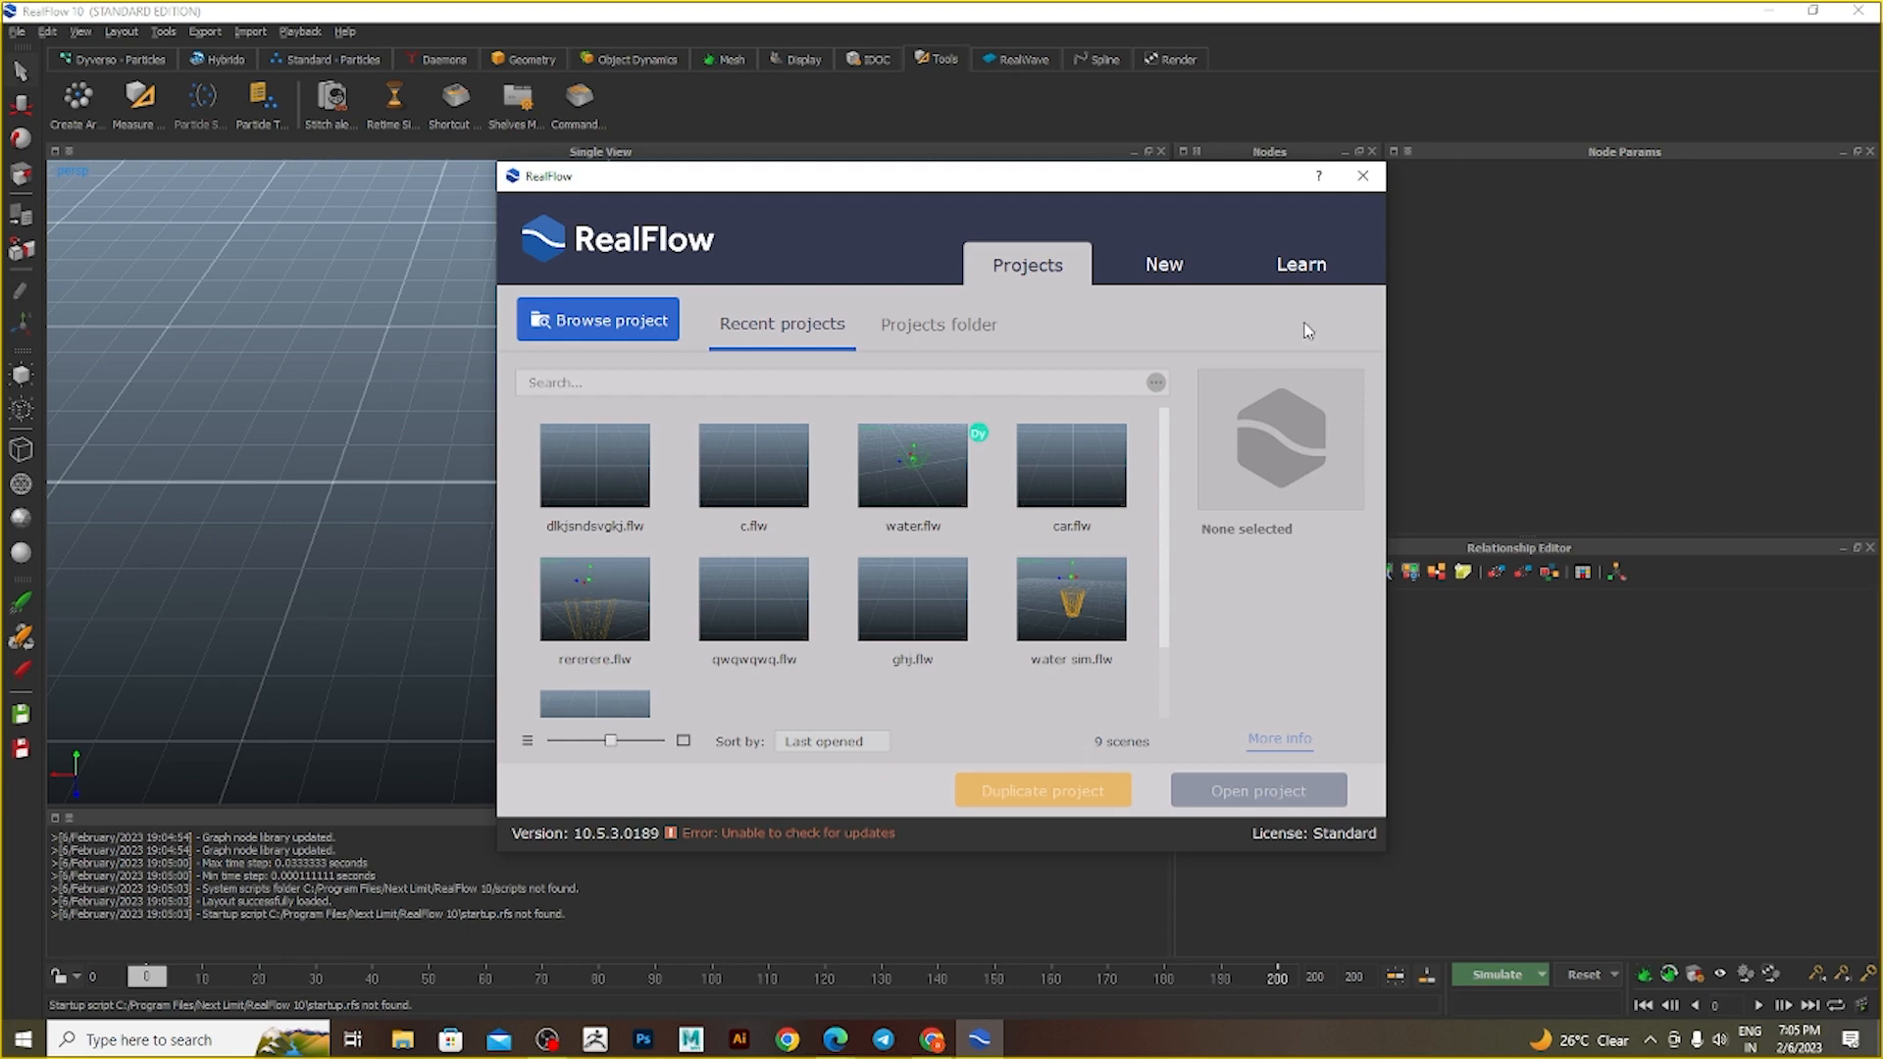
- Start a new project and name it water
left_click(1171, 265)
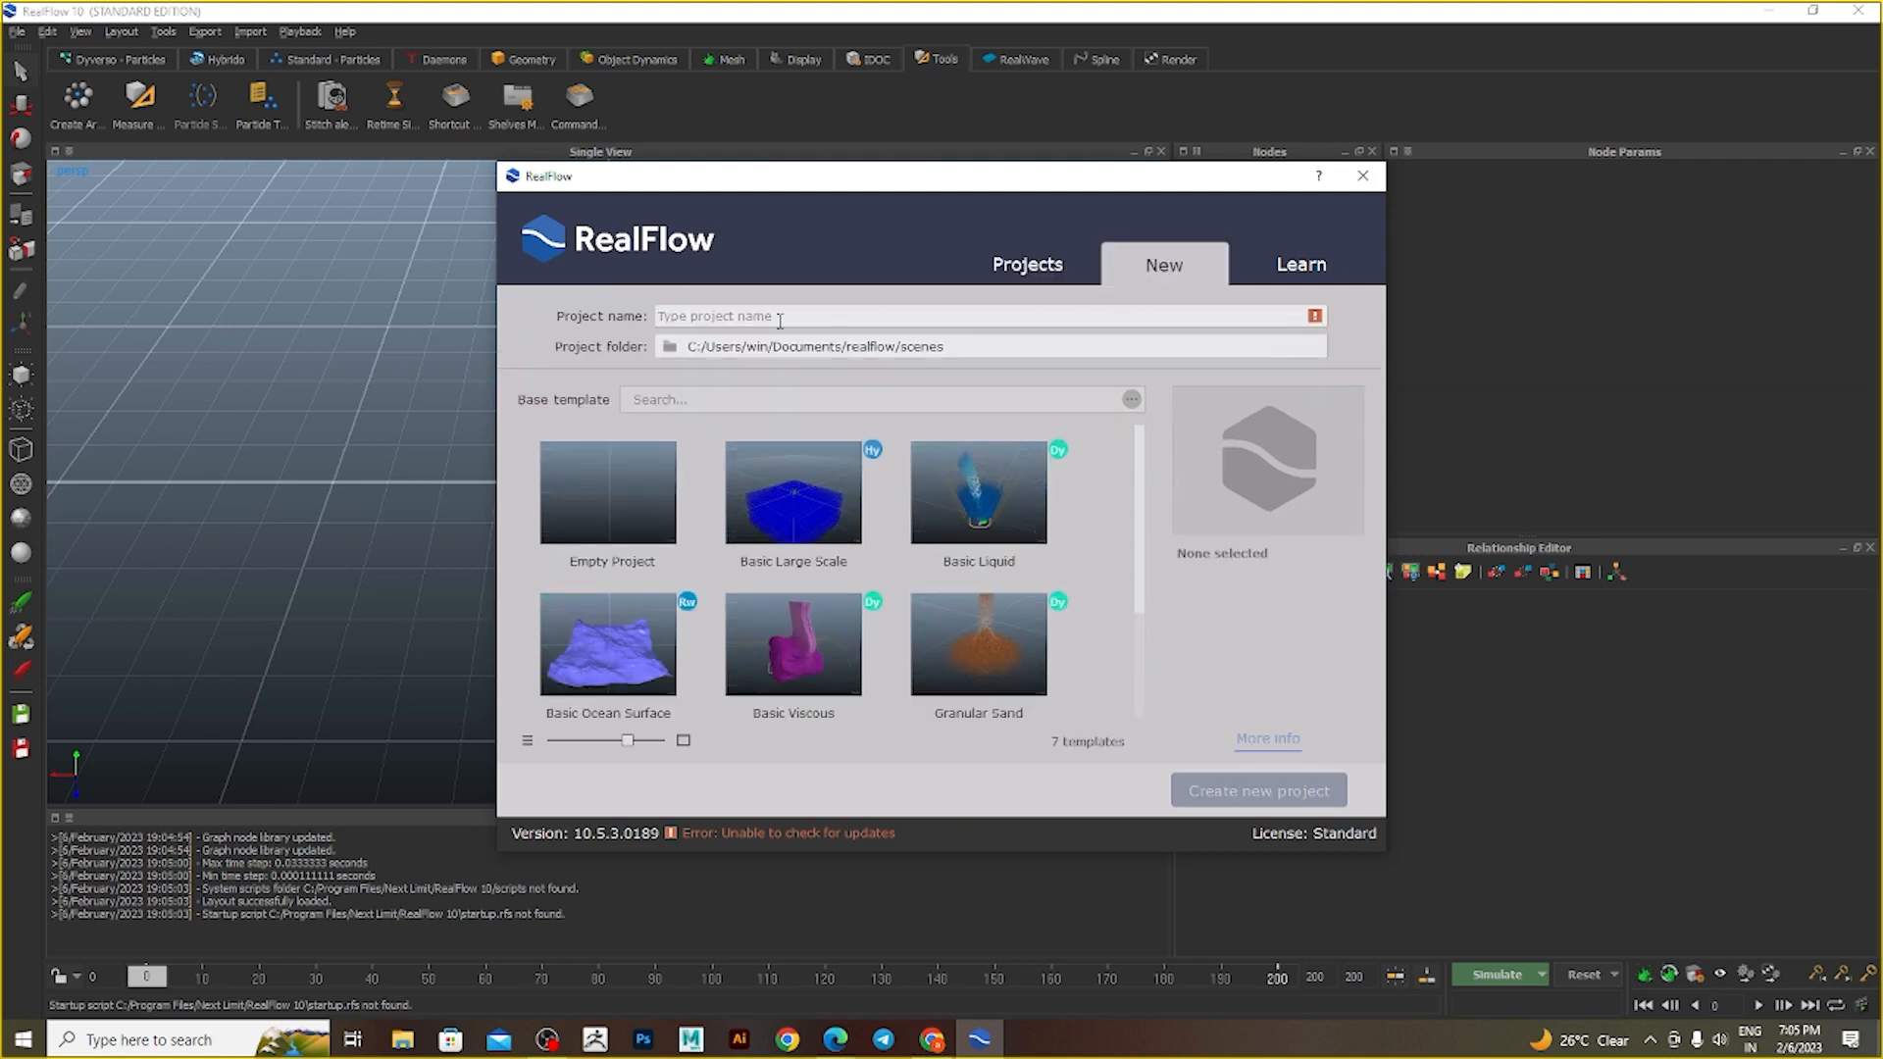
type("wat")
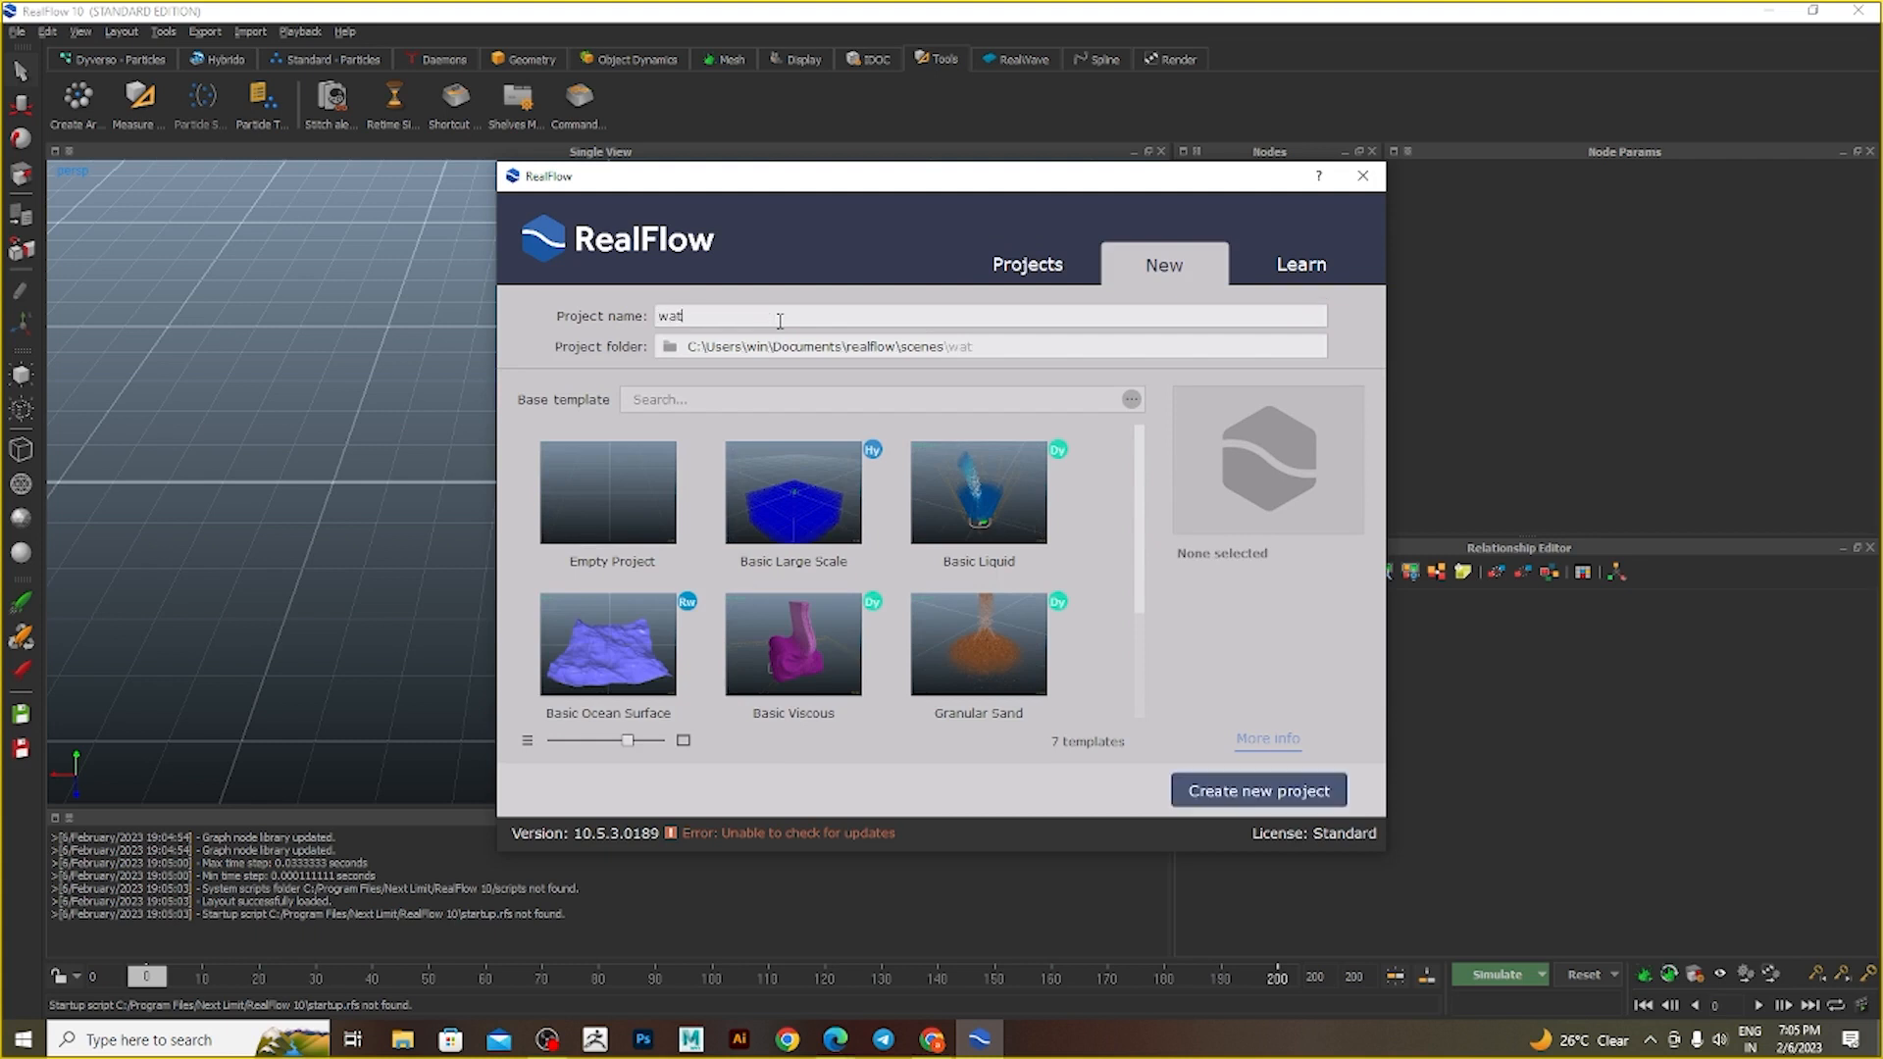
type("er")
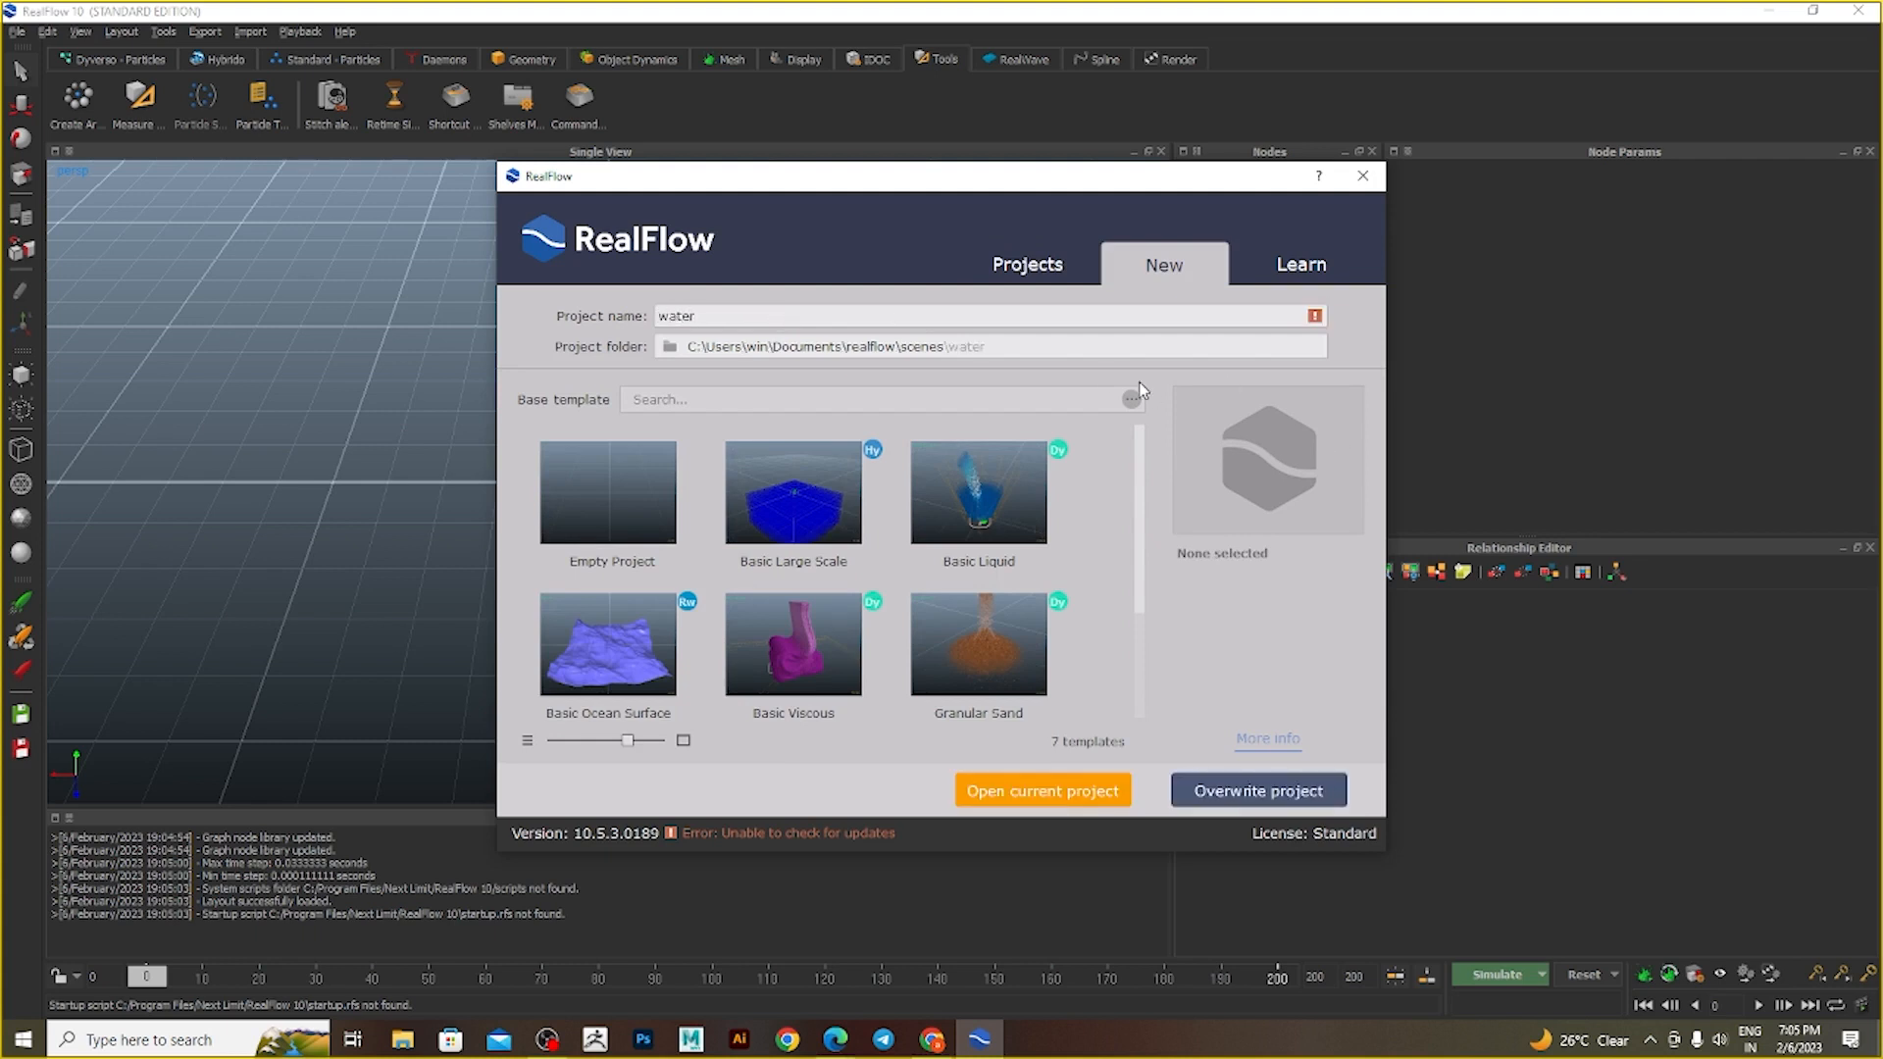
- Create a folder named maya7to8 on the Desktop while choosing the project folder
left_click(669, 346)
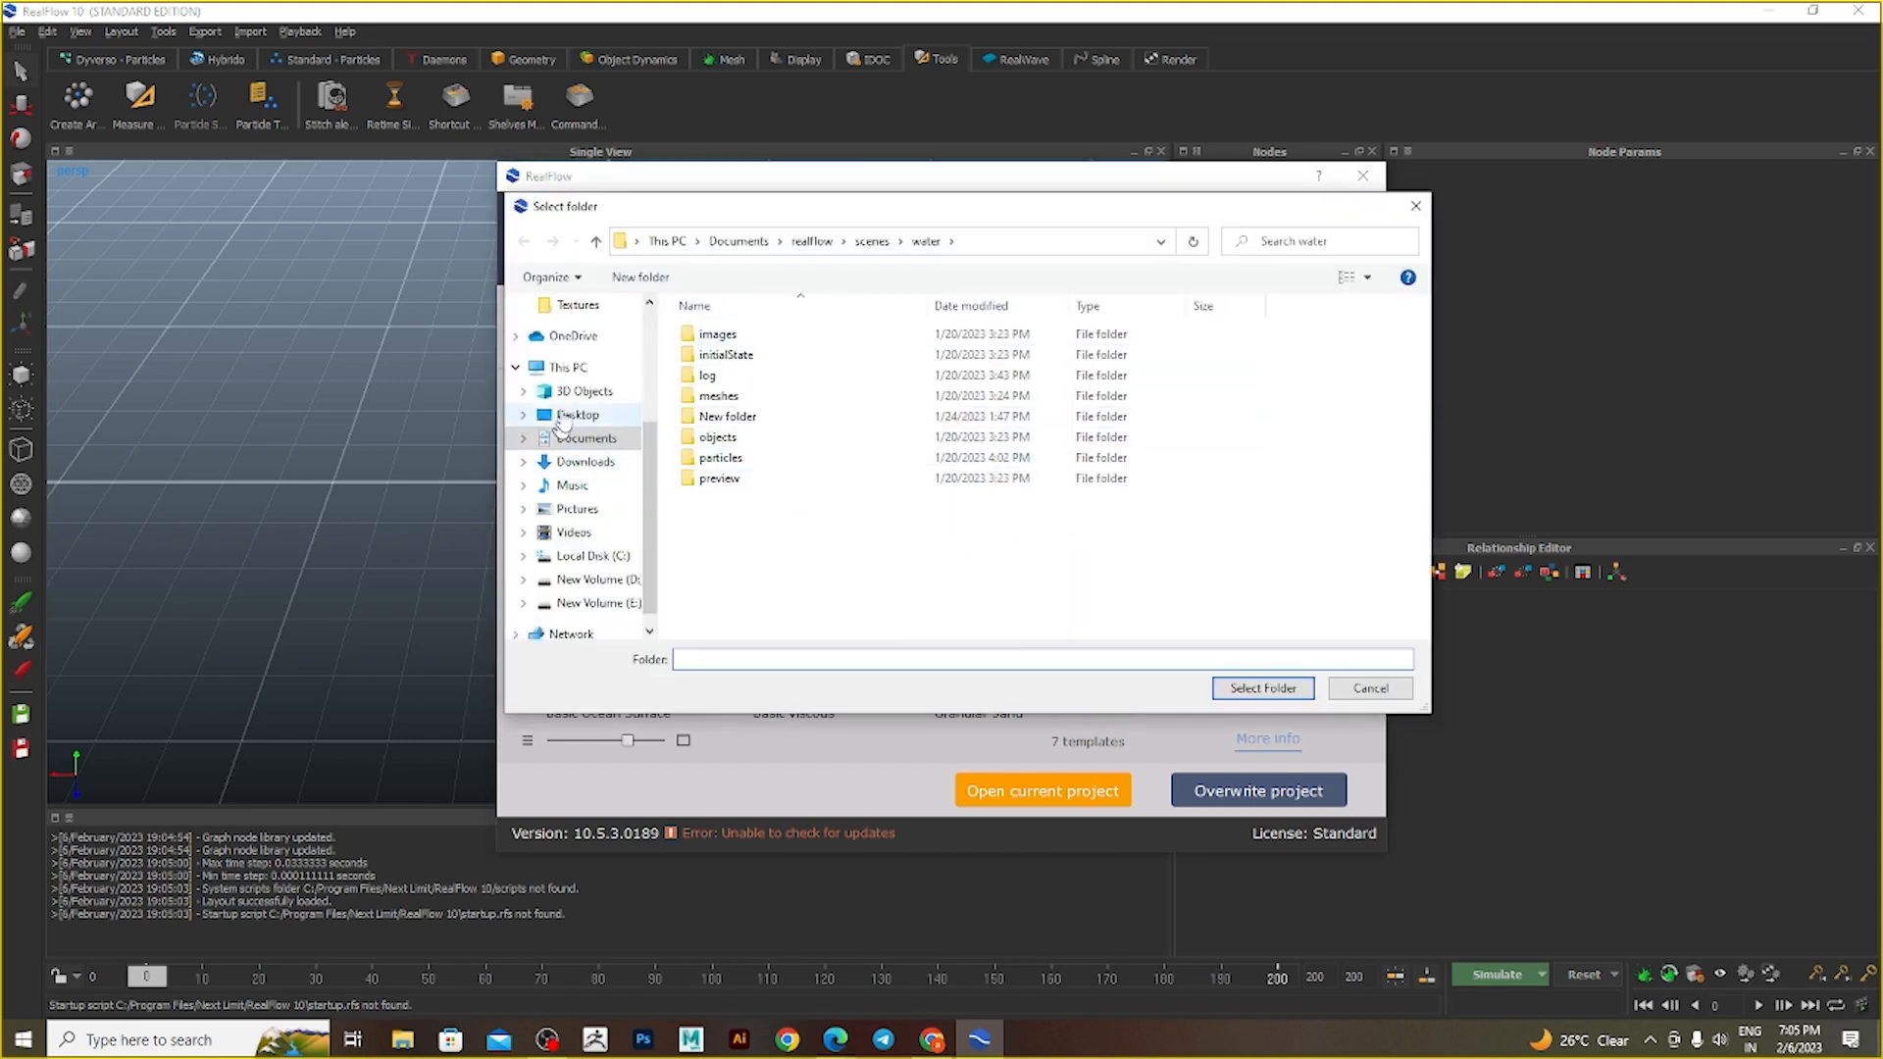
left_click(569, 416)
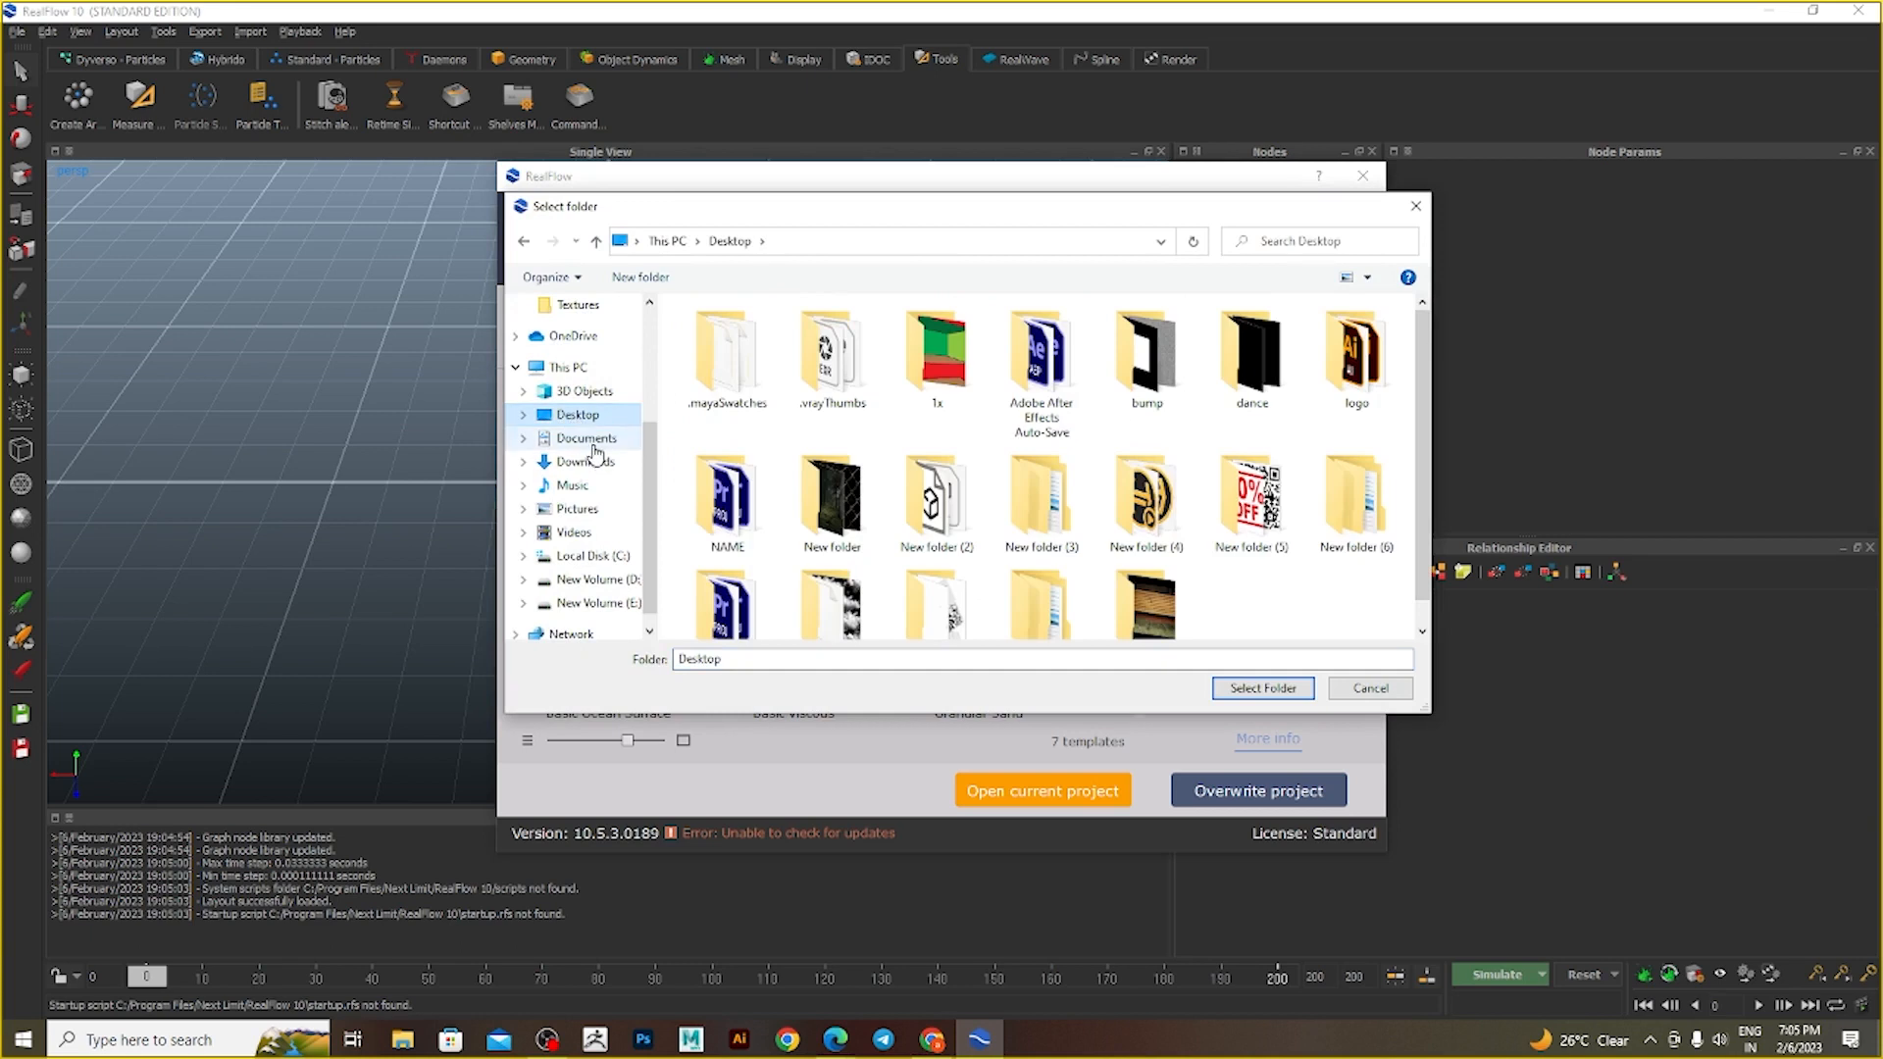
right_click(1308, 585)
mouse_move(1432, 775)
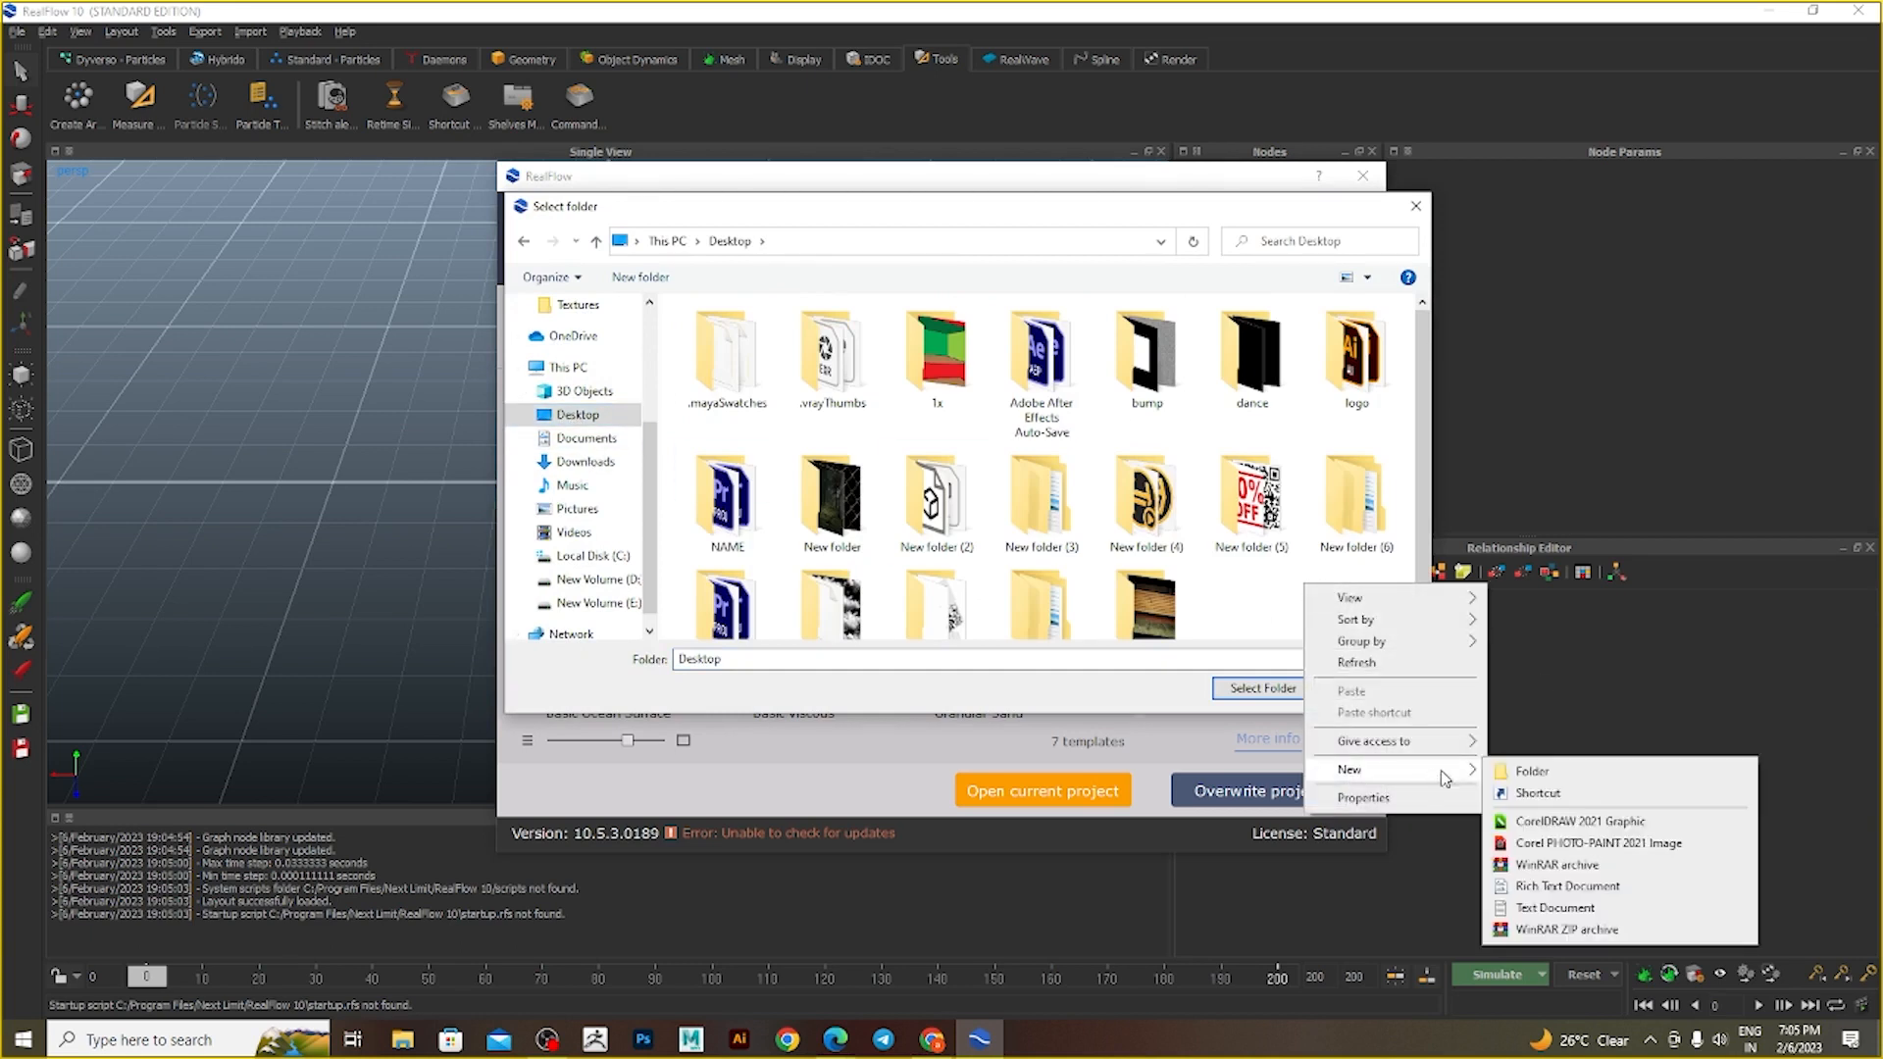
left_click(1583, 781)
type("m")
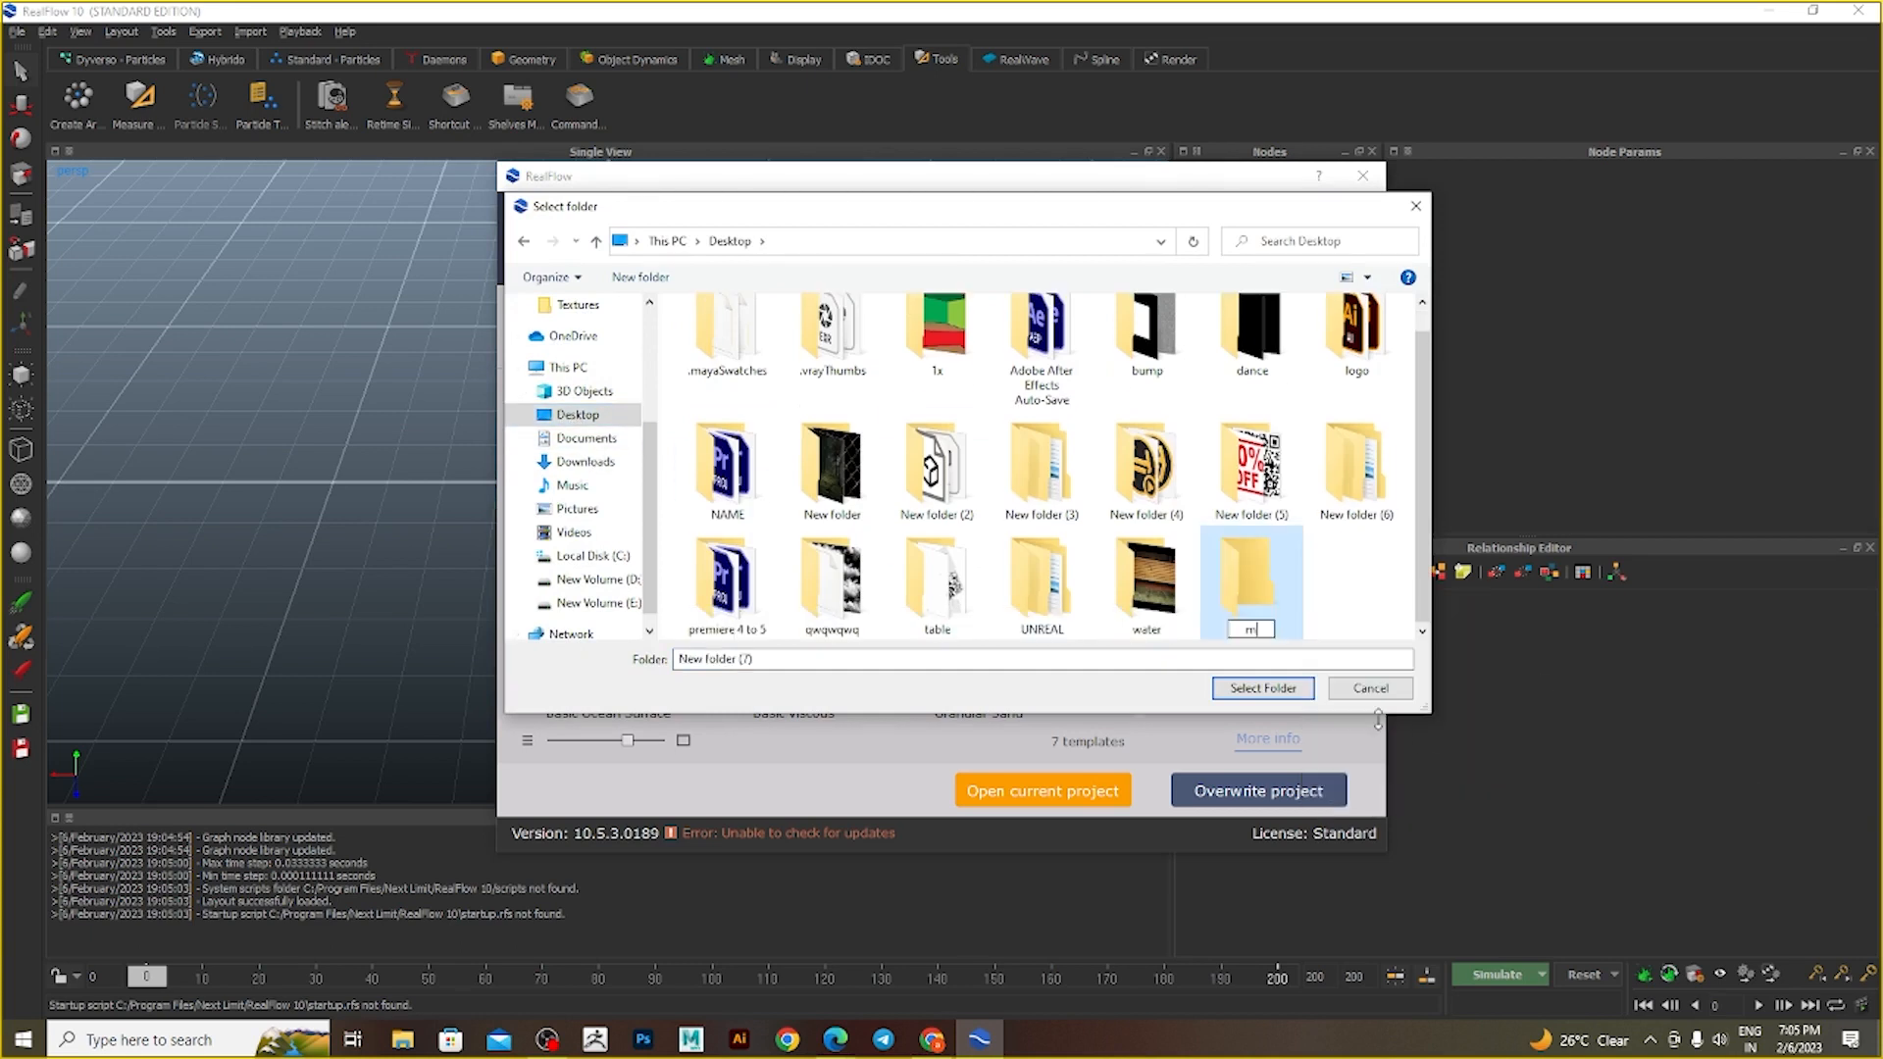
type("aya7to8")
key("Return")
- Set maya7to8 as the project folder and choose to open the current project
double_click(1273, 599)
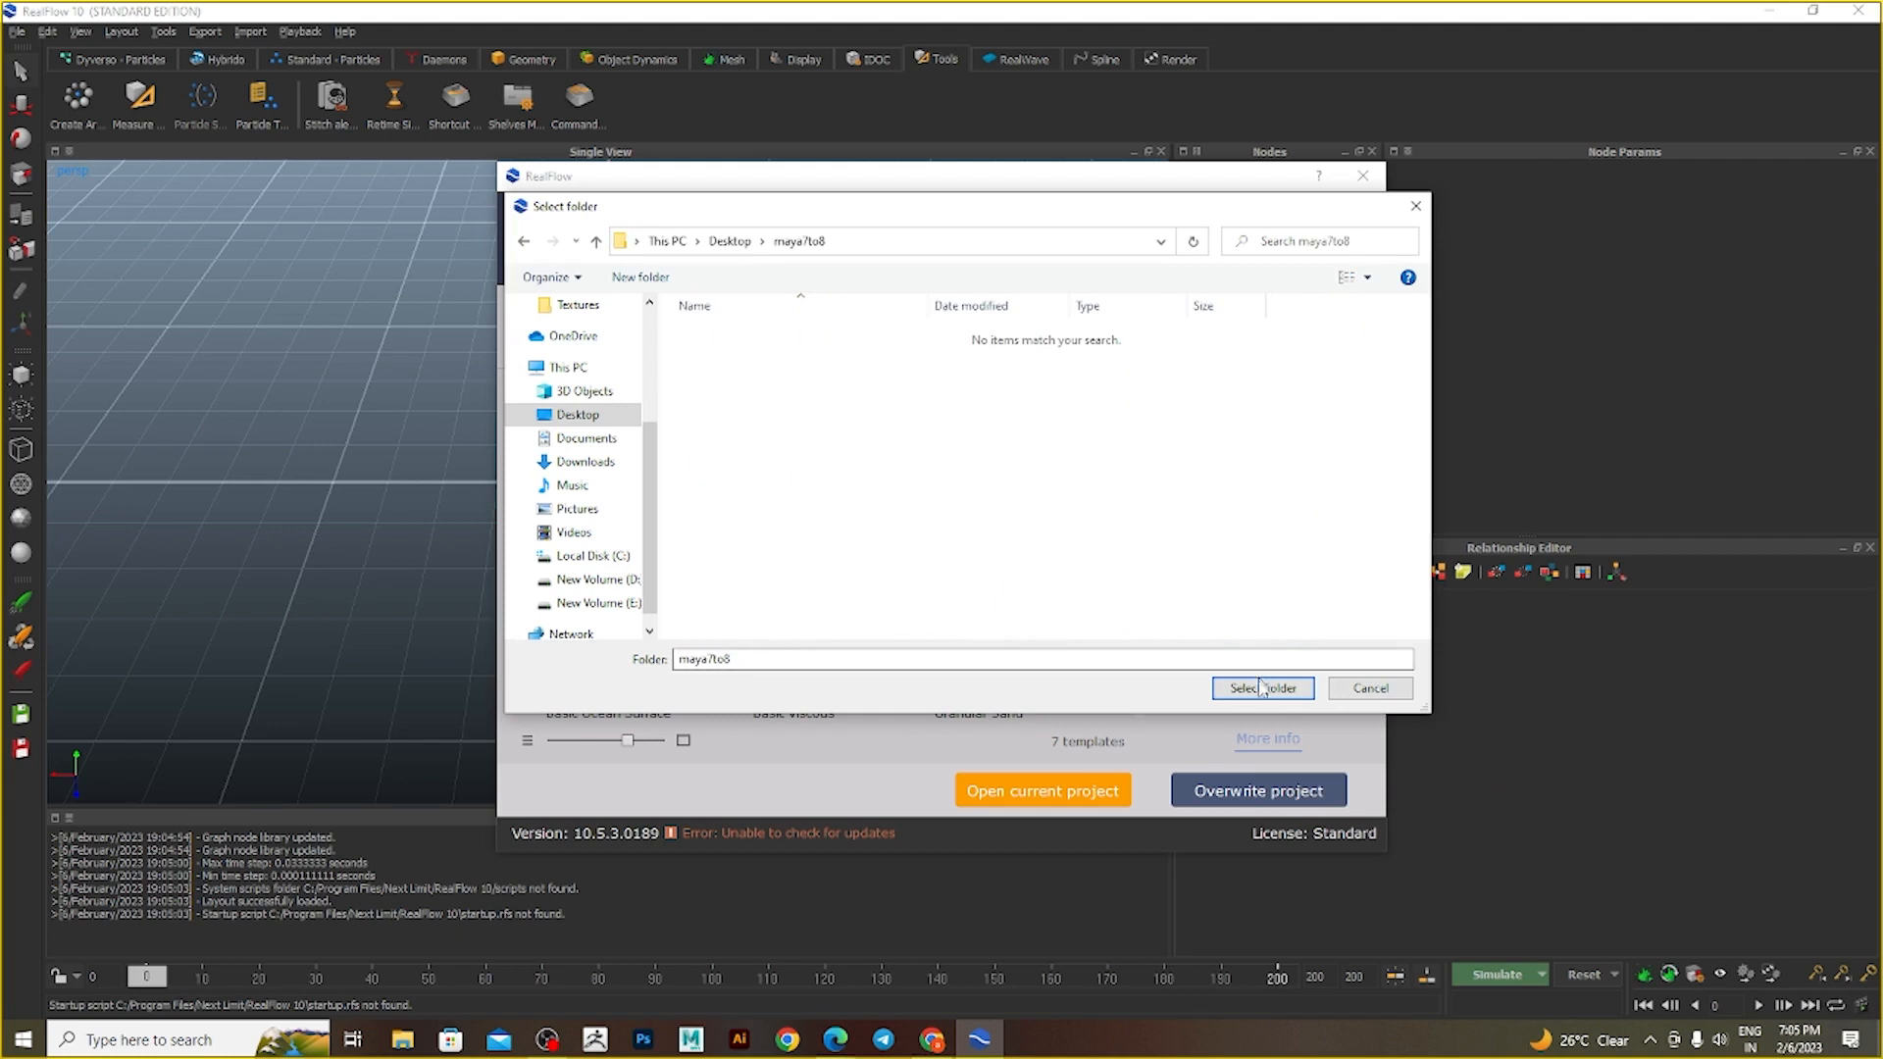
left_click(1263, 687)
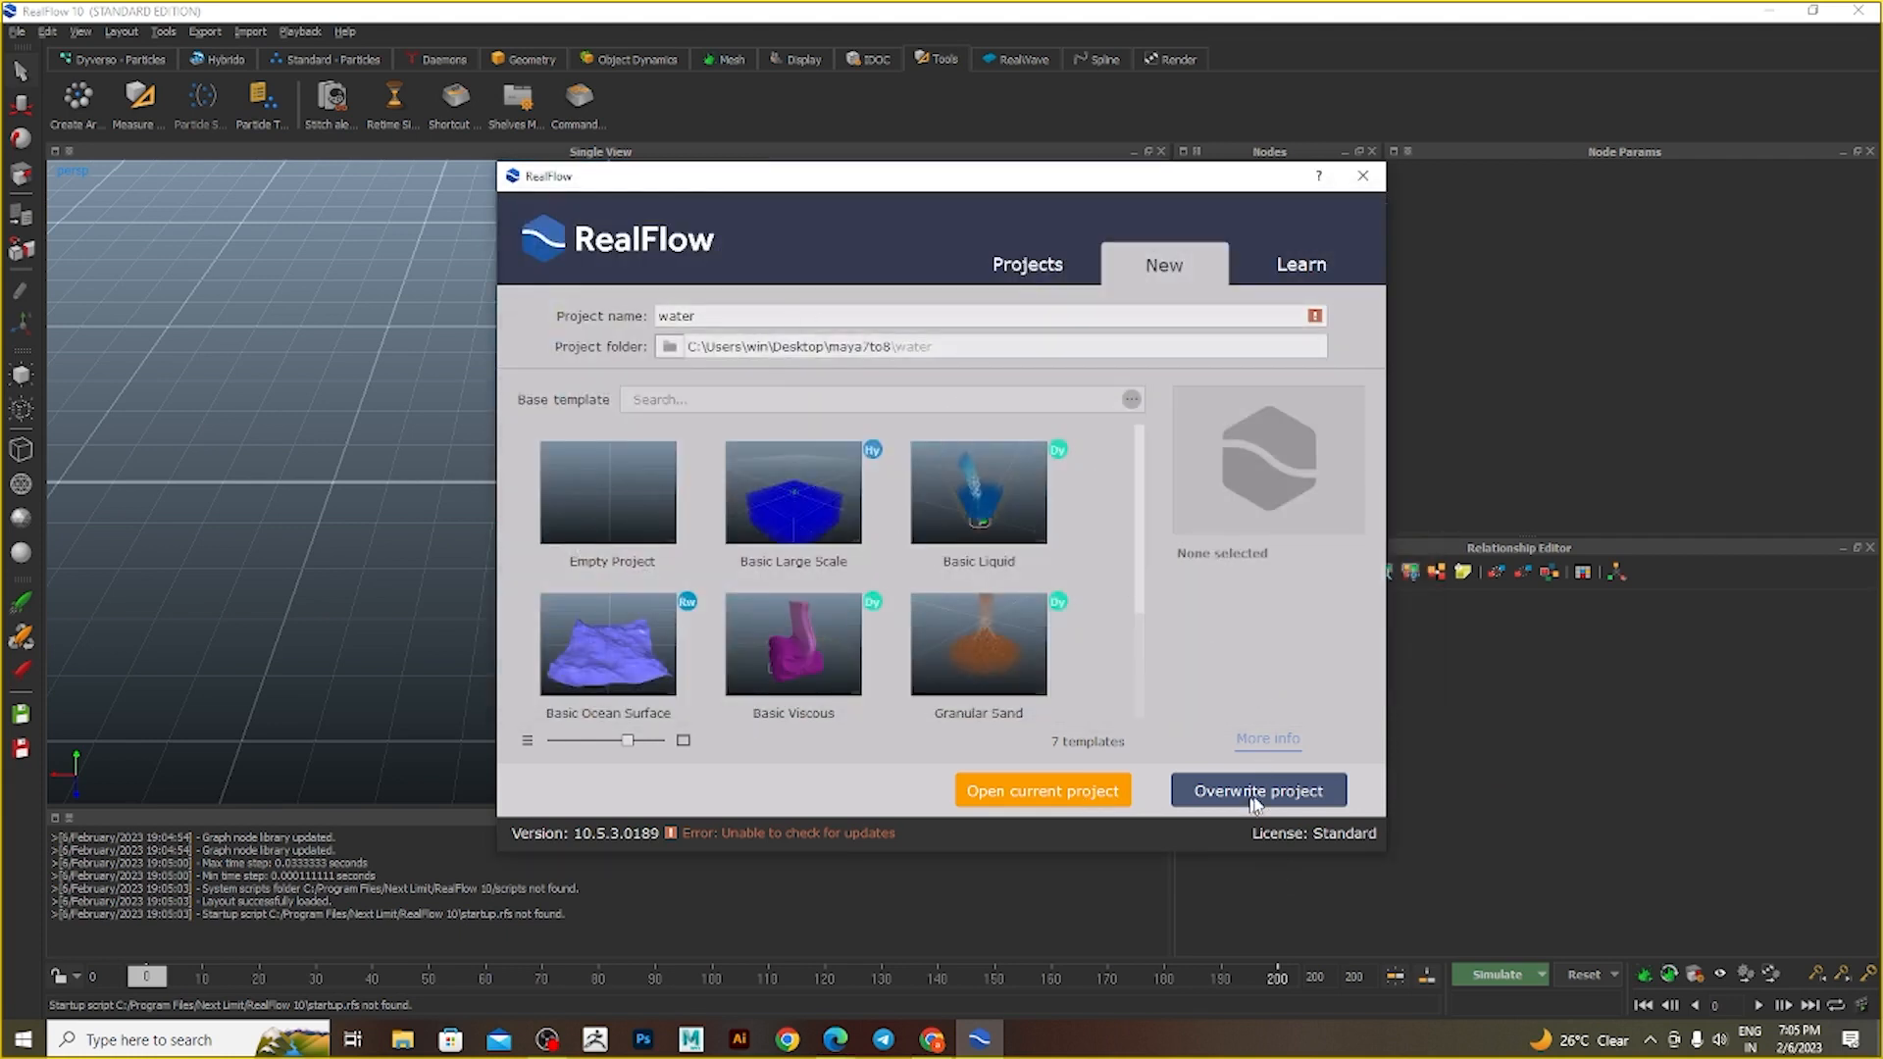
left_click(1100, 803)
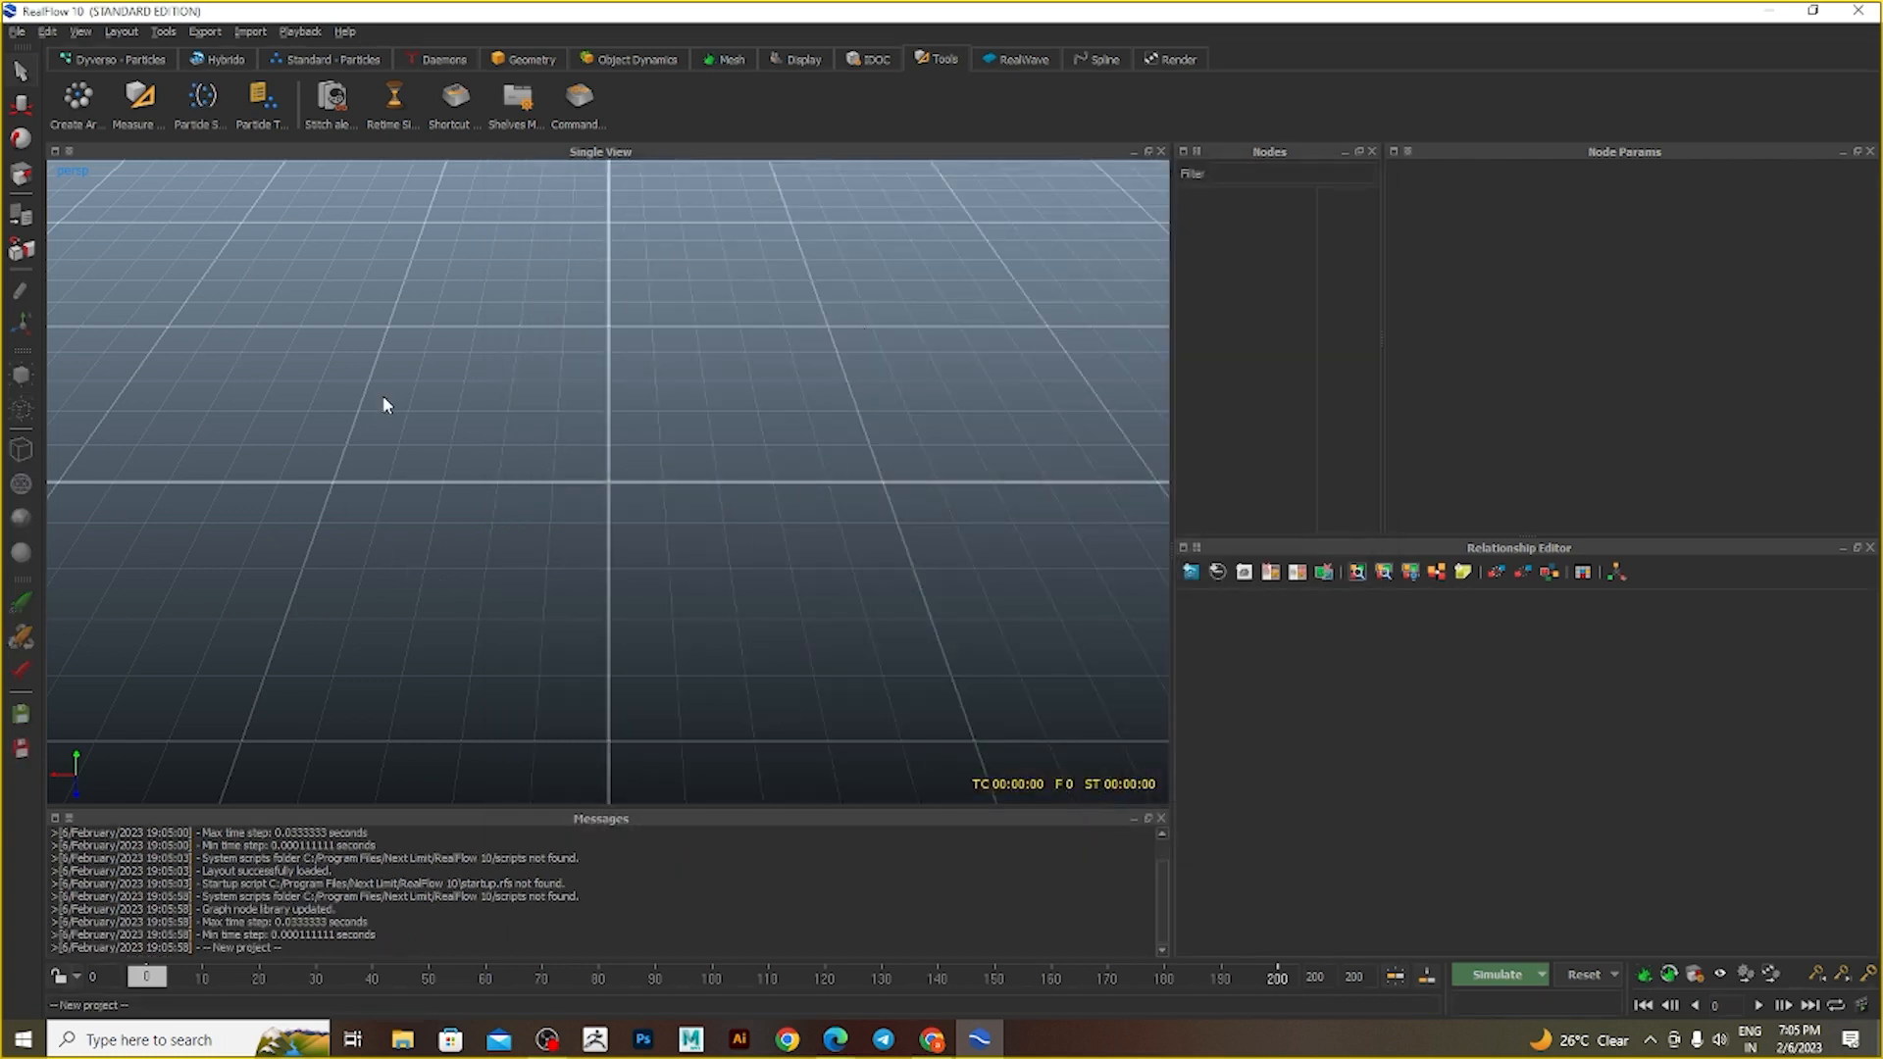
- Look over the empty viewport and review the Standard Particles, Daemons, Geometry and Object Dynamics tool sets
scroll(604, 426, "down", 5)
scroll(604, 430, "up", 7)
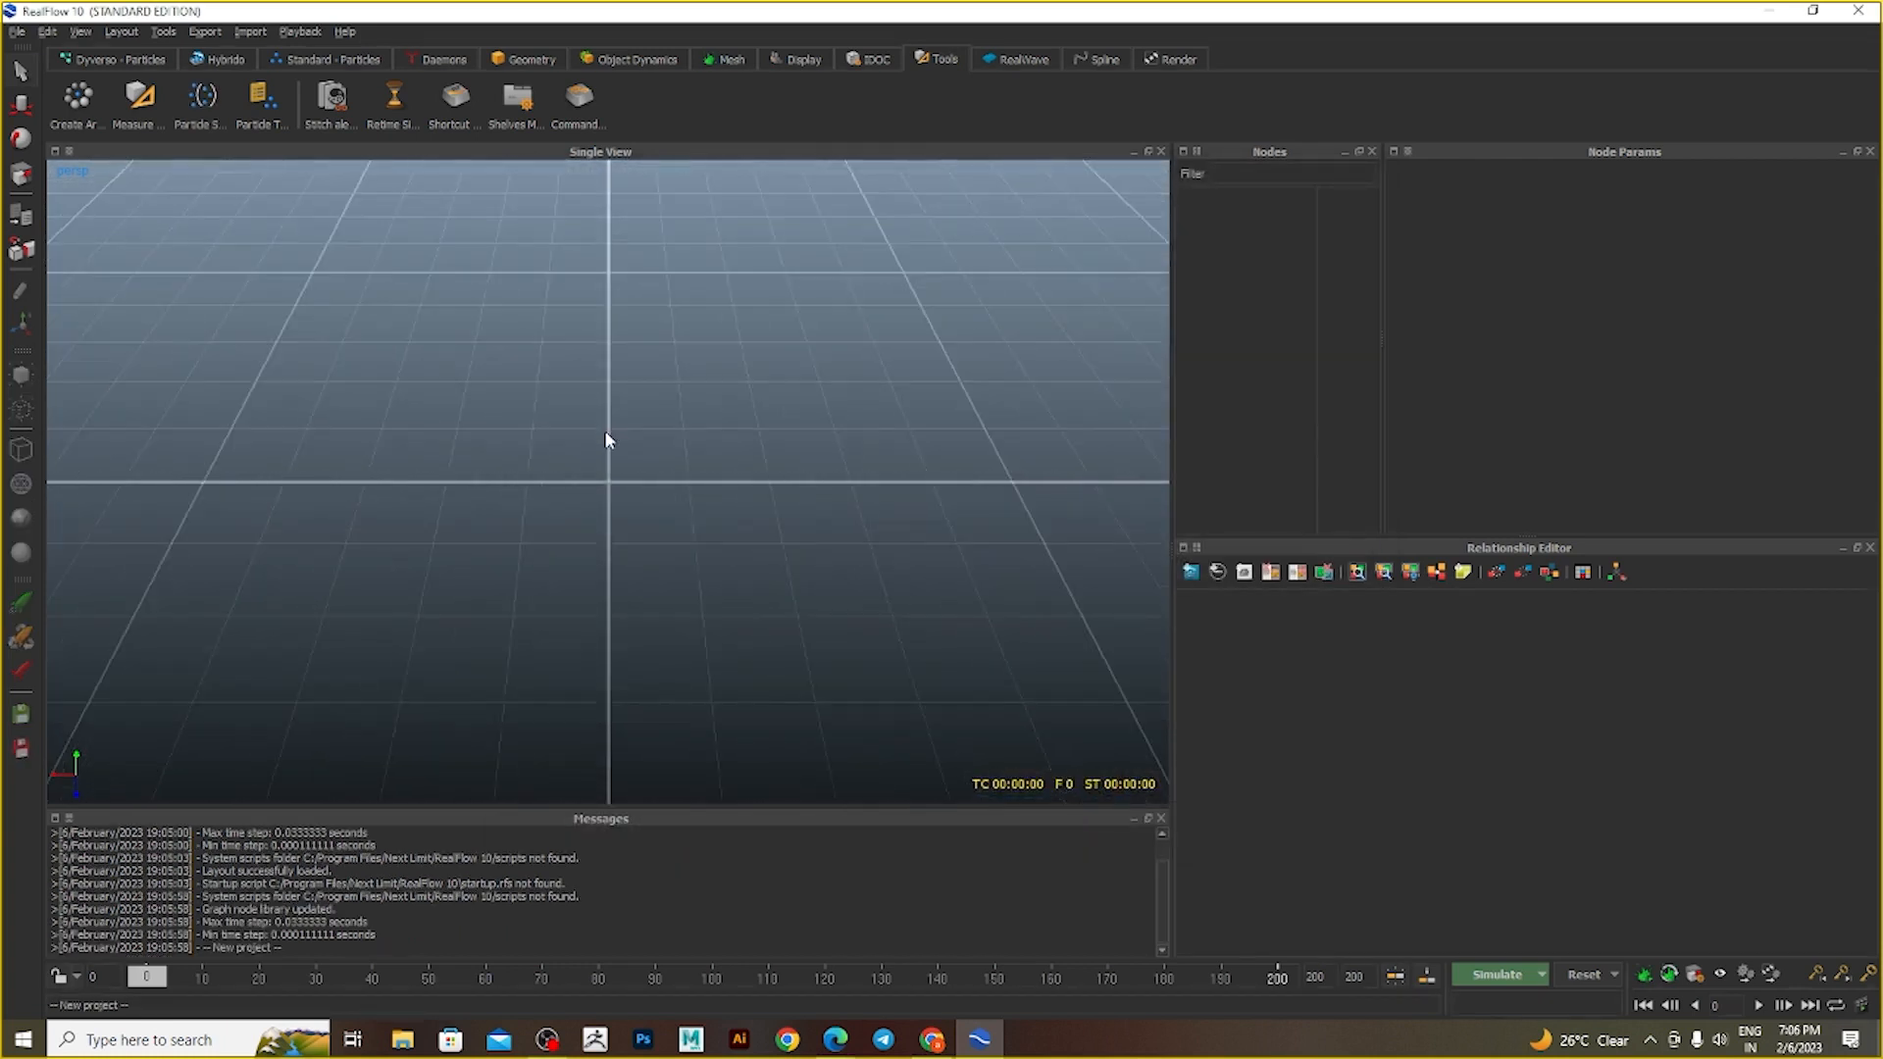
left_click_drag(727, 527, 541, 598, "alt")
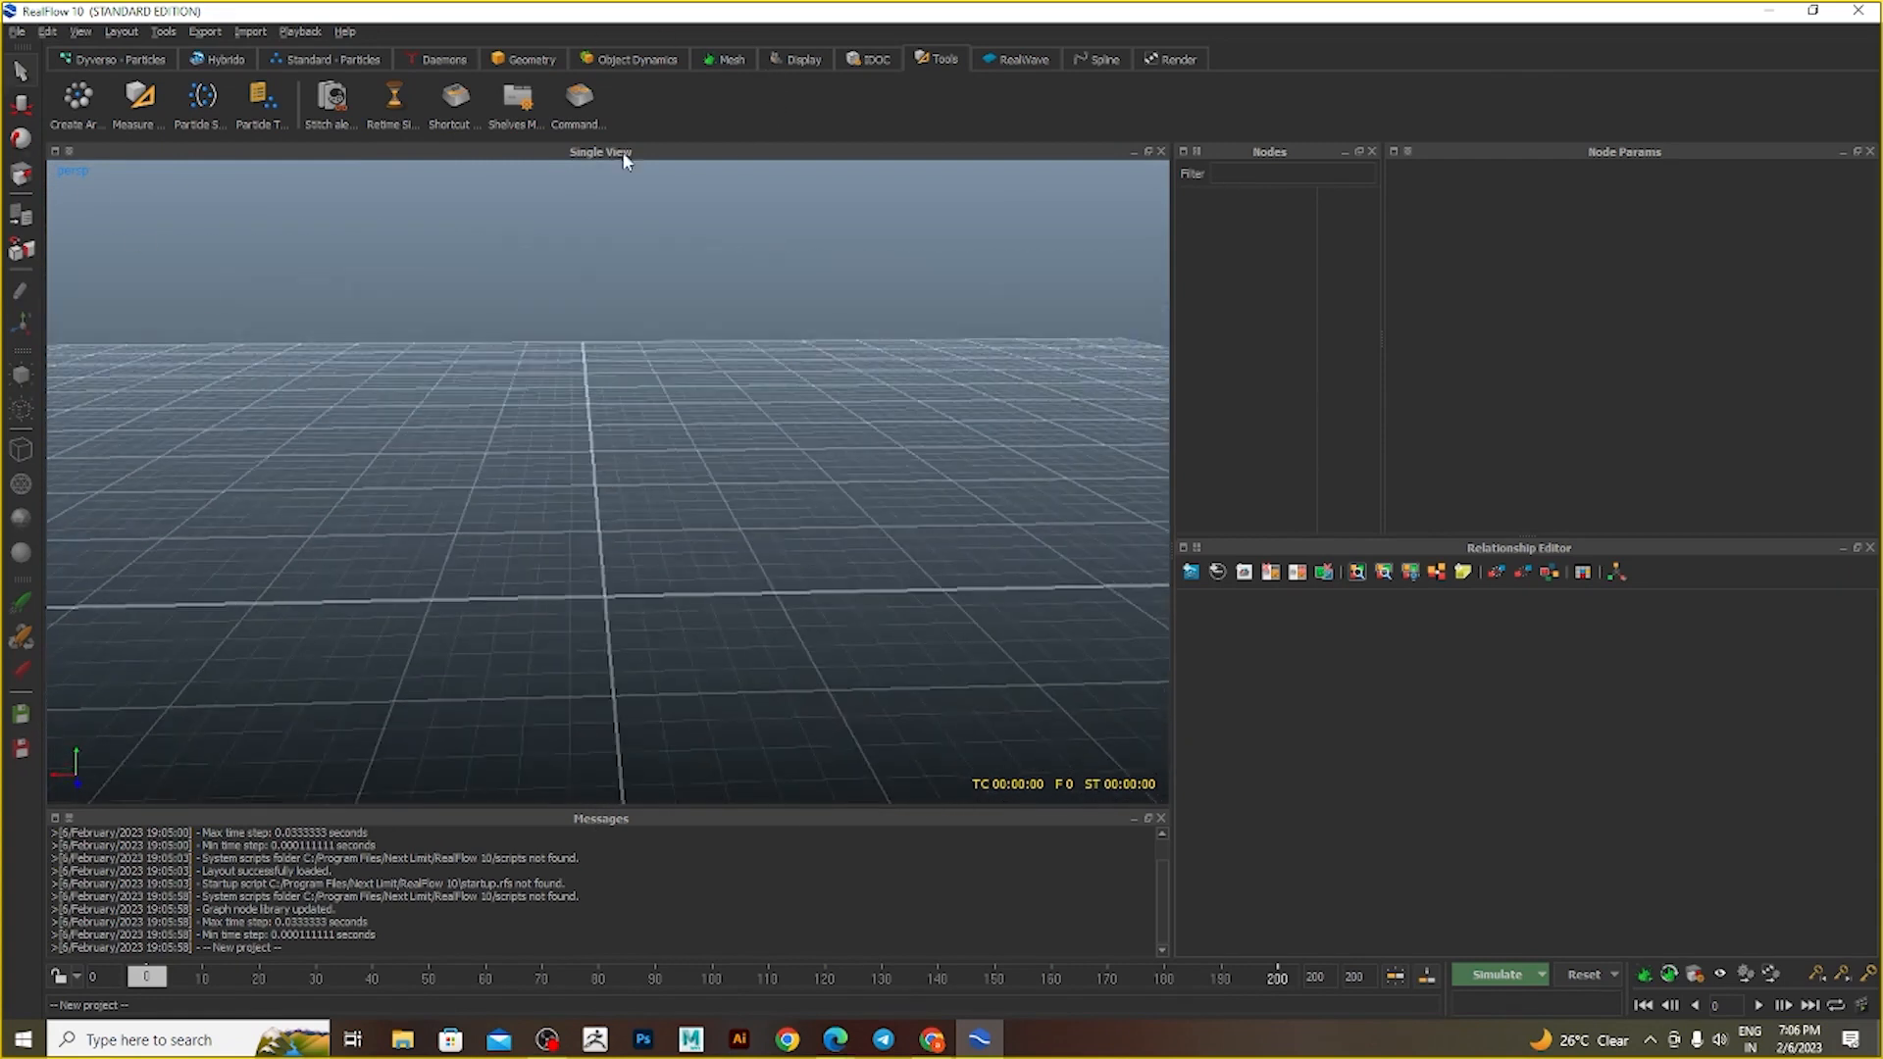
left_click(320, 61)
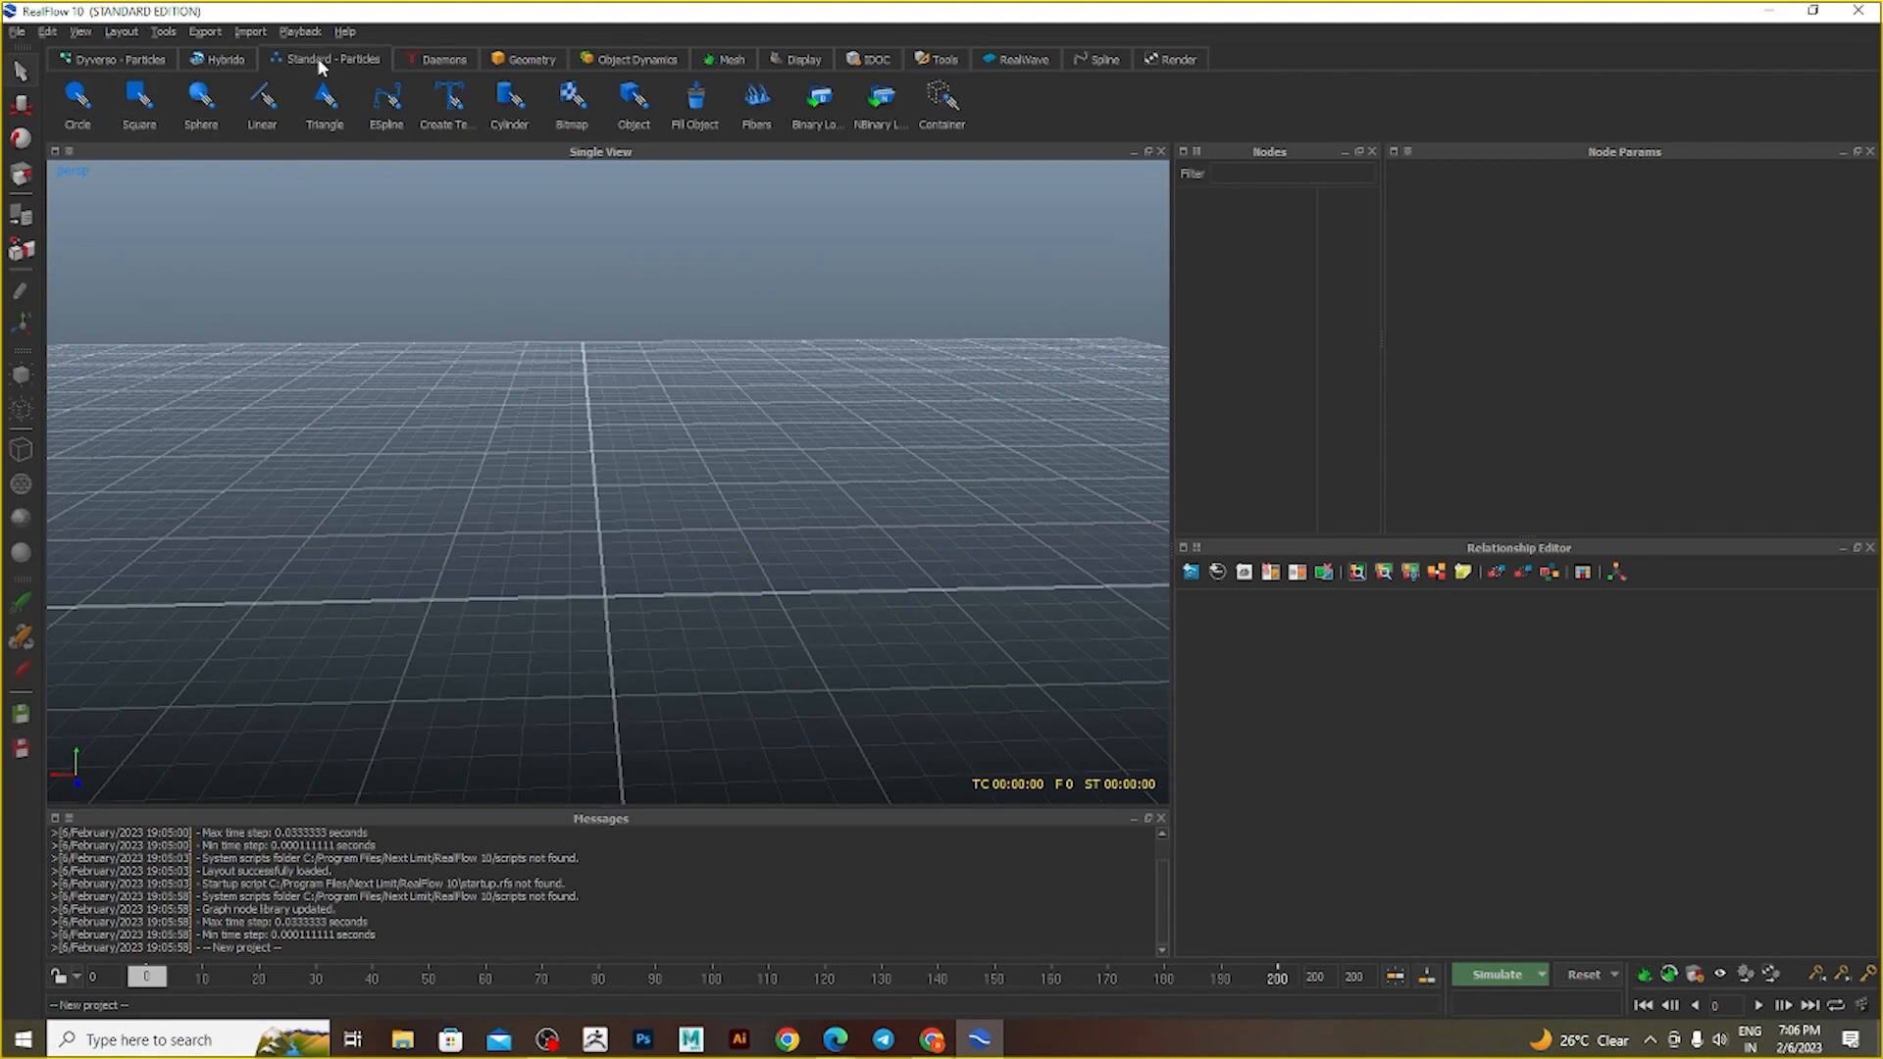
left_click(428, 58)
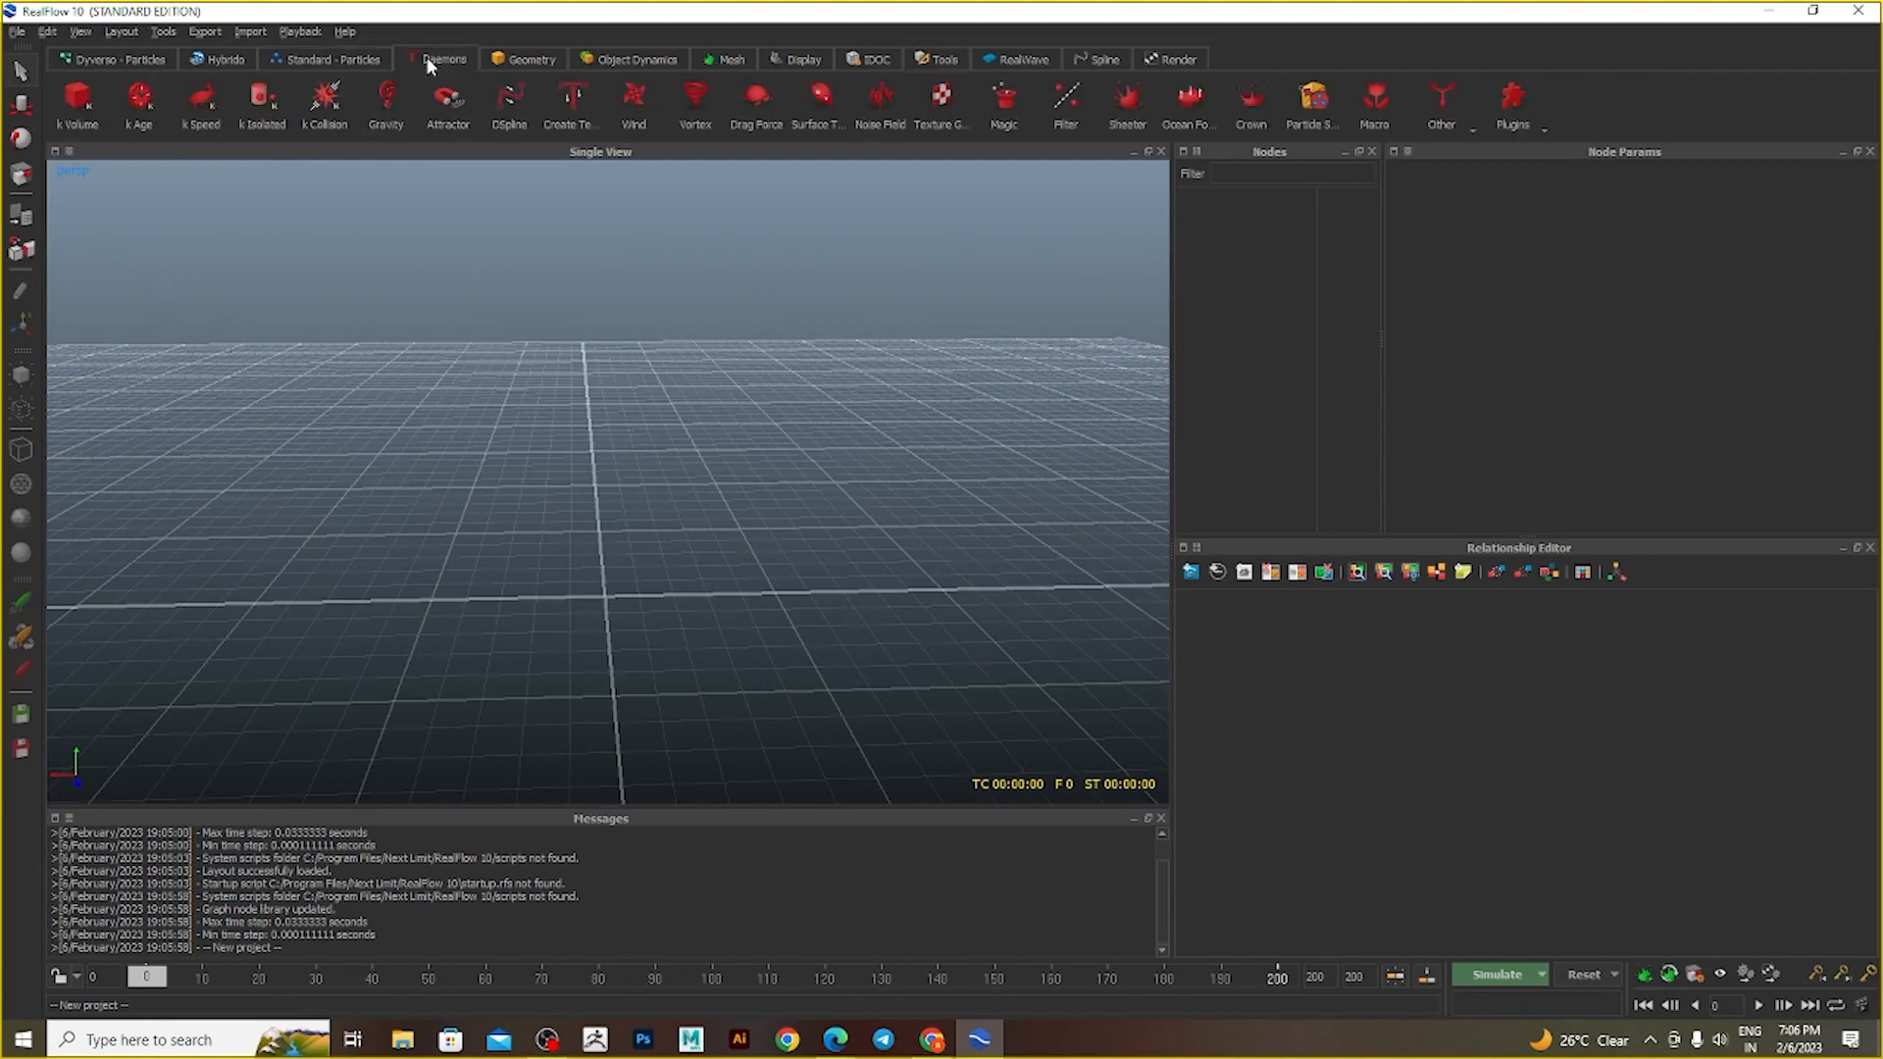
left_click(527, 61)
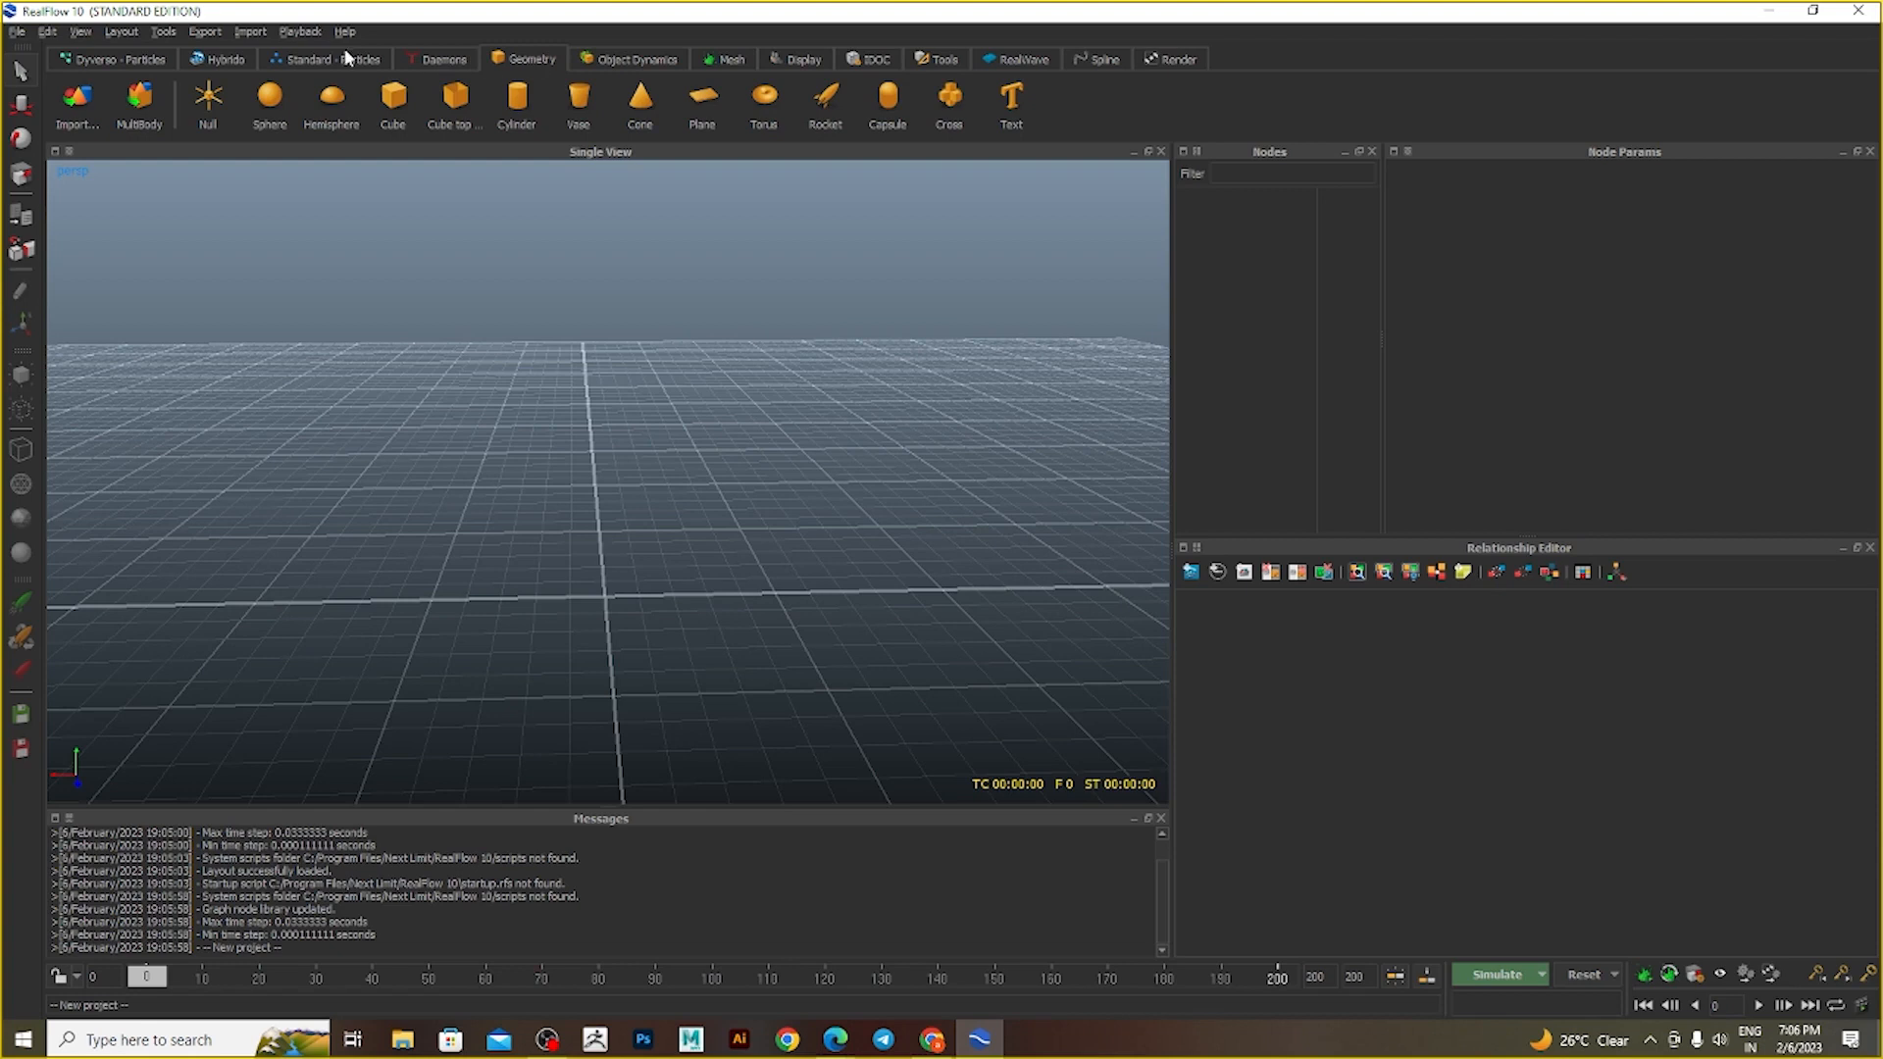
left_click(338, 59)
left_click(449, 59)
left_click(495, 61)
left_click(711, 61)
left_click(652, 60)
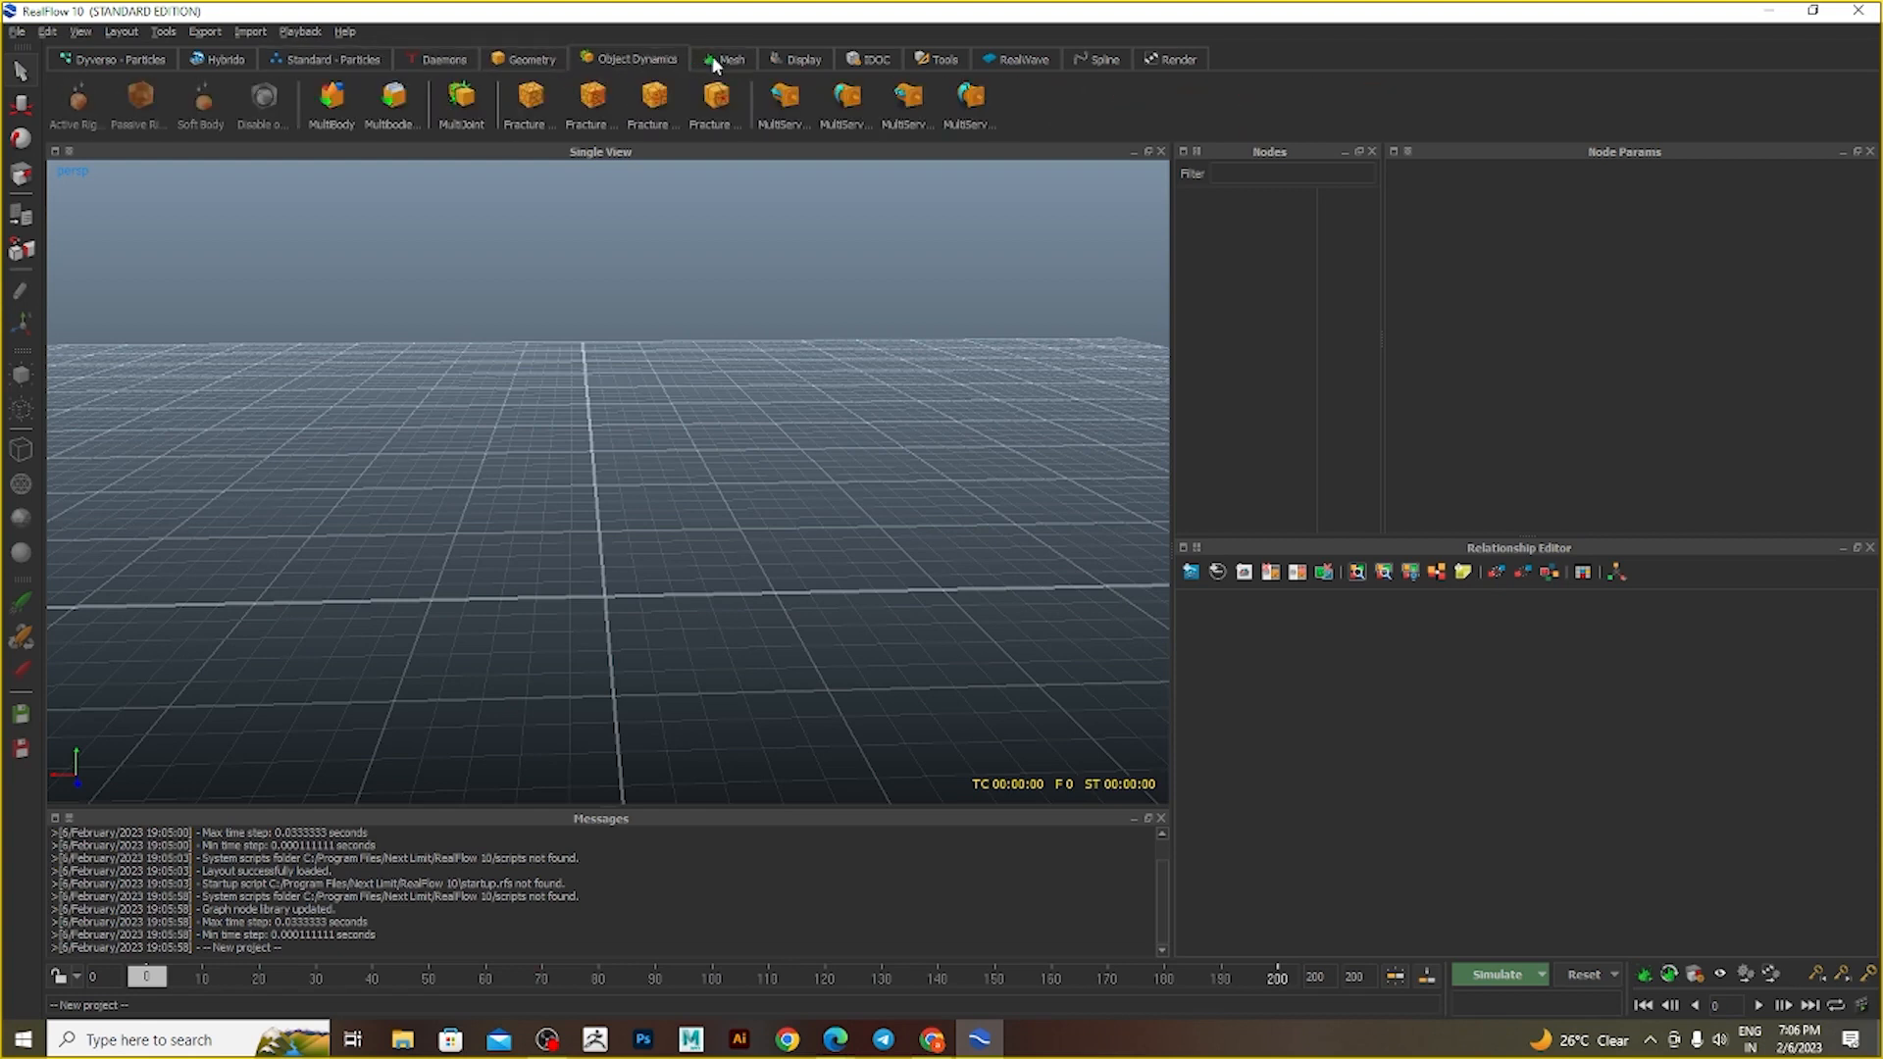
- Add a standard-particle Circle emitter and raise it to a Y position of about 5.92
left_click(355, 65)
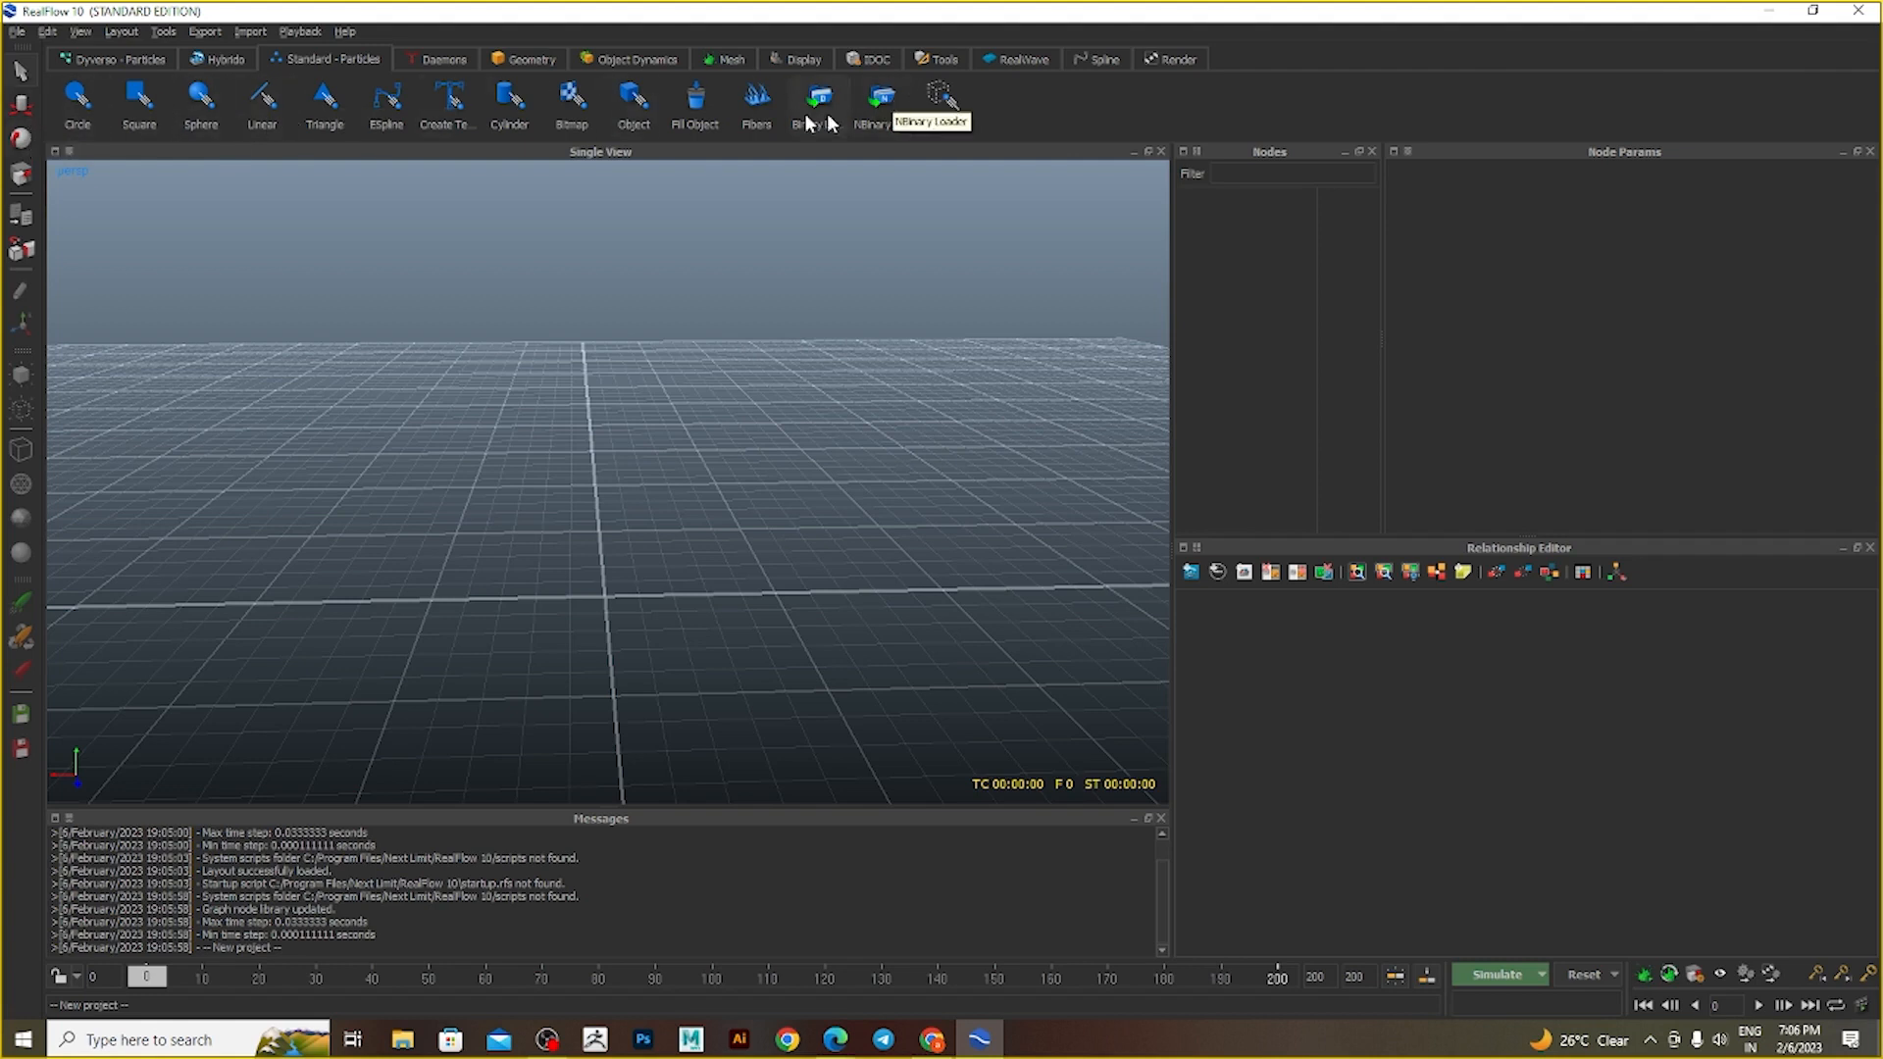
left_click(78, 98)
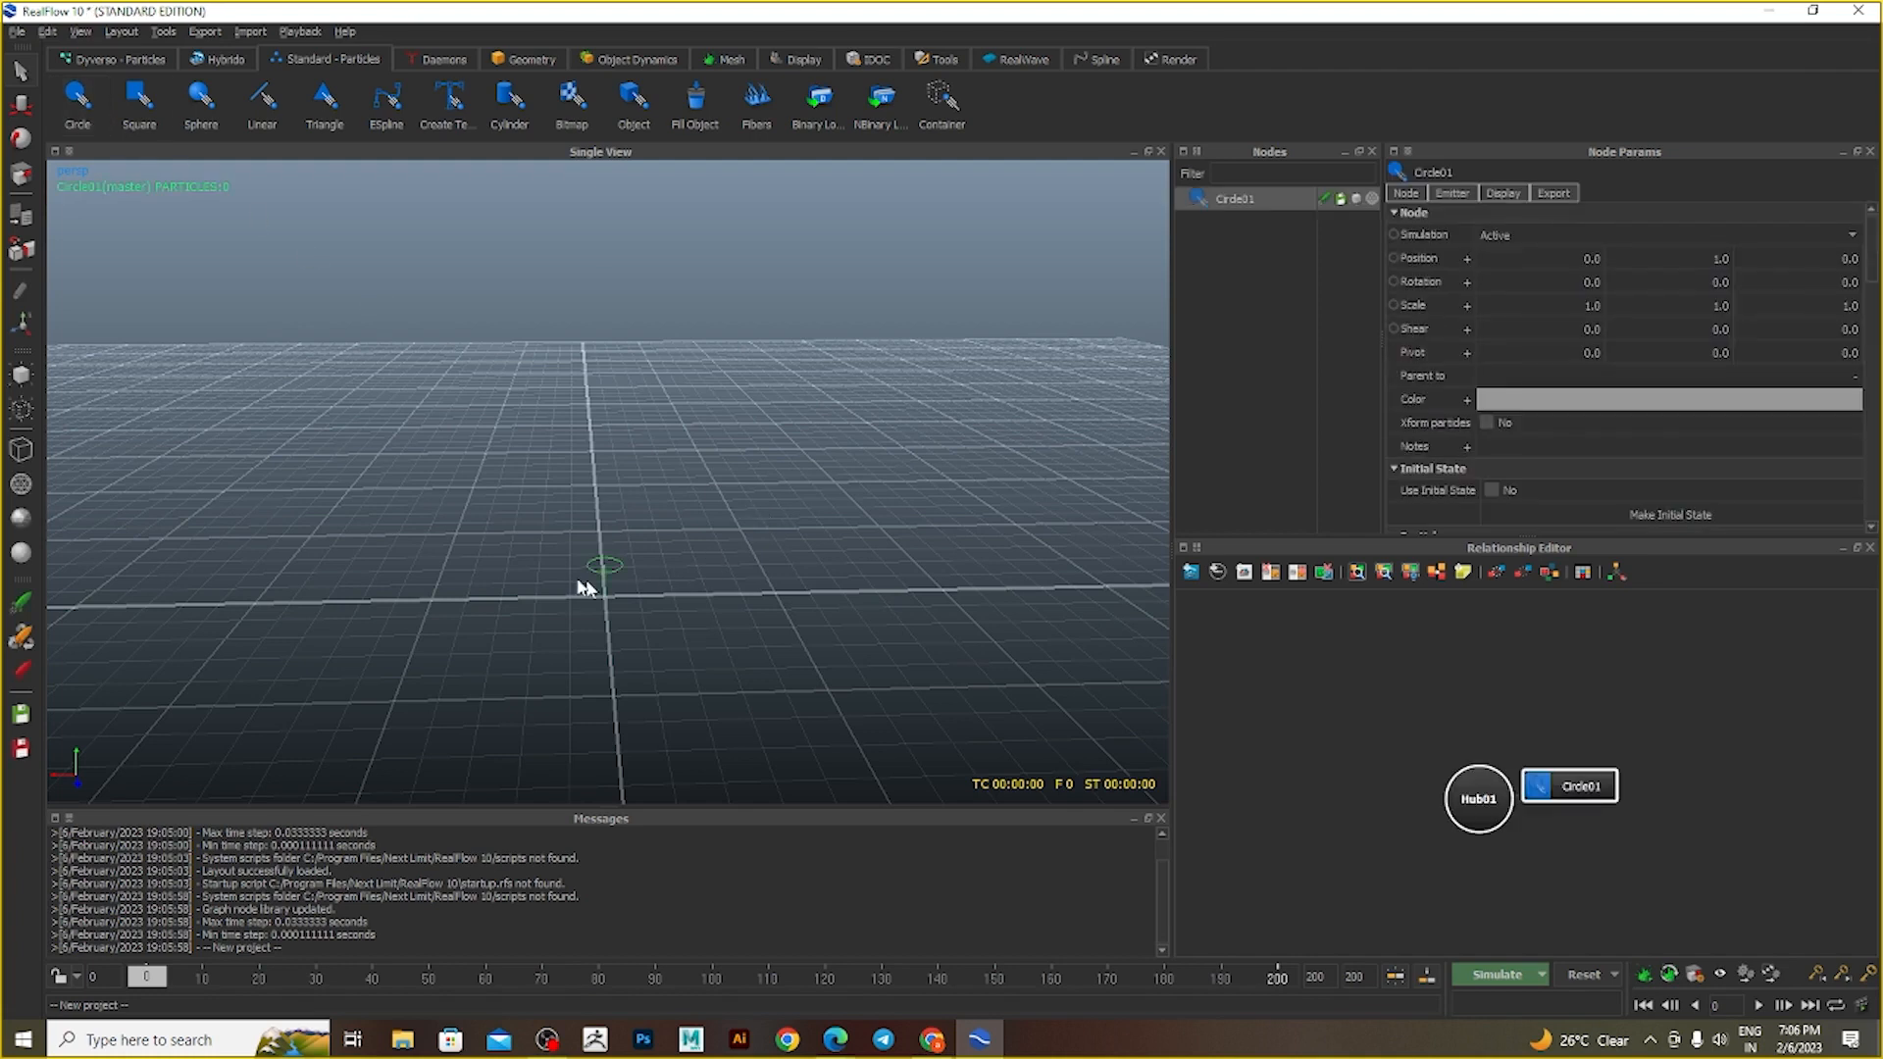
left_click_drag(645, 614, 697, 579, "alt")
key("w")
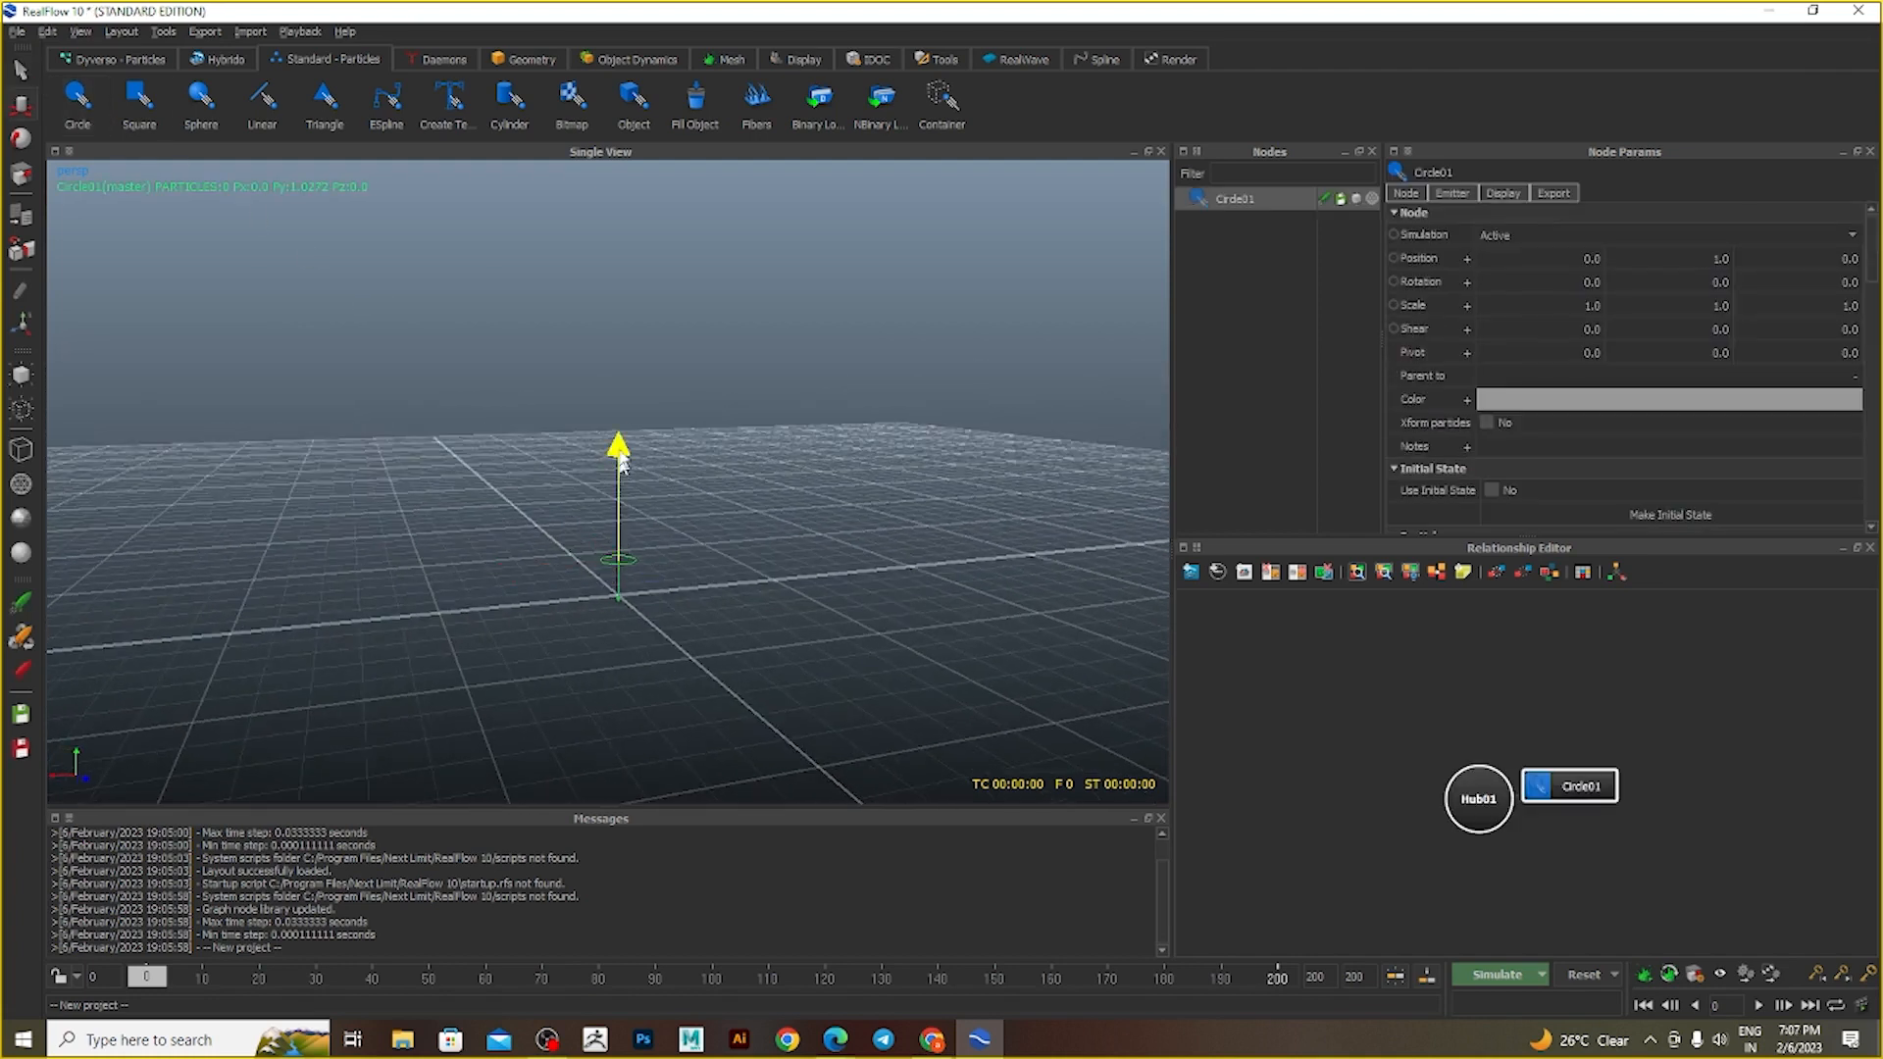
left_click_drag(621, 461, 635, 280)
left_click(674, 493)
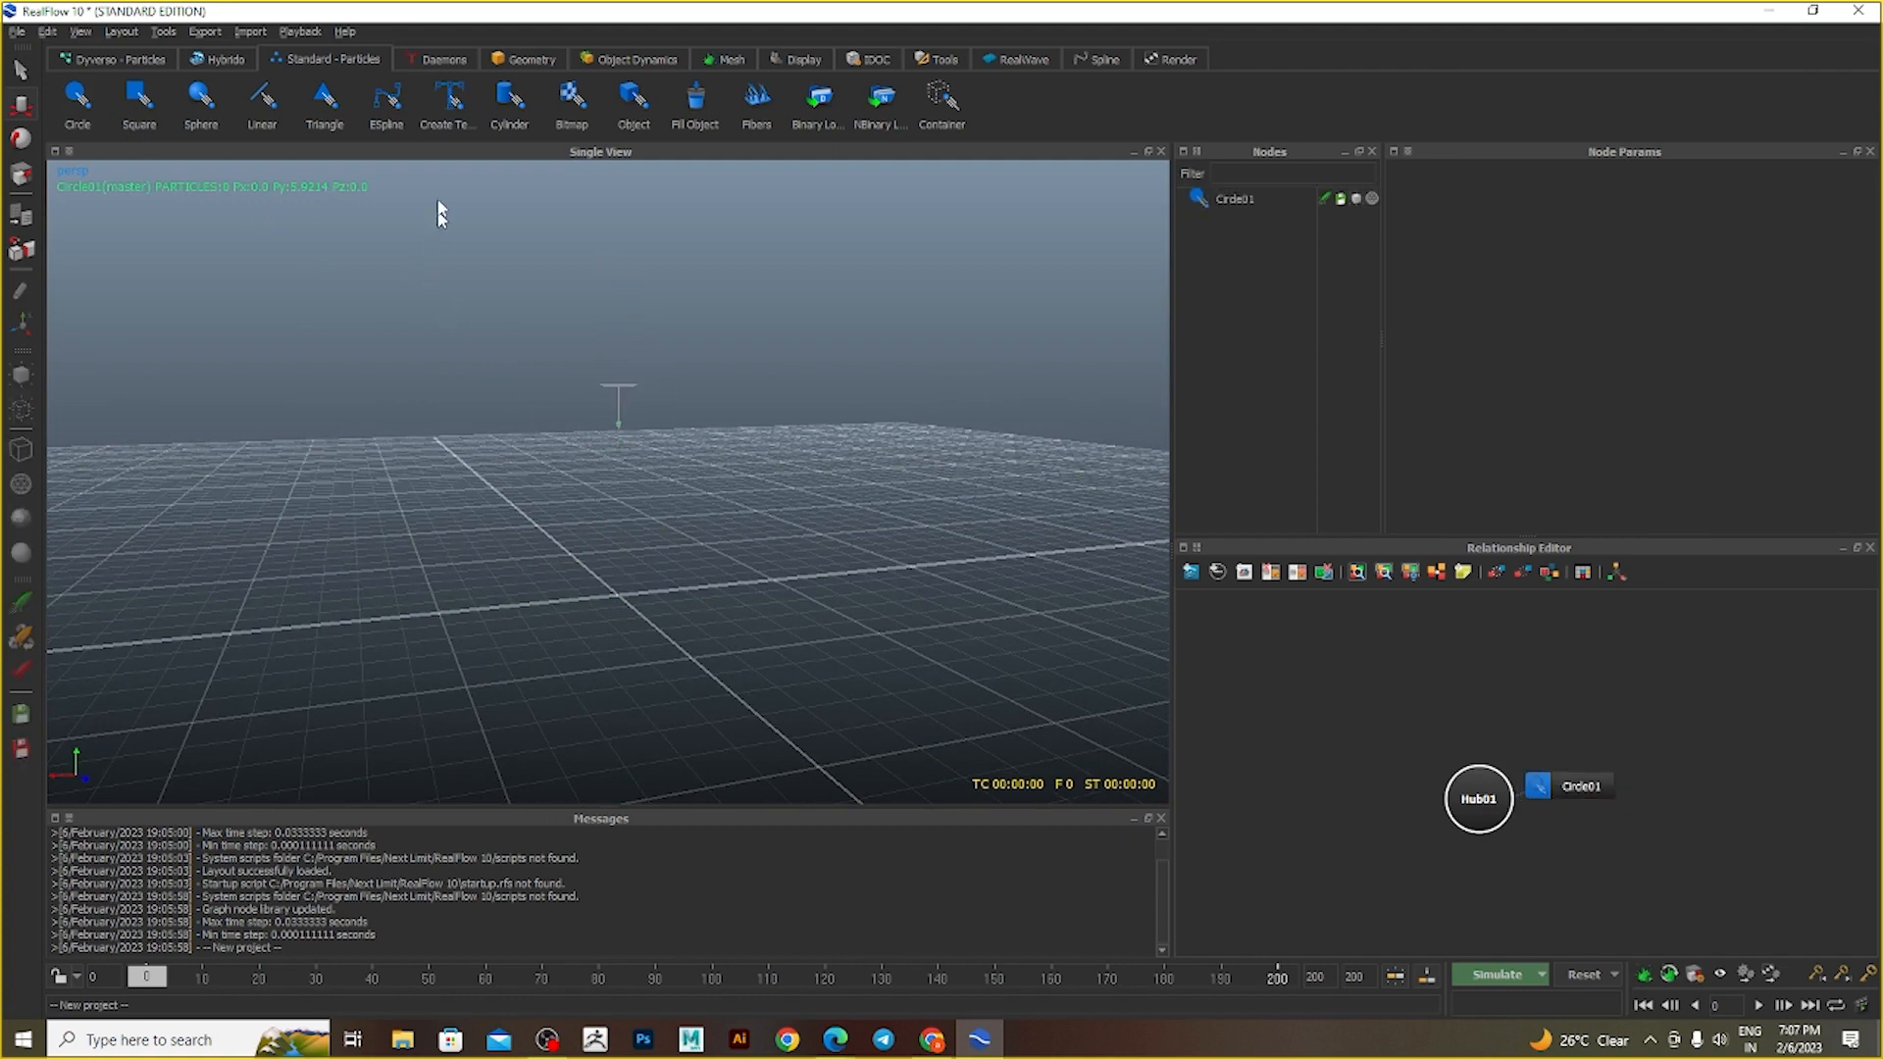
- Add an open-top cube at the scene origin
left_click(536, 61)
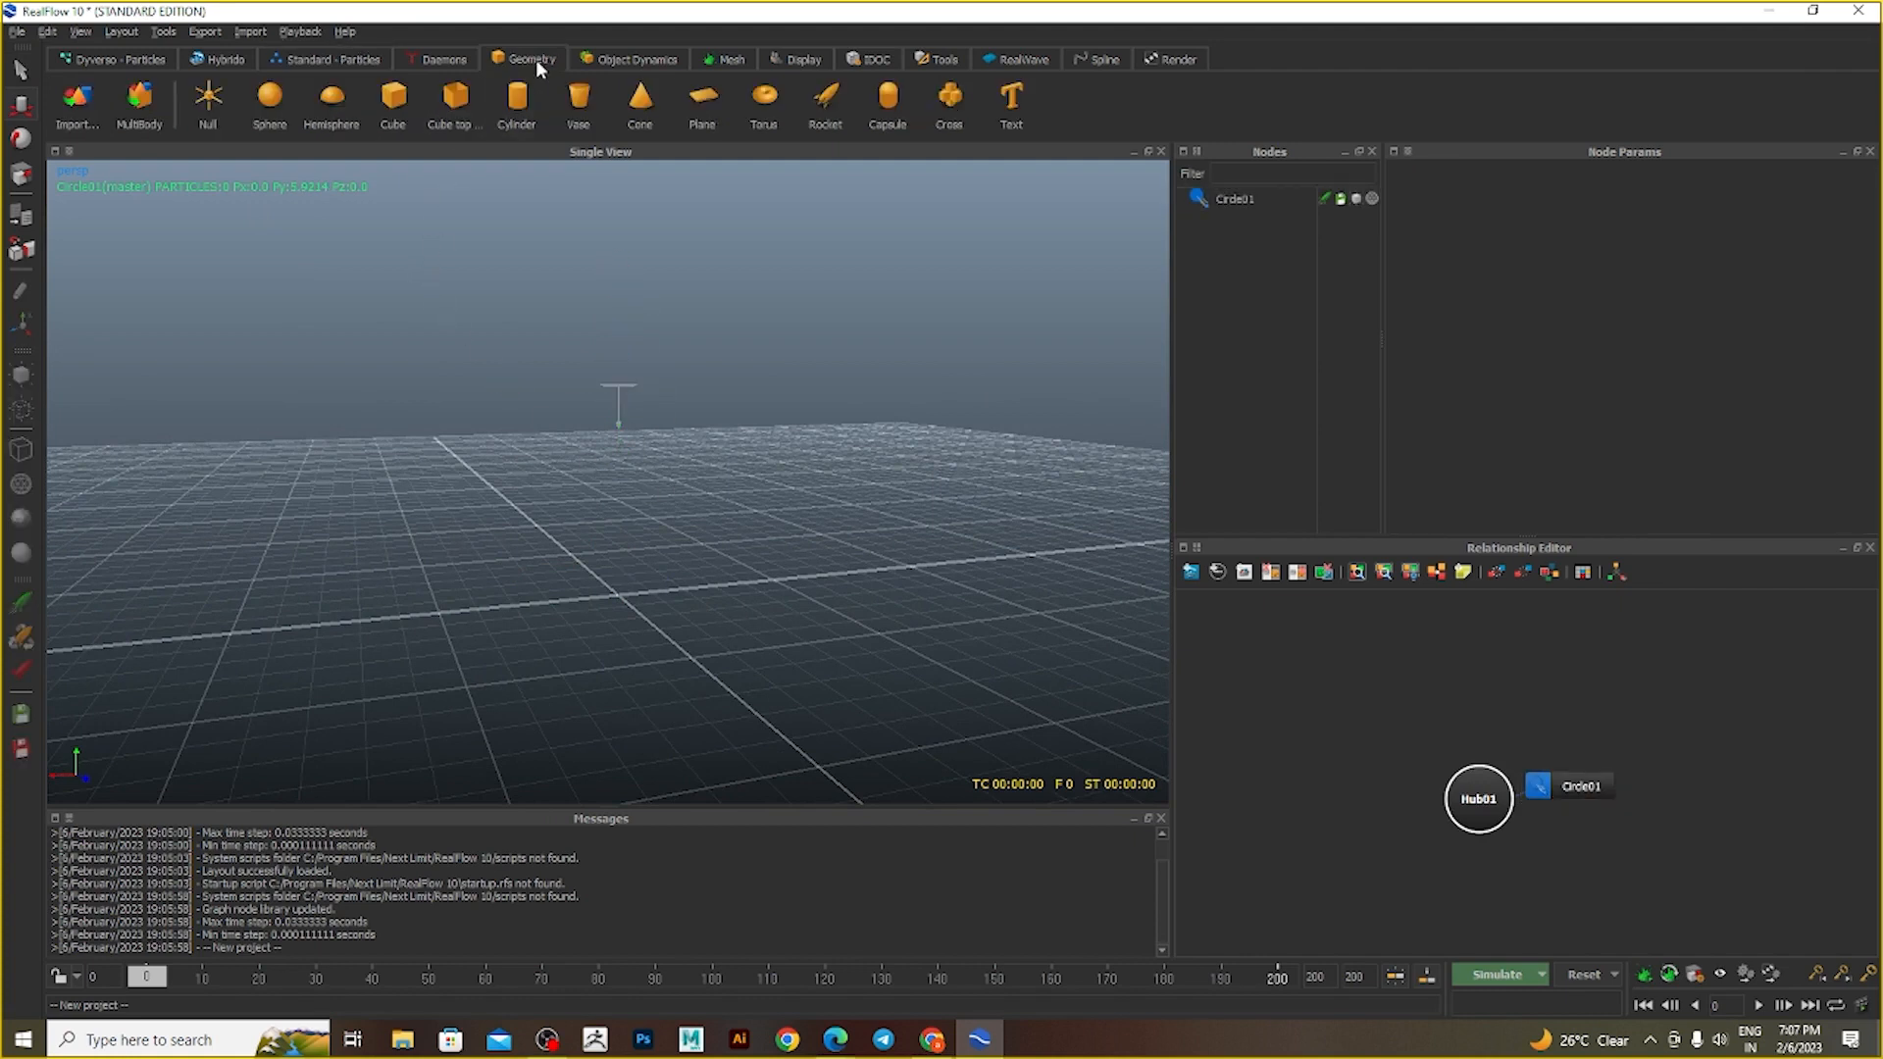
left_click(481, 110)
scroll(637, 596, "up", 2)
middle_click_drag(697, 600, 655, 366, "alt")
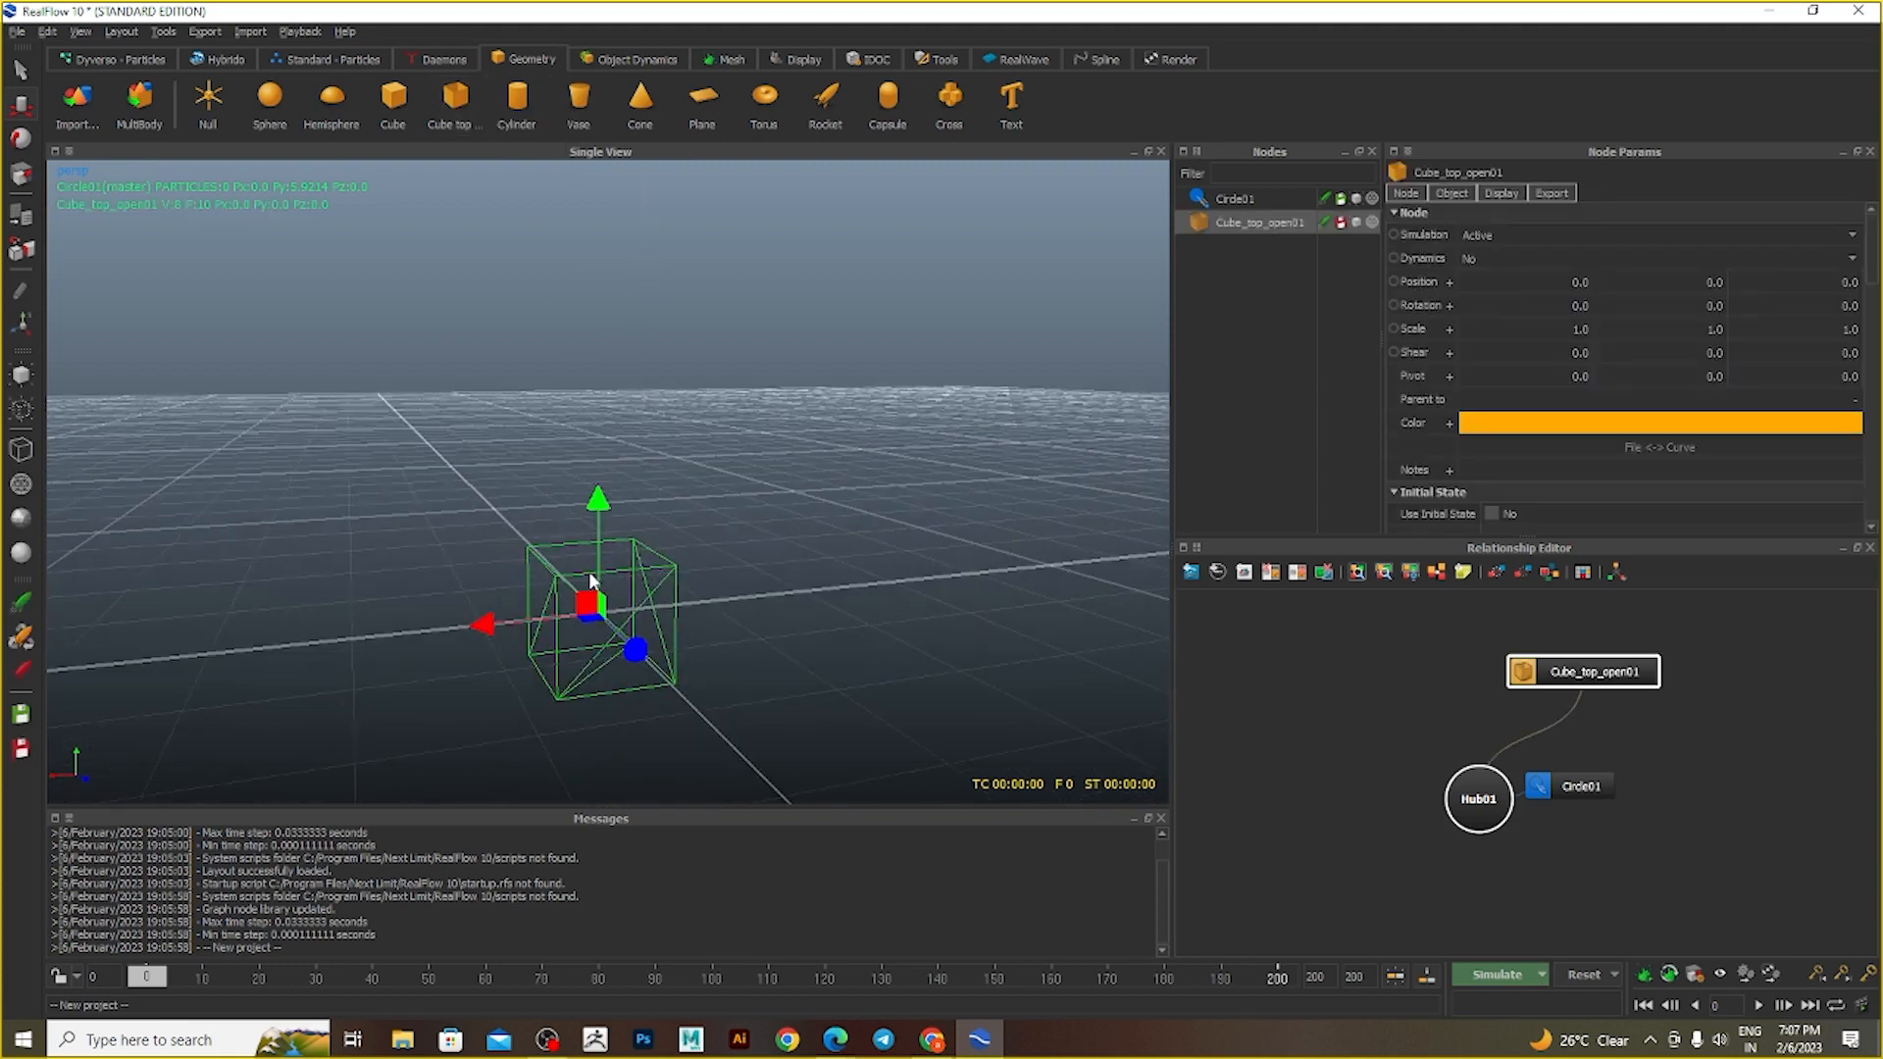
- Compare bounding box, wireframe, flat and smooth display of the open-top cube, finishing with smooth shading
left_click(22, 553)
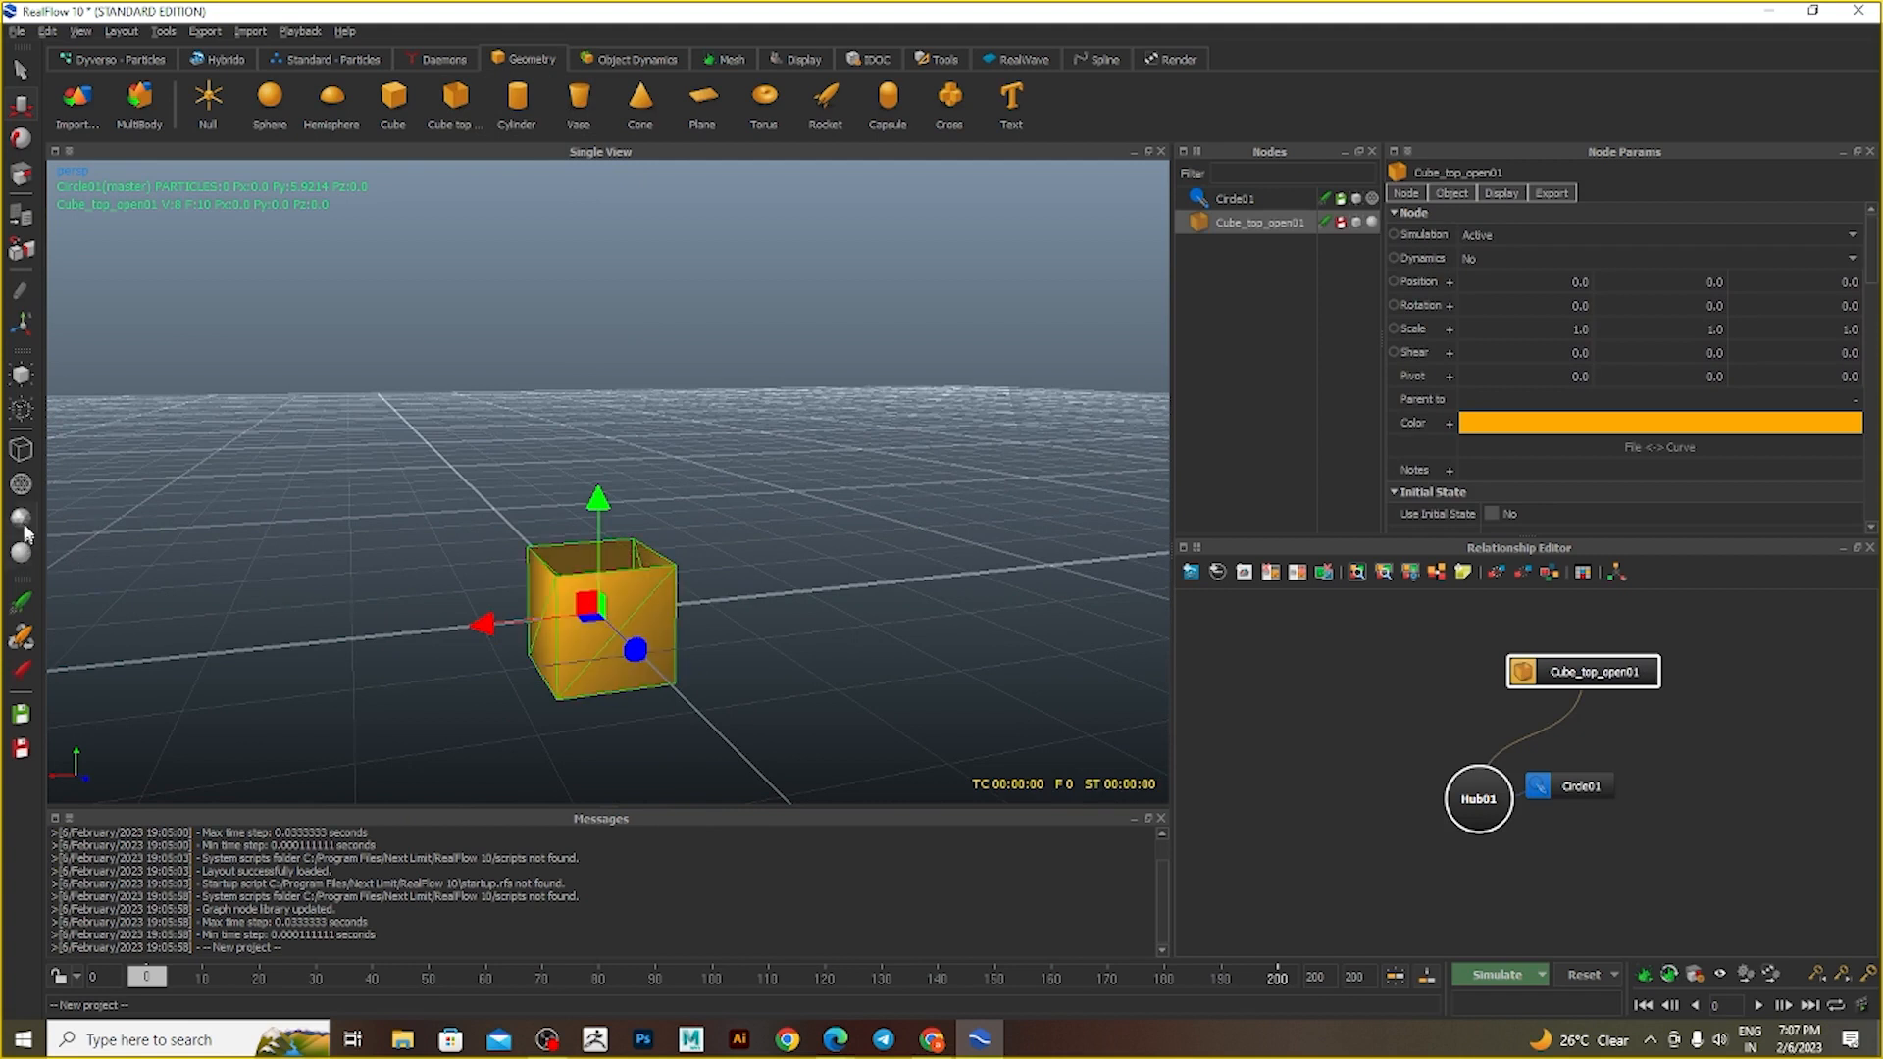
left_click(23, 516)
left_click(21, 484)
left_click(25, 545)
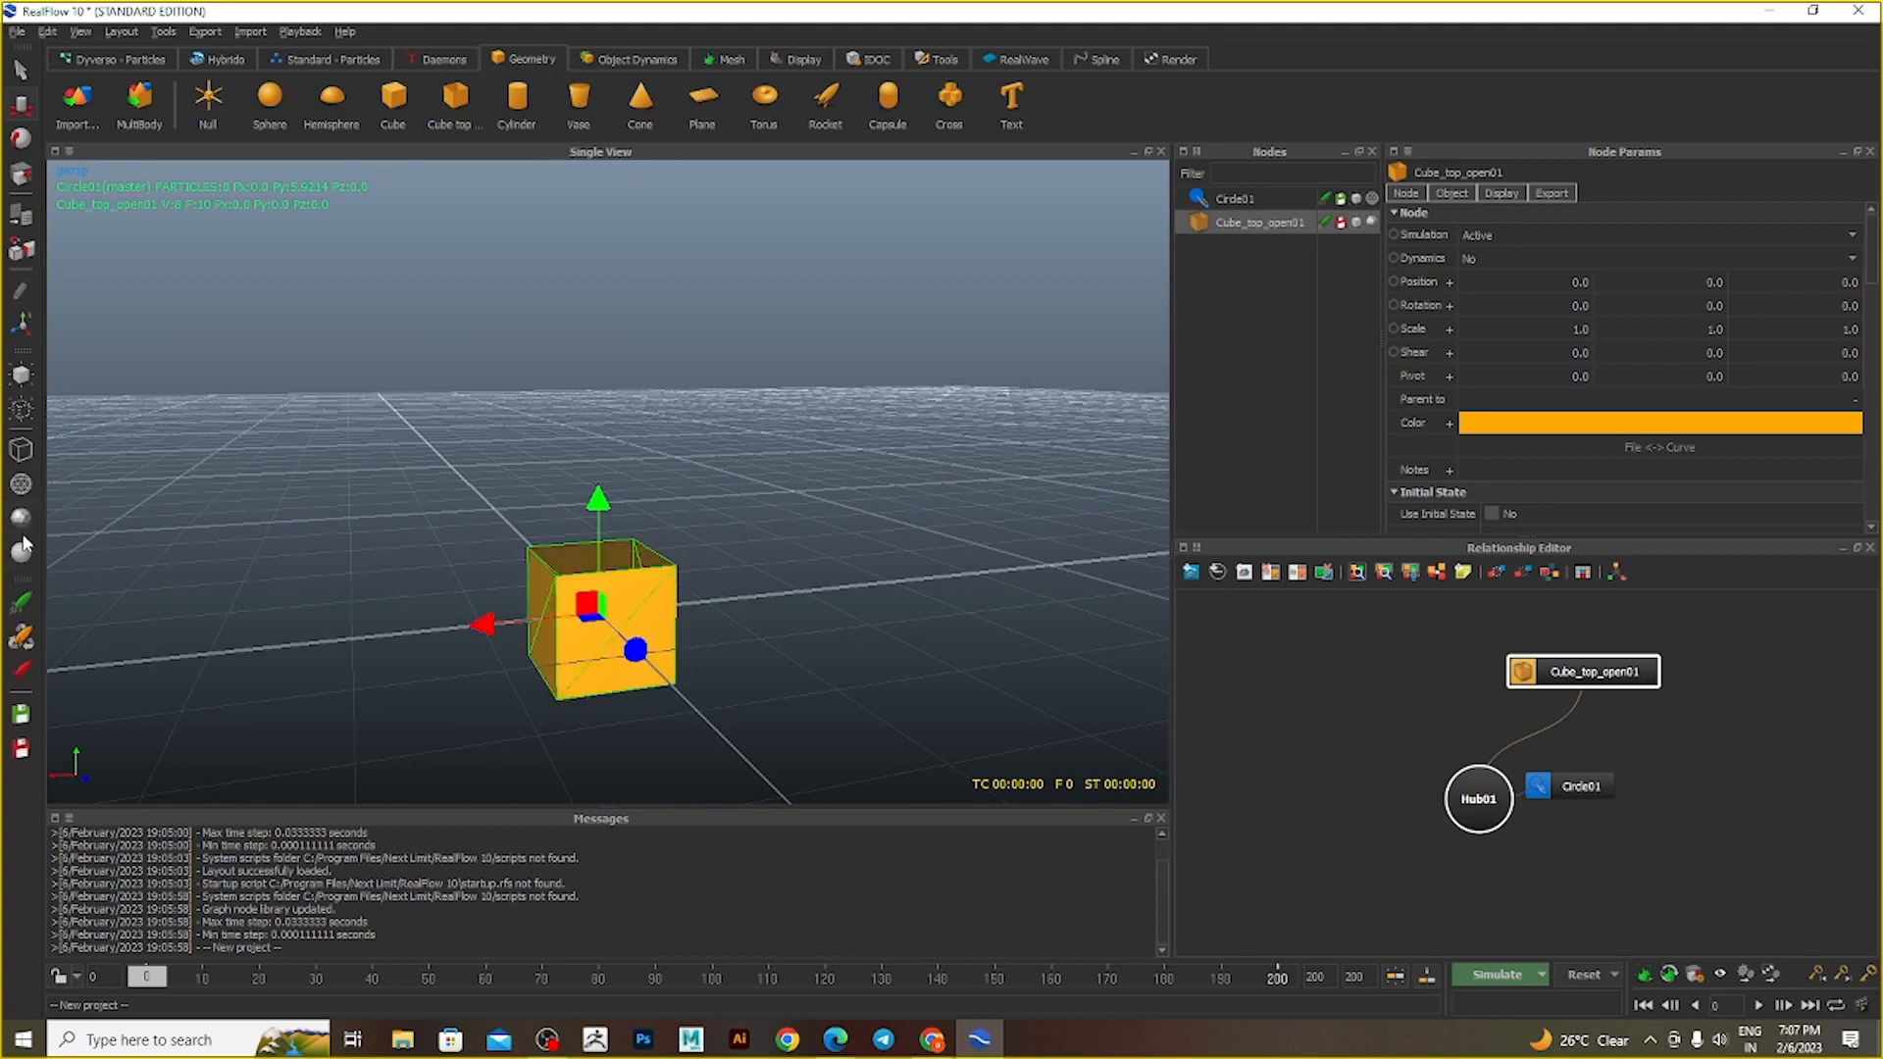
left_click(24, 549)
left_click(21, 484)
left_click(24, 451)
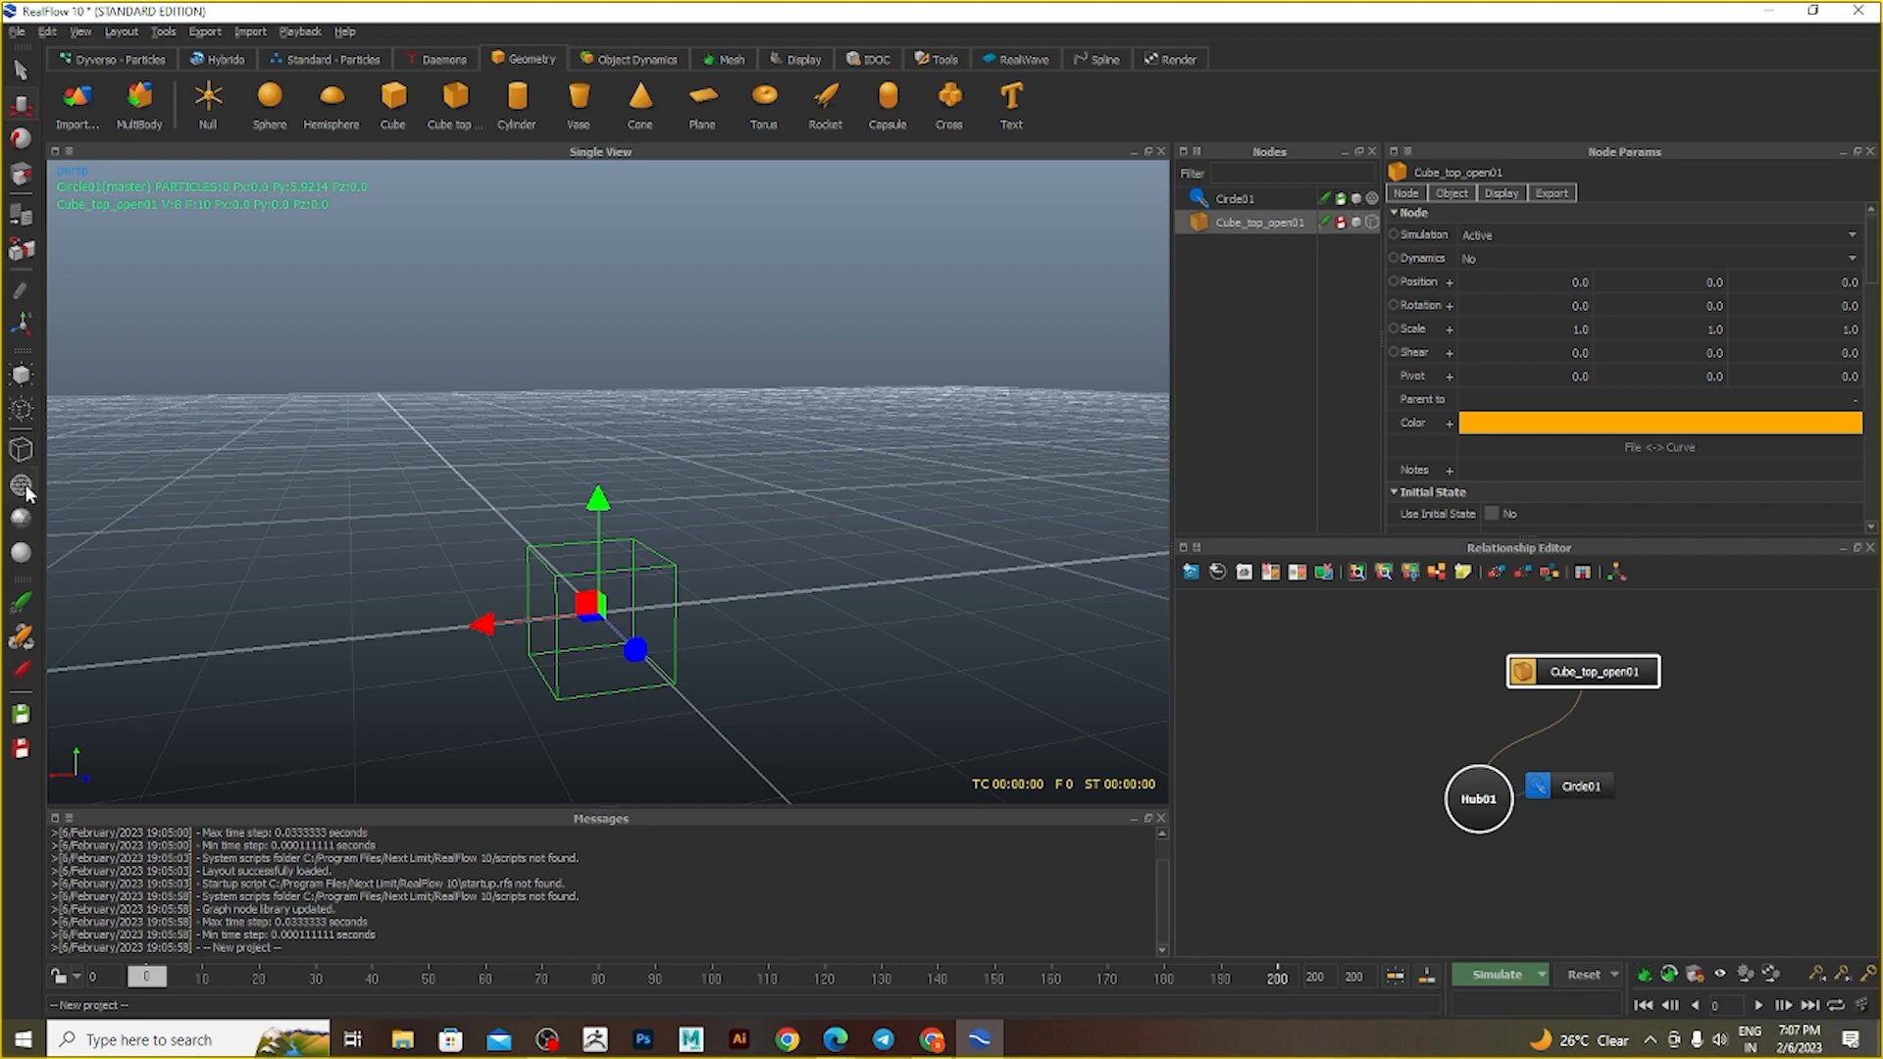
left_click(21, 485)
left_click(26, 518)
left_click(21, 552)
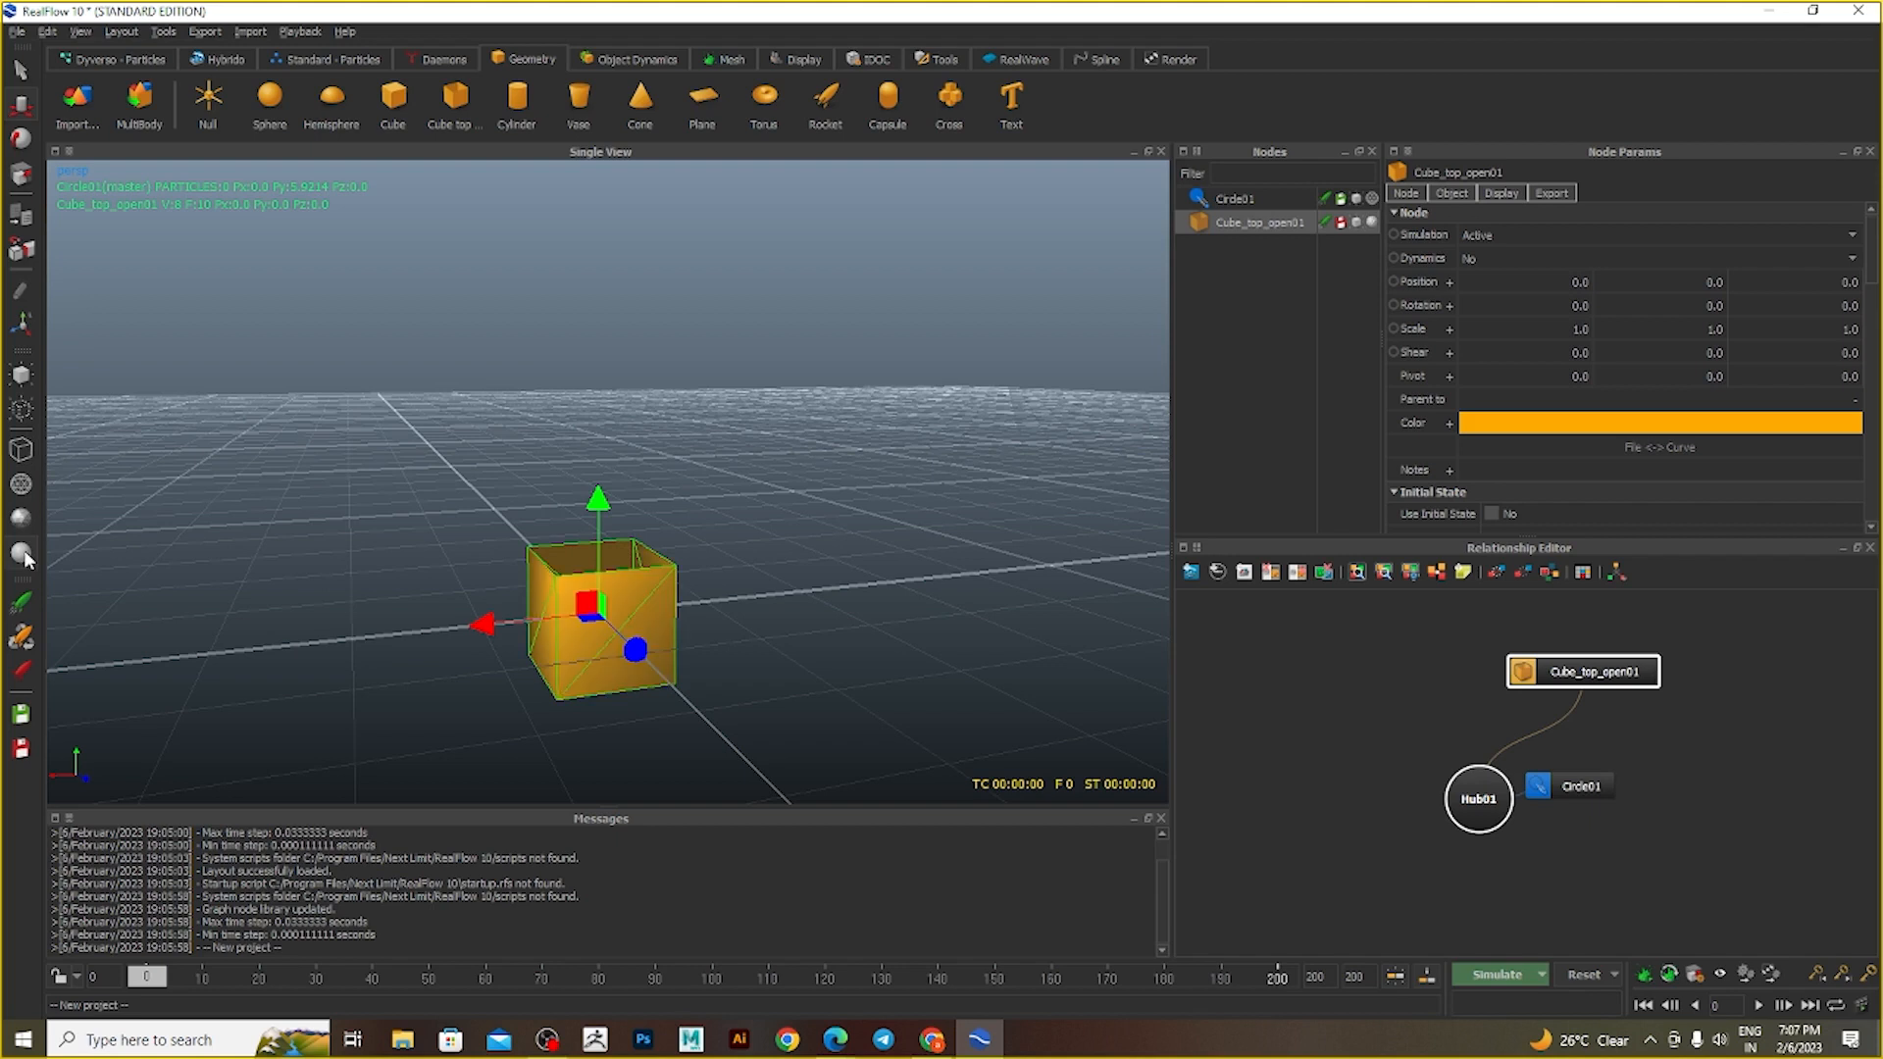
- Scale the open-top cube into a wide, shallow tray of about 7.15 in X and Z and 1.26 in Y
mouse_move(630, 652)
left_mouse_down("alt")
mouse_move(578, 679)
mouse_move(472, 662)
mouse_move(714, 655)
mouse_move(664, 644)
left_mouse_up("alt")
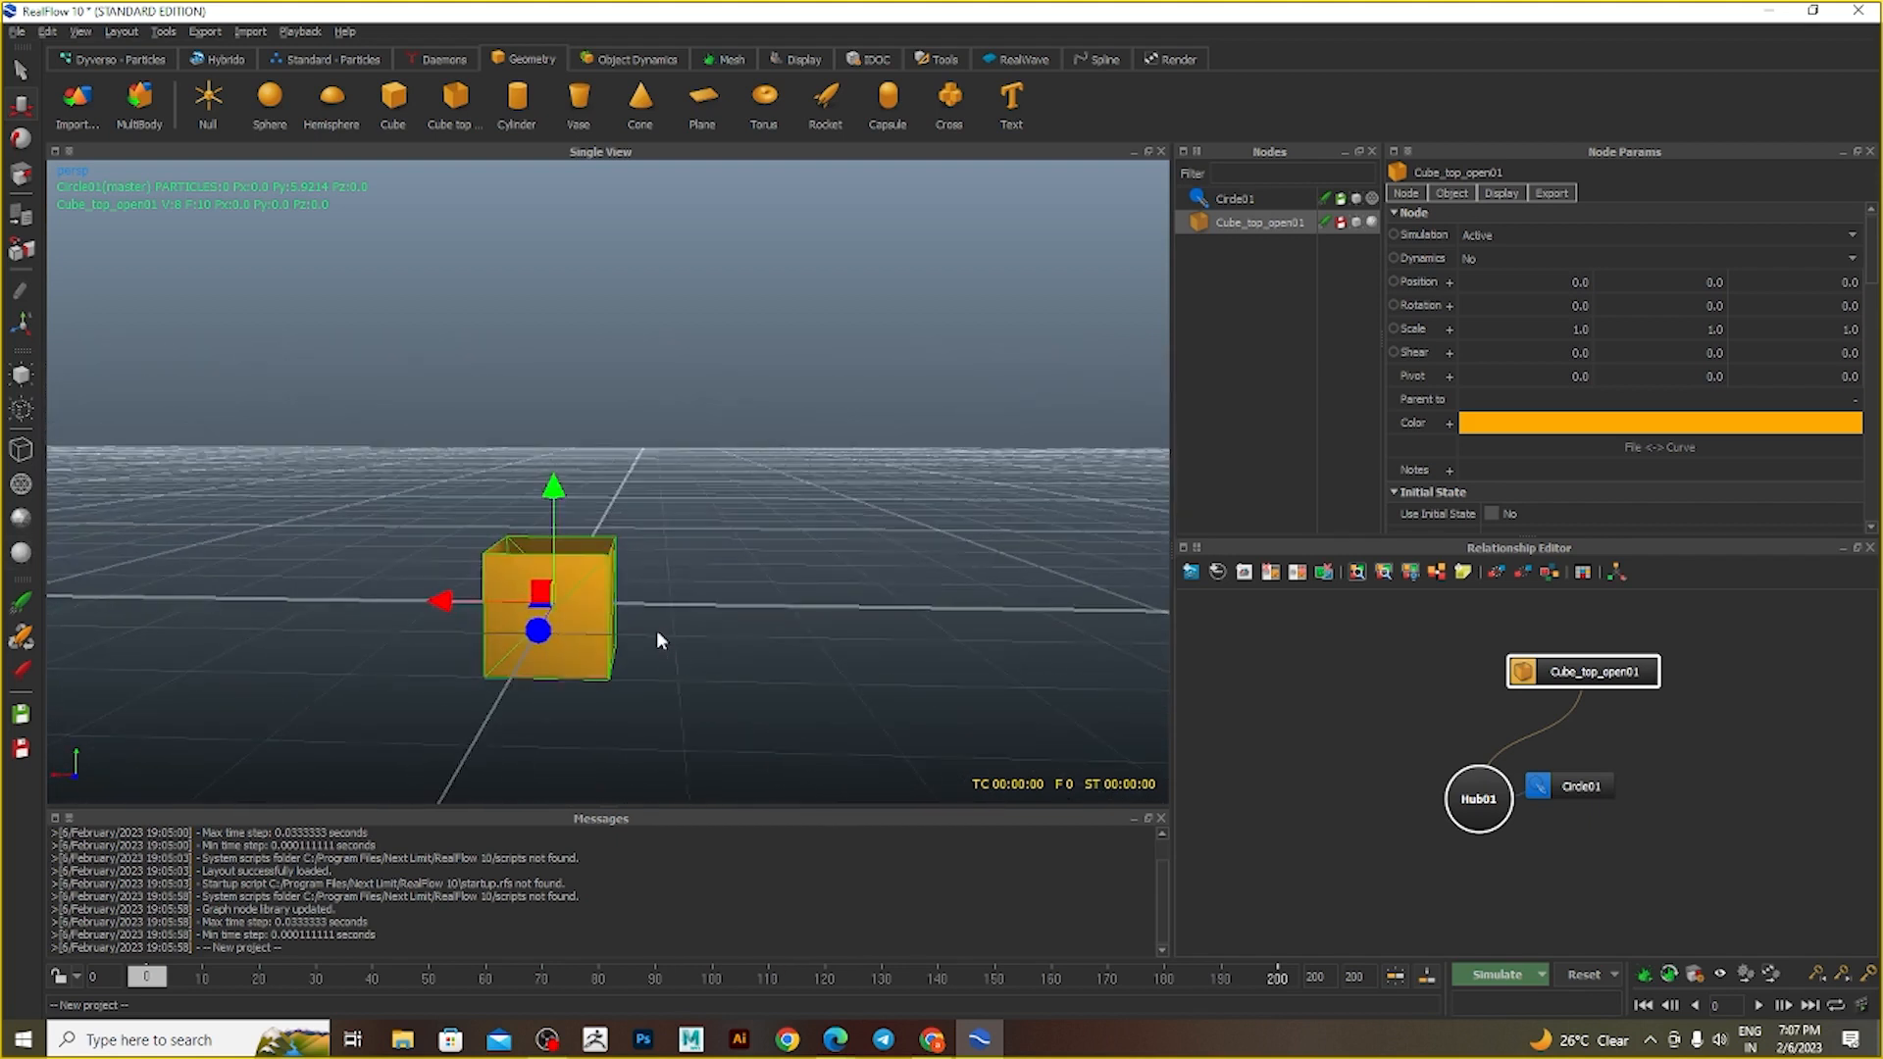
key("r")
left_click_drag(553, 490, 691, 585)
right_click_drag(589, 415, 605, 508, "alt")
left_click_drag(605, 508, 547, 604, "alt")
- Raise the open-top tray to a Y position of about 0.83
left_click(993, 549)
left_click(548, 604)
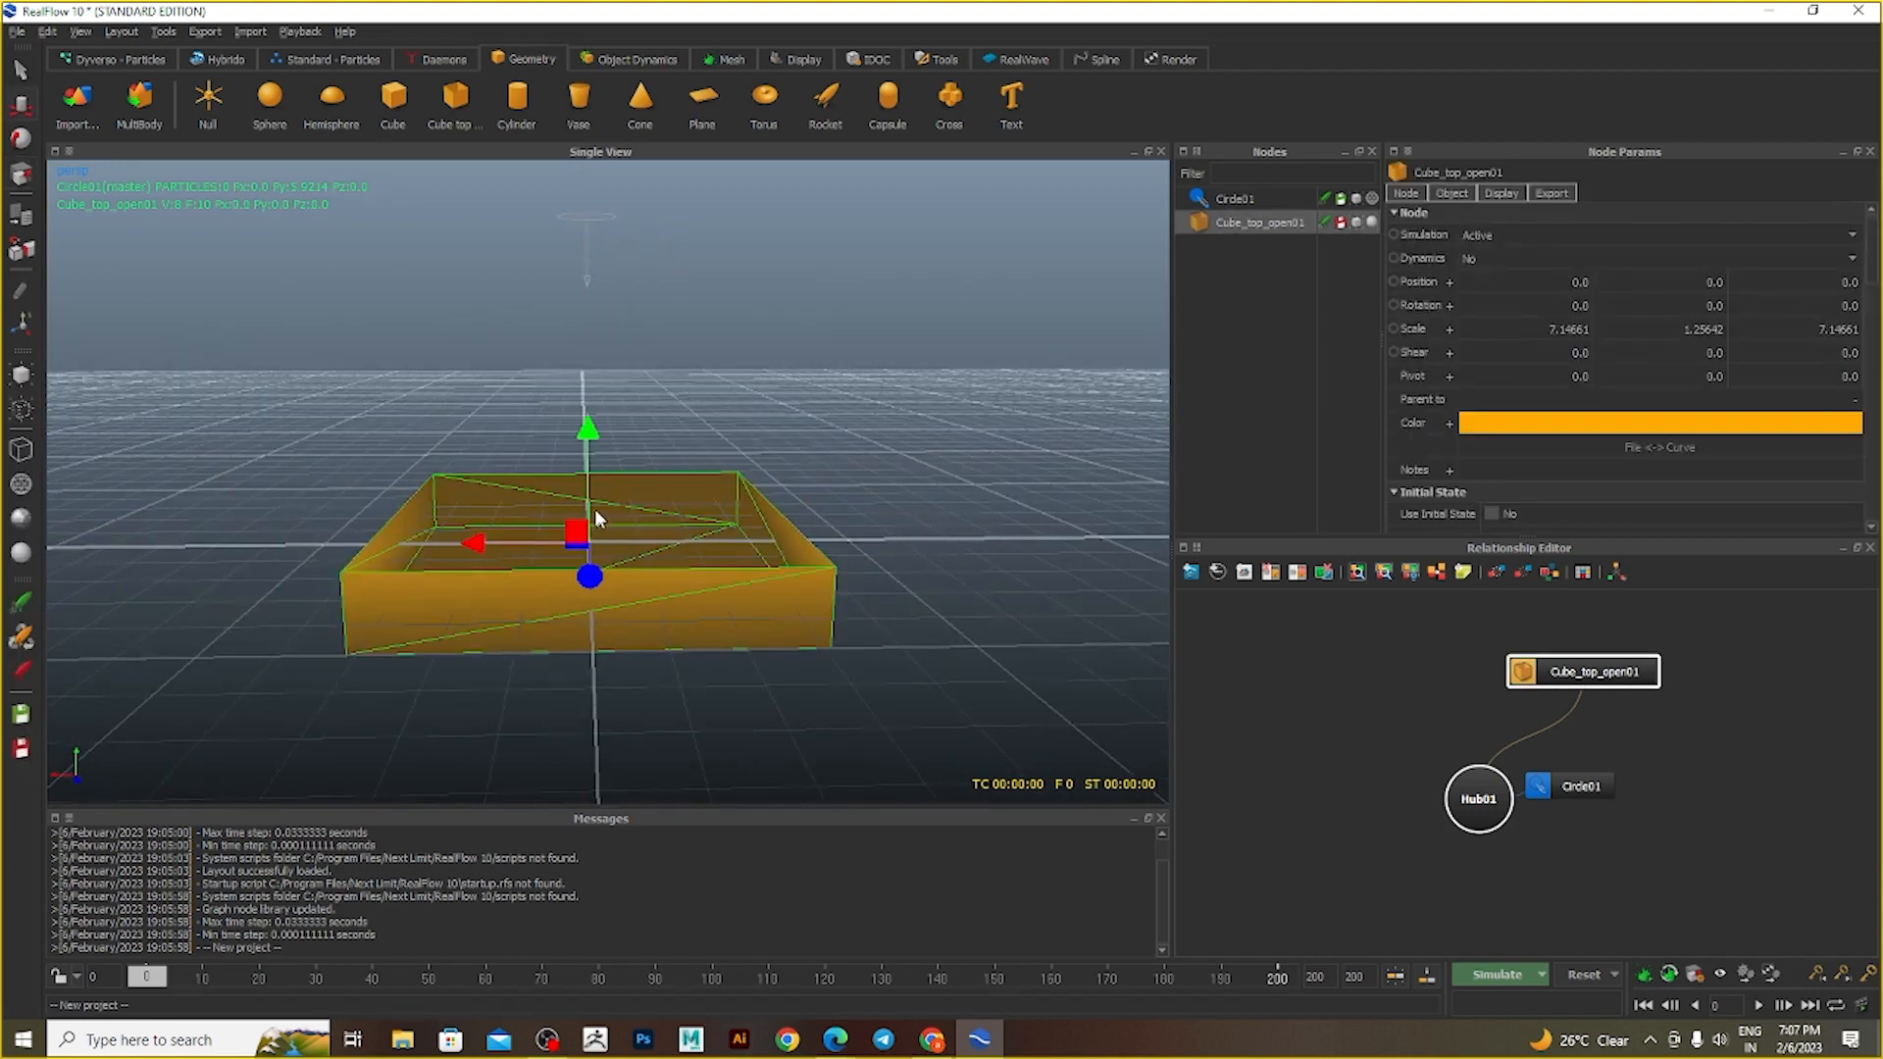
left_click_drag(594, 508, 594, 438)
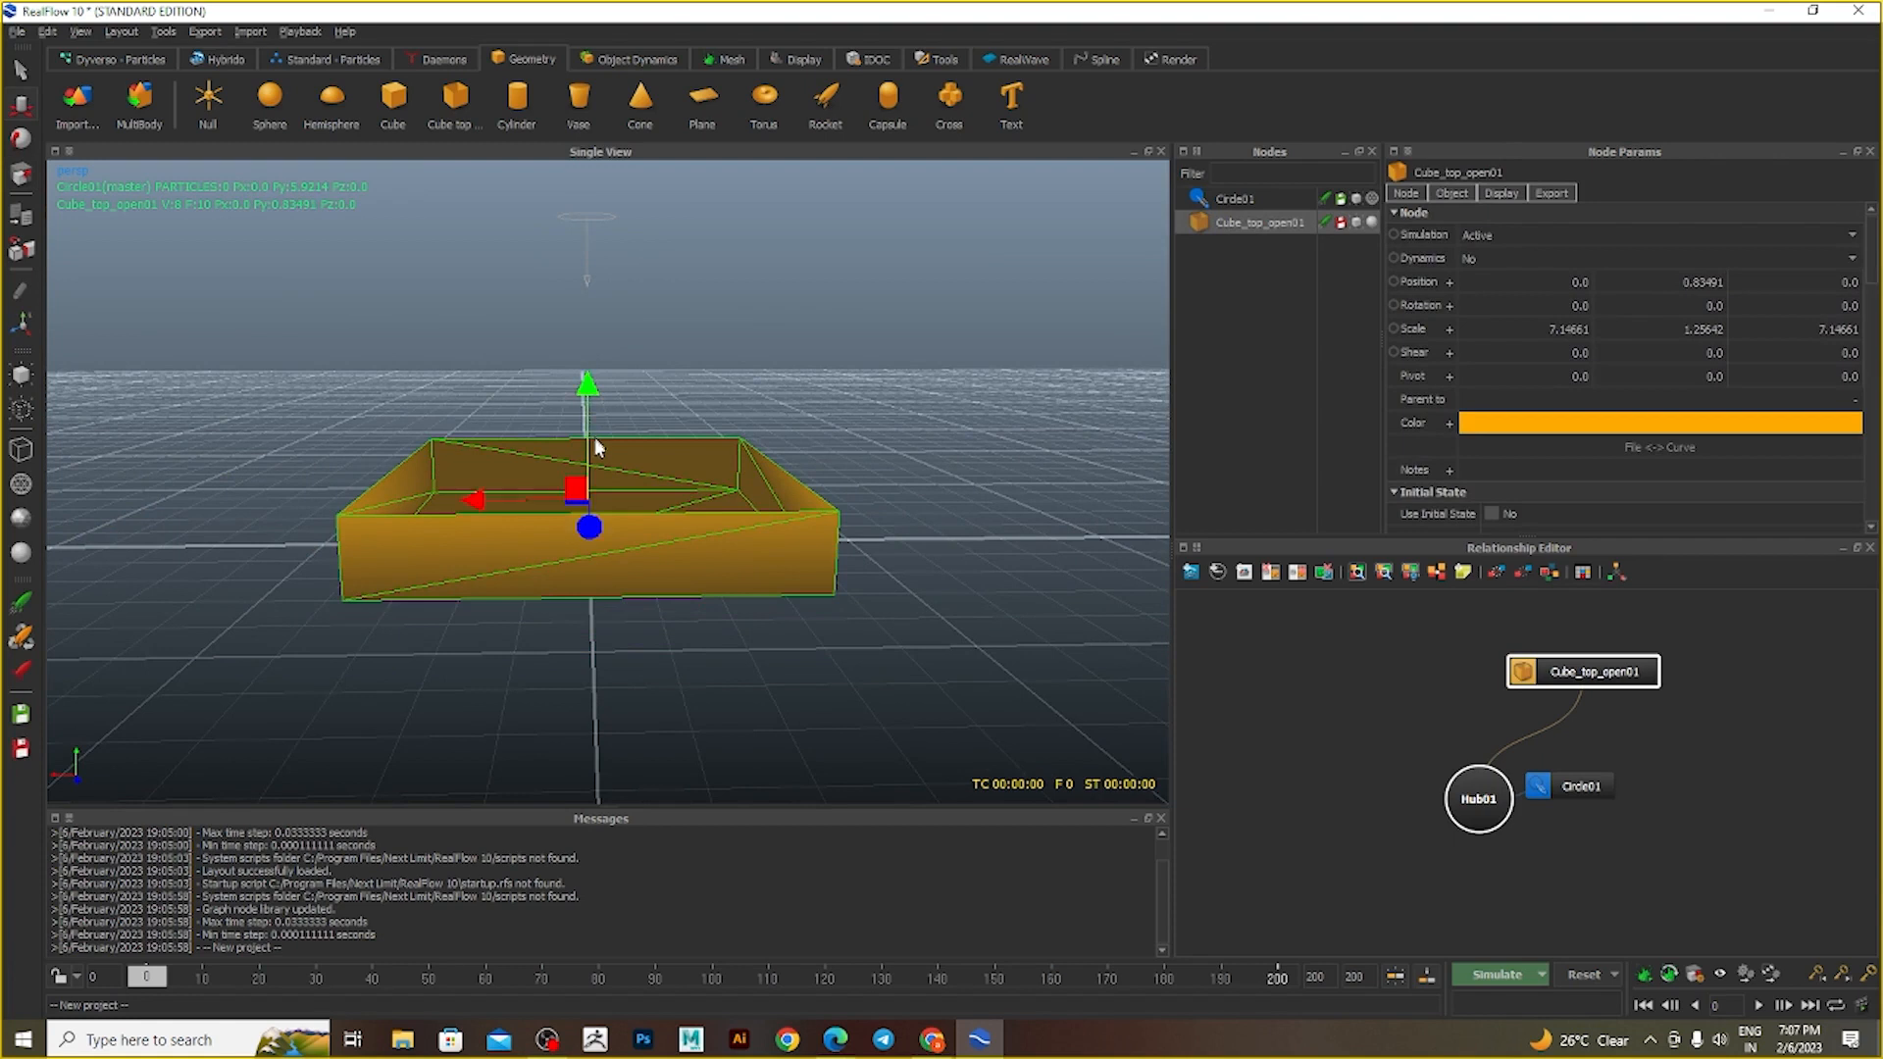
left_click(815, 409)
- Select the circle emitter above the tray and start the simulation
left_click(588, 218)
left_click_drag(609, 261, 643, 326, "alt")
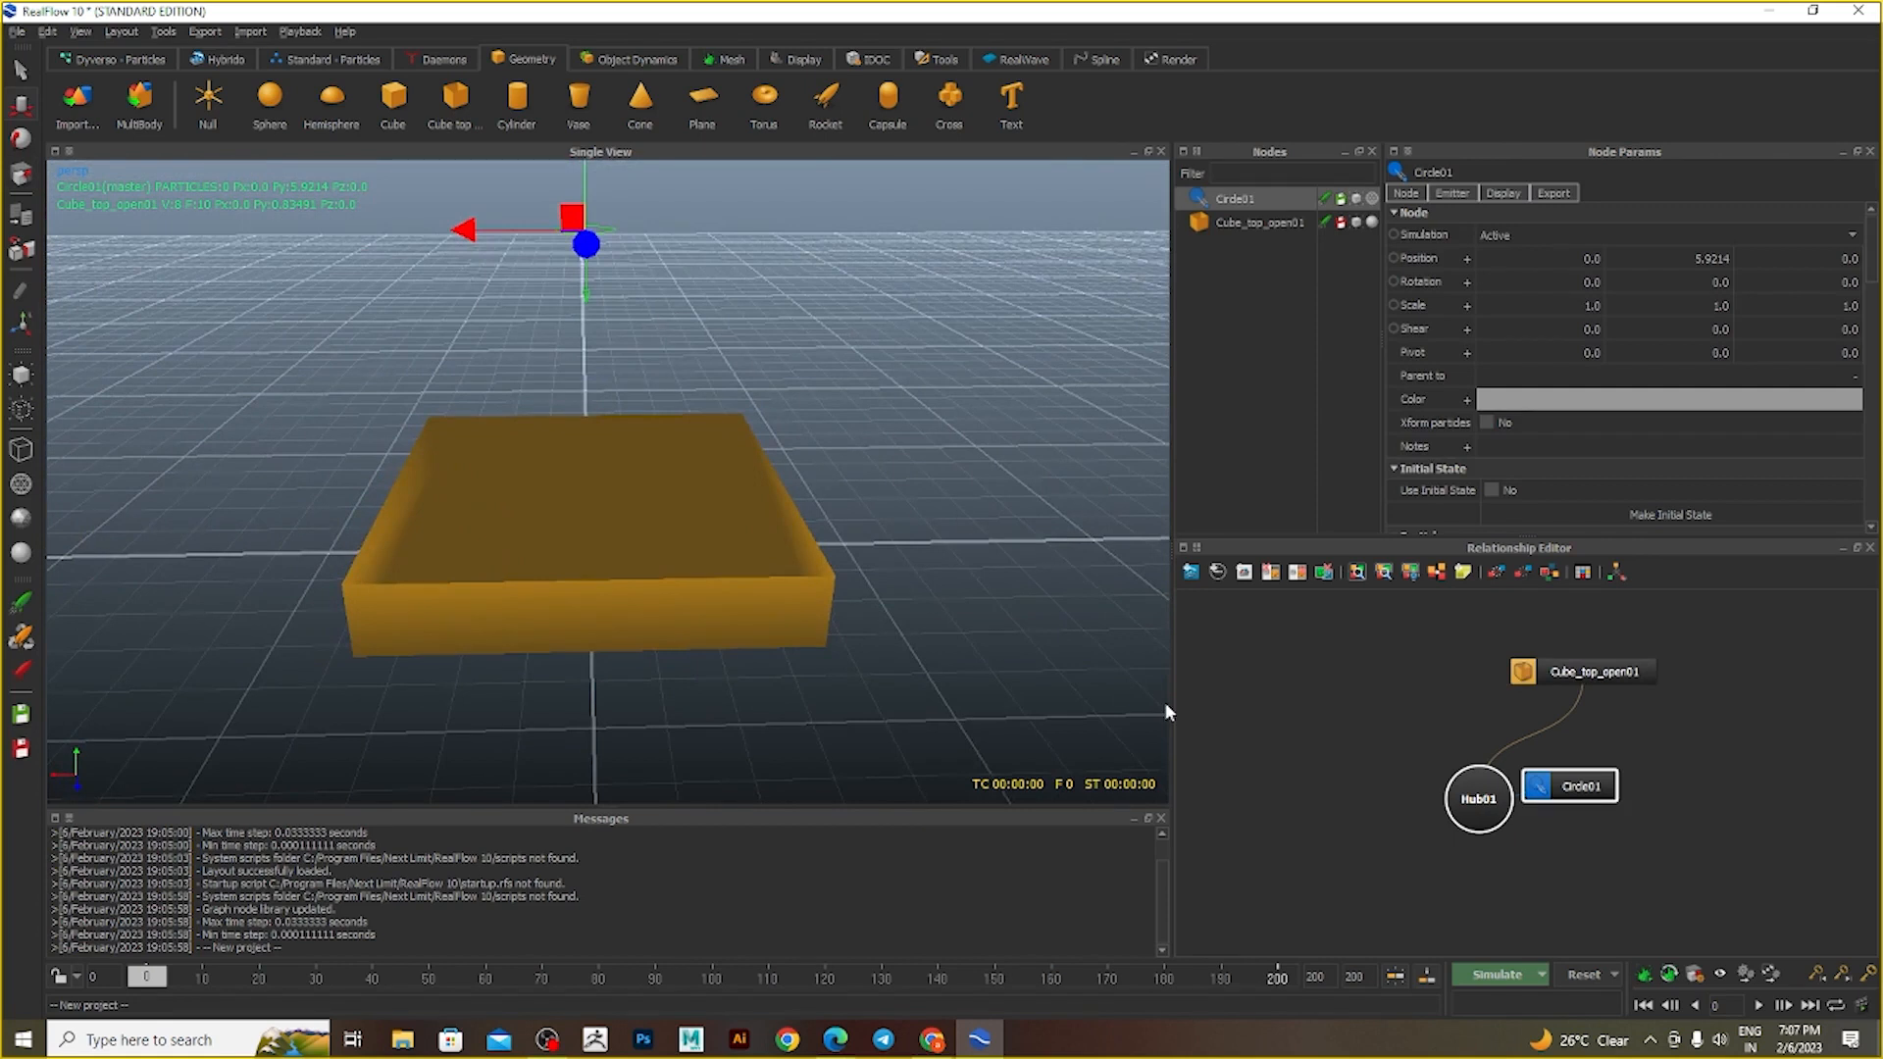
left_click(1513, 976)
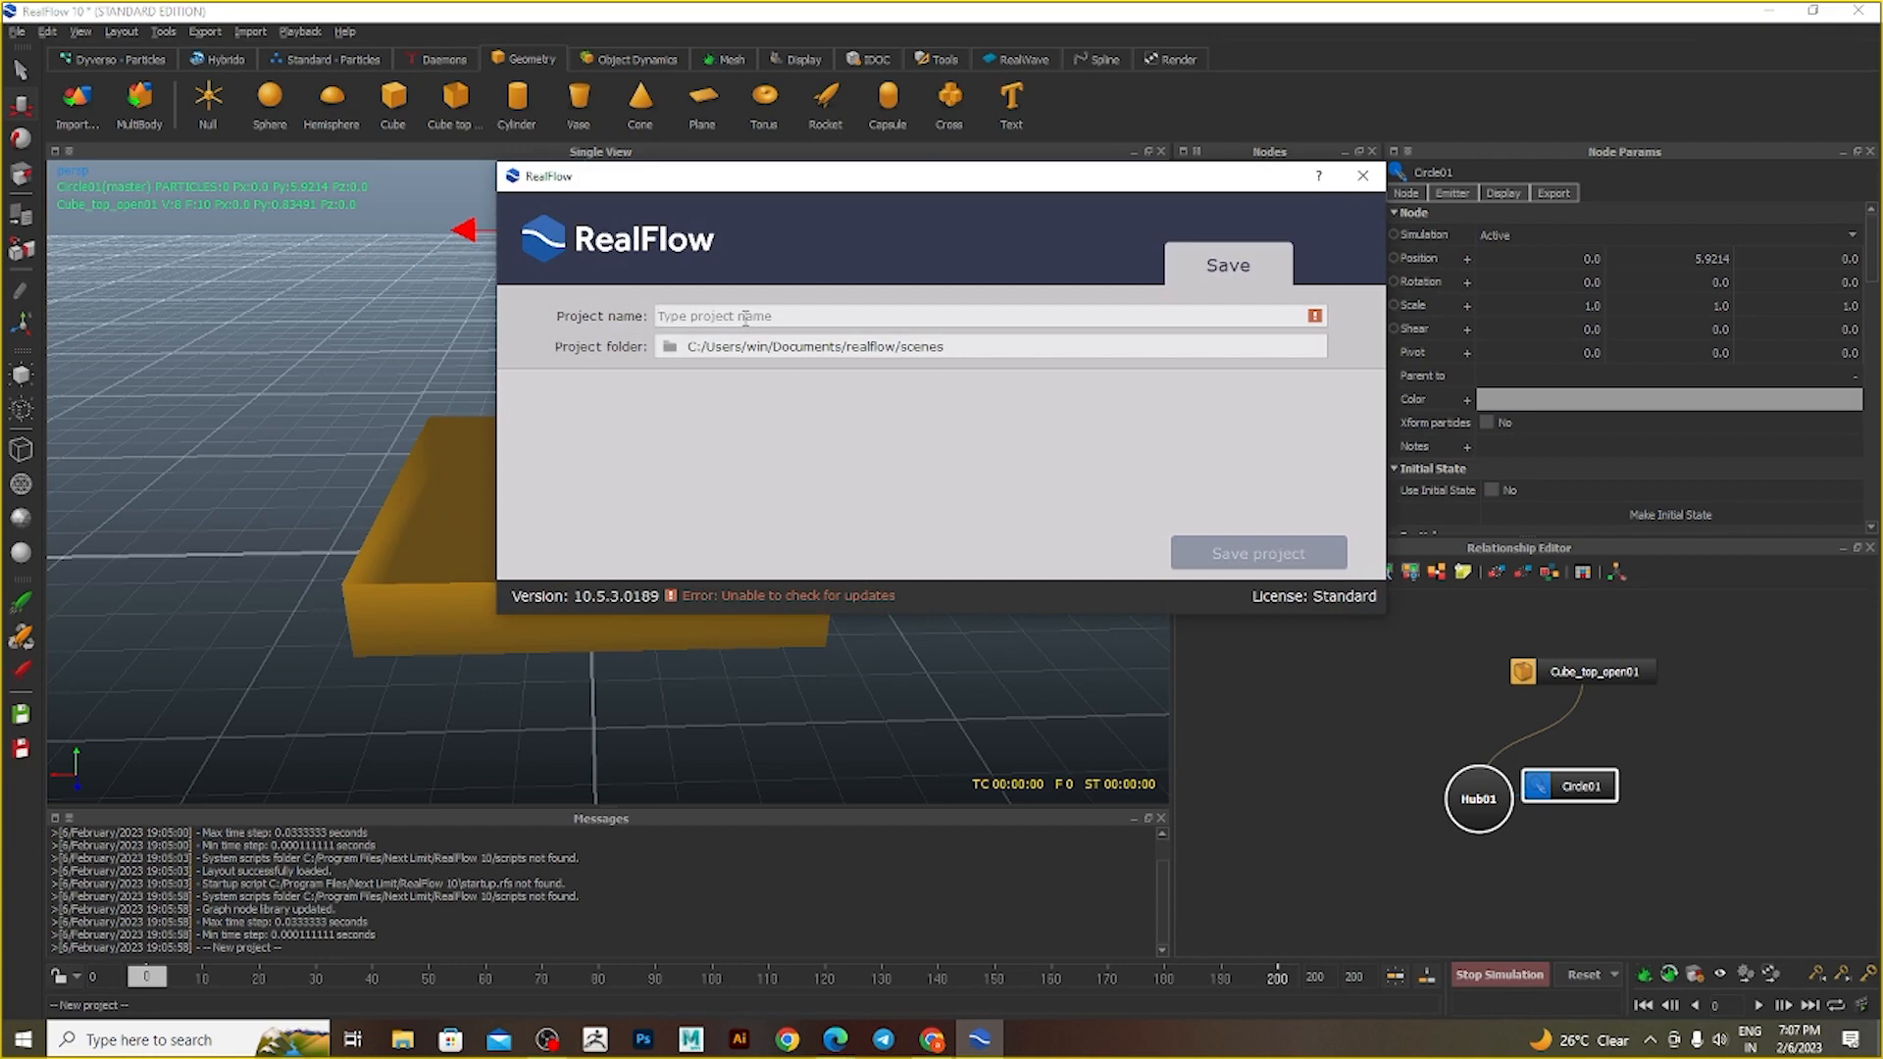
- Save the project as "water" in the maya7to8 folder on the Desktop, overwriting the existing project
type("water")
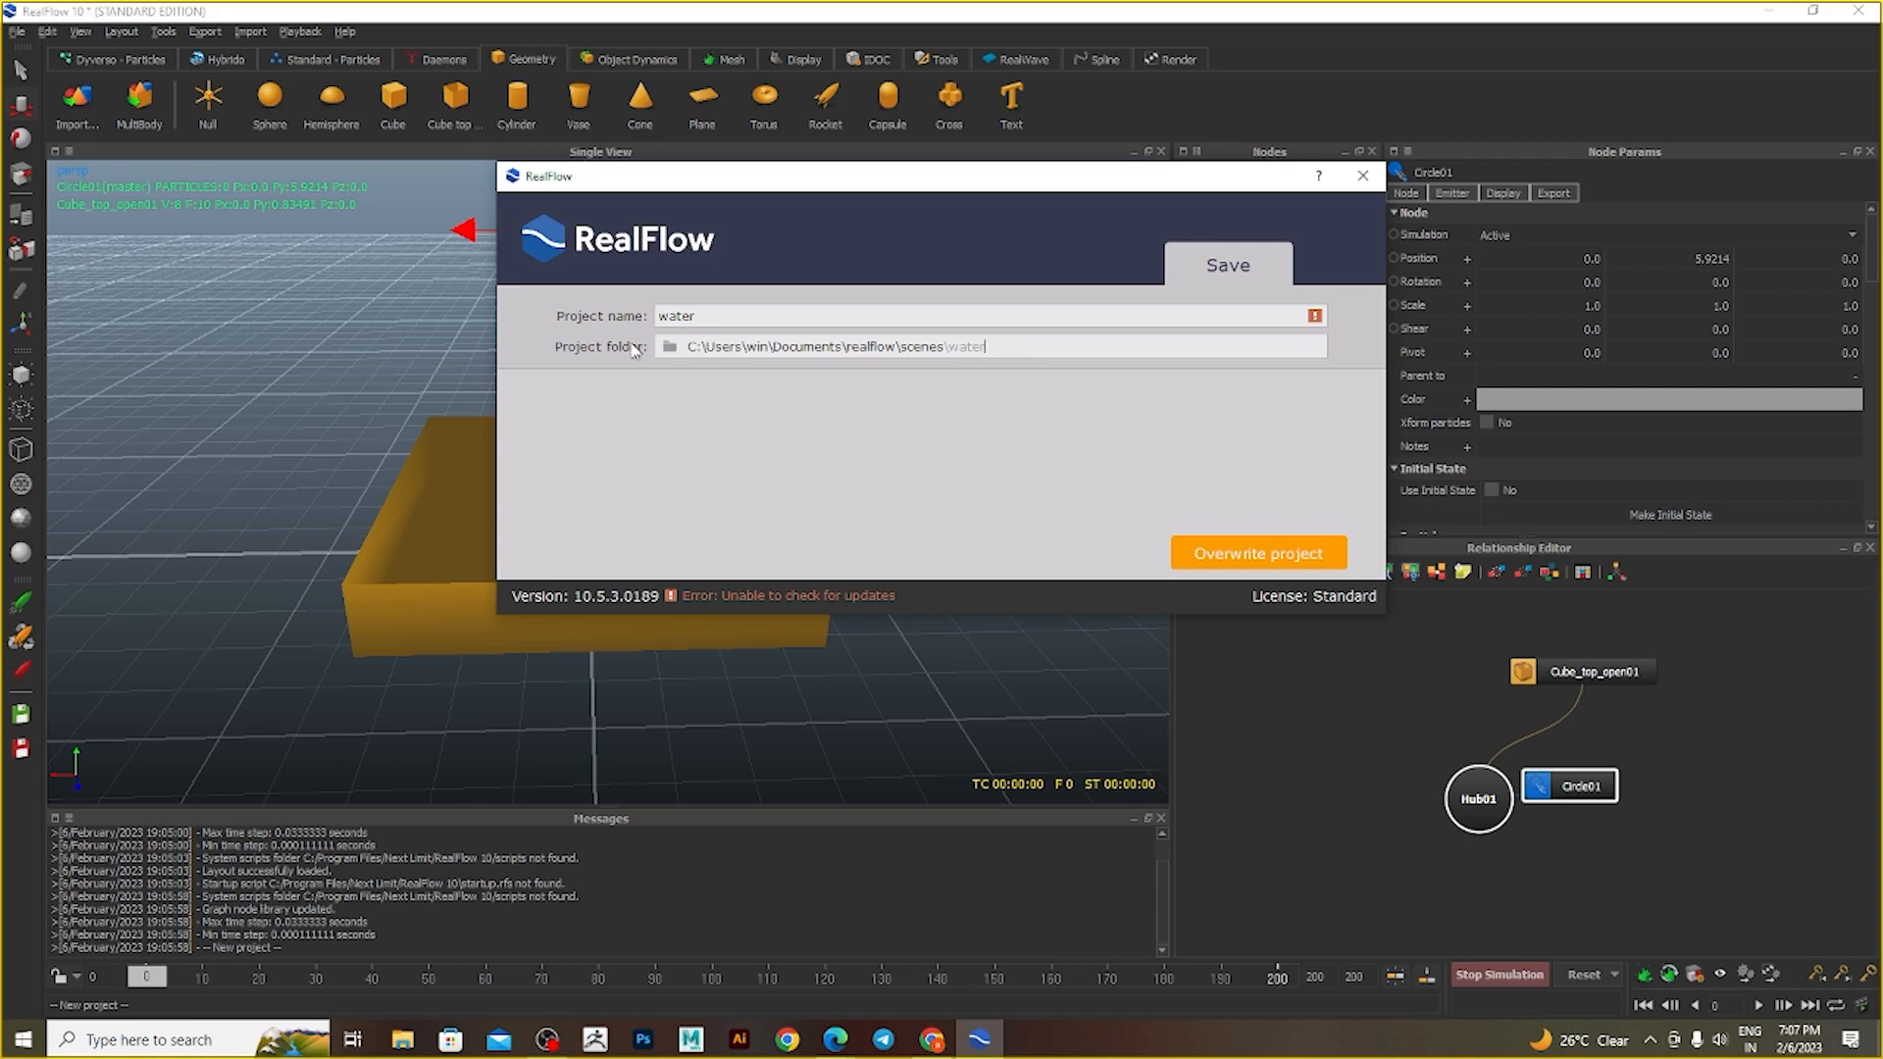
left_click(670, 346)
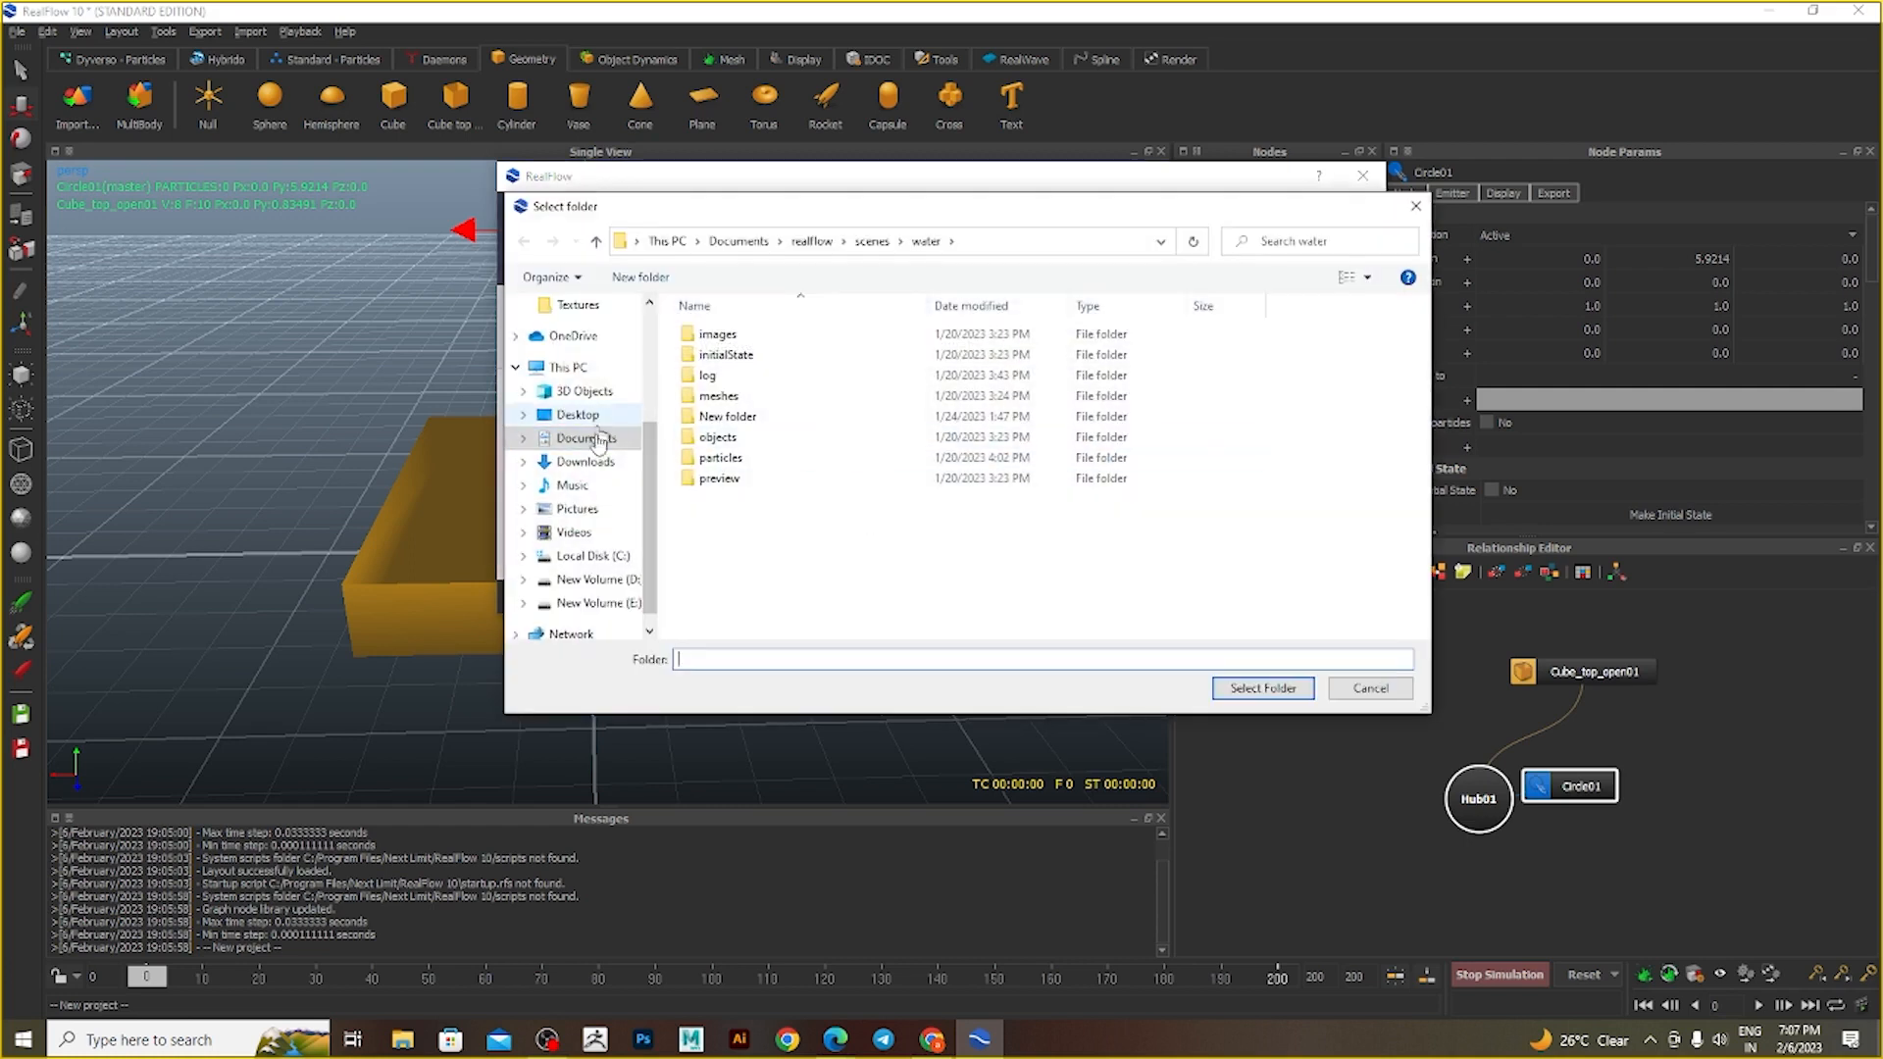
left_click(578, 415)
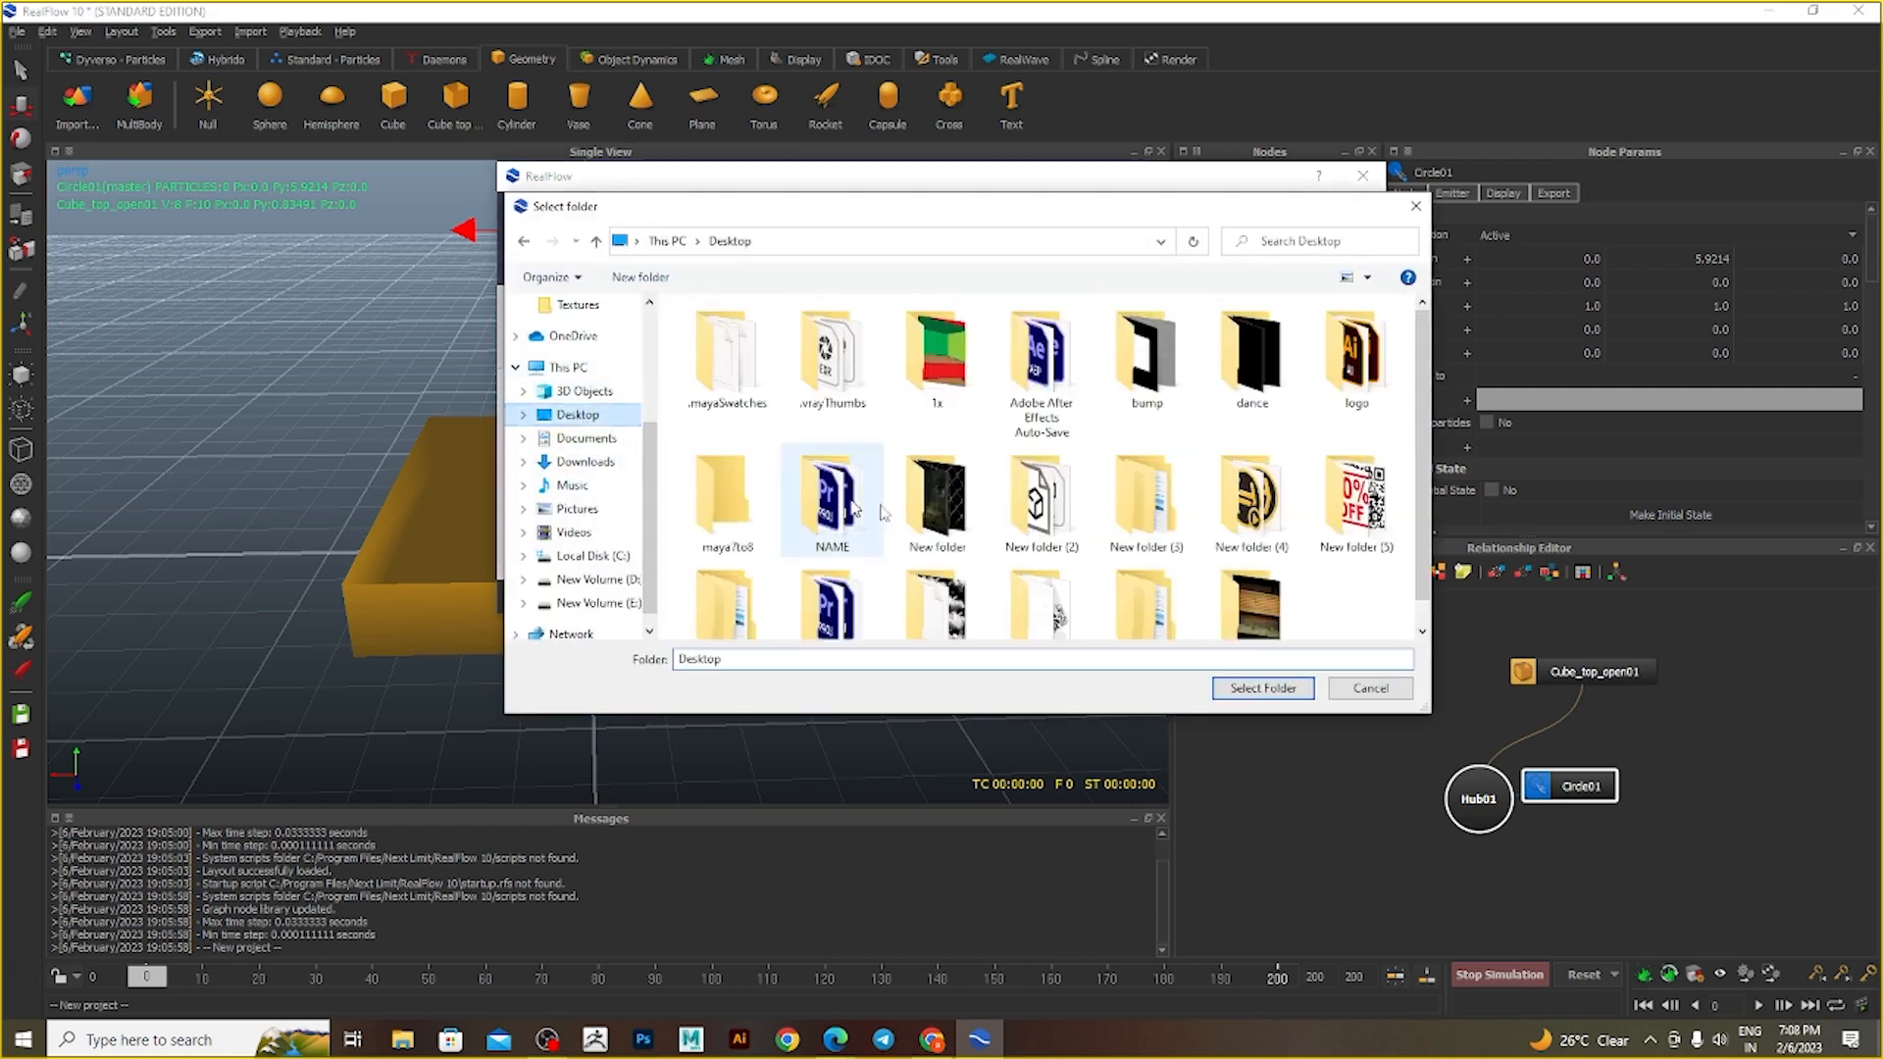
scroll(1049, 549, "down", 1)
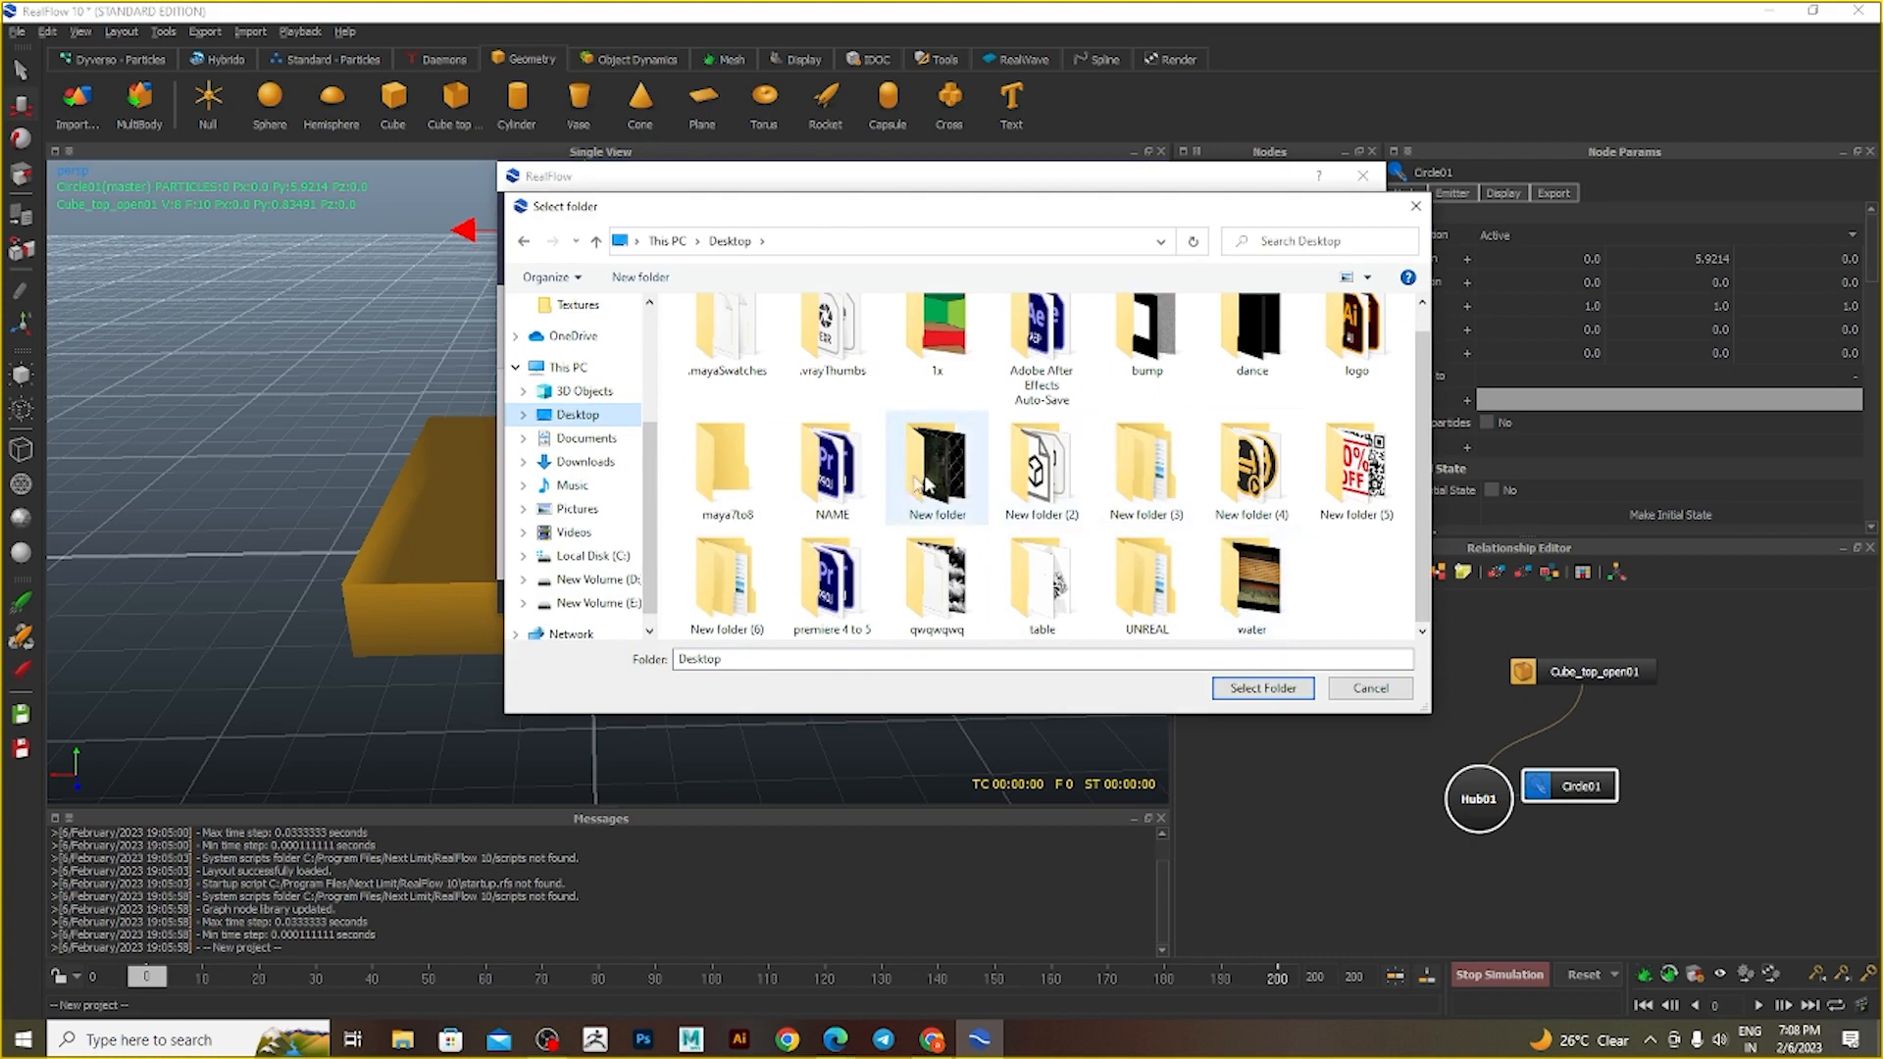
double_click(765, 481)
left_click(1262, 687)
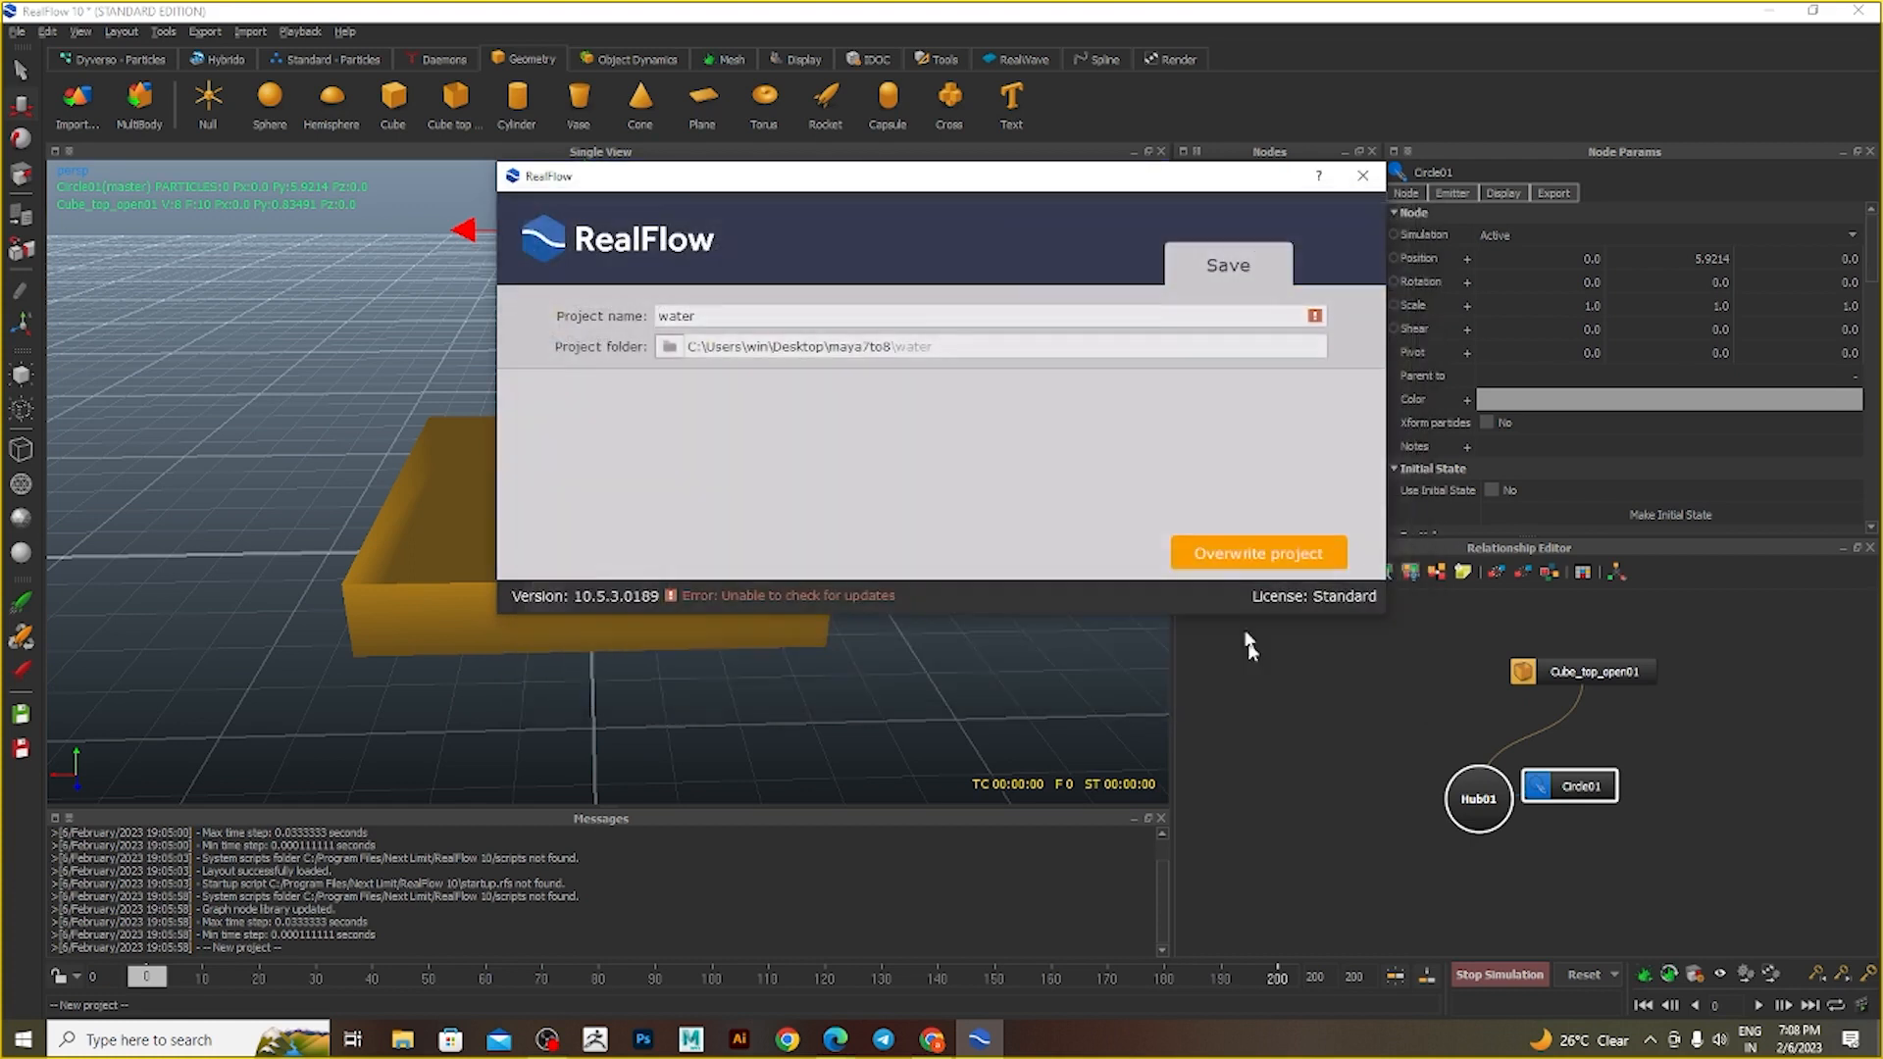
left_click(1251, 553)
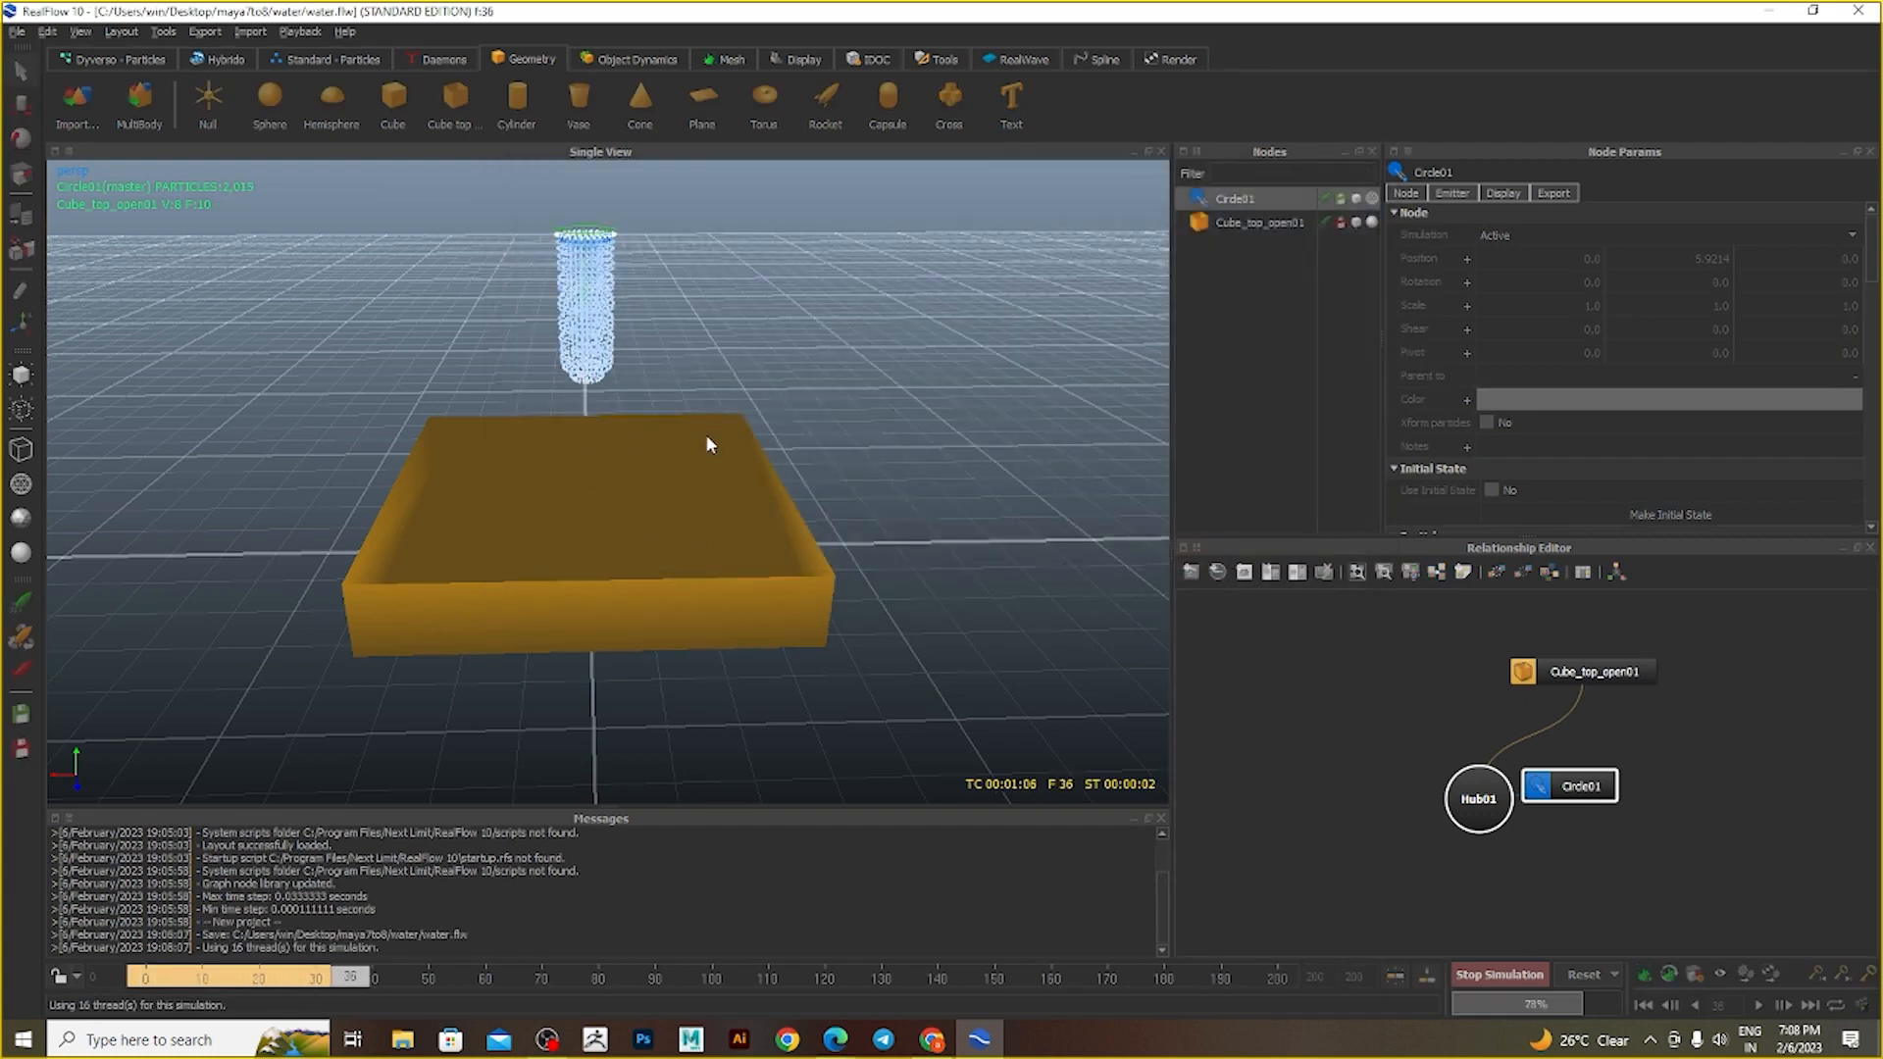
- Watch the emitter's particles fall into the tray, stop the simulation and scrub back to about frame 131
mouse_move(668, 654)
left_mouse_down("alt")
mouse_move(748, 669)
mouse_move(754, 625)
mouse_move(686, 628)
left_mouse_up("alt")
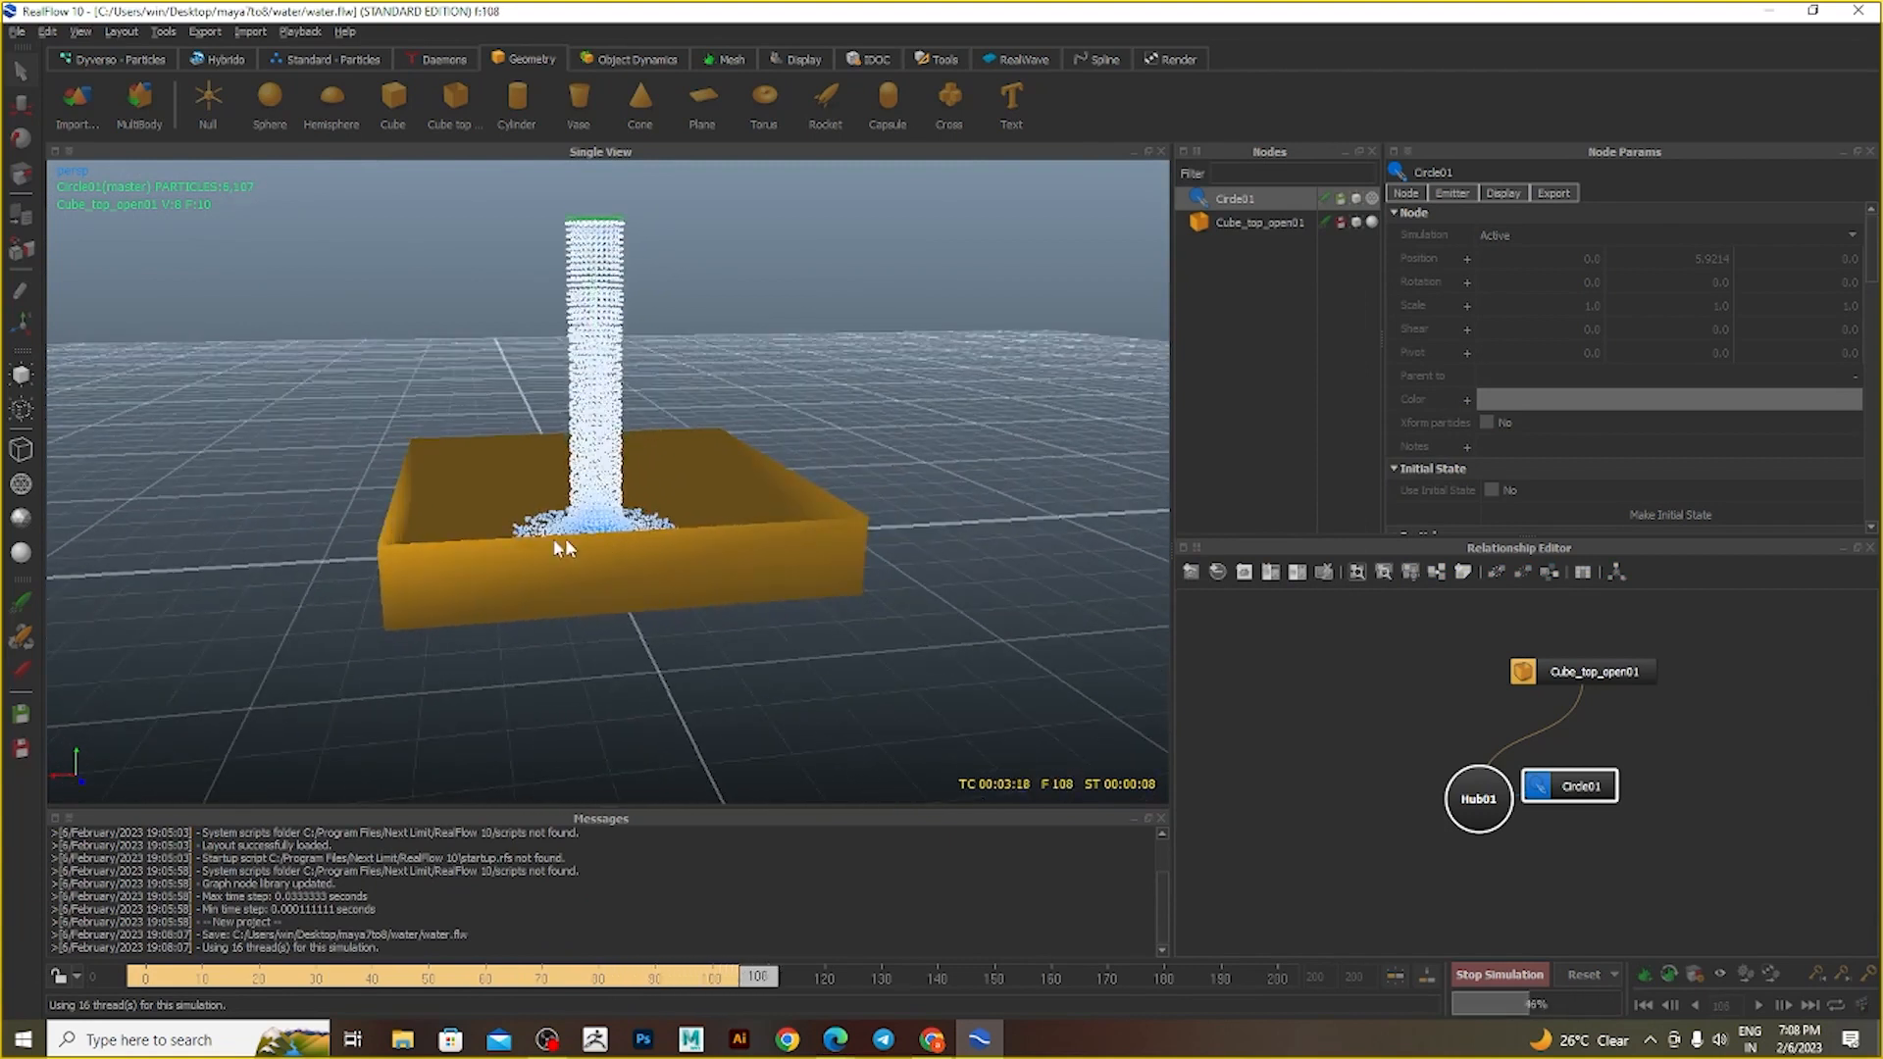
left_click_drag(736, 568, 497, 589, "alt")
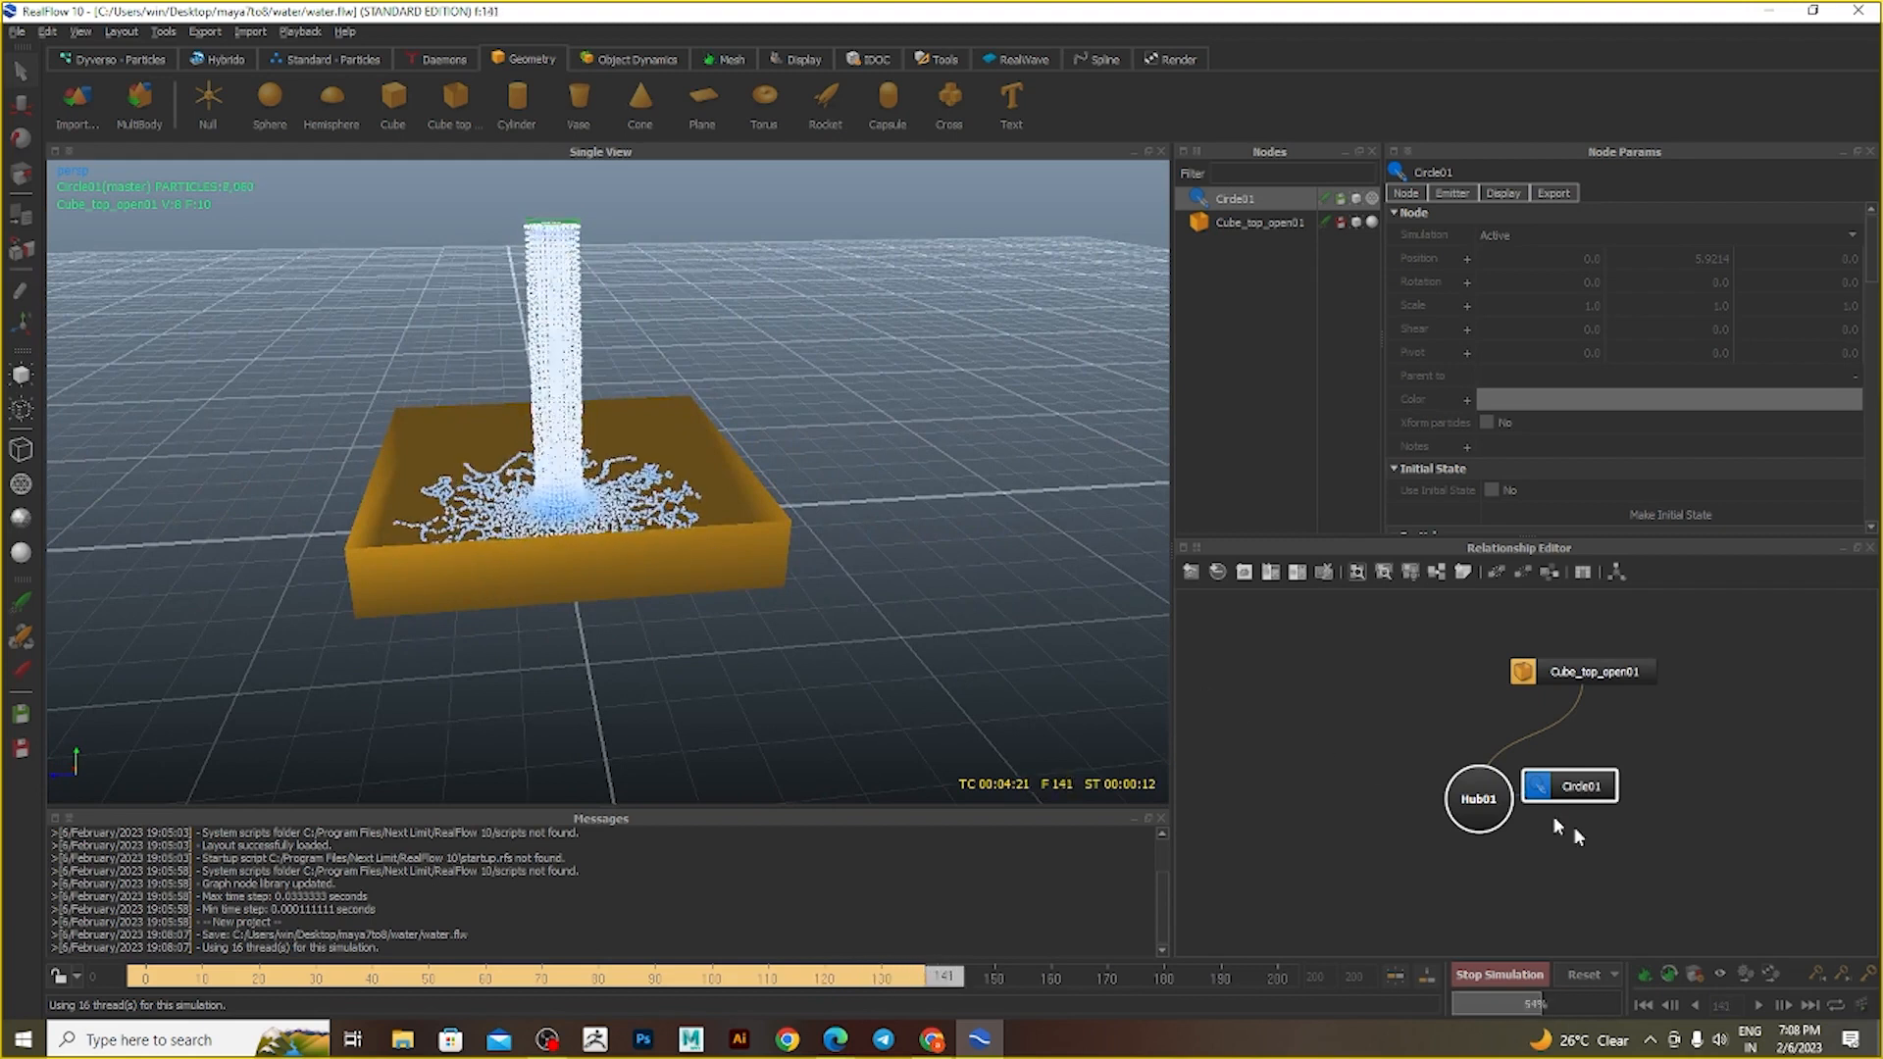
left_click(1503, 973)
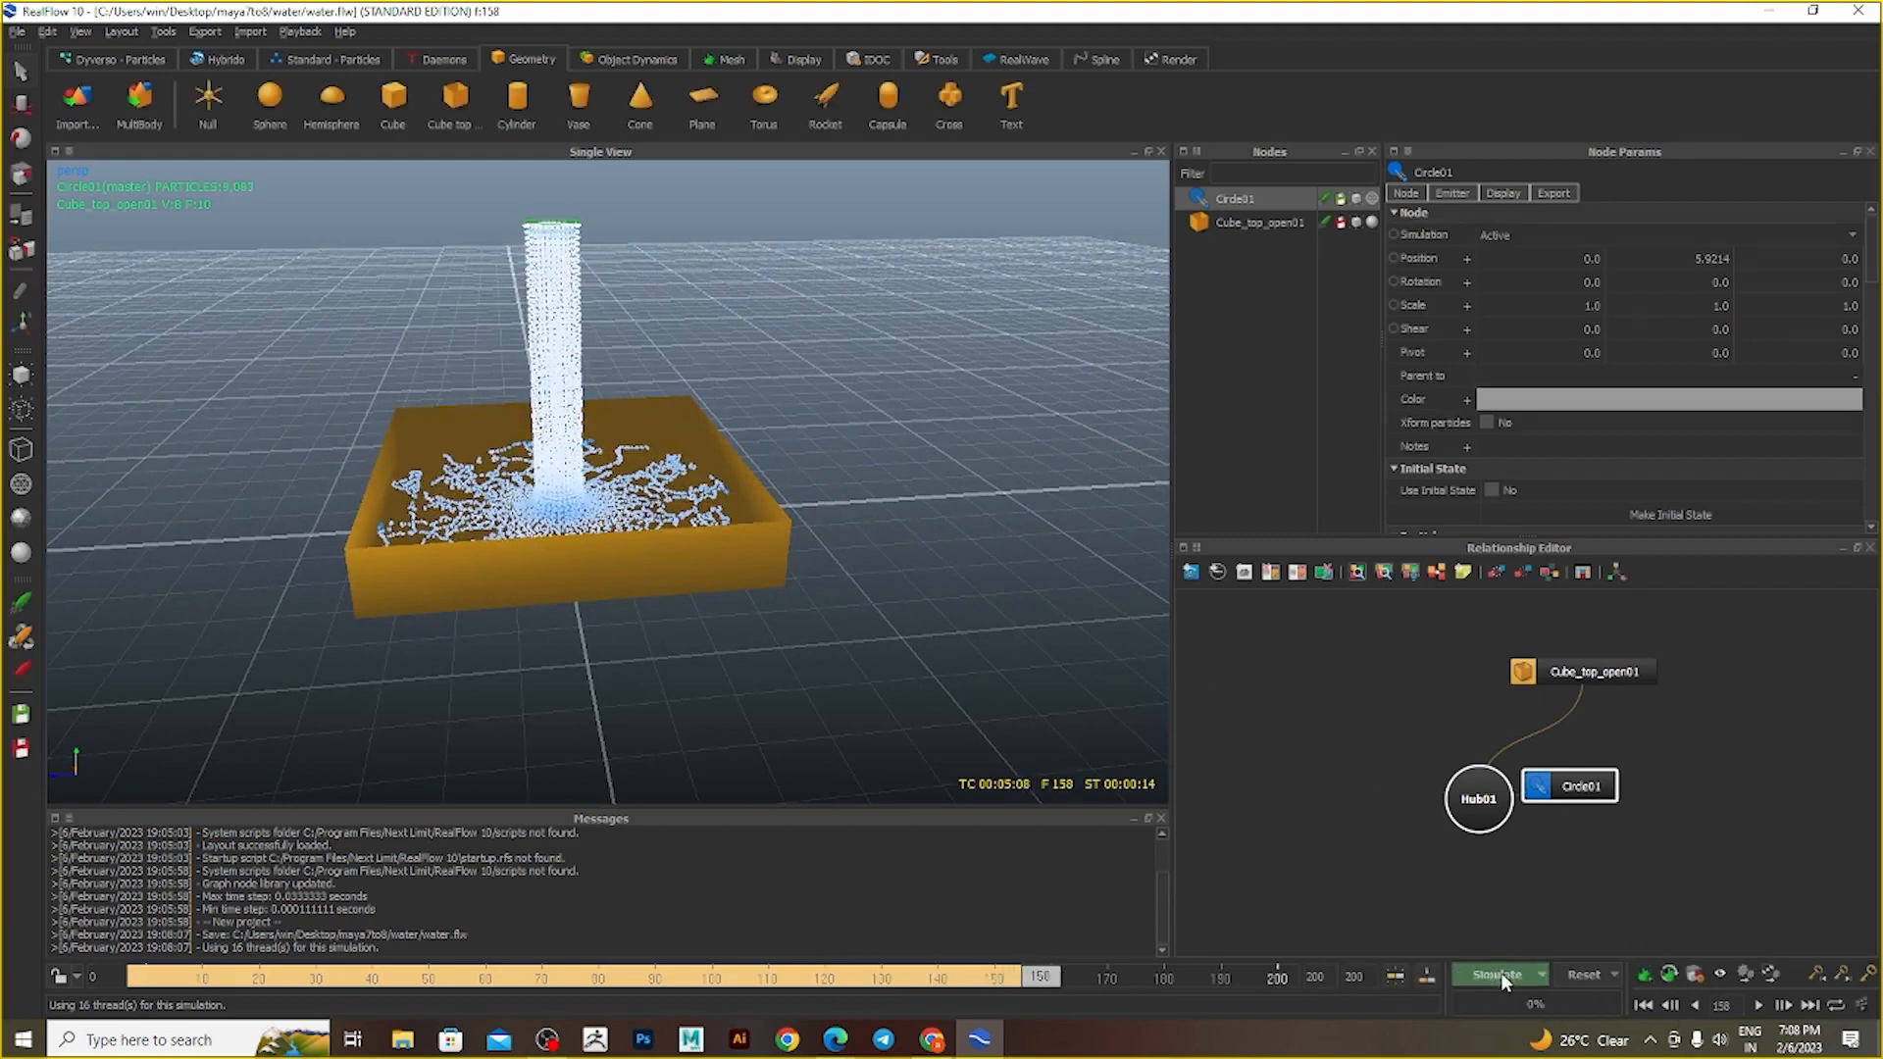
left_click_drag(1055, 986, 886, 978)
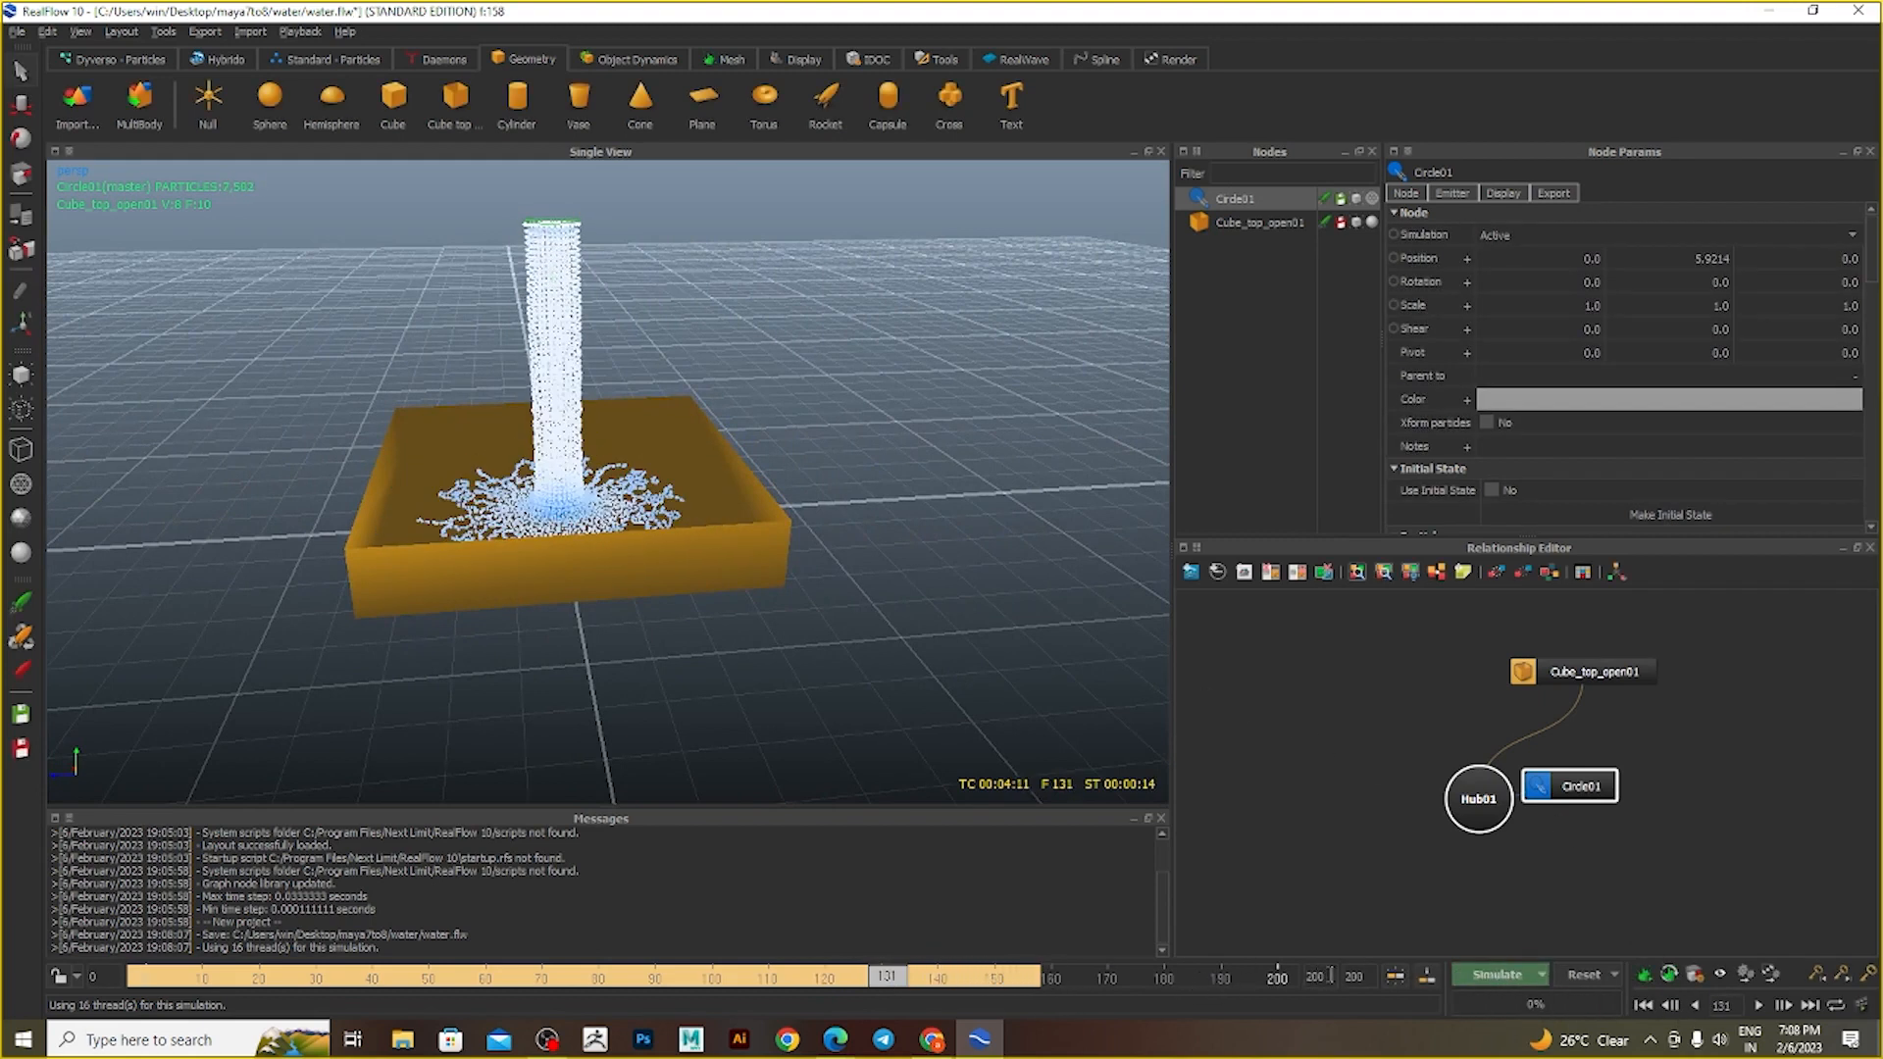
- Set the timeline's last frame to 100 and scrub through the simulated frames
left_click_drag(1331, 976, 1268, 983)
type("100")
key("Return")
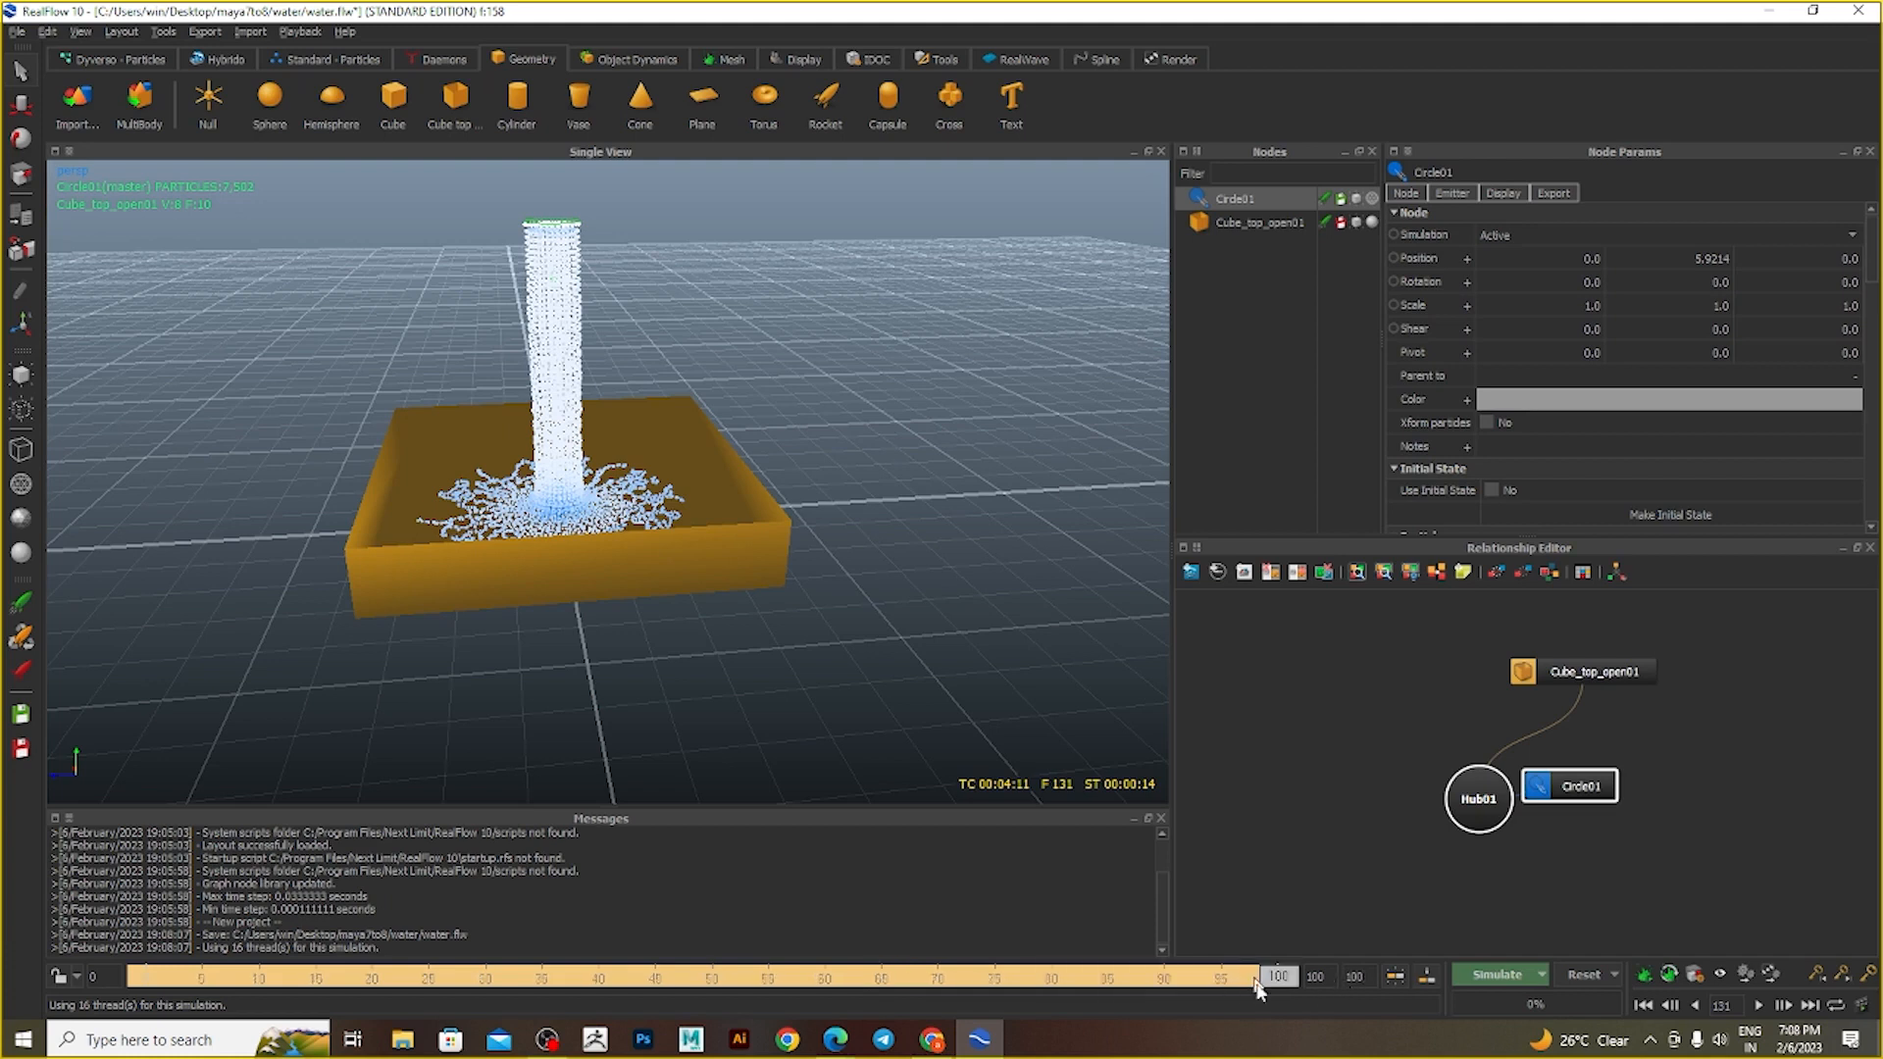
left_click_drag(1271, 981, 796, 961)
mouse_move(72, 966)
left_mouse_down()
mouse_move(1158, 983)
mouse_move(309, 987)
mouse_move(1060, 1028)
mouse_move(1358, 1014)
mouse_move(1413, 991)
left_mouse_up()
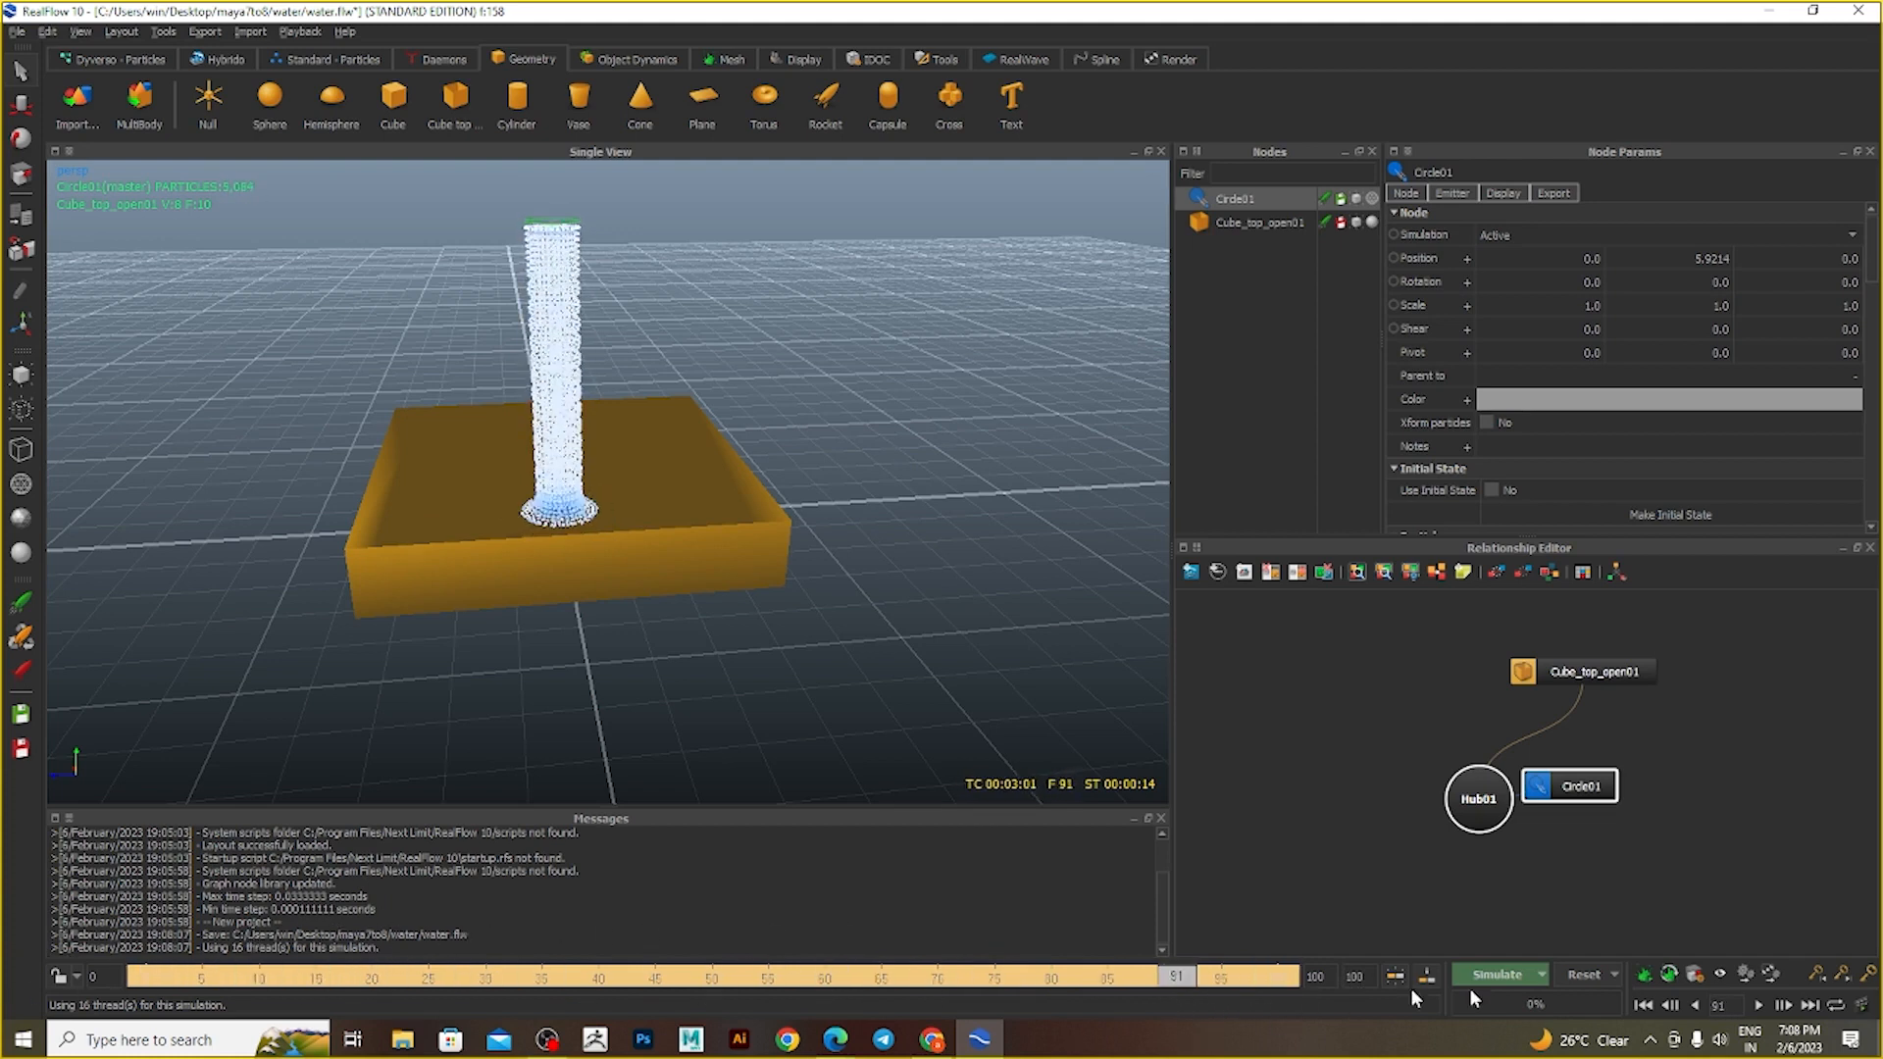
- Reset the simulation and rerun it with the circle emitter lowered to a Y position of about 1.60
left_click(1597, 976)
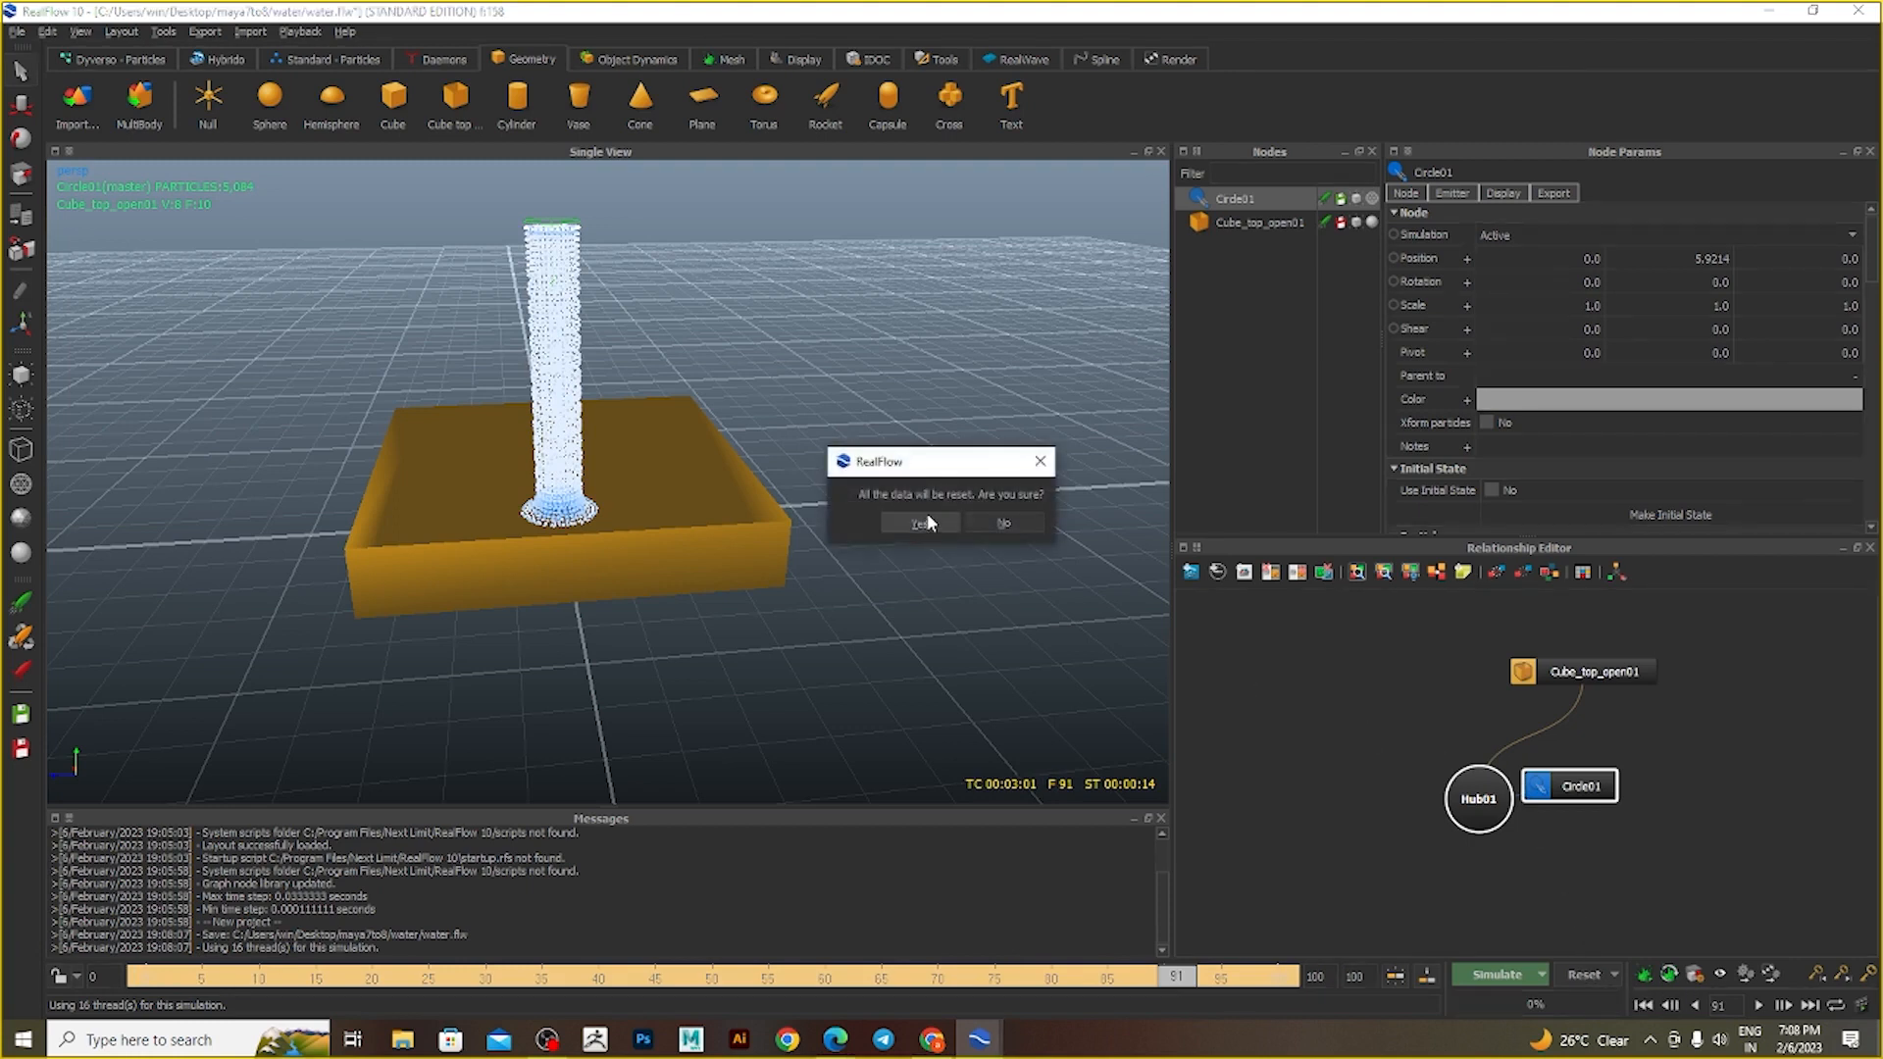
left_click(922, 523)
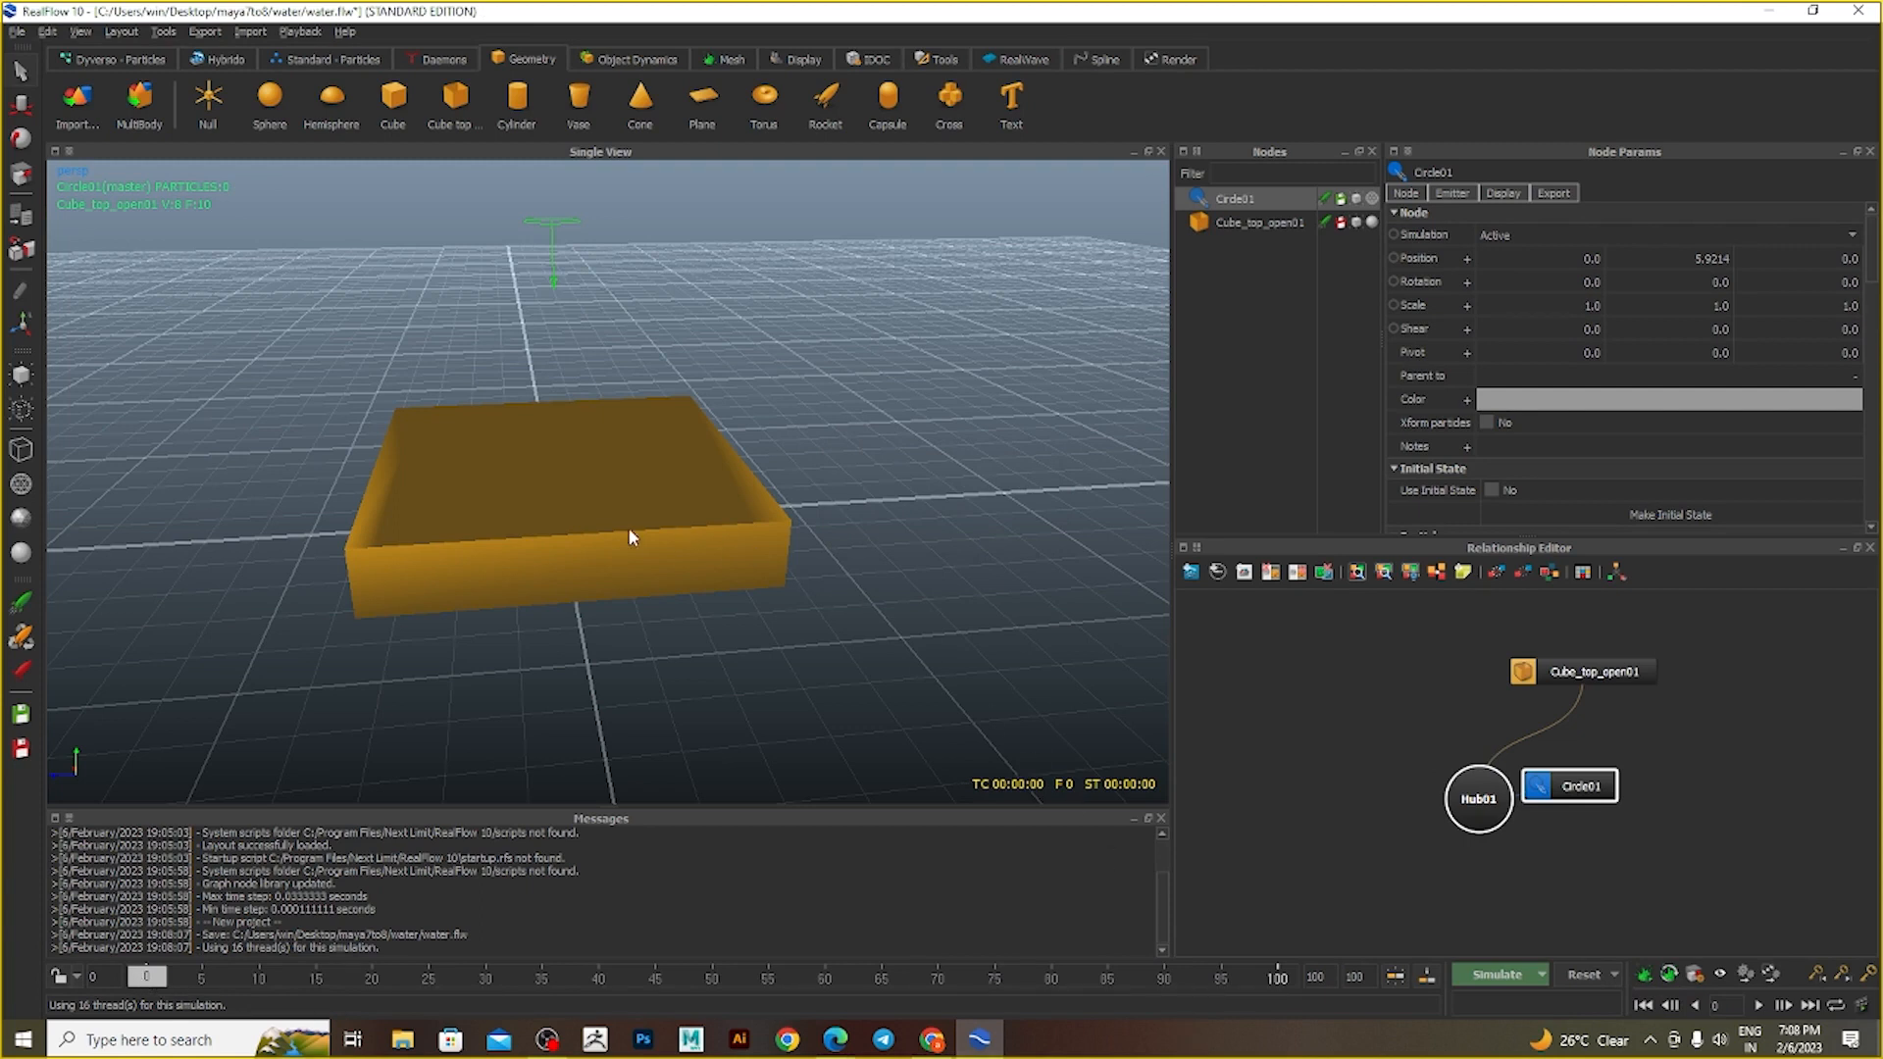
left_click_drag(629, 531, 499, 477, "alt")
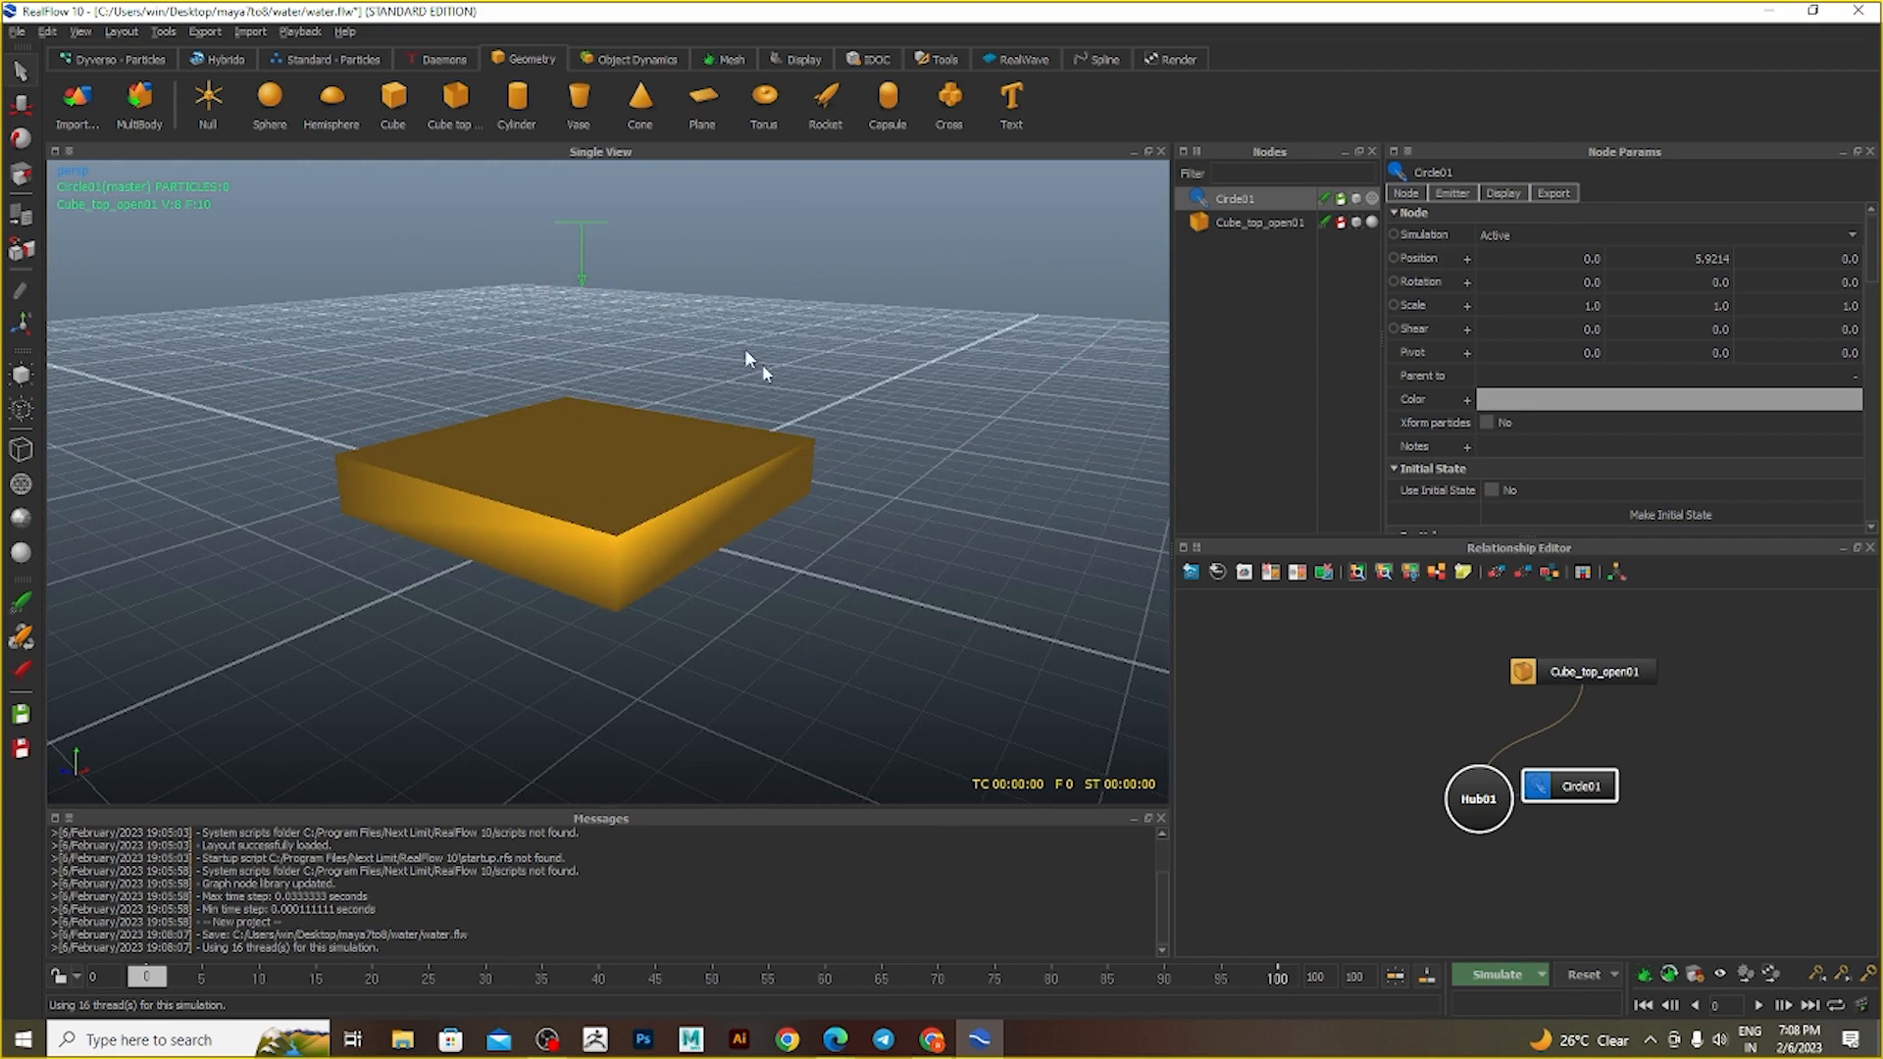
left_click_drag(726, 612, 664, 294, "alt")
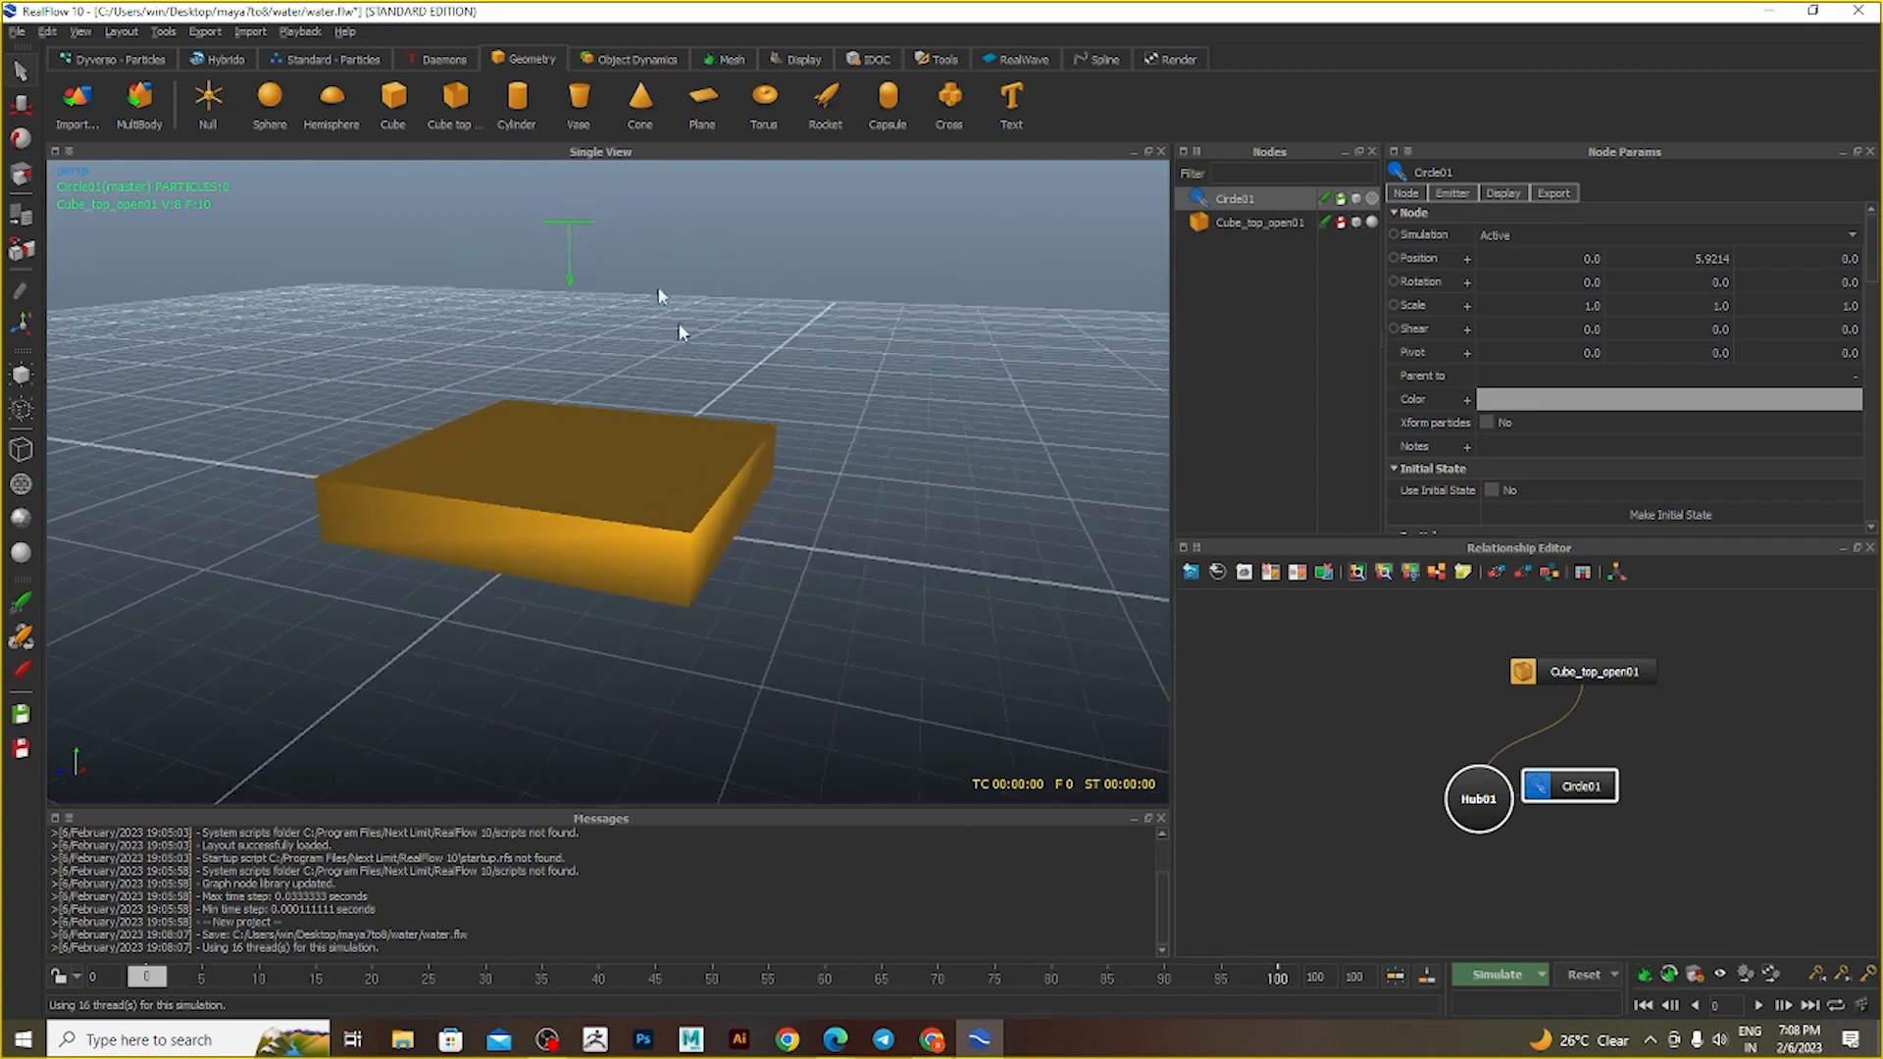
key("w")
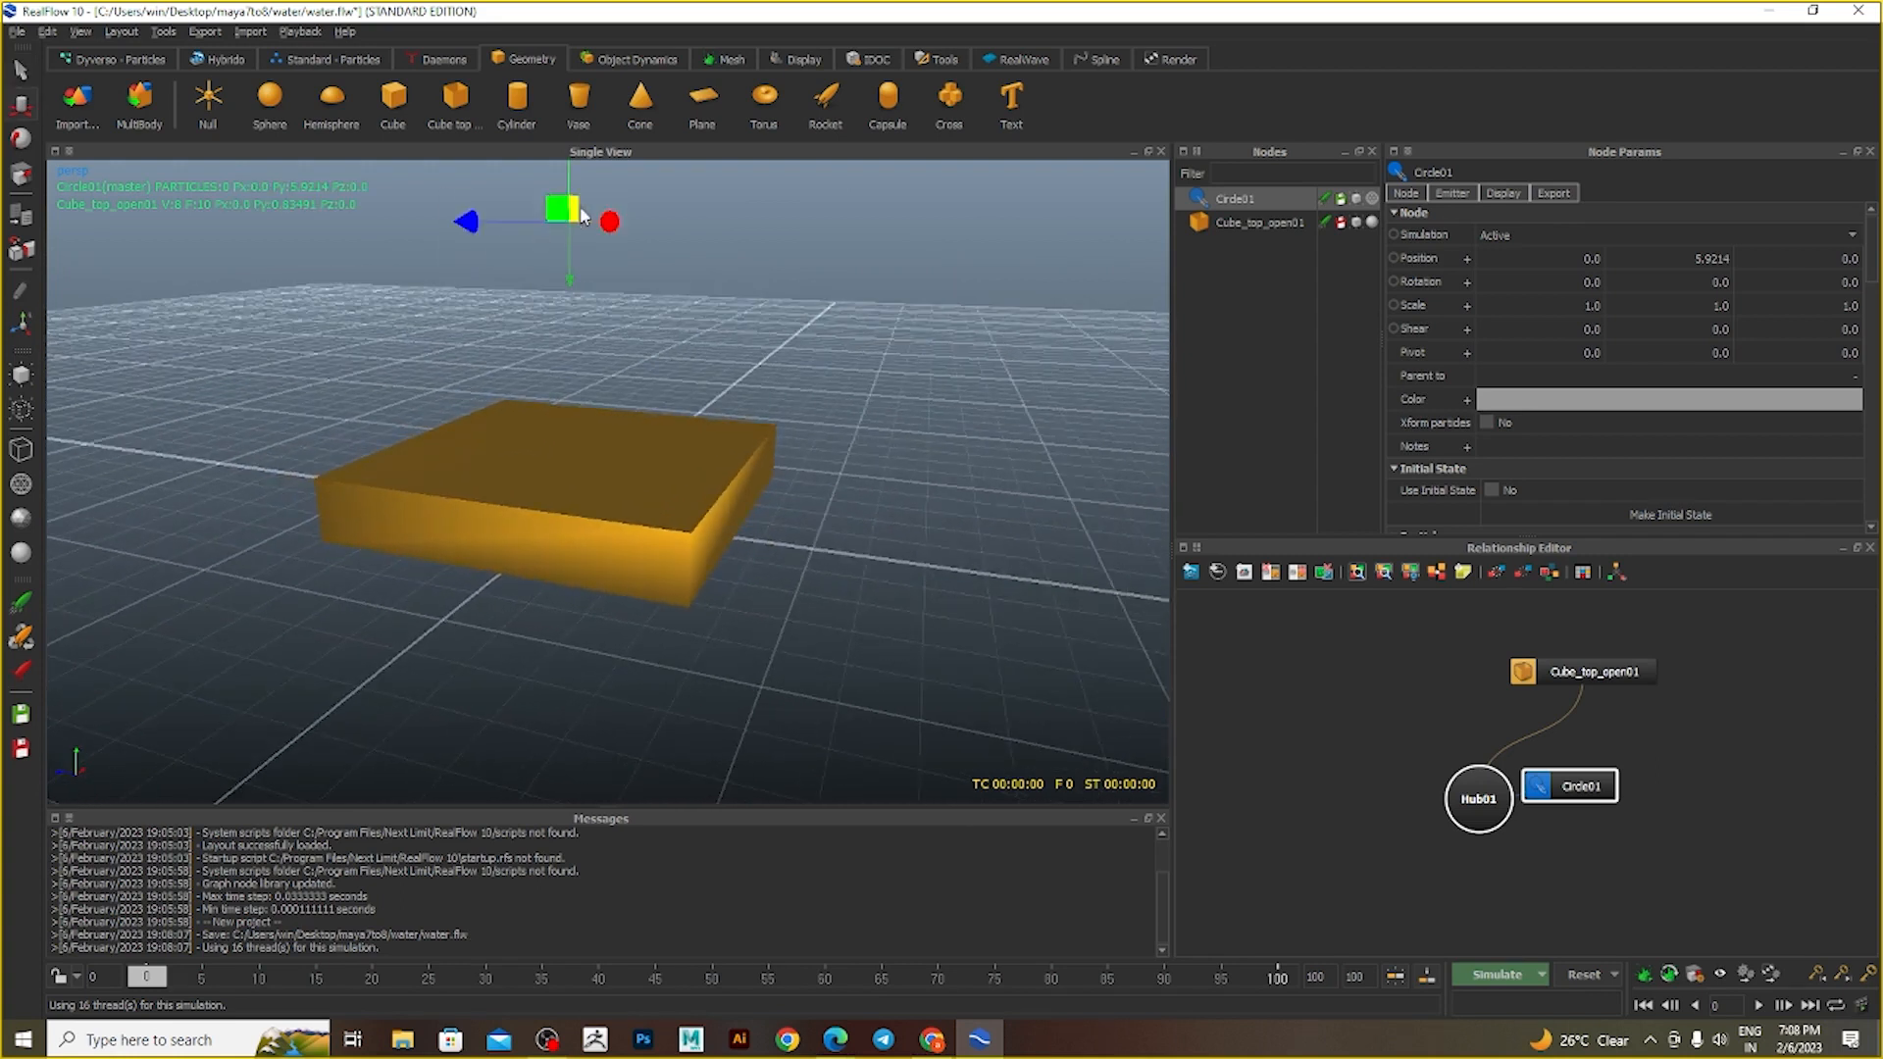
left_click_drag(567, 186, 569, 406)
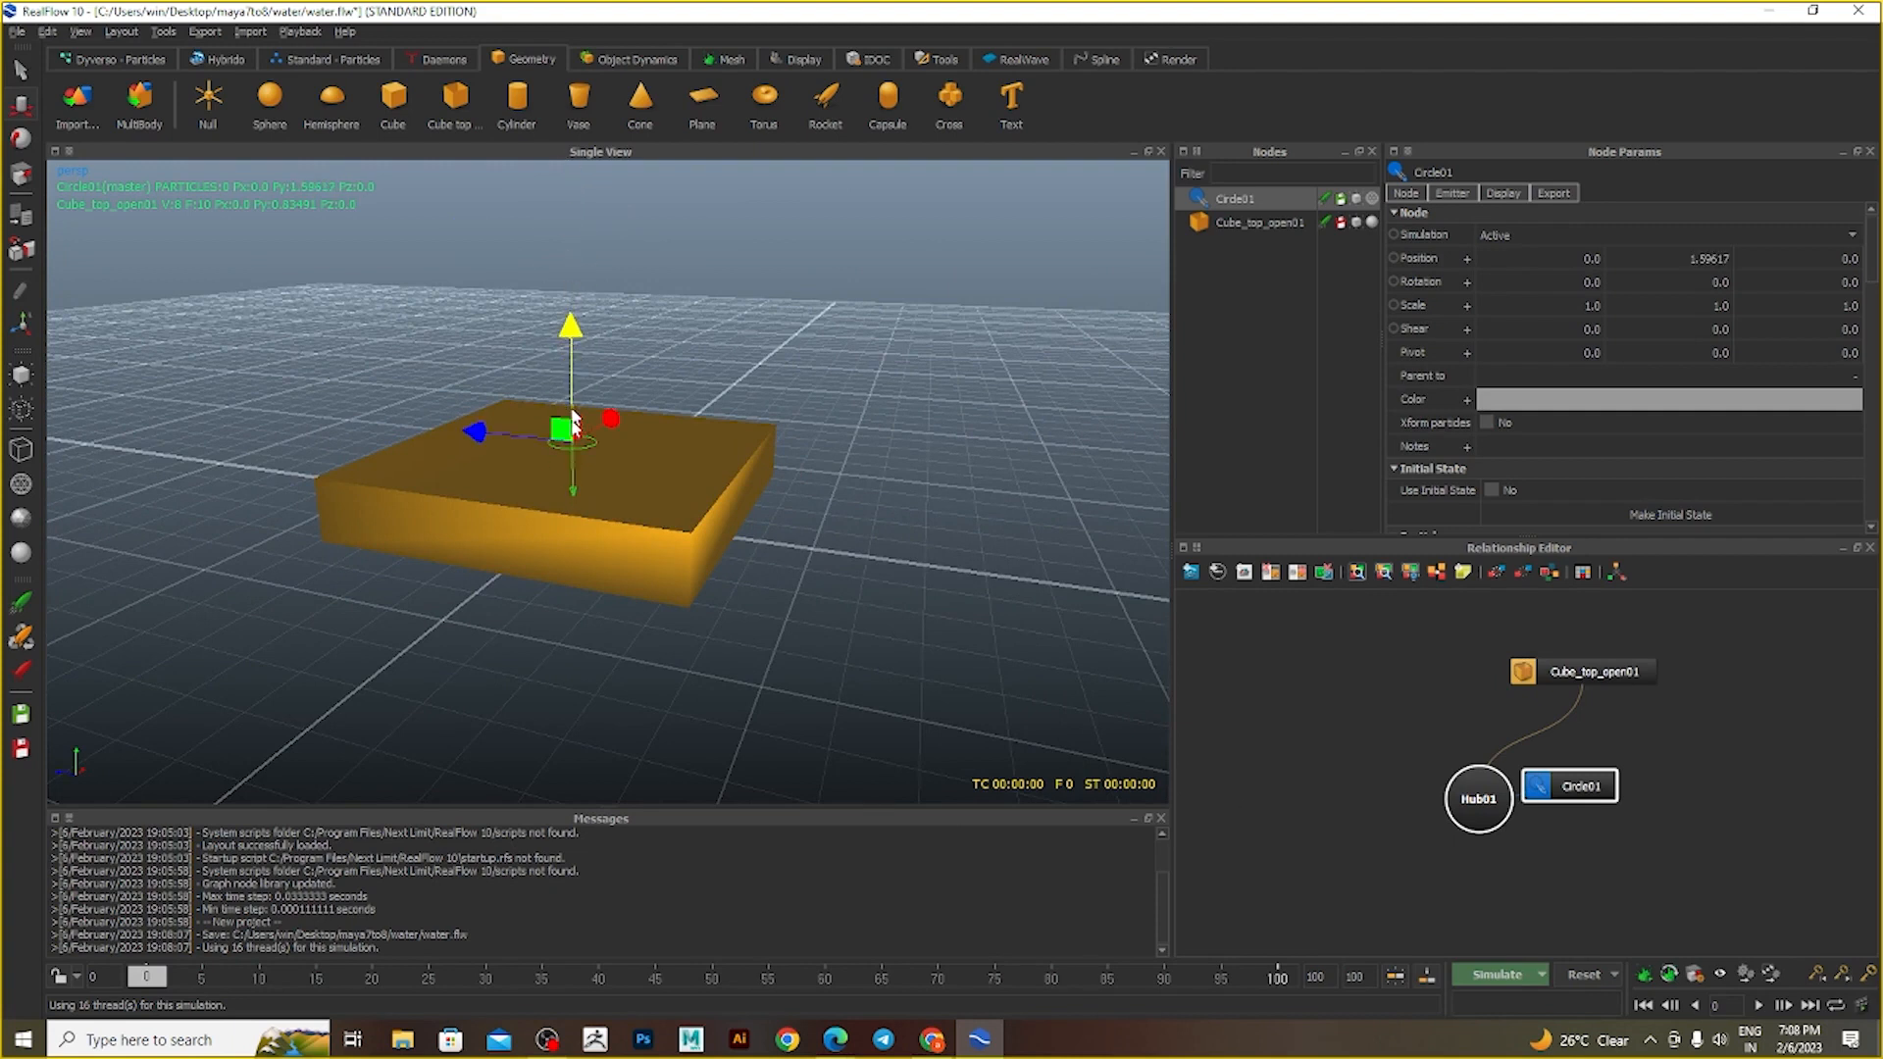
left_click(1497, 975)
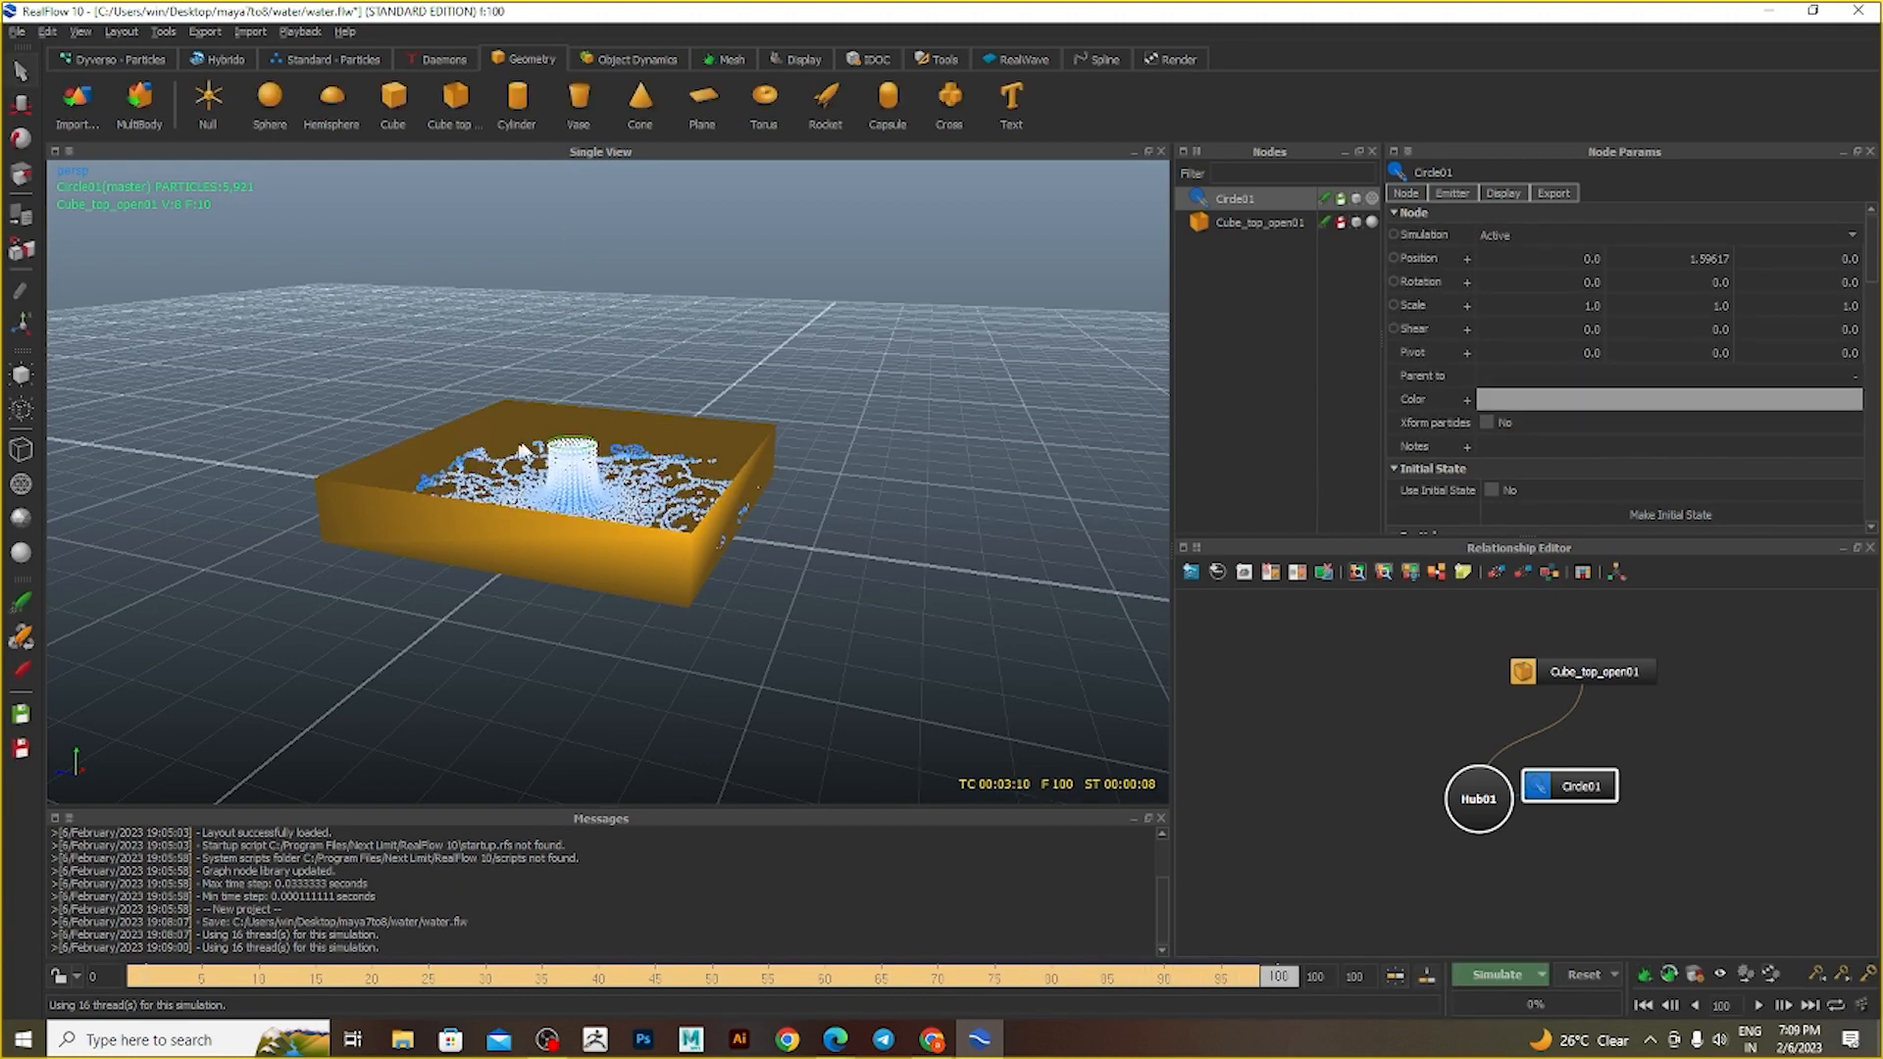
left_click_drag(799, 487, 794, 569, "alt")
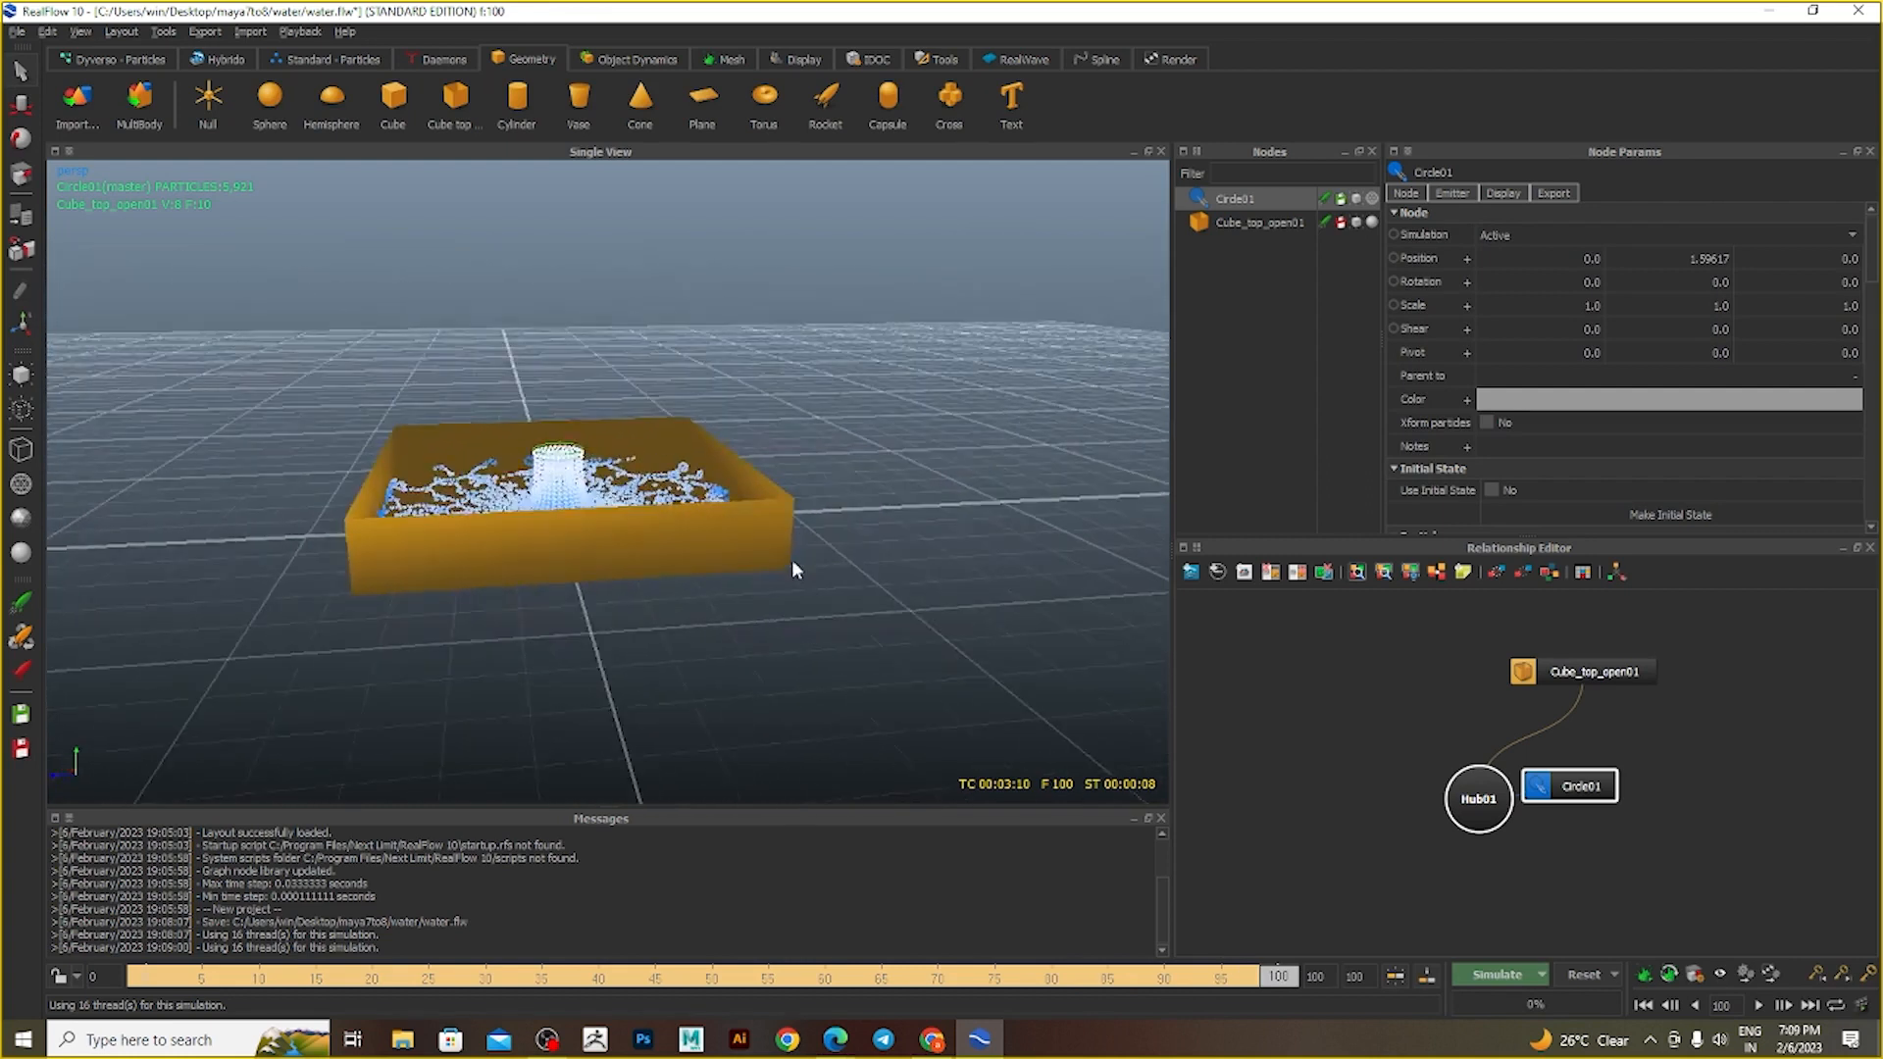
- Raise the circle emitter to a Y position of about 5.38 and reset the simulation data
left_click(560, 447)
left_click(559, 455)
key("w")
left_click_drag(562, 361, 580, 153)
left_click_drag(800, 447, 736, 469, "alt")
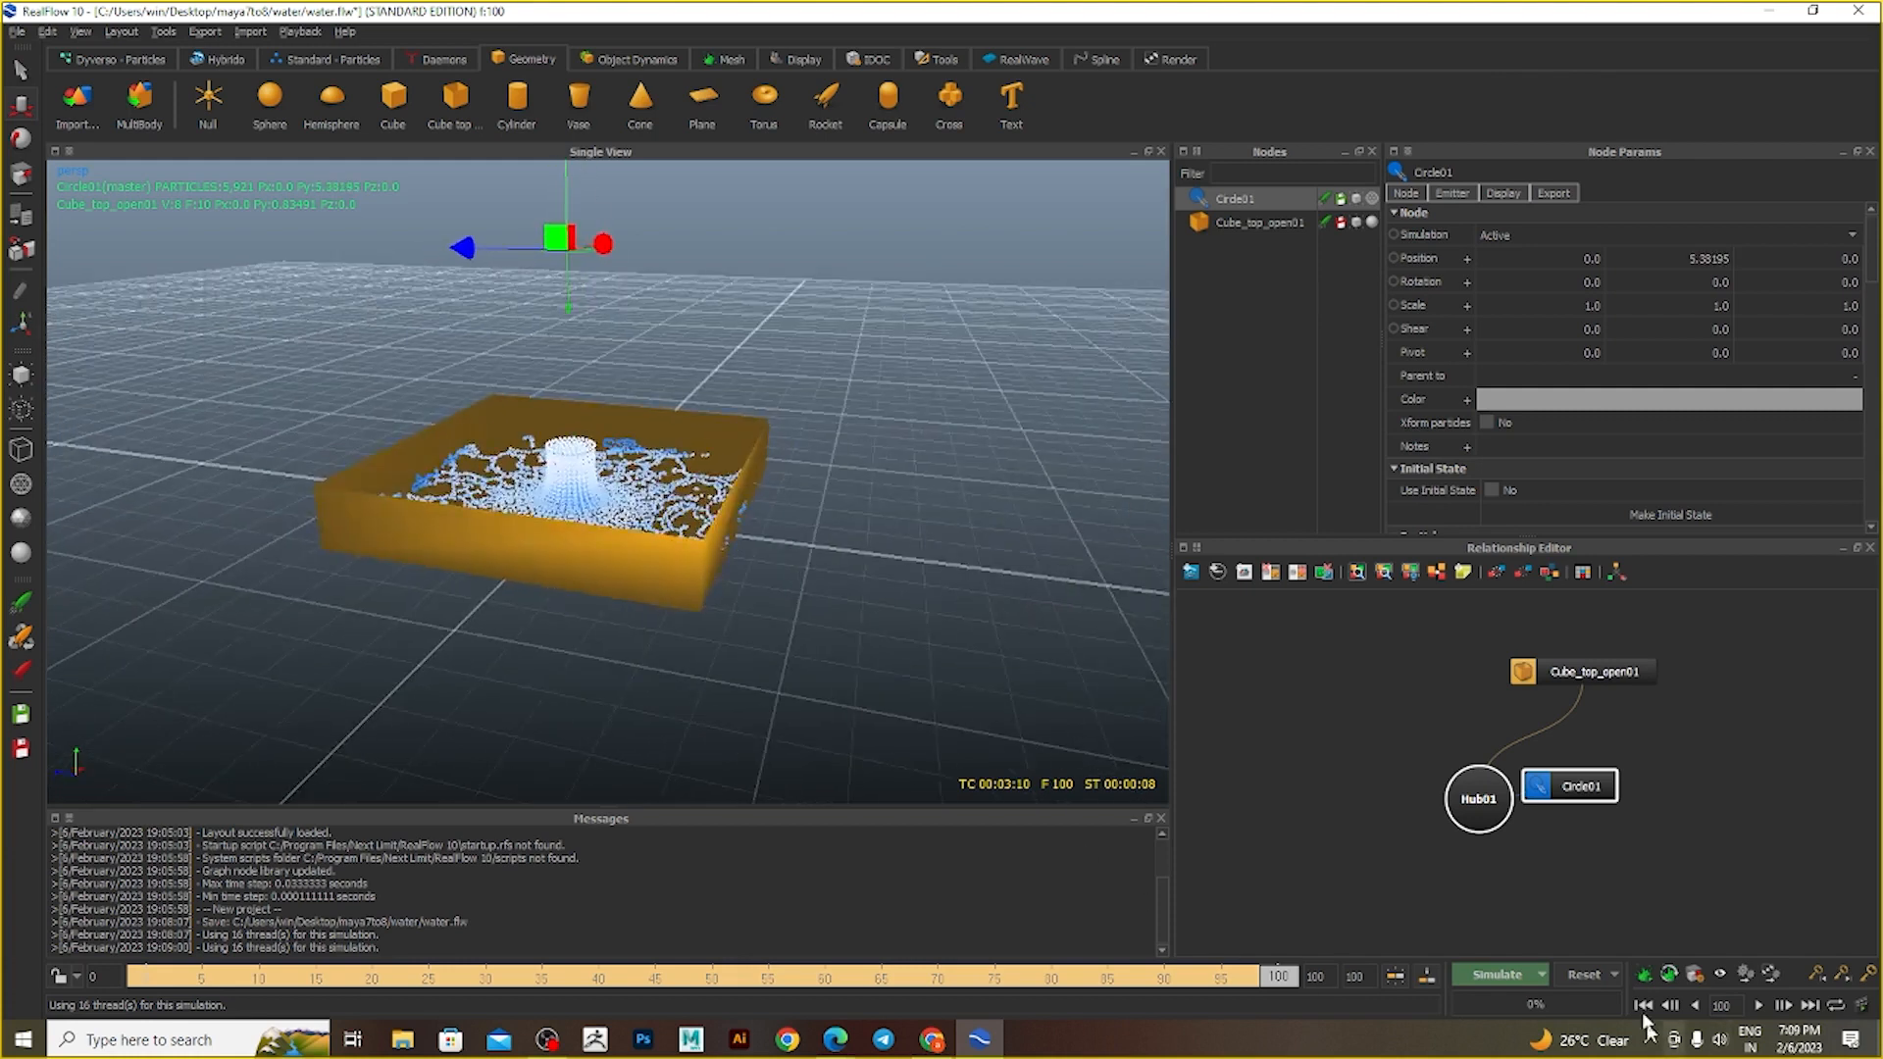
left_click(1579, 975)
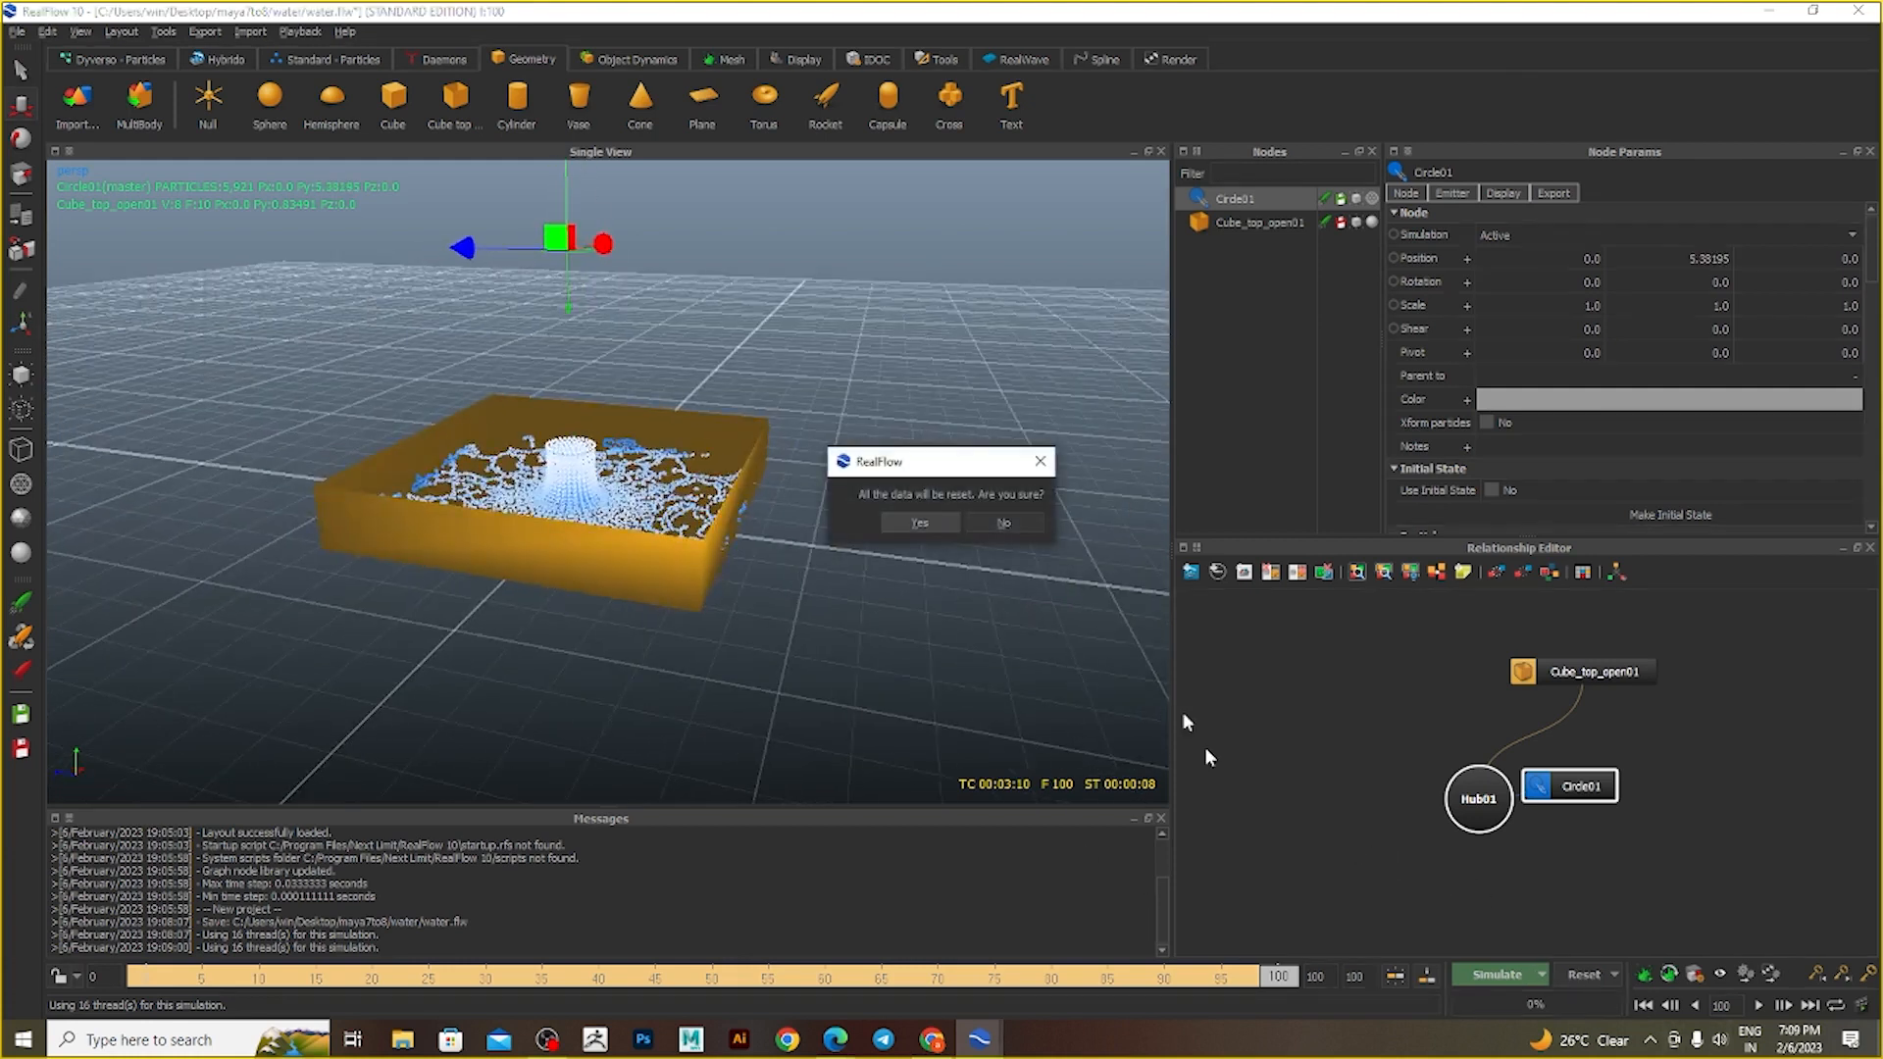
left_click(920, 524)
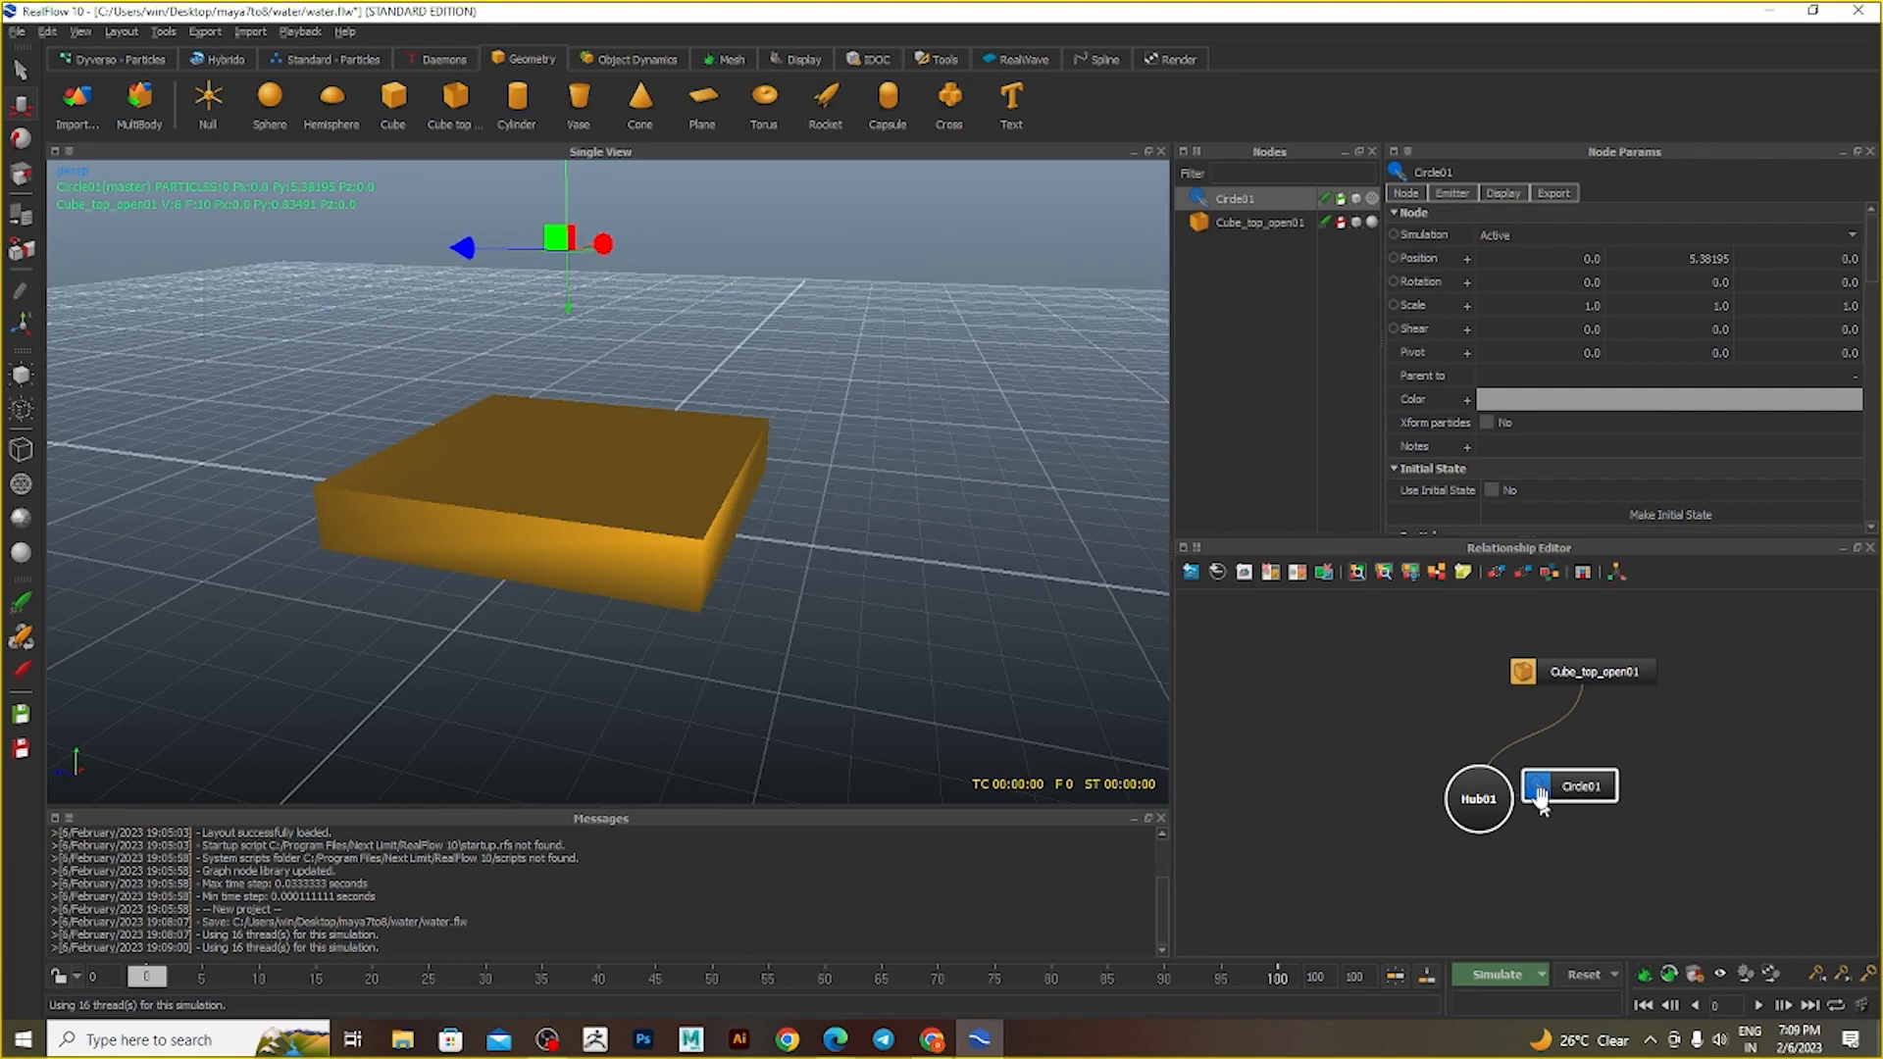
- Move the Circle01 node farther from Hub01 in the relationship graph and inspect the tray's node parameters
left_click_drag(1544, 793, 1728, 843)
mouse_move(1469, 807)
left_mouse_down()
mouse_move(1442, 813)
mouse_move(1466, 806)
left_mouse_up()
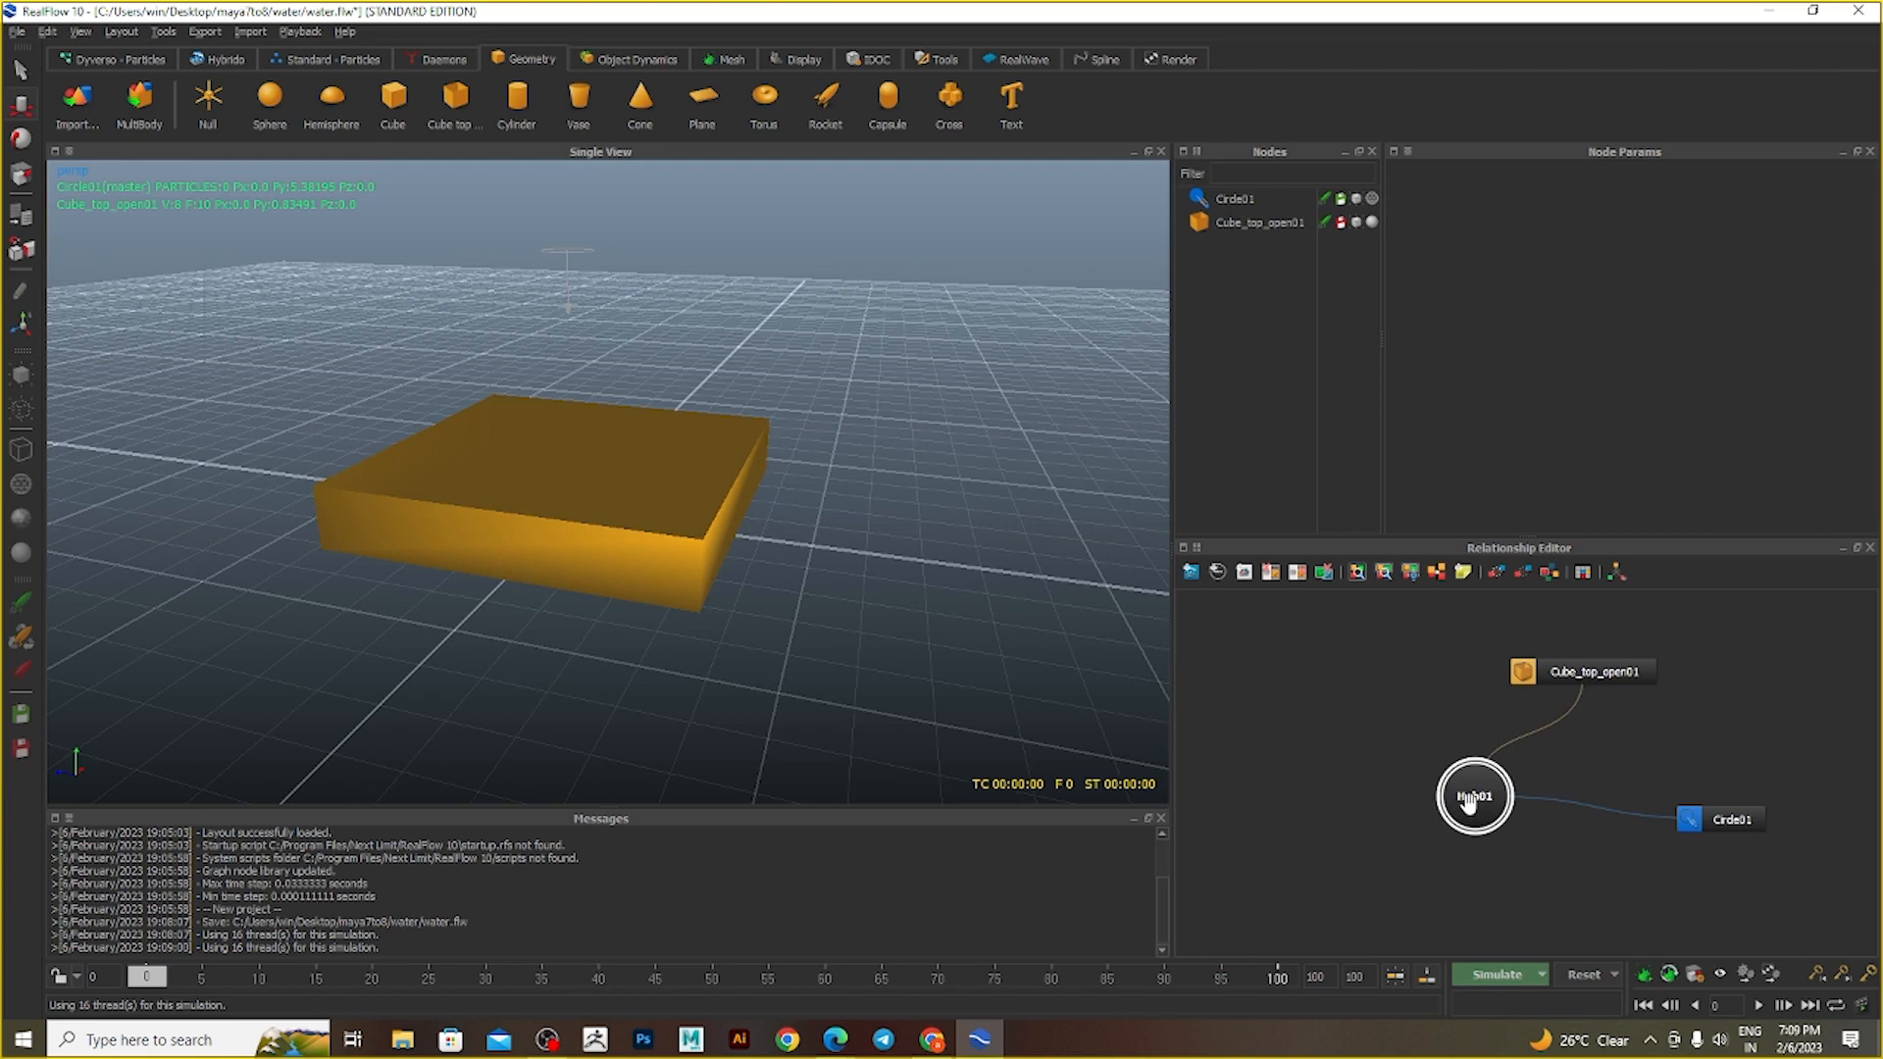
left_click(1691, 813)
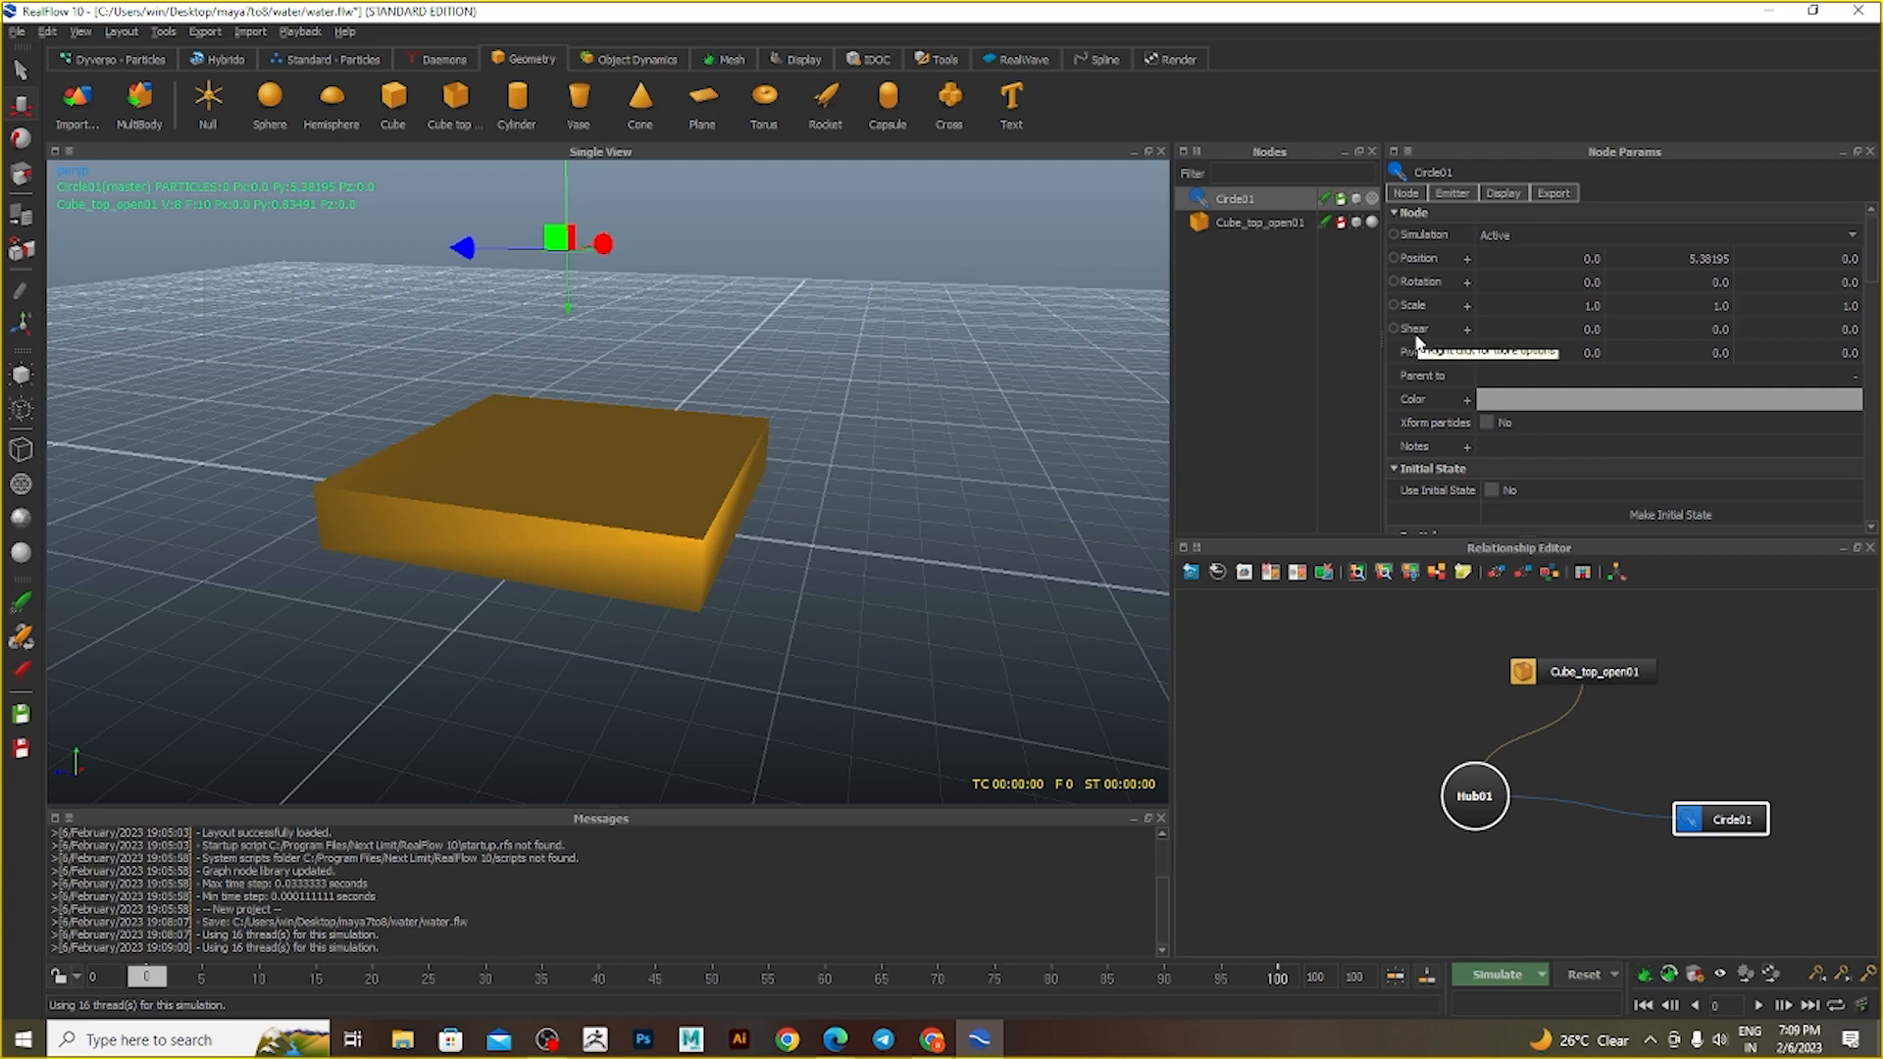
left_click(1222, 221)
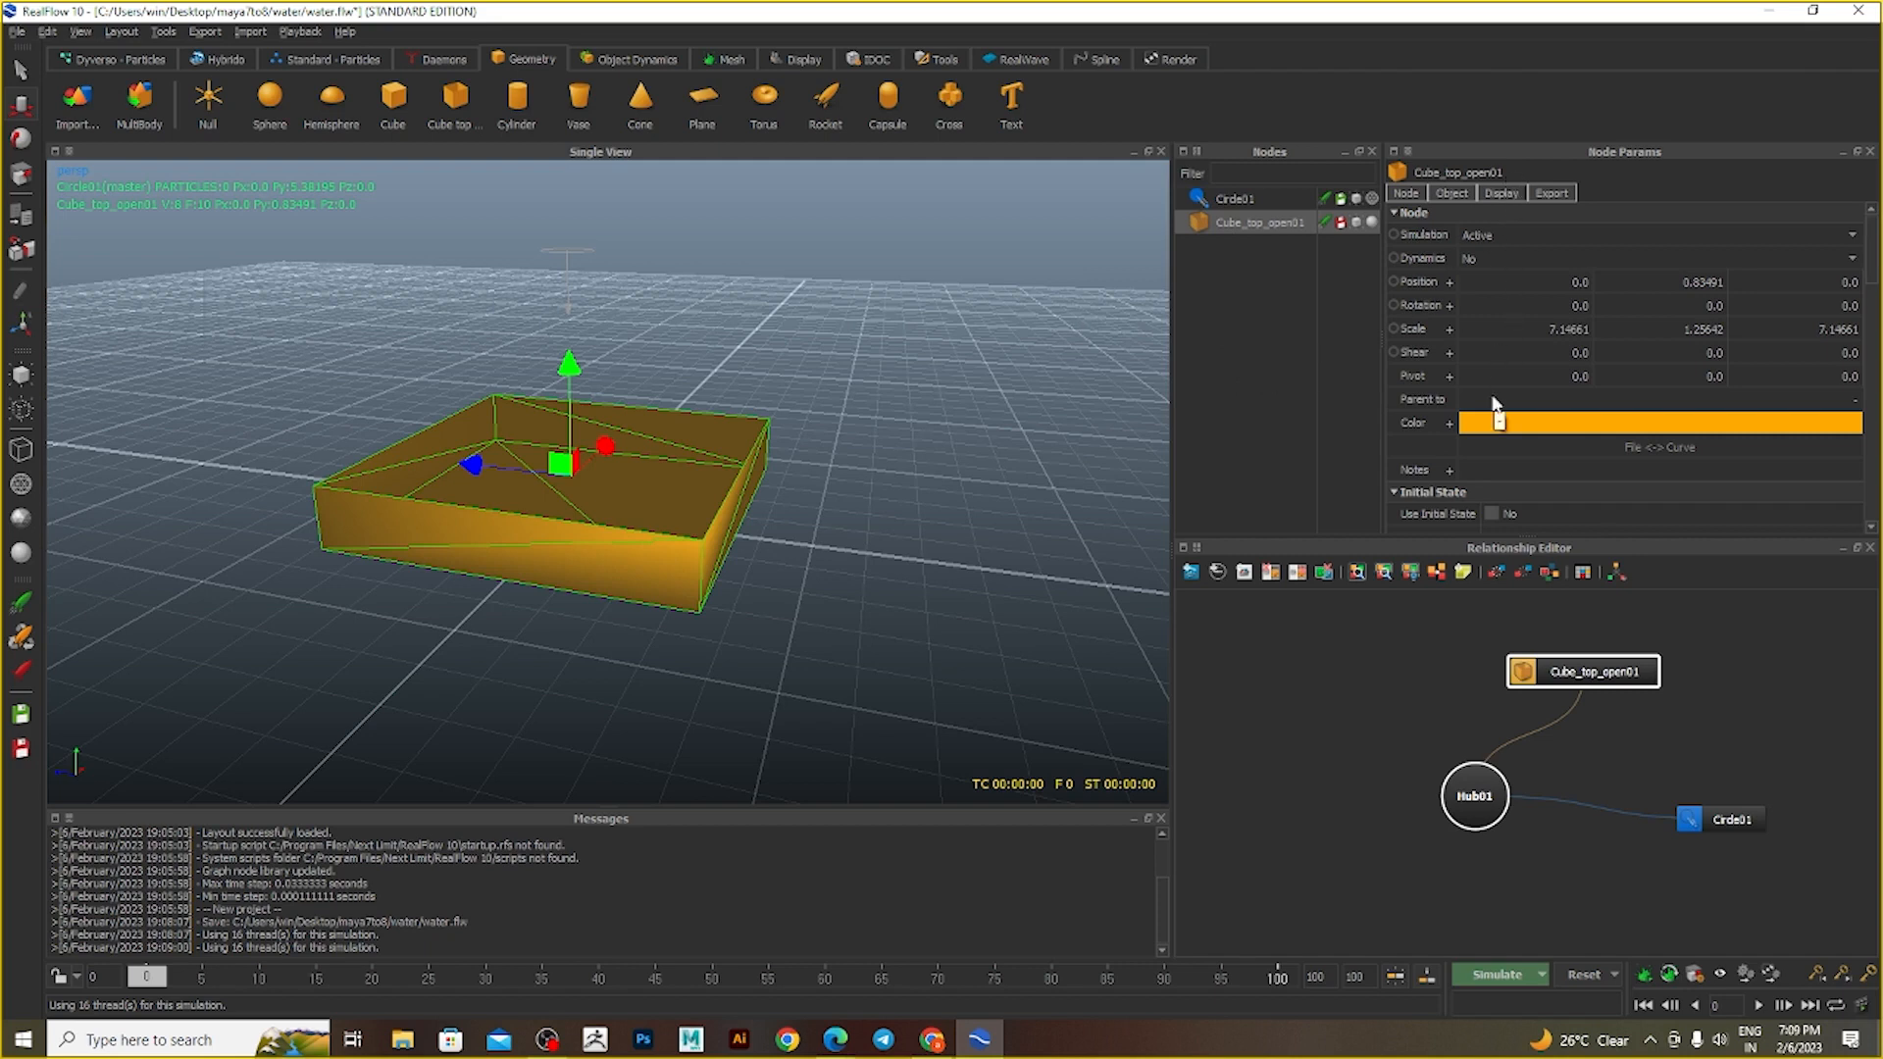
- Set the circle emitter's particle resolution to 0.3
left_click(1235, 199)
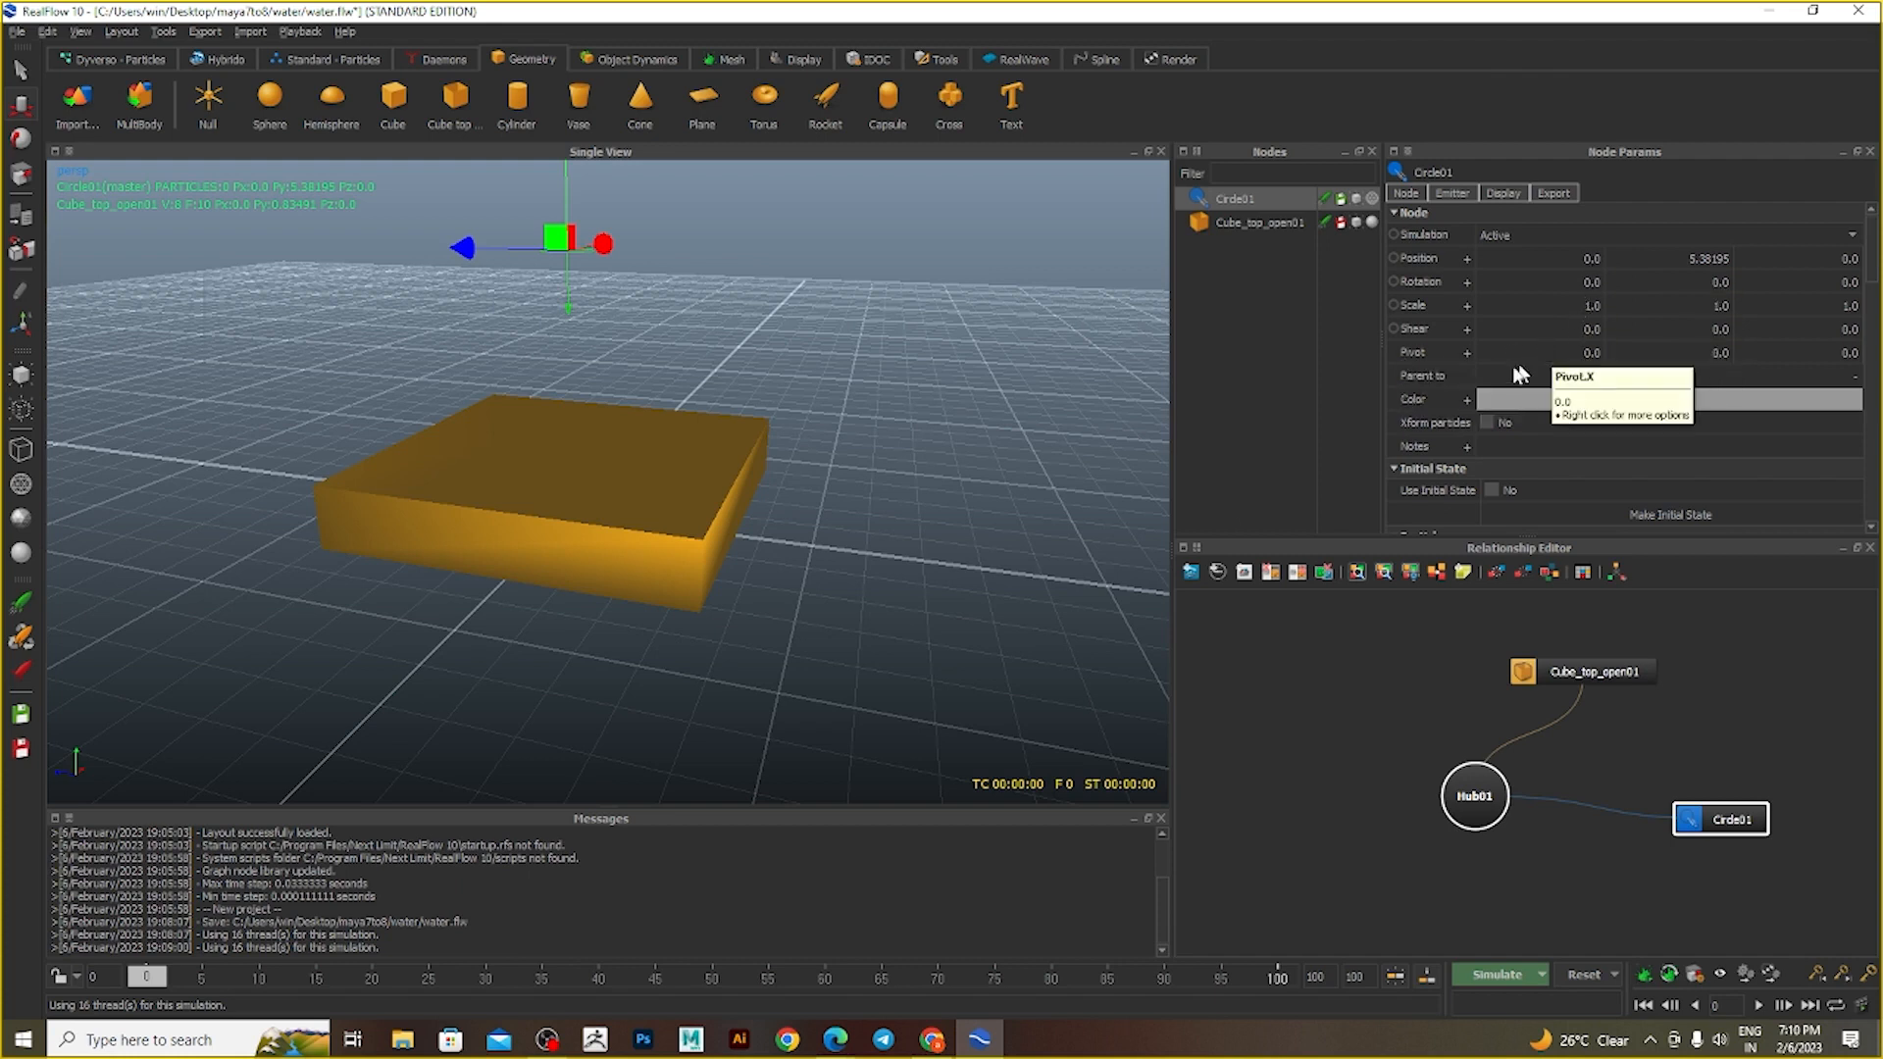
scroll(1511, 422, "down", 1)
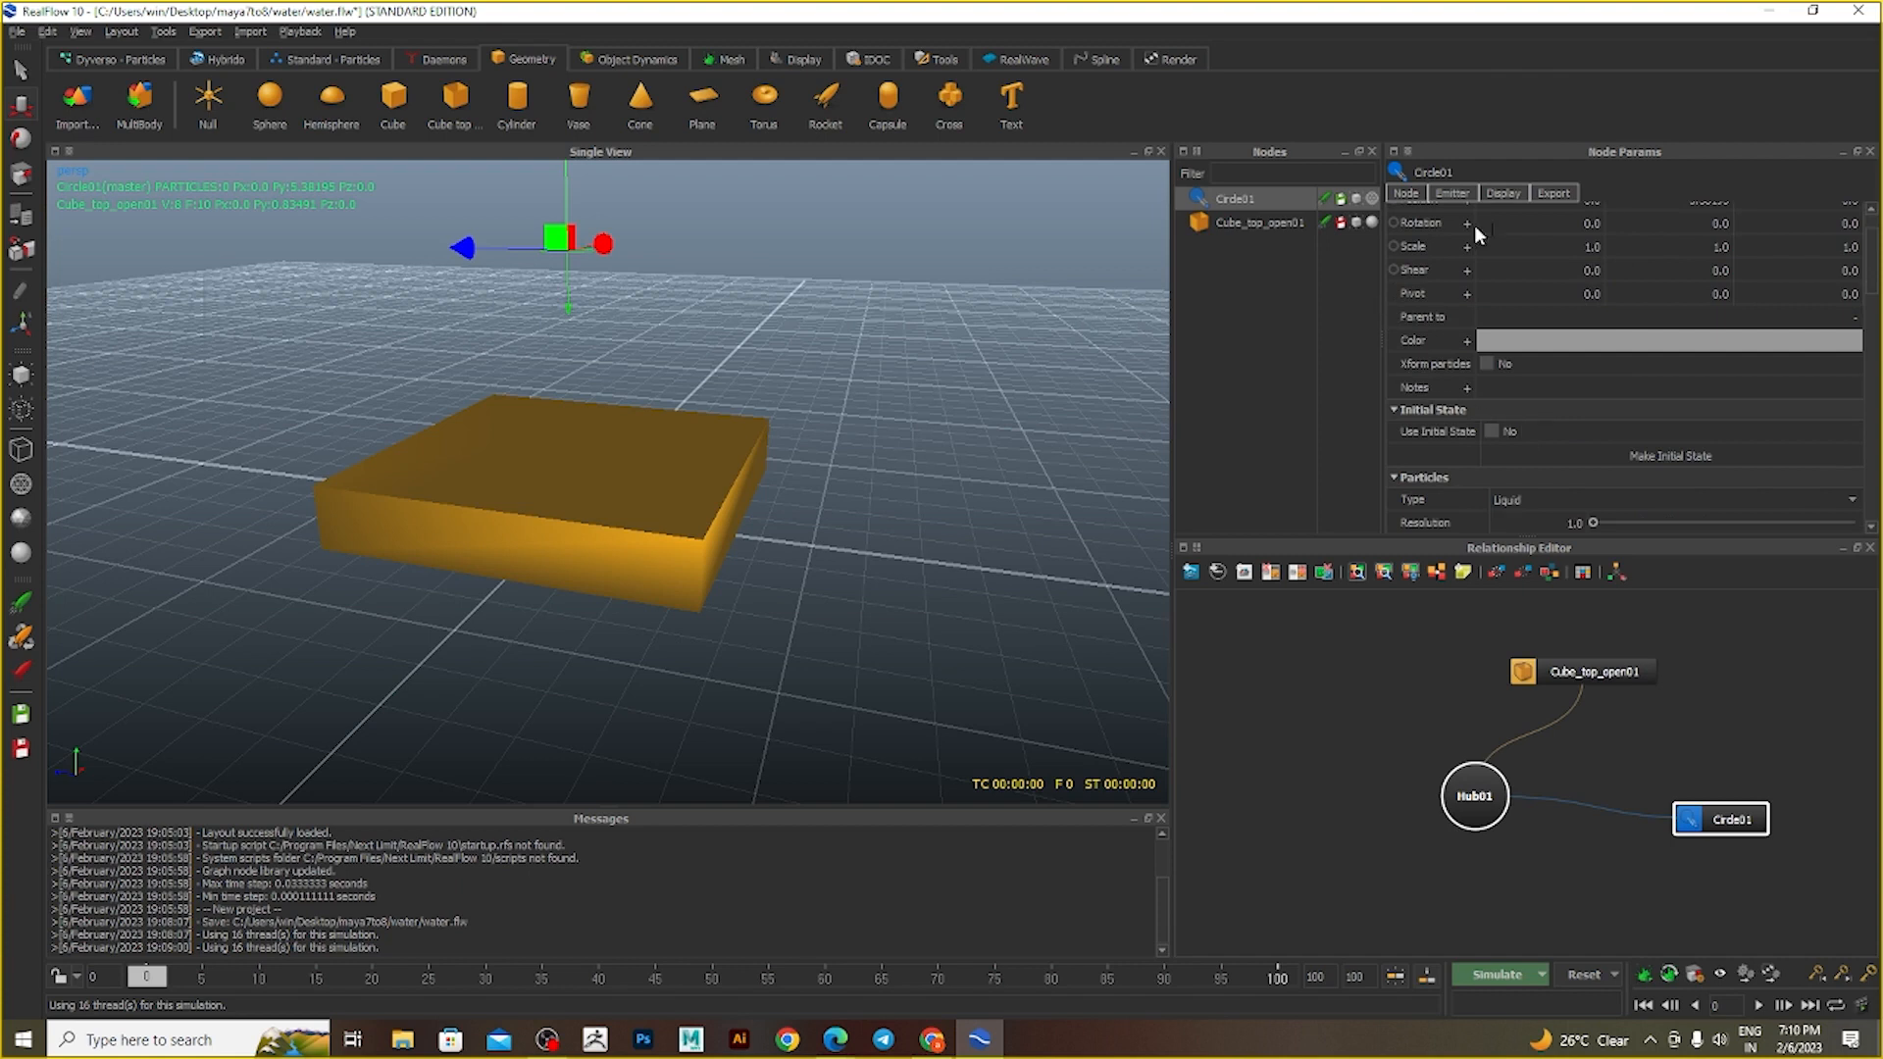
scroll(1530, 294, "down", 2)
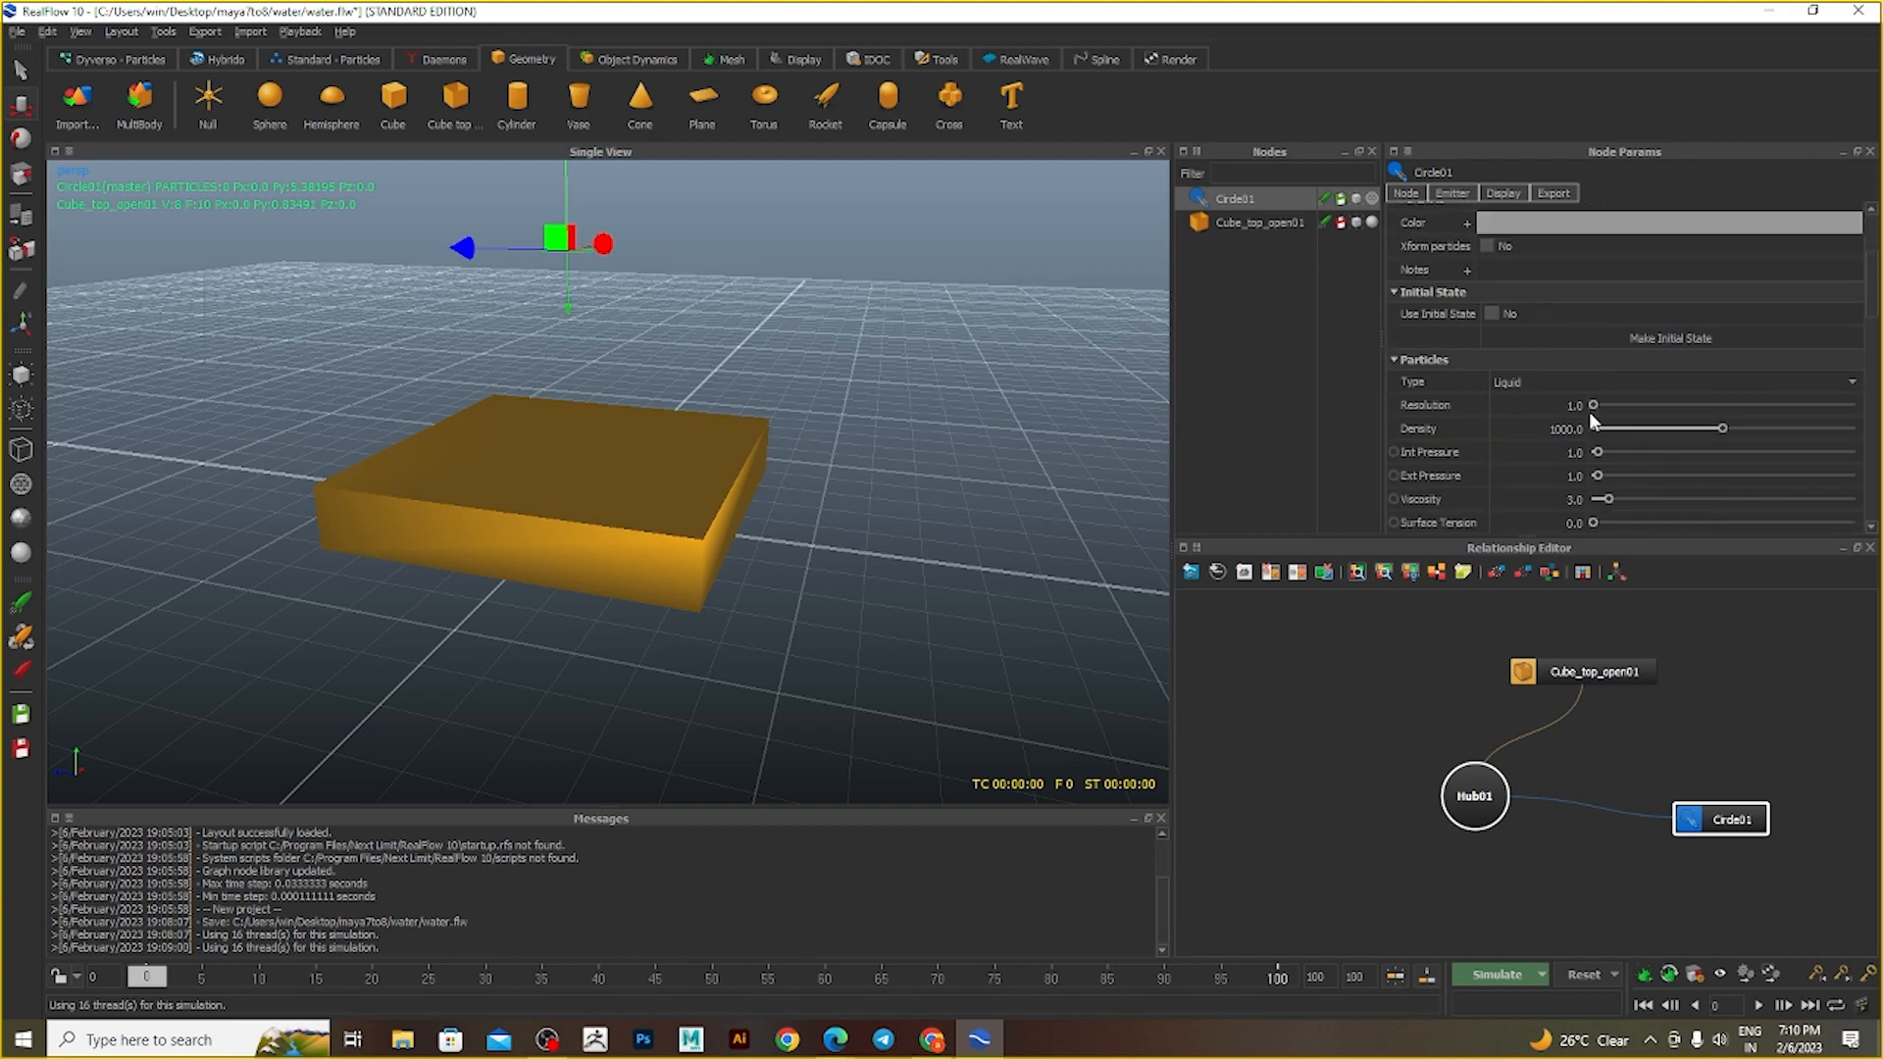
scroll(572, 192, "up", 2)
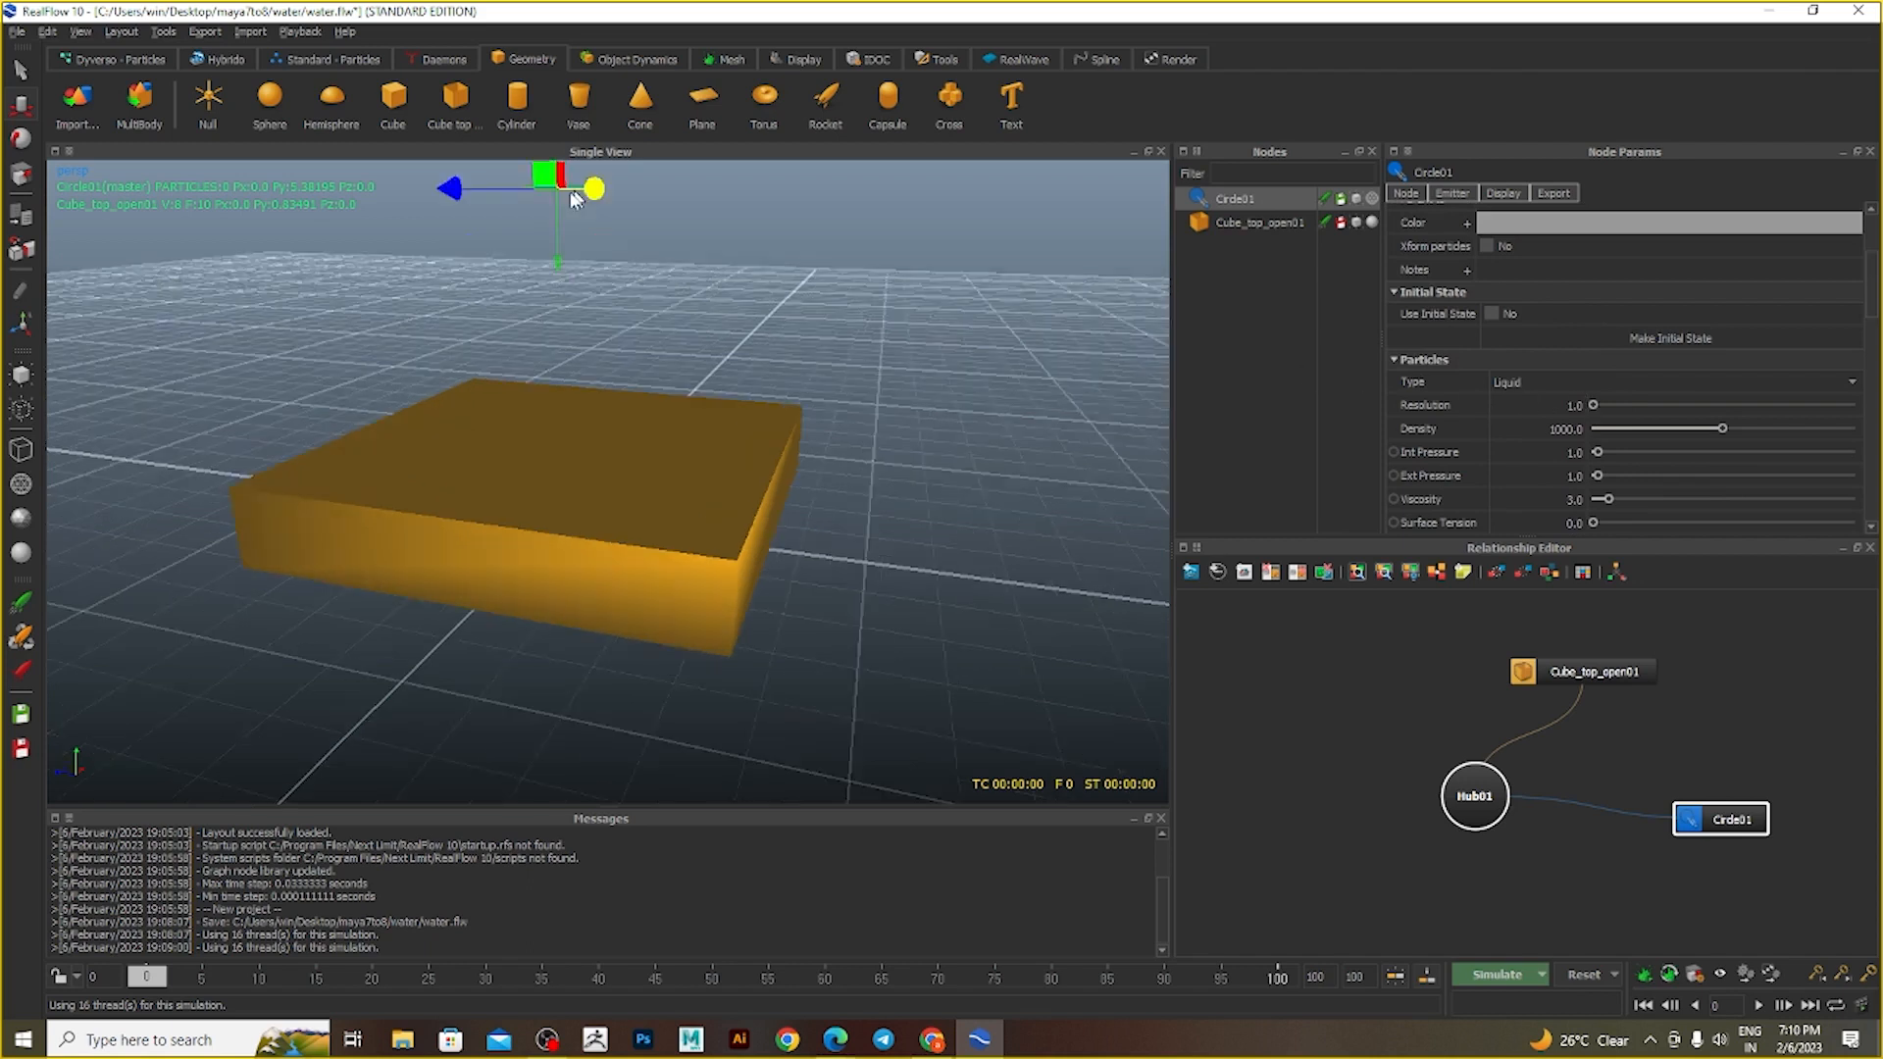
scroll(569, 194, "up", 3)
middle_click_drag(553, 198, 550, 434, "alt")
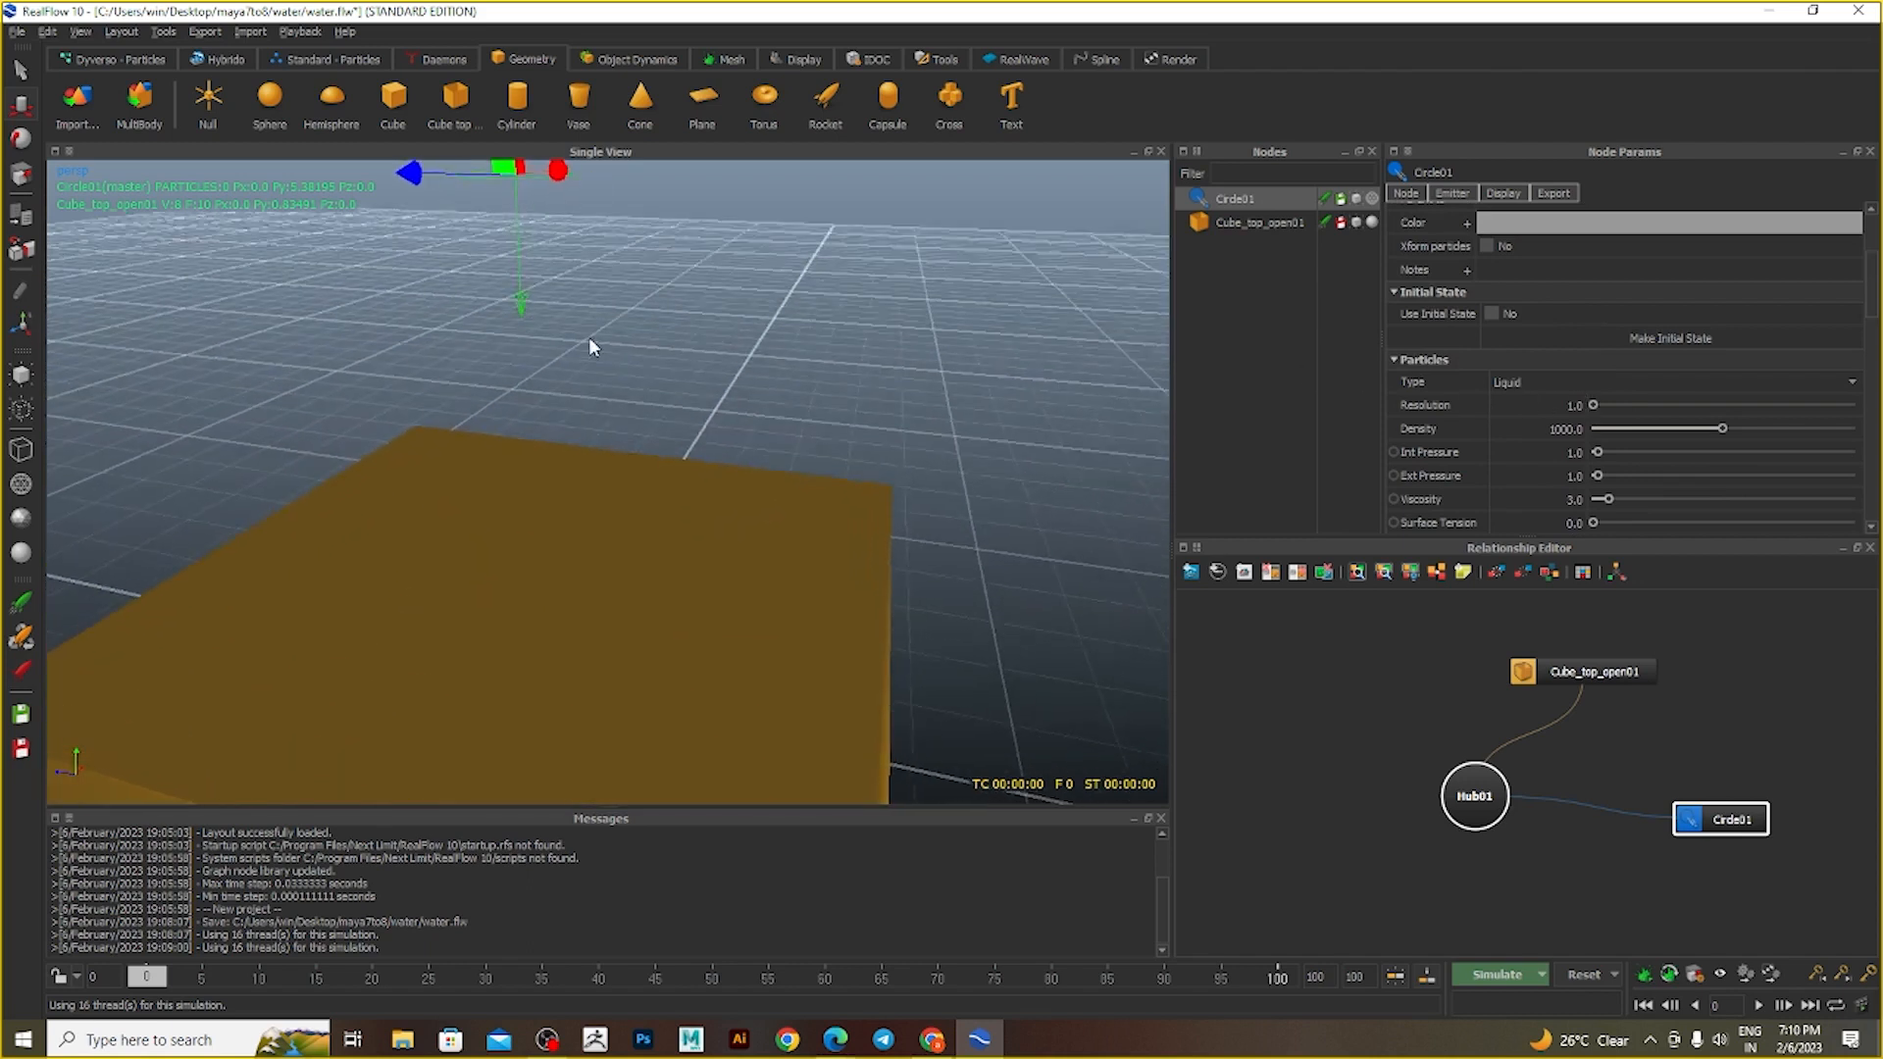
left_click_drag(590, 339, 660, 348, "alt")
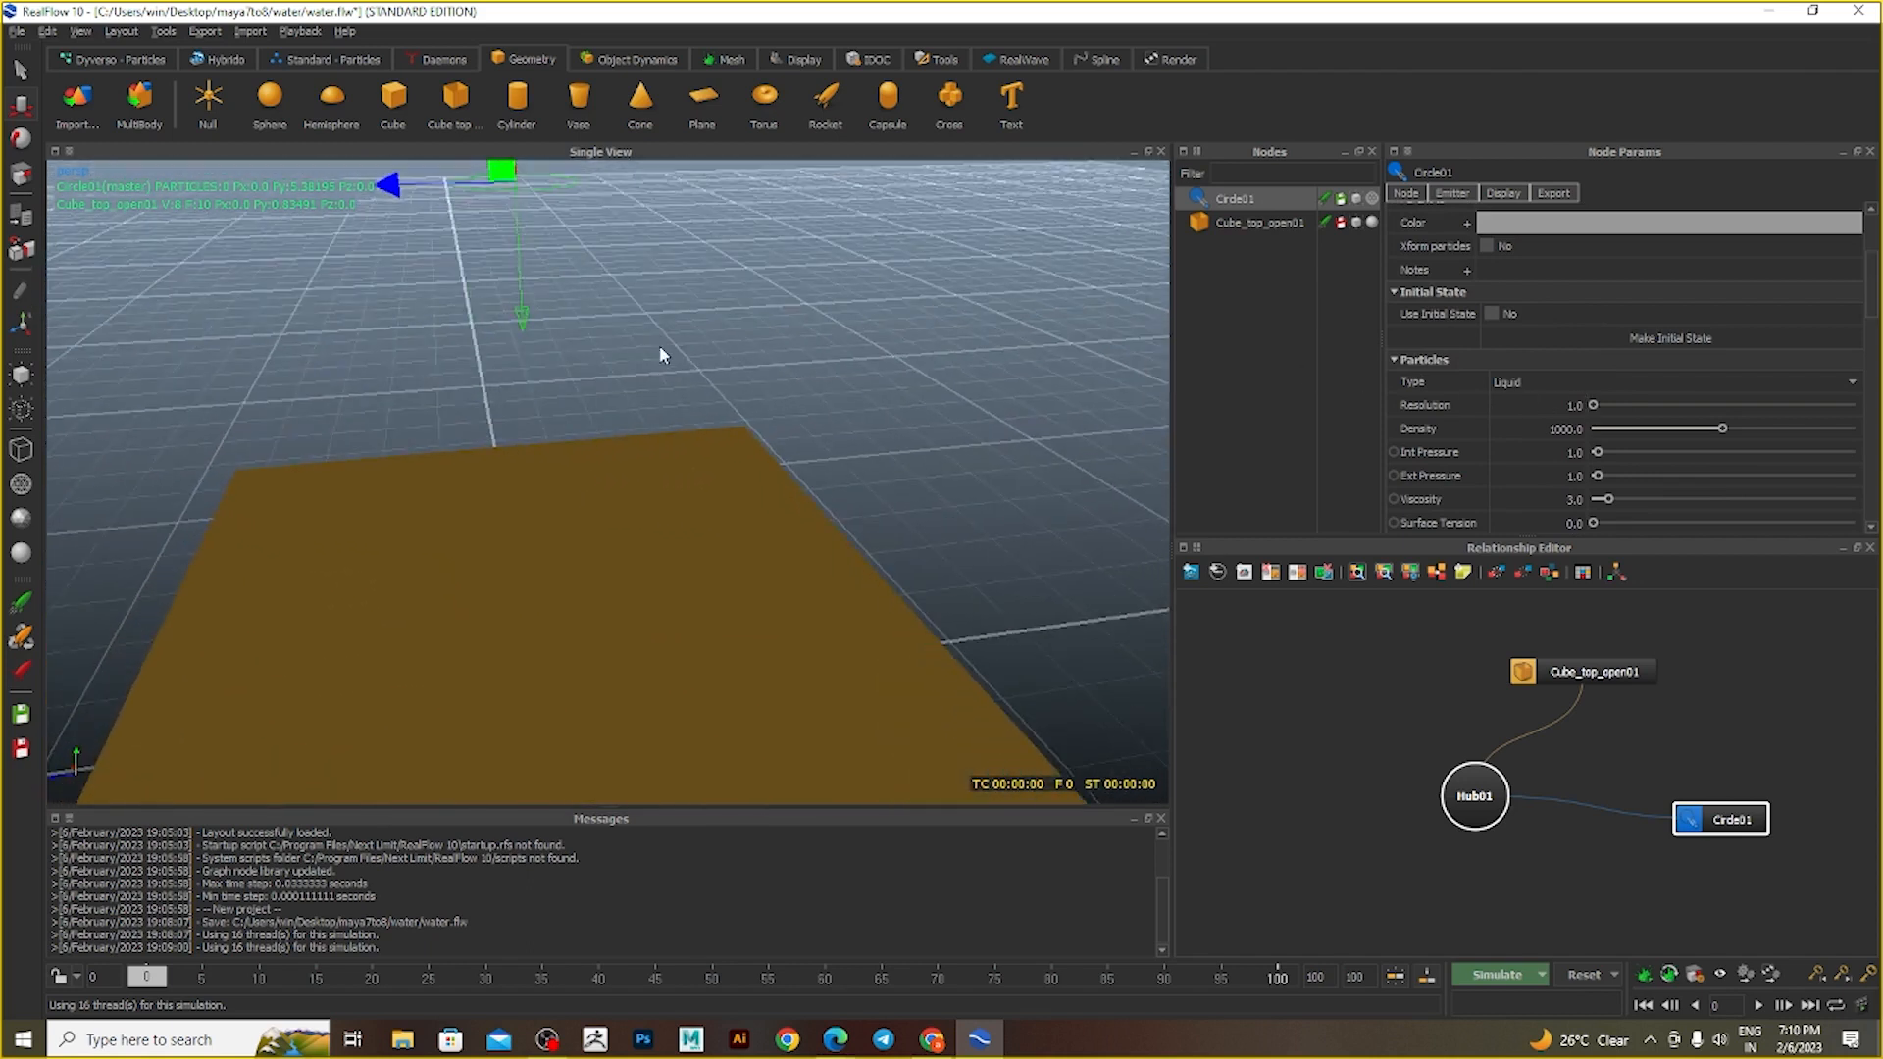
double_click(1576, 405)
key("ctrl+a")
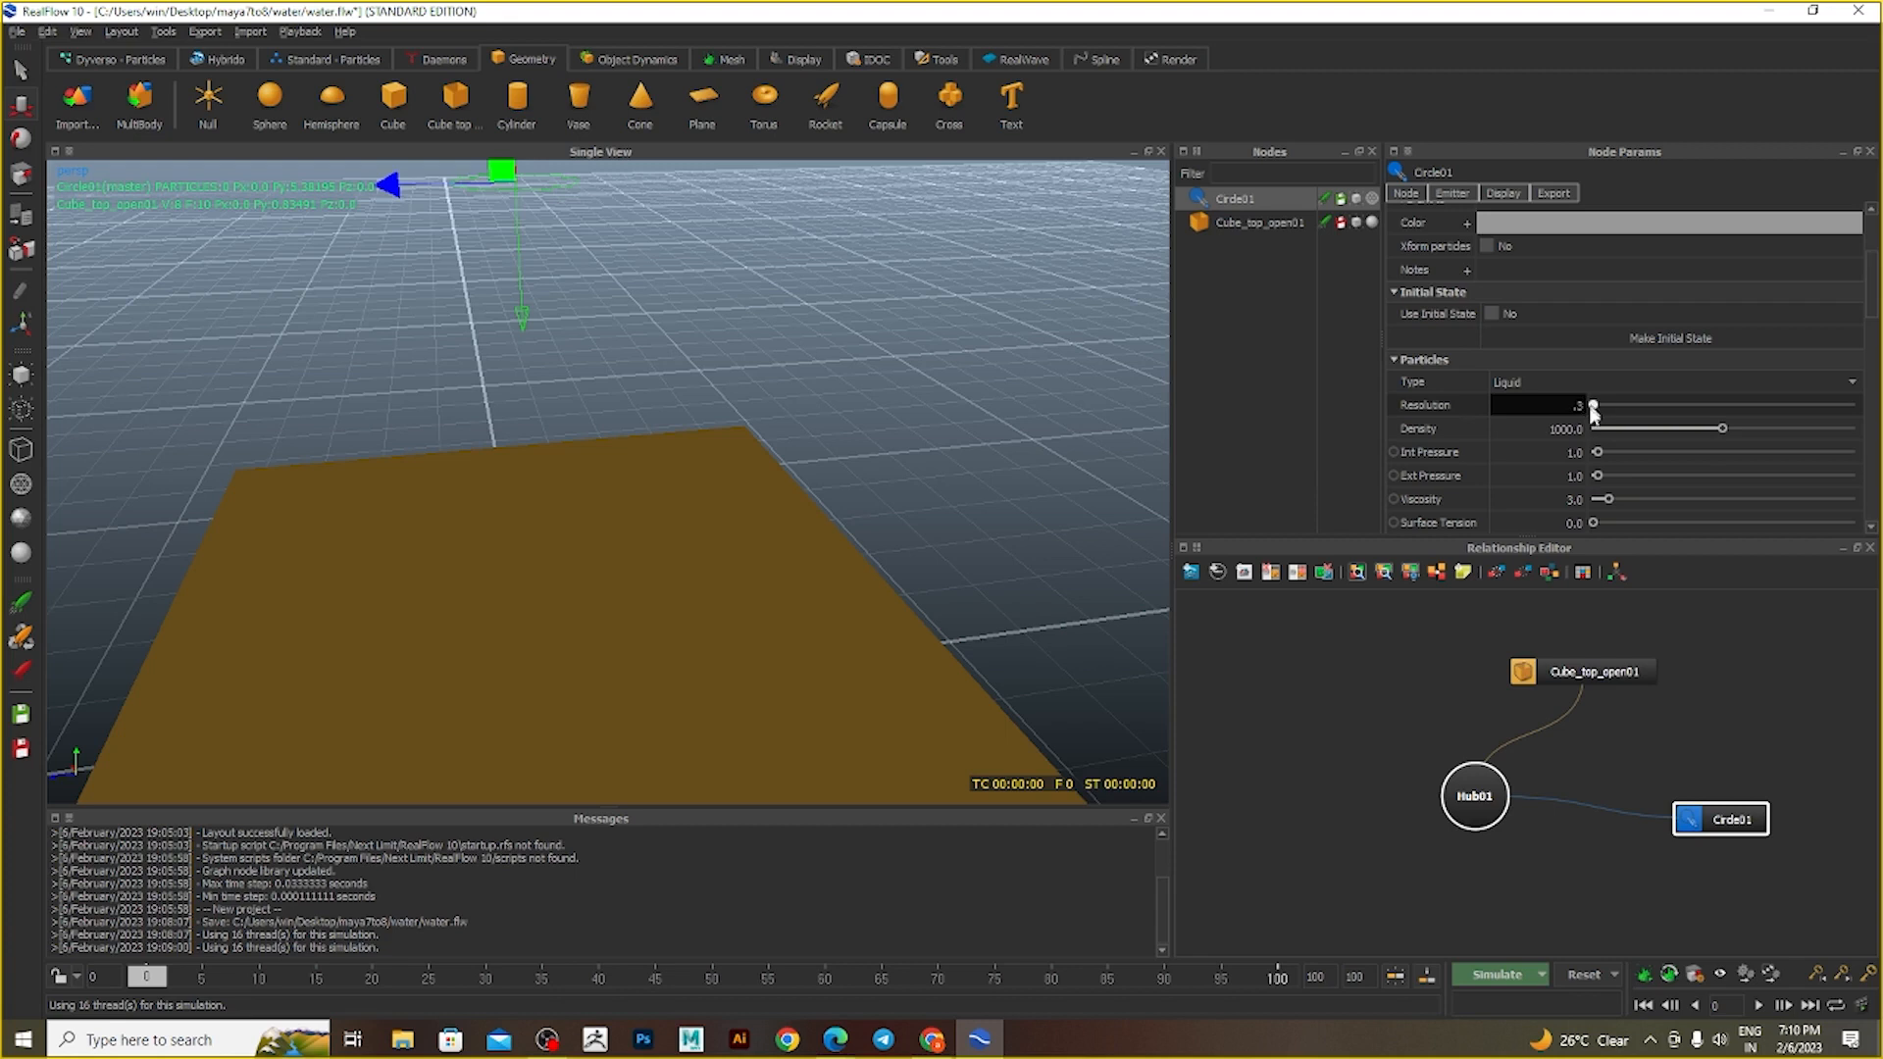
key("Return")
- Simulate the emitter at 0.3 resolution to preview its particle density, and reset the simulation
left_click(1515, 977)
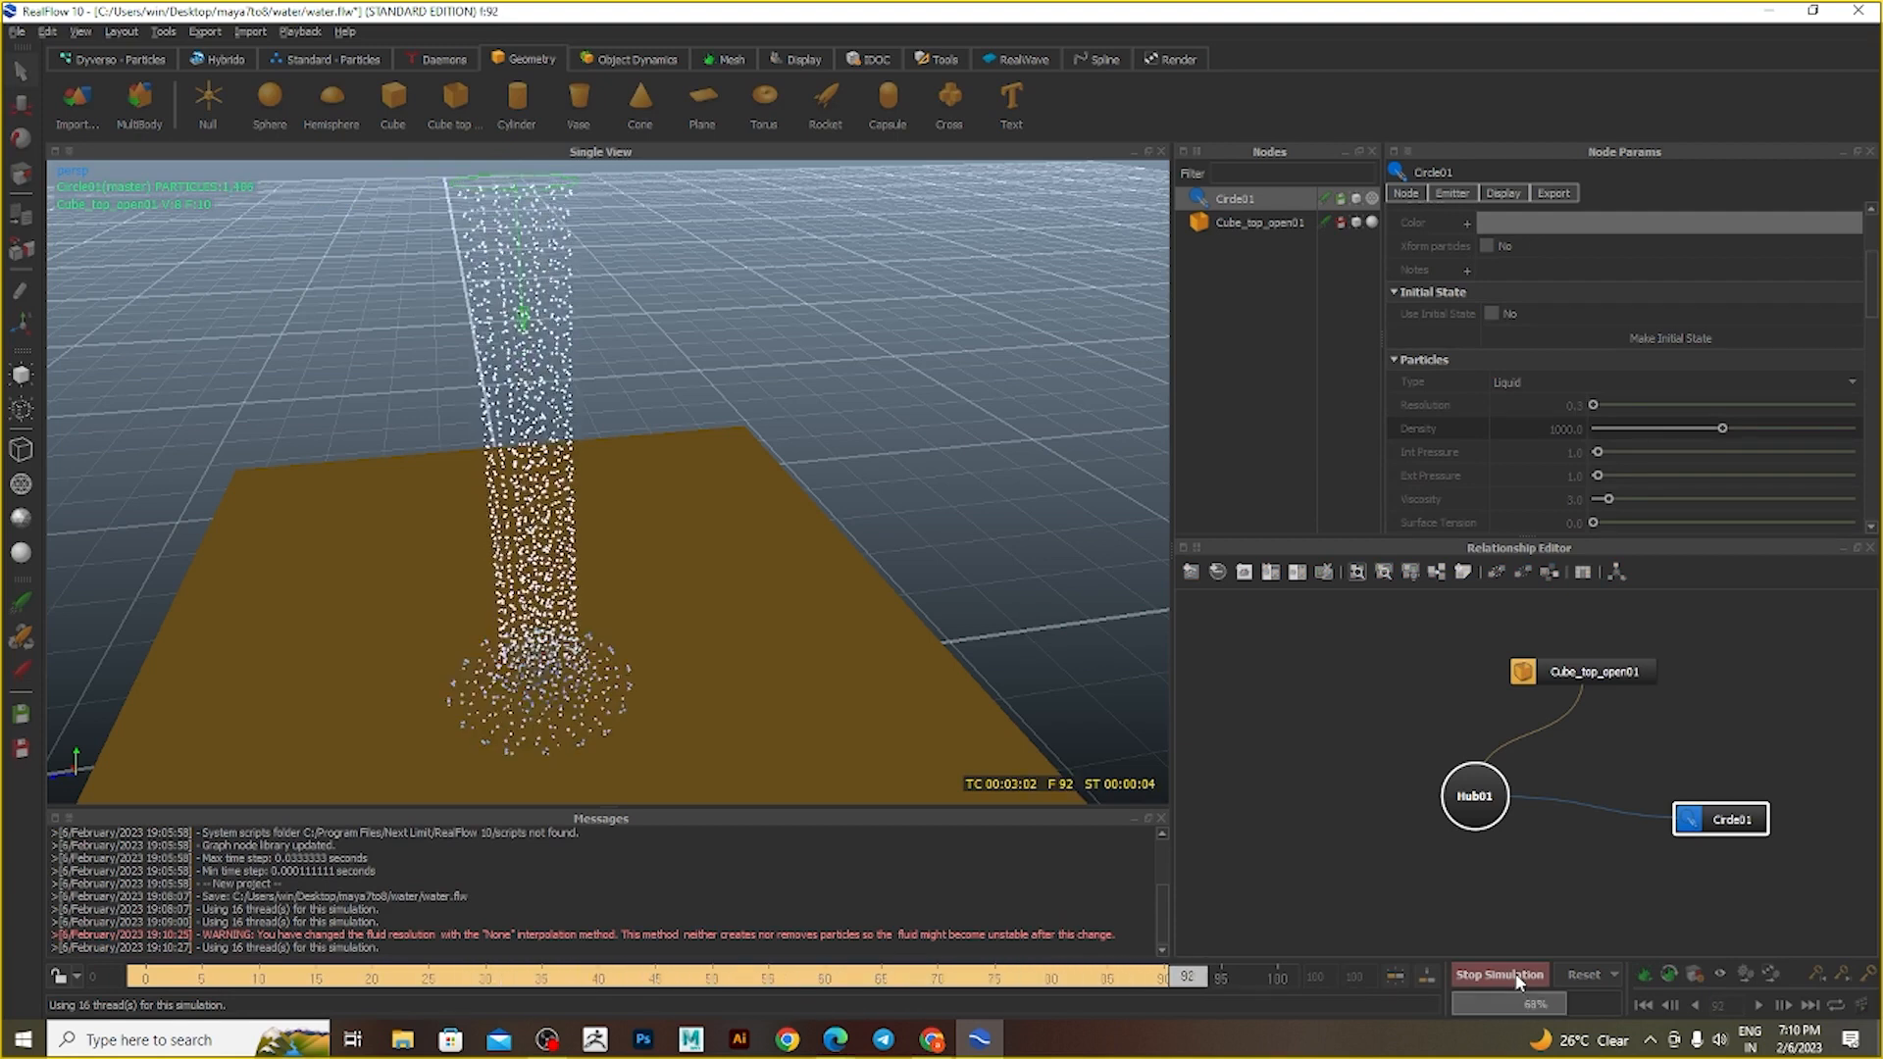
left_click(1583, 976)
left_click(915, 522)
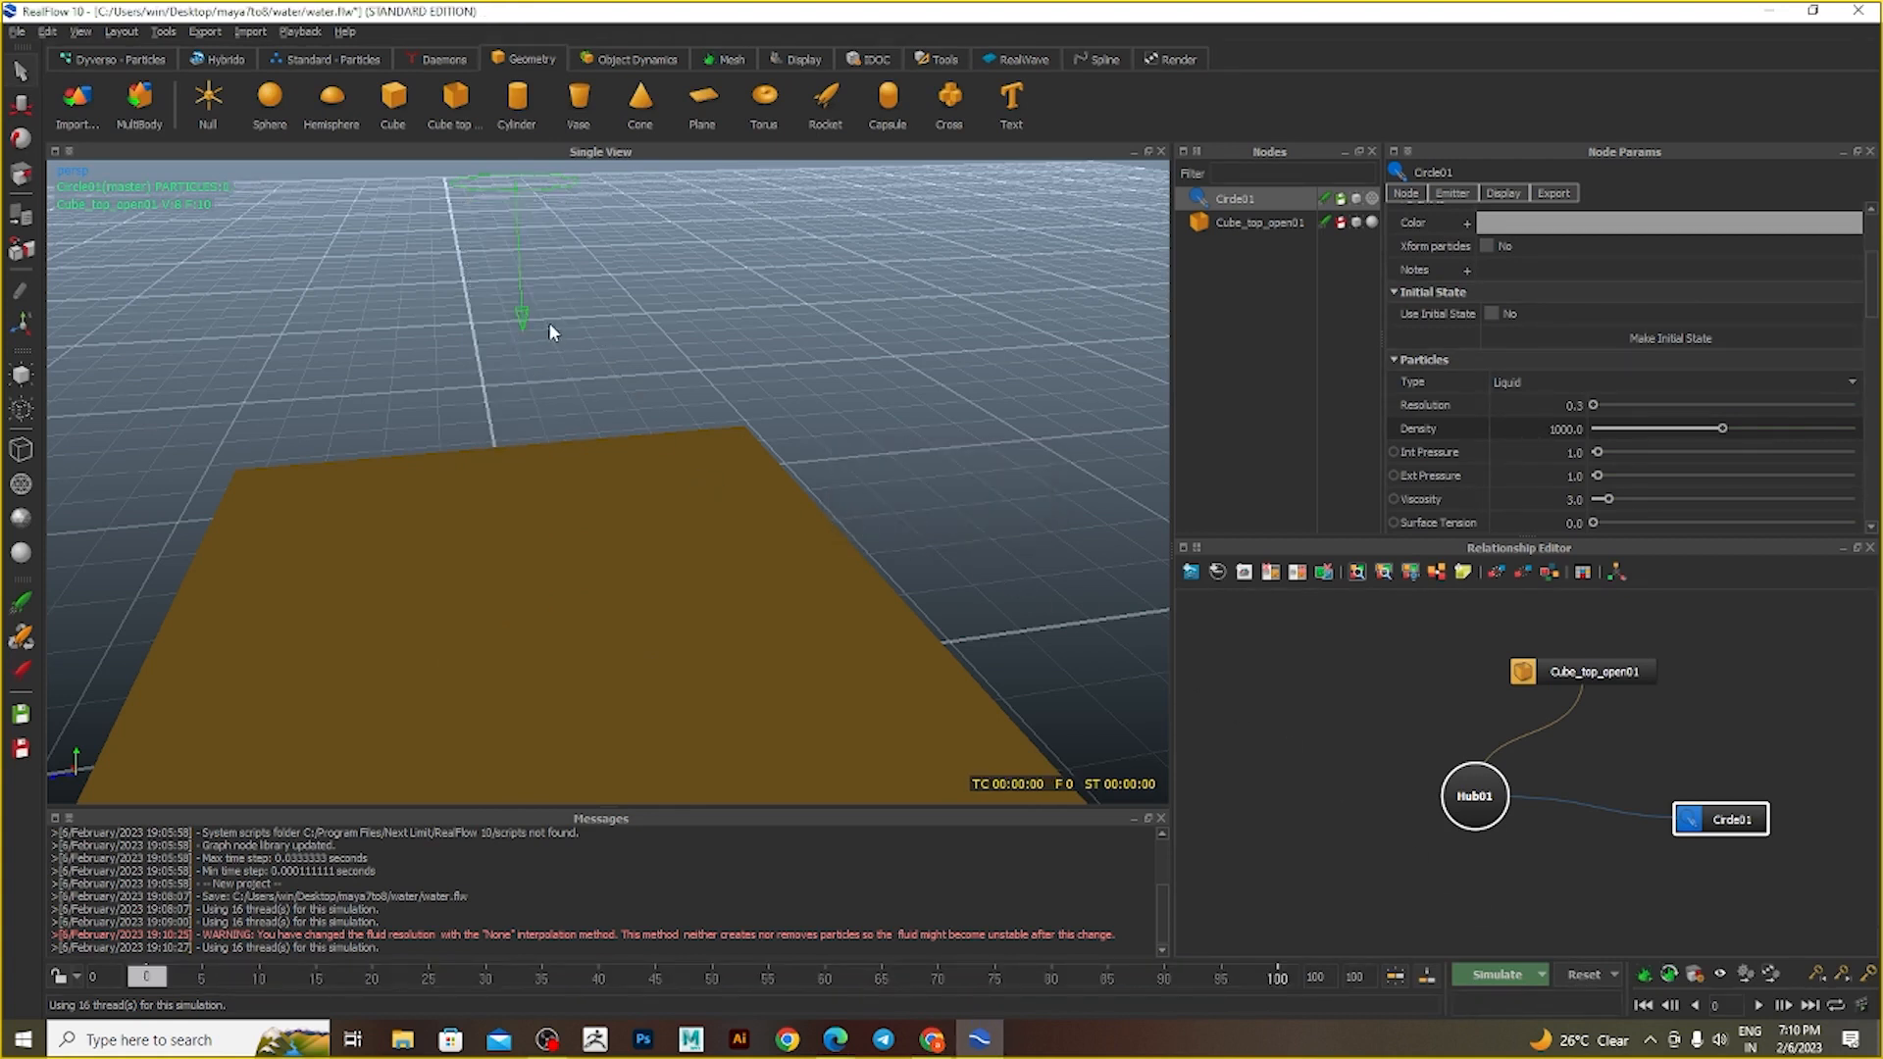
- Set the circle emitter's particle resolution to 3.0, simulate to preview the denser stream, and reset the simulation data
double_click(1567, 400)
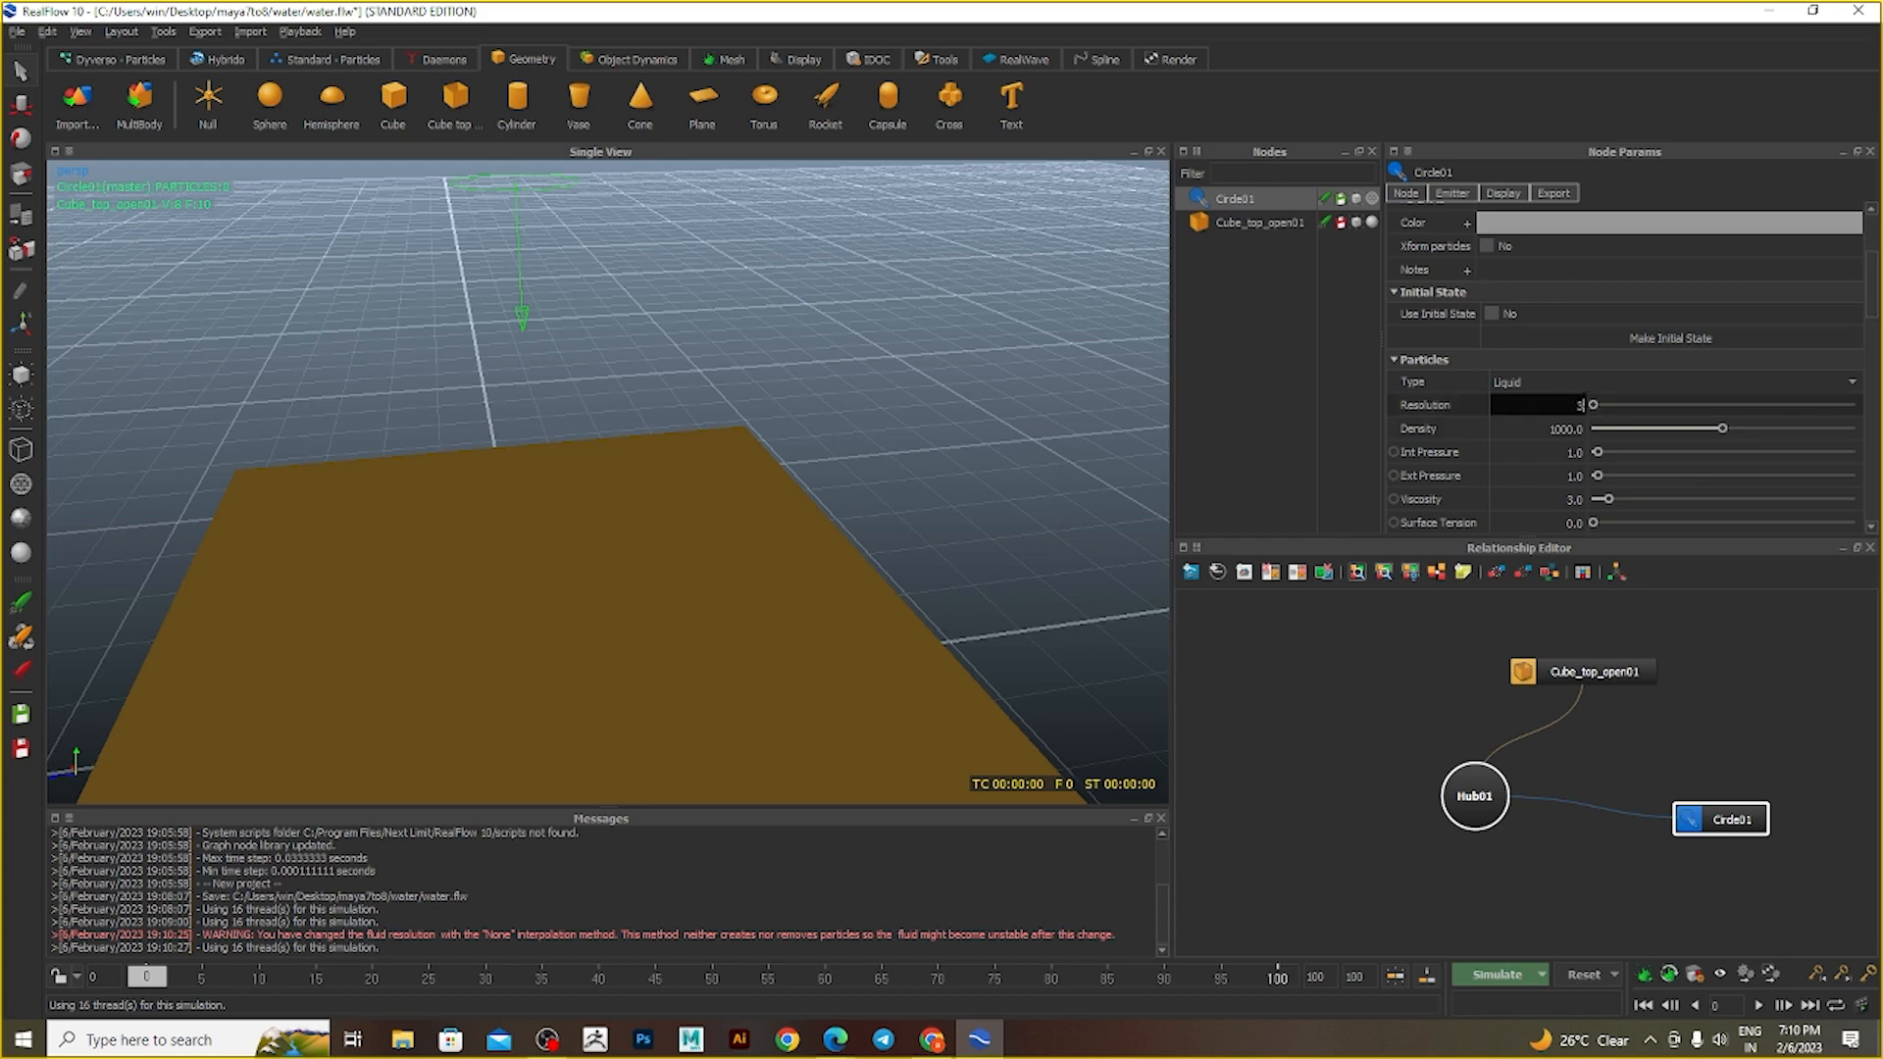
key("Return")
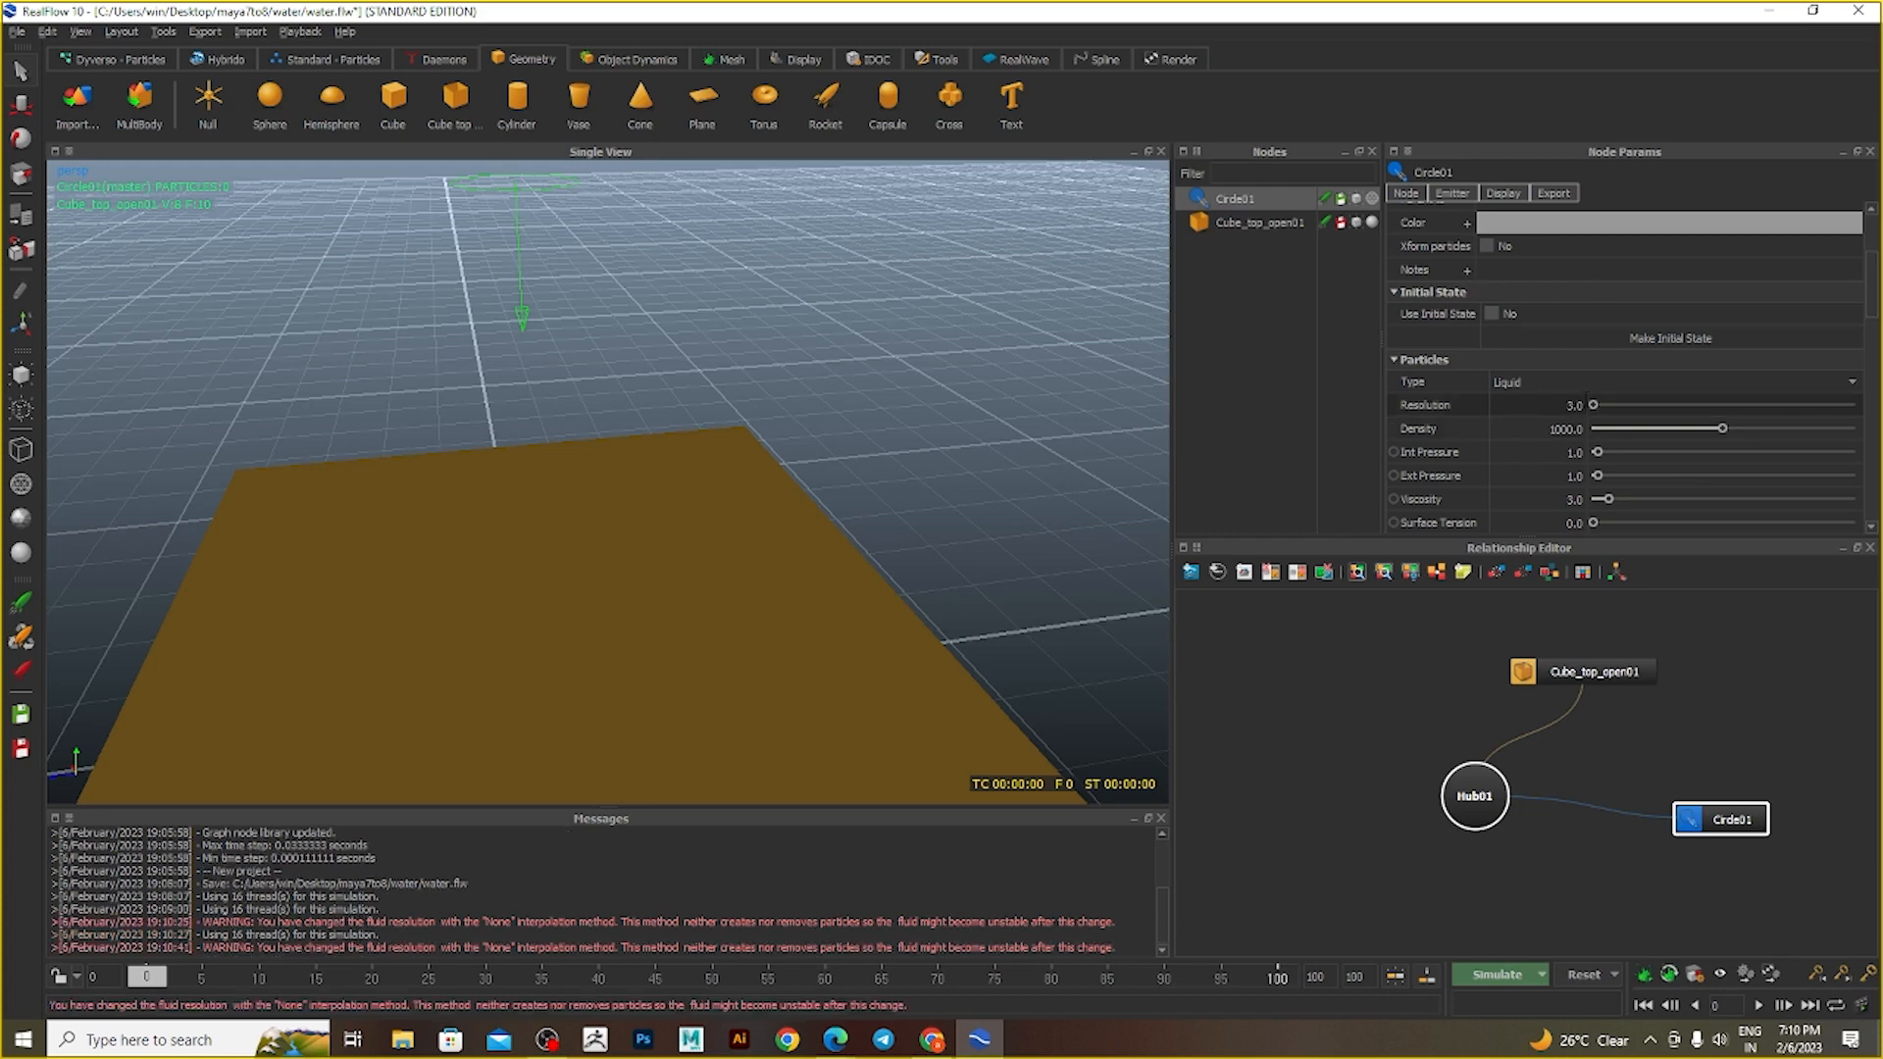
left_click(1486, 976)
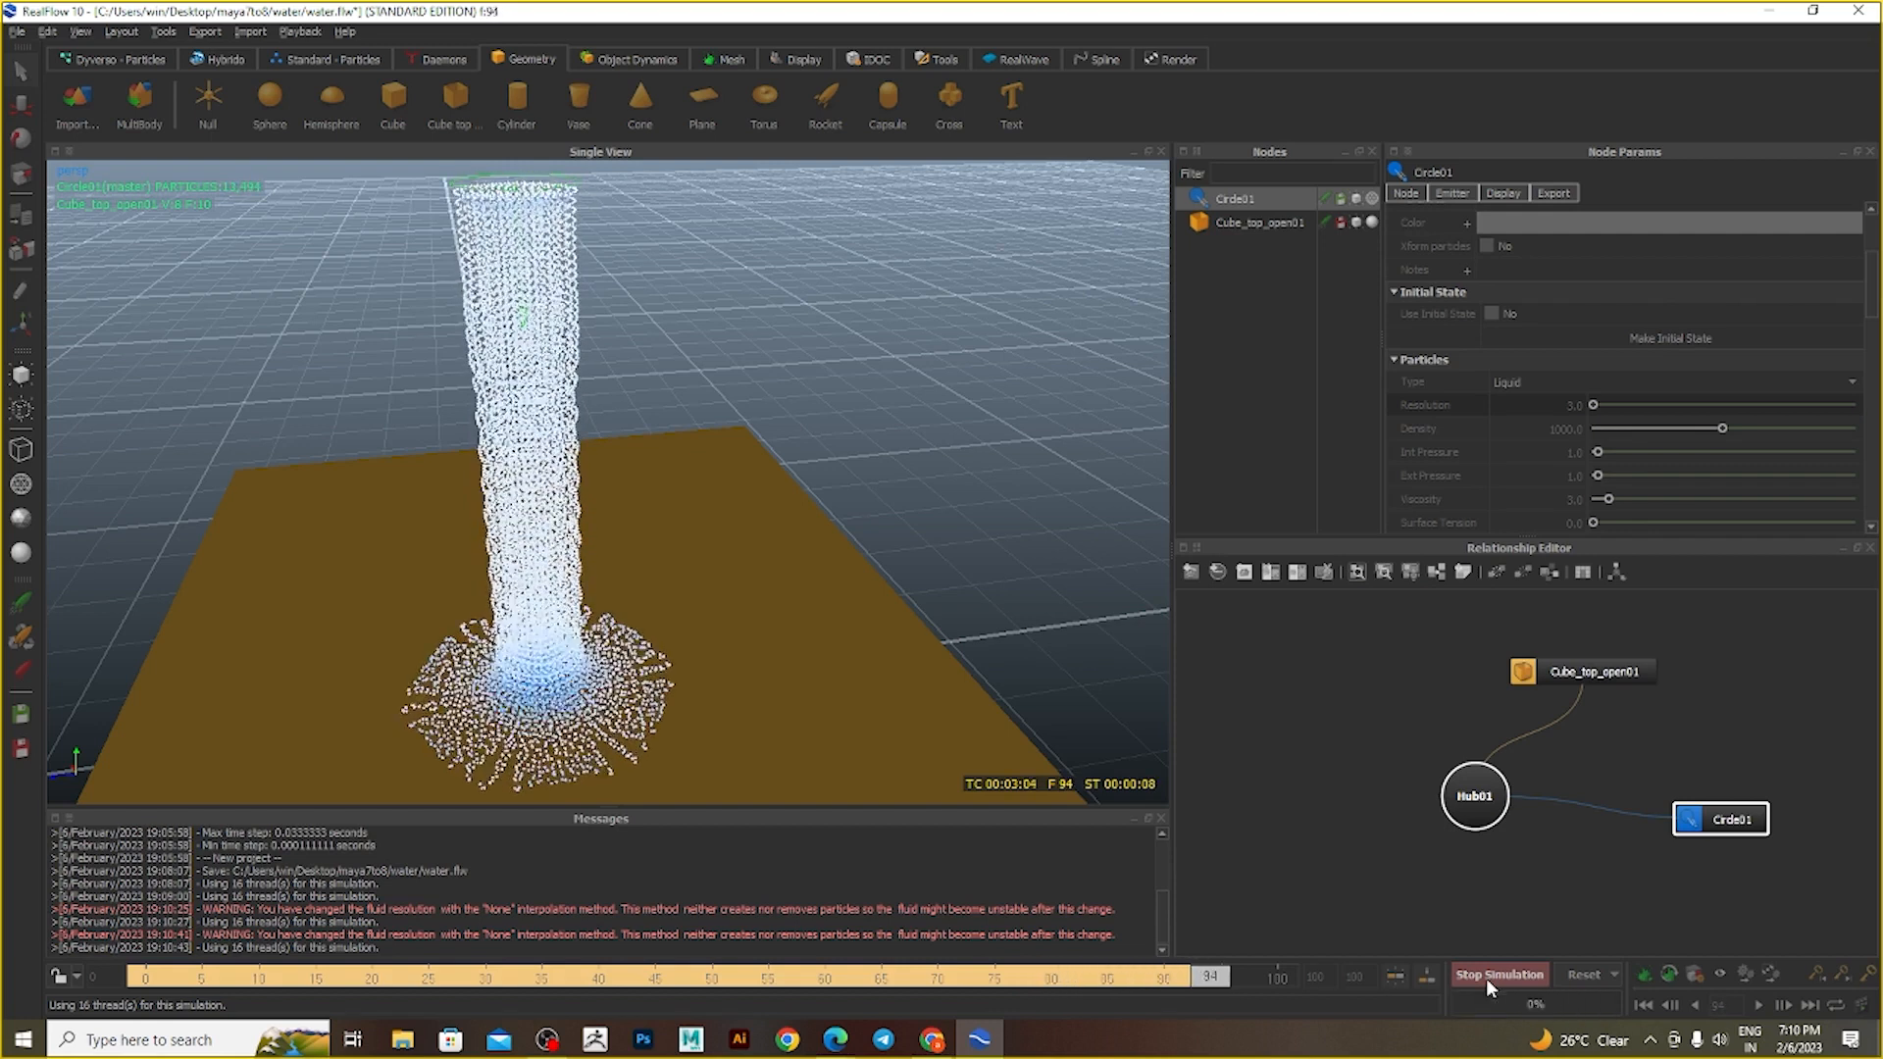
left_click(1581, 971)
left_click(906, 522)
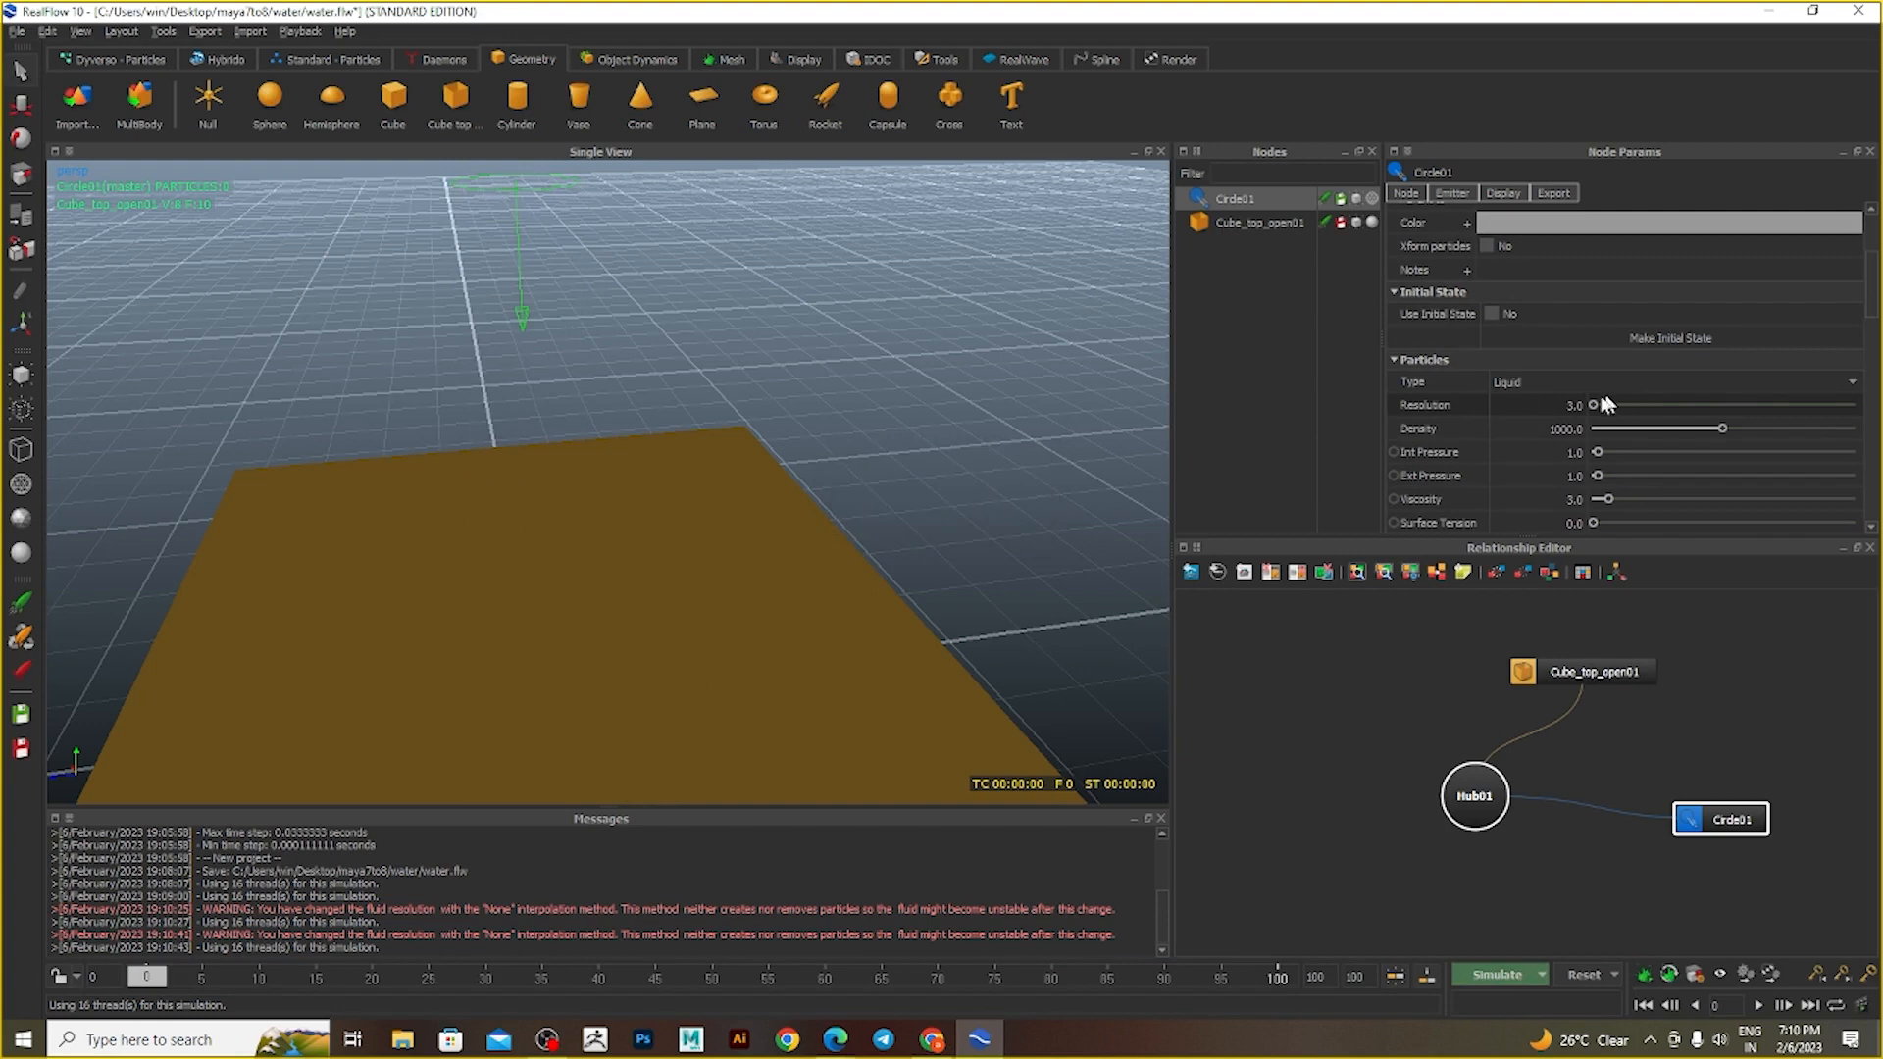
- Set the circle emitter's particle resolution to 1.0 and lower its density to about 238.55
double_click(1572, 405)
type("1")
key("Return")
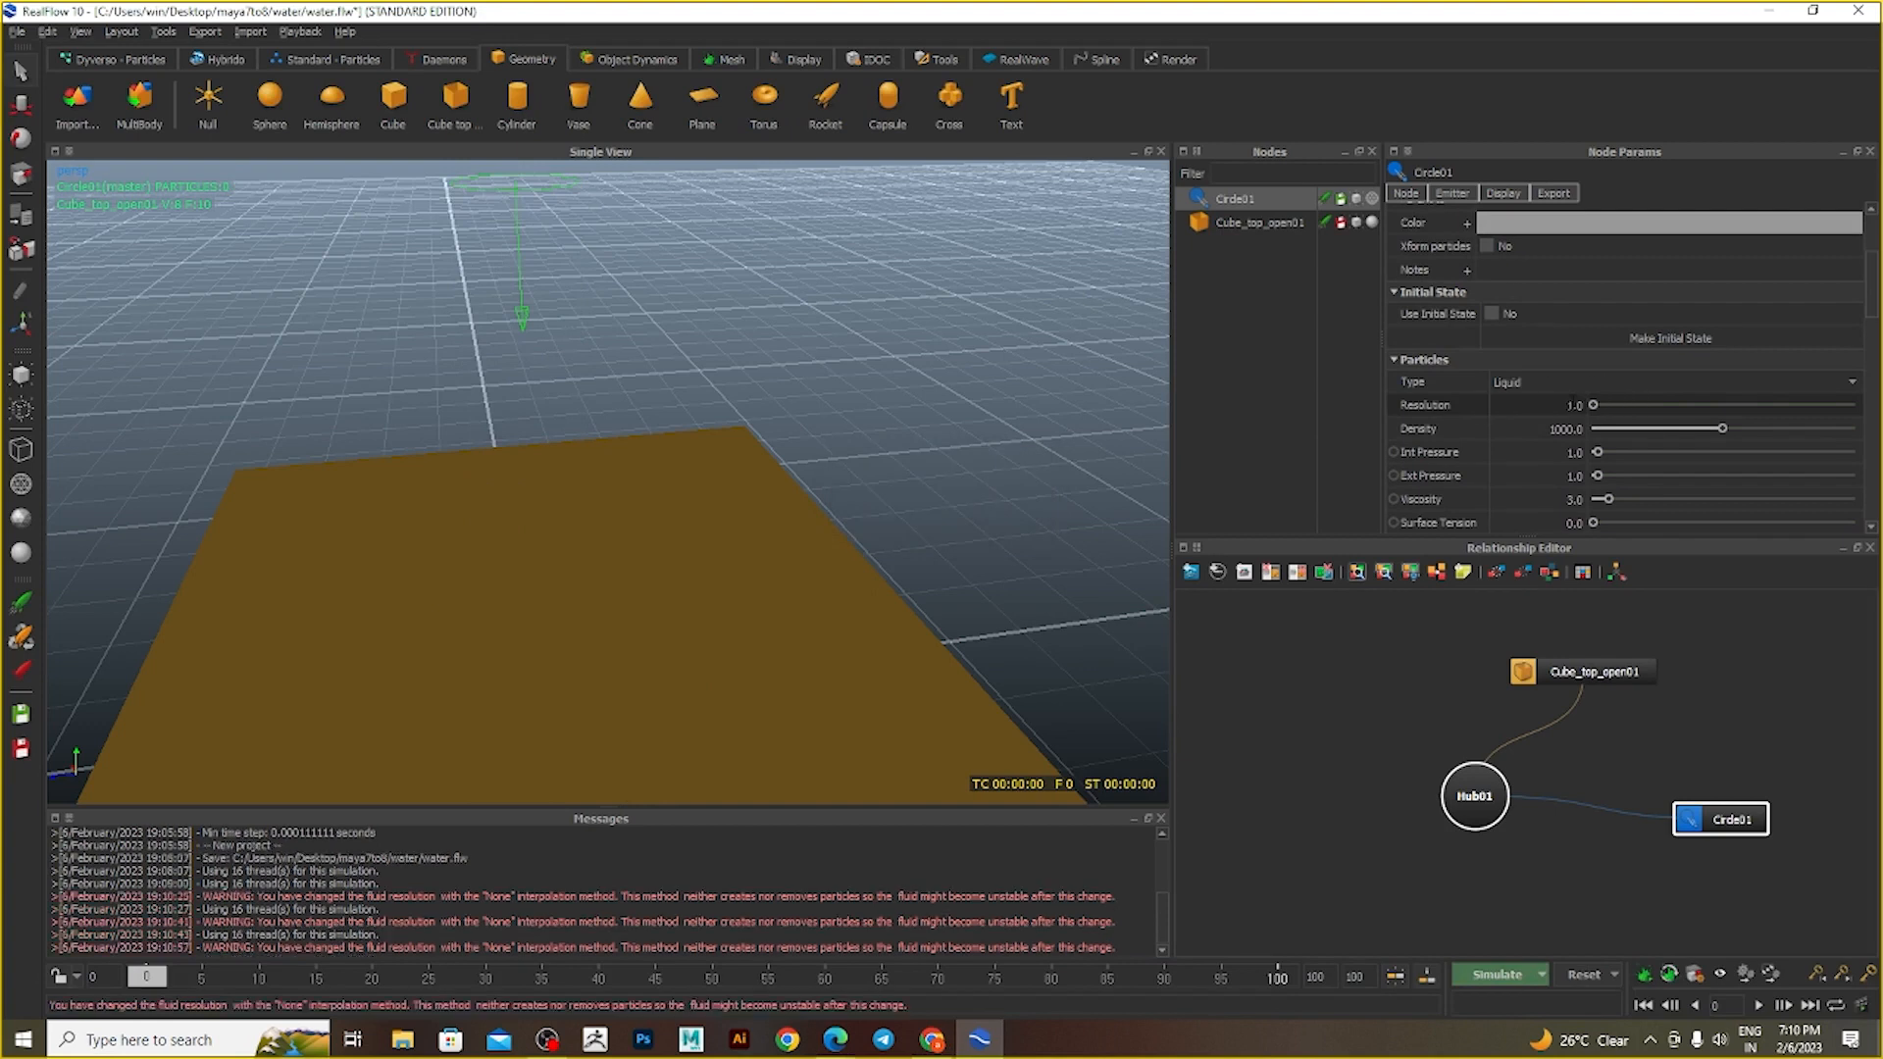
left_click(1656, 427)
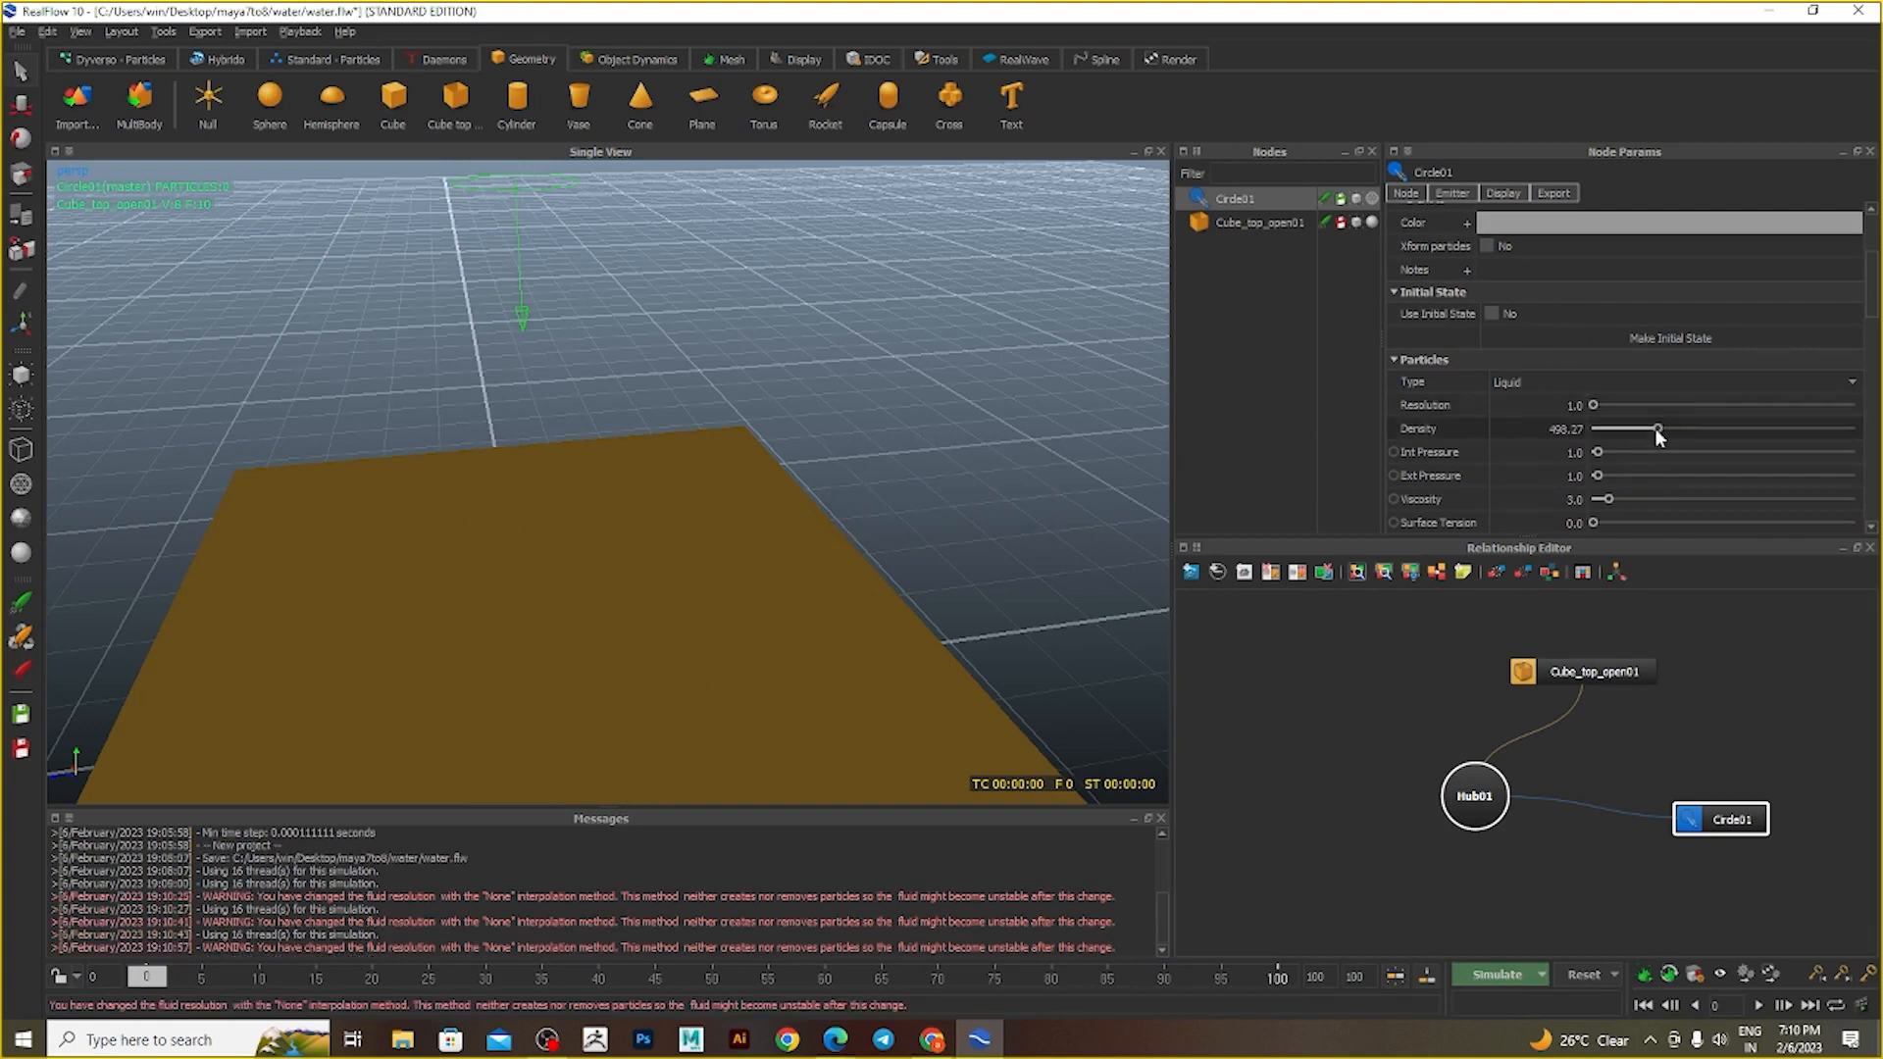
left_click_drag(1655, 430, 1624, 432)
- Simulate the emitter with the lowered density to preview the flow, stop it, and reset the data
left_click(1497, 975)
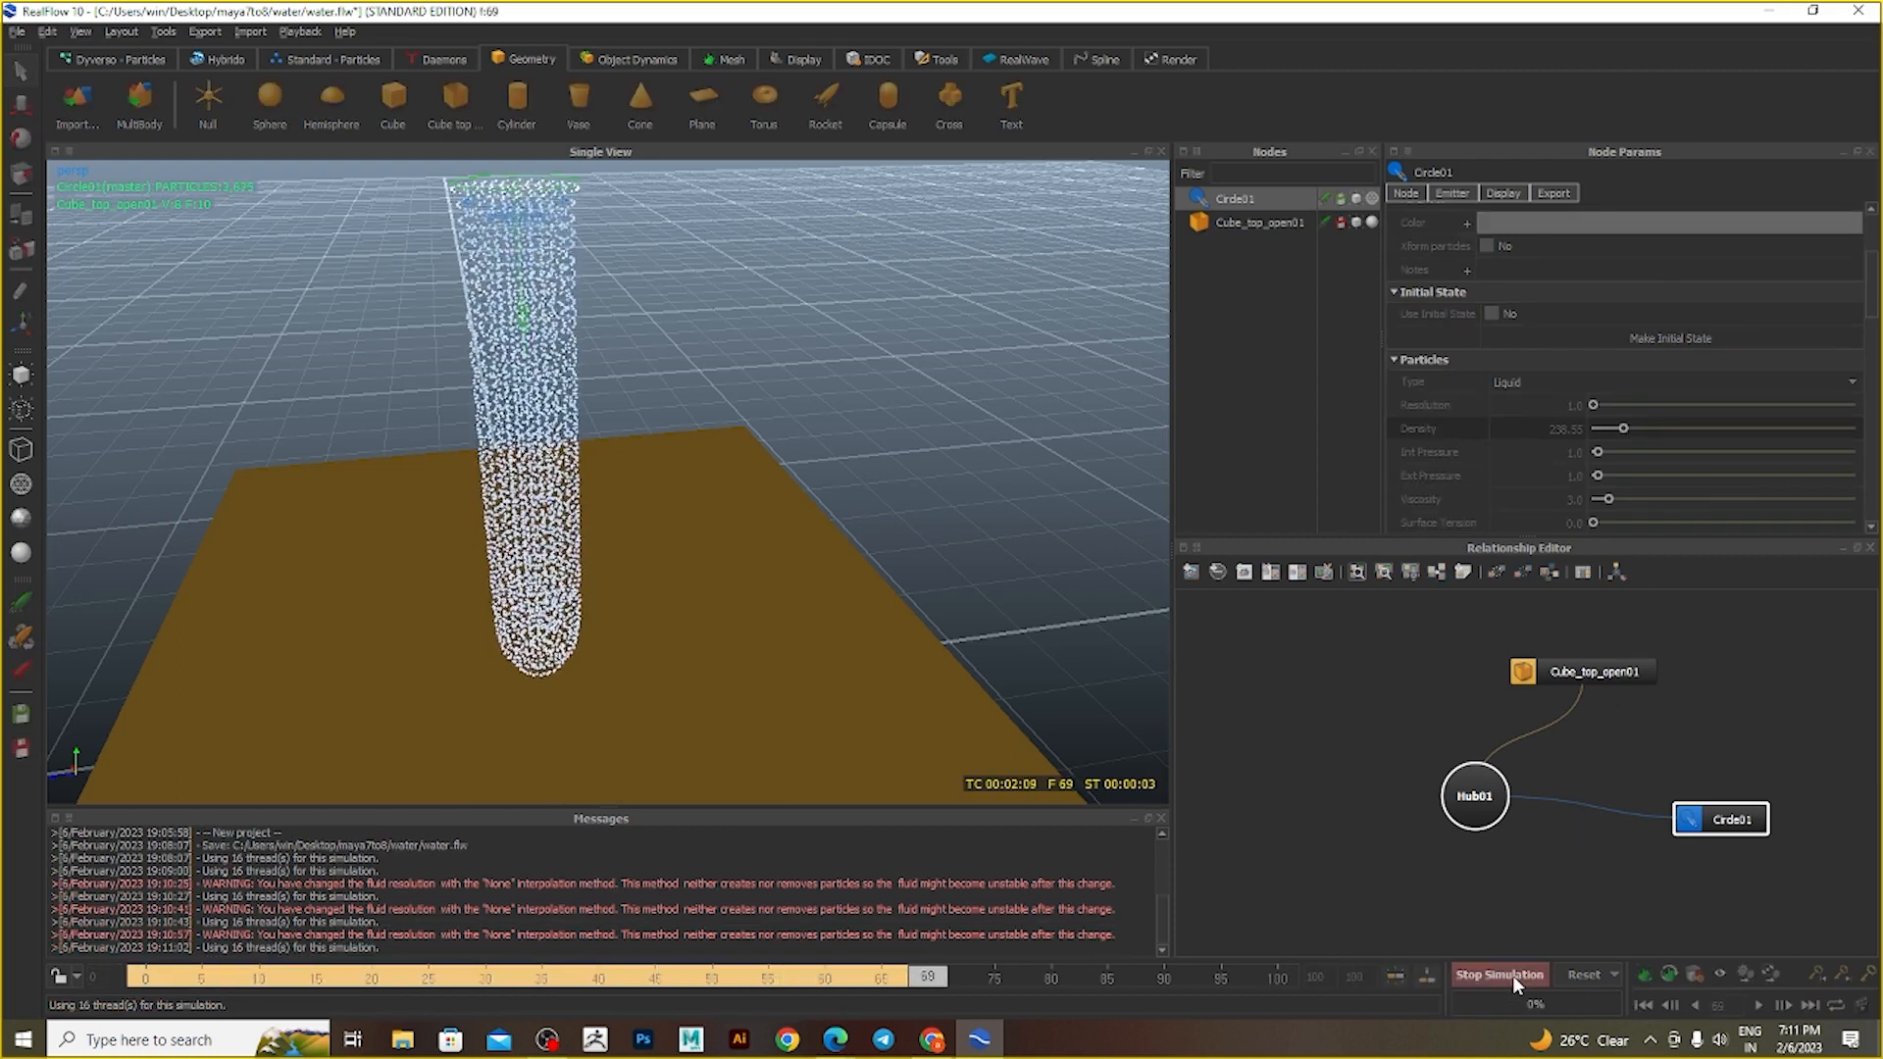
left_click(1513, 975)
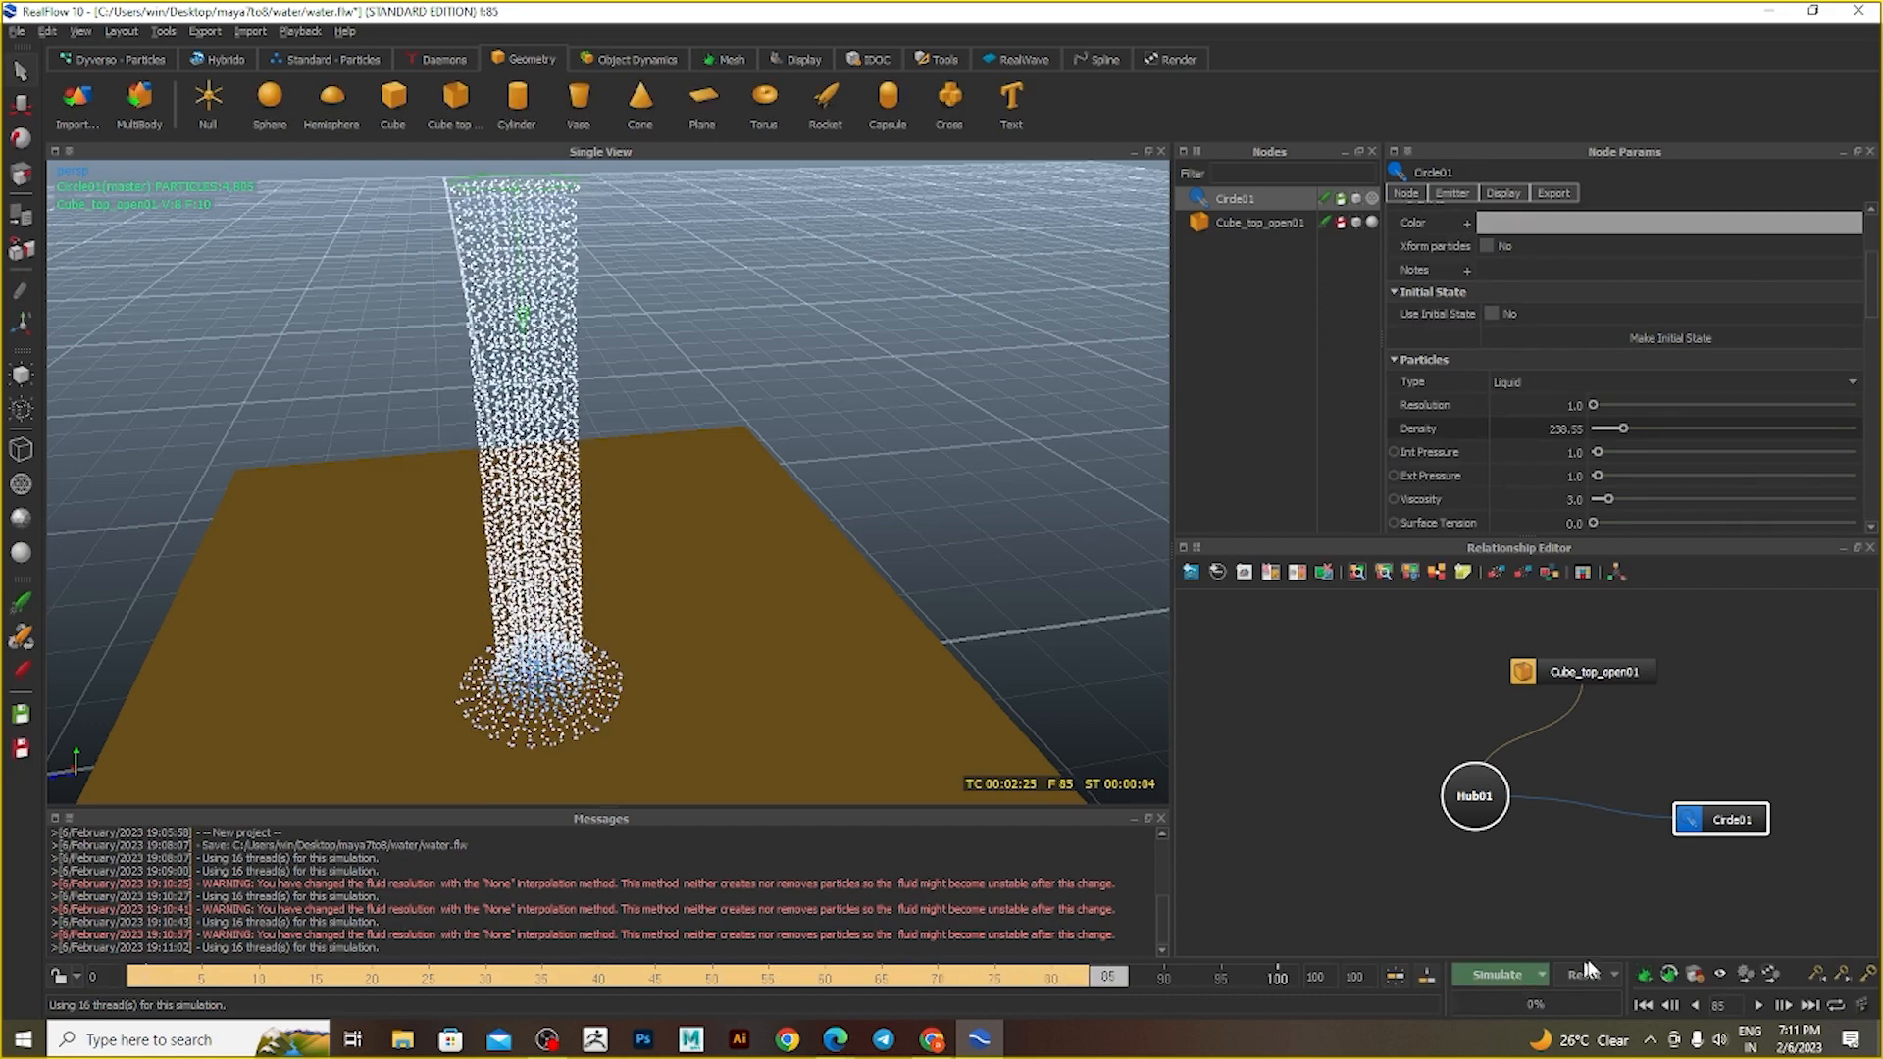
left_click(1584, 973)
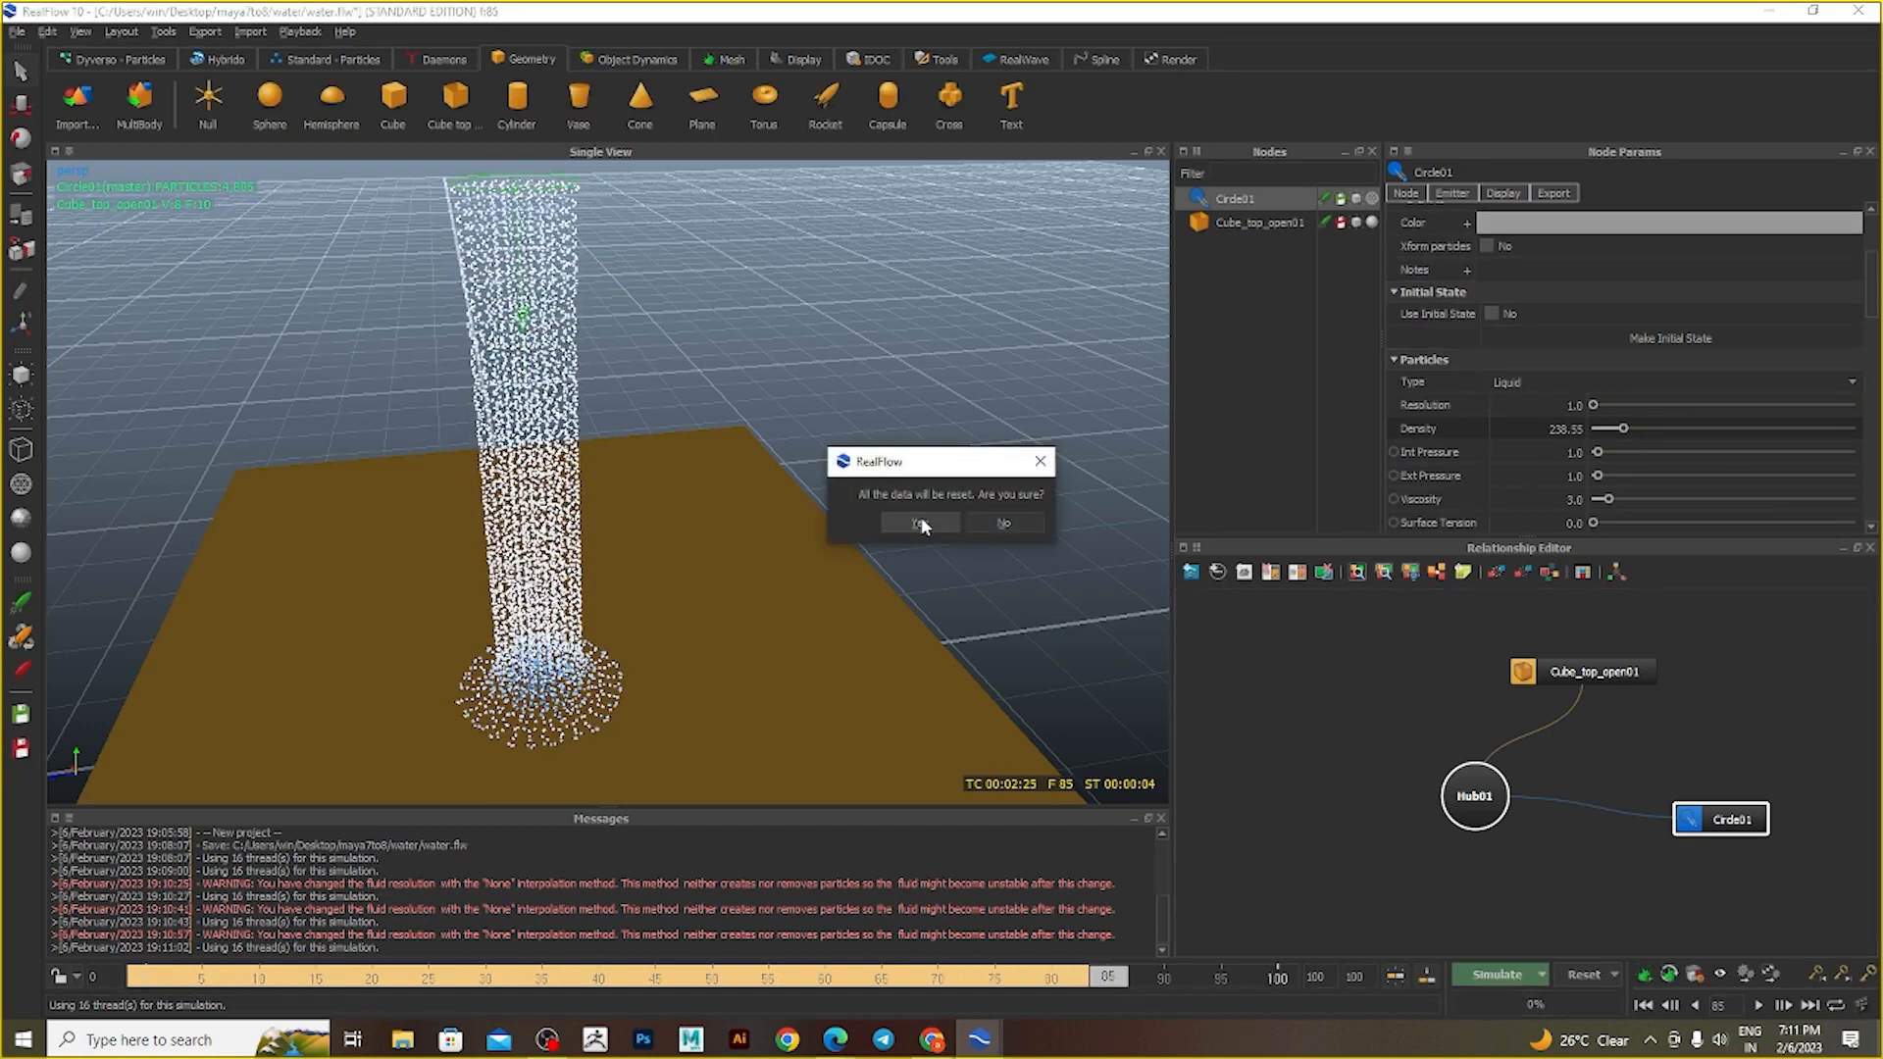
left_click(971, 521)
- Raise the emitter's internal pressure to about 5.577 and its external pressure to about 3.068
scroll(1485, 424, "down", 2)
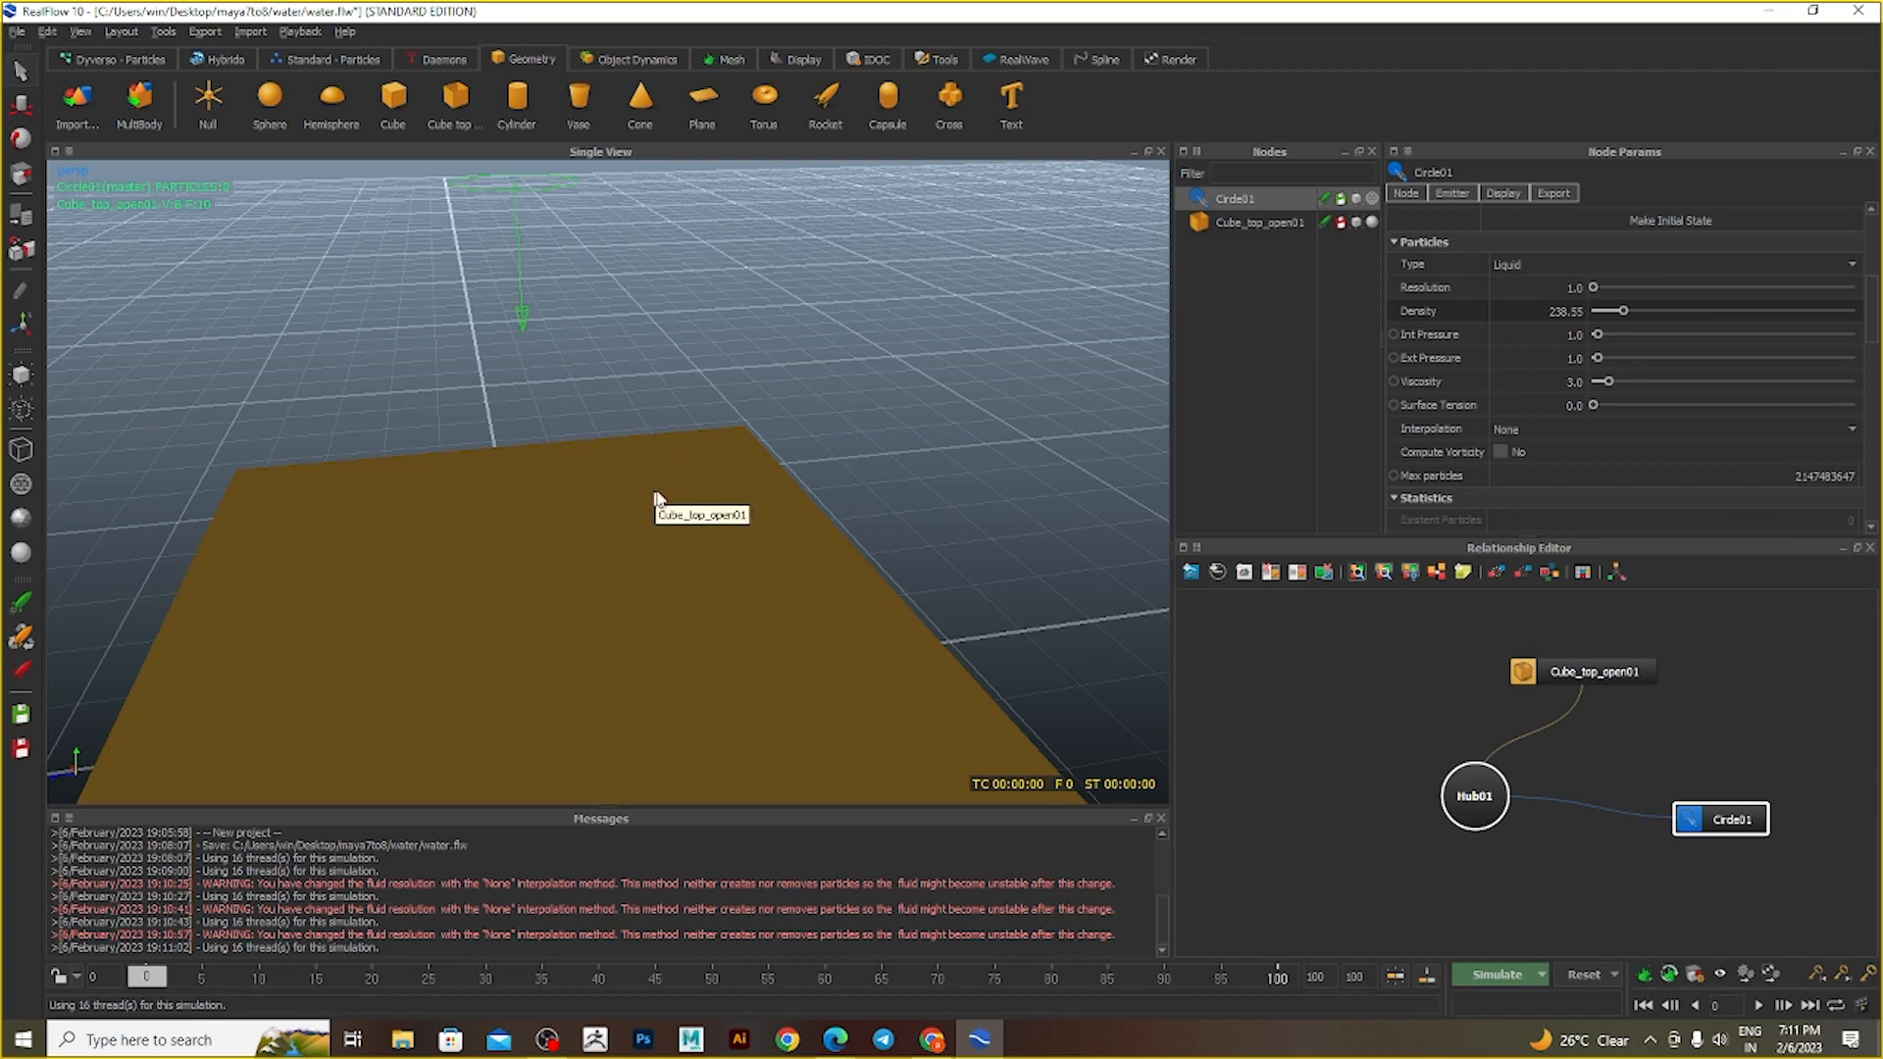
left_click(1627, 335)
left_click(1607, 358)
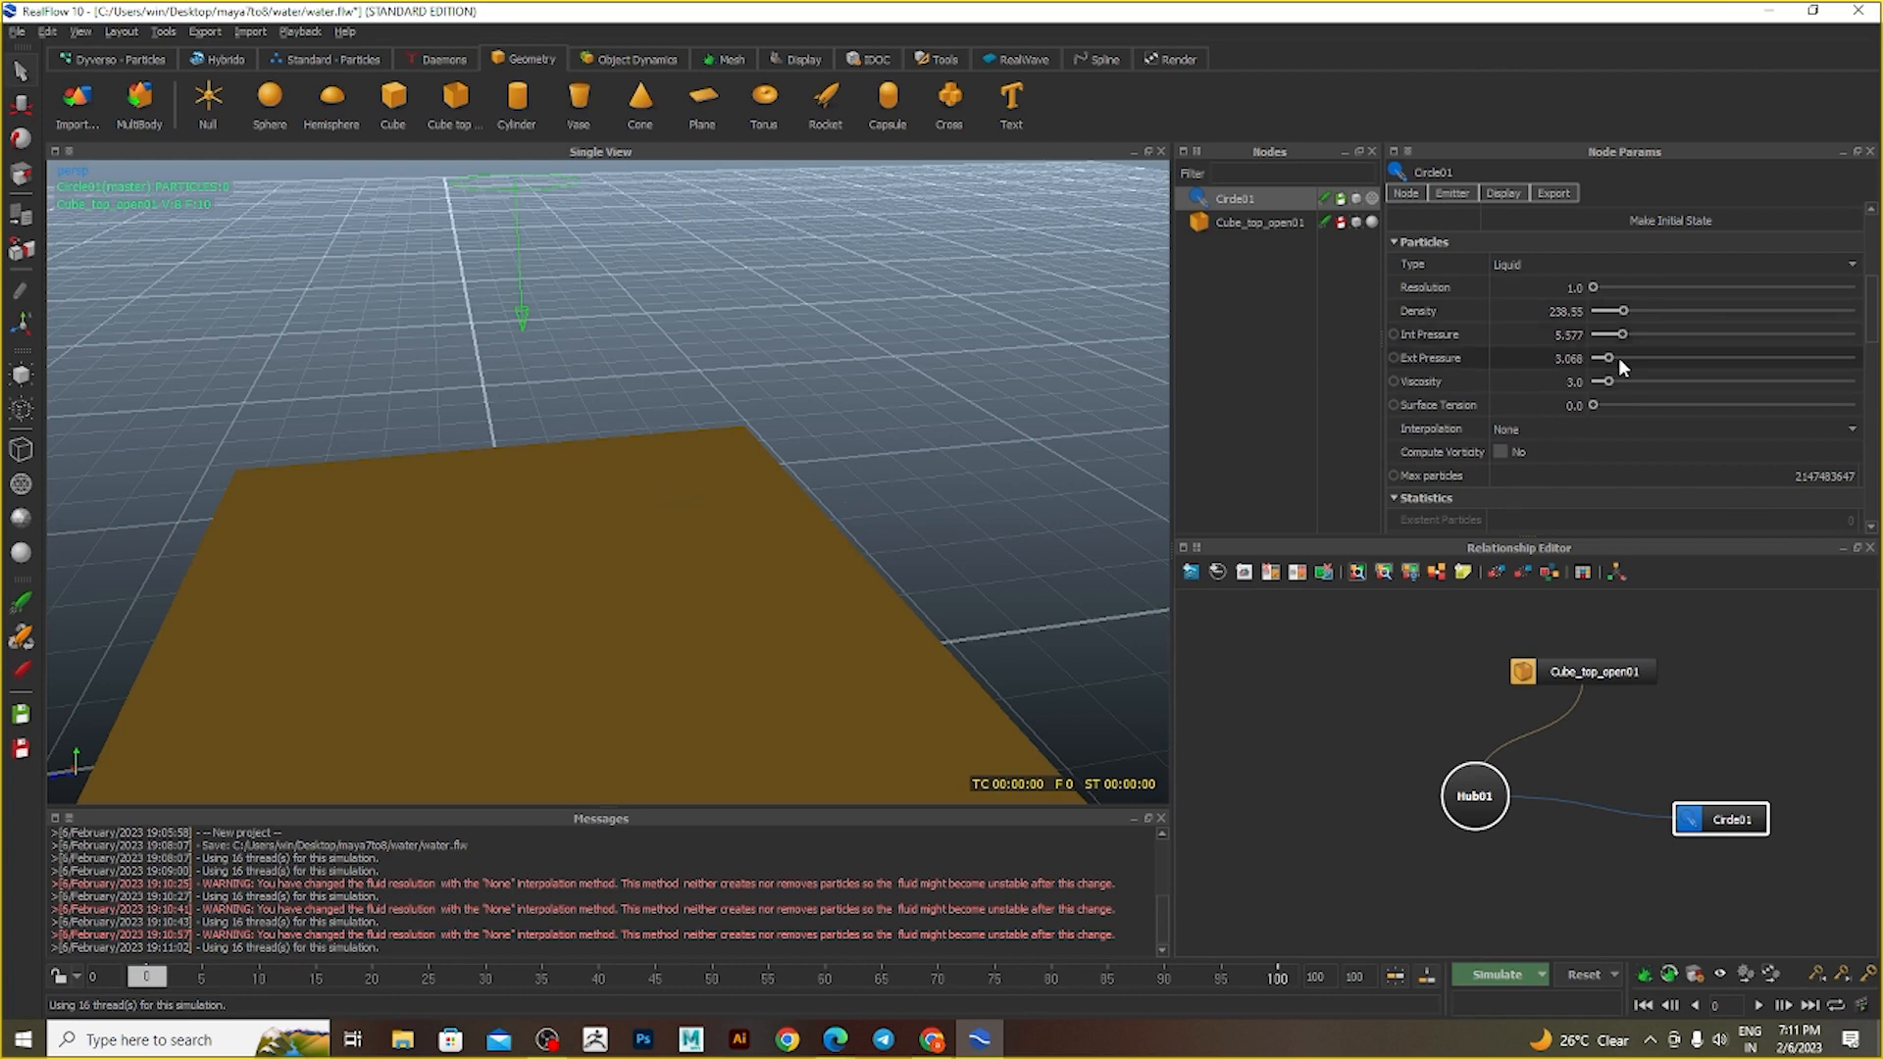
- Simulate the emitter with the raised pressures, examine the stream from a lower angle, and reset the simulation
left_click(1509, 974)
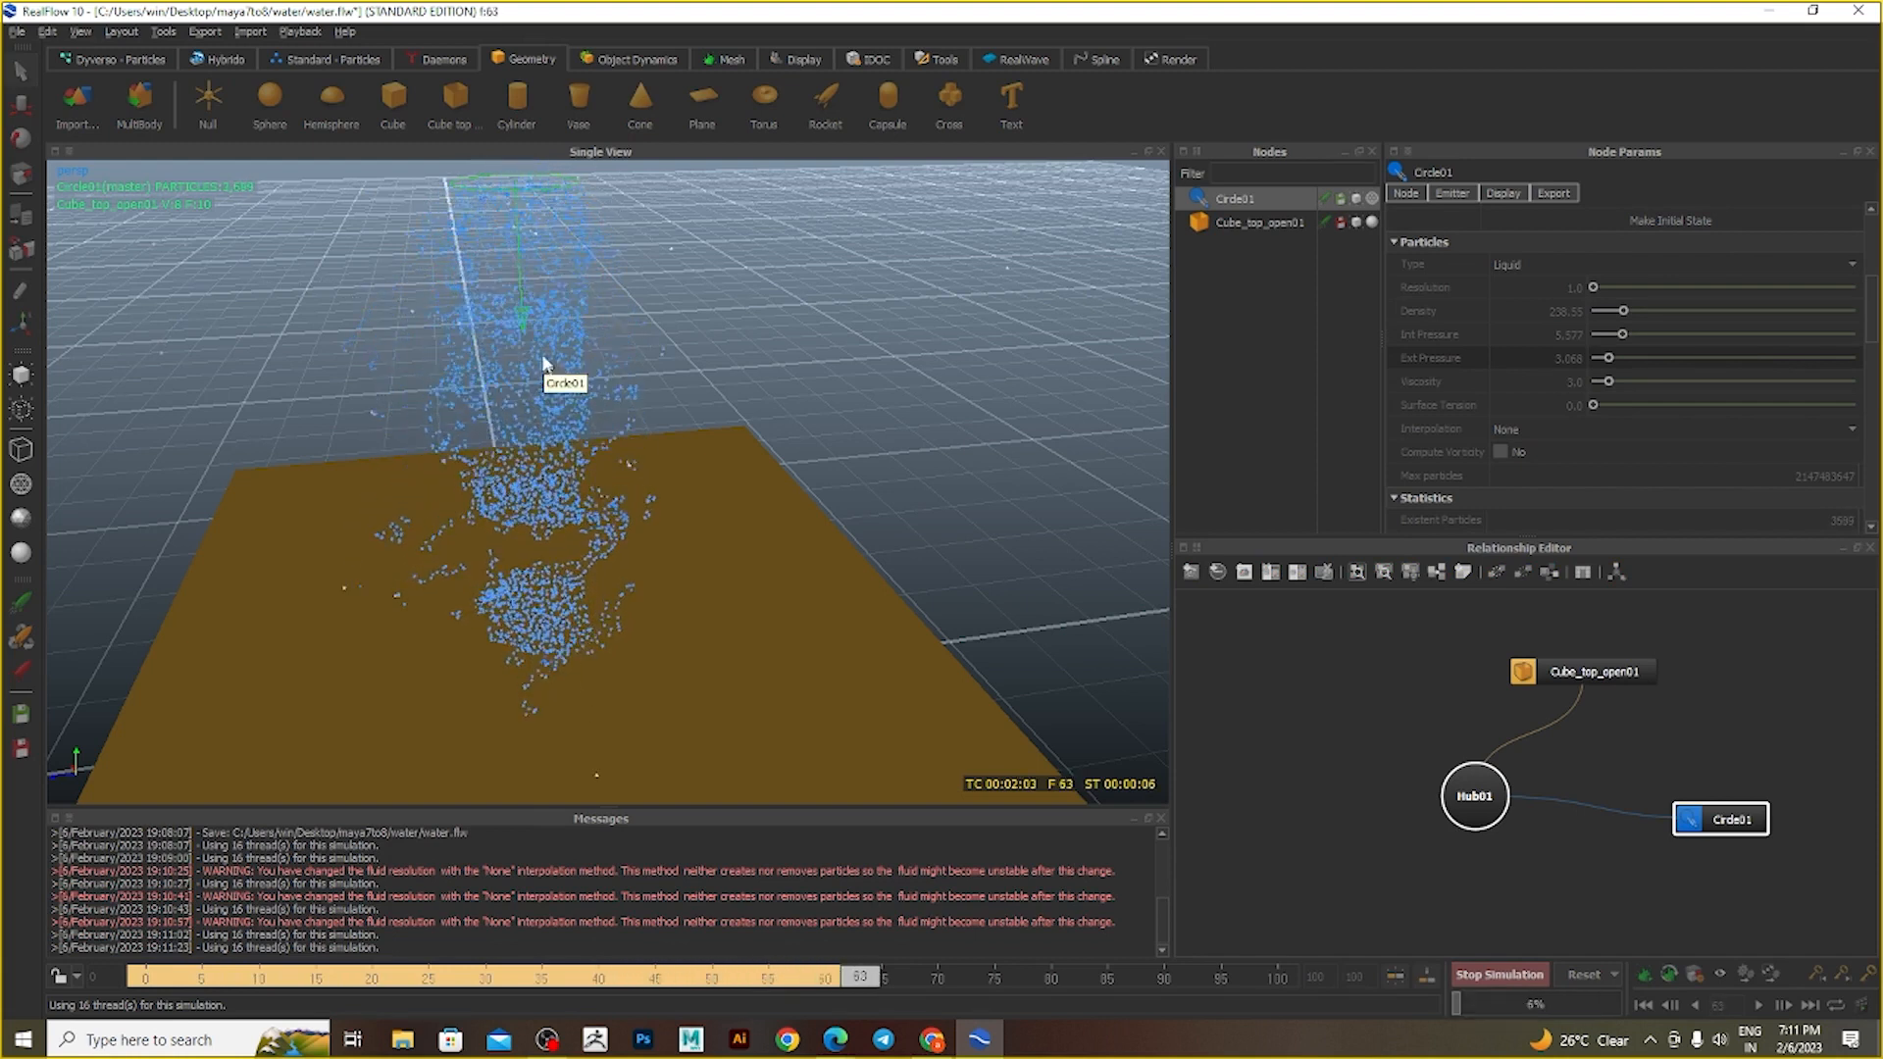
left_click_drag(543, 359, 525, 316, "alt")
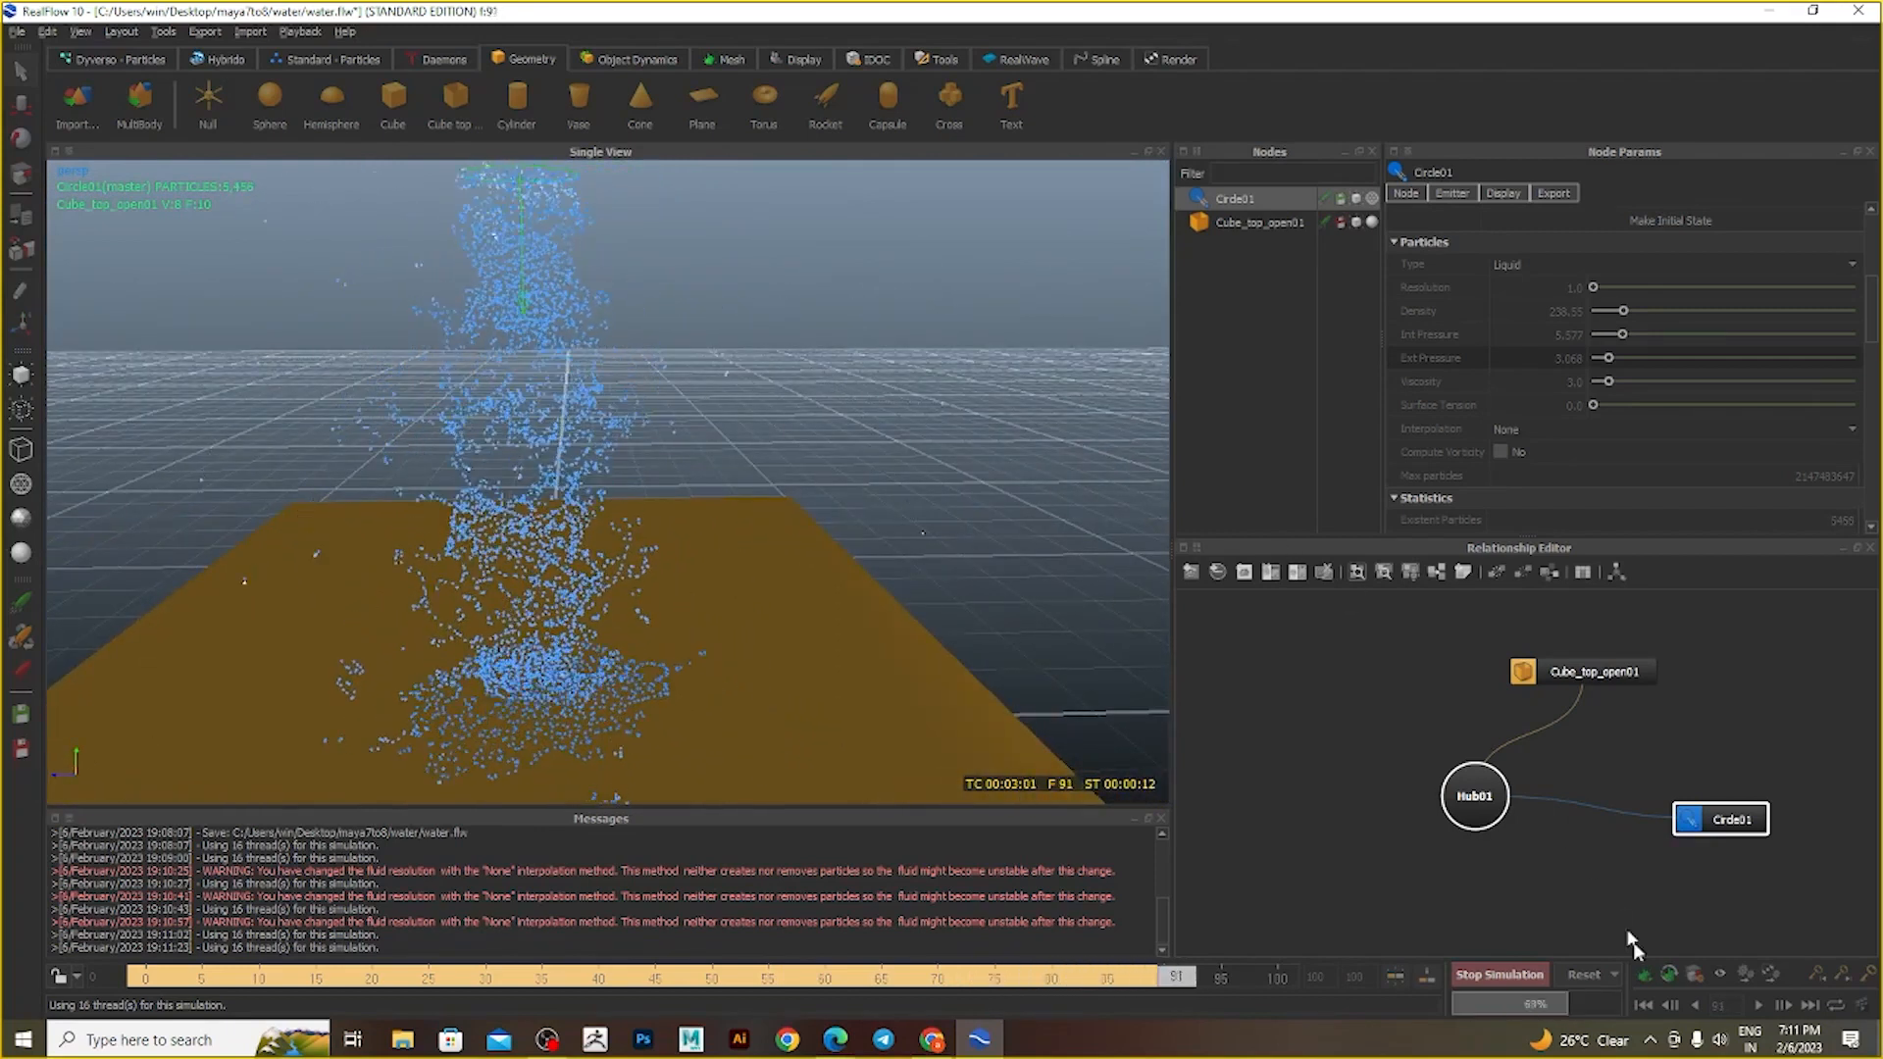
left_click(1544, 977)
left_click(1584, 975)
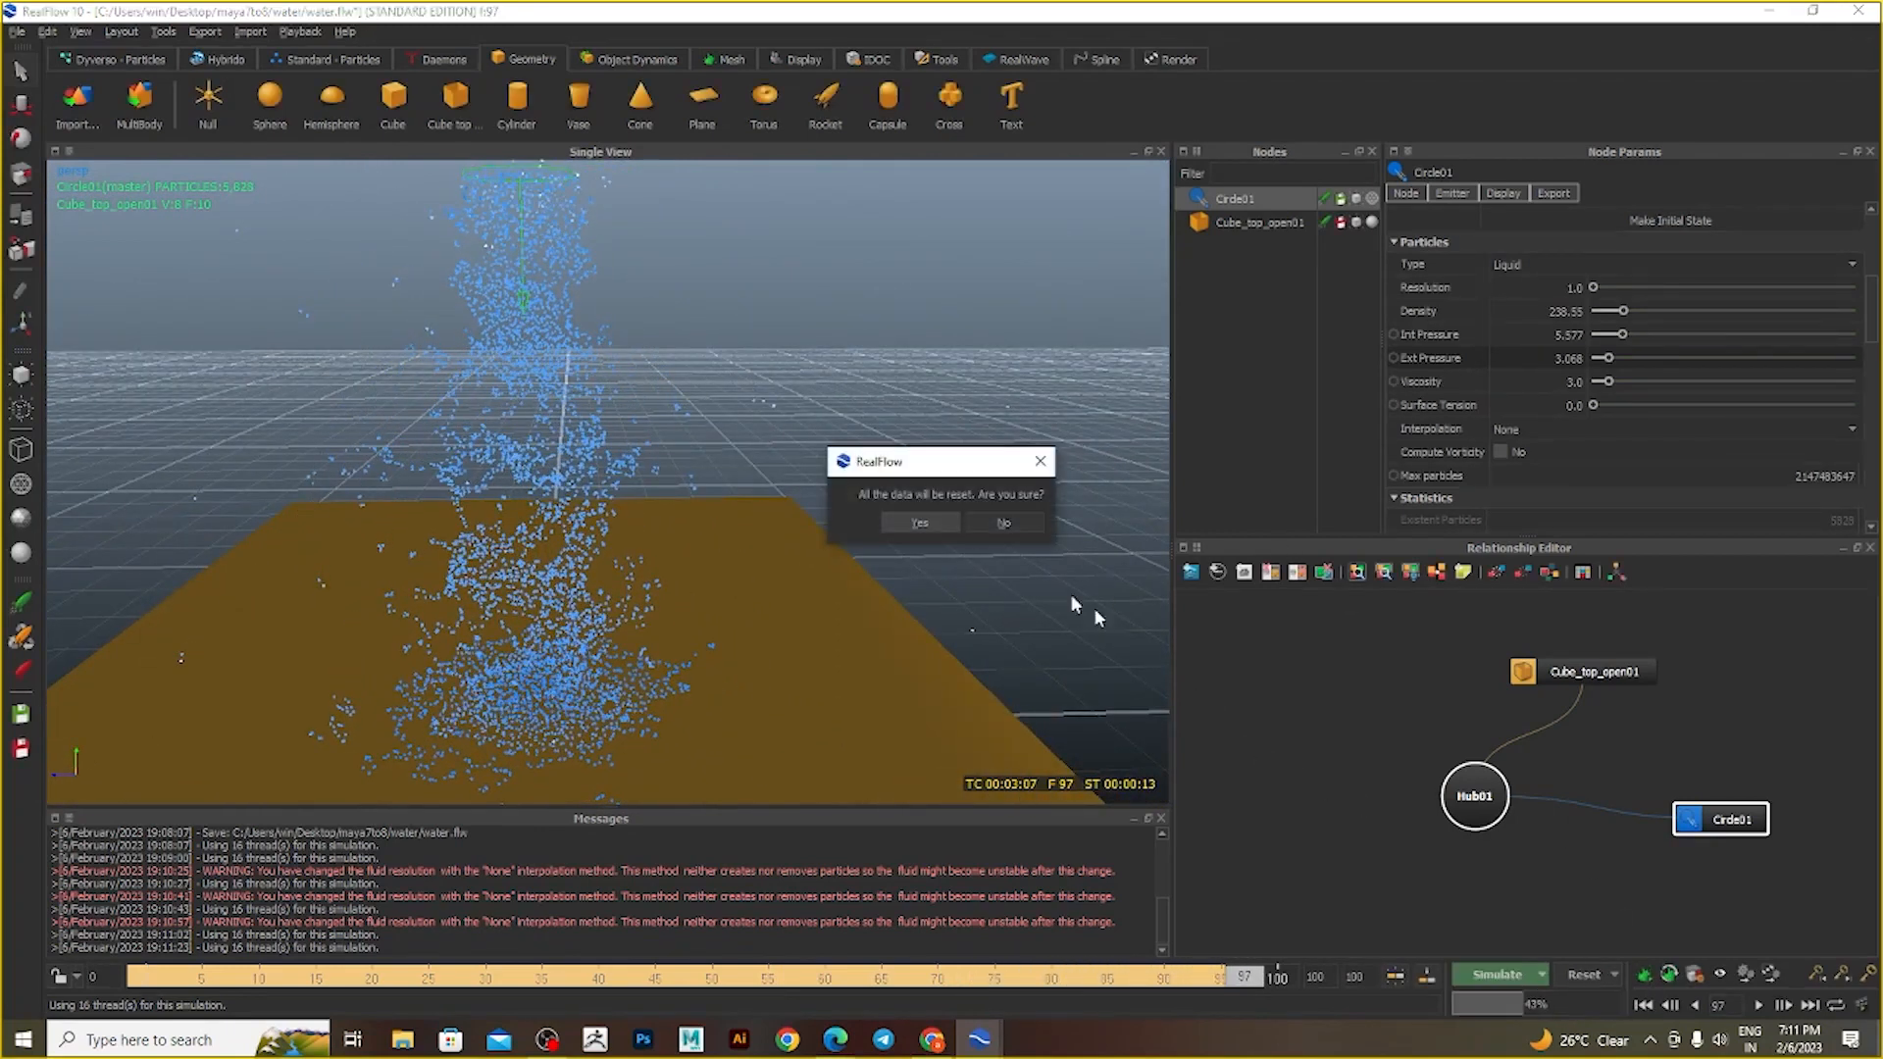
left_click(912, 522)
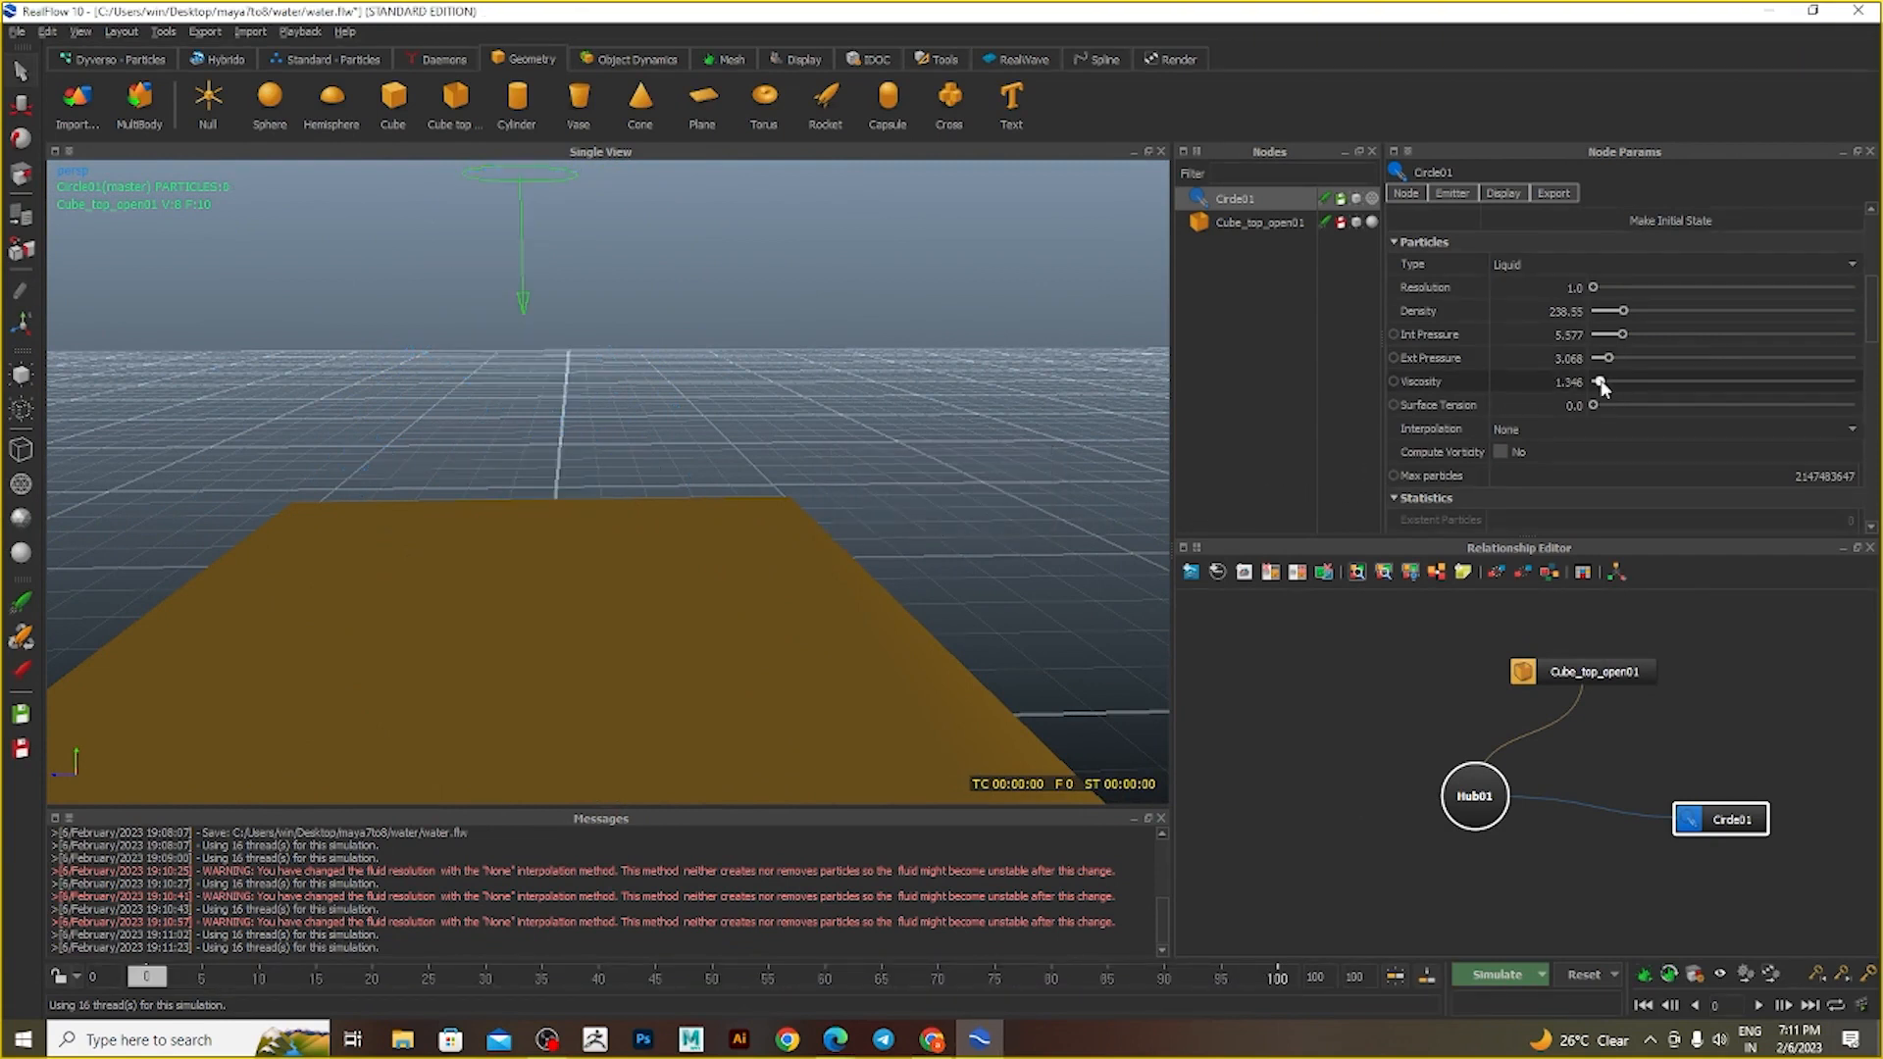
- Lower the emitter's viscosity to about 0.962 and external pressure to about 1.154, and simulate the result
left_click_drag(1610, 383, 1599, 361)
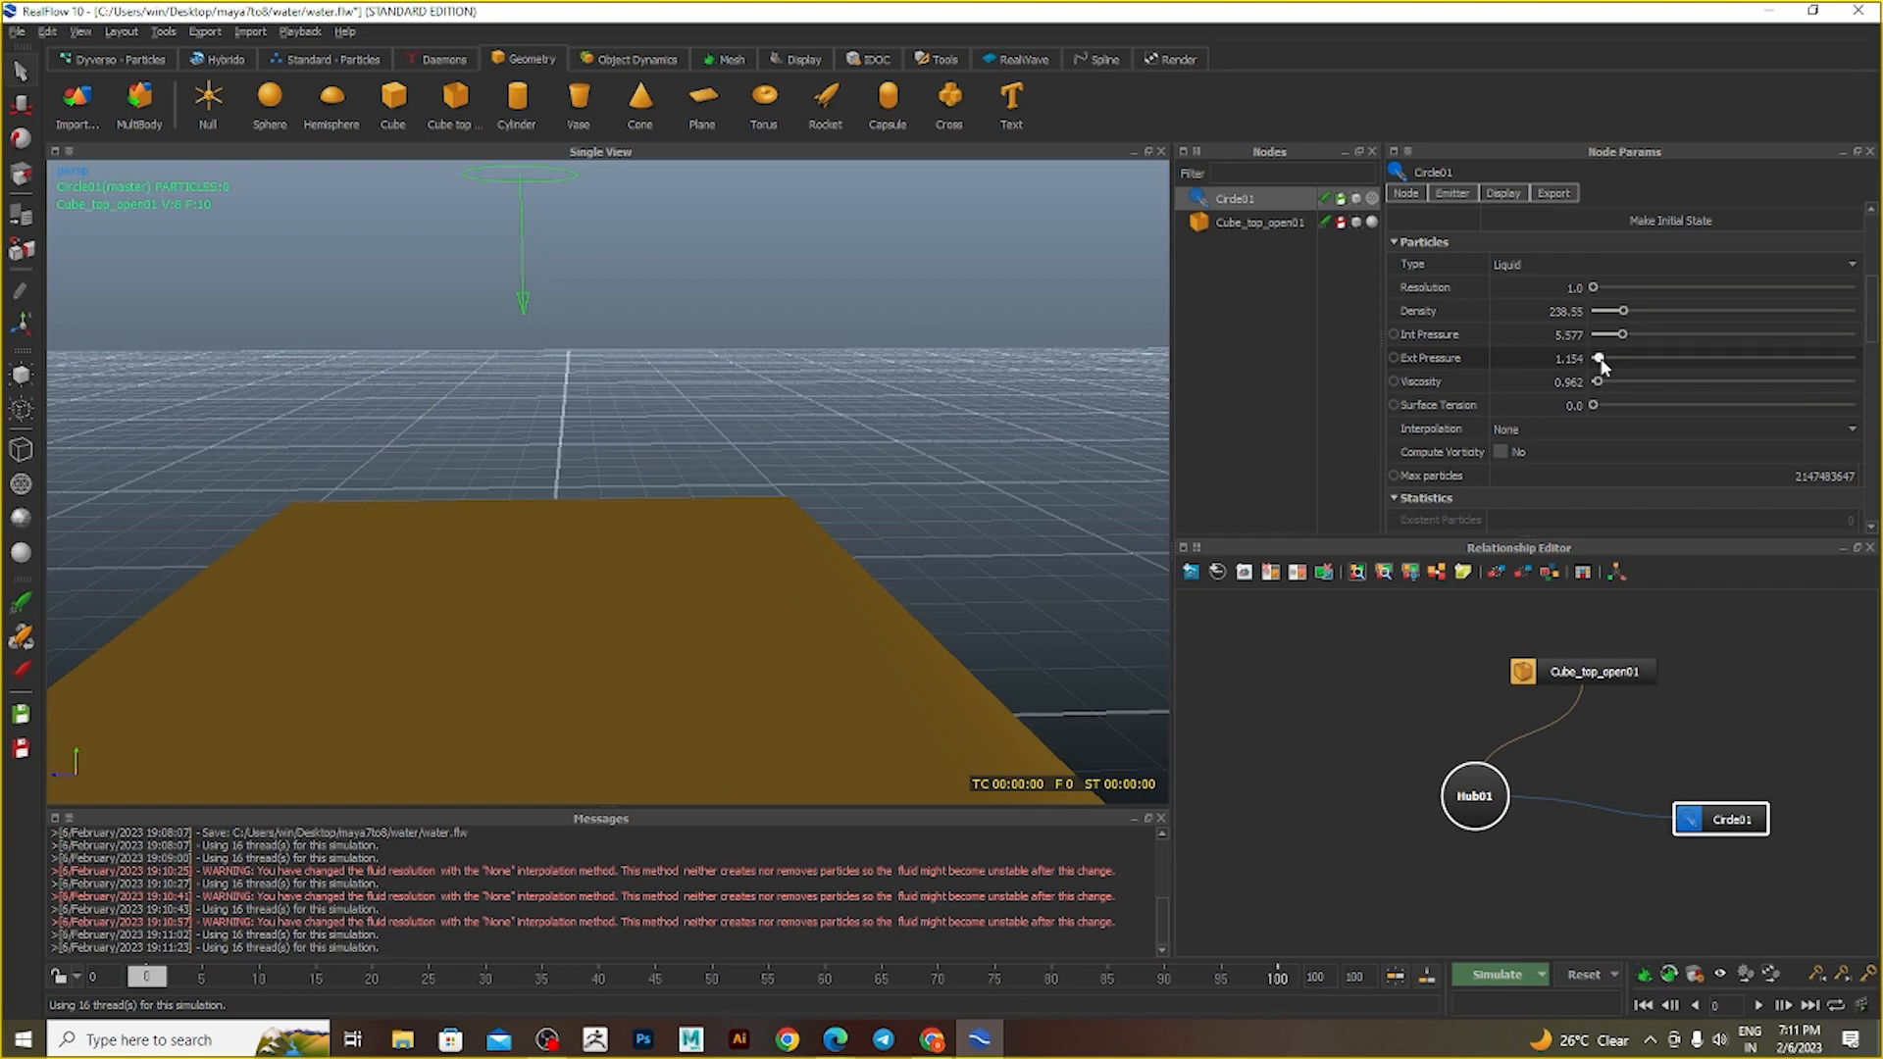
left_click(1495, 973)
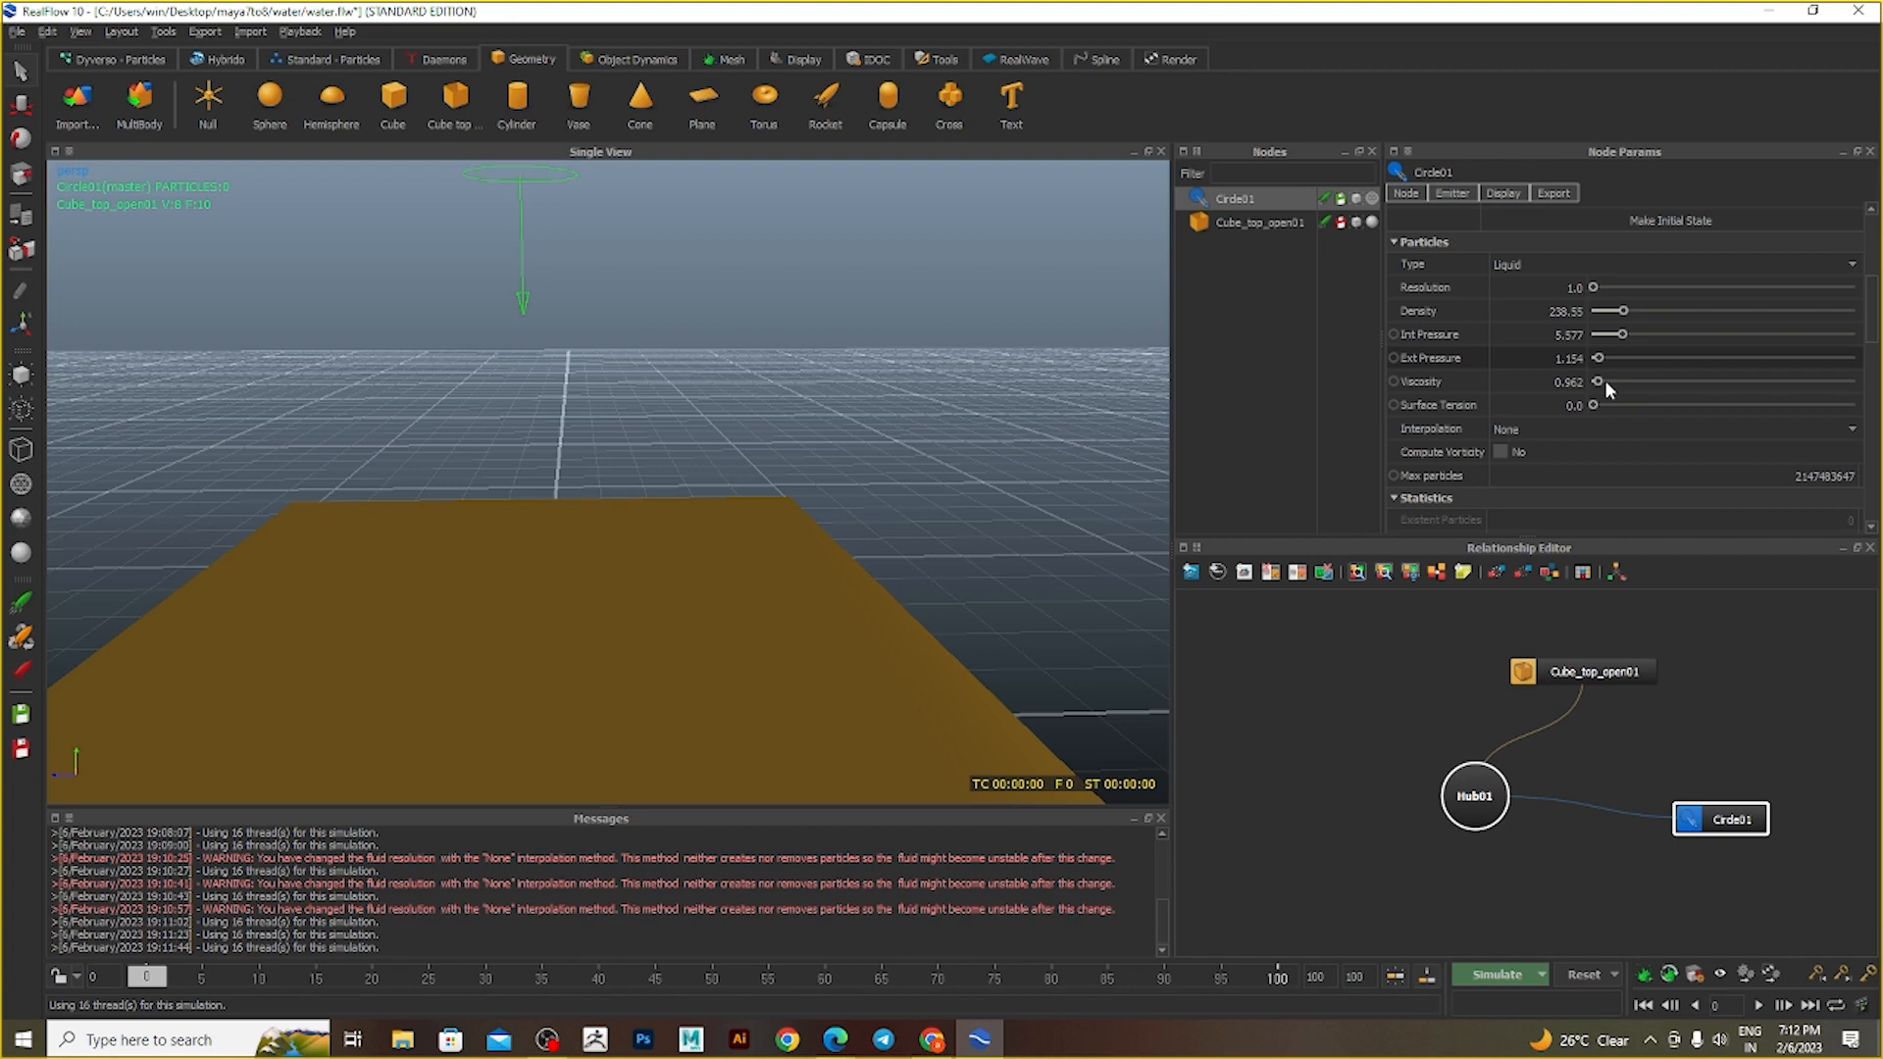
- Raise the emitter's viscosity to about 18.772 and simulate the stream falling into the tray
double_click(1567, 381)
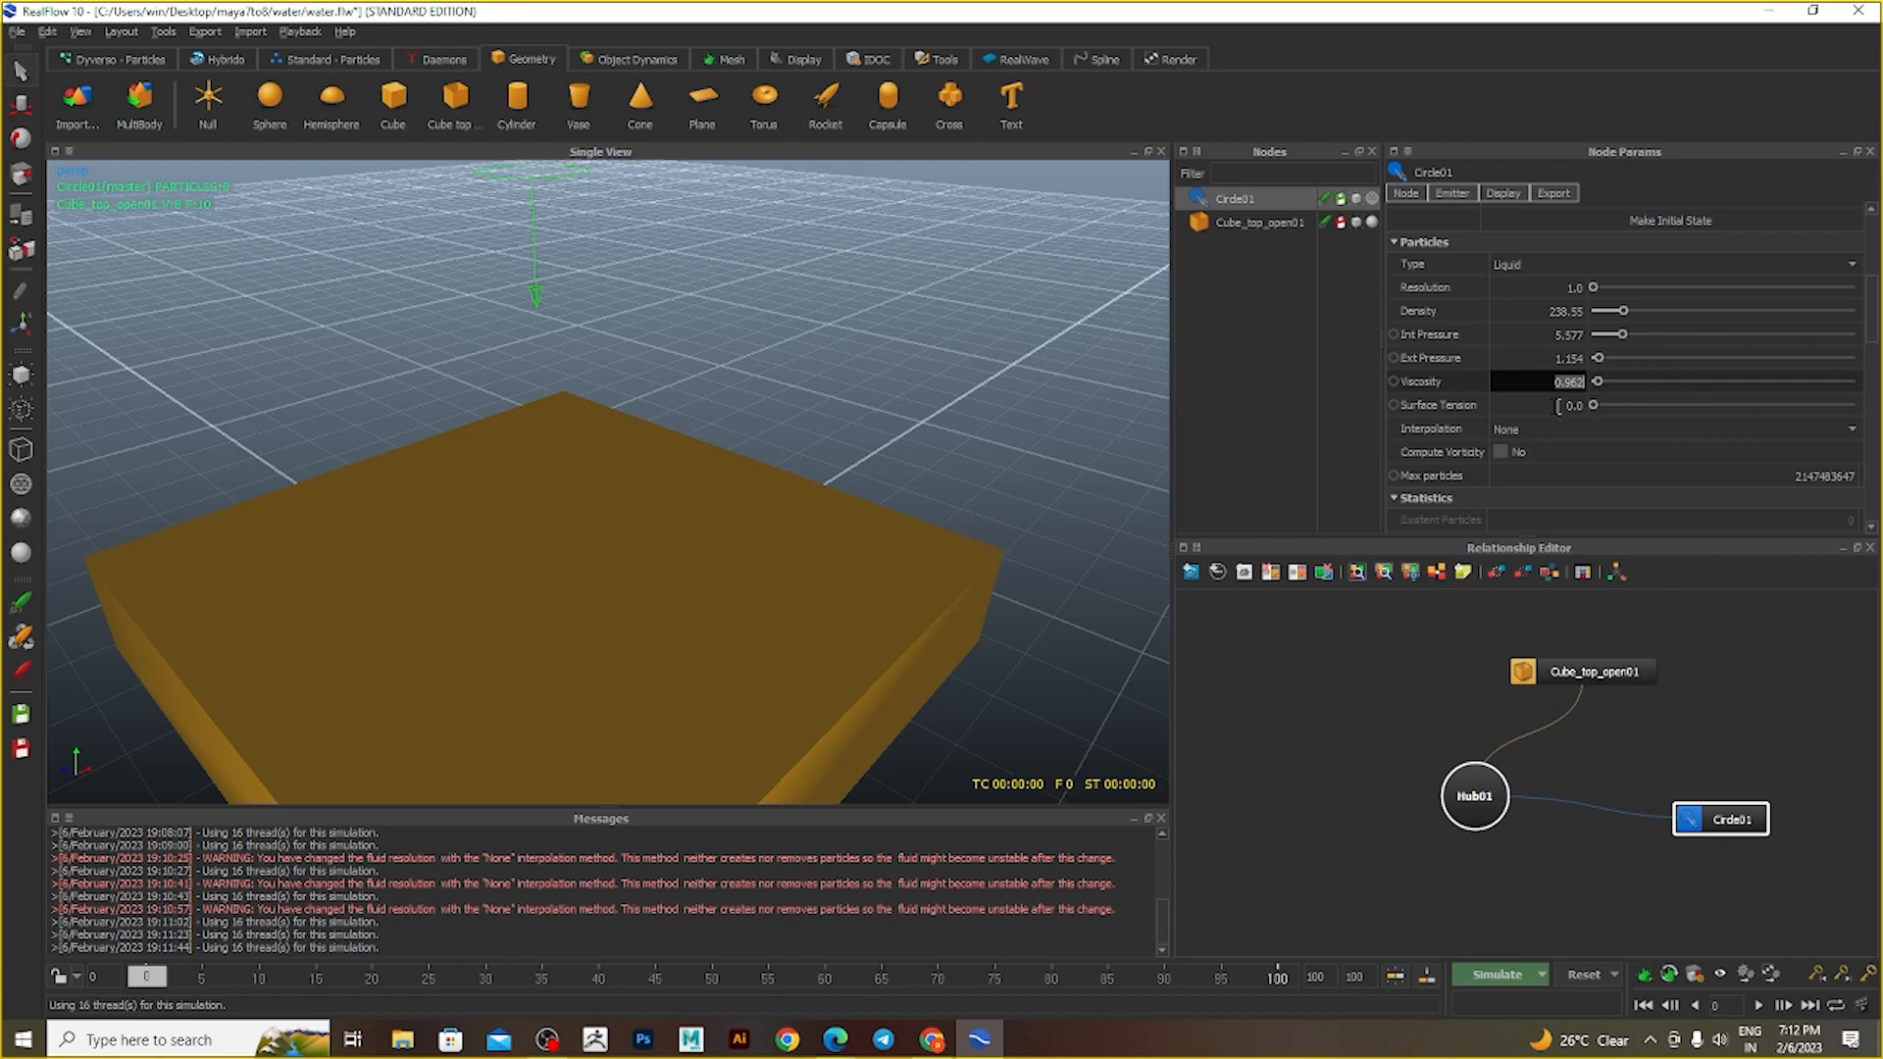
key("Tab")
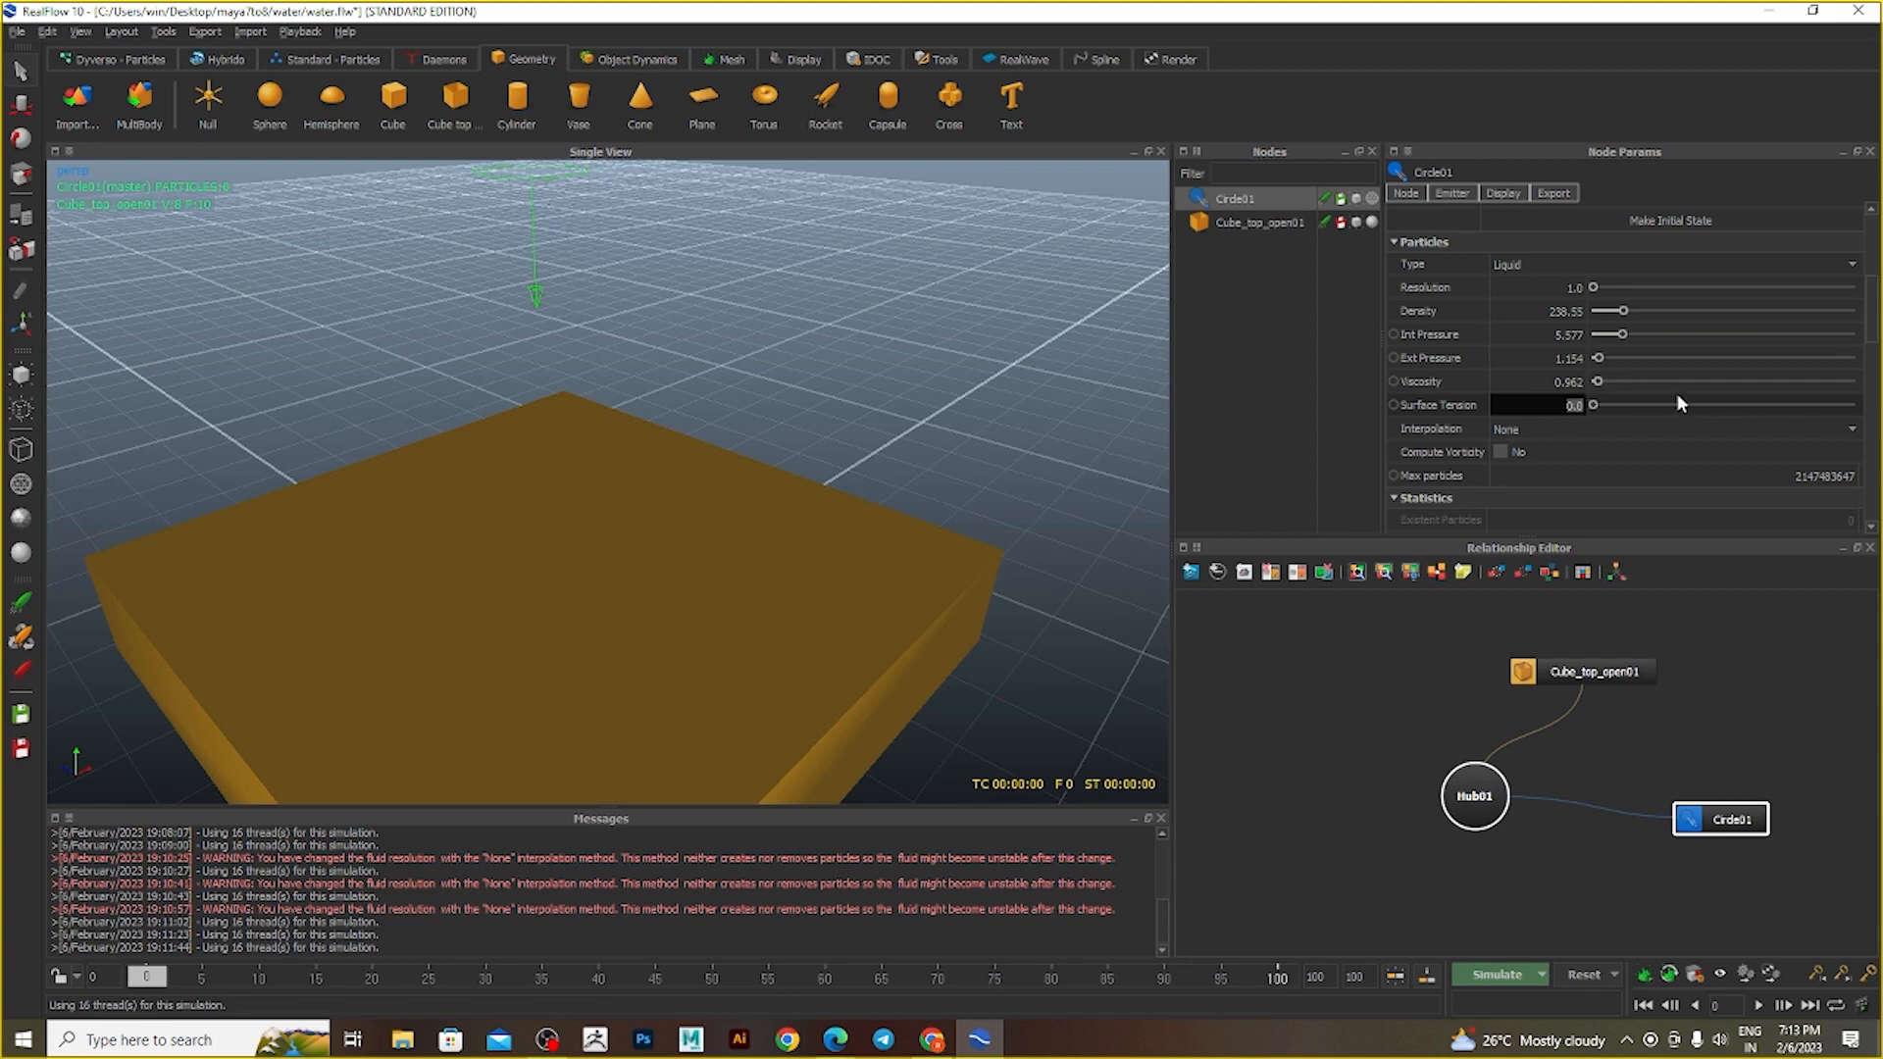
left_click_drag(1598, 381, 1690, 384)
left_click(1498, 975)
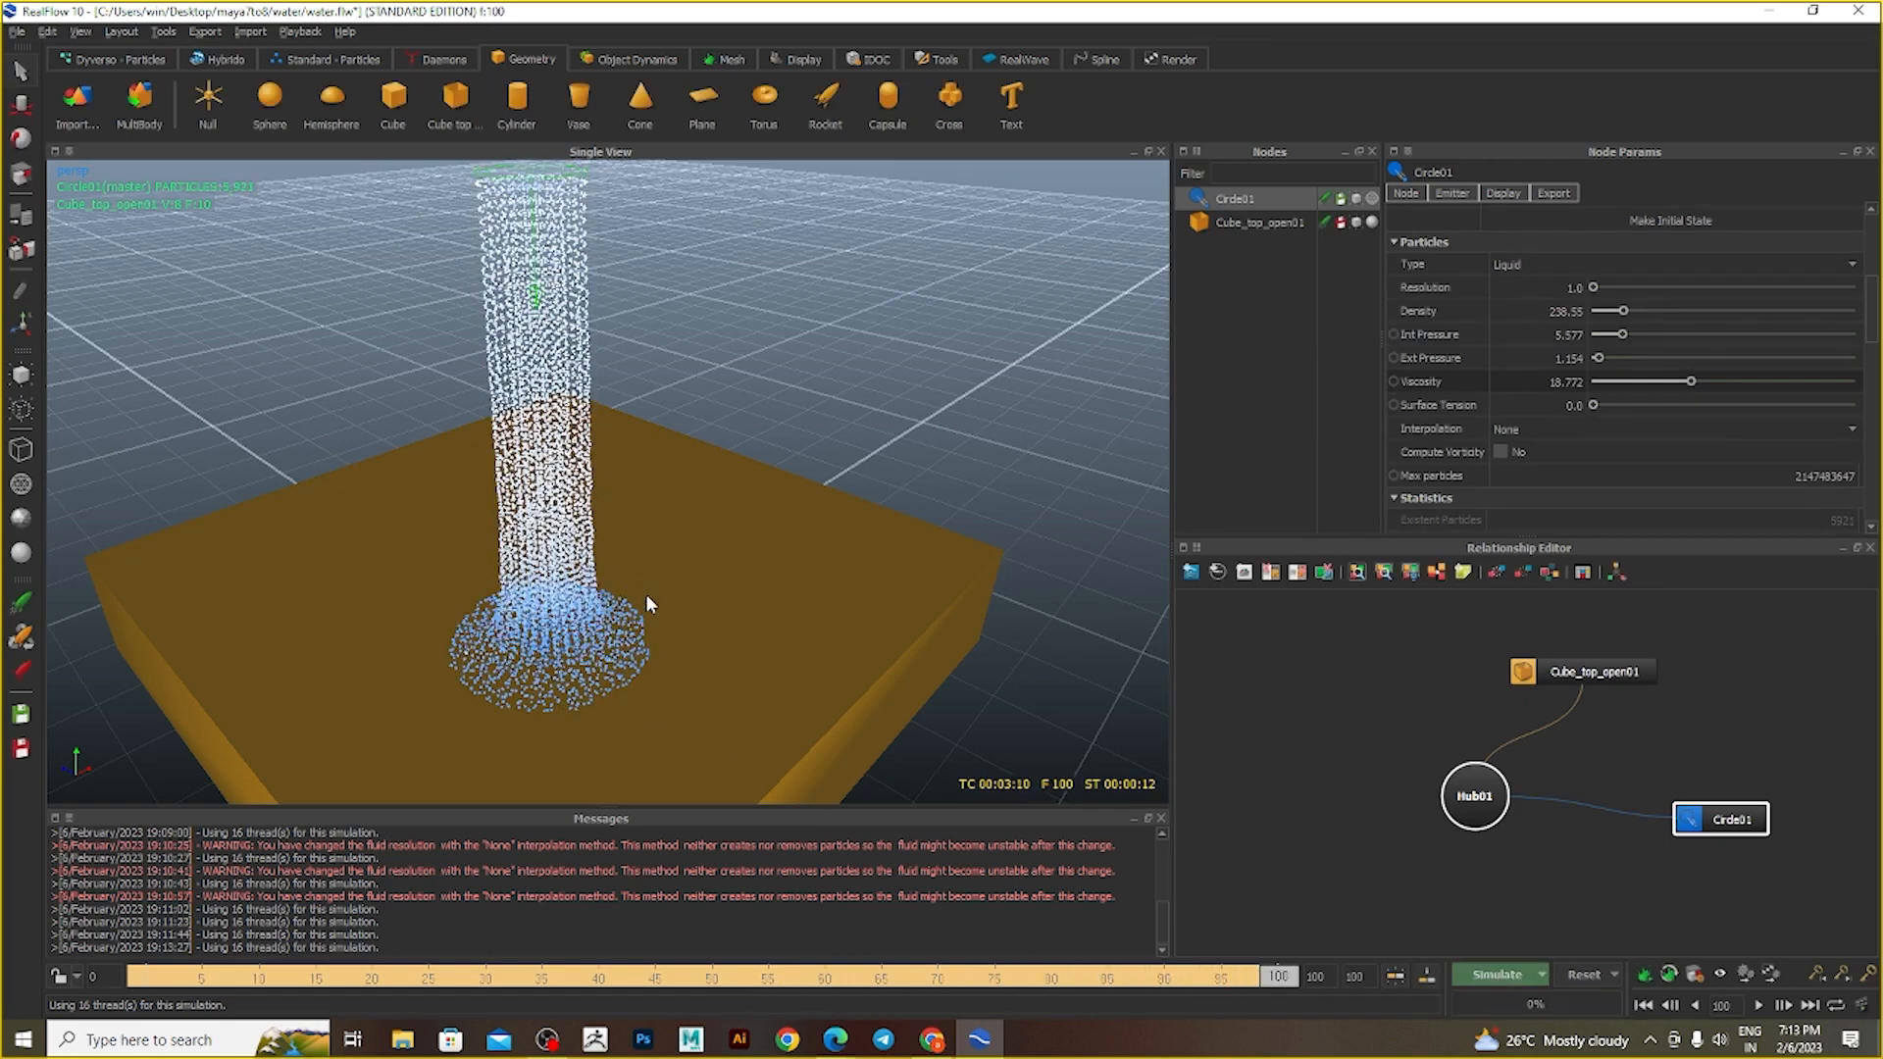
left_click_drag(645, 593, 687, 537, "alt")
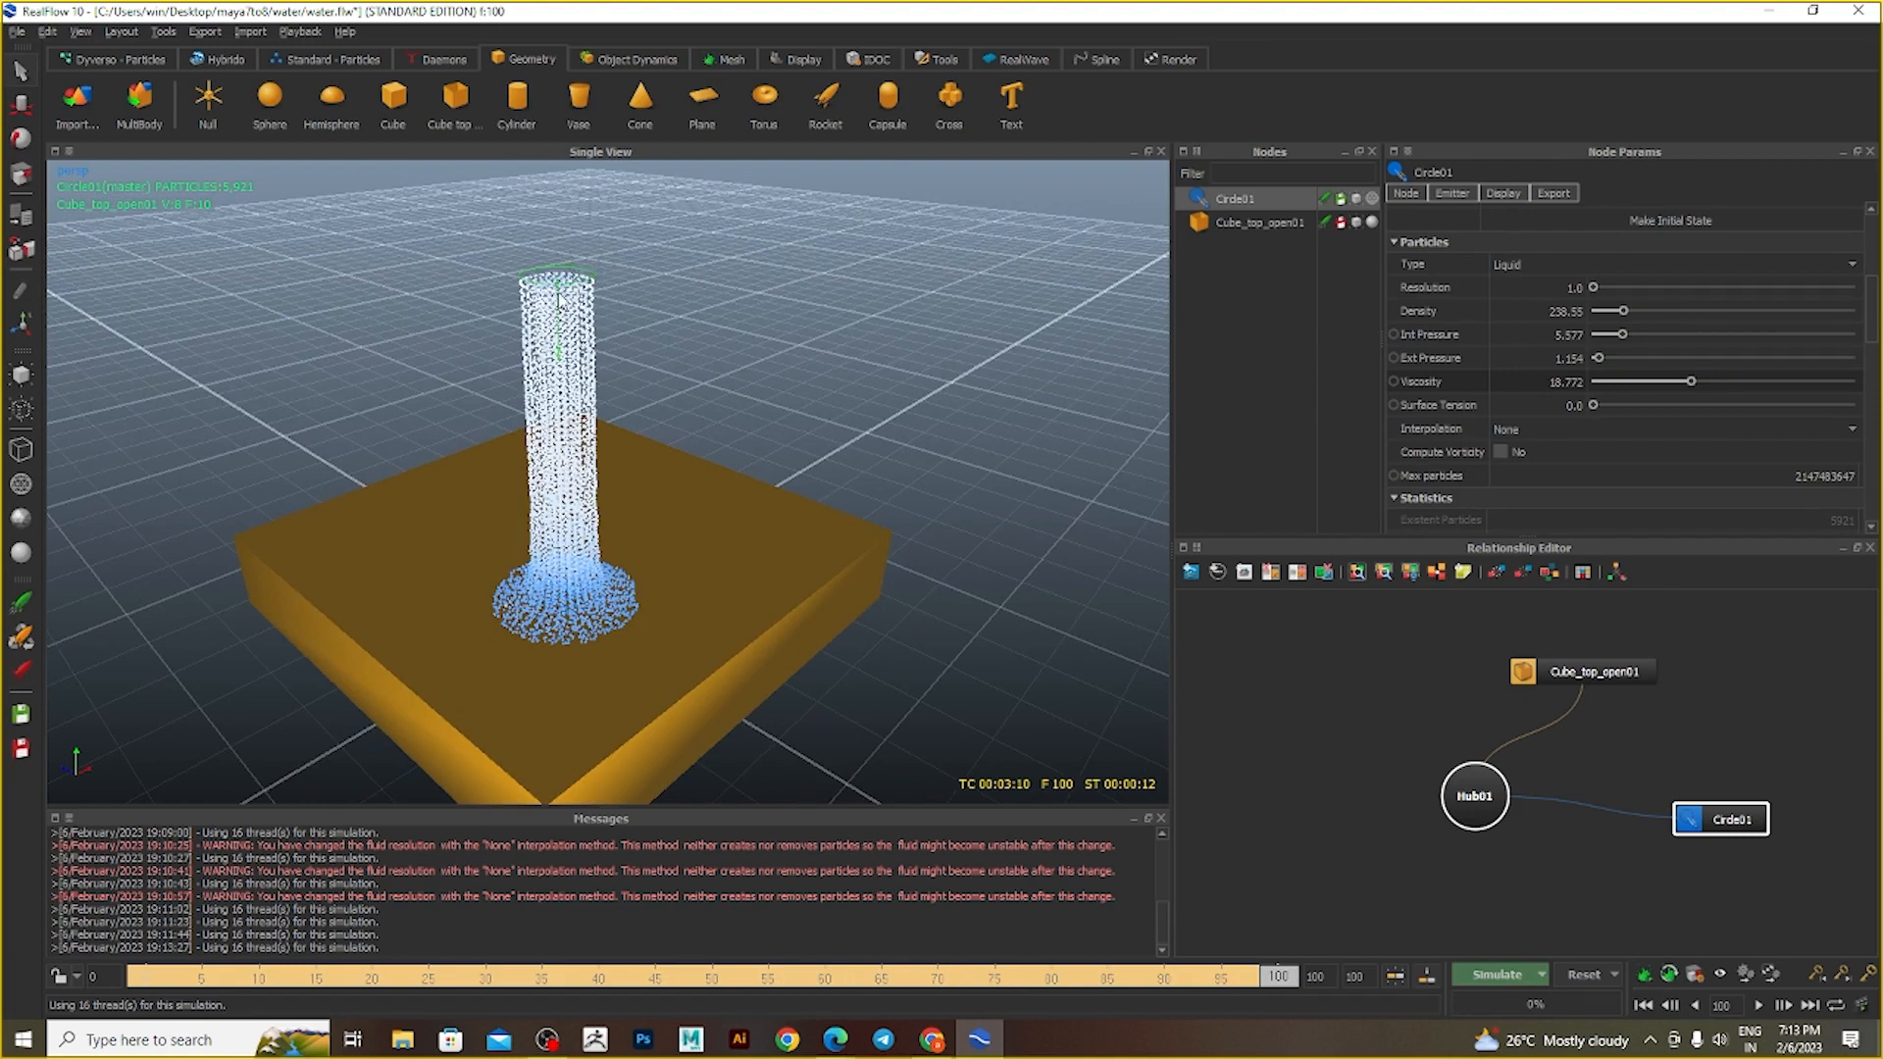
- Lower the circle emitter to a Y position of about 2.39, return to frame 0, and reset the simulation data
key("w")
left_click_drag(559, 232, 575, 444)
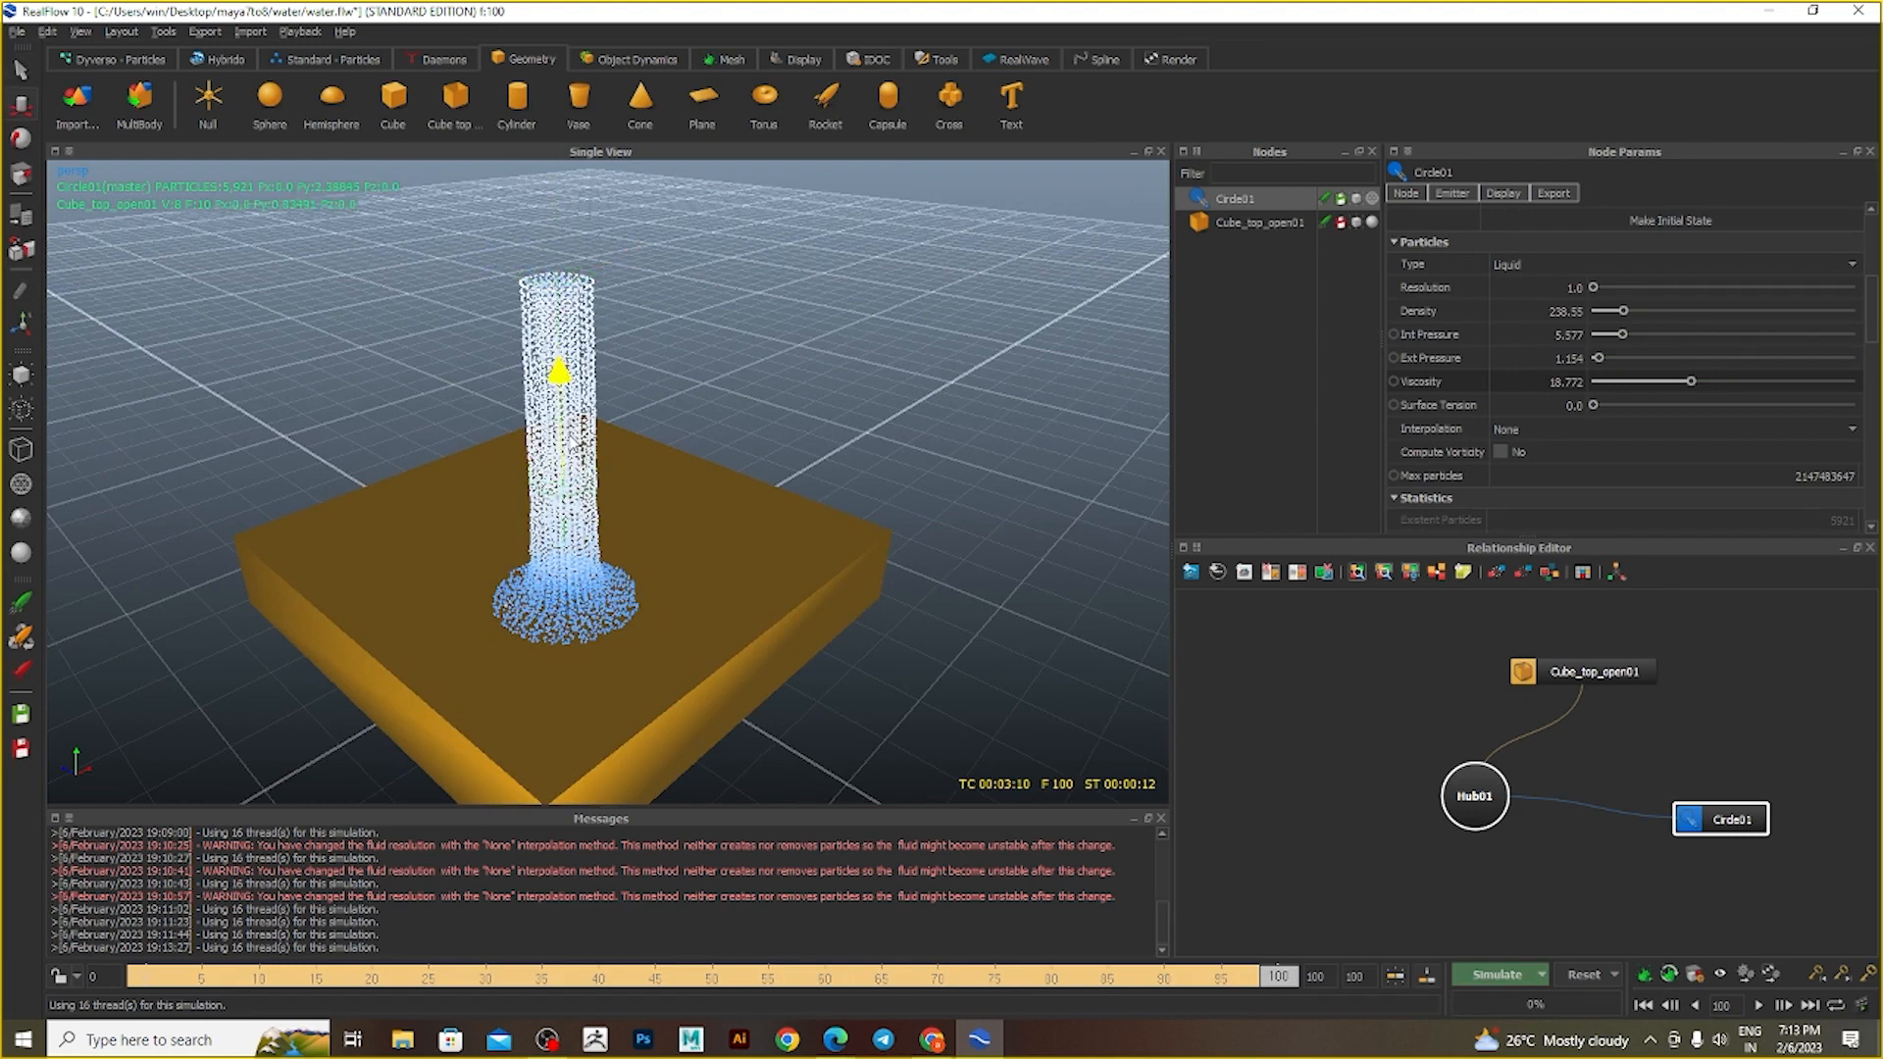
left_click_drag(677, 977, 108, 973)
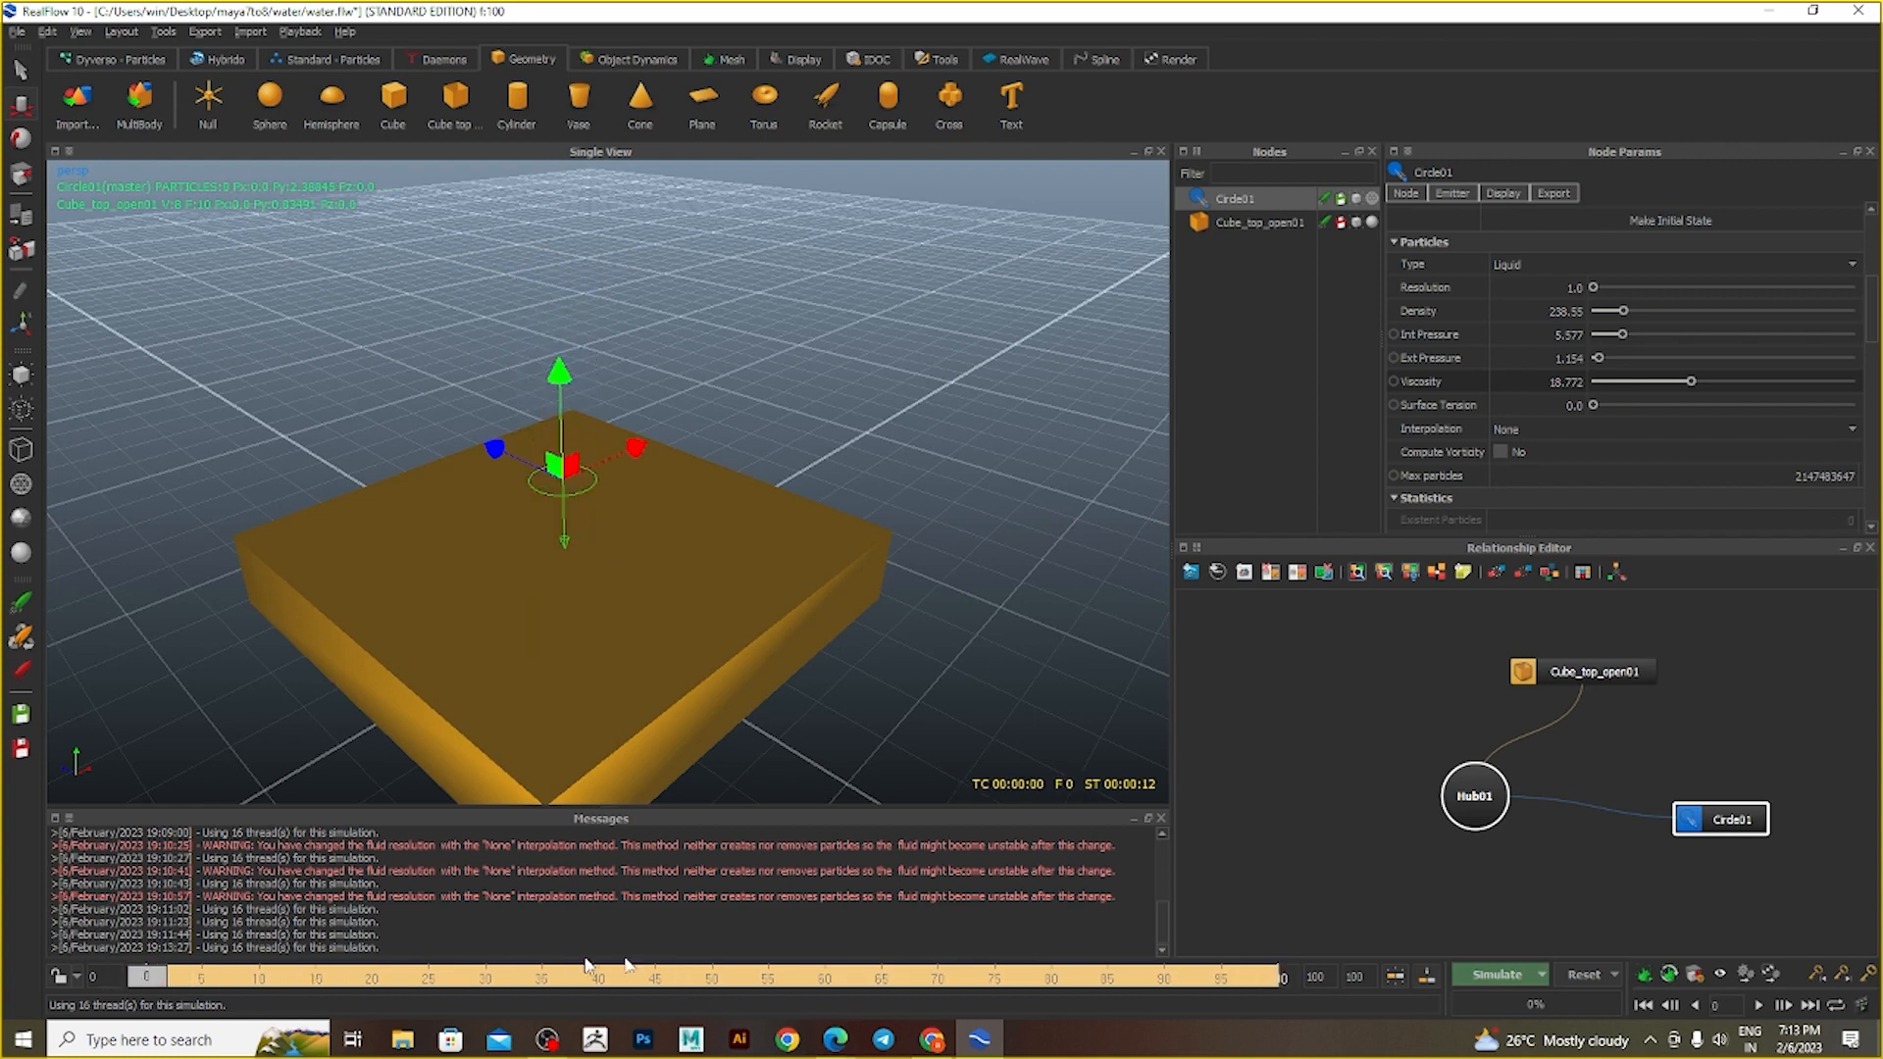
left_click(1586, 975)
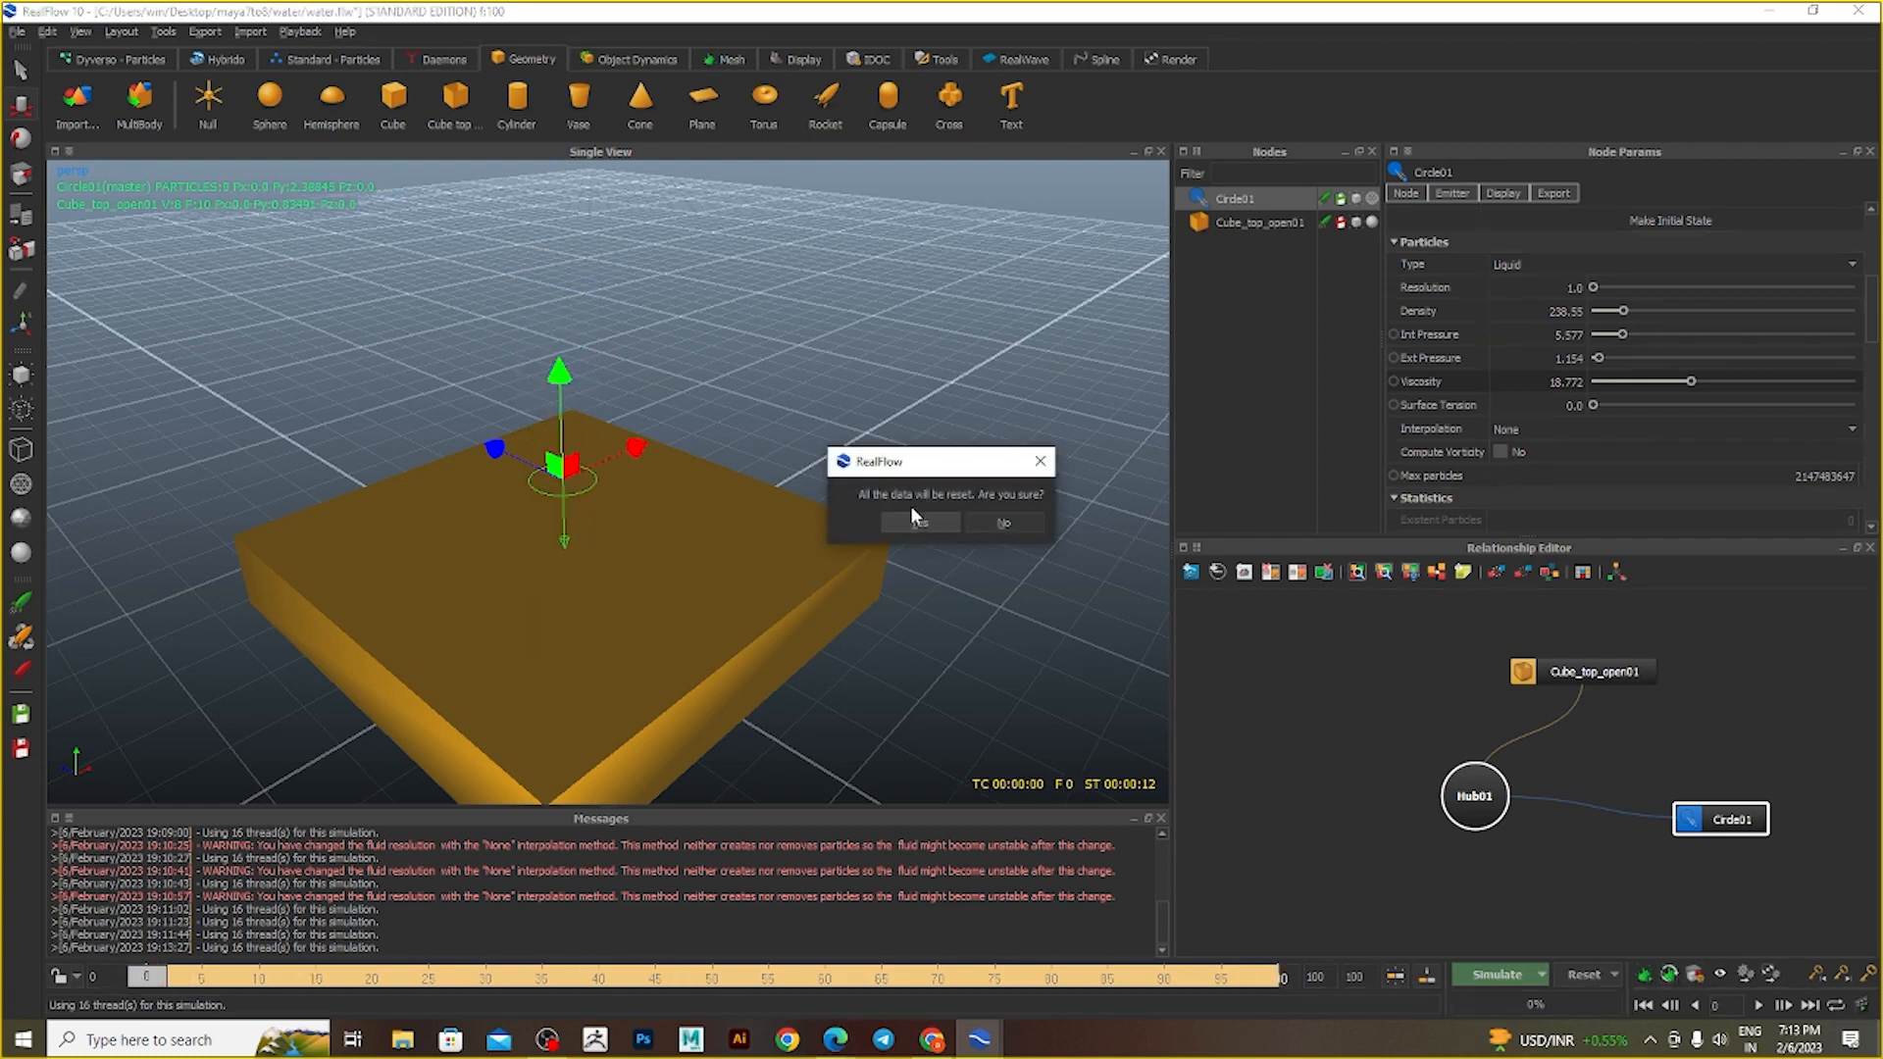
left_click(919, 521)
- Simulate the emitter from its lowered height, stop the simulation, and reset its data
left_click(1509, 968)
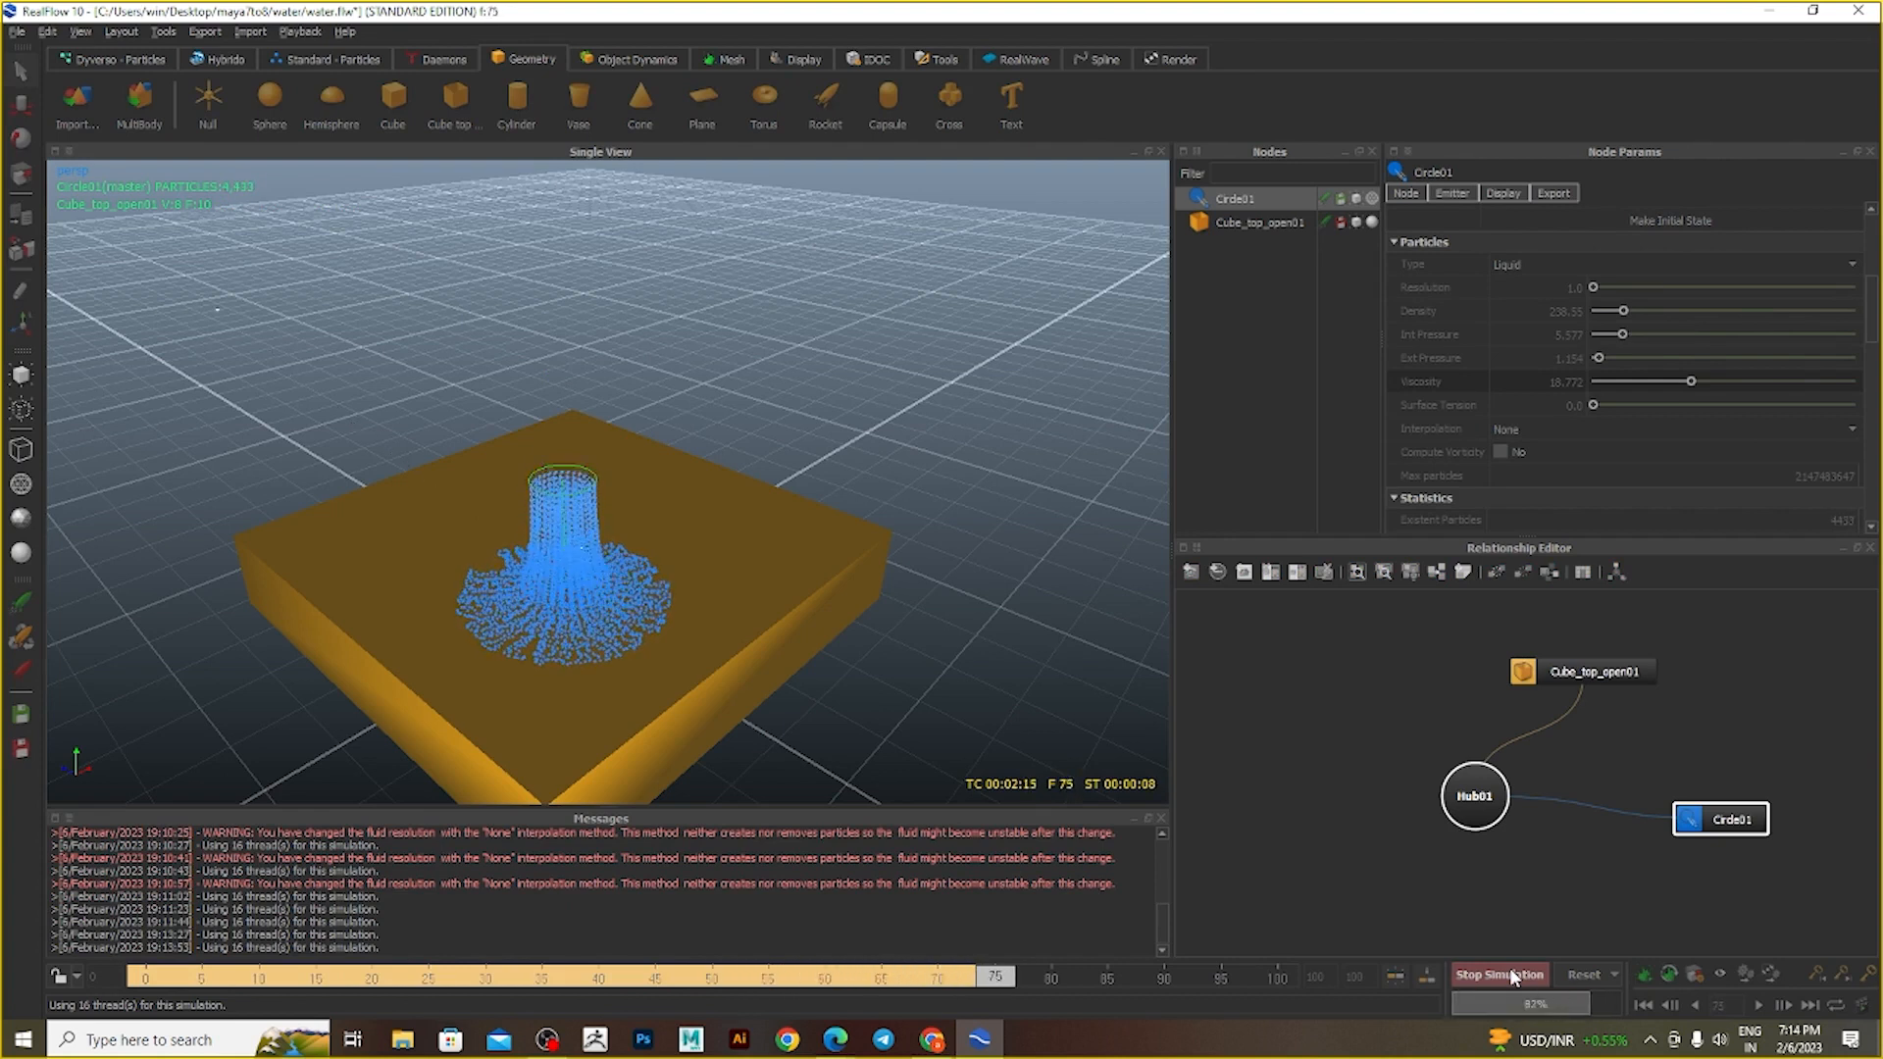
left_click(1510, 968)
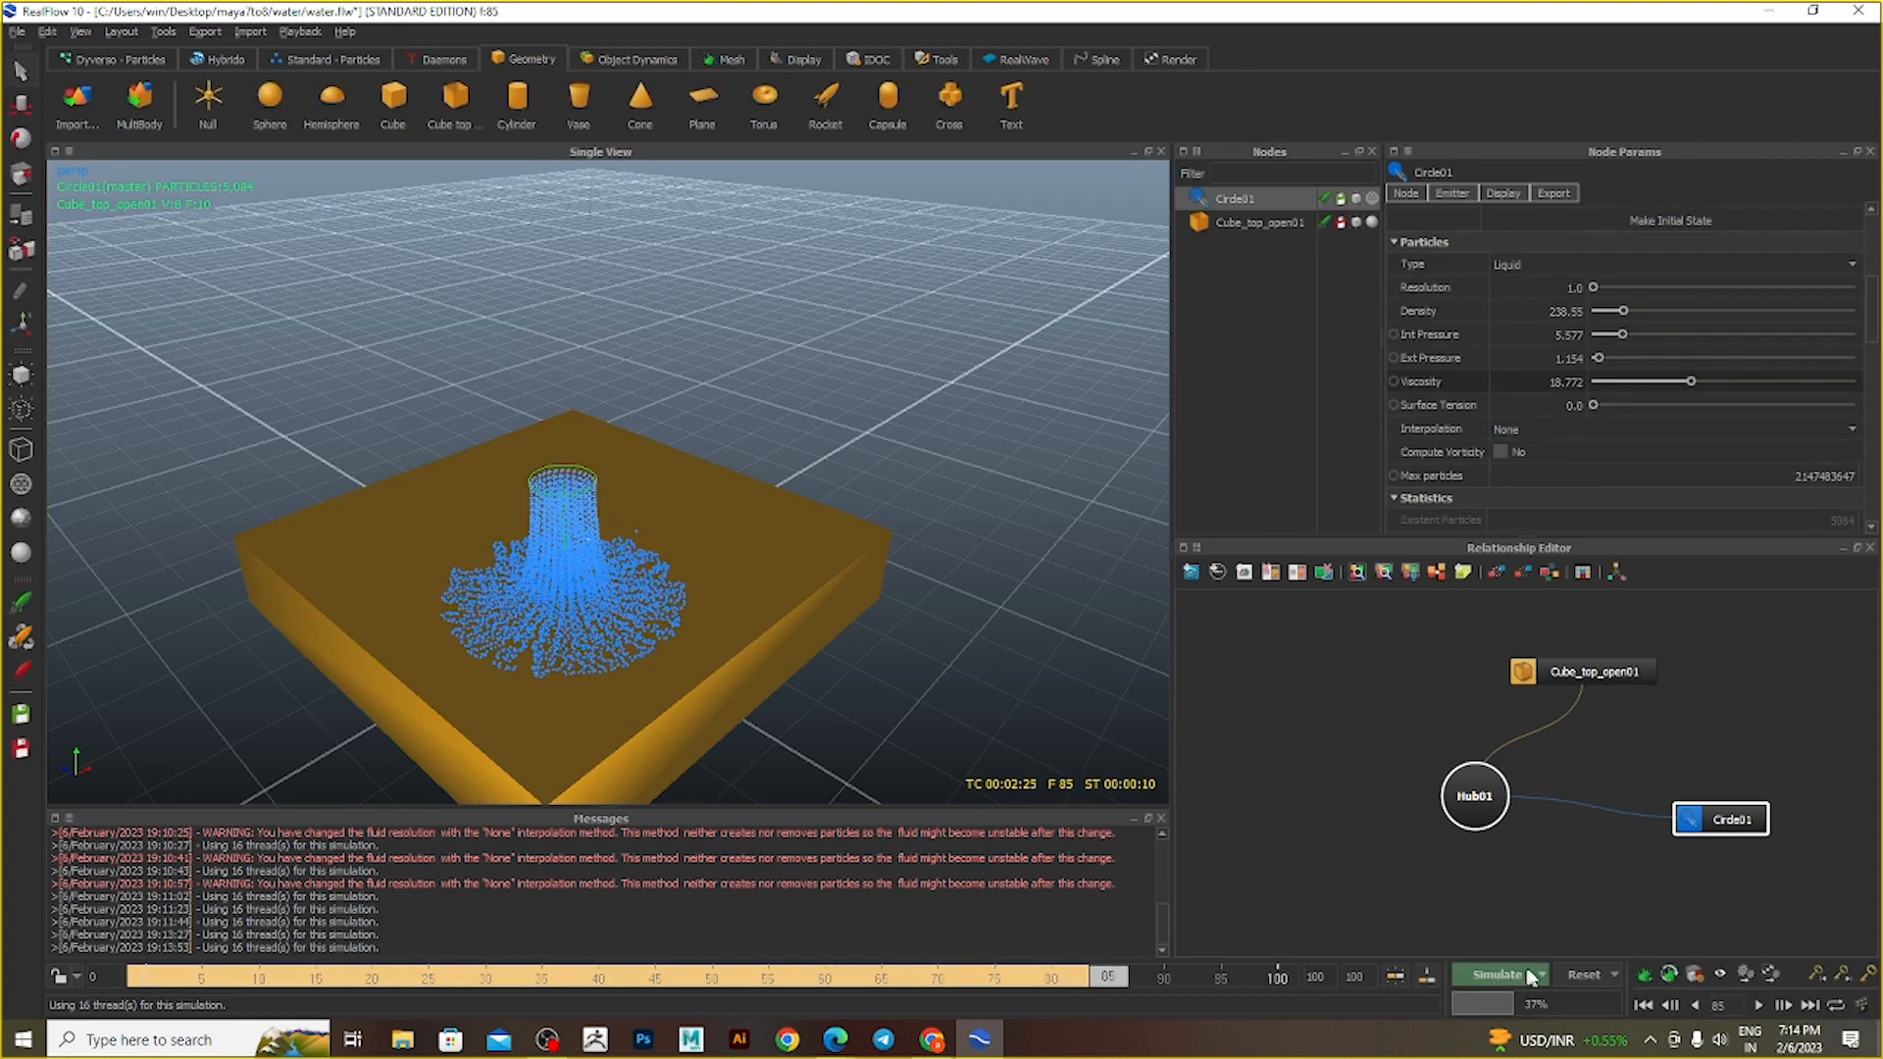
left_click(1580, 976)
left_click(939, 514)
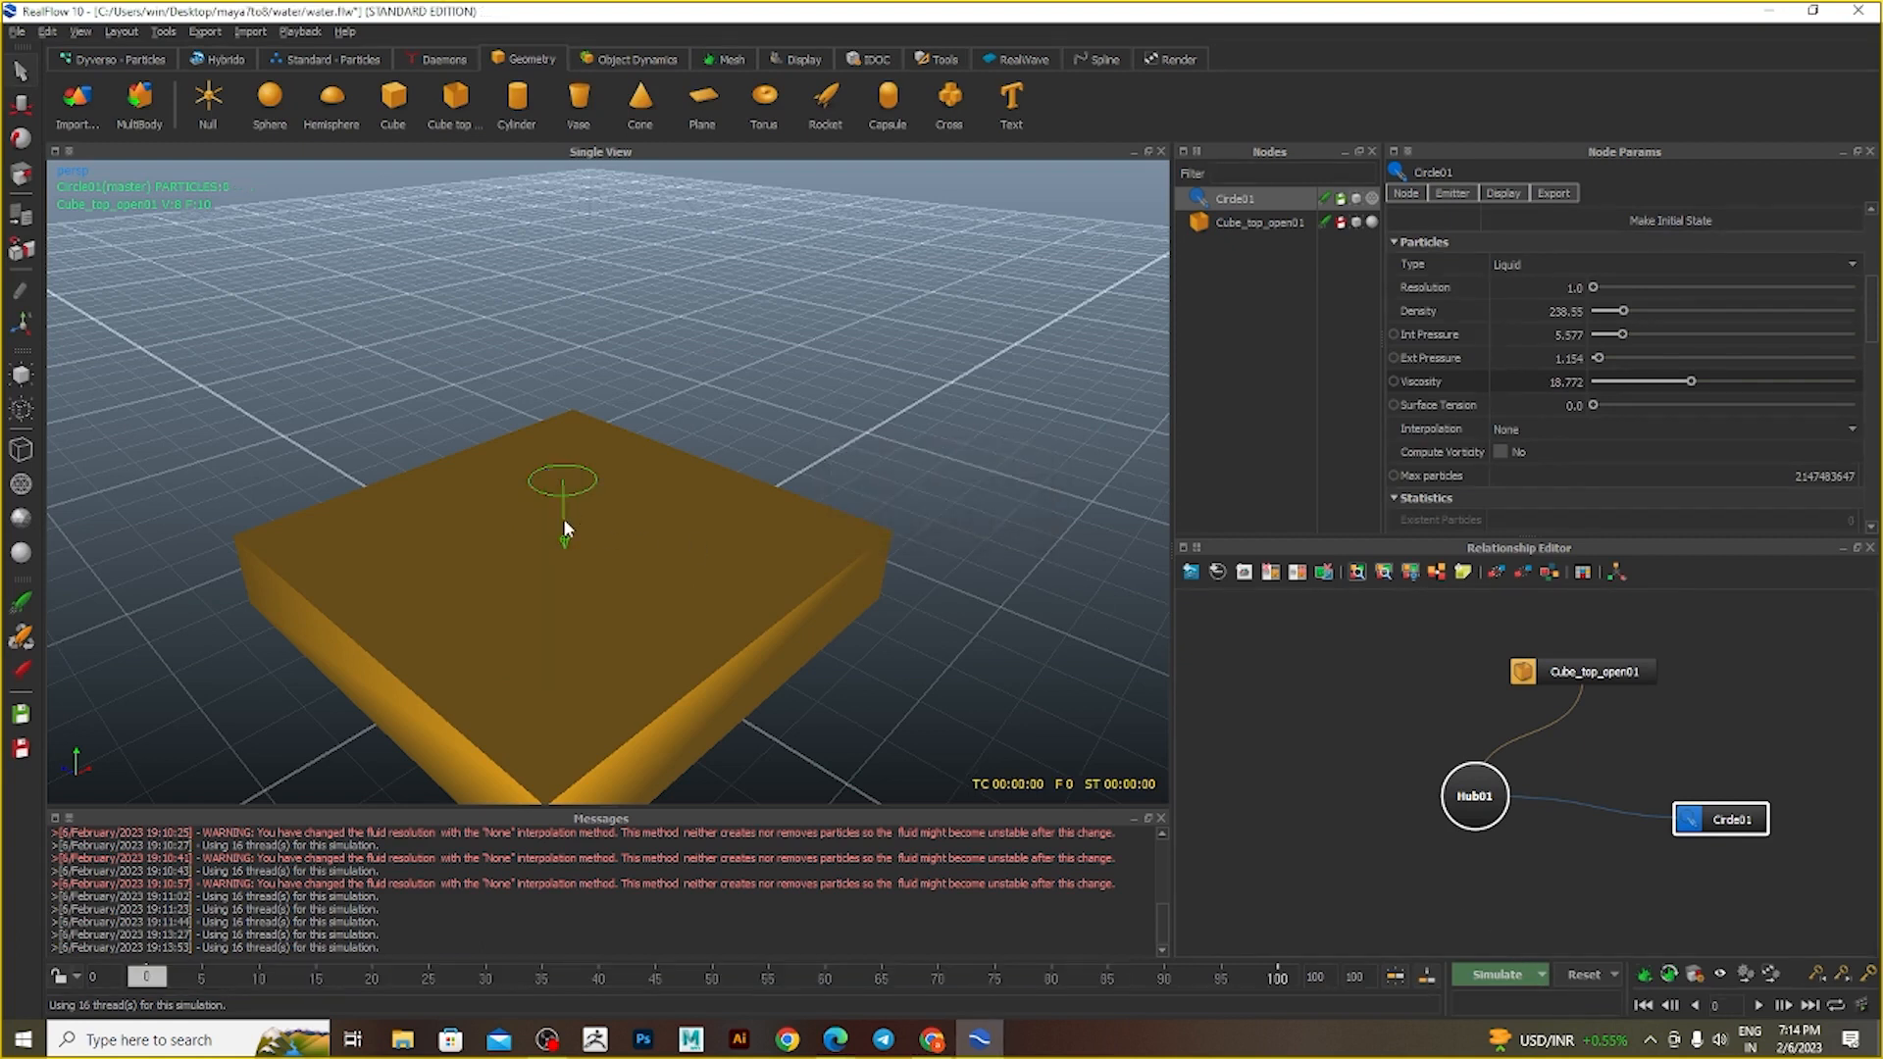
- Raise the circle emitter above the tray to a Y position of about 4.63
left_click_drag(601, 510, 531, 516, "alt")
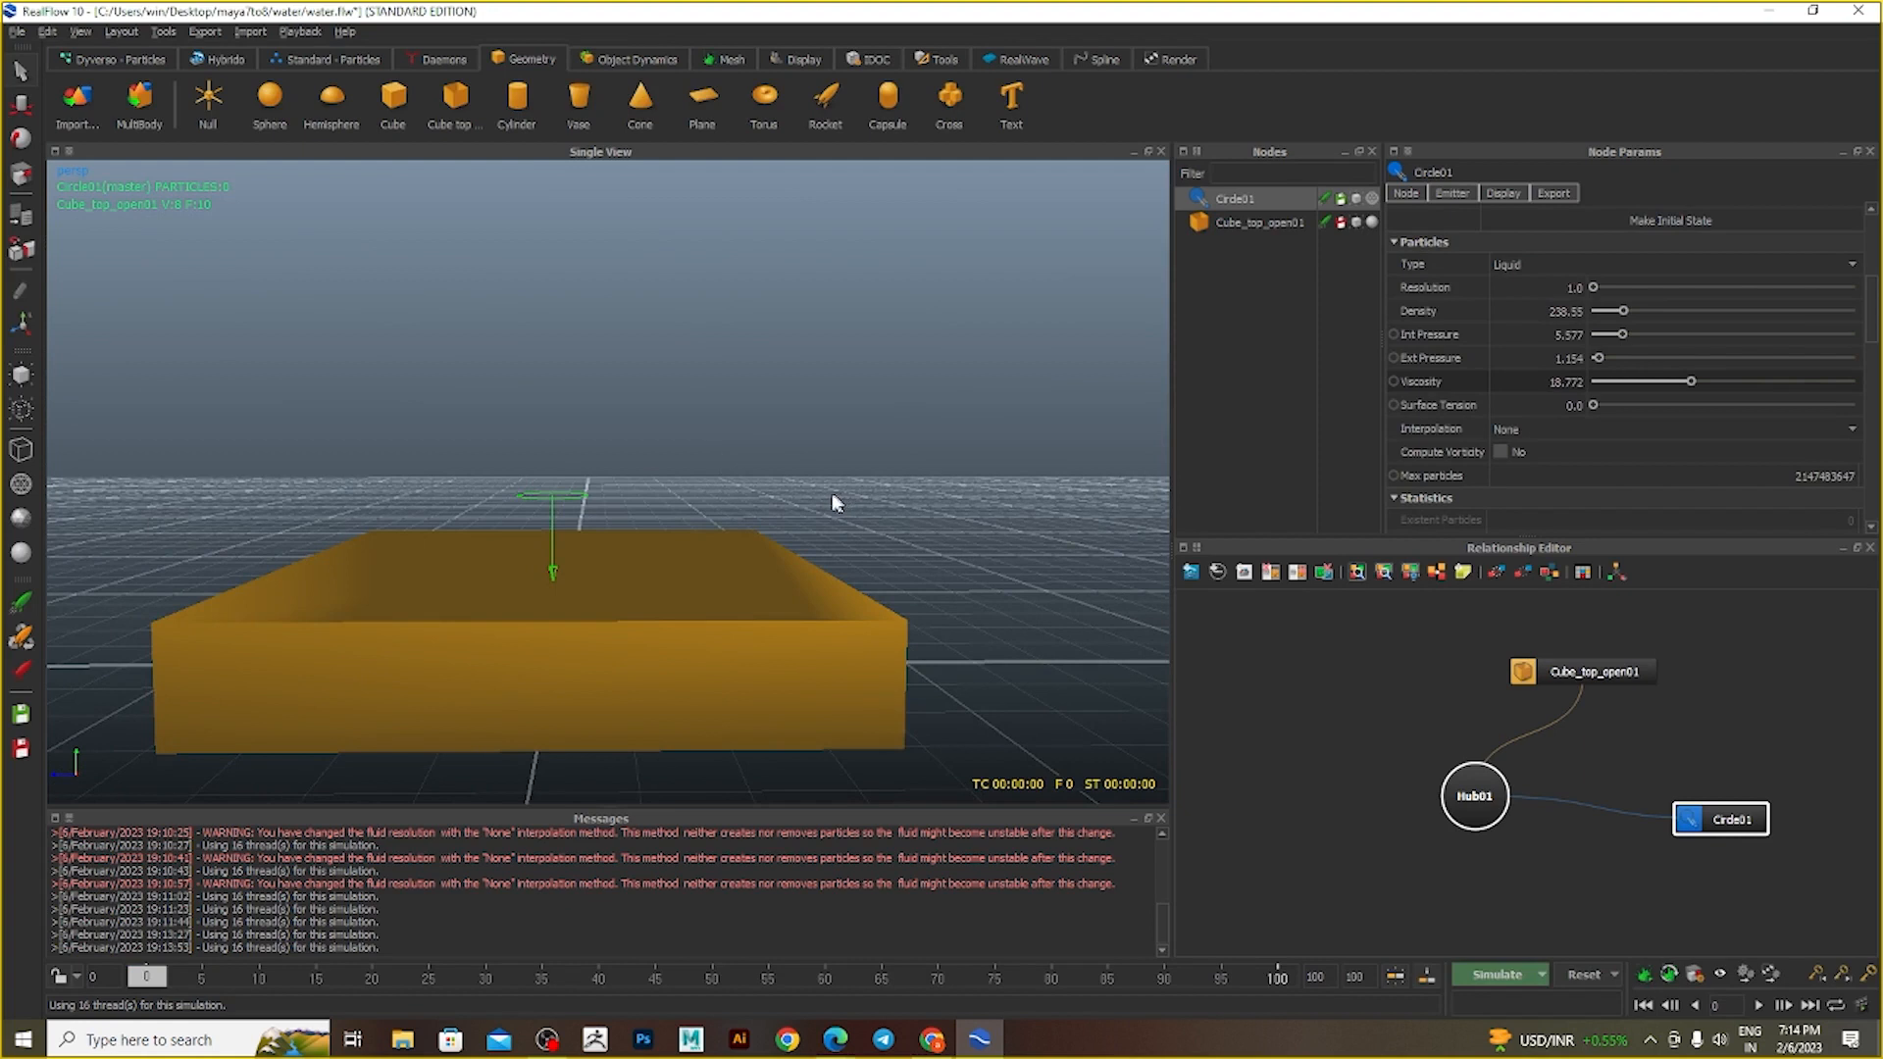
key("w")
left_click_drag(554, 391, 591, 228)
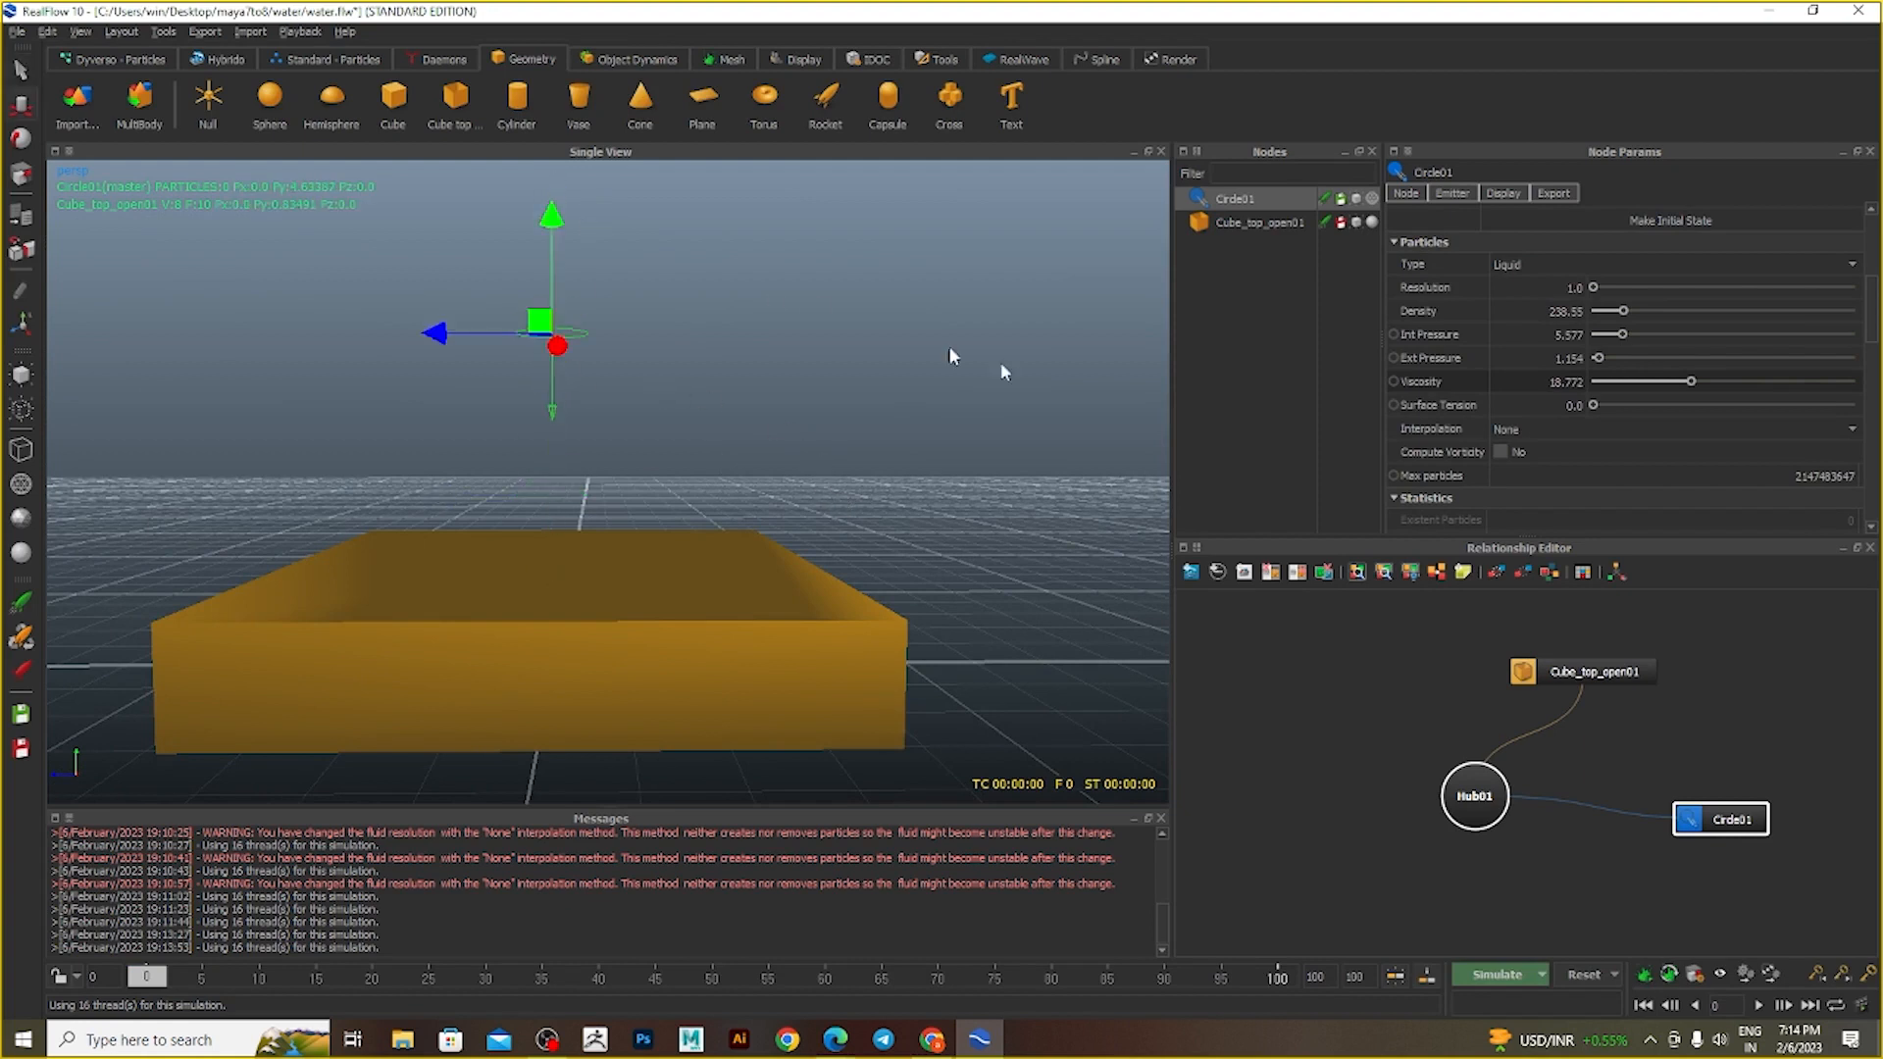
- Turn the circle emitter's Visible display option off and back on
scroll(1610, 422, "down", 3)
scroll(1610, 422, "down", 2)
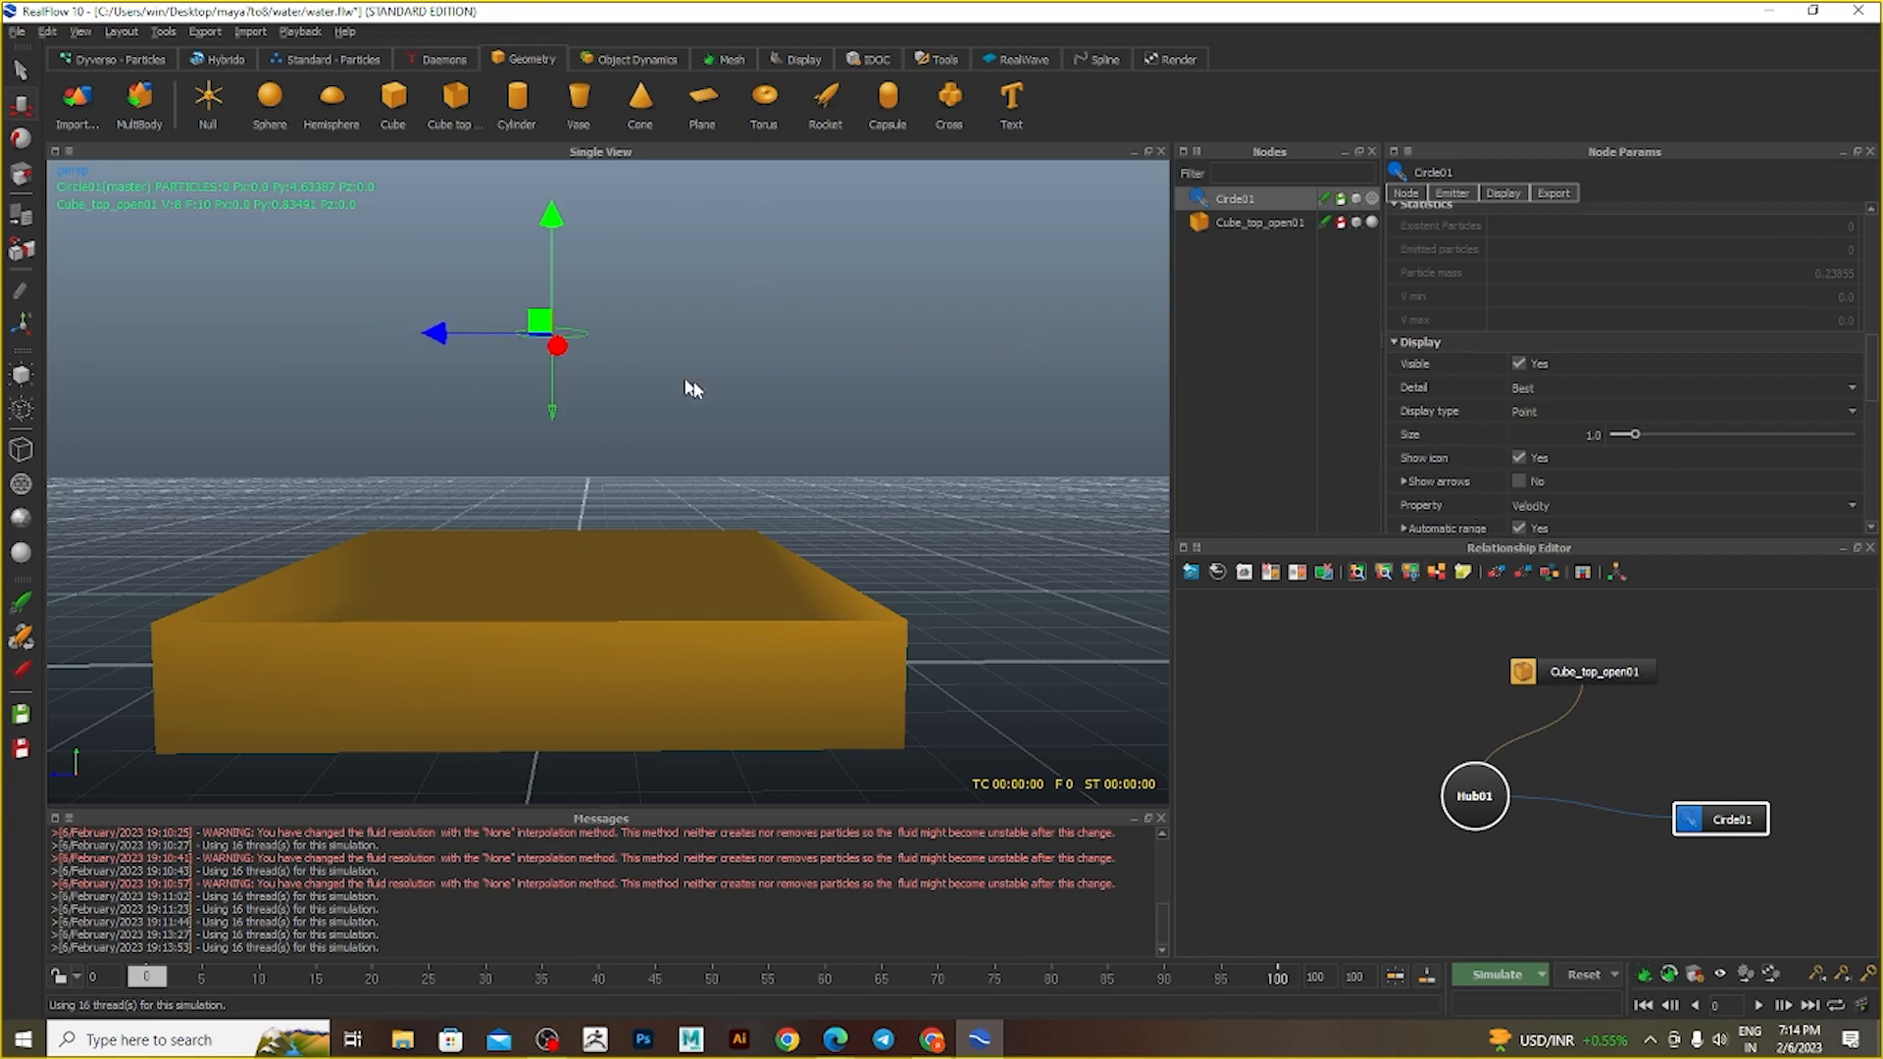
left_click(1518, 365)
left_click(1519, 365)
- Run a short simulation, stop it at frame 12, and bring the emitted particles into close view
left_click(1487, 976)
left_click(1487, 977)
scroll(577, 294, "up", 5)
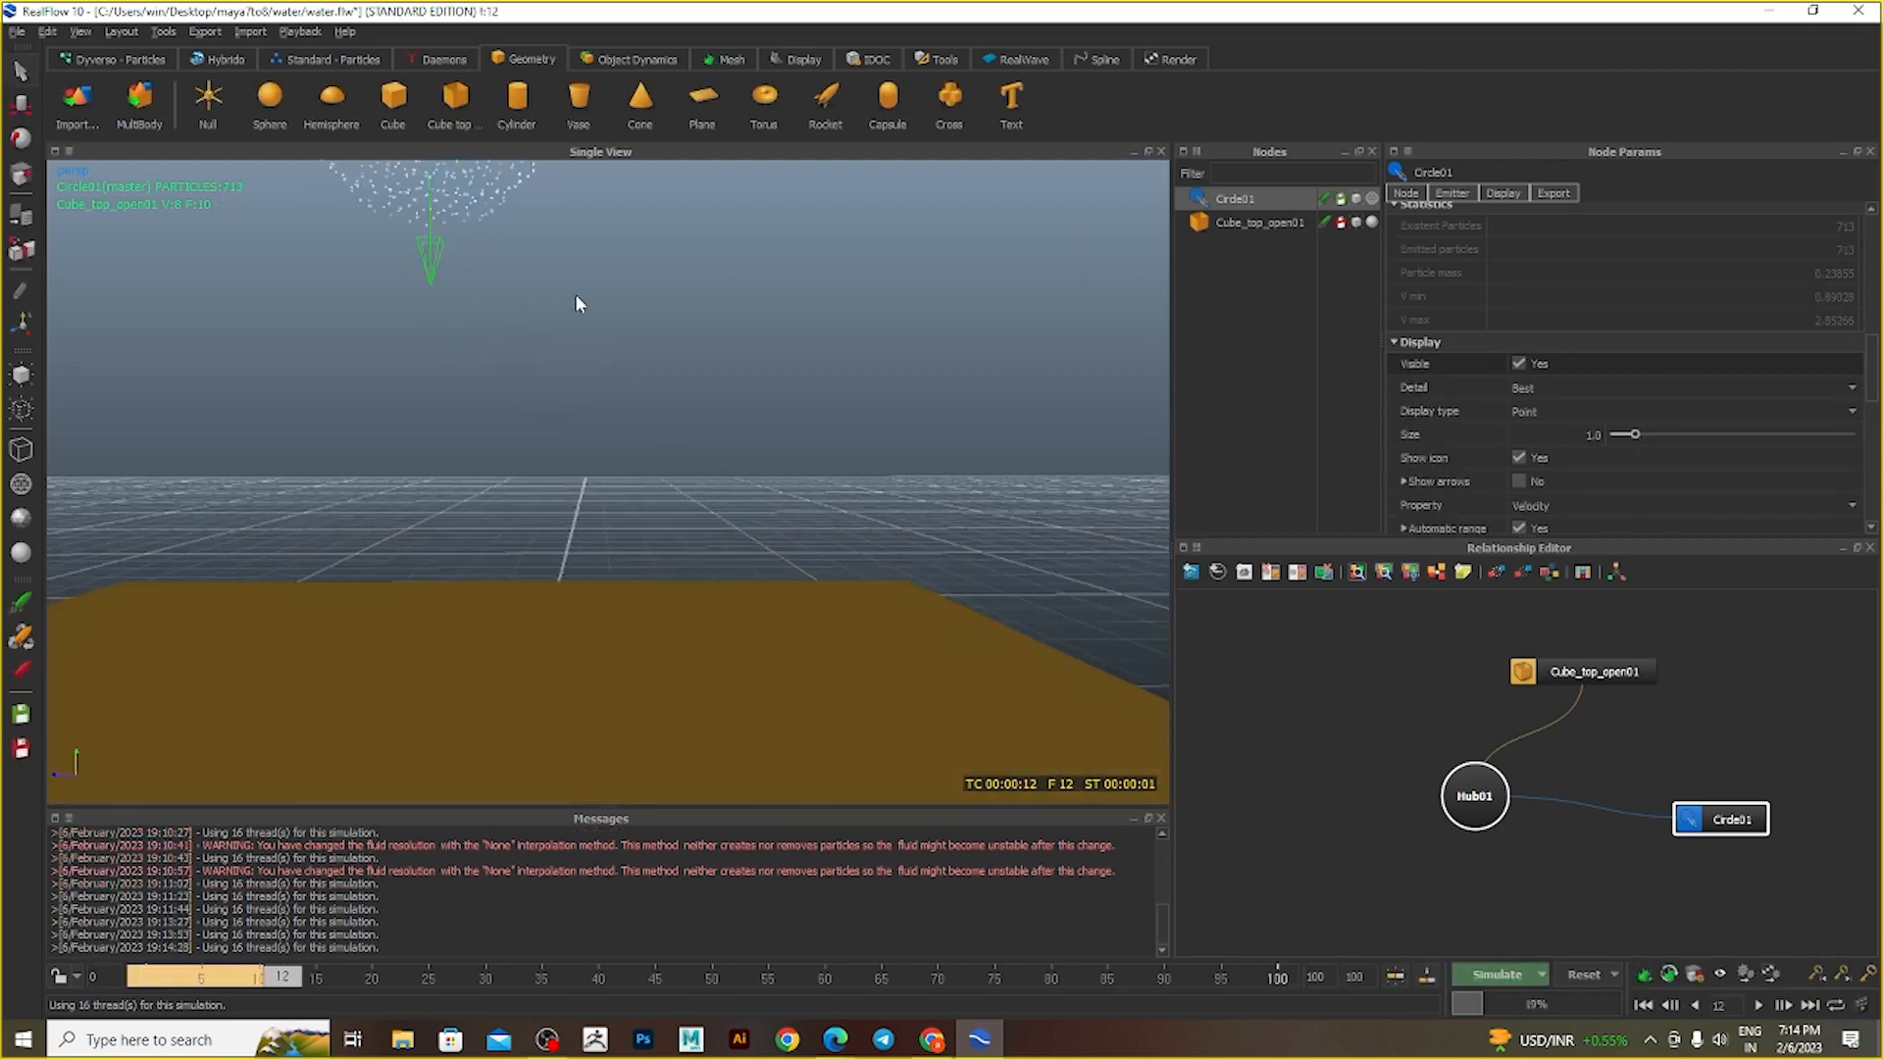
middle_click_drag(423, 214, 483, 540, "alt")
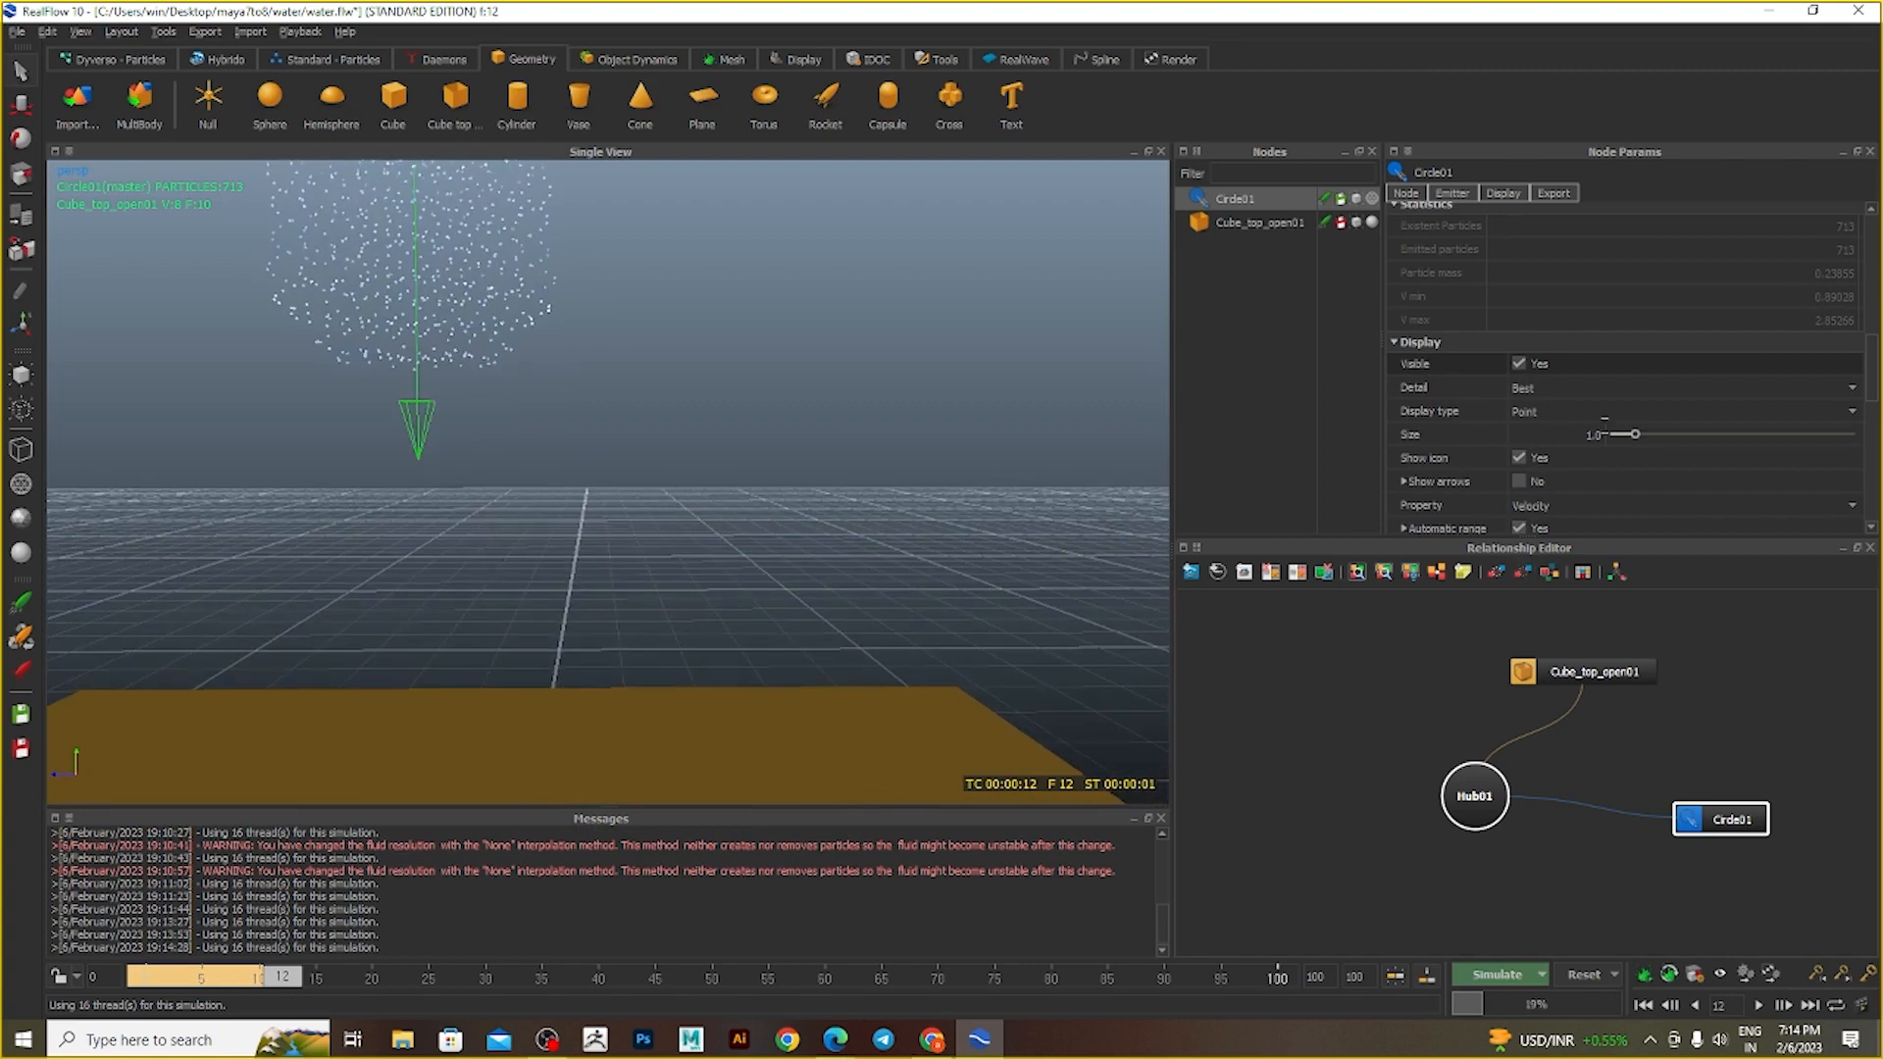
- Enlarge the emitter's particle display size to about 4.652, inspect the points up close, and raise it to about 9.457
left_click_drag(1631, 434, 1722, 444)
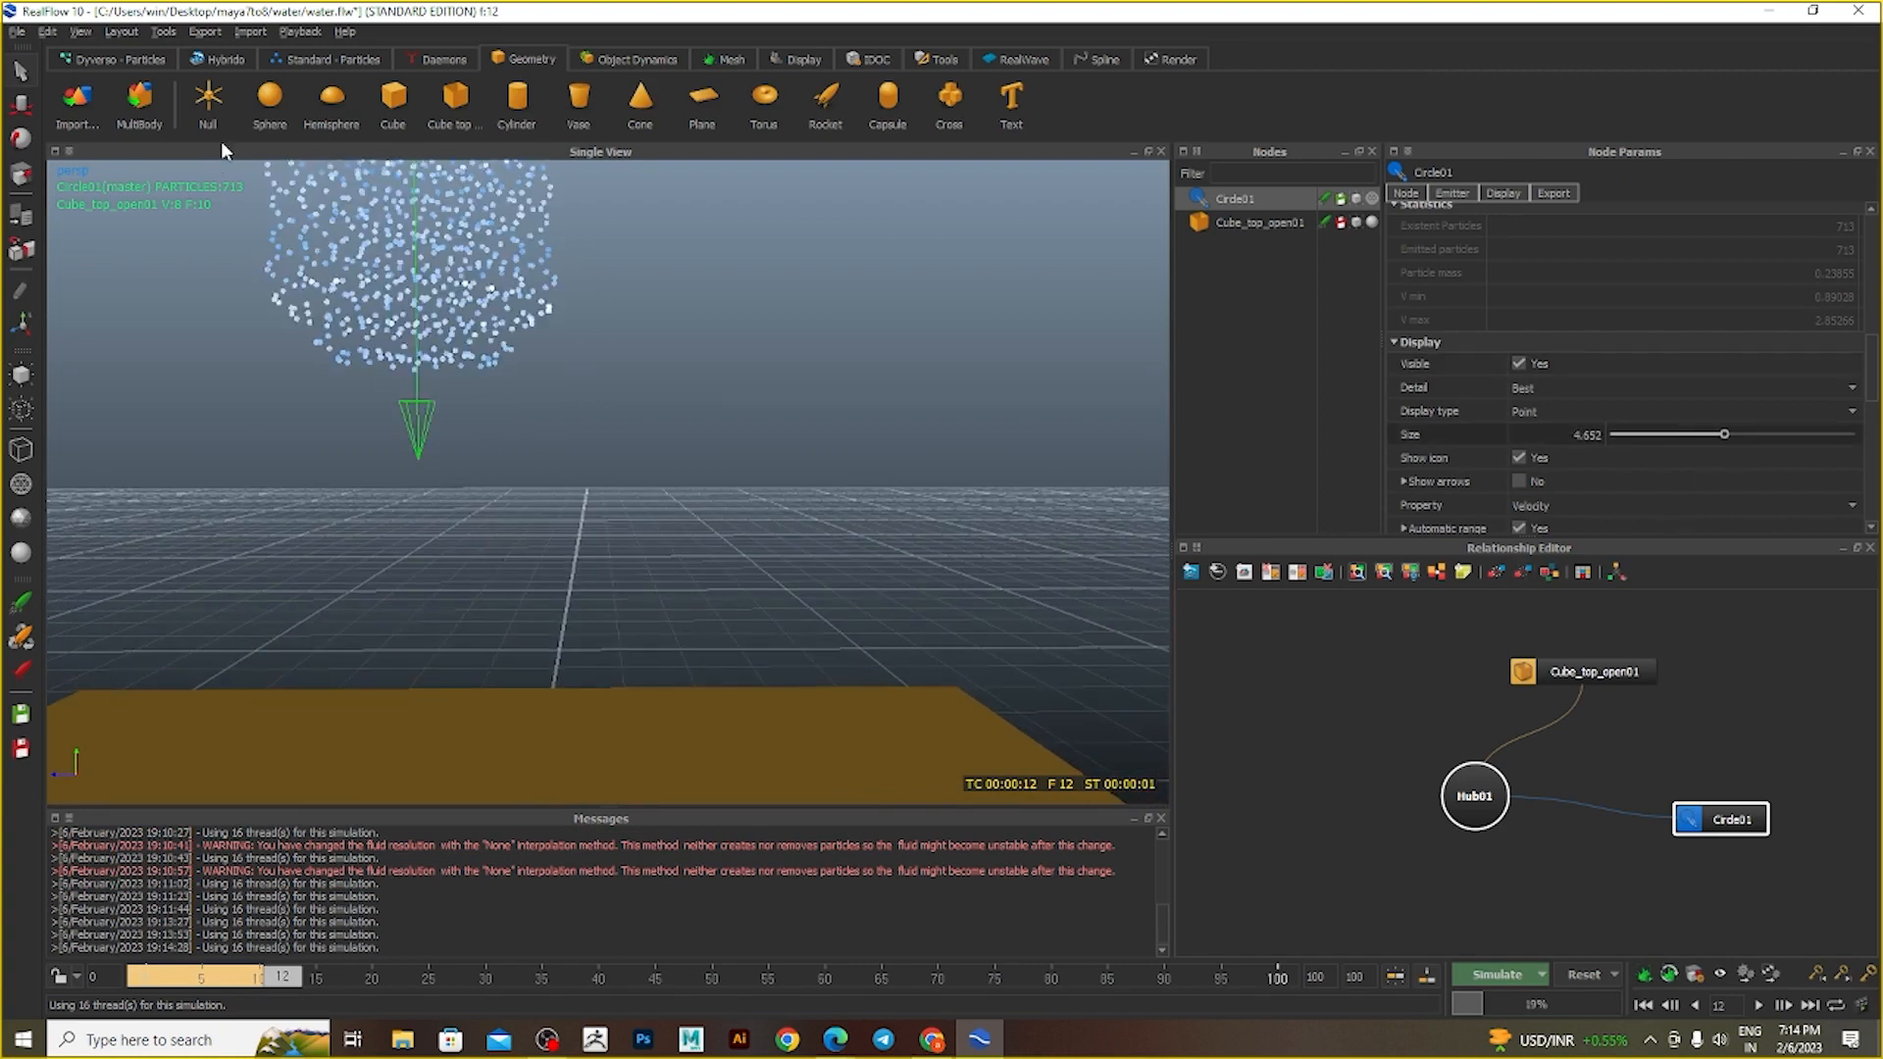
scroll(408, 361, "up", 3)
scroll(320, 387, "down", 5)
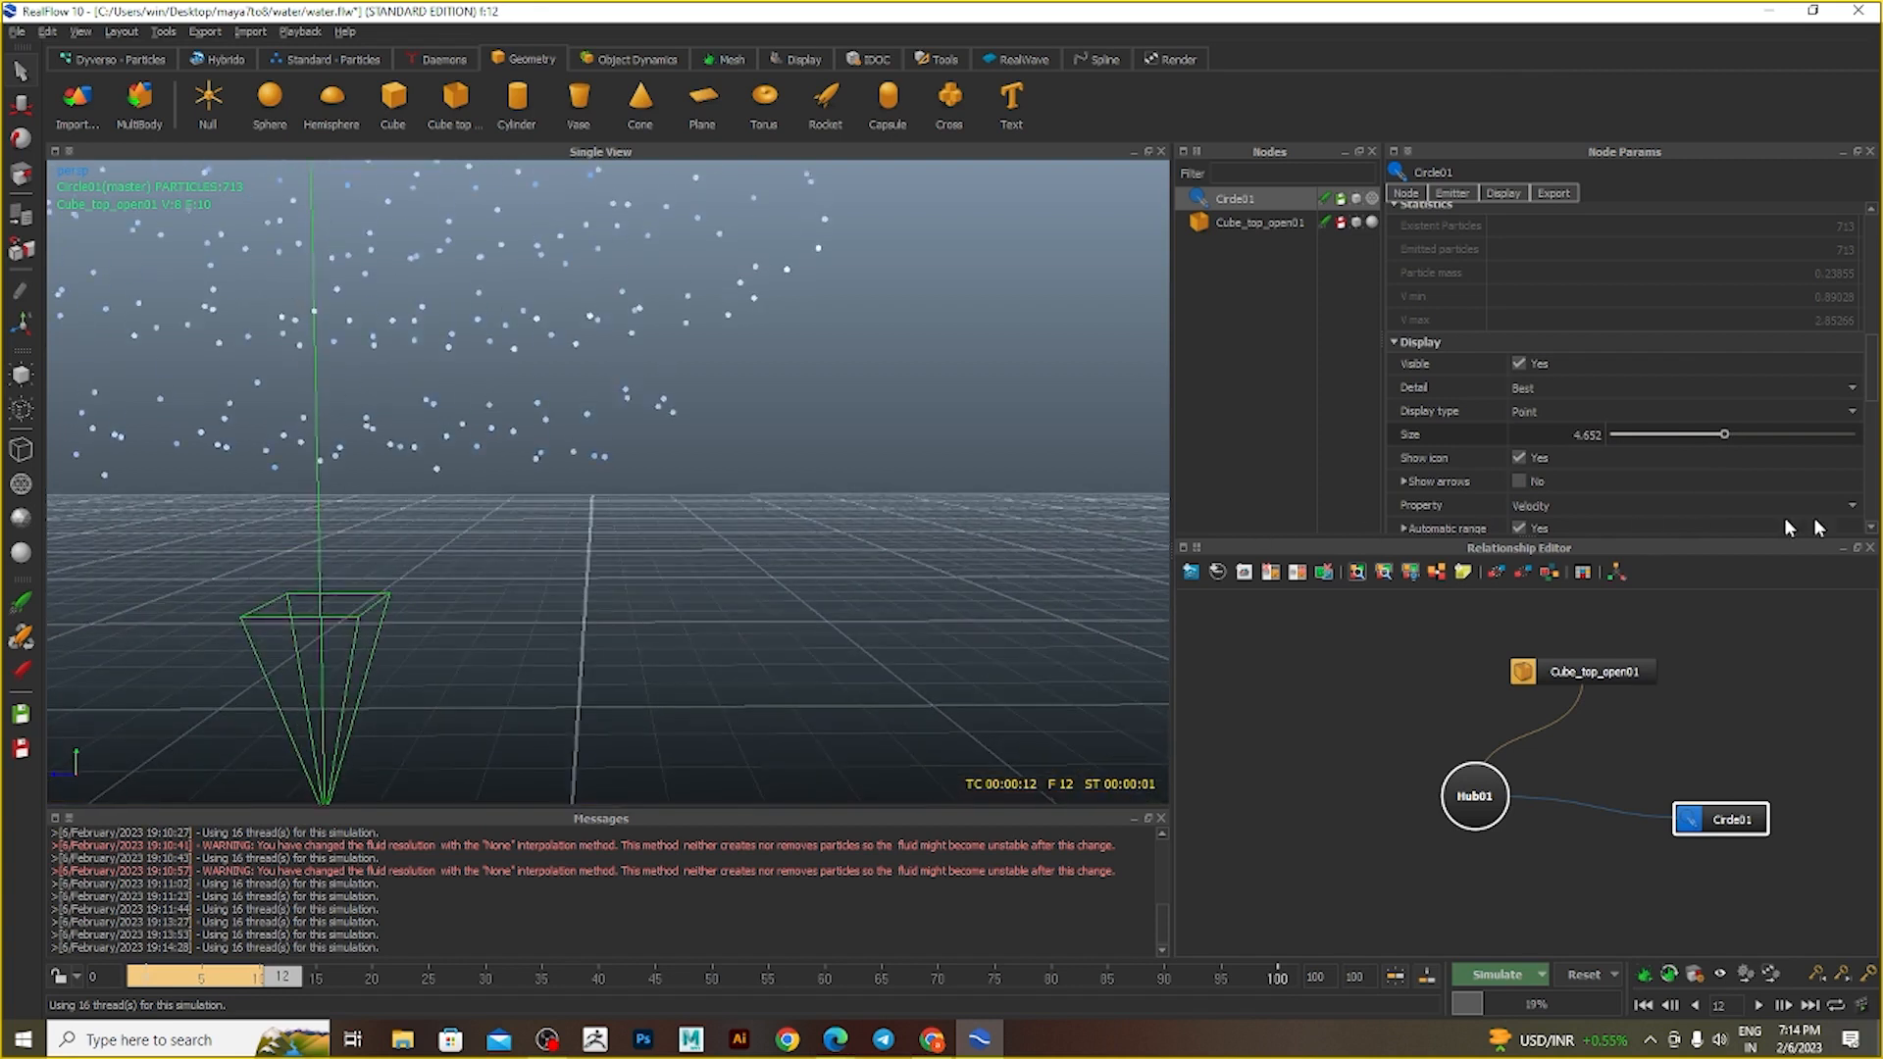
left_click(1846, 435)
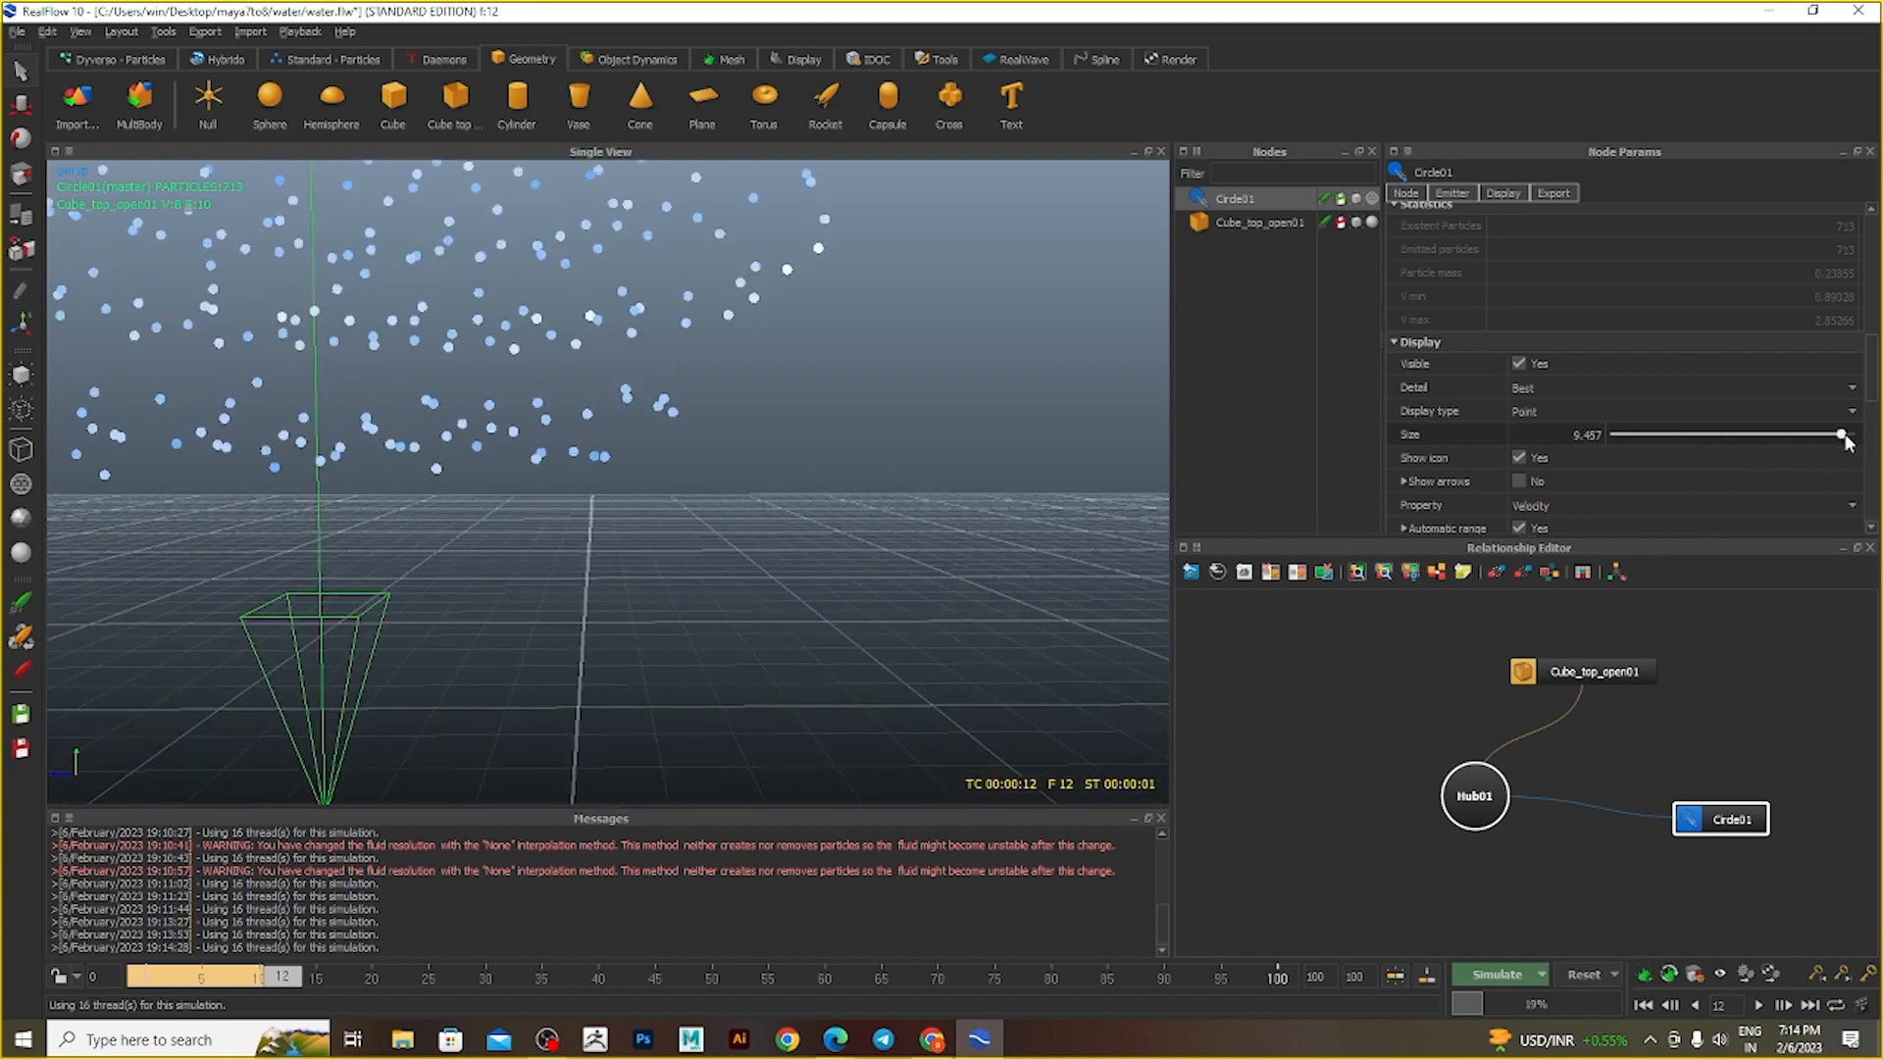
- Run the simulation to frame 100 and watch the enlarged particles fall from the emitter onto the tray
scroll(636, 348, "down", 5)
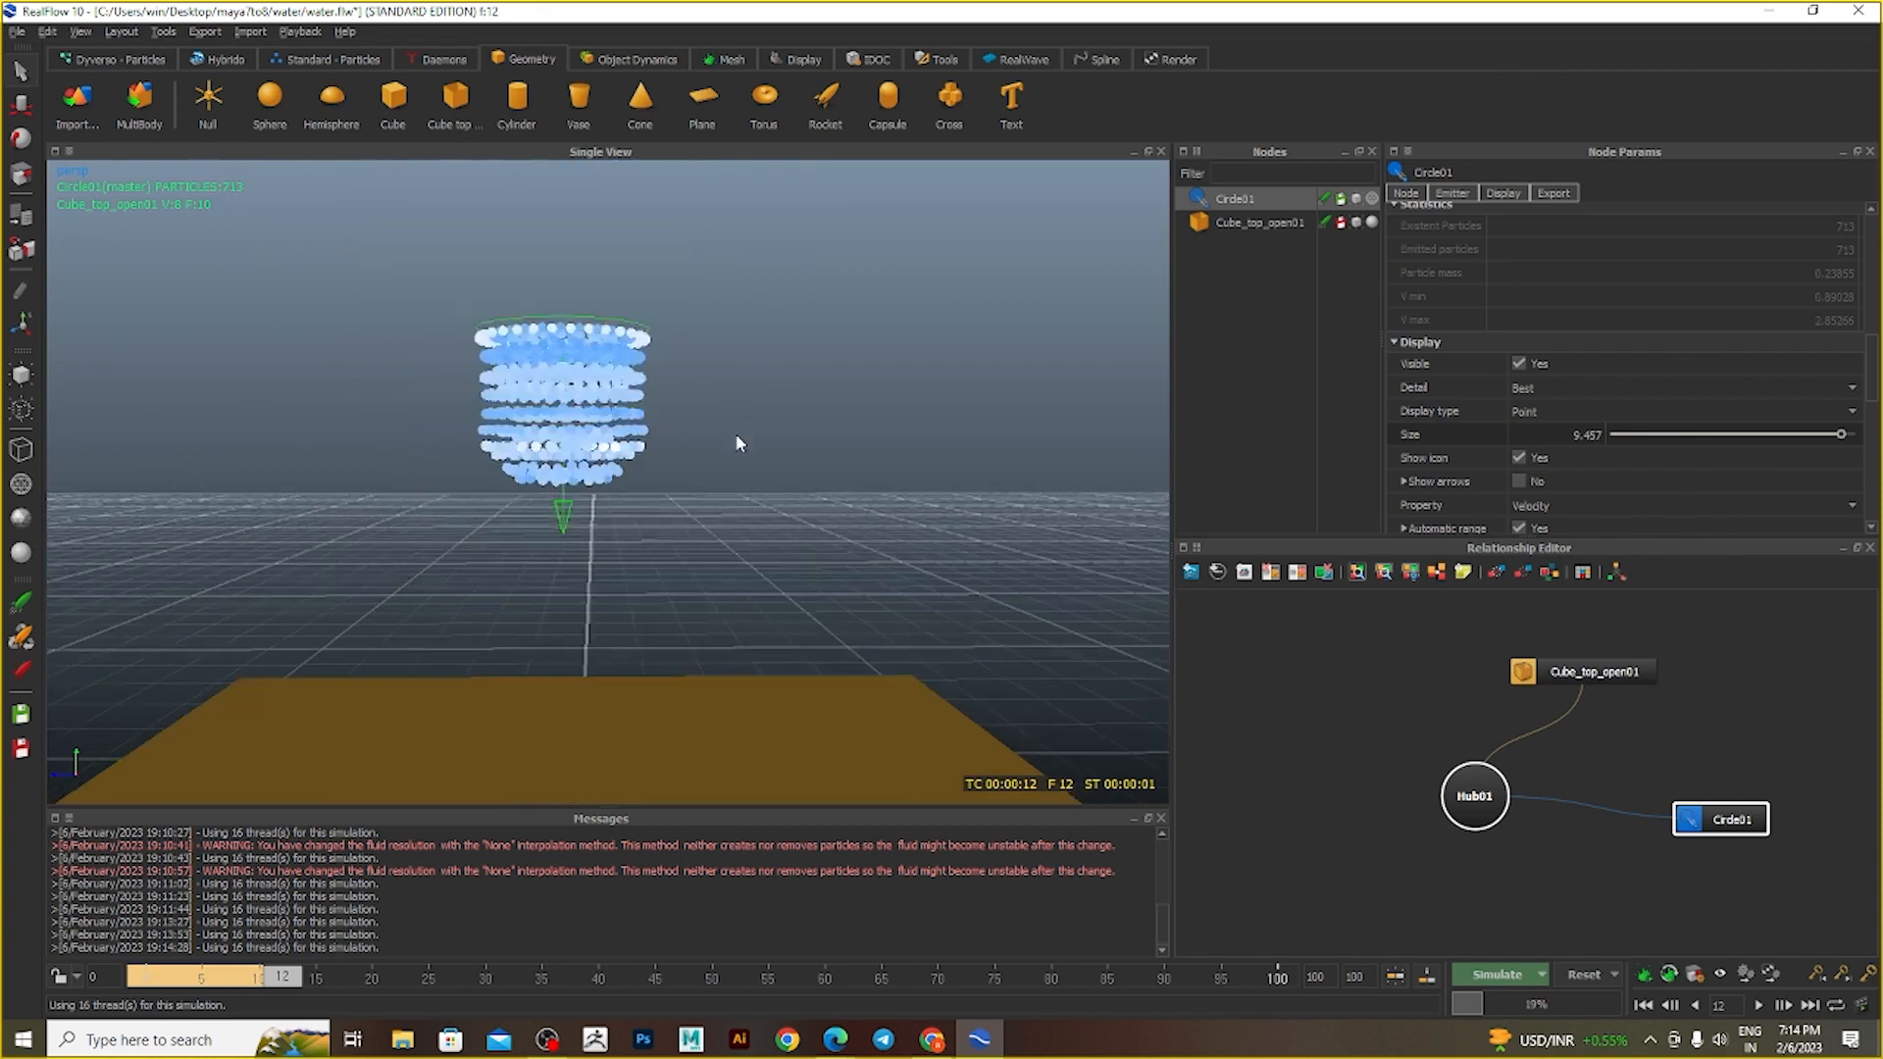
left_click(1493, 976)
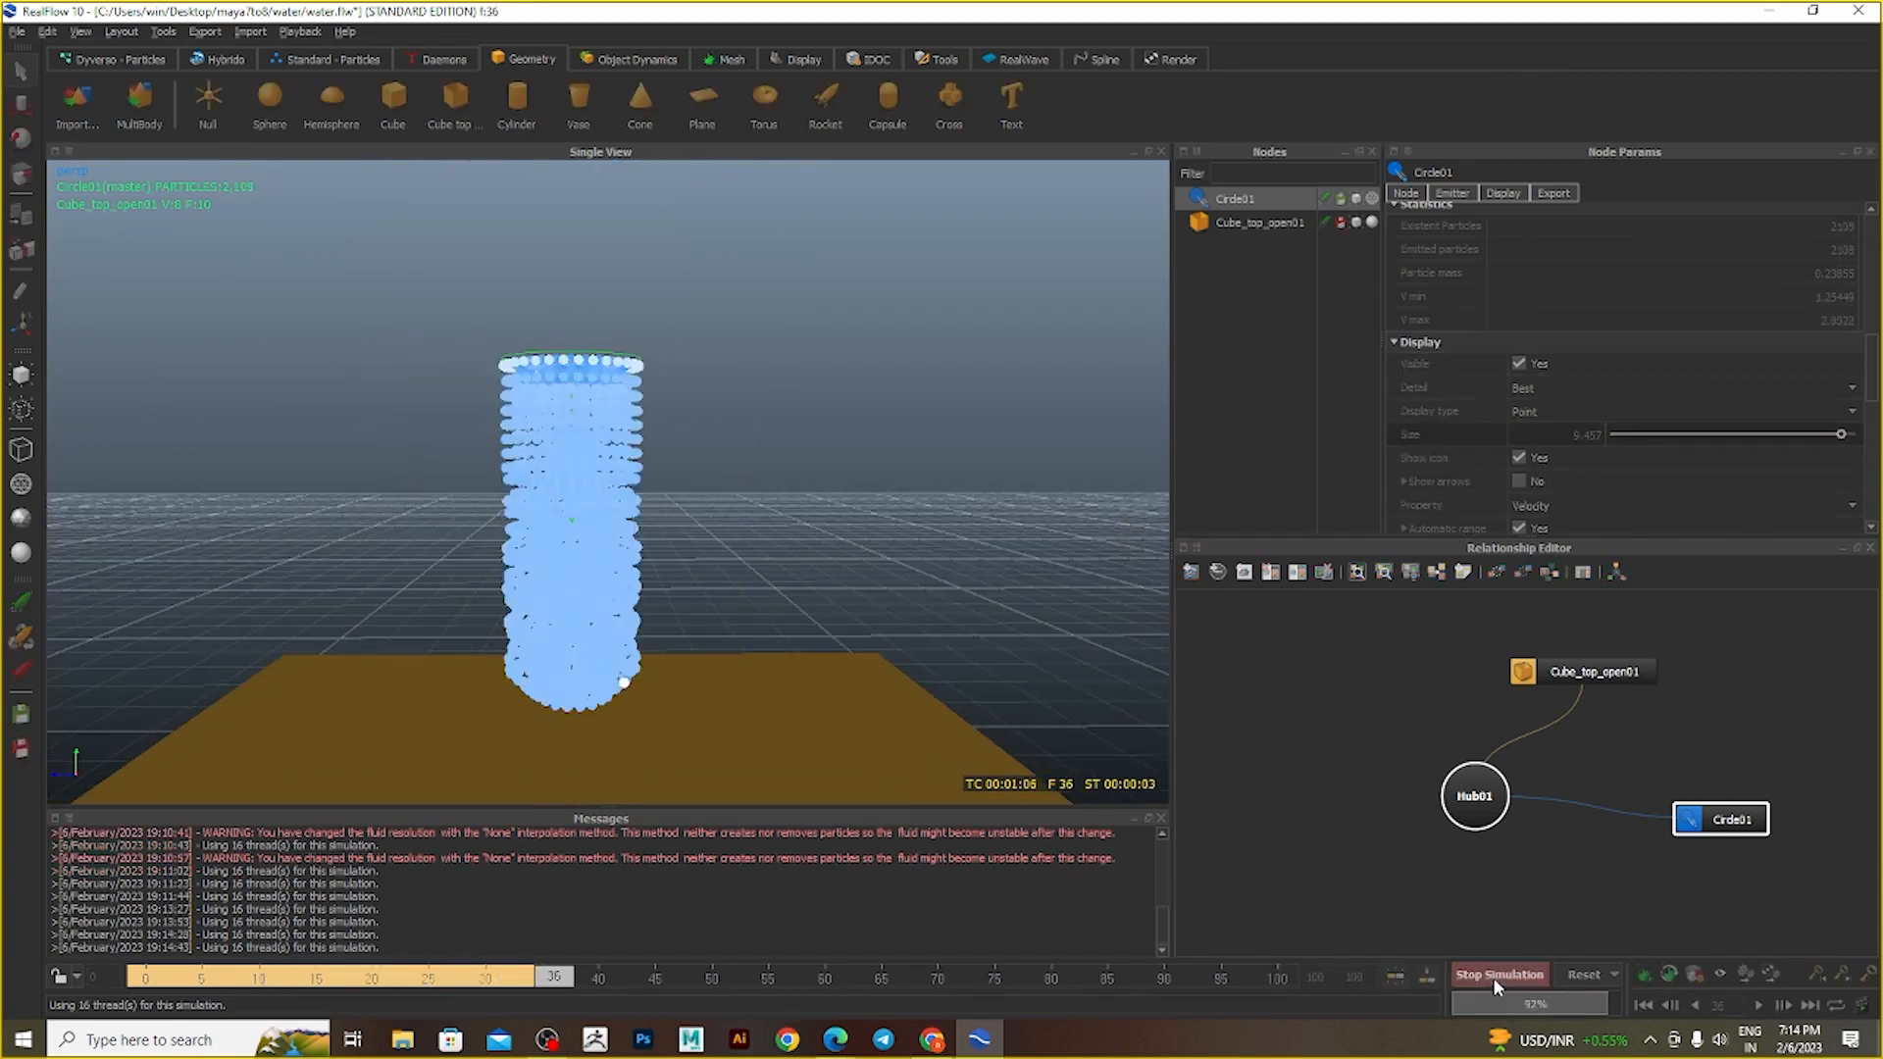
scroll(628, 457, "down", 4)
left_click_drag(639, 490, 618, 591, "alt")
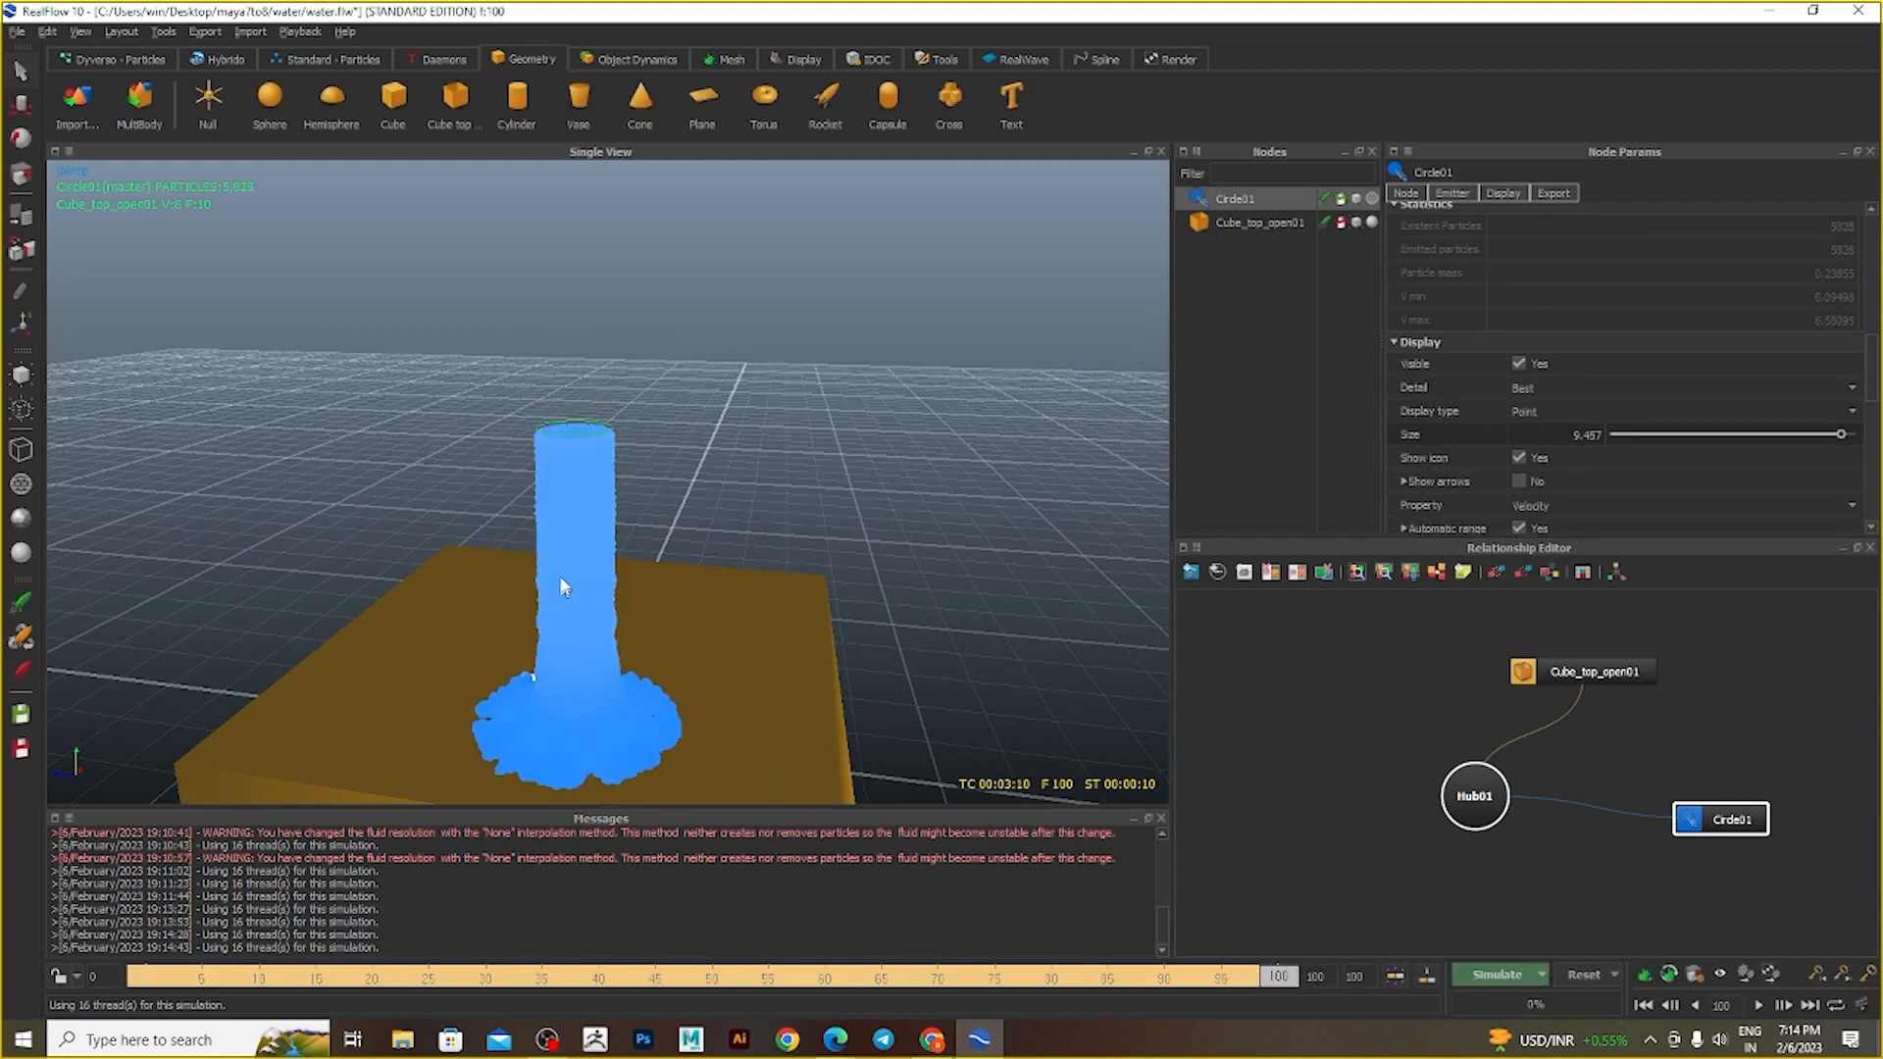
- Reduce the circle emitter's particle display size to about 1.093 and reset the simulation data
left_click(1625, 433)
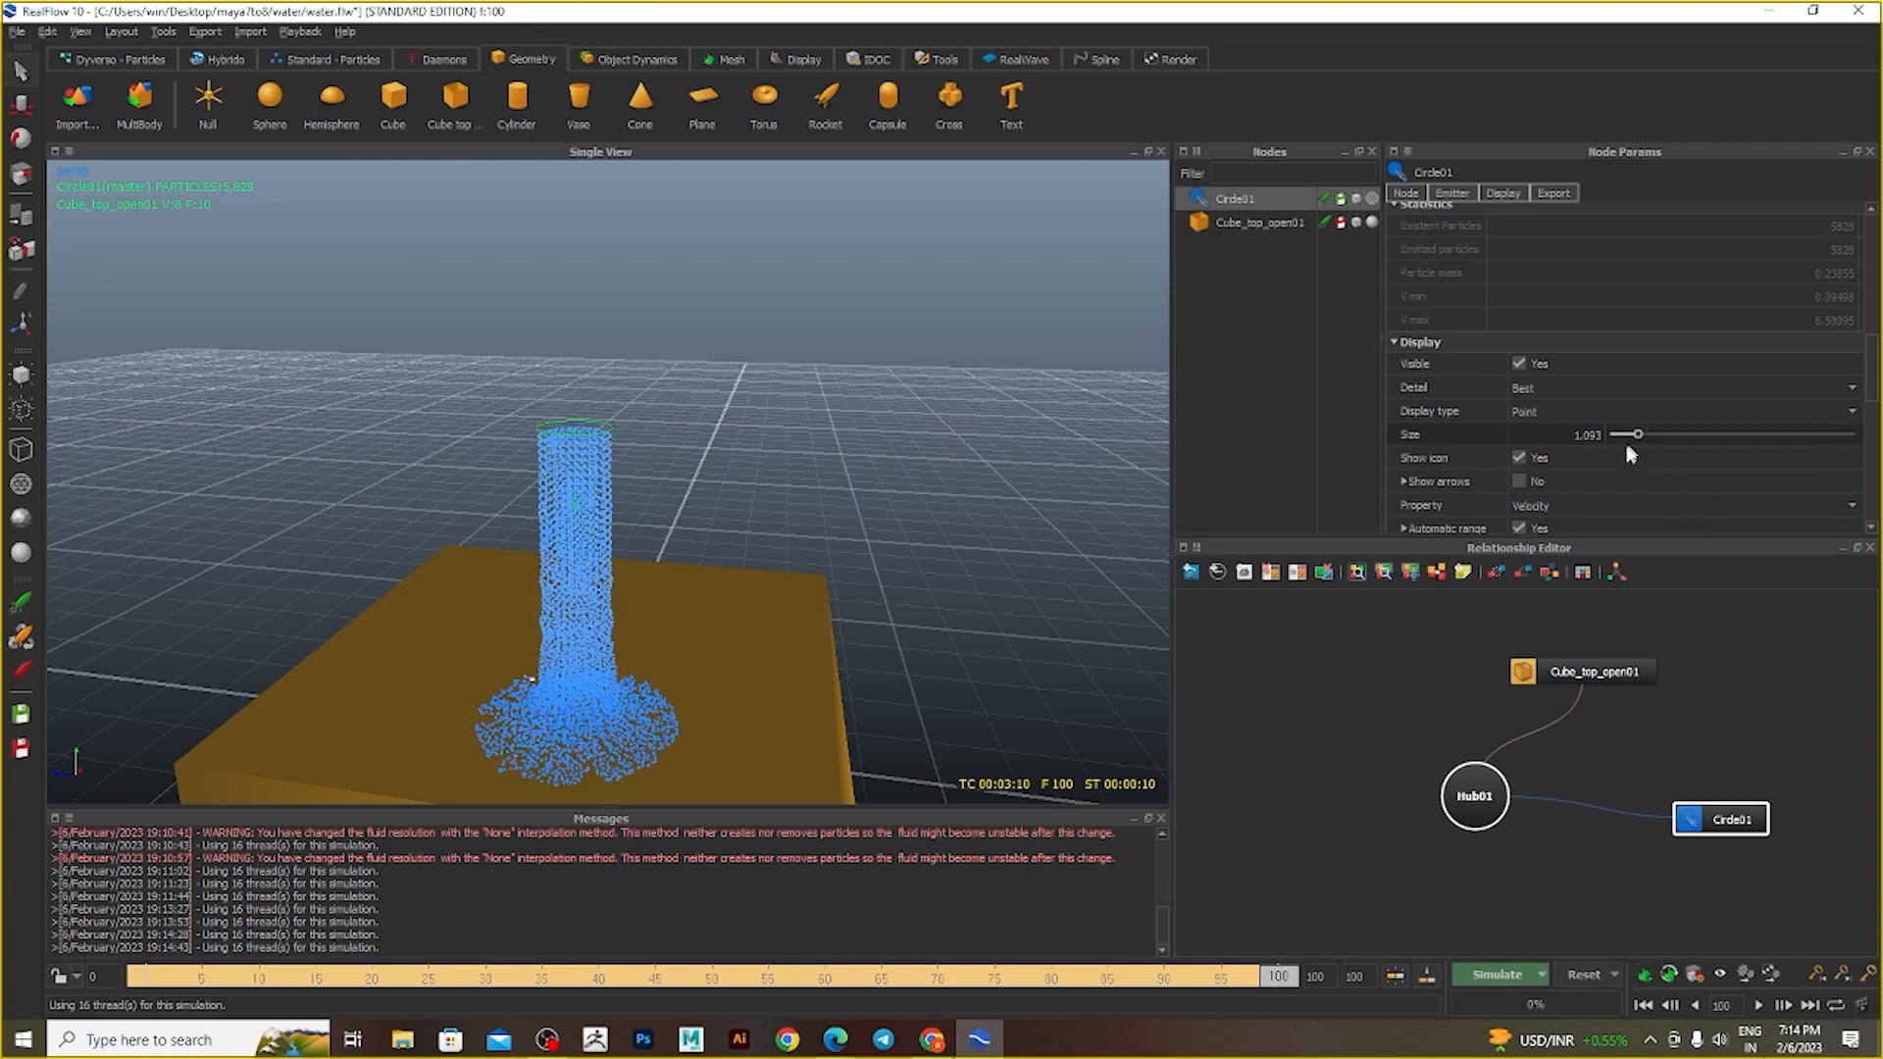
left_click(1583, 974)
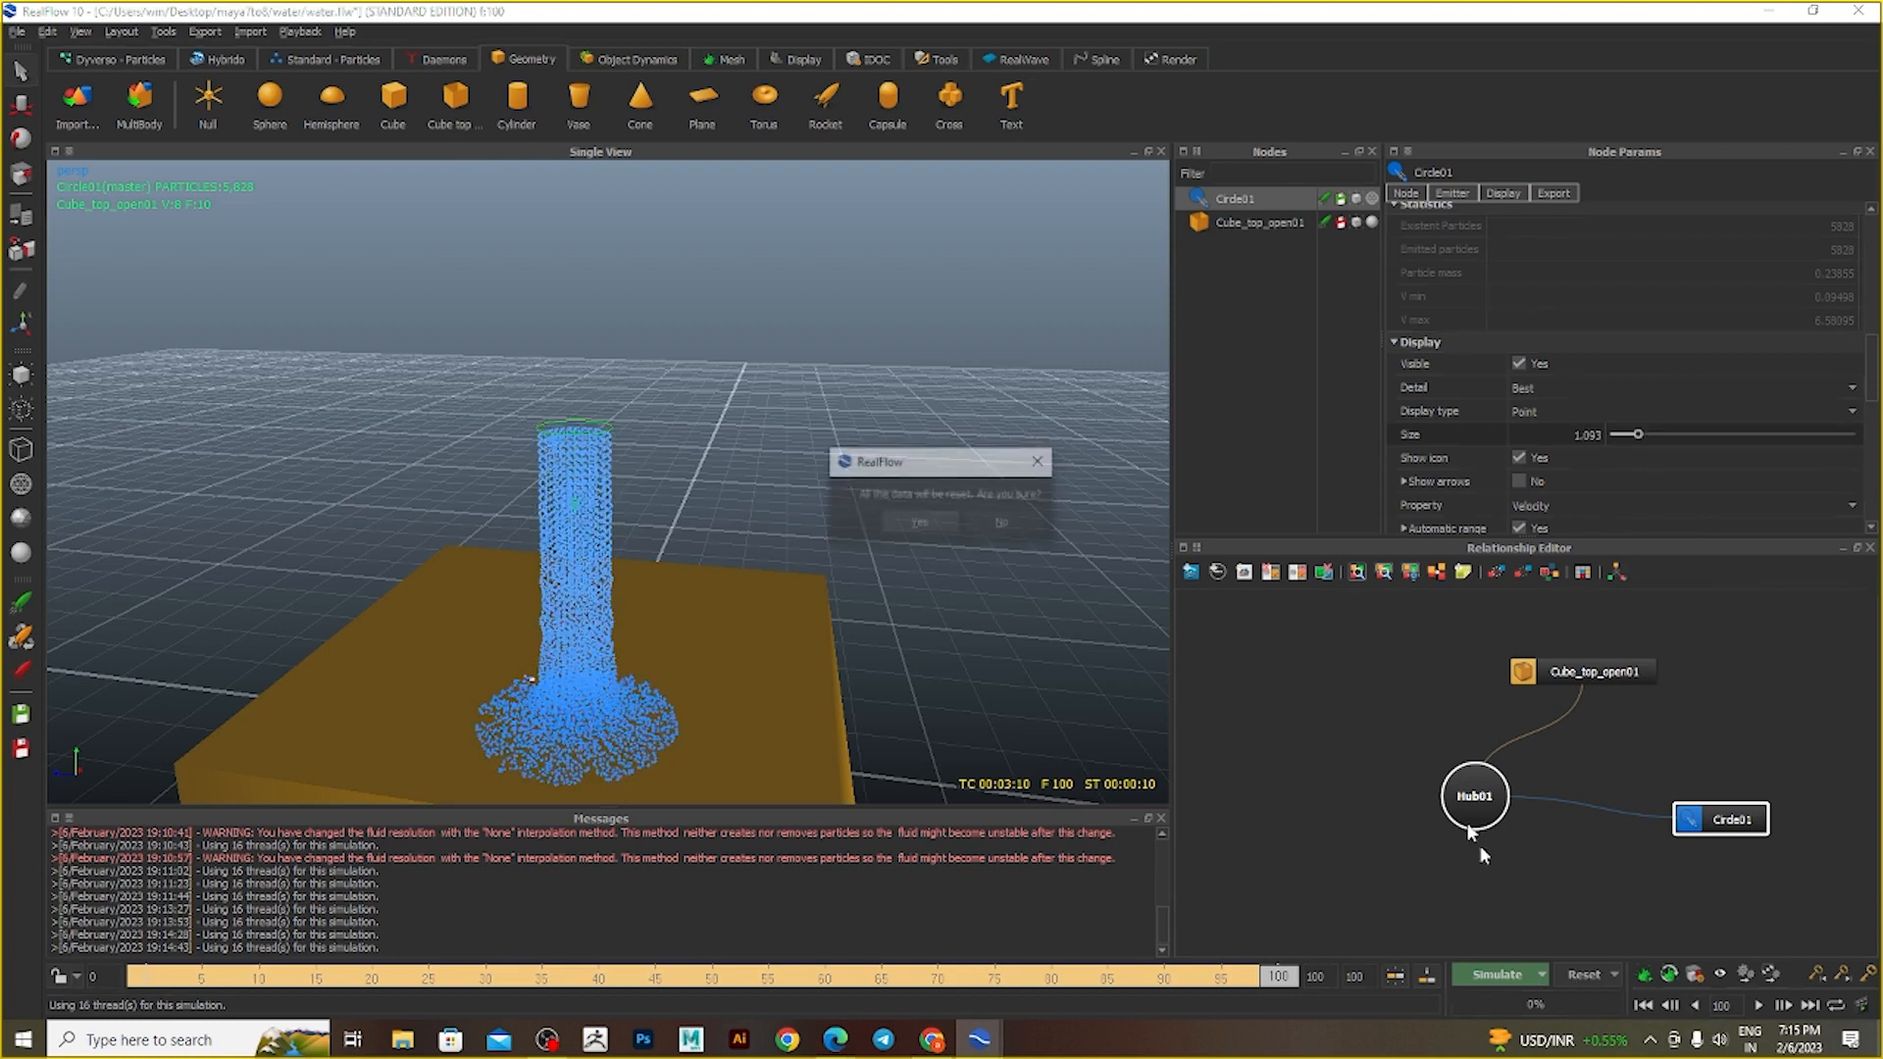
left_click(918, 525)
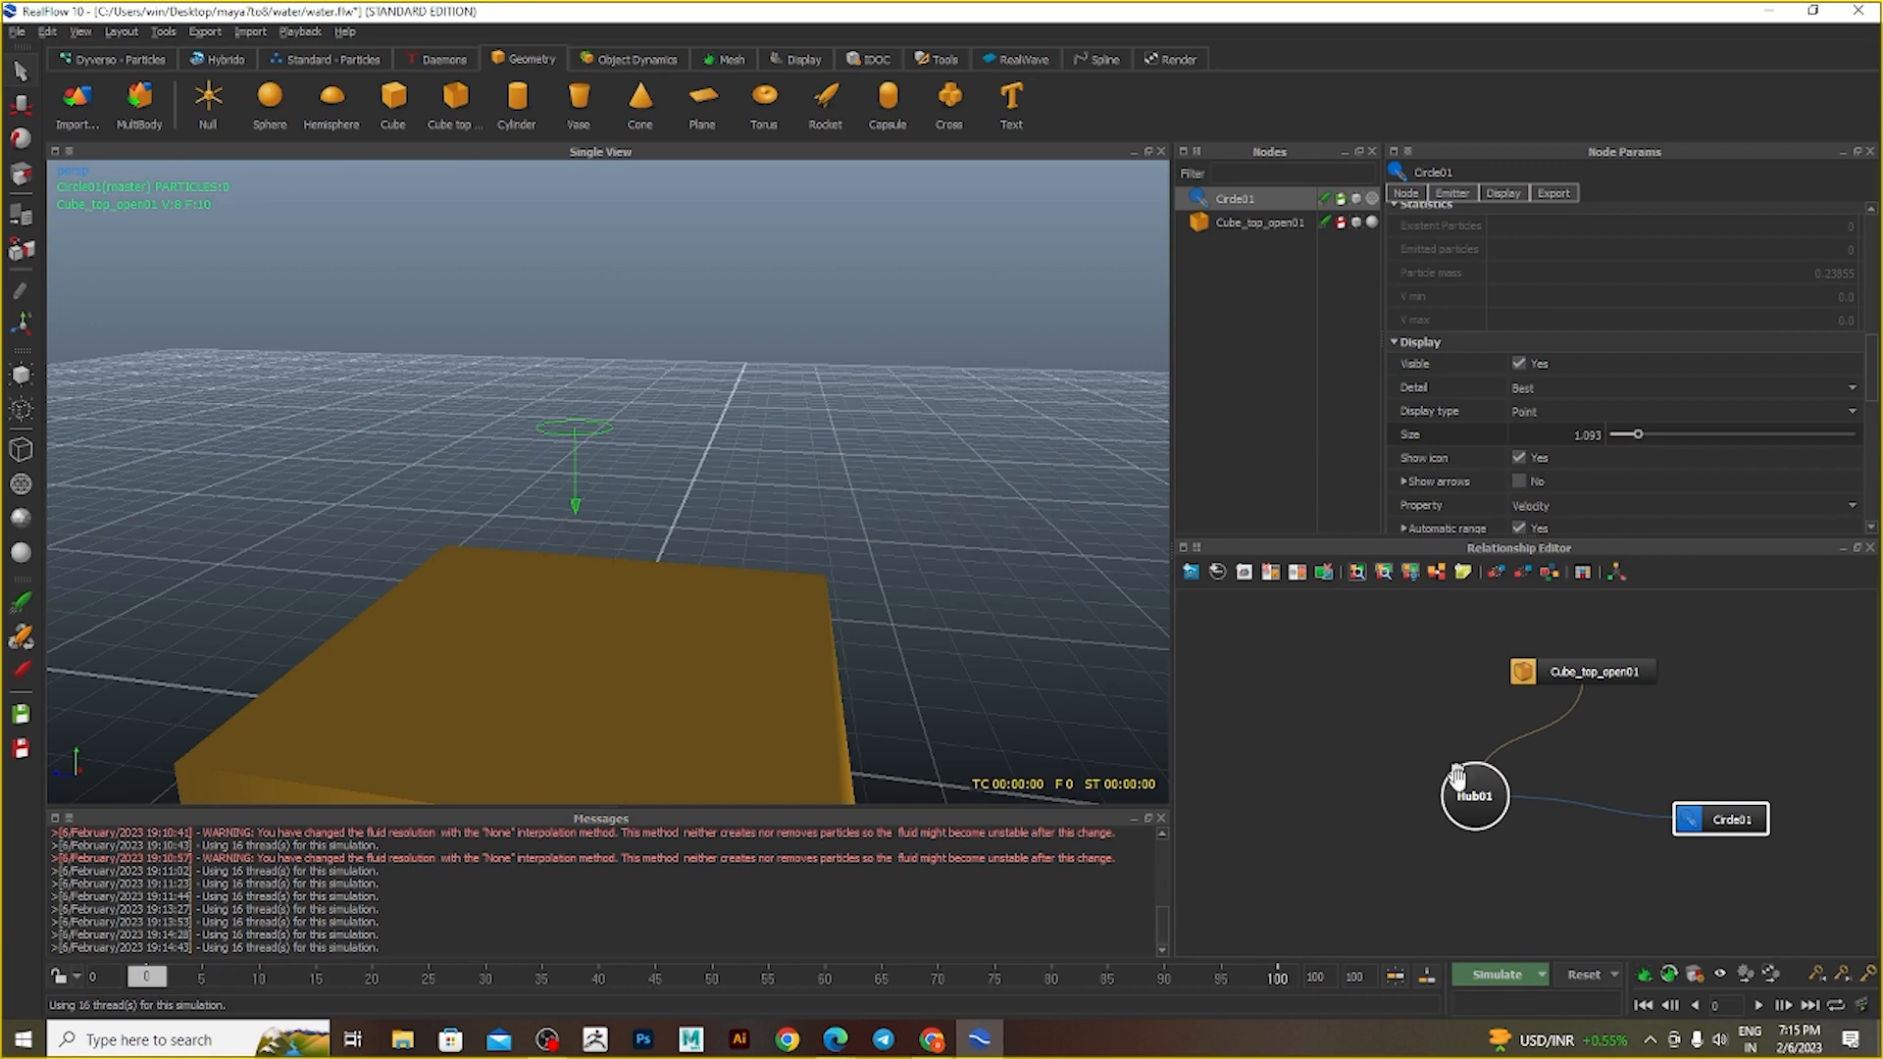
- Run a short test simulation with the smaller points, stop it at frame 10, and reset it
left_click(1508, 979)
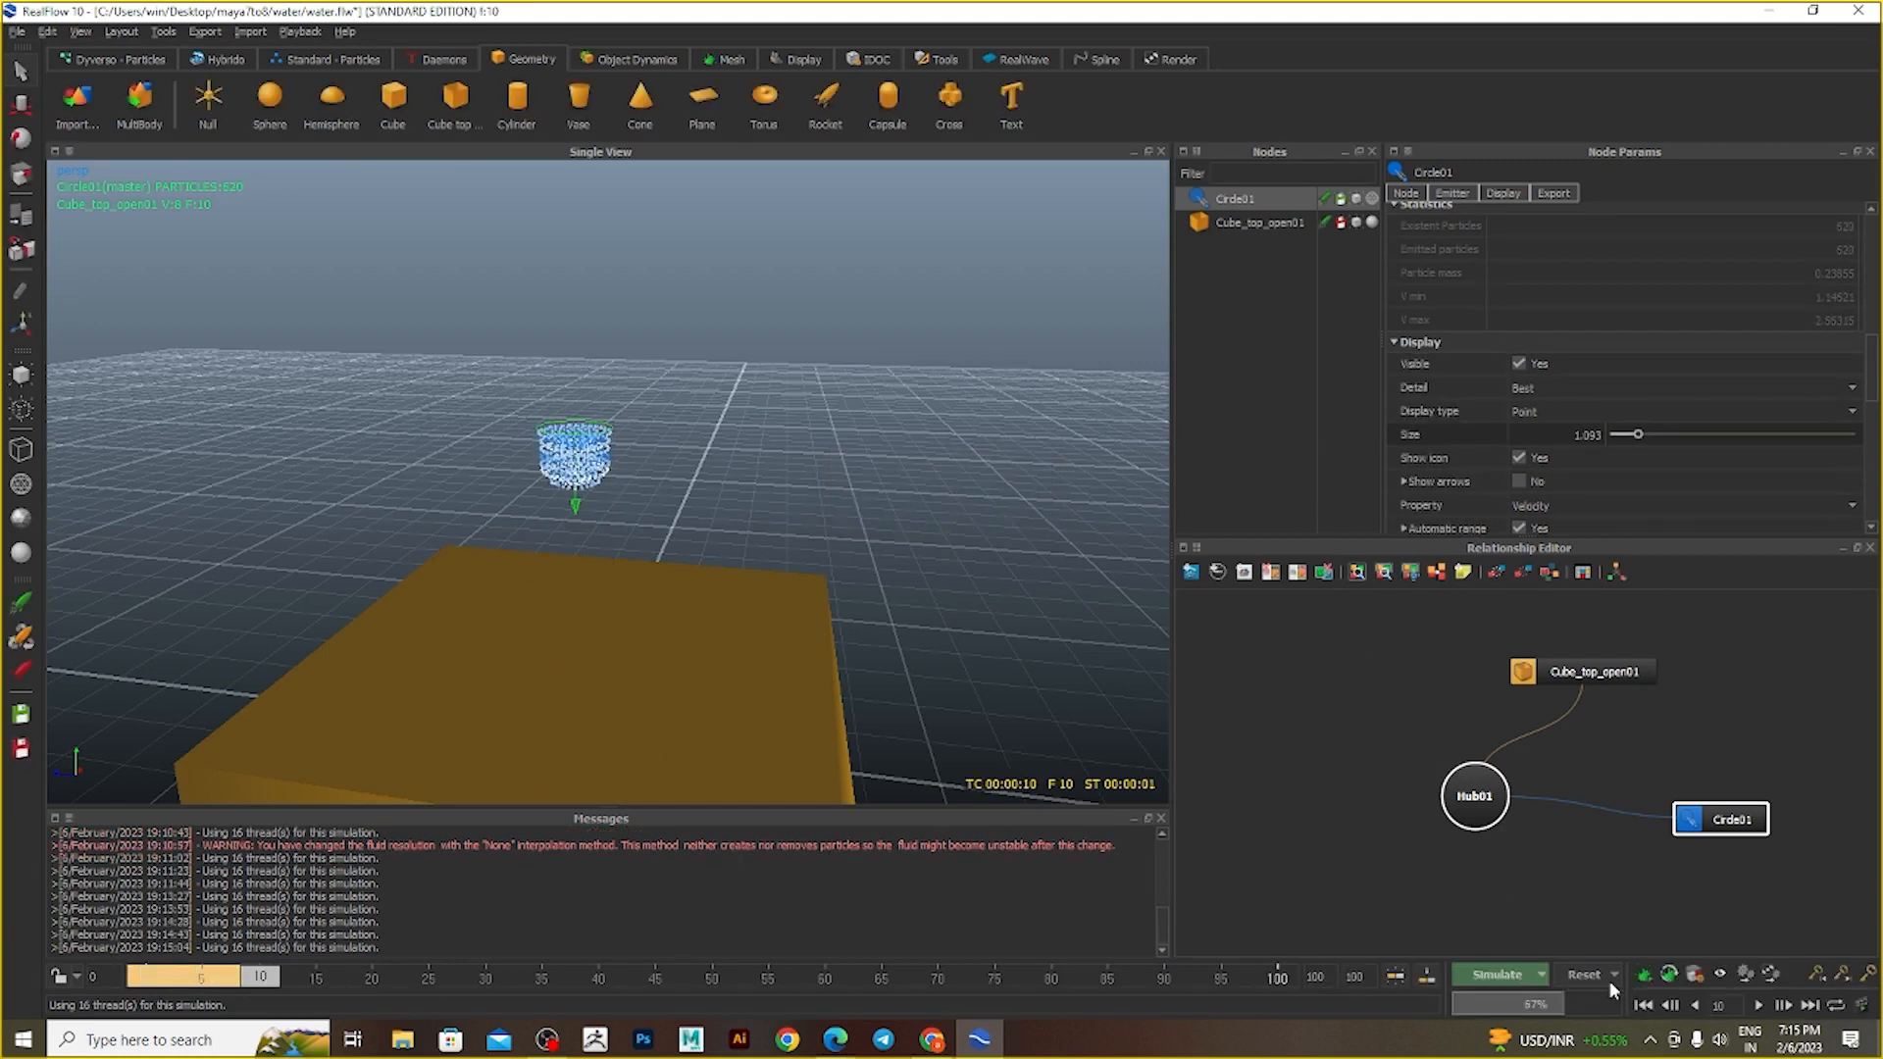
left_click(1585, 977)
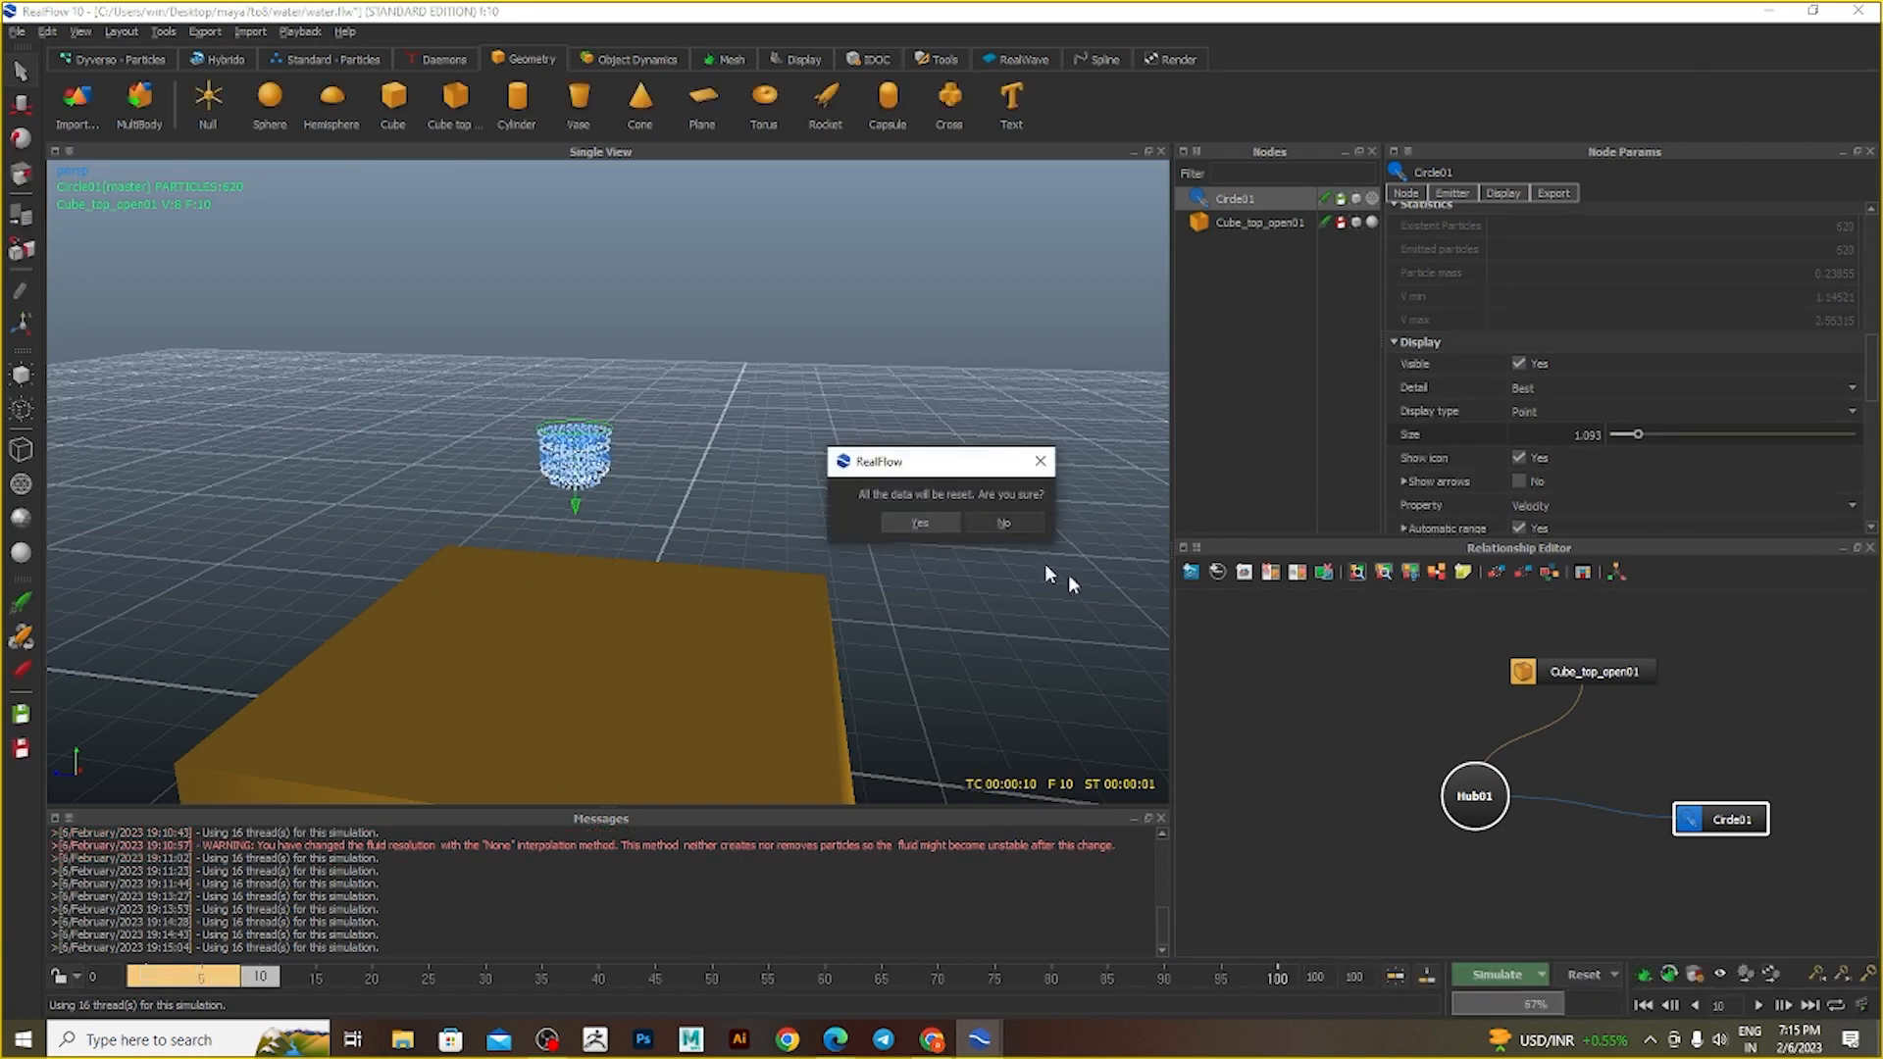
left_click(941, 530)
- Set the circle emitter's Volume to 5
scroll(1494, 433, "down", 3)
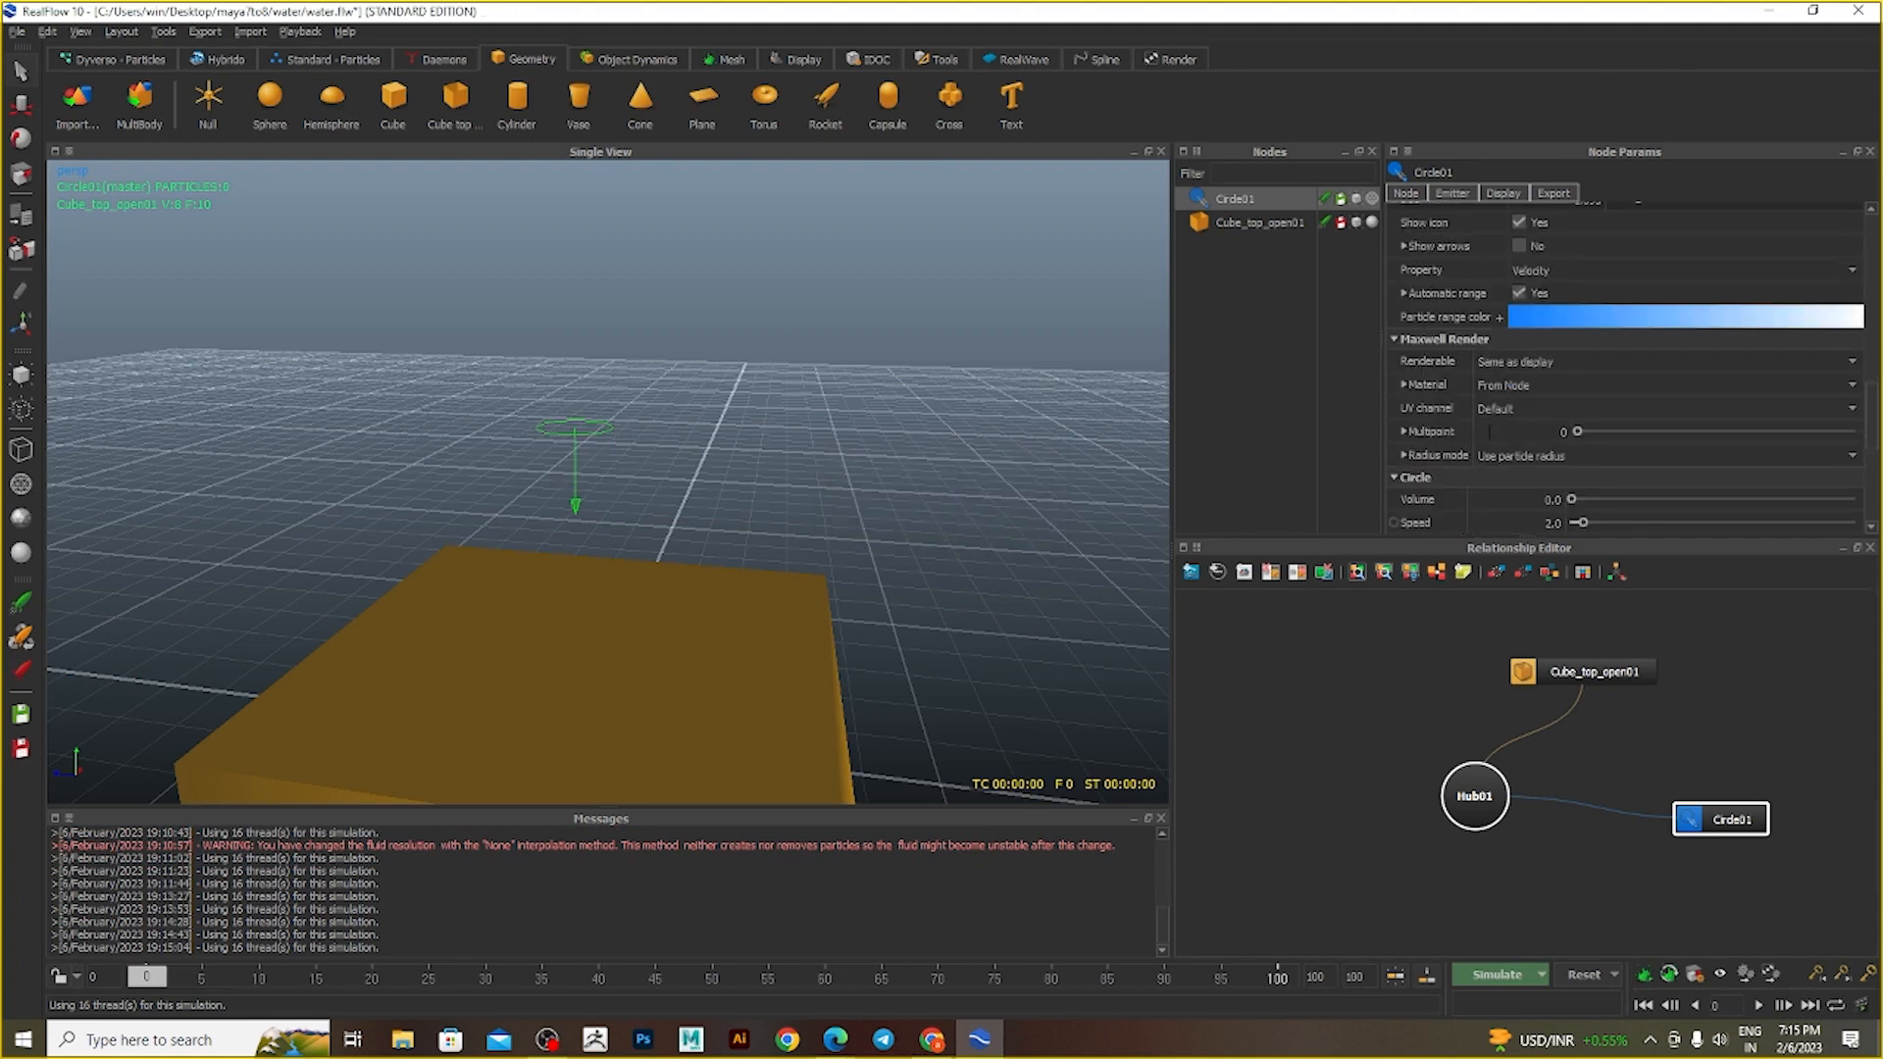
scroll(1456, 415, "down", 3)
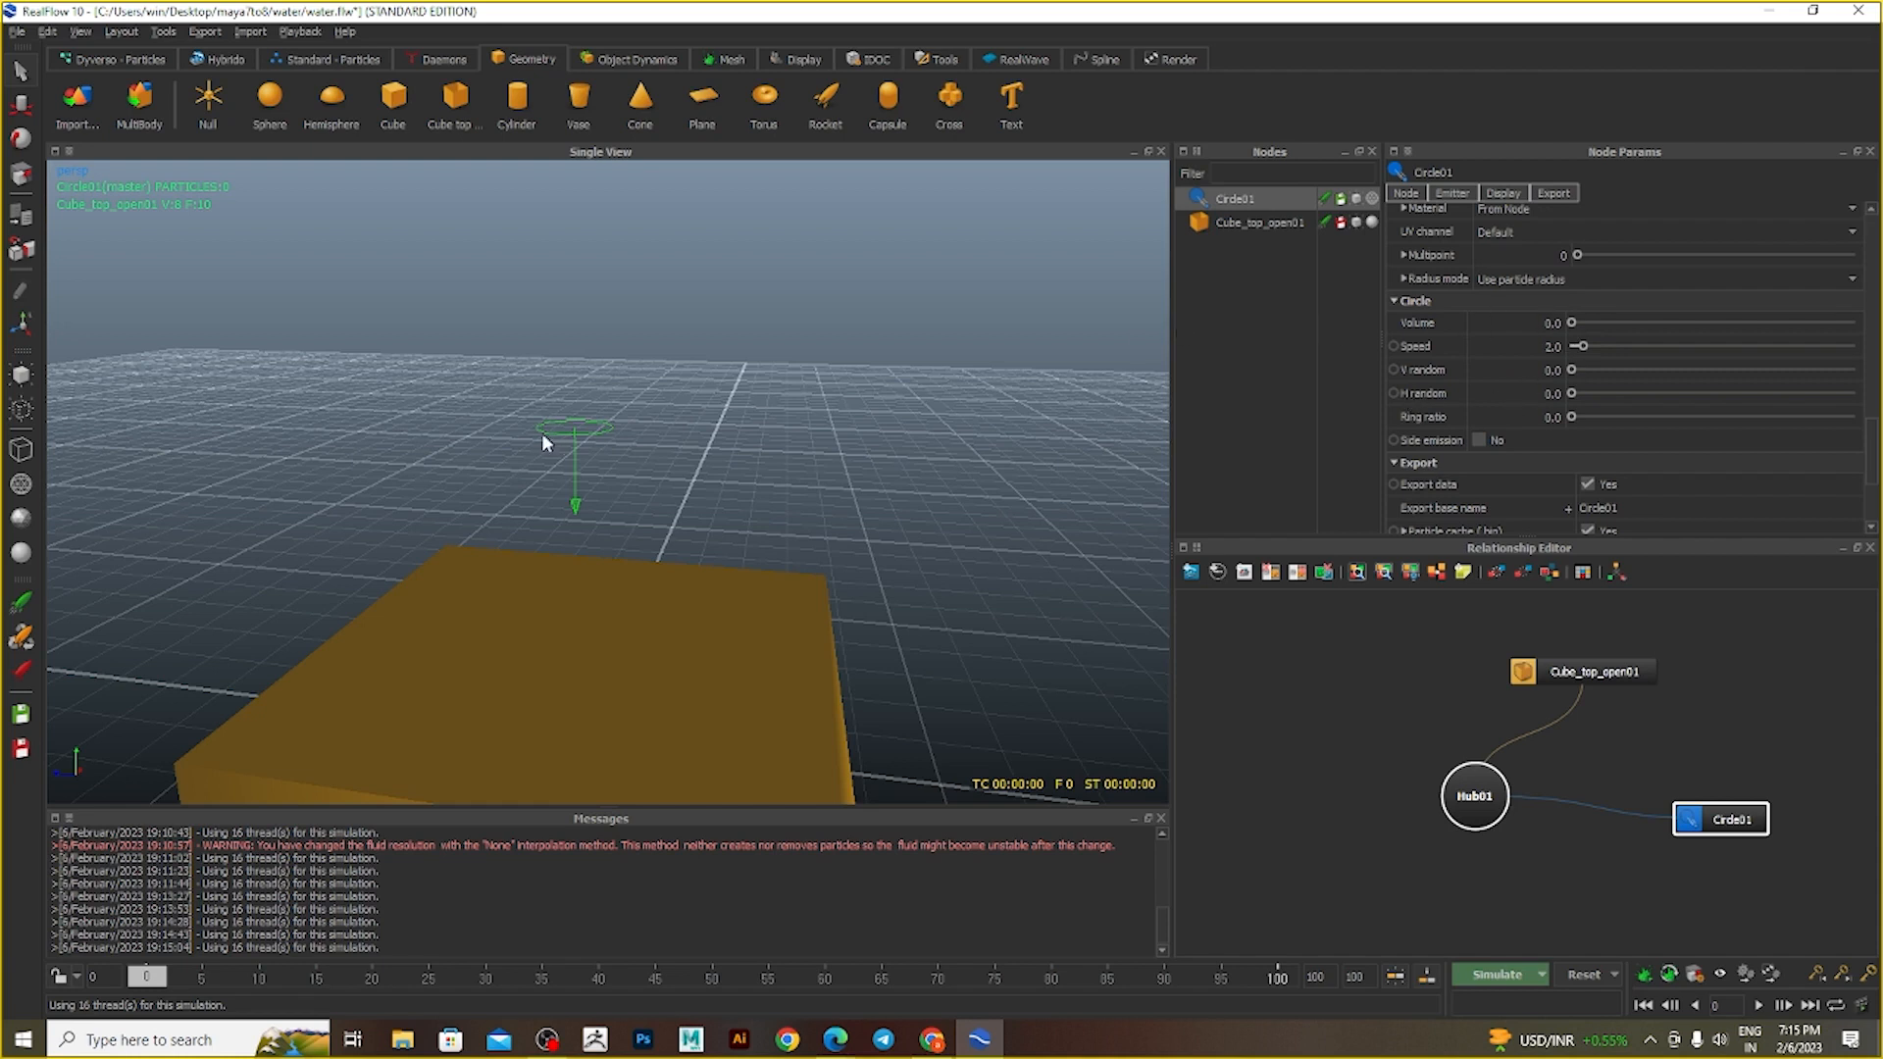
left_click_drag(536, 467, 608, 483, "alt")
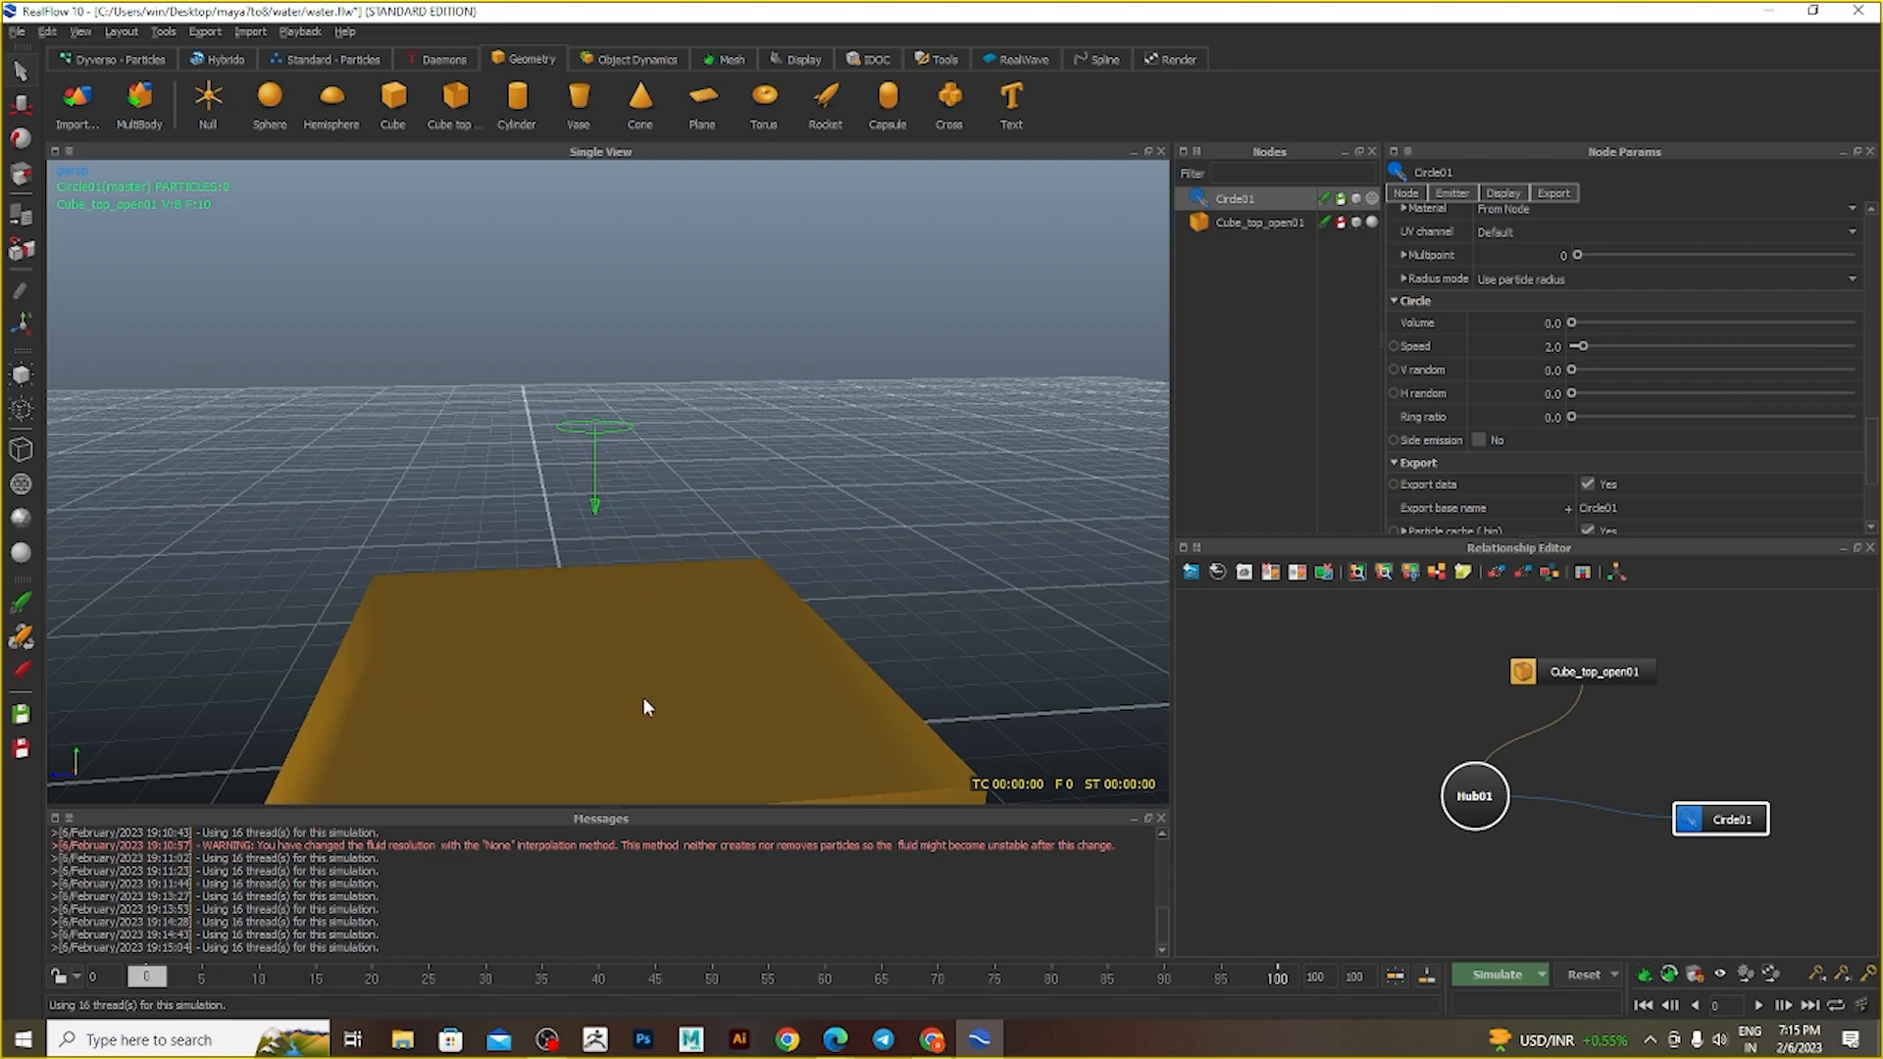
double_click(1558, 323)
double_click(1555, 323)
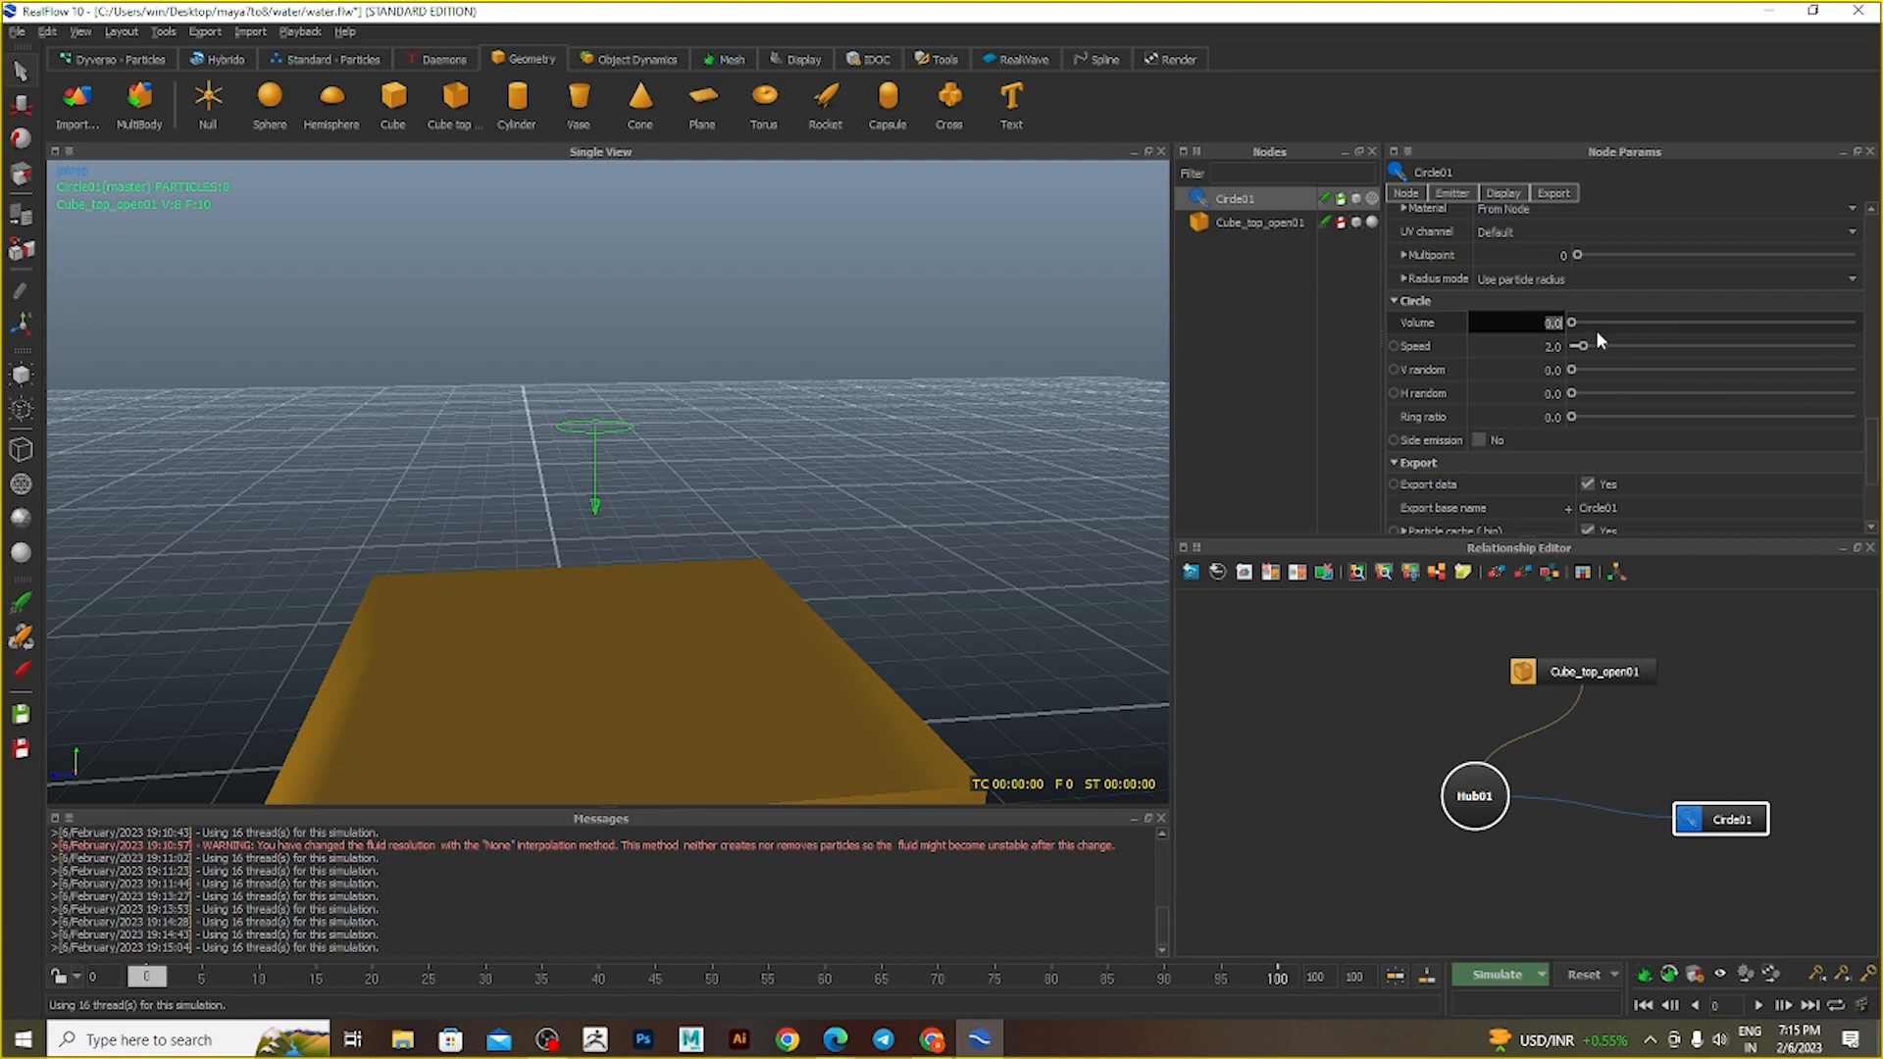
type("5")
key("Return")
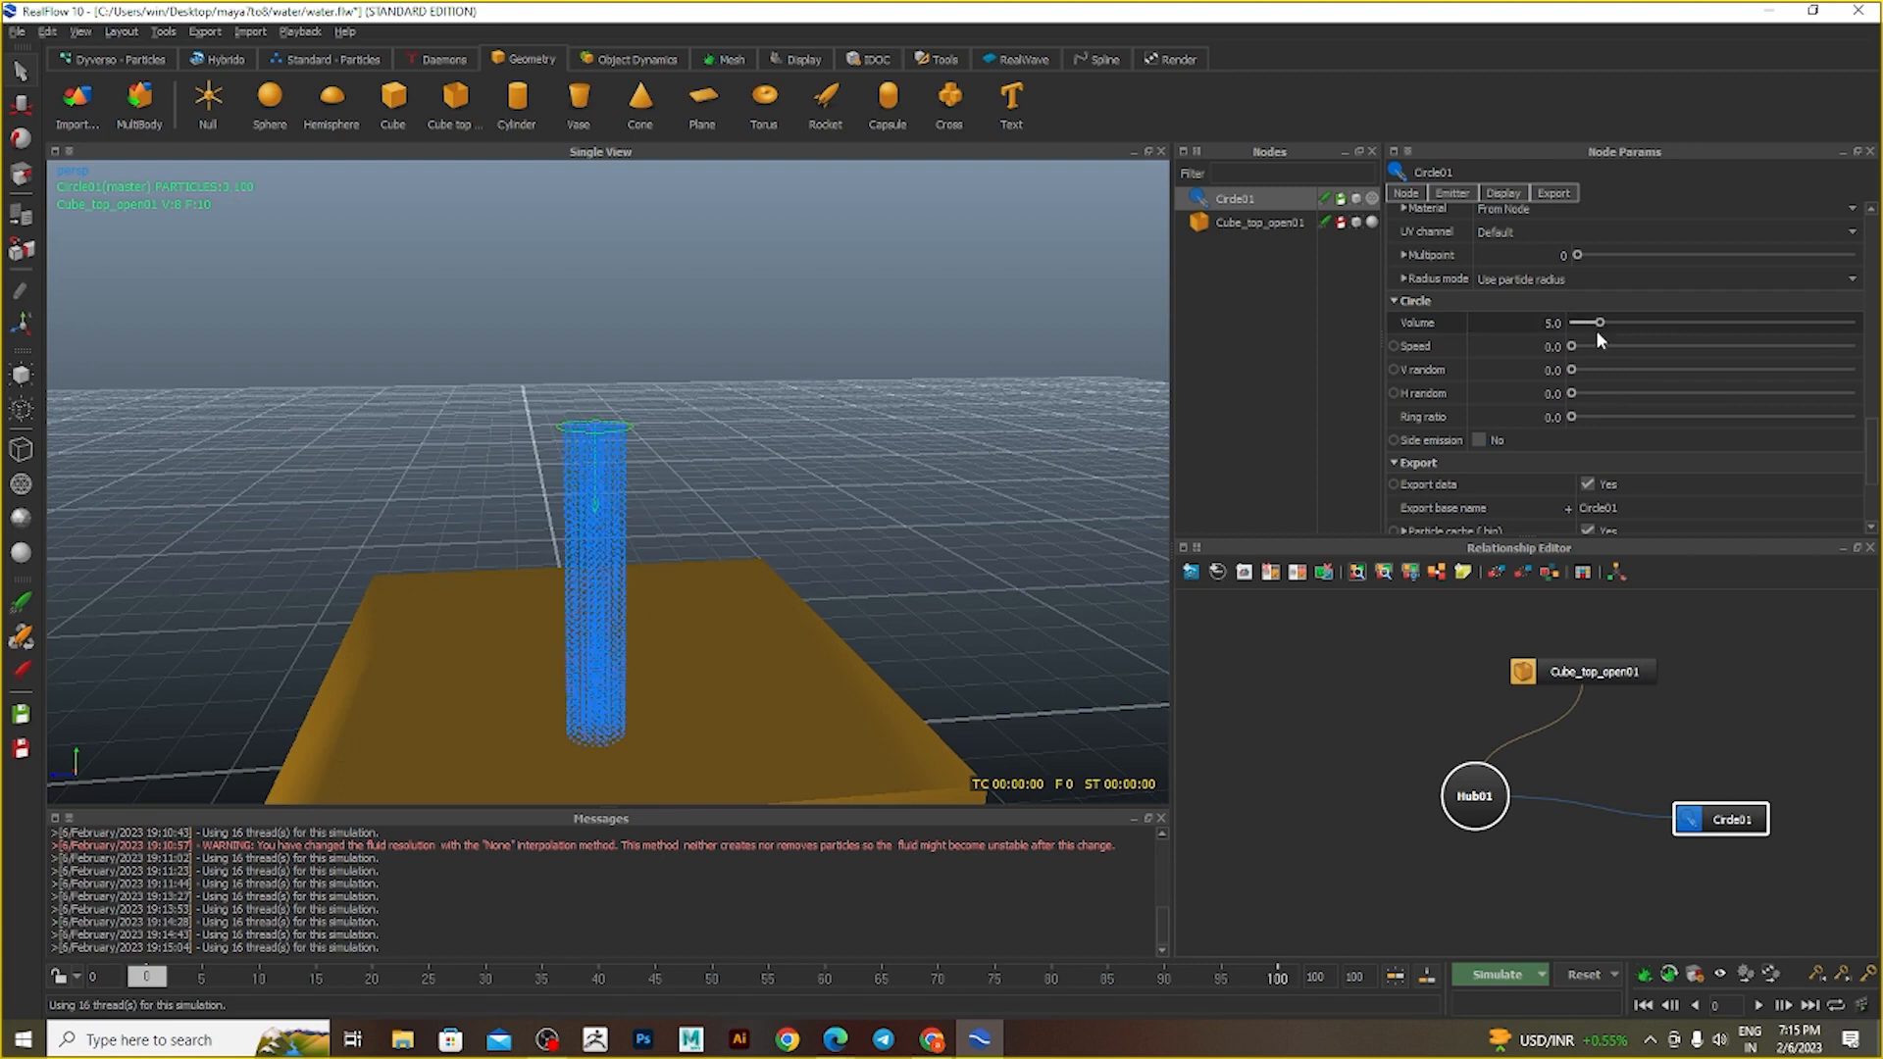
- Simulate the volume-filled particle column to frame 100 and inspect its motion around the tray and up close
left_click_drag(765, 530, 891, 758, "alt")
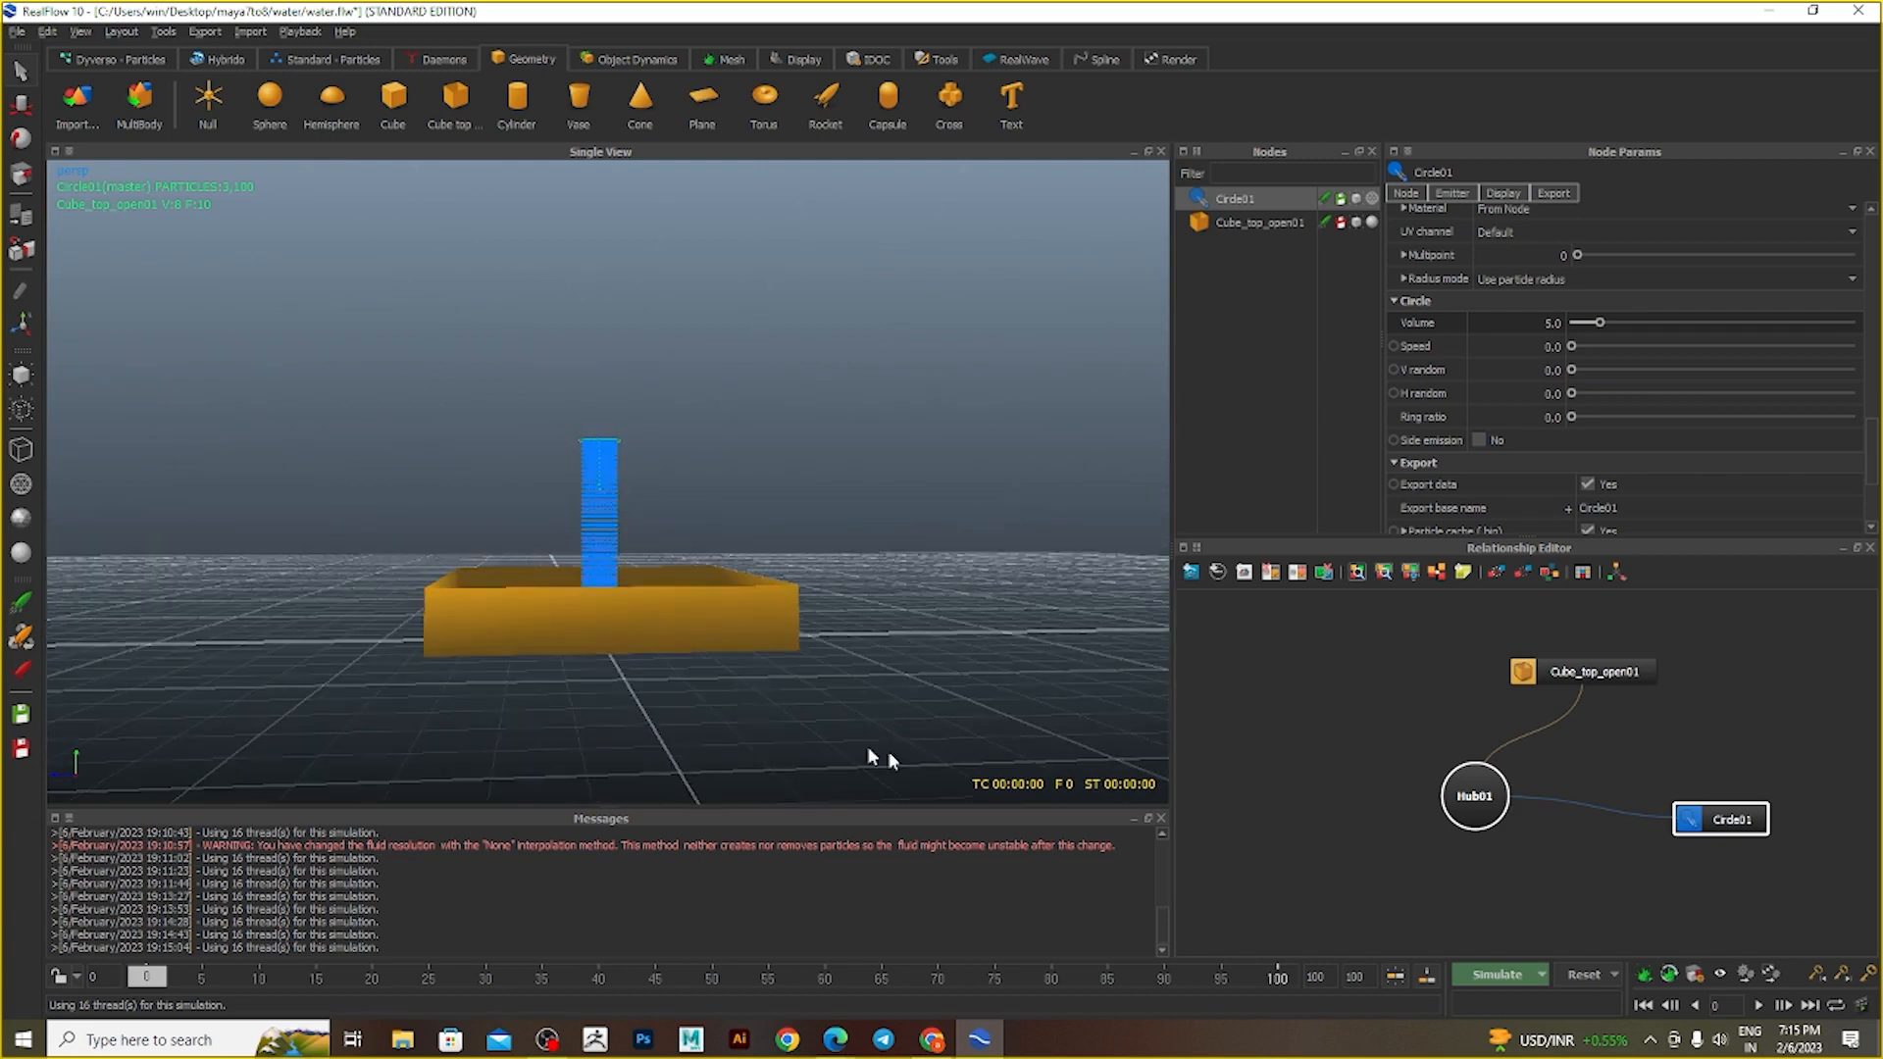
left_click(1511, 975)
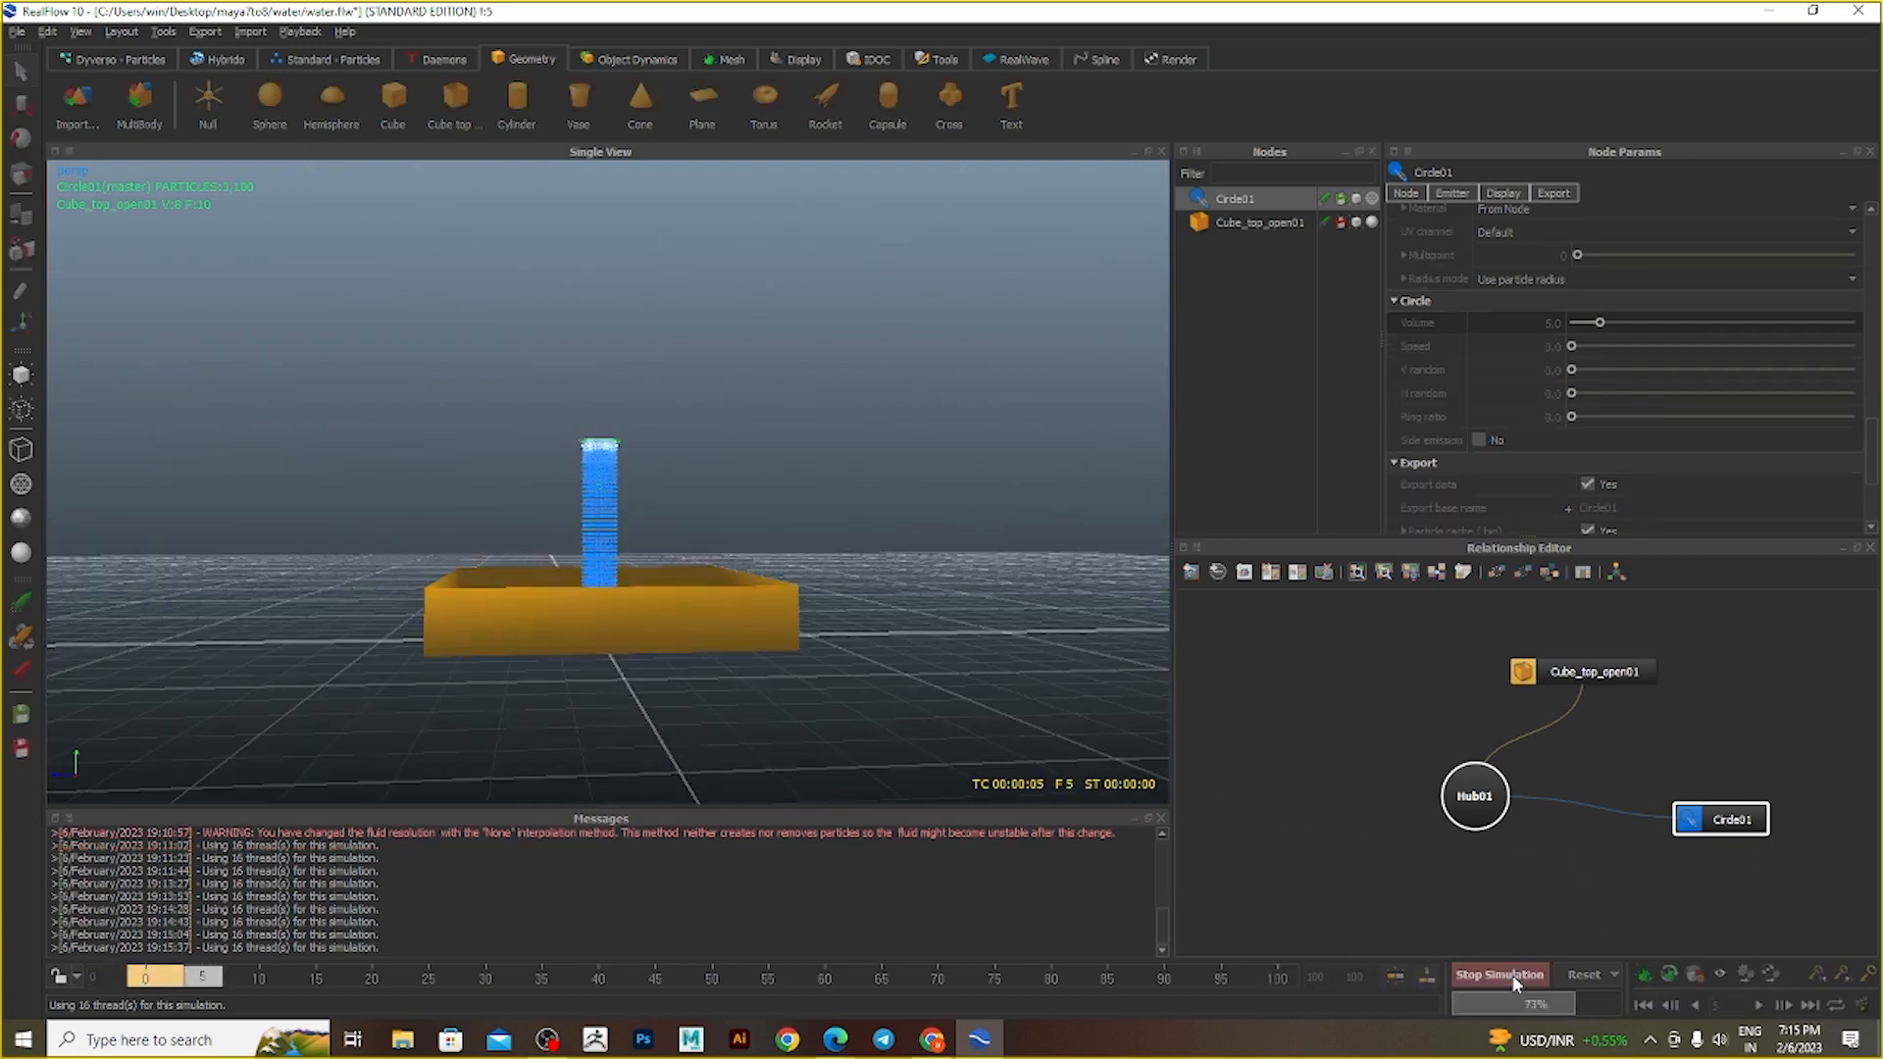
scroll(600, 467, "up", 5)
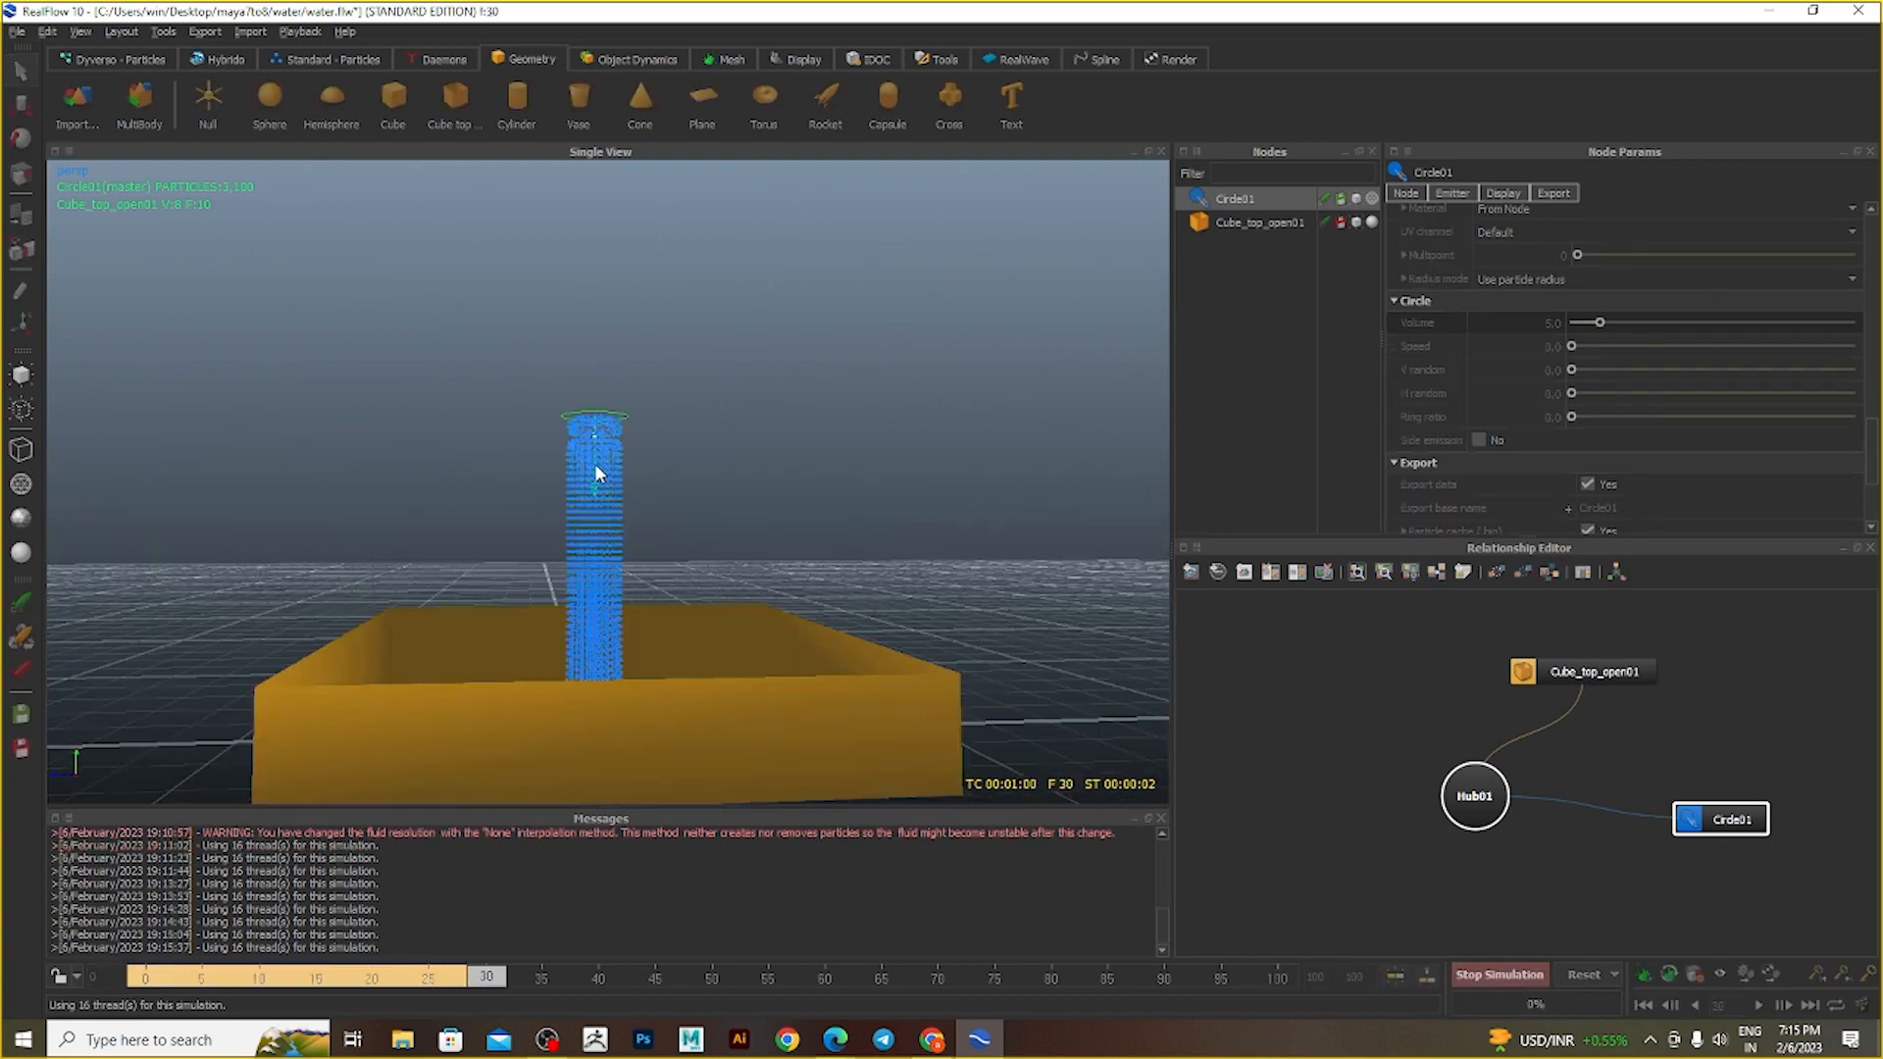
left_click_drag(597, 473, 735, 478, "alt")
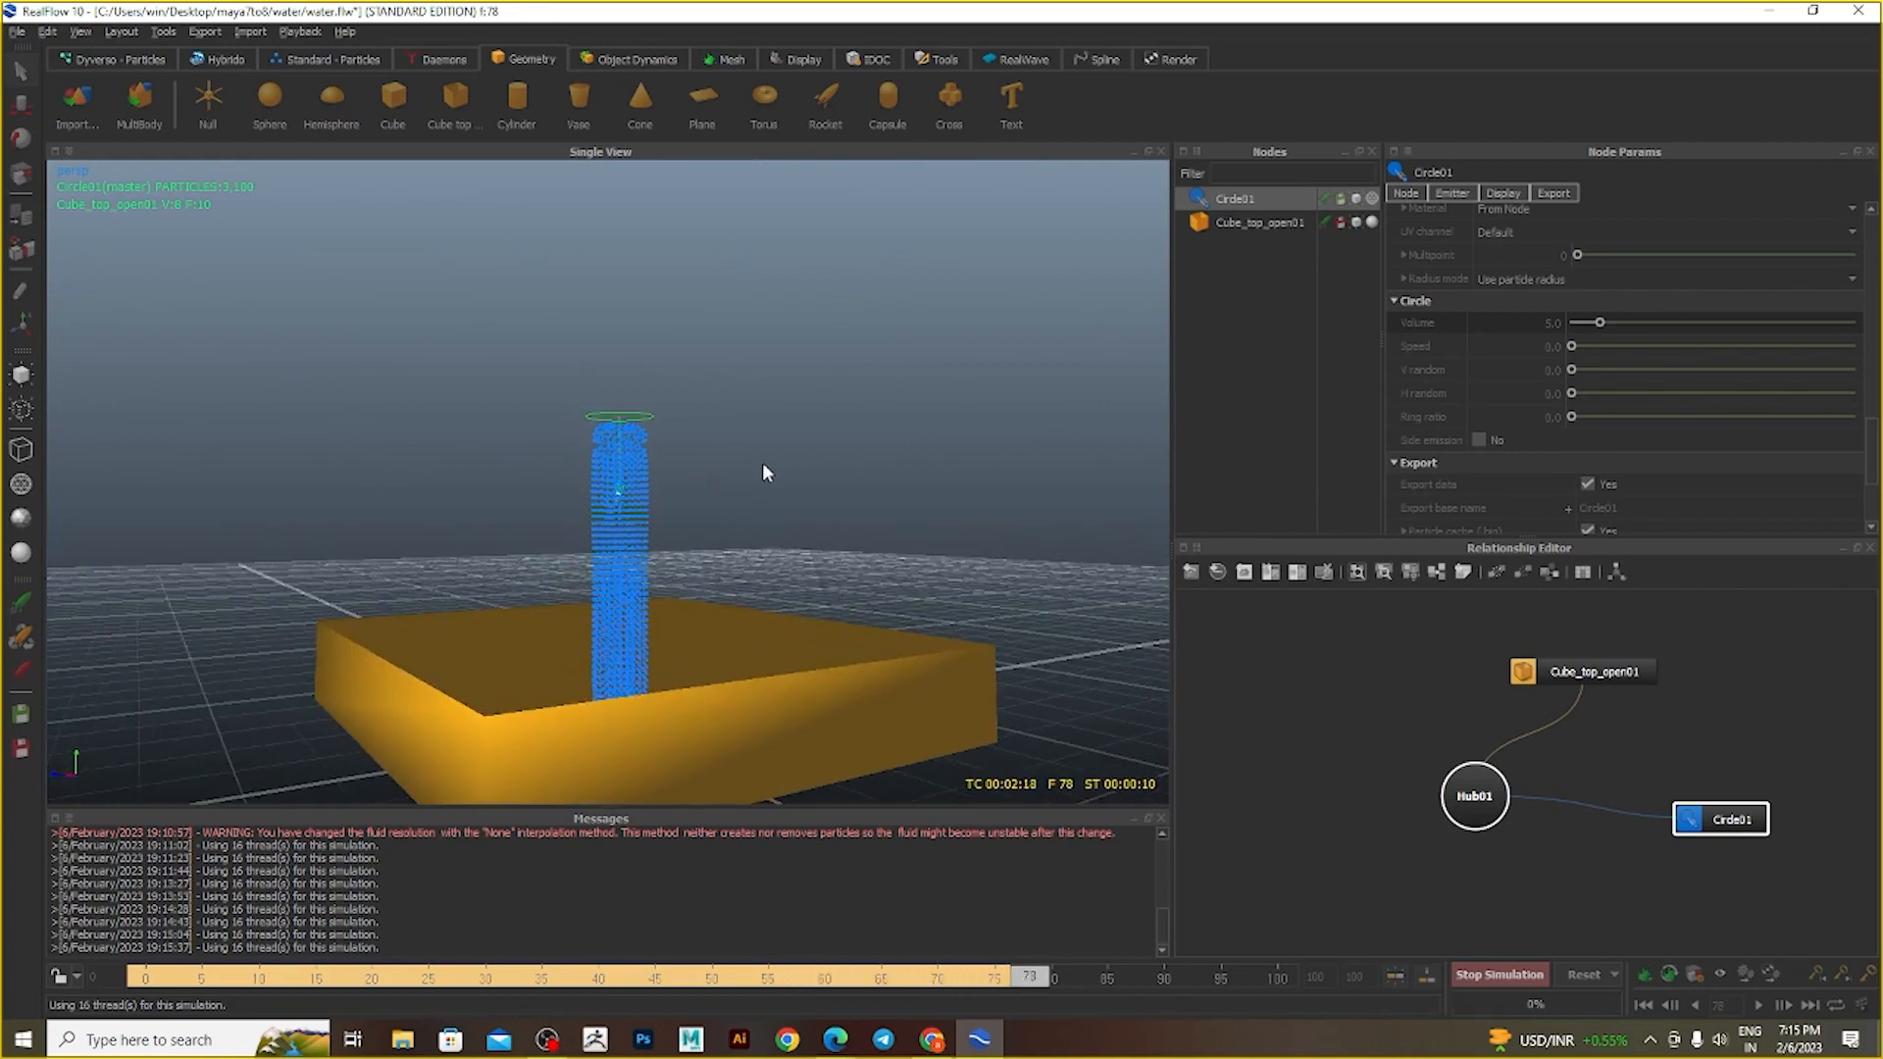
scroll(621, 521, "up", 5)
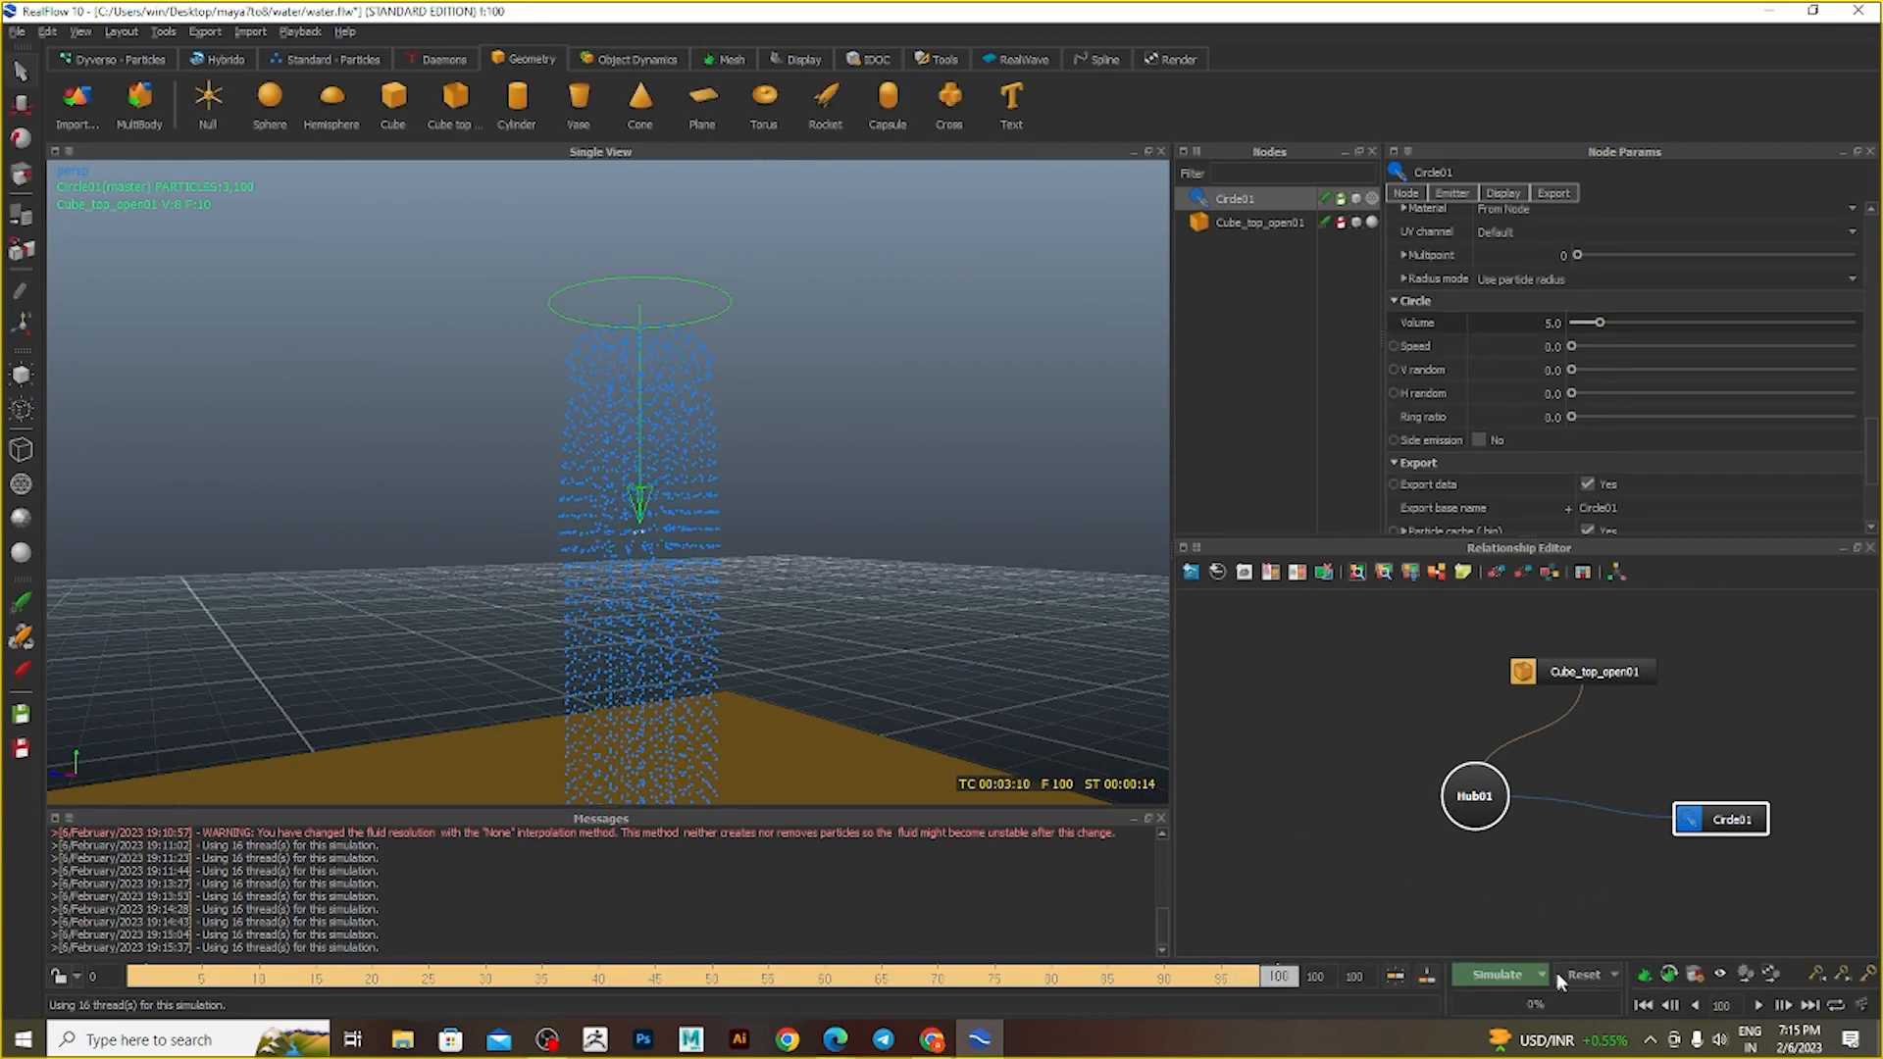
- Reset the simulation and set the circle emitter's Volume back to 0
left_click(1581, 976)
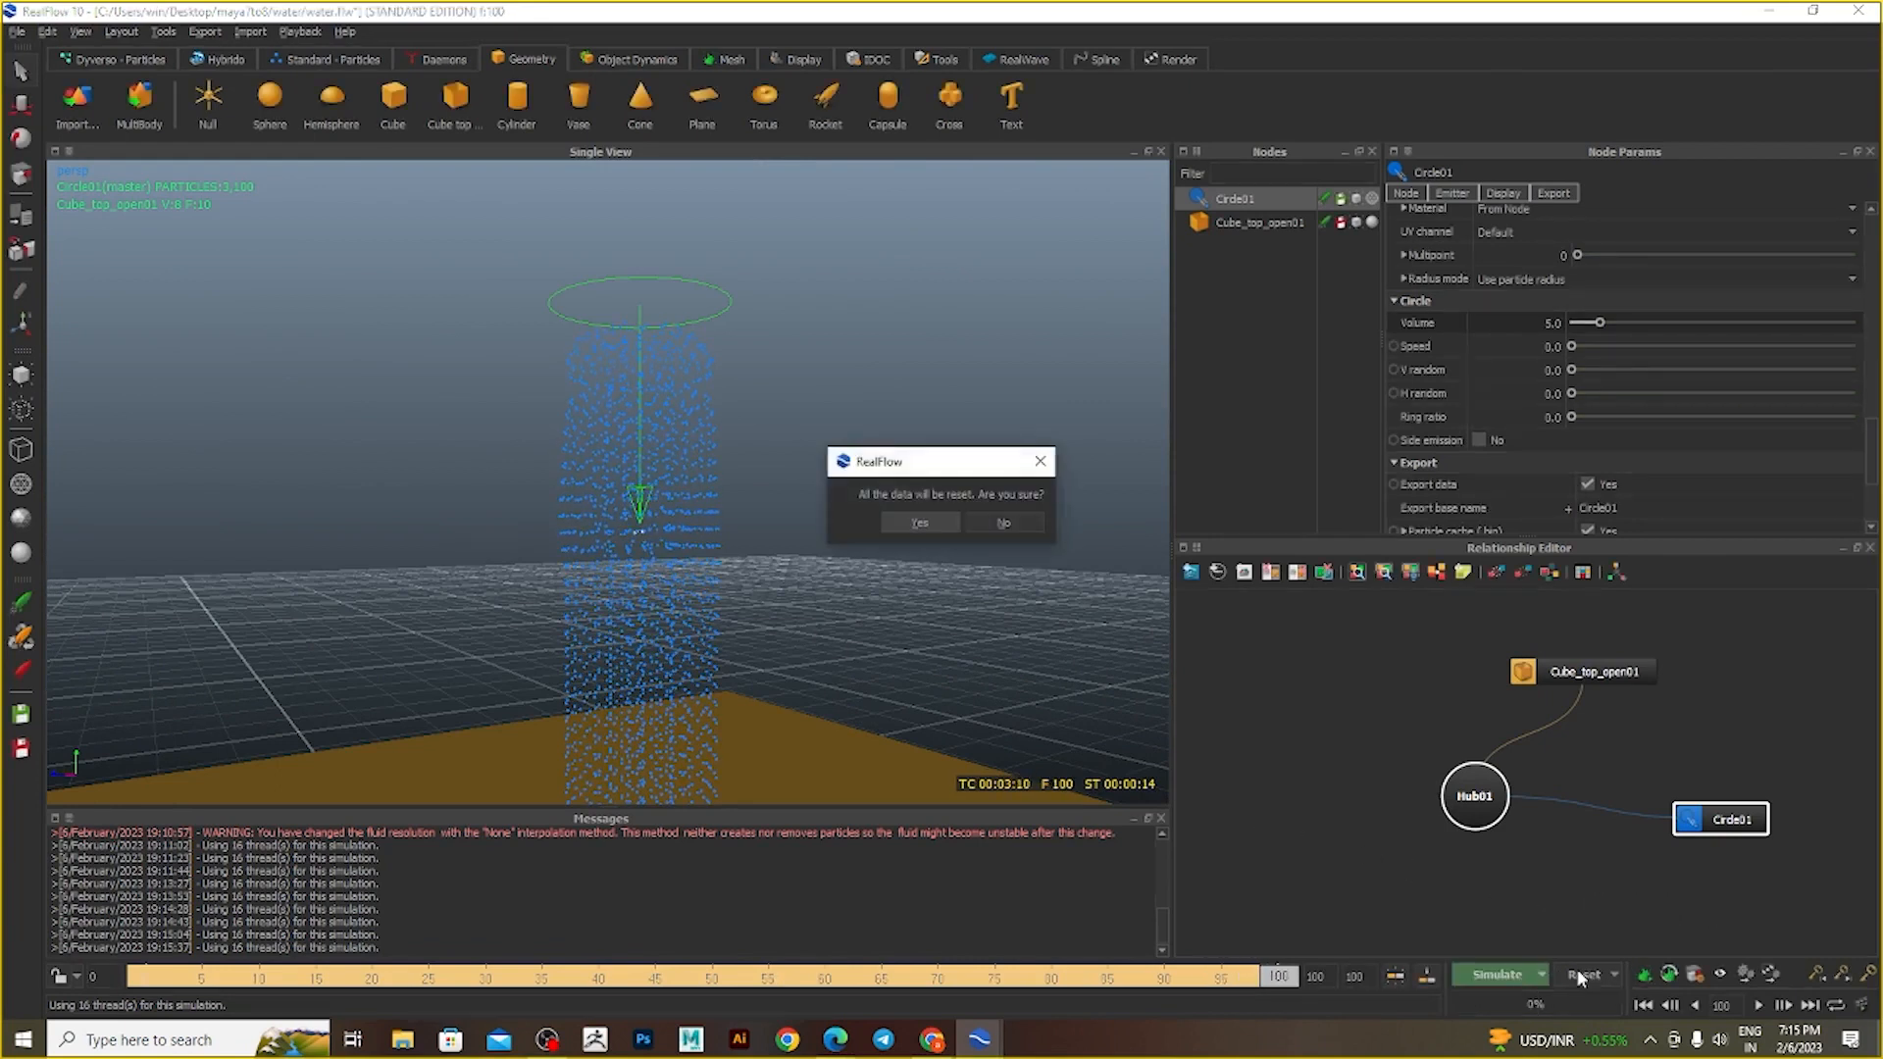
left_click(900, 526)
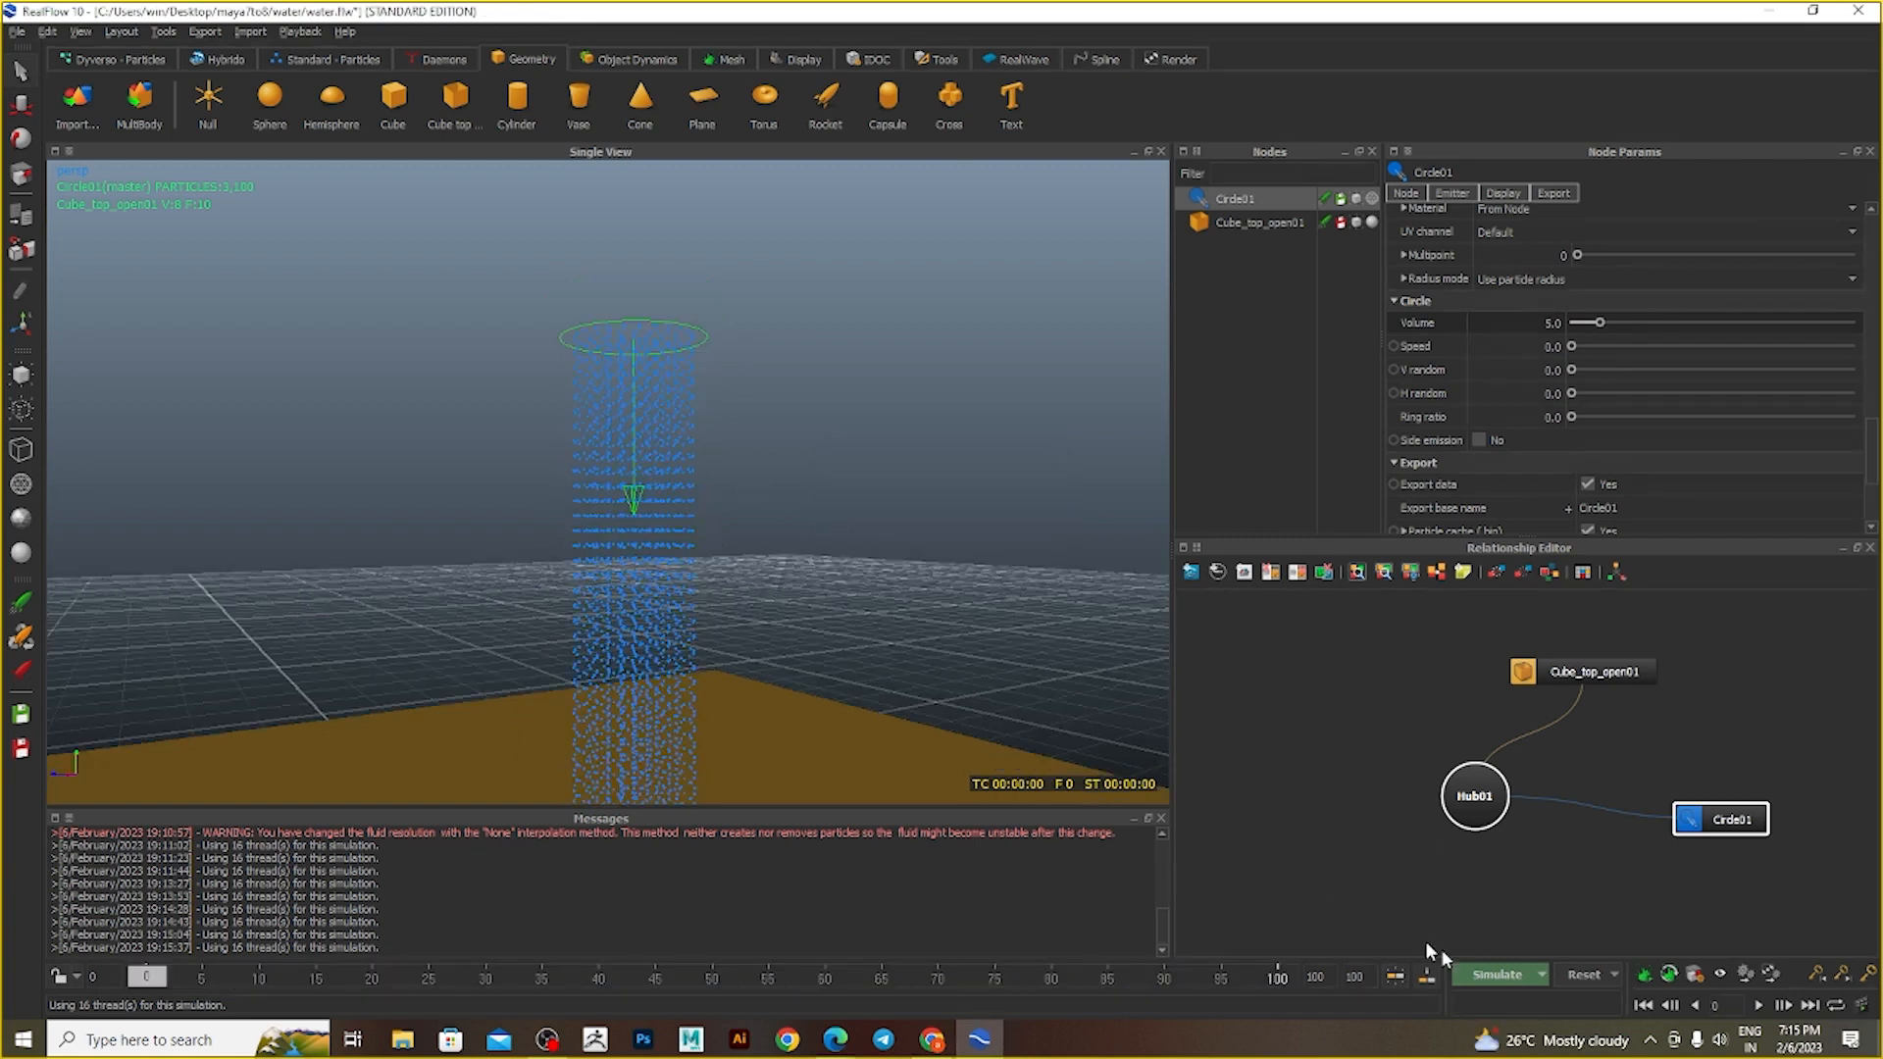
scroll(488, 704, "down", 5)
left_click_drag(720, 651, 620, 636, "alt")
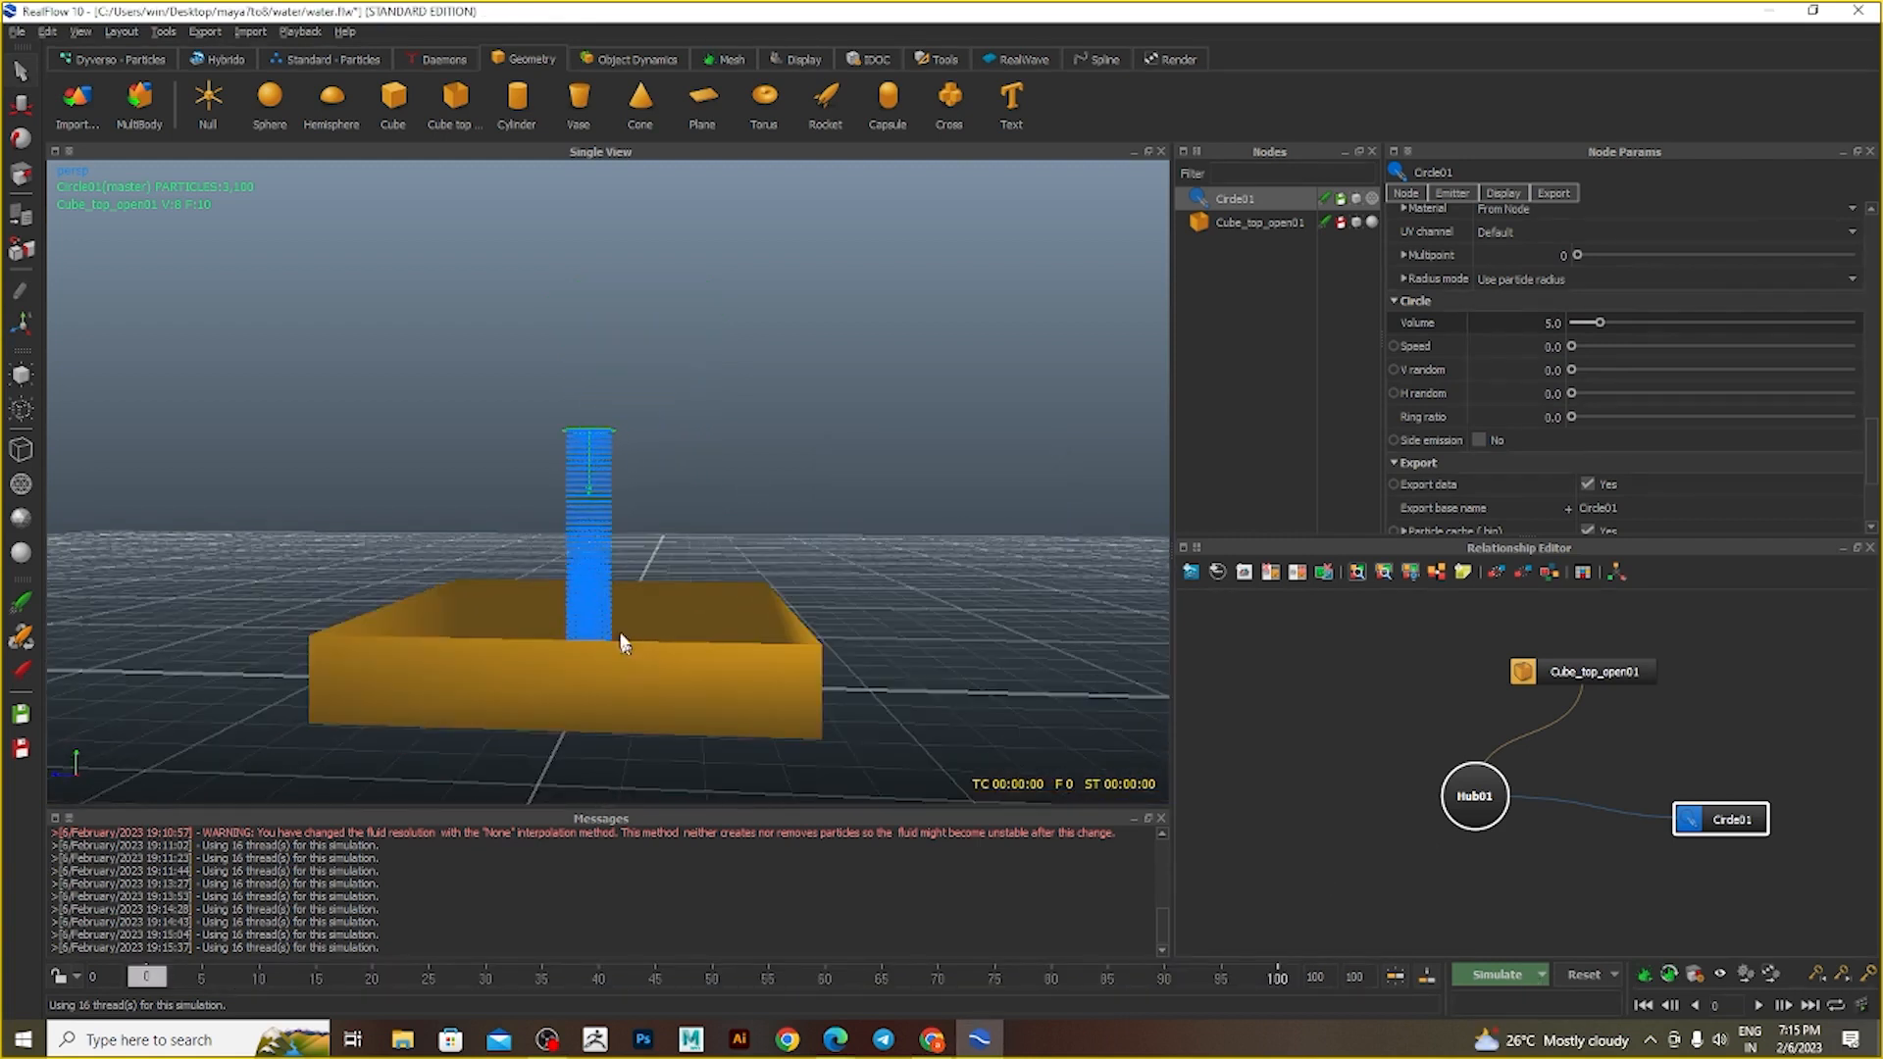
left_click_drag(659, 396, 451, 482)
left_click(1532, 331)
key("Return")
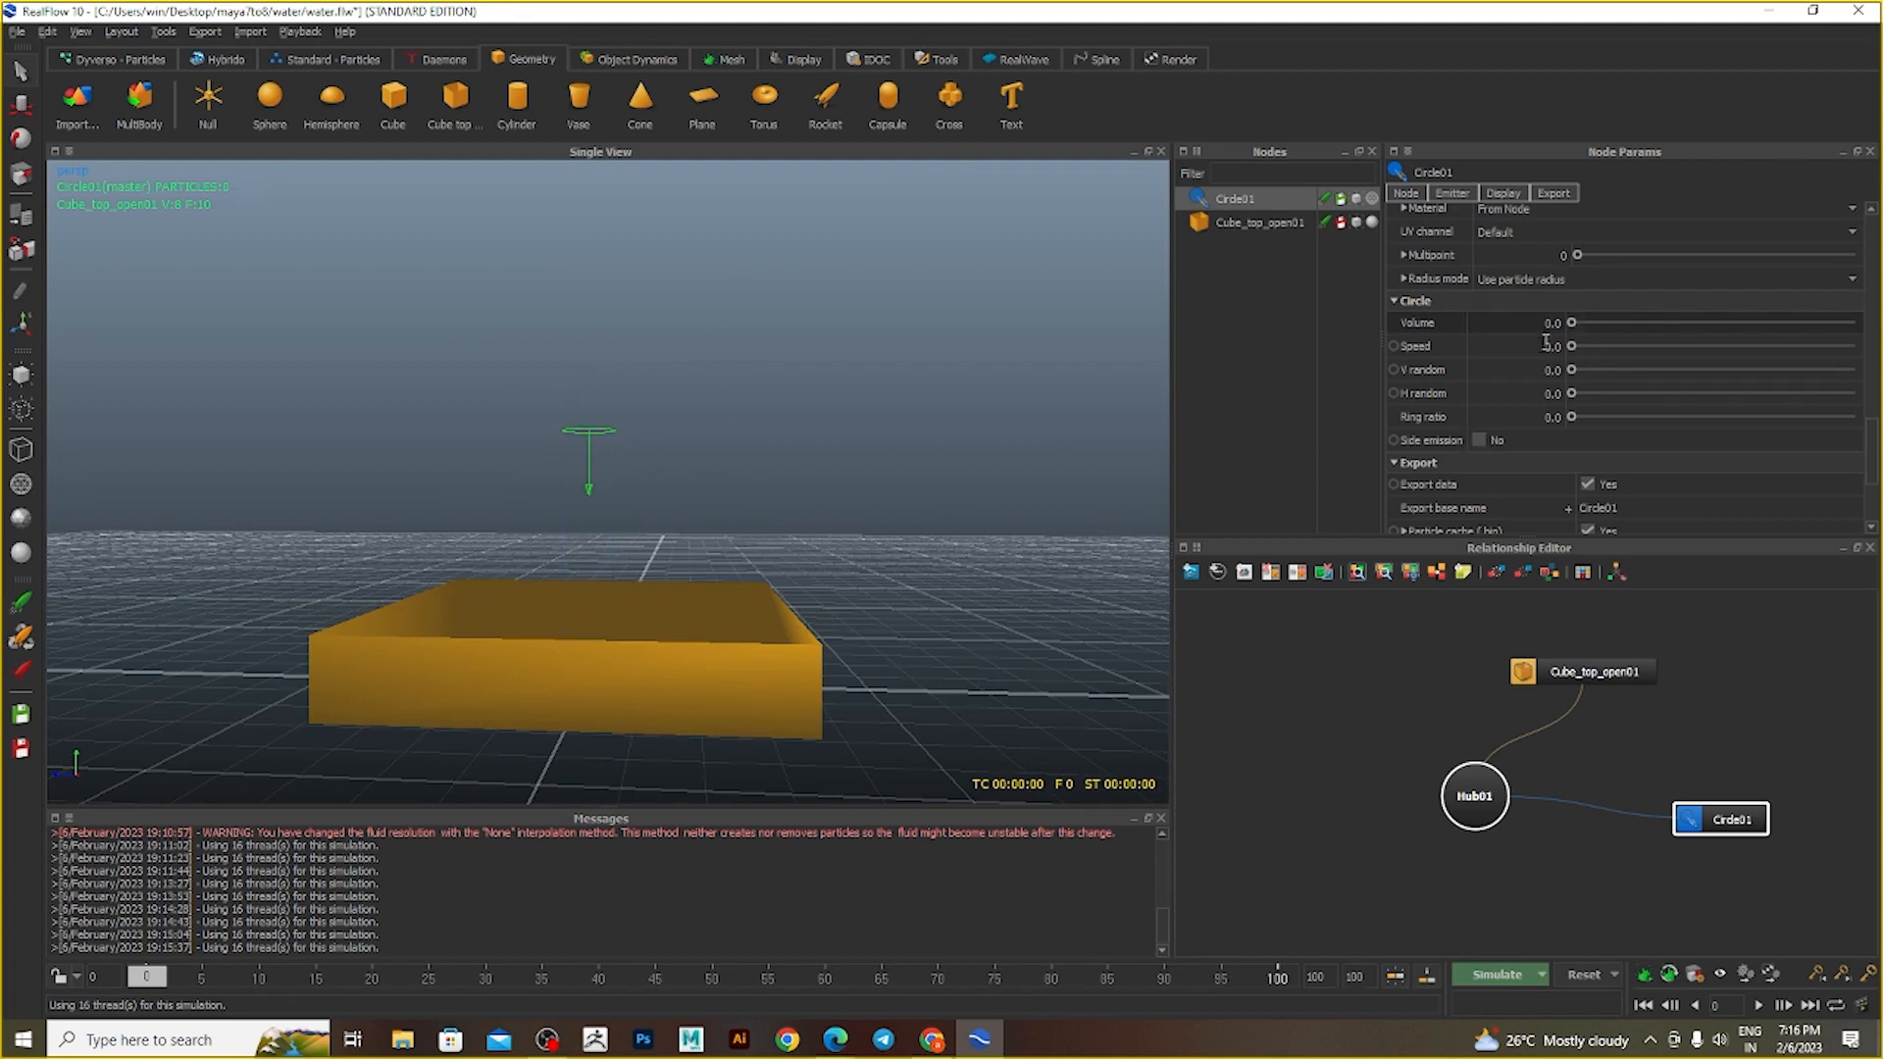
- Run the simulation to frame 100 with zero emitter volume and reset it
left_click(1509, 982)
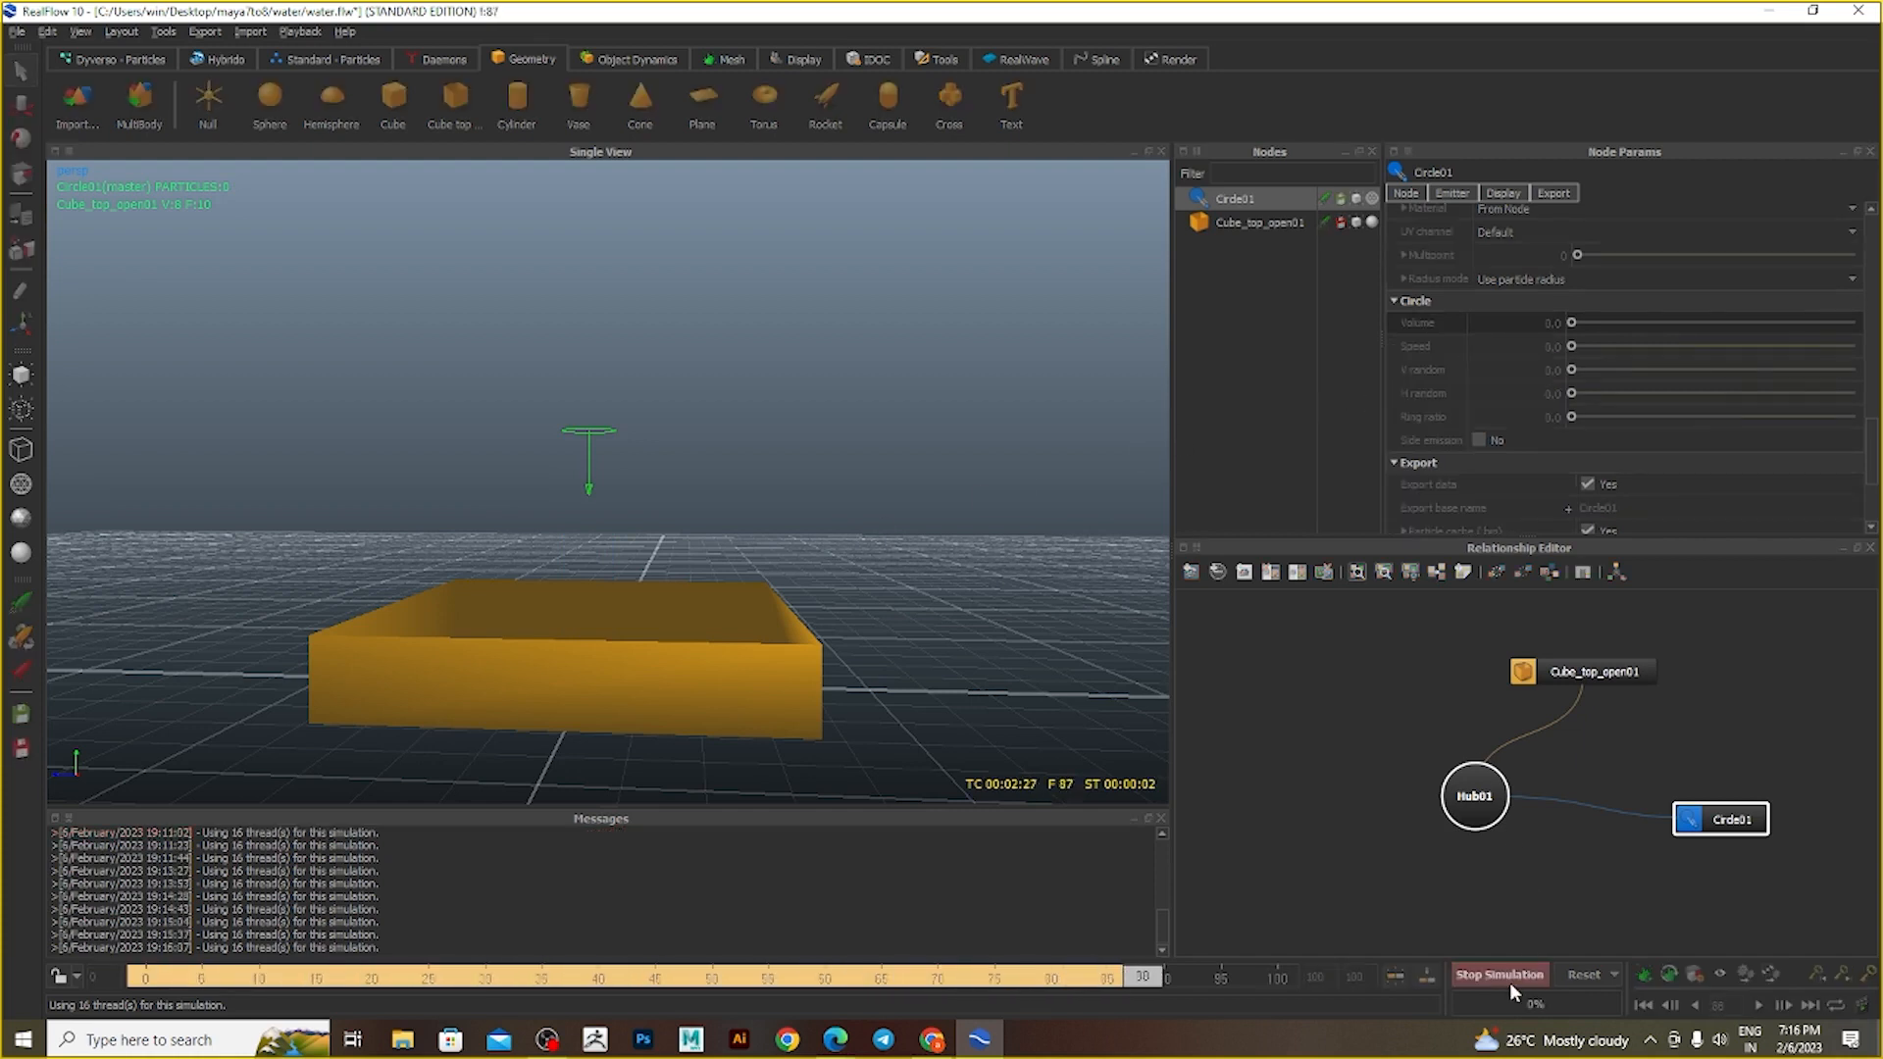
left_click(1579, 975)
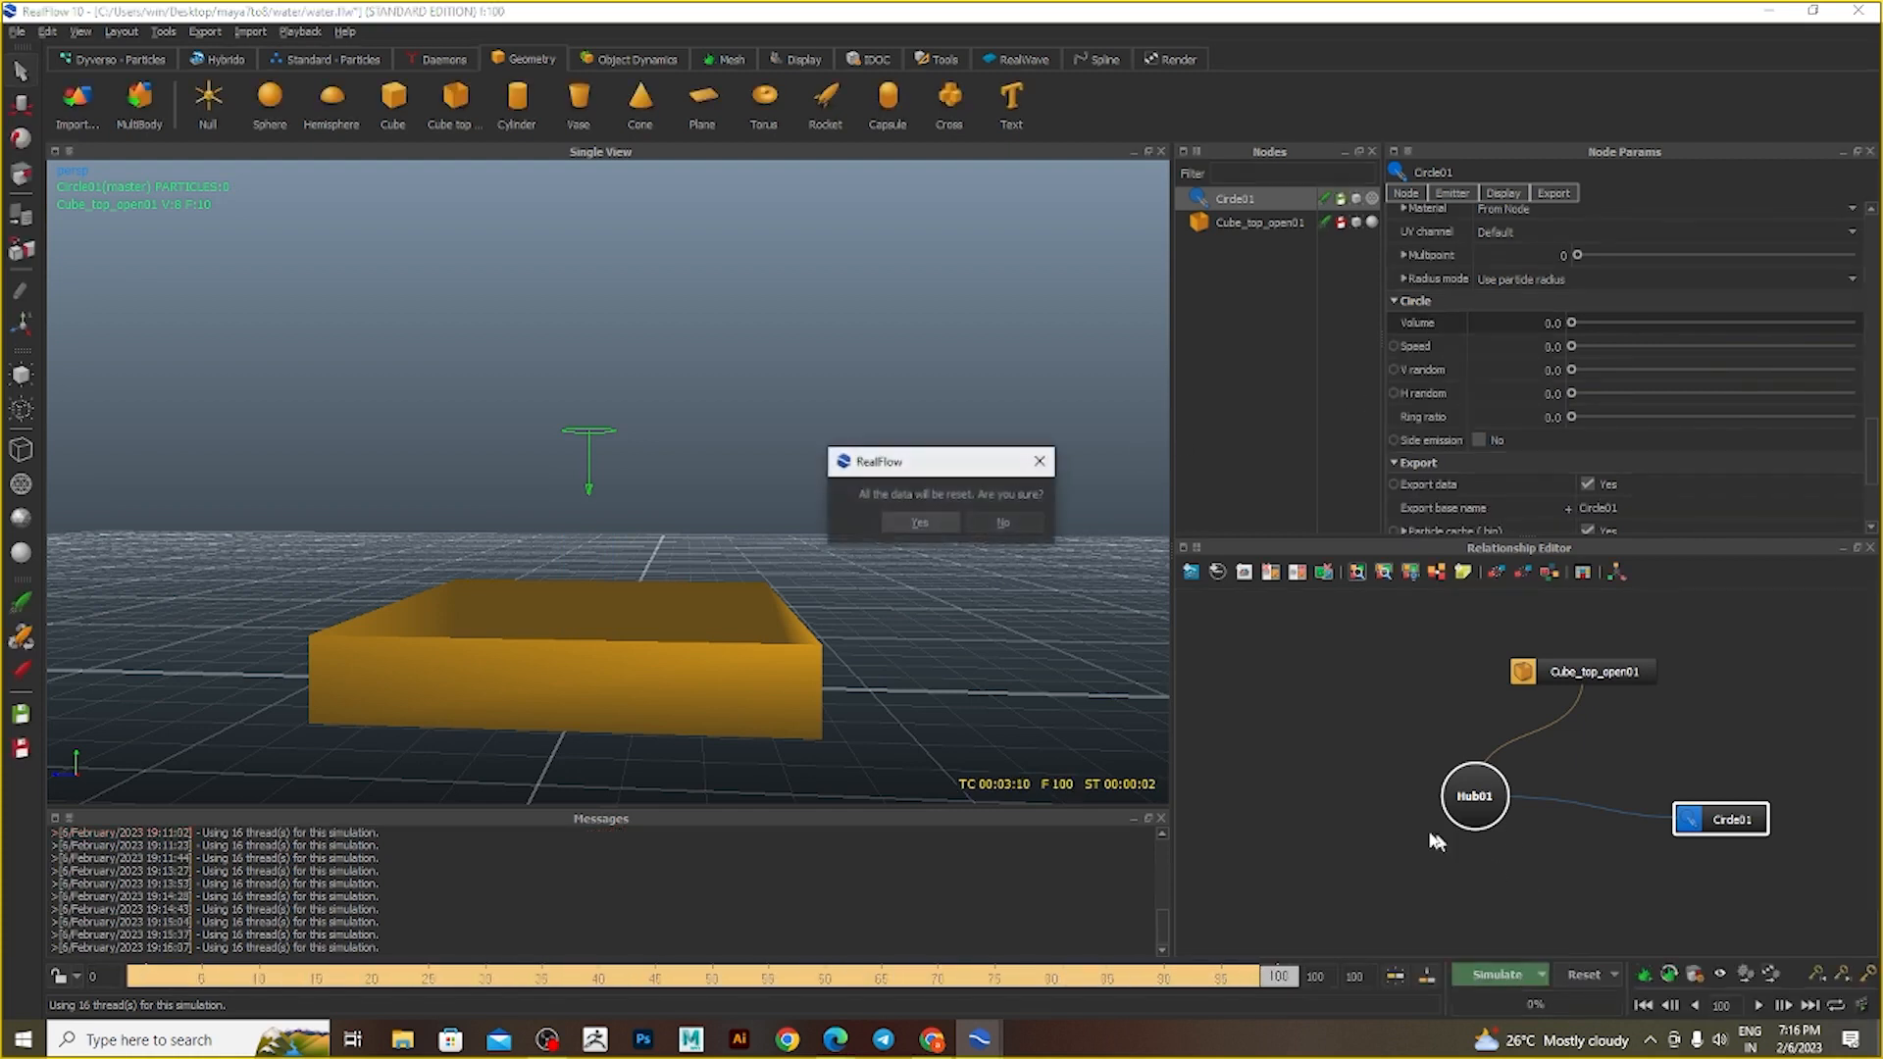
left_click(901, 514)
- Delete the existing circle emitter and create a new standard-particle Circle emitter
left_click_drag(697, 313, 448, 449)
key("Delete")
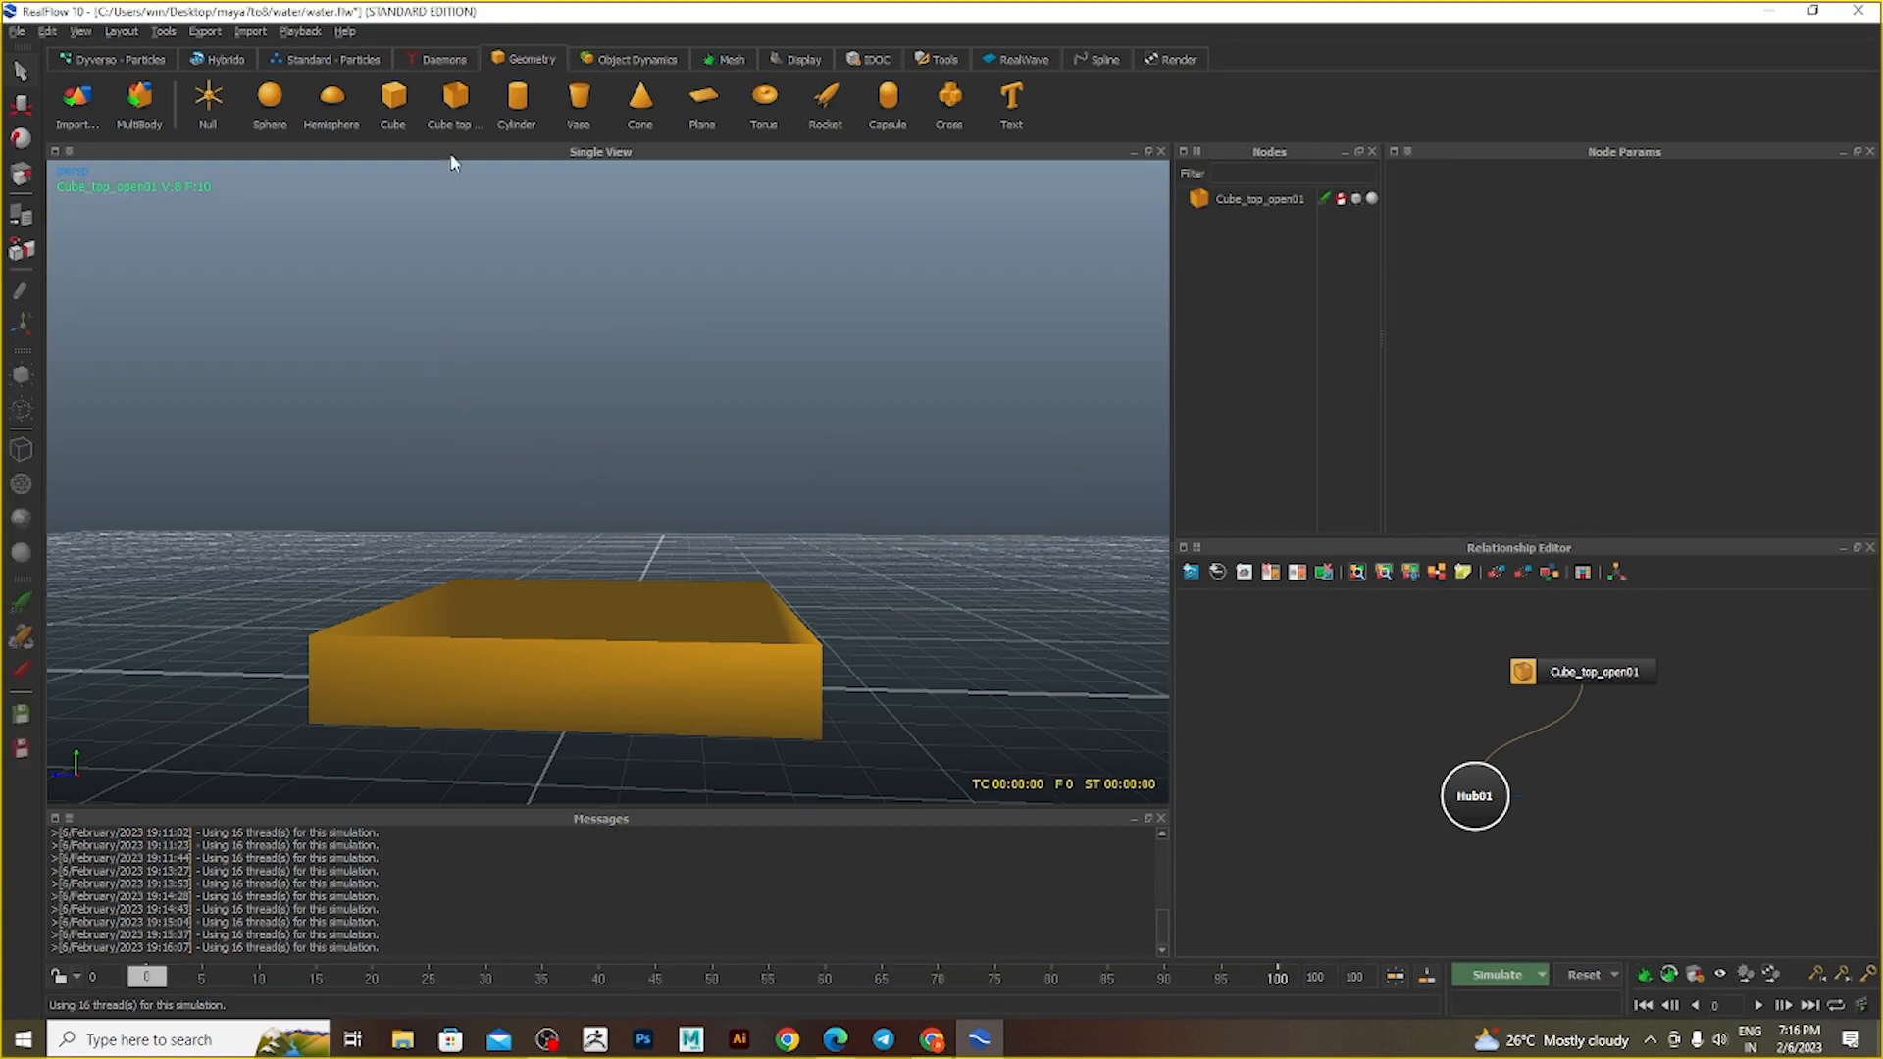
left_click(327, 61)
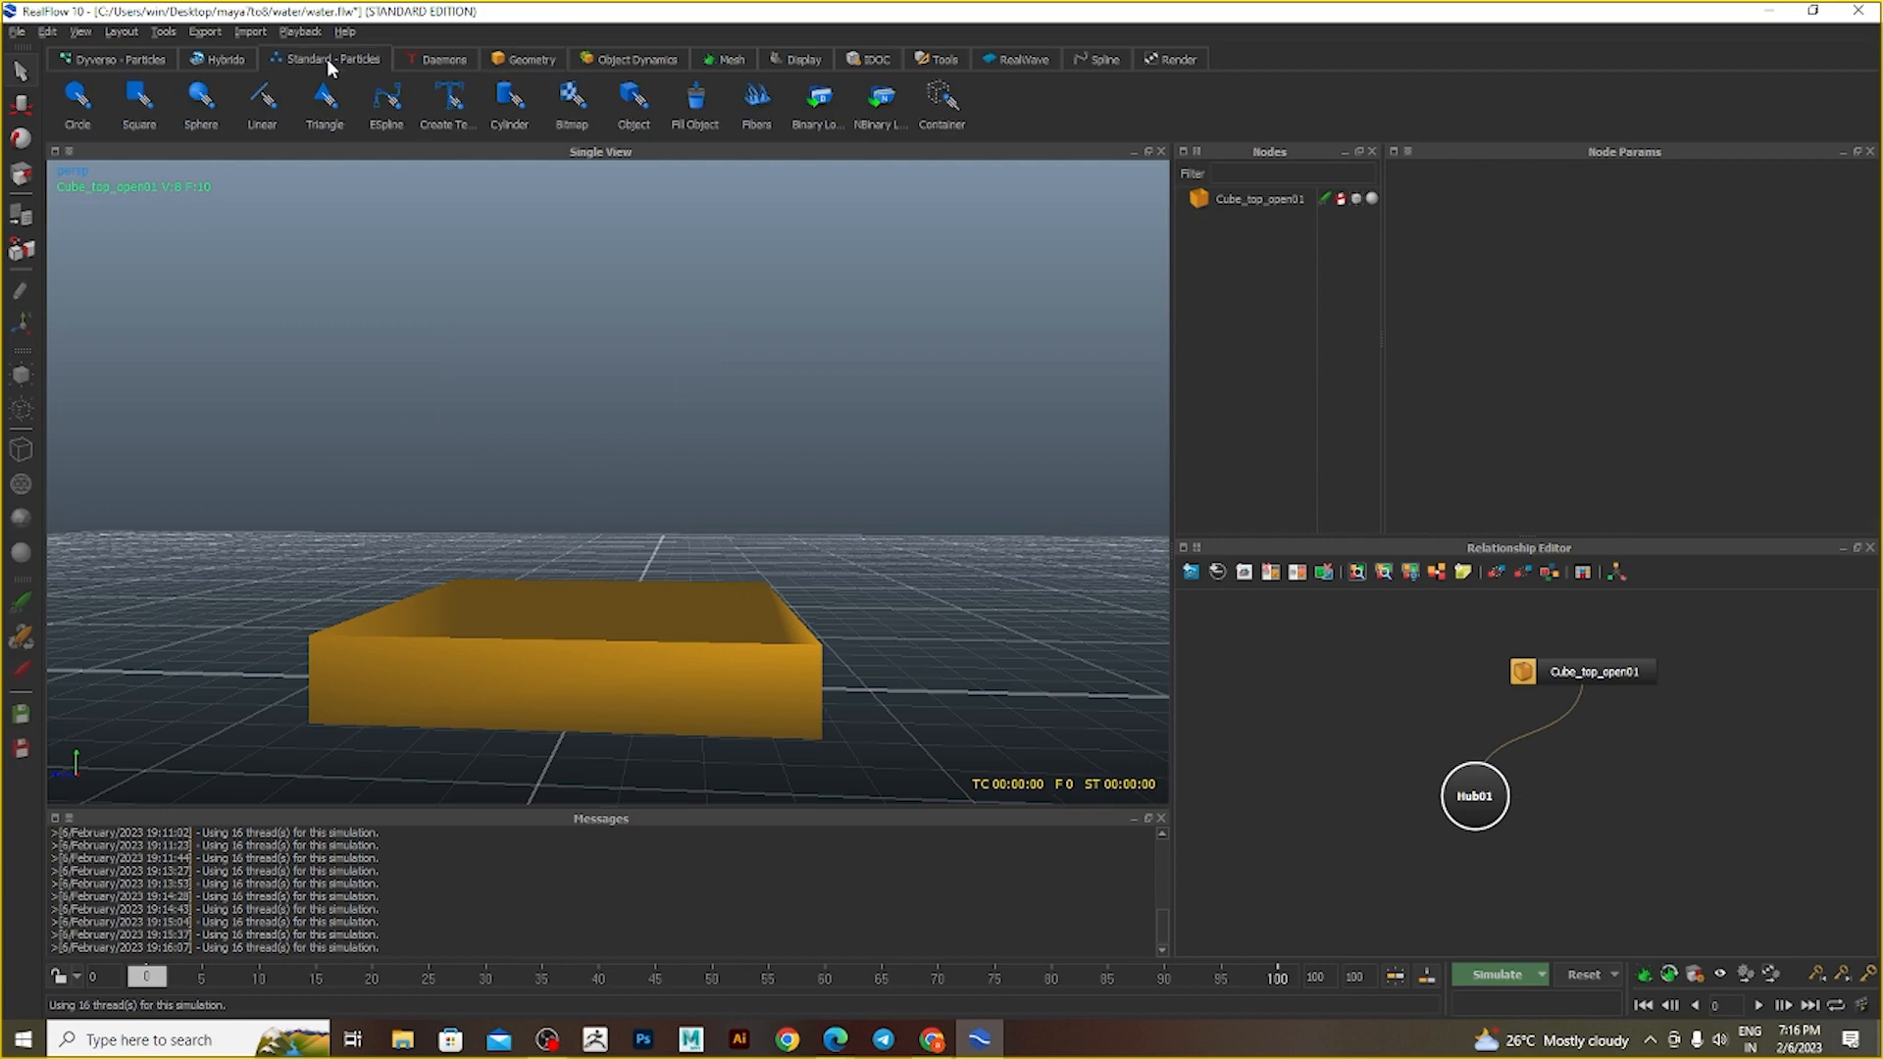
left_click(78, 99)
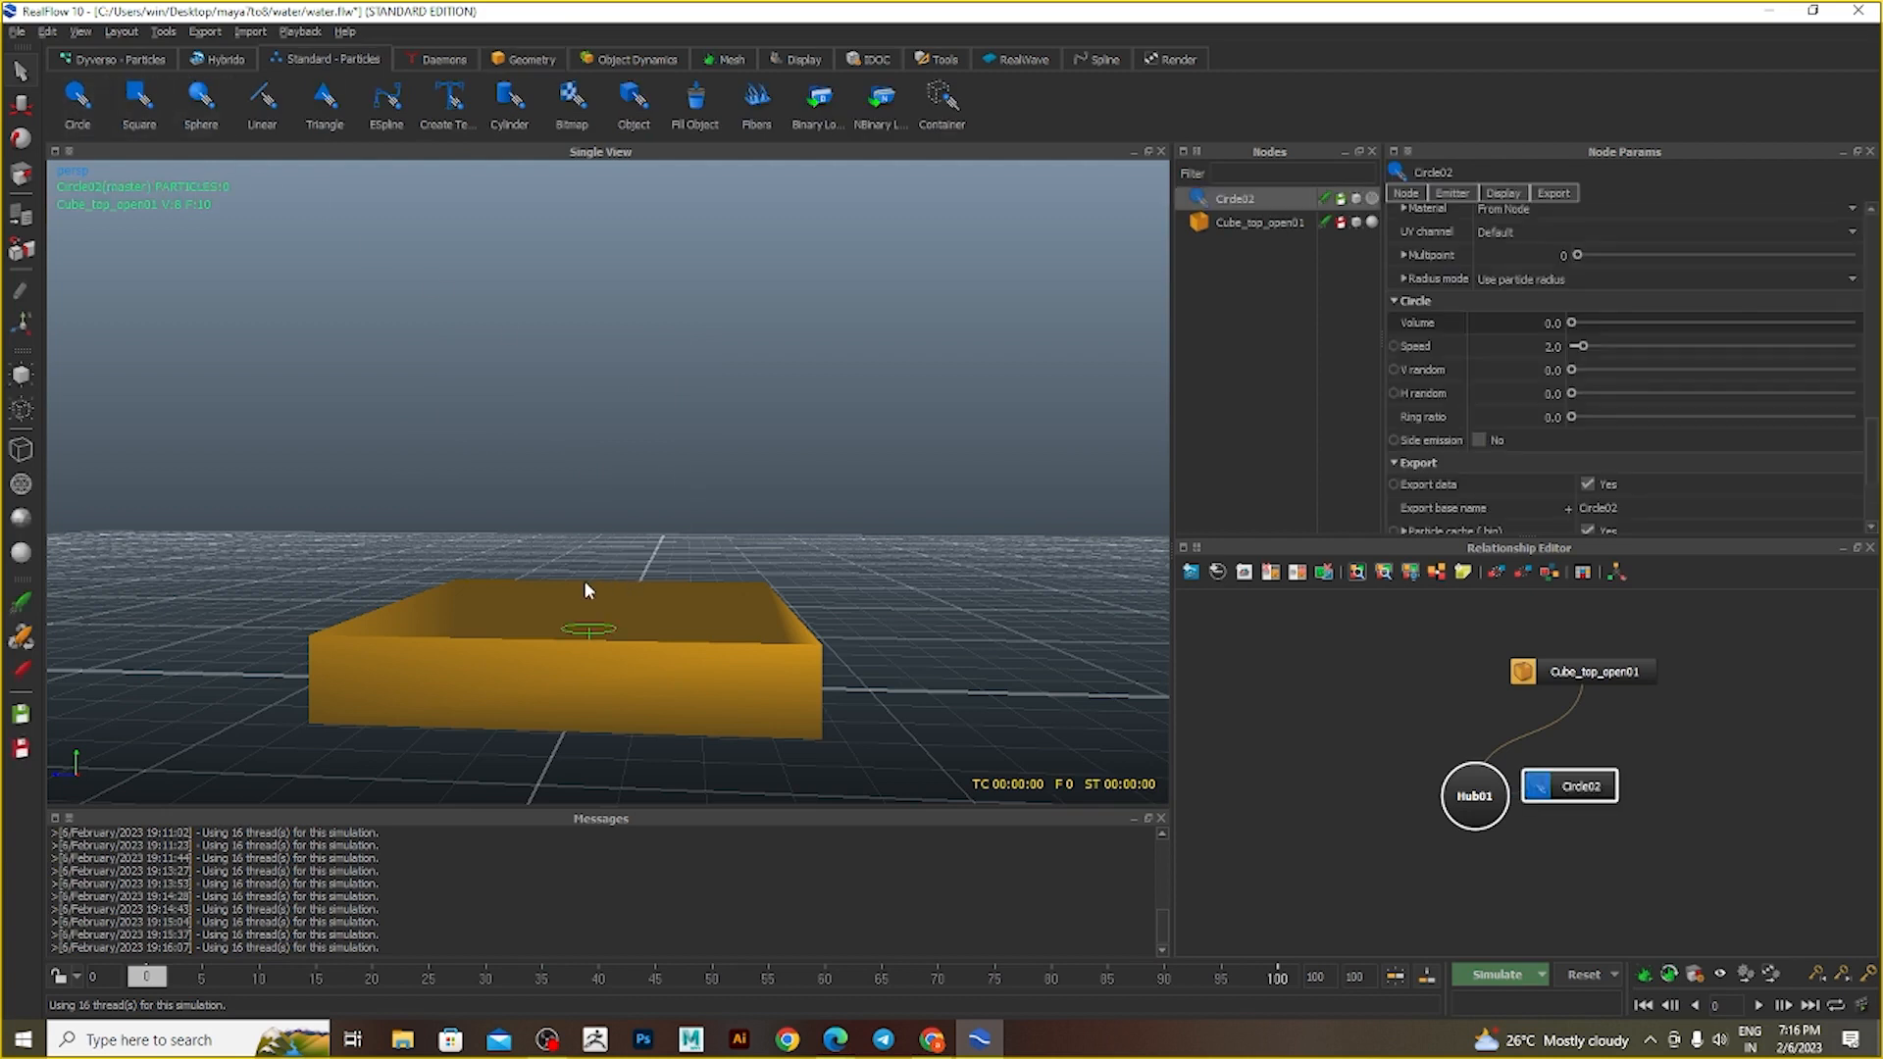
- Raise the new circle emitter above the tray to a Y position of about 3.46
key("w")
left_click_drag(582, 575, 592, 388)
left_click(603, 623)
left_click_drag(667, 492, 534, 289, "alt")
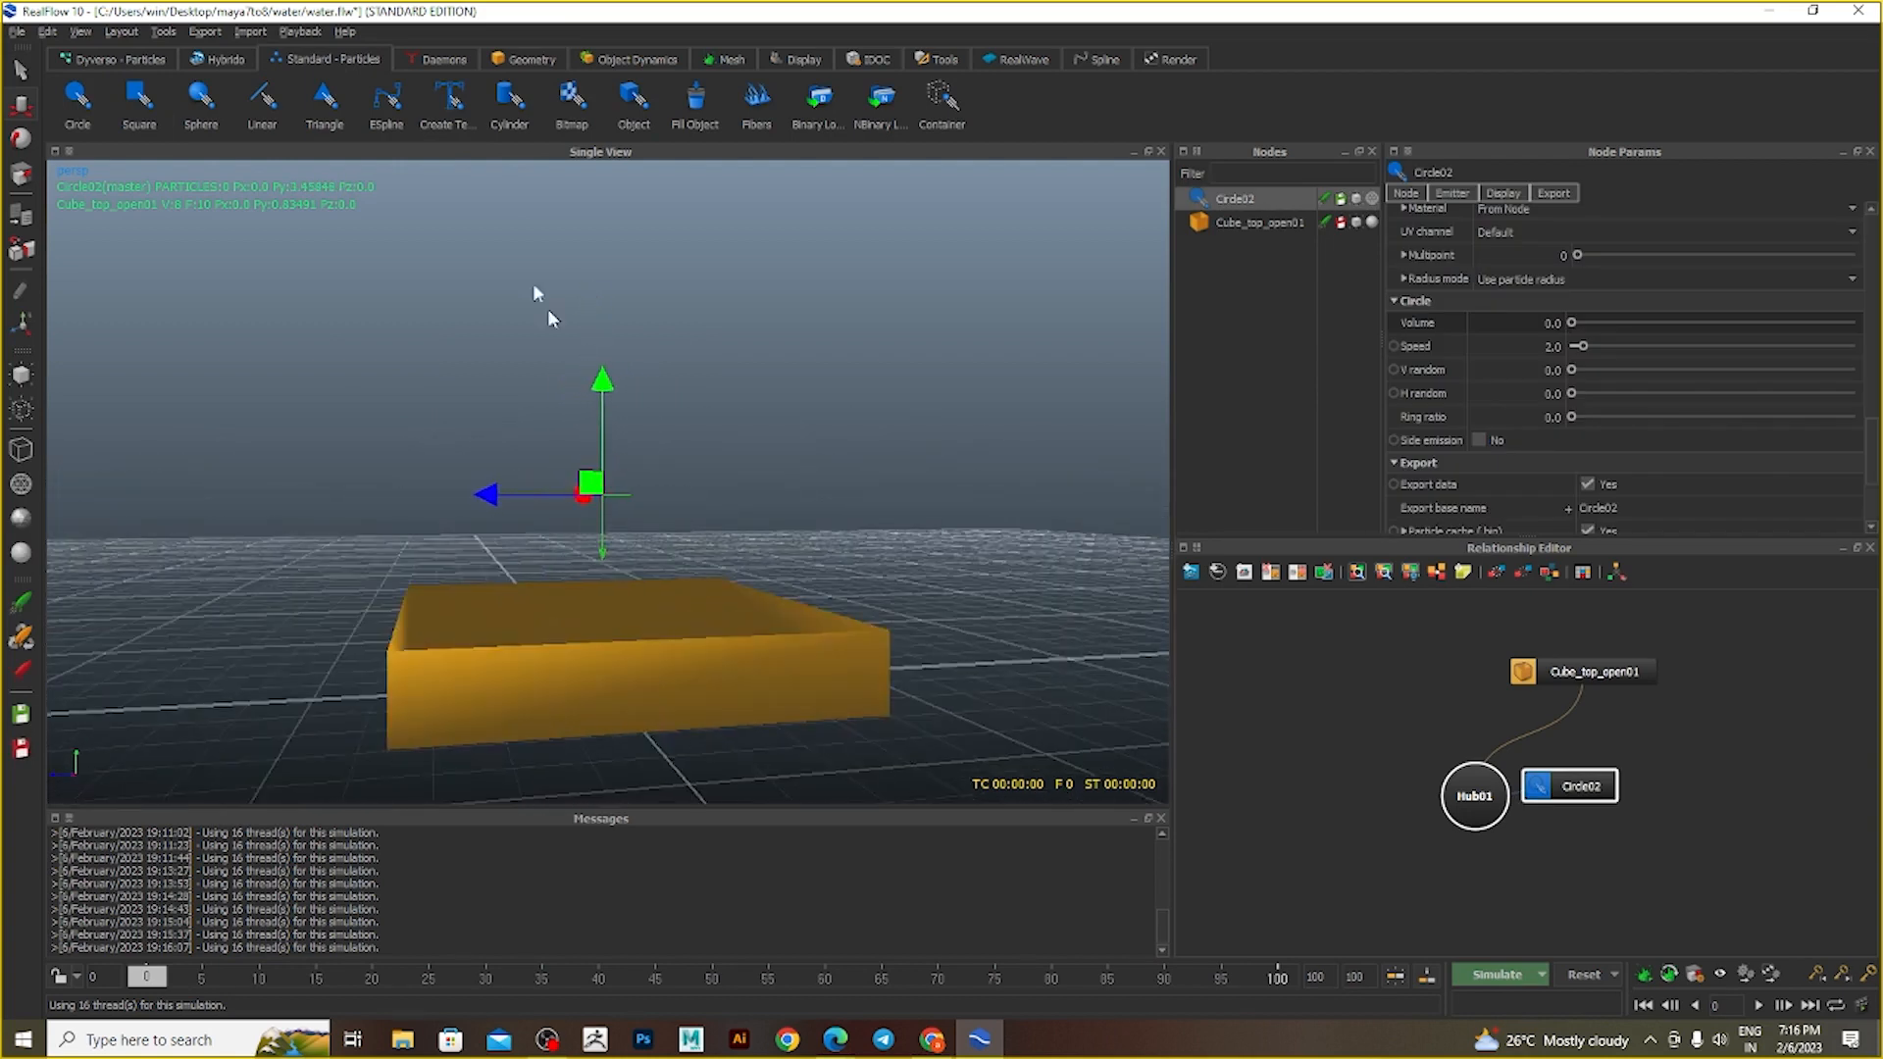
- Add a Gravity daemon to the scene
left_click(456, 61)
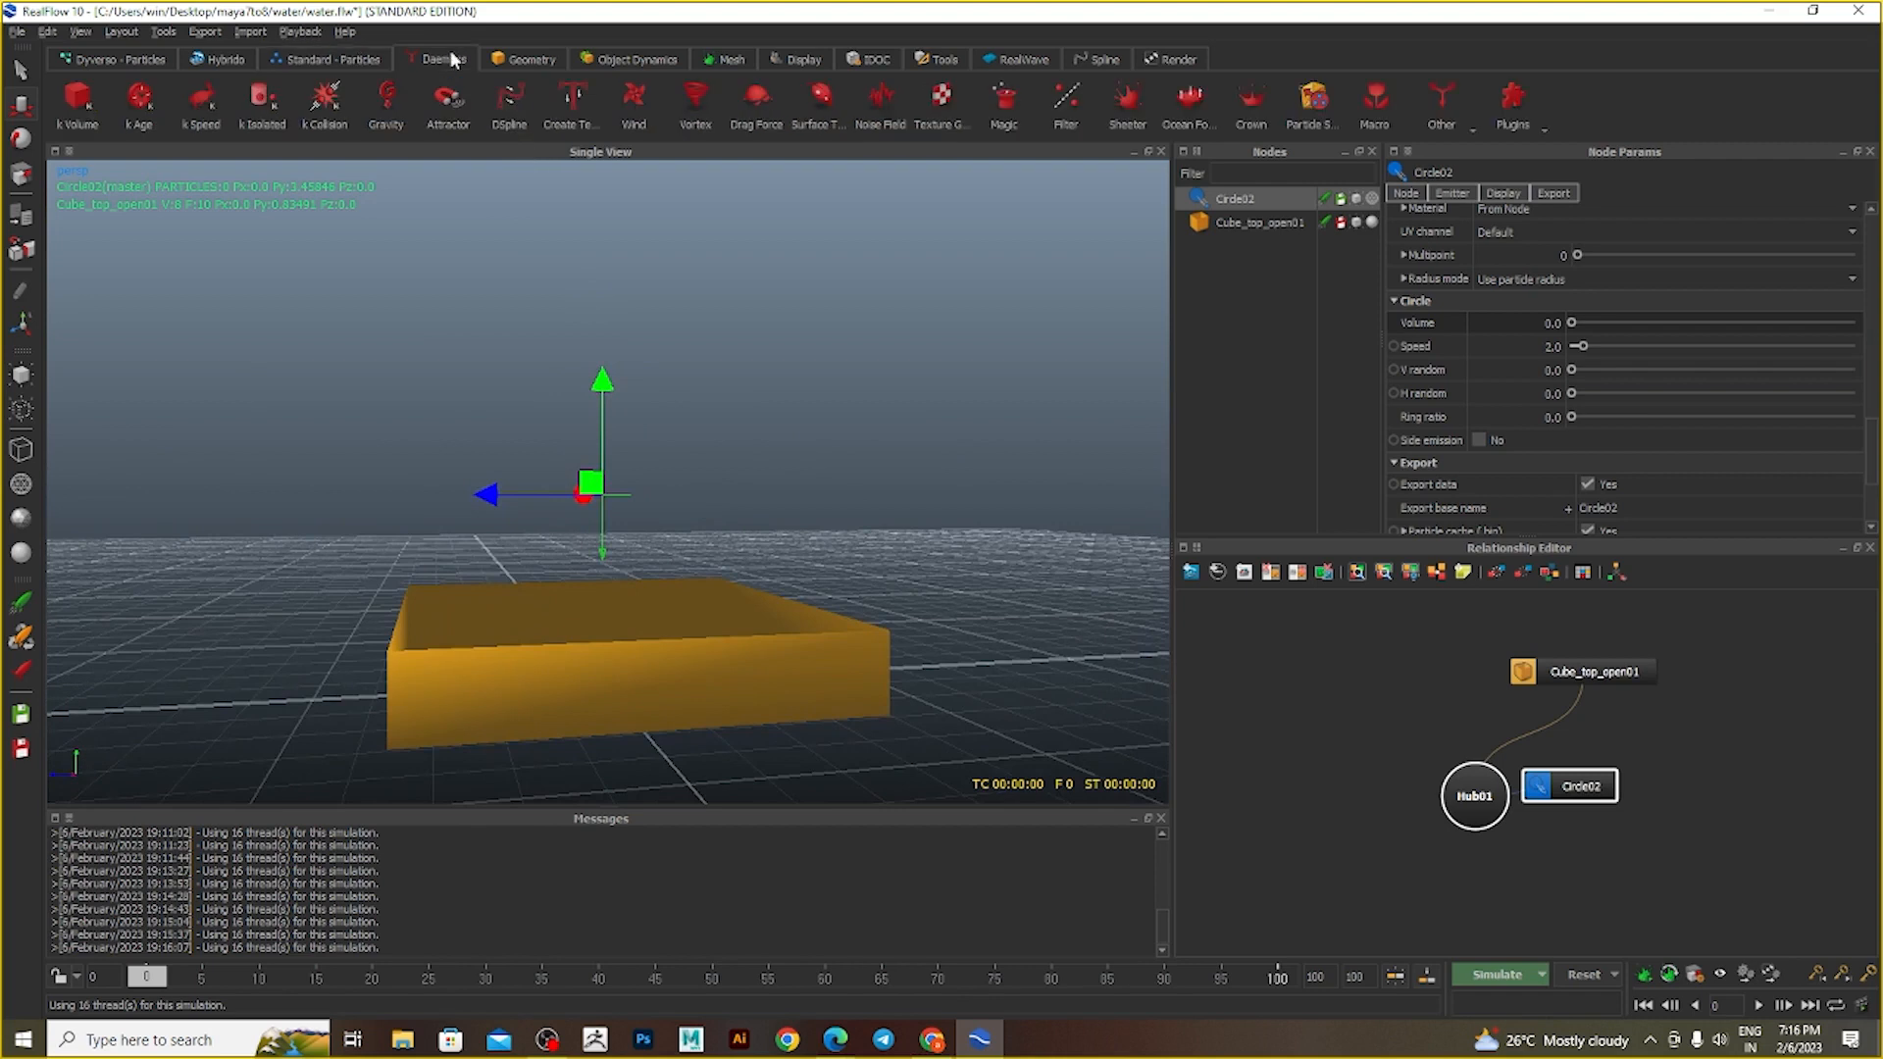
left_click(387, 98)
left_click_drag(503, 710, 888, 694)
- Run the simulation with gravity and inspect the particles spreading inside the tray from several angles and up close
left_click(1486, 976)
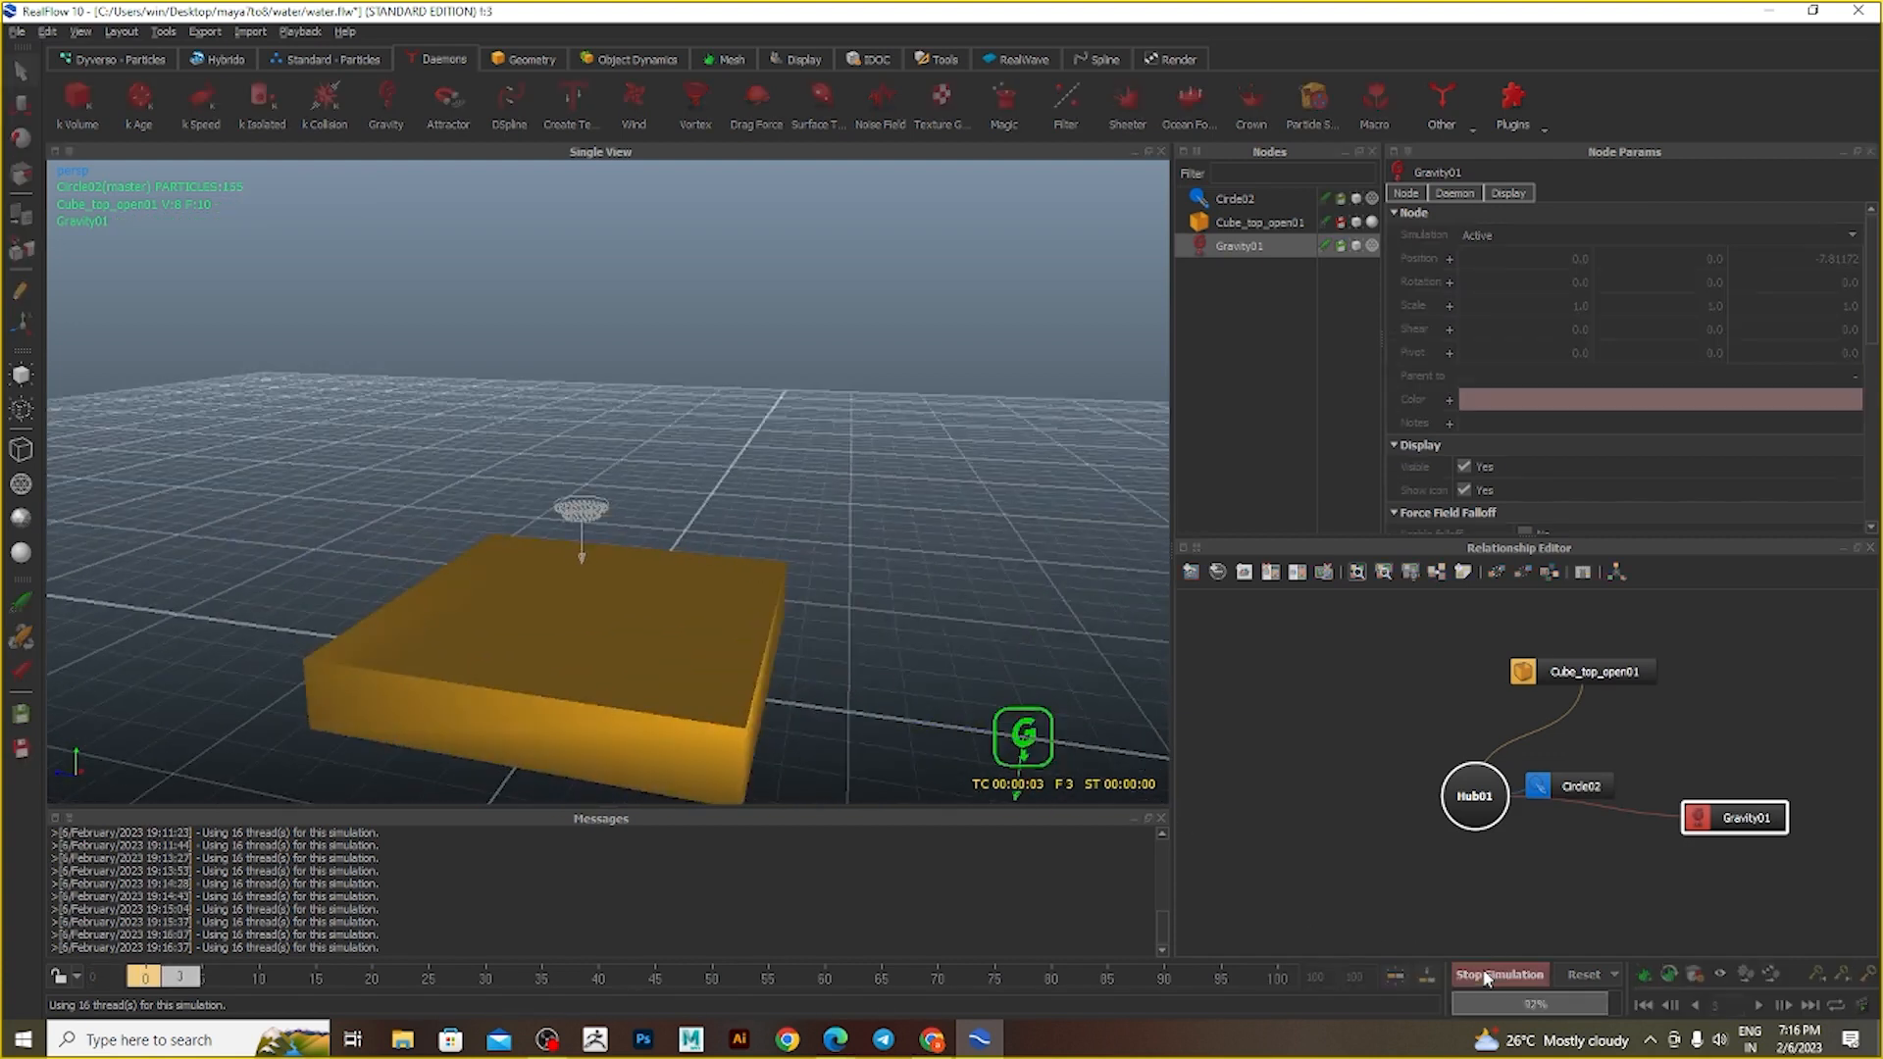
left_click_drag(530, 589, 576, 576, "alt")
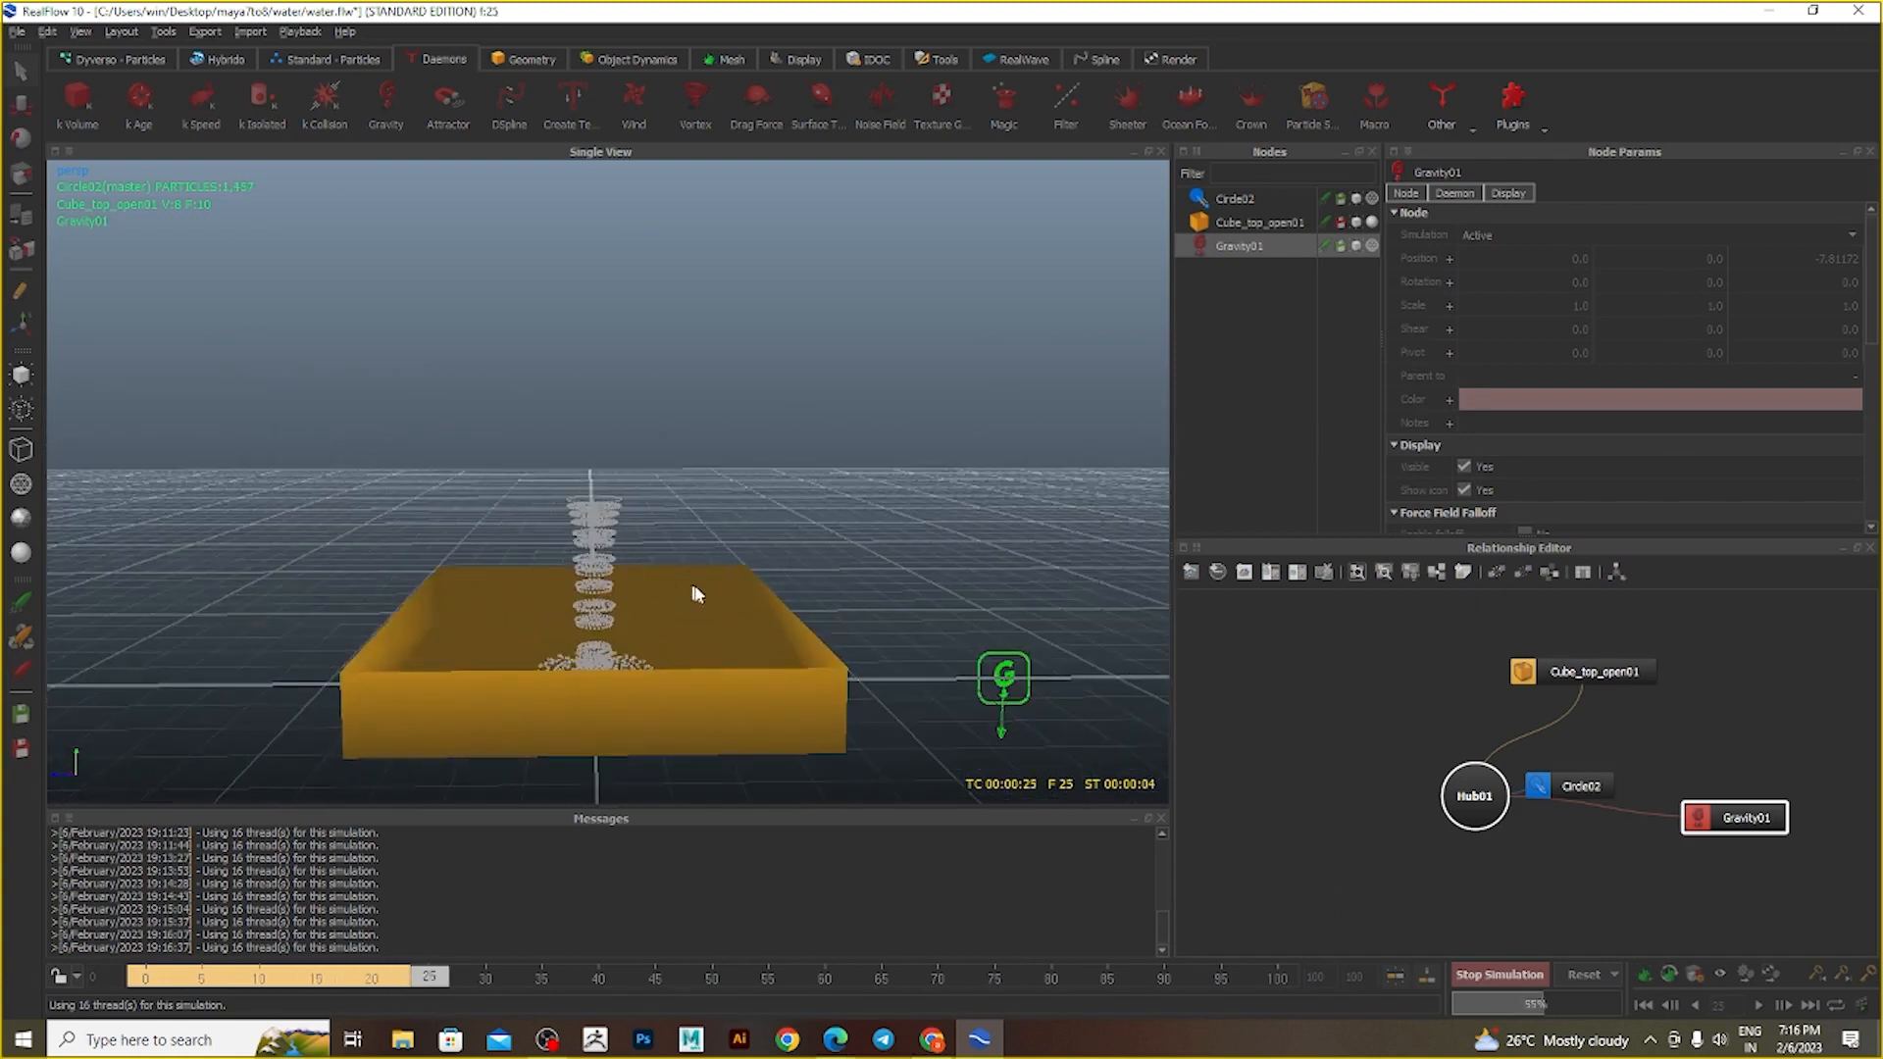
left_click_drag(724, 581, 600, 573, "alt")
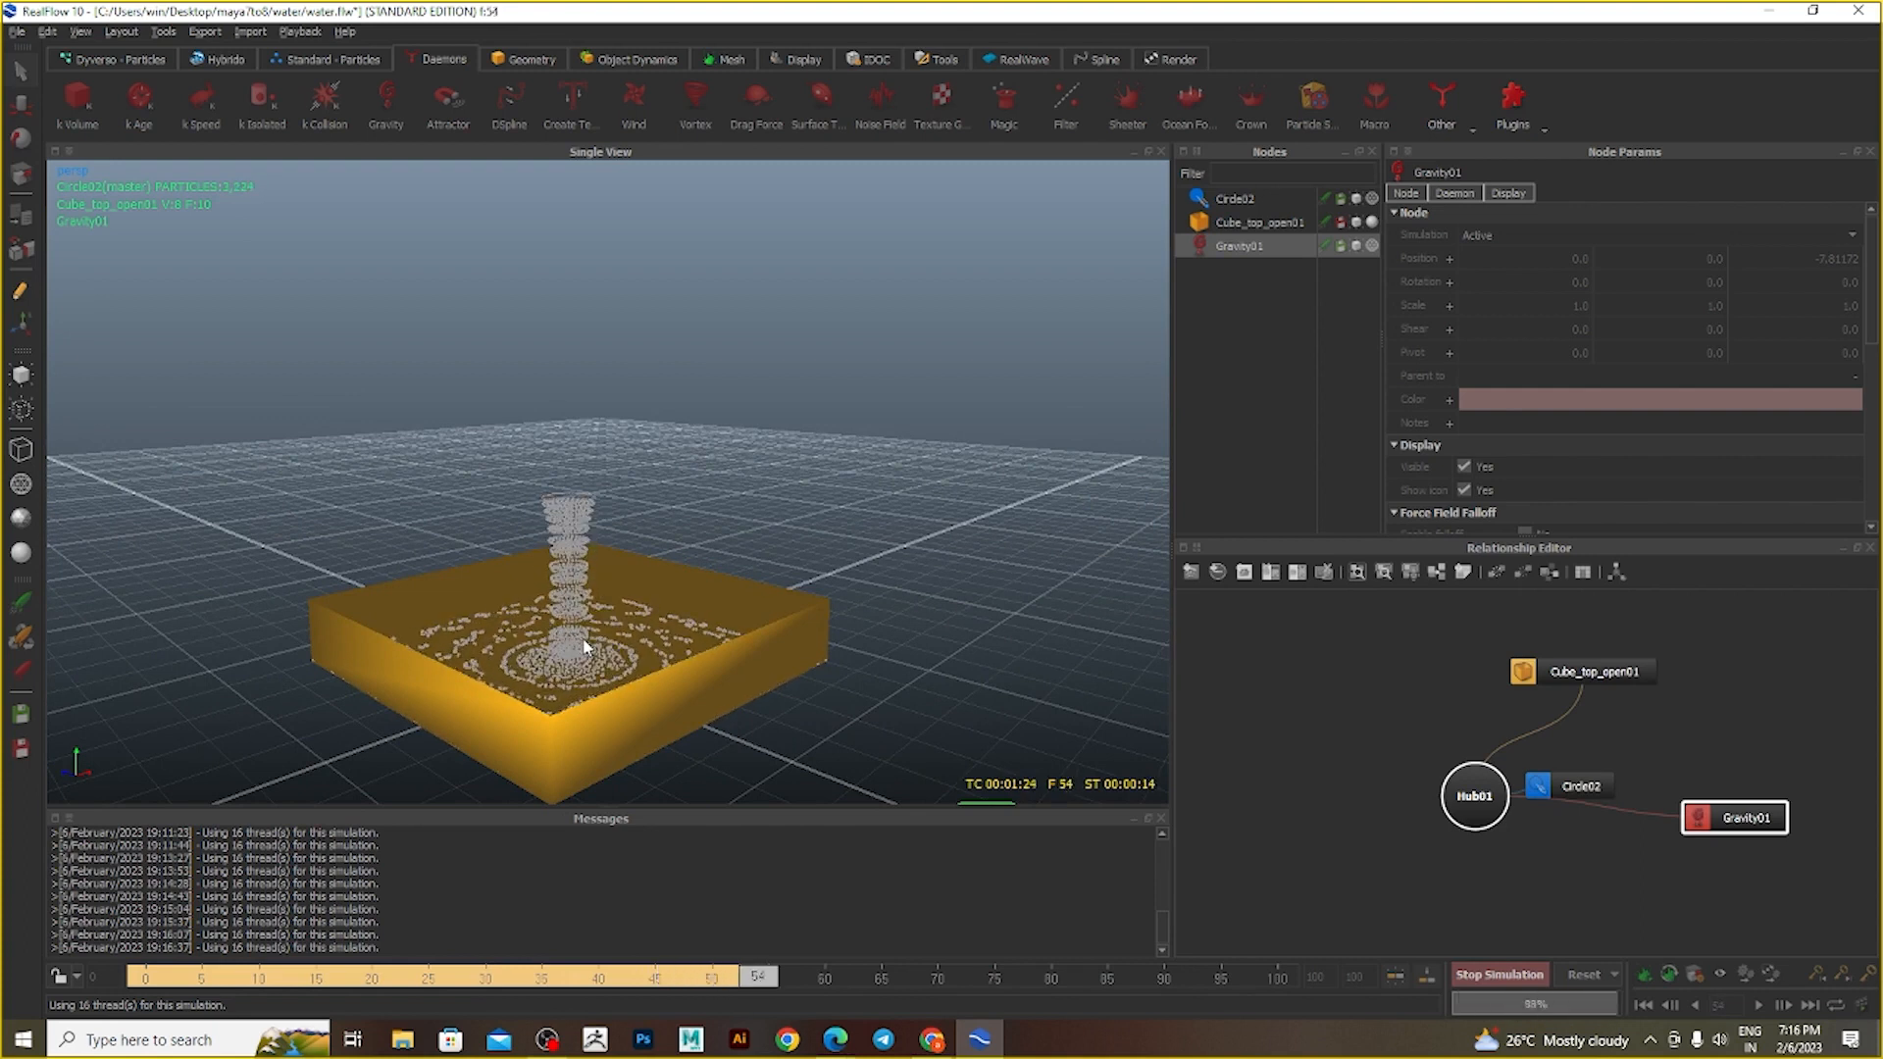
left_click_drag(566, 639, 666, 636, "alt")
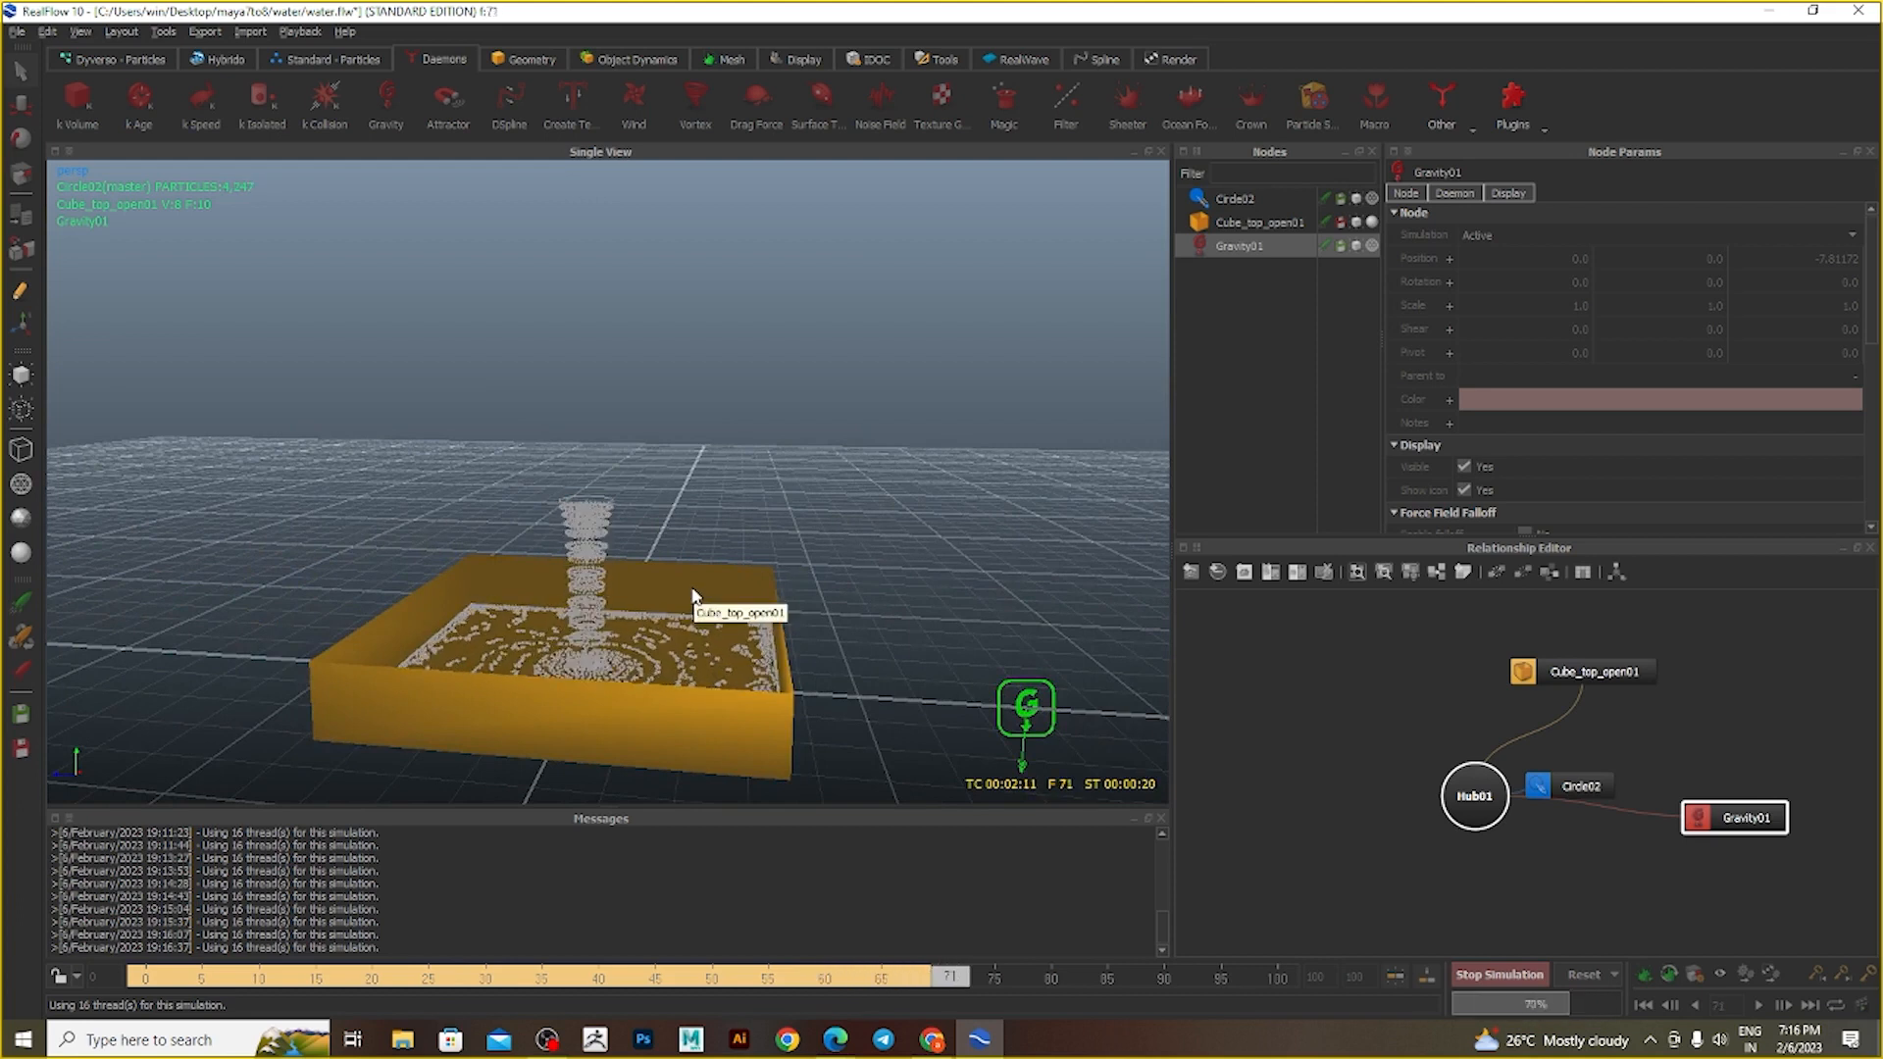
left_click_drag(693, 594, 751, 648, "alt")
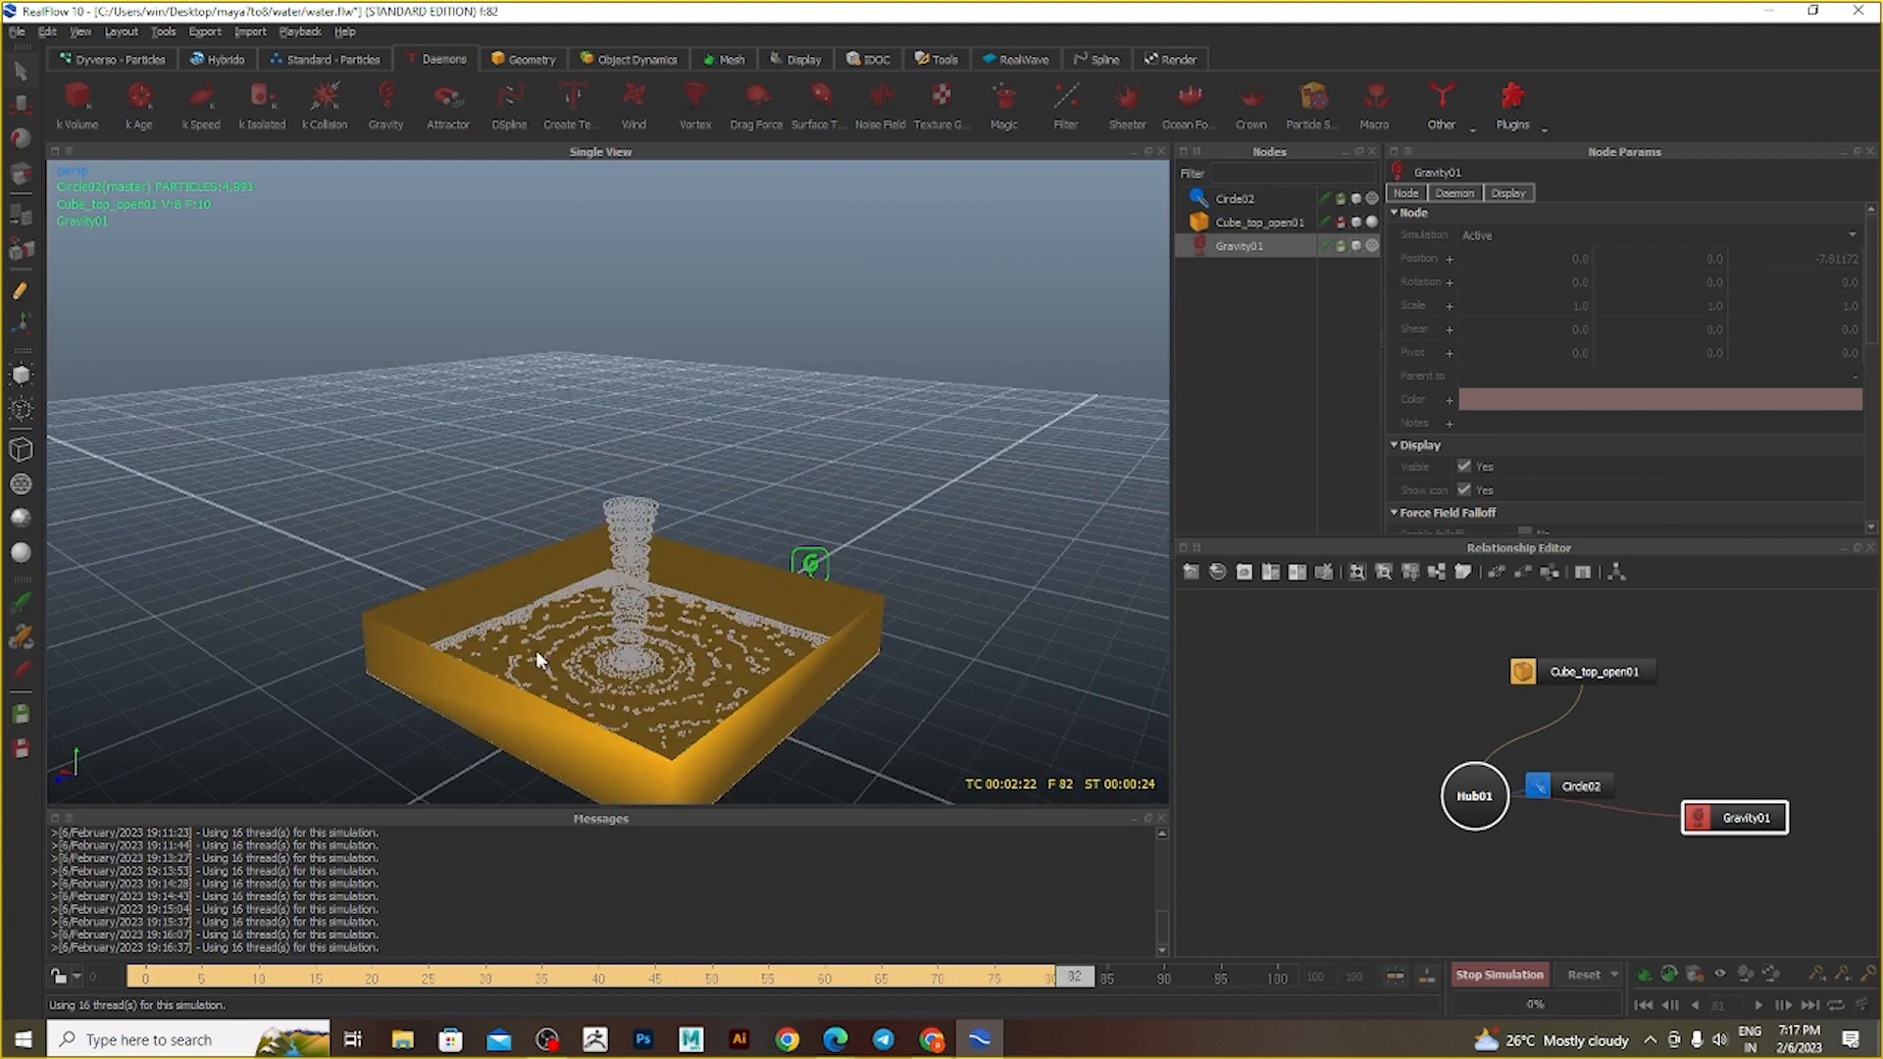
scroll(689, 686, "up", 5)
middle_click_drag(719, 703, 615, 425, "alt")
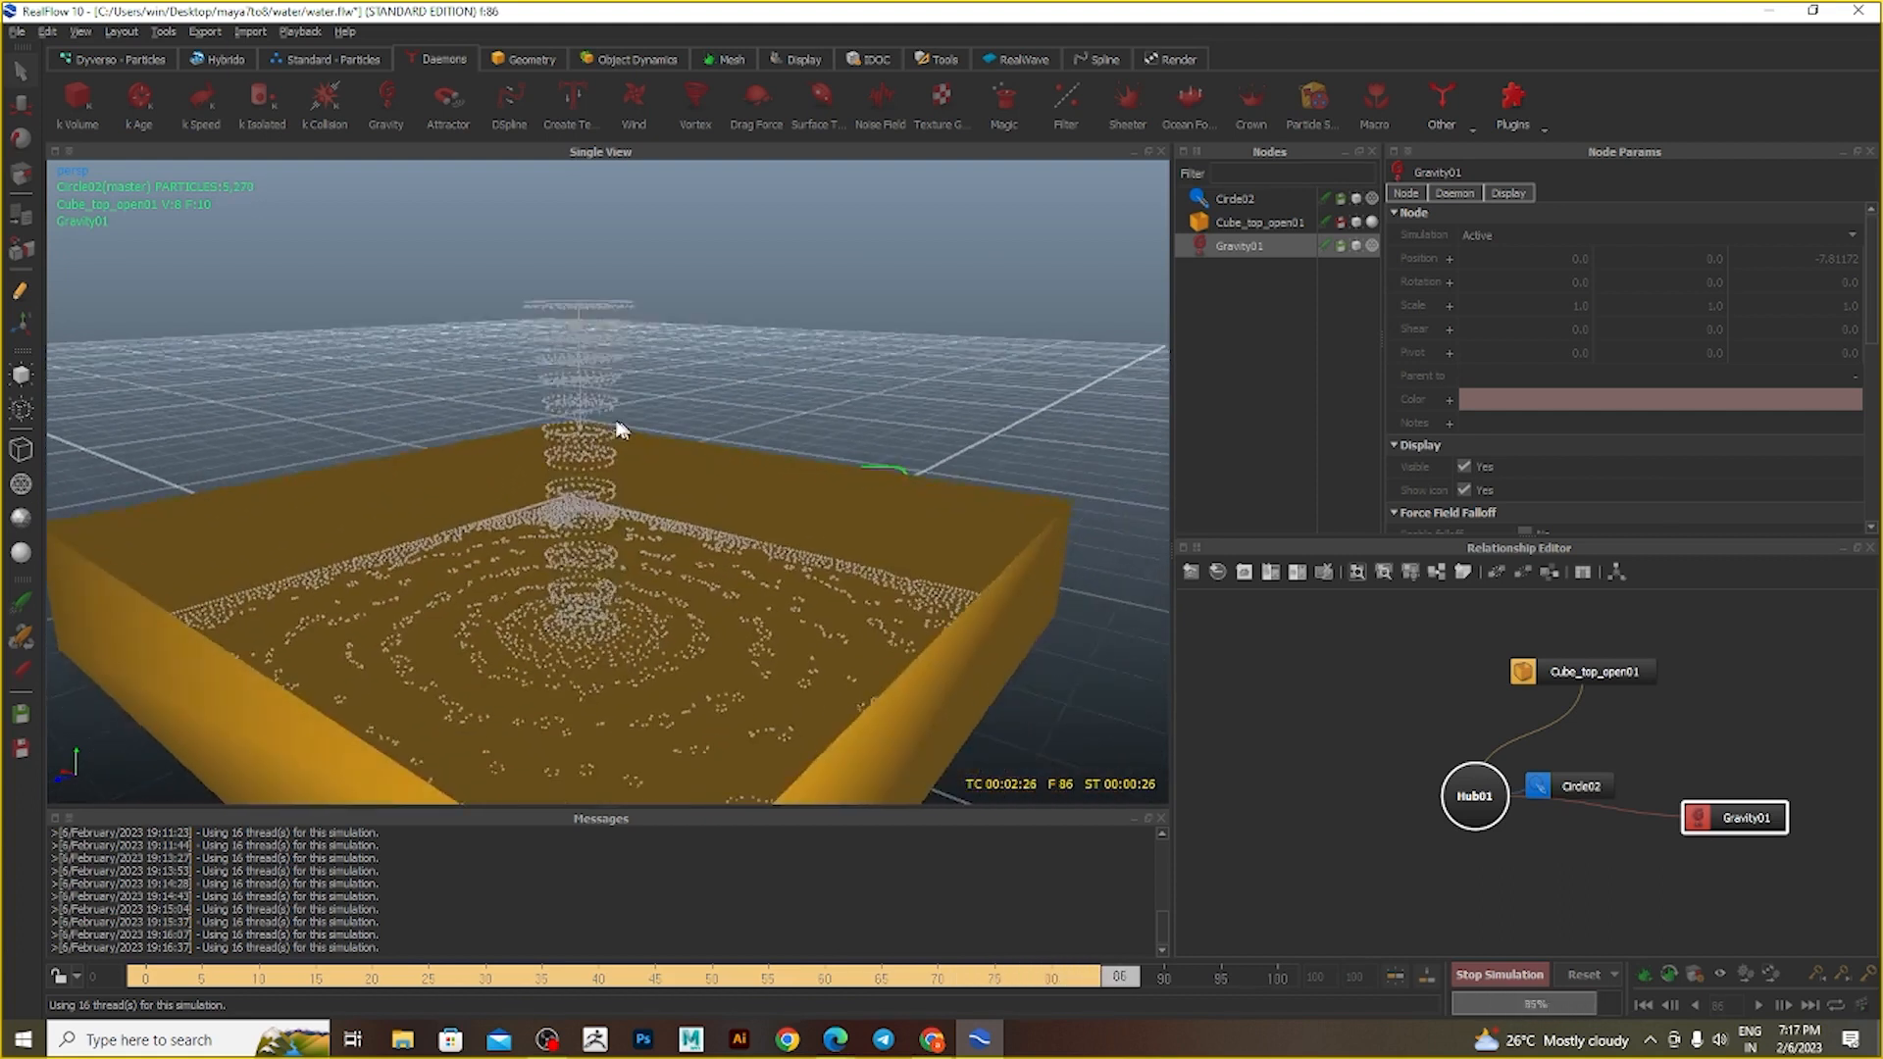
- Examine the Gravity daemon's force falloff, field display and strength settings
left_click(580, 424)
left_click_drag(789, 424, 721, 462, "alt")
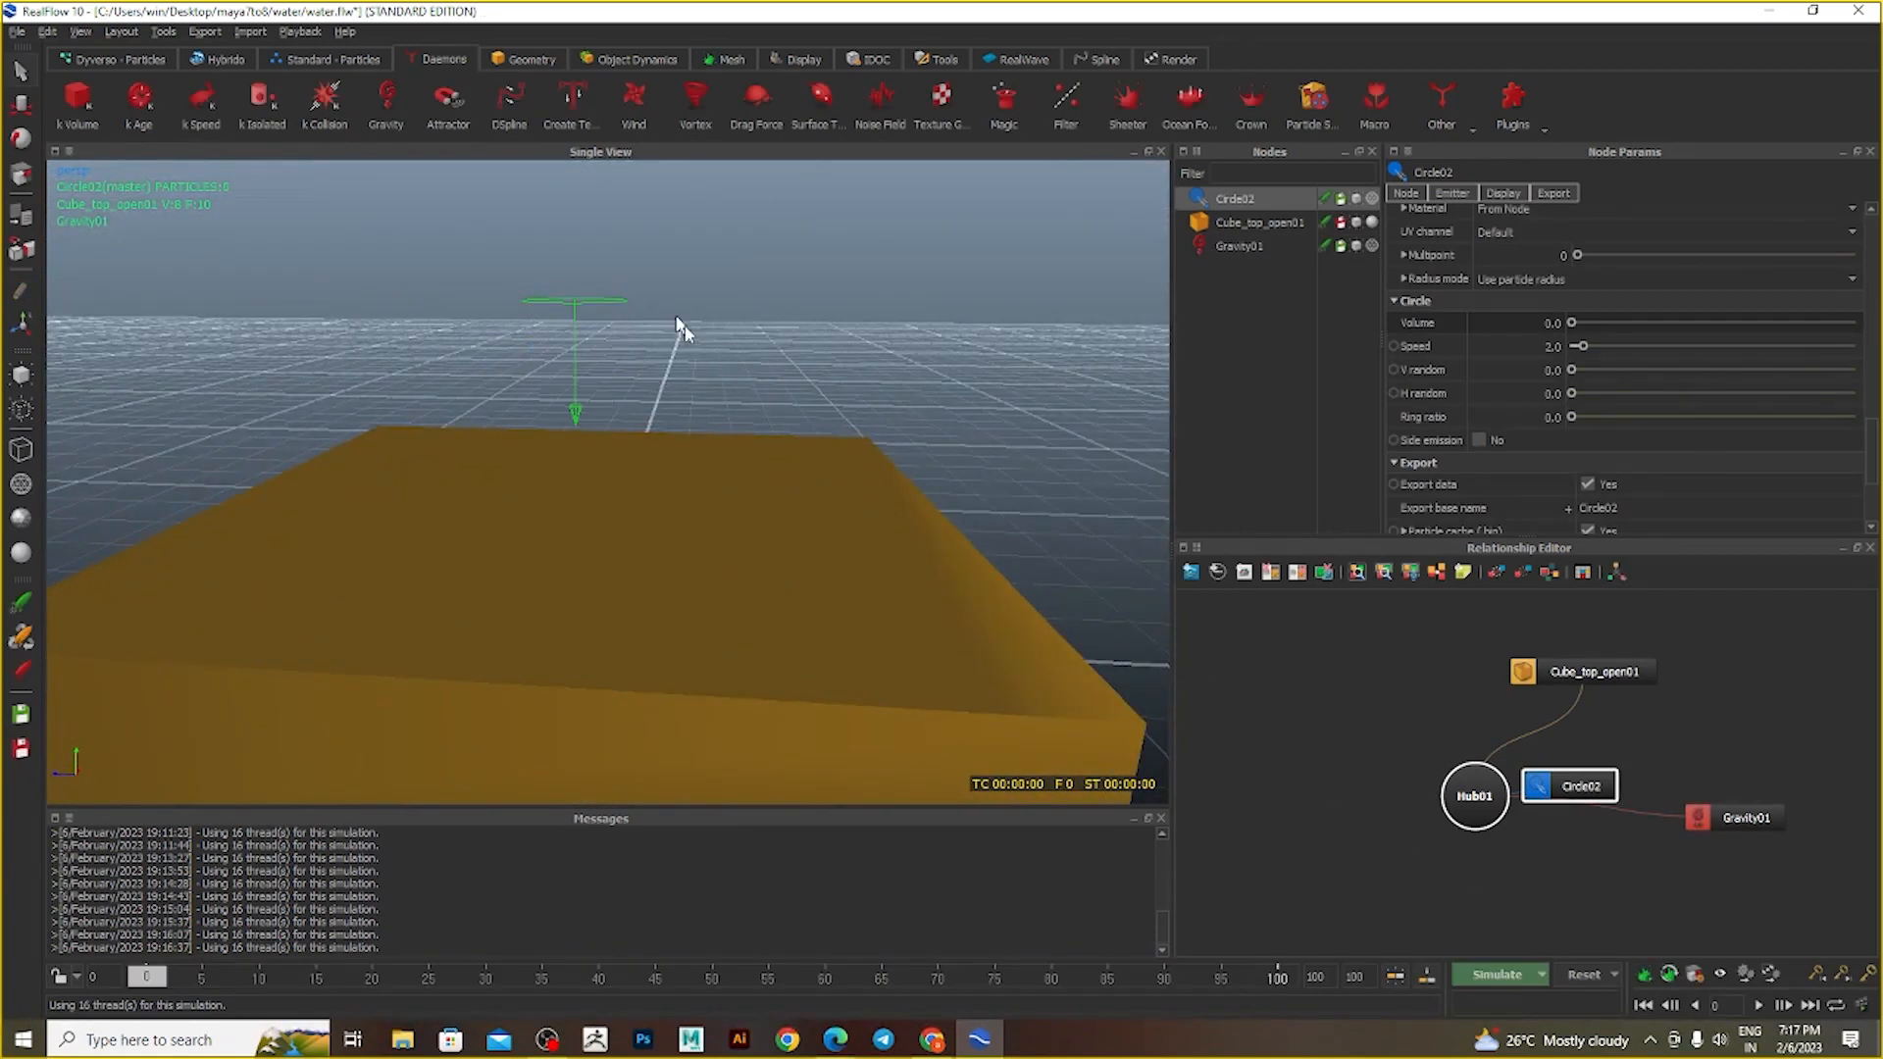
scroll(803, 416, "down", 5)
left_click(1052, 593)
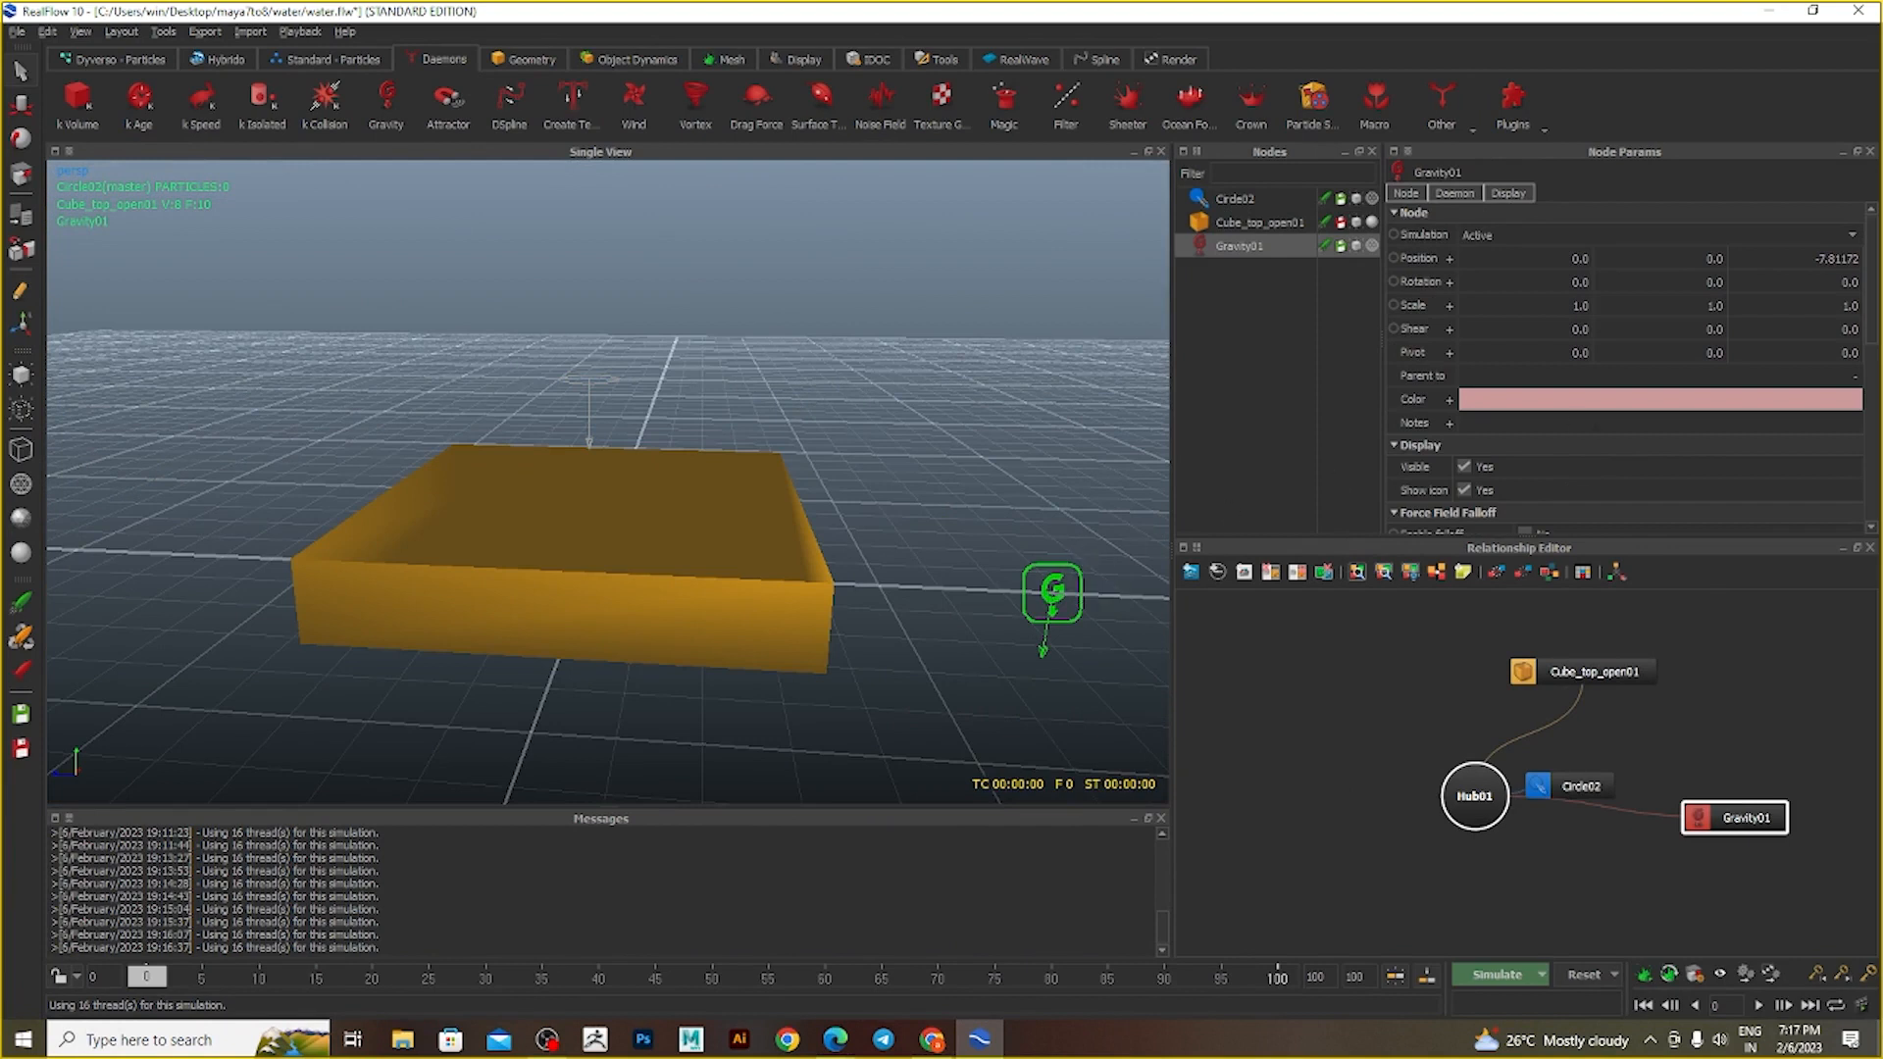
scroll(1627, 343, "down", 3)
scroll(1590, 430, "down", 3)
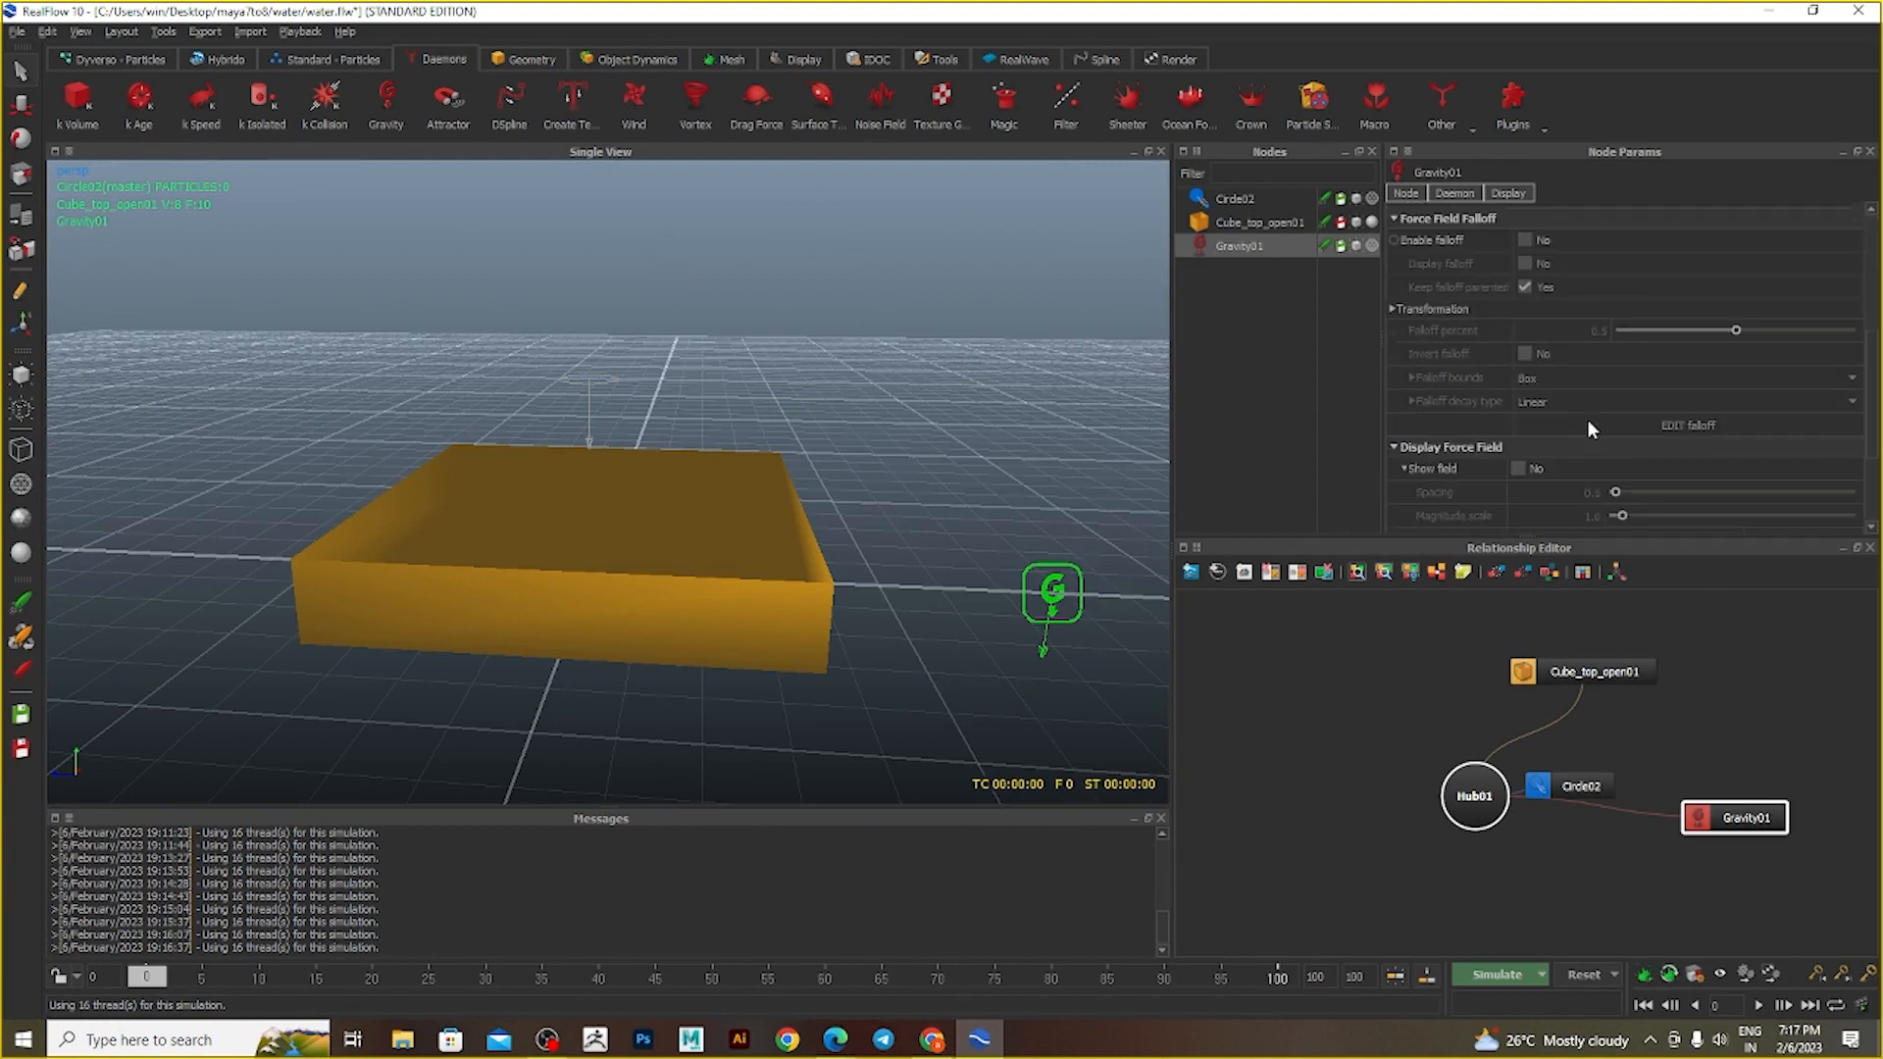
scroll(1590, 423, "down", 2)
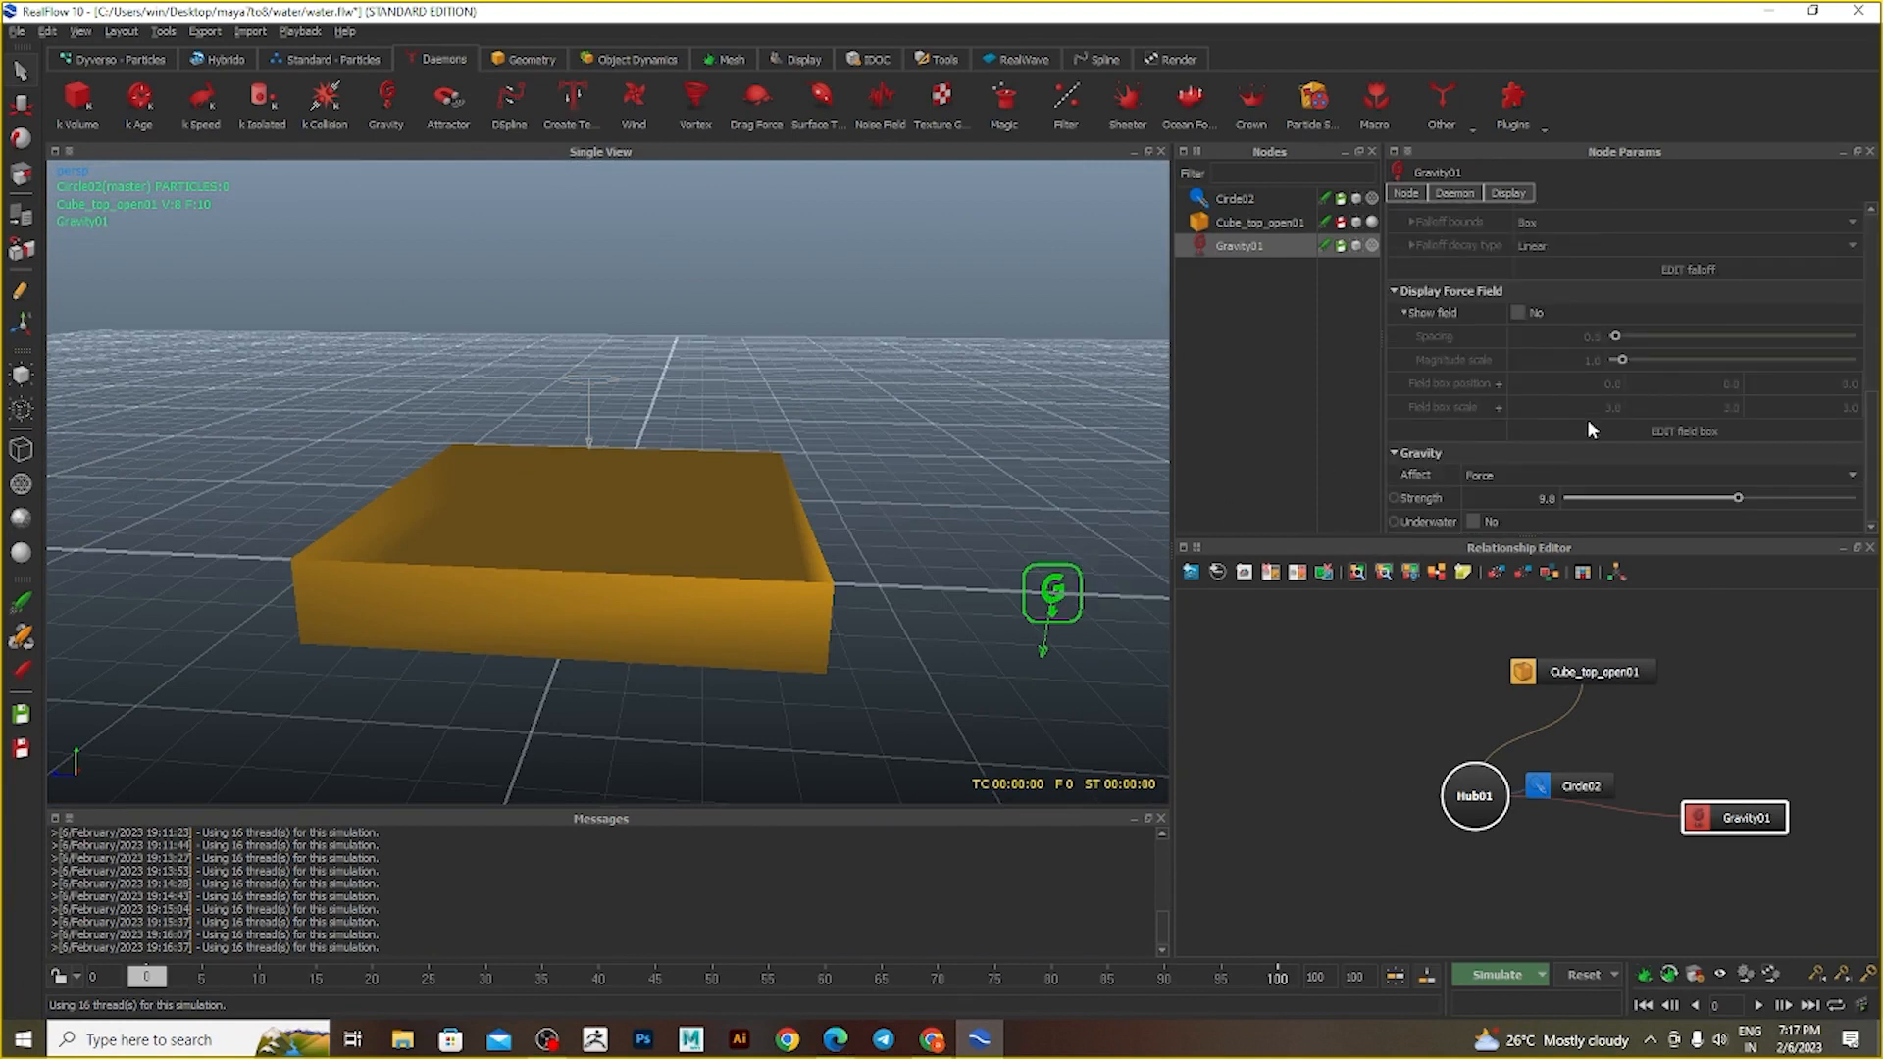
double_click(1524, 498)
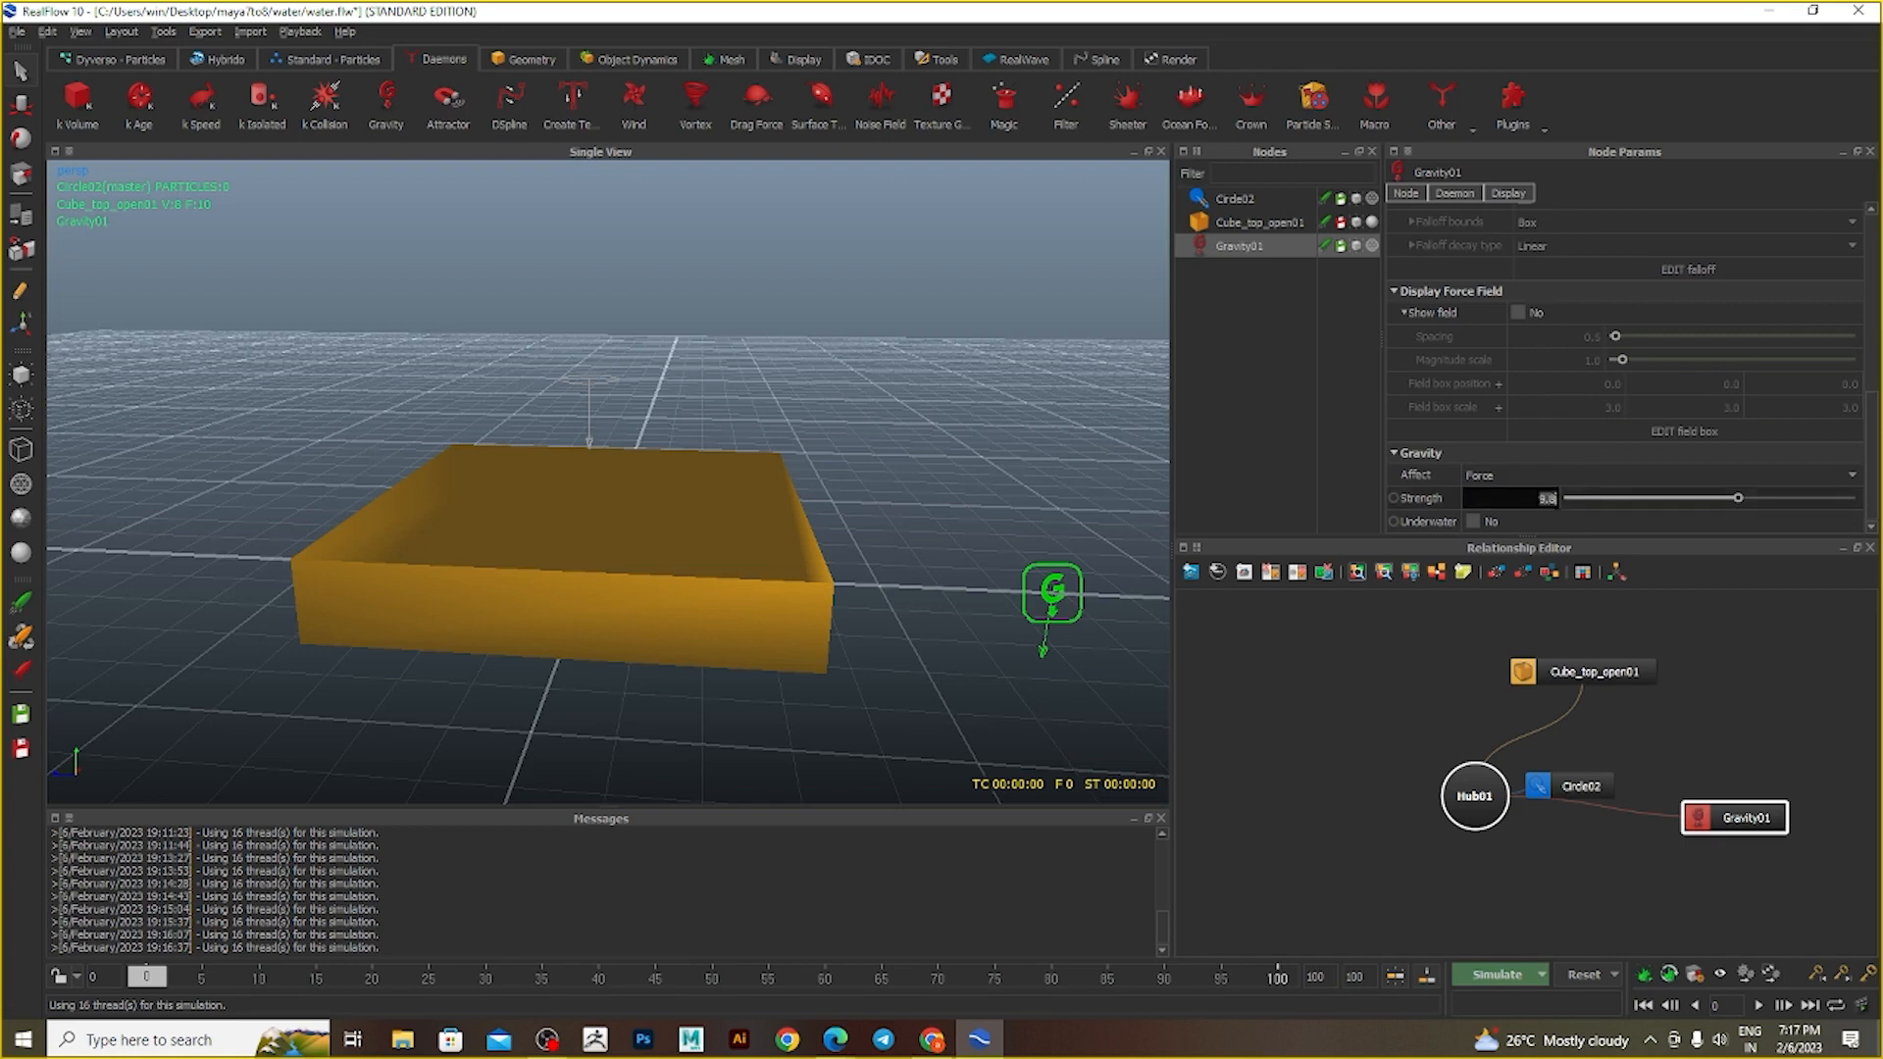
left_click(894, 344)
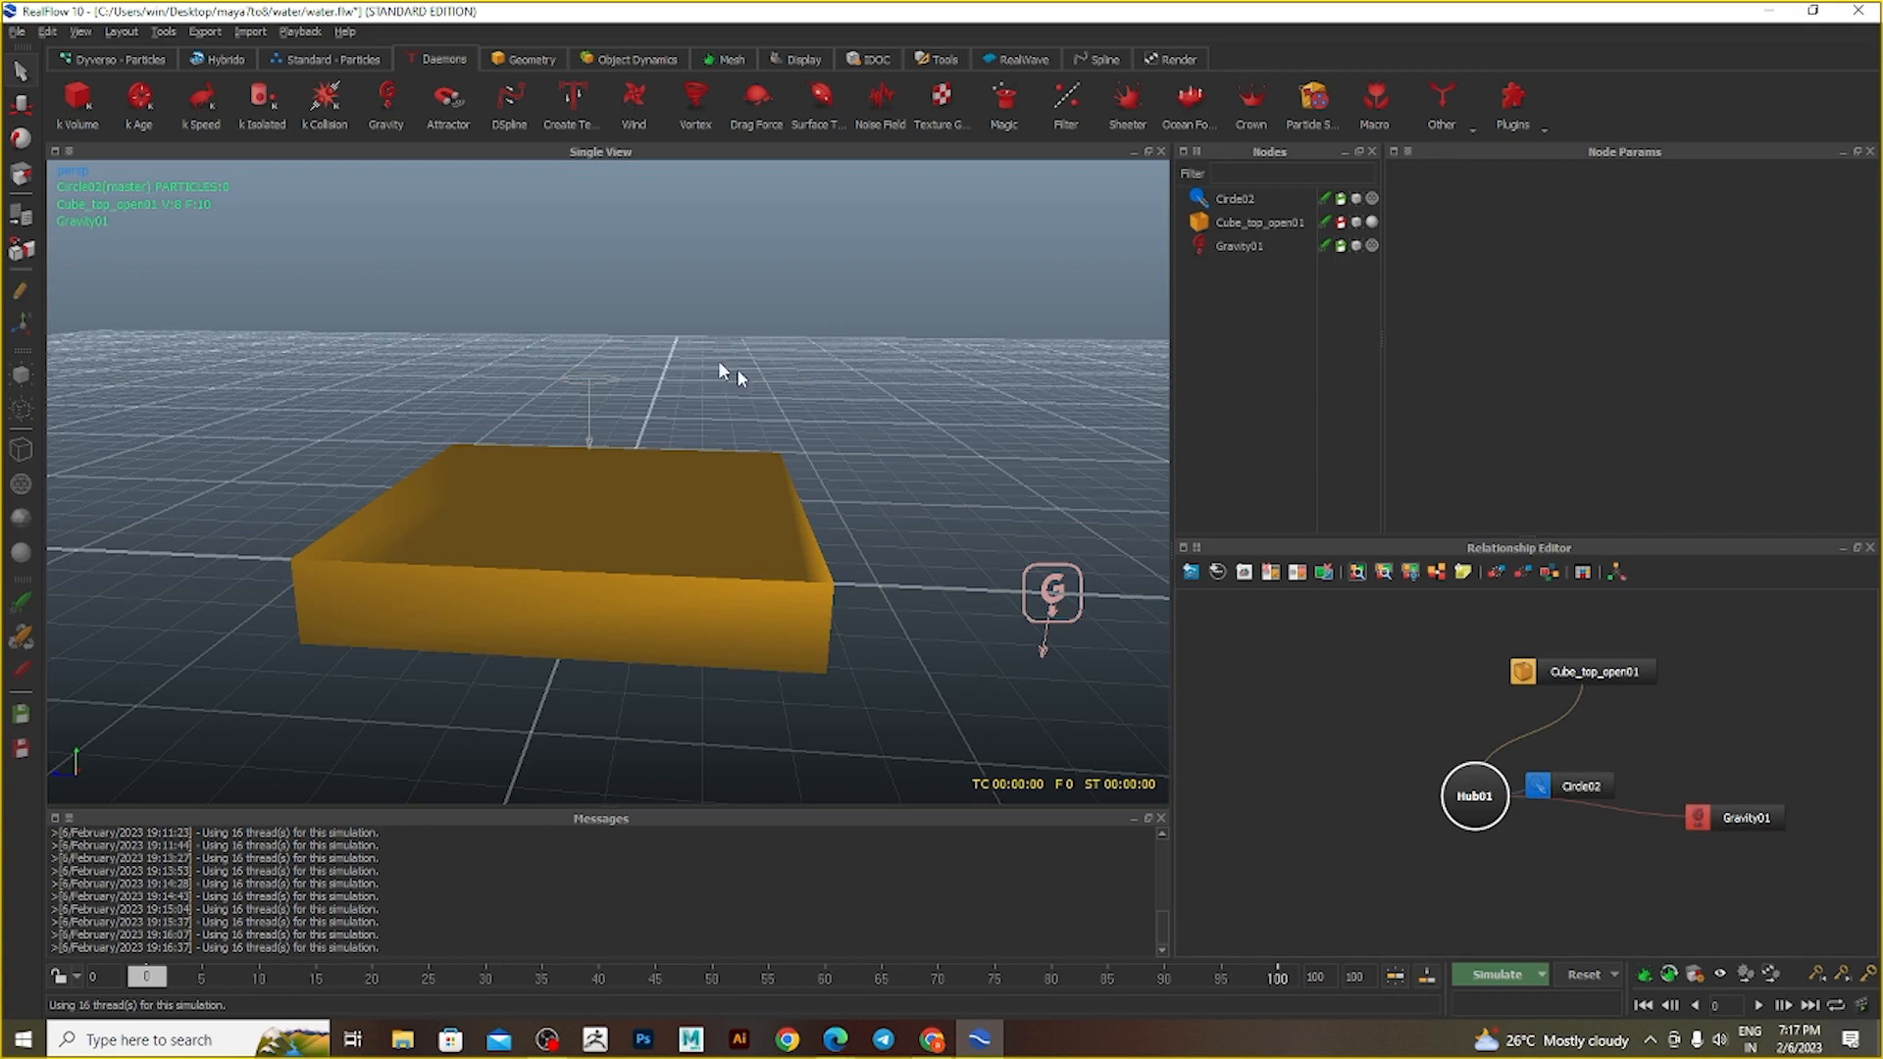
- Scale the circle emitter up uniformly until it spans most of the tray's width
left_click(535, 405)
left_click_drag(609, 392, 661, 465, "alt")
key("r")
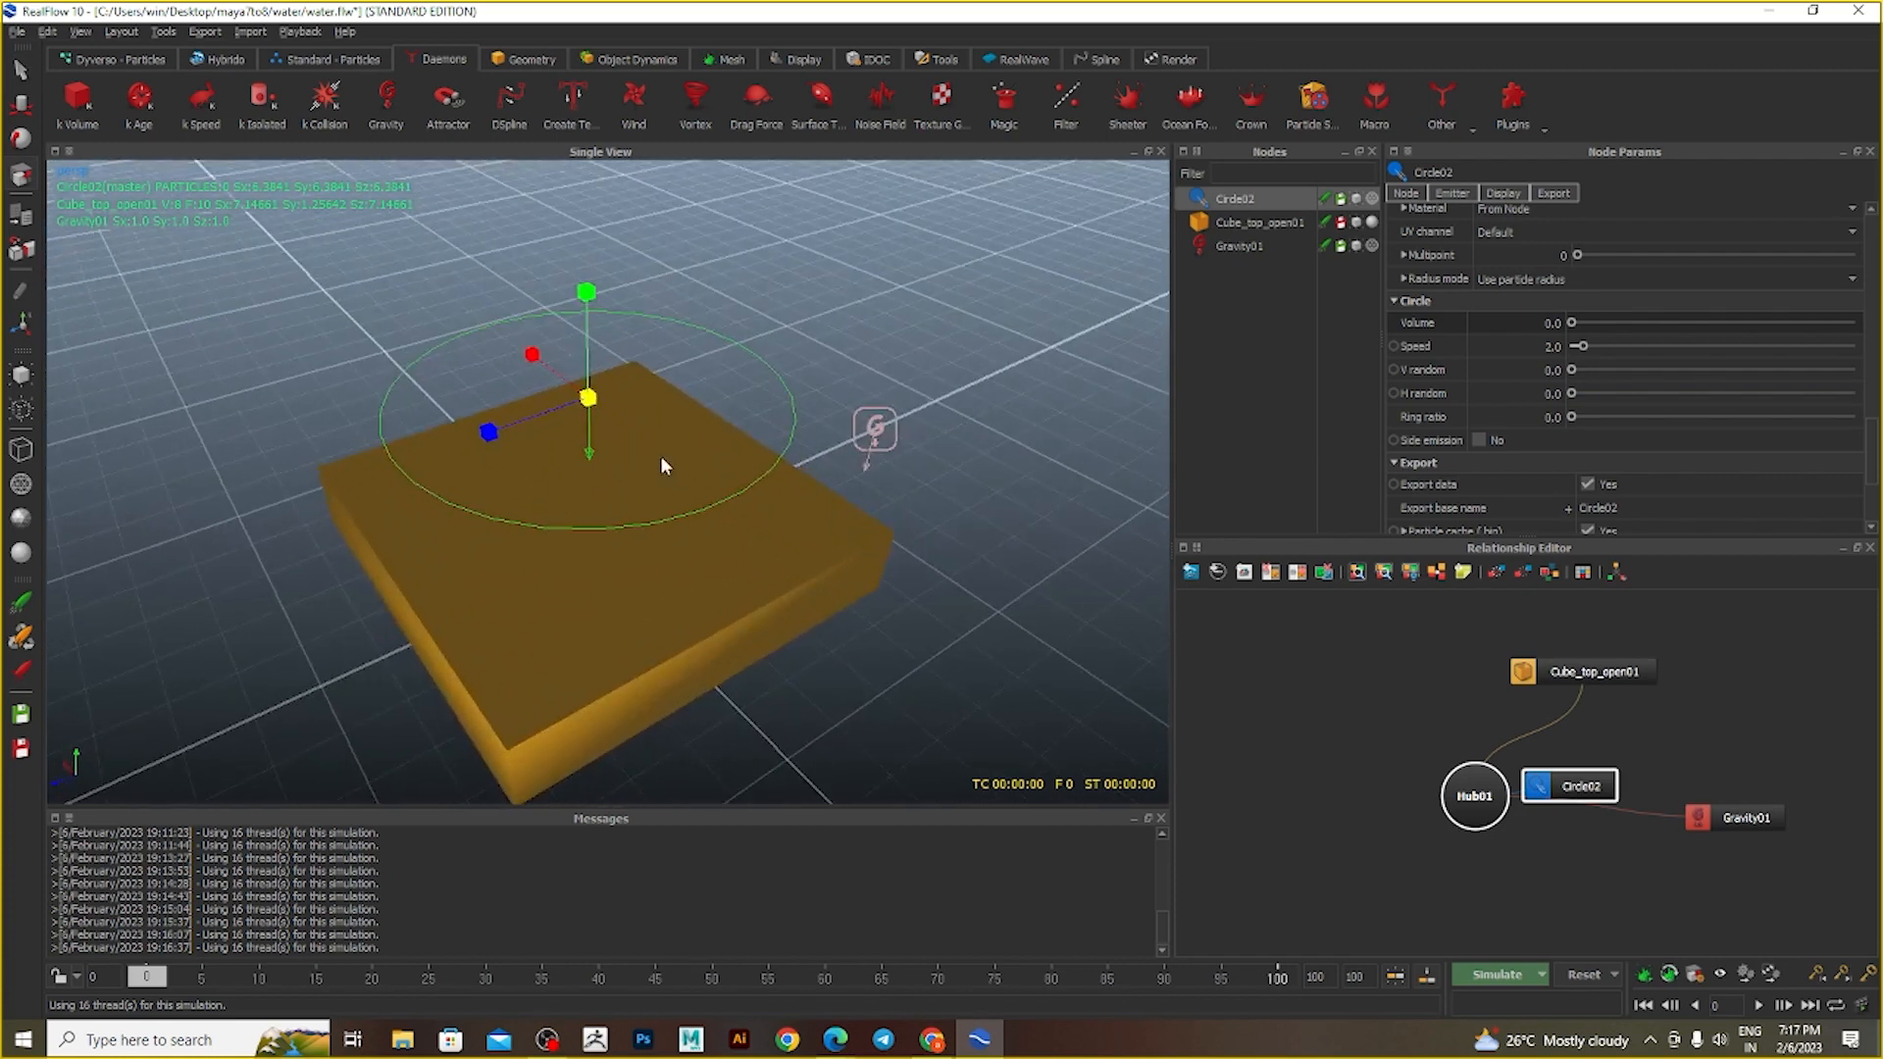
- Run the simulation with the enlarged emitter, examine the pouring particles from several angles, and reset it
left_click(1525, 967)
left_click_drag(953, 663, 869, 577, "alt")
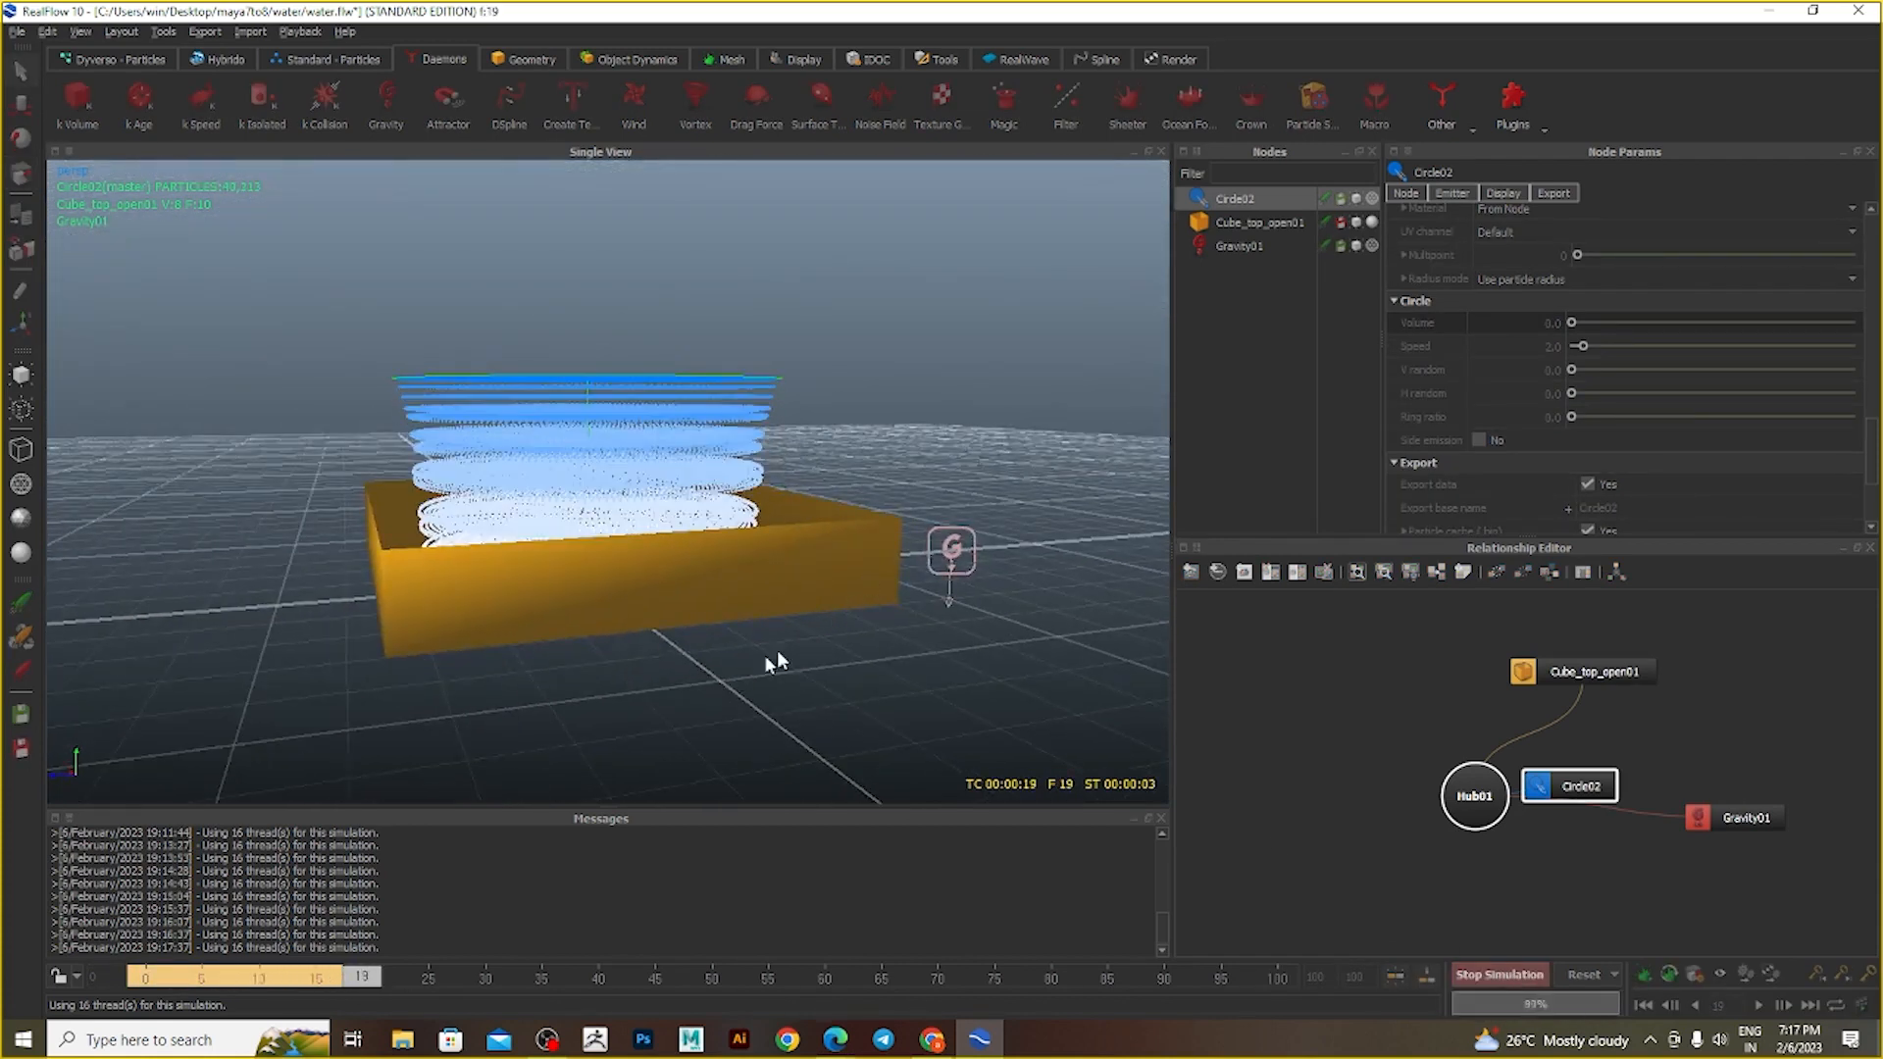
mouse_move(776, 663)
left_mouse_down("alt")
mouse_move(794, 660)
mouse_move(773, 672)
left_mouse_up("alt")
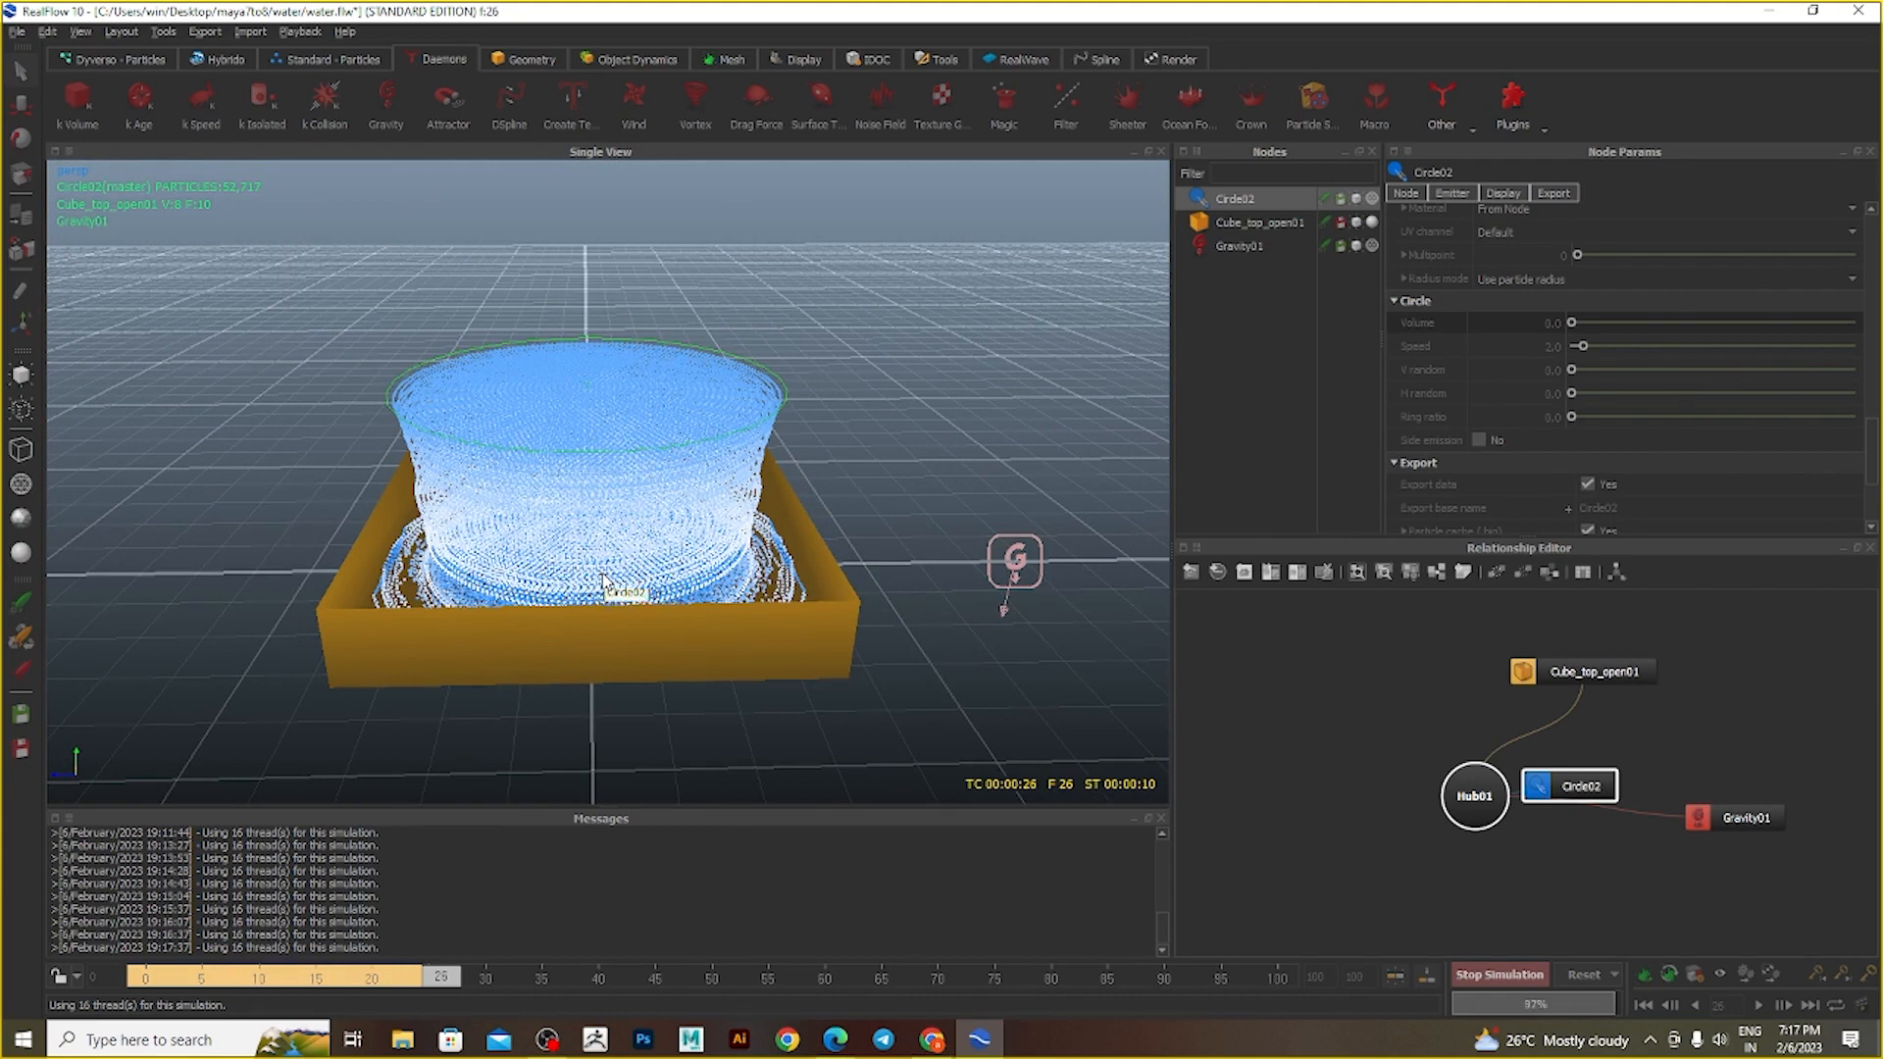
left_click_drag(603, 576, 898, 596, "alt")
left_click(1500, 974)
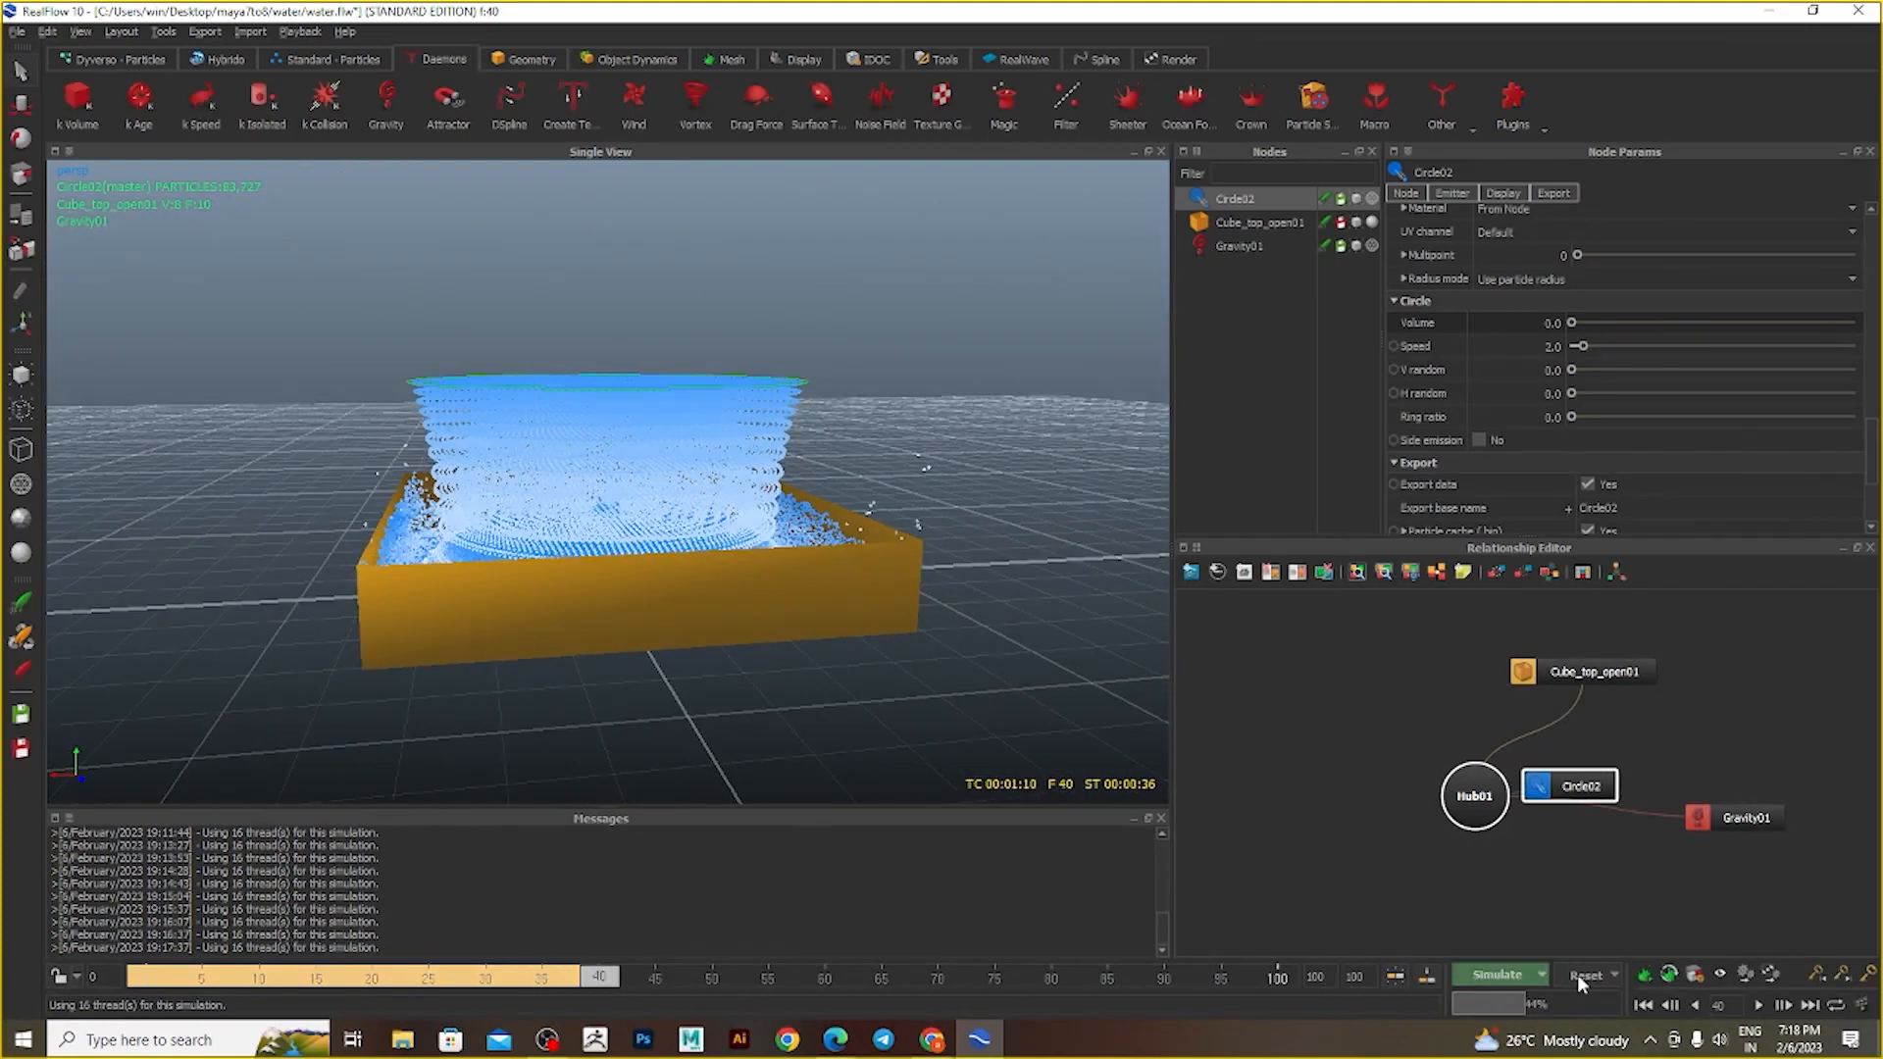
left_click(1581, 974)
left_click(922, 523)
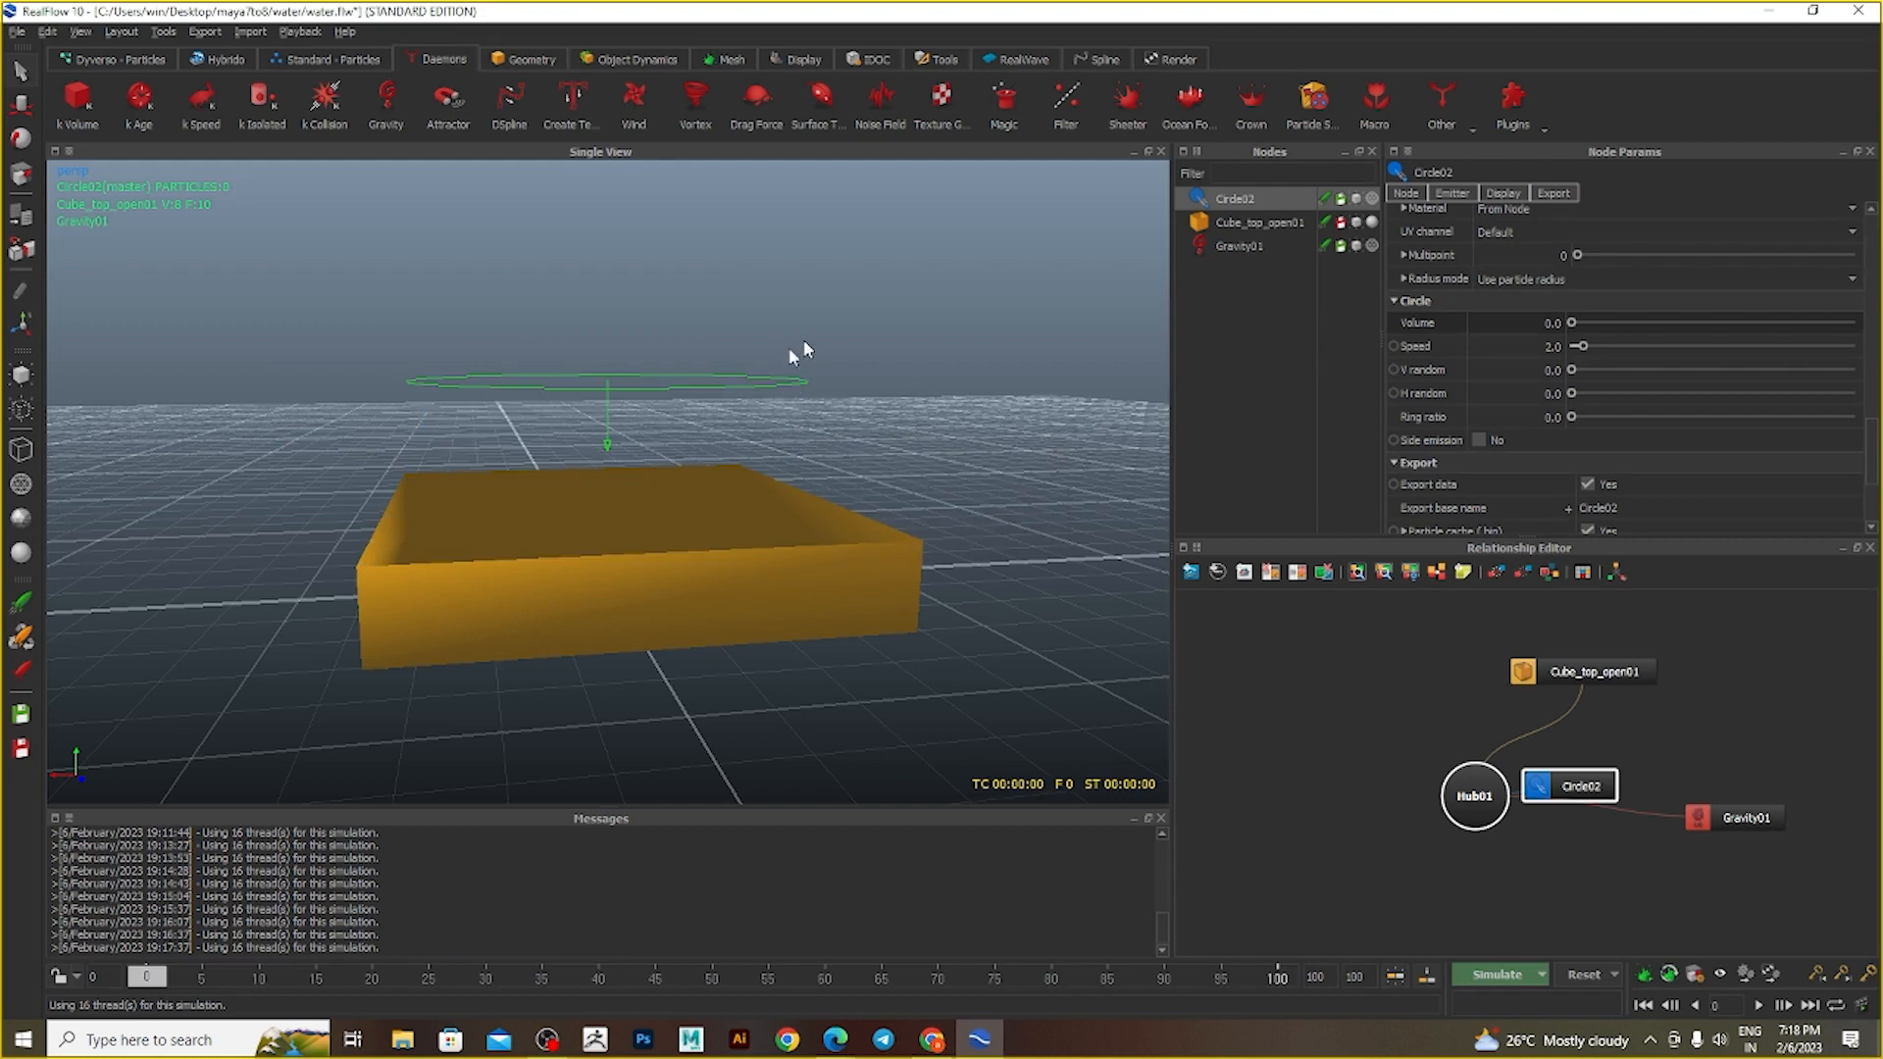
- Scale the circle emitter down uniformly to about 1.02 and move it along Z to about -2.87
key("r")
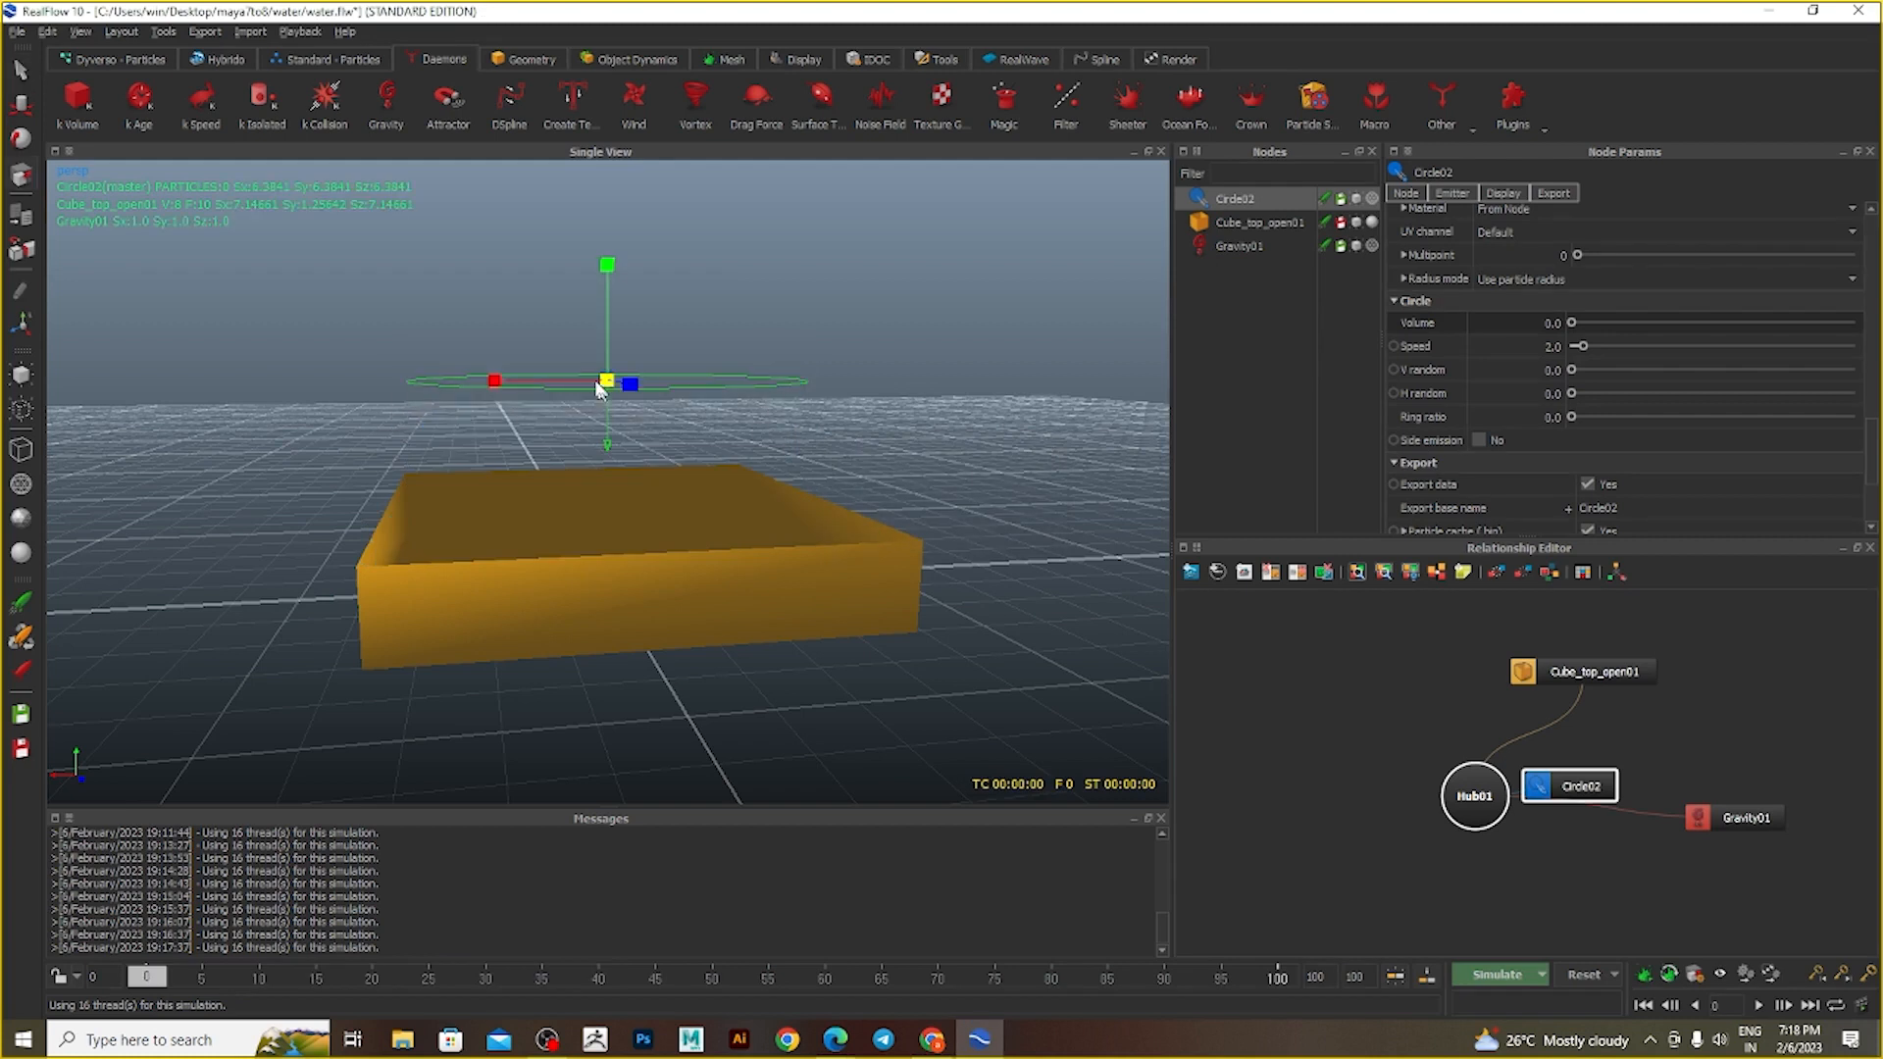
left_click_drag(600, 389, 486, 410)
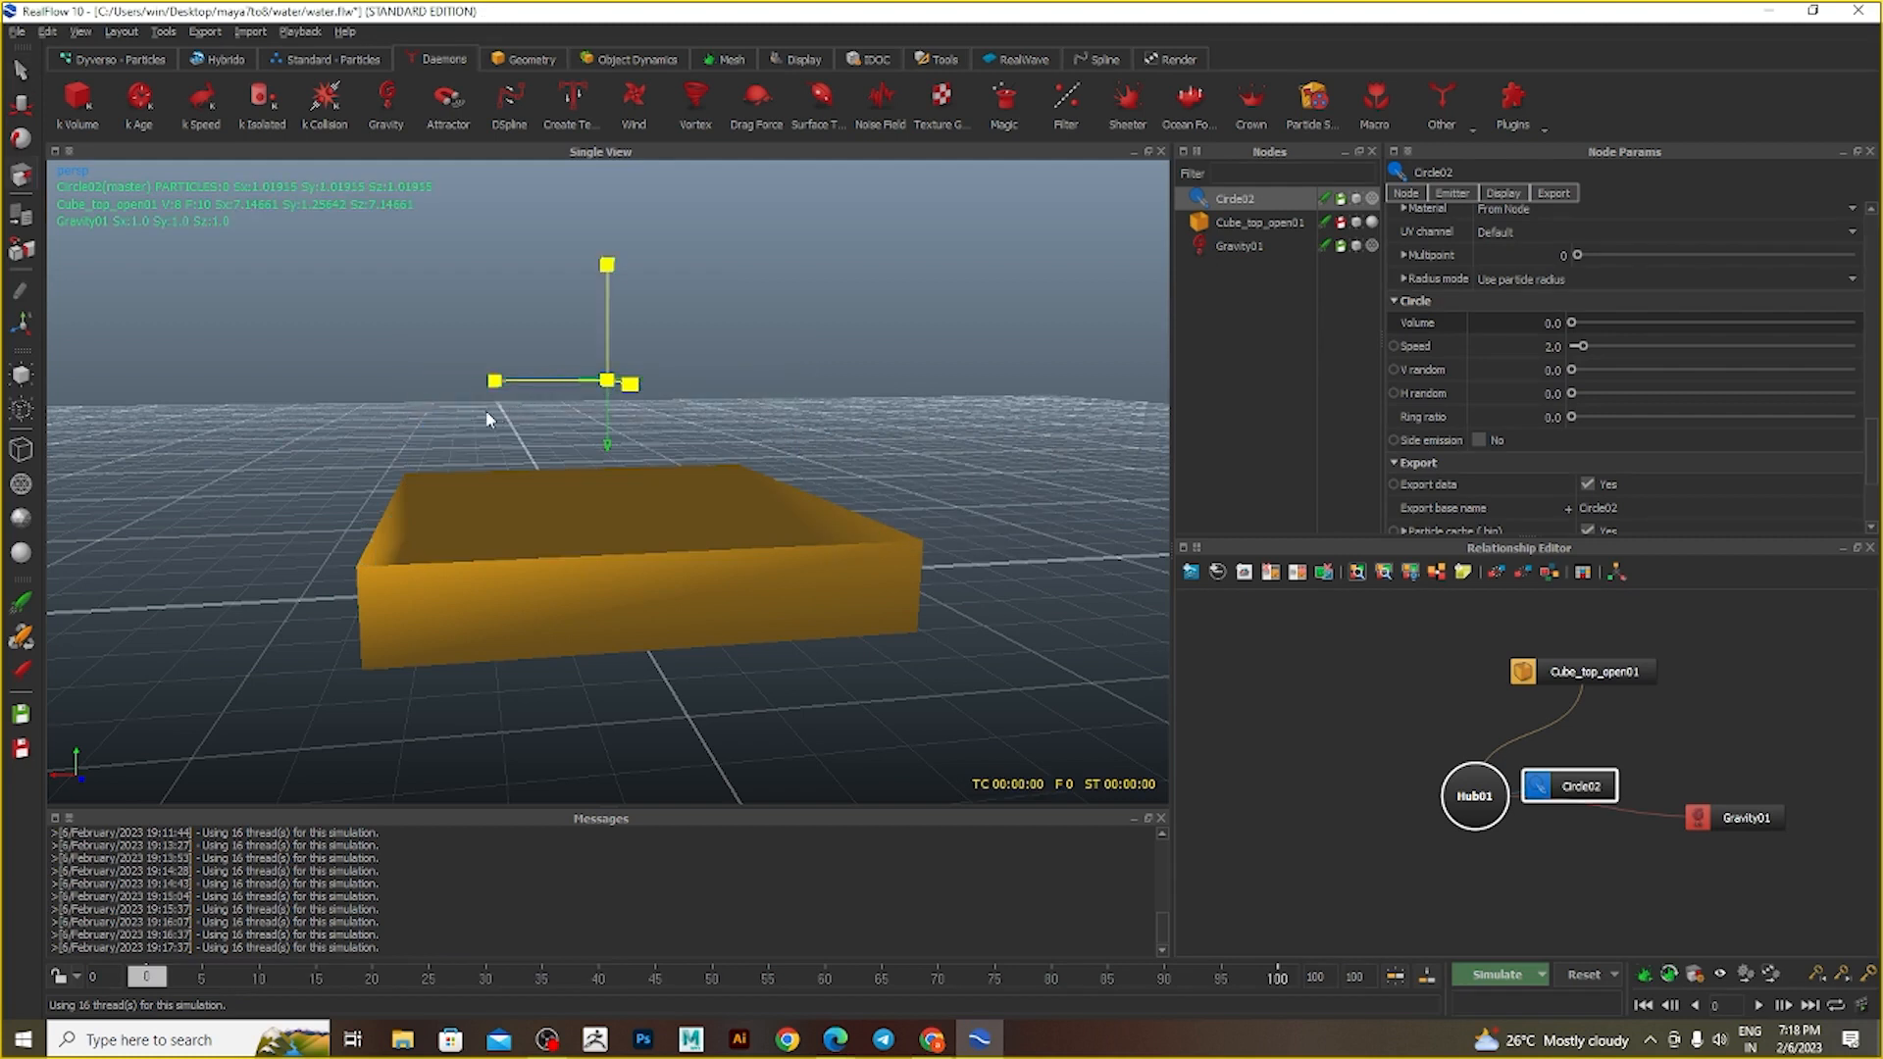
left_click_drag(702, 423, 1173, 384, "alt")
key("w")
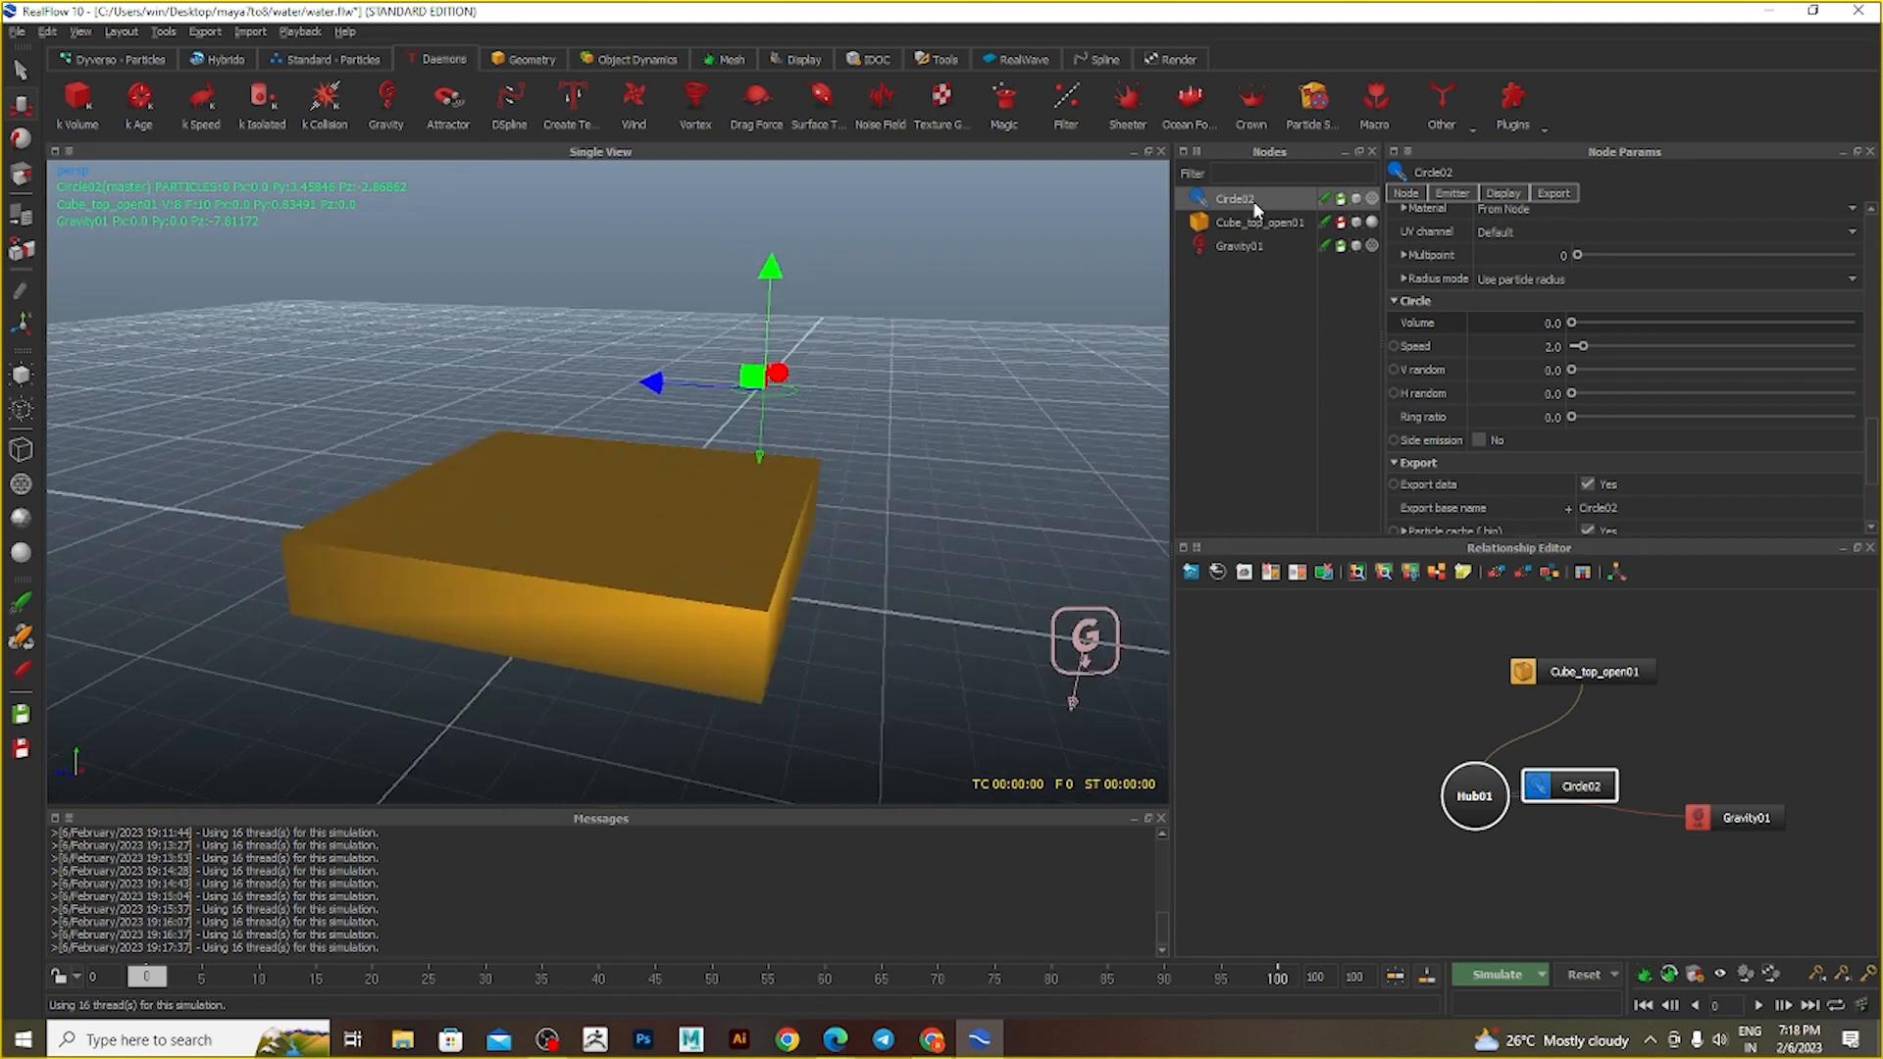
- Key the circle emitter's position at frame 0, and key it at frame 40 with the emitter moved along Z to about 2.45
scroll(1508, 314, "up", 6)
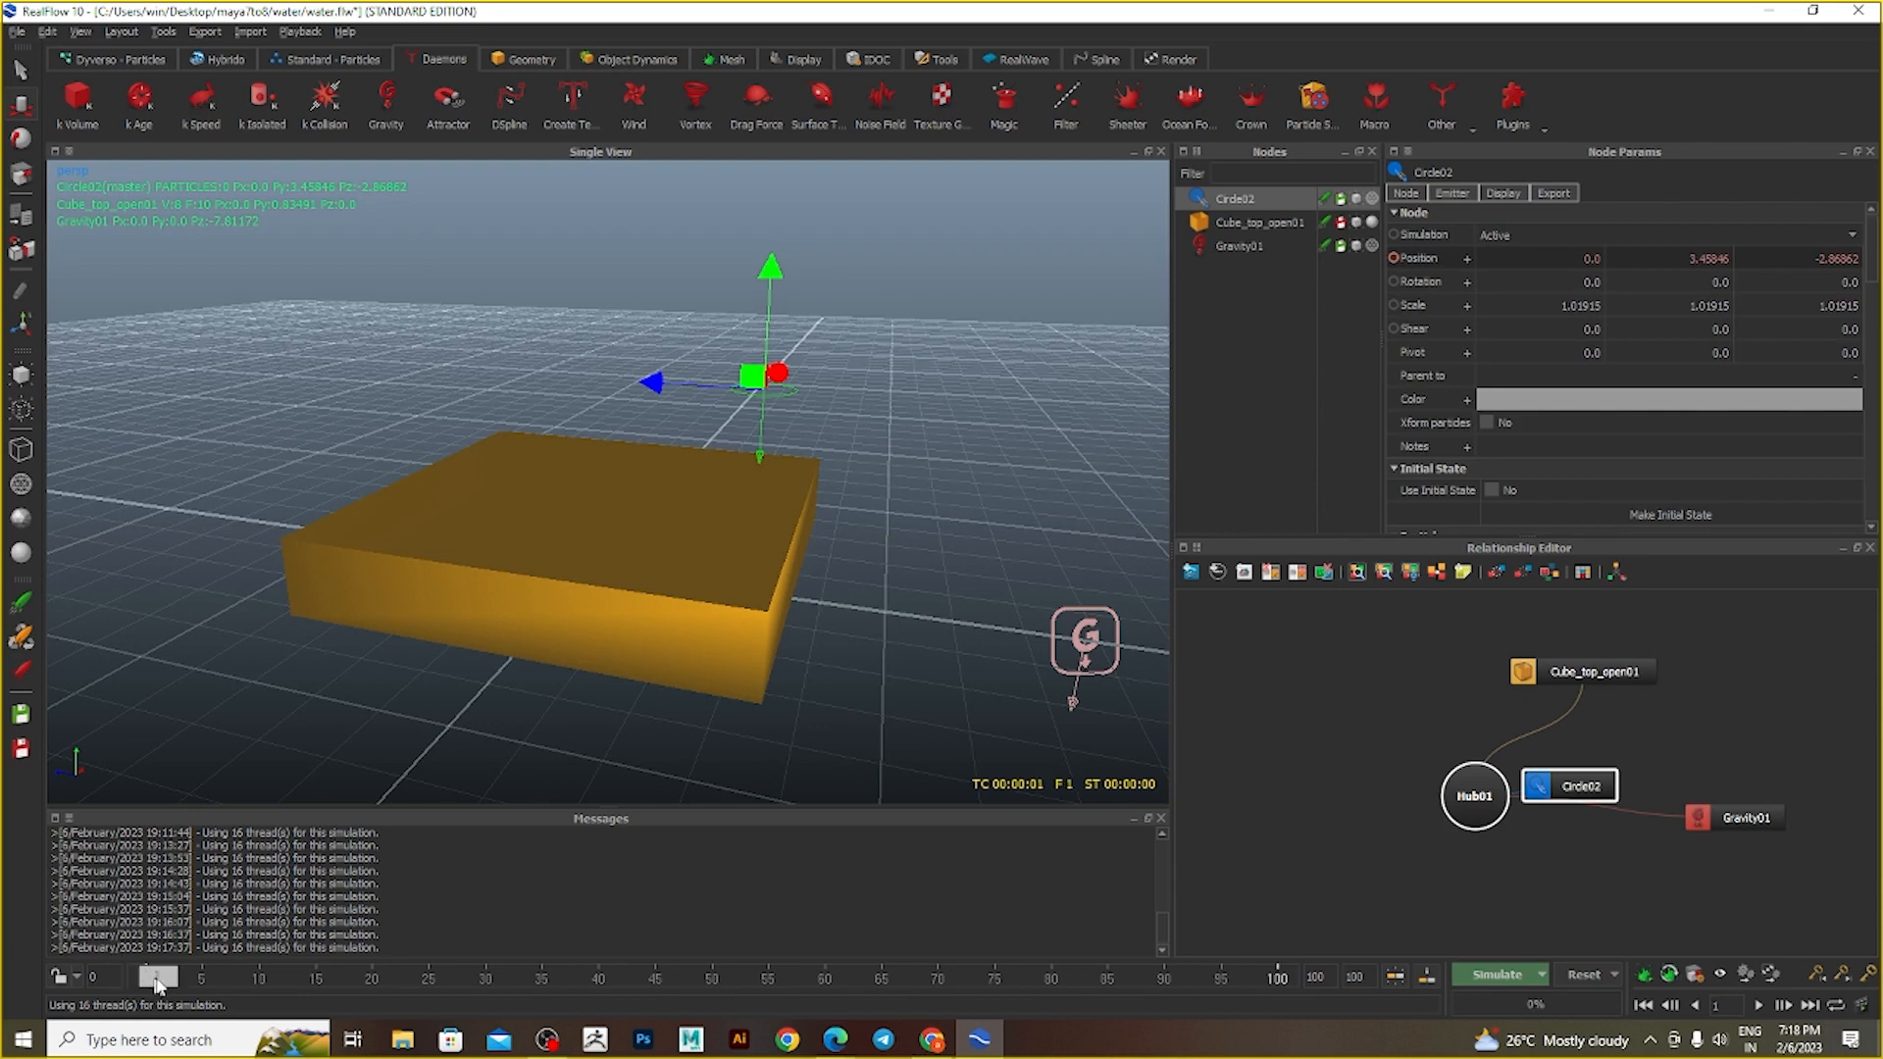
left_click_drag(156, 984, 495, 1002)
left_click_drag(593, 993, 597, 993)
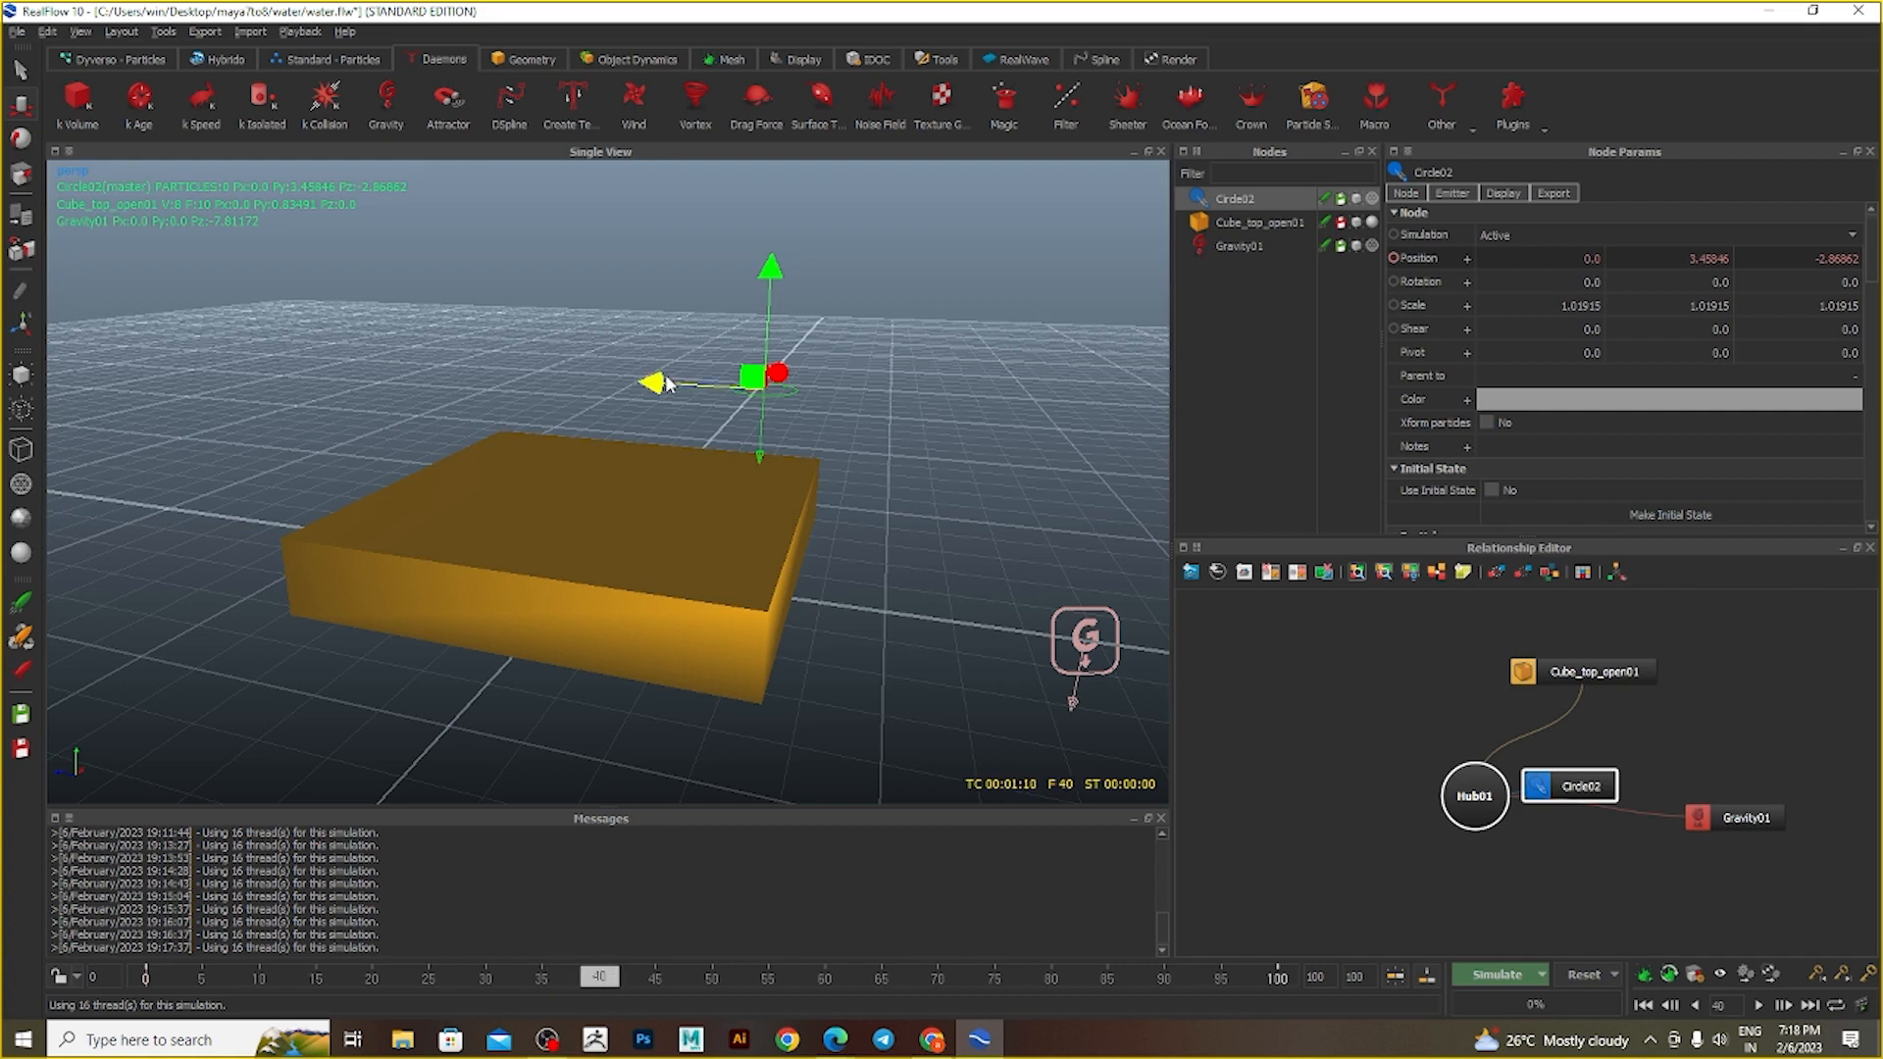
left_click_drag(666, 382, 383, 365)
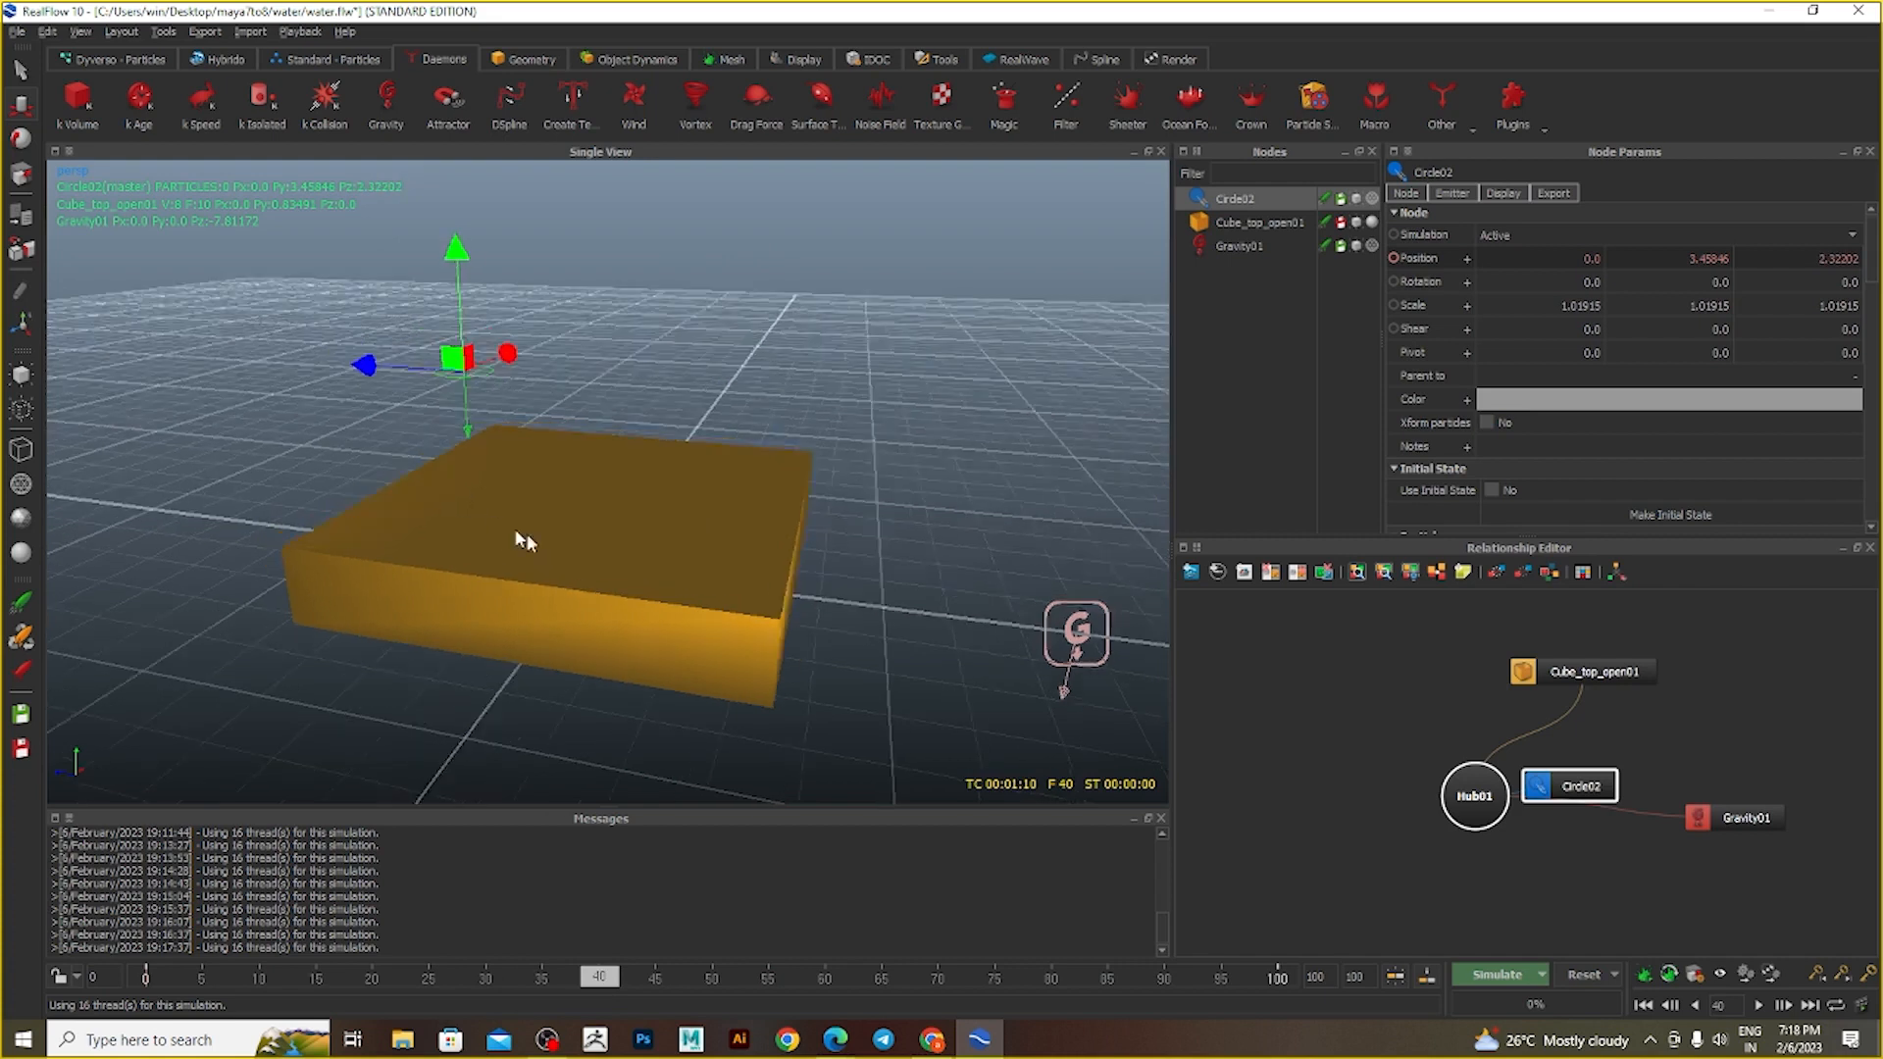
left_click_drag(524, 540, 412, 458, "alt")
left_click_drag(320, 416, 312, 419)
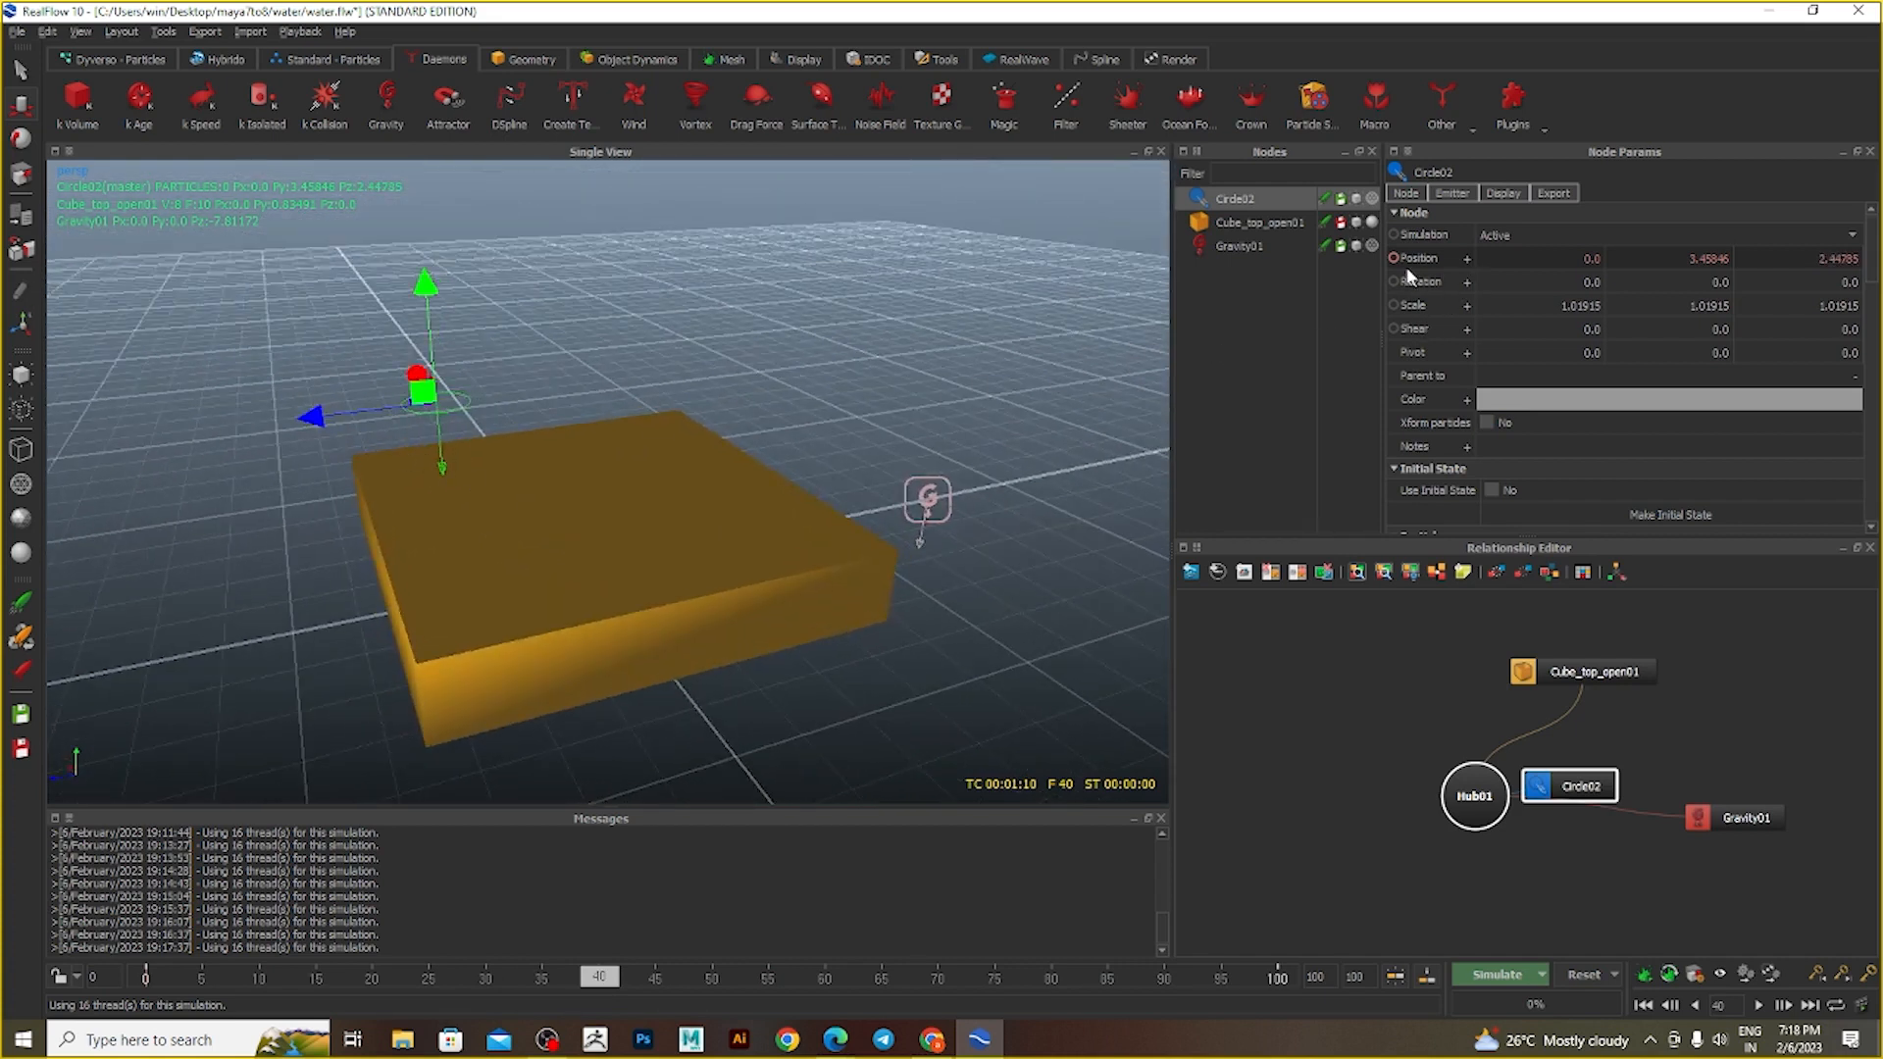
left_click_drag(600, 977, 24, 974)
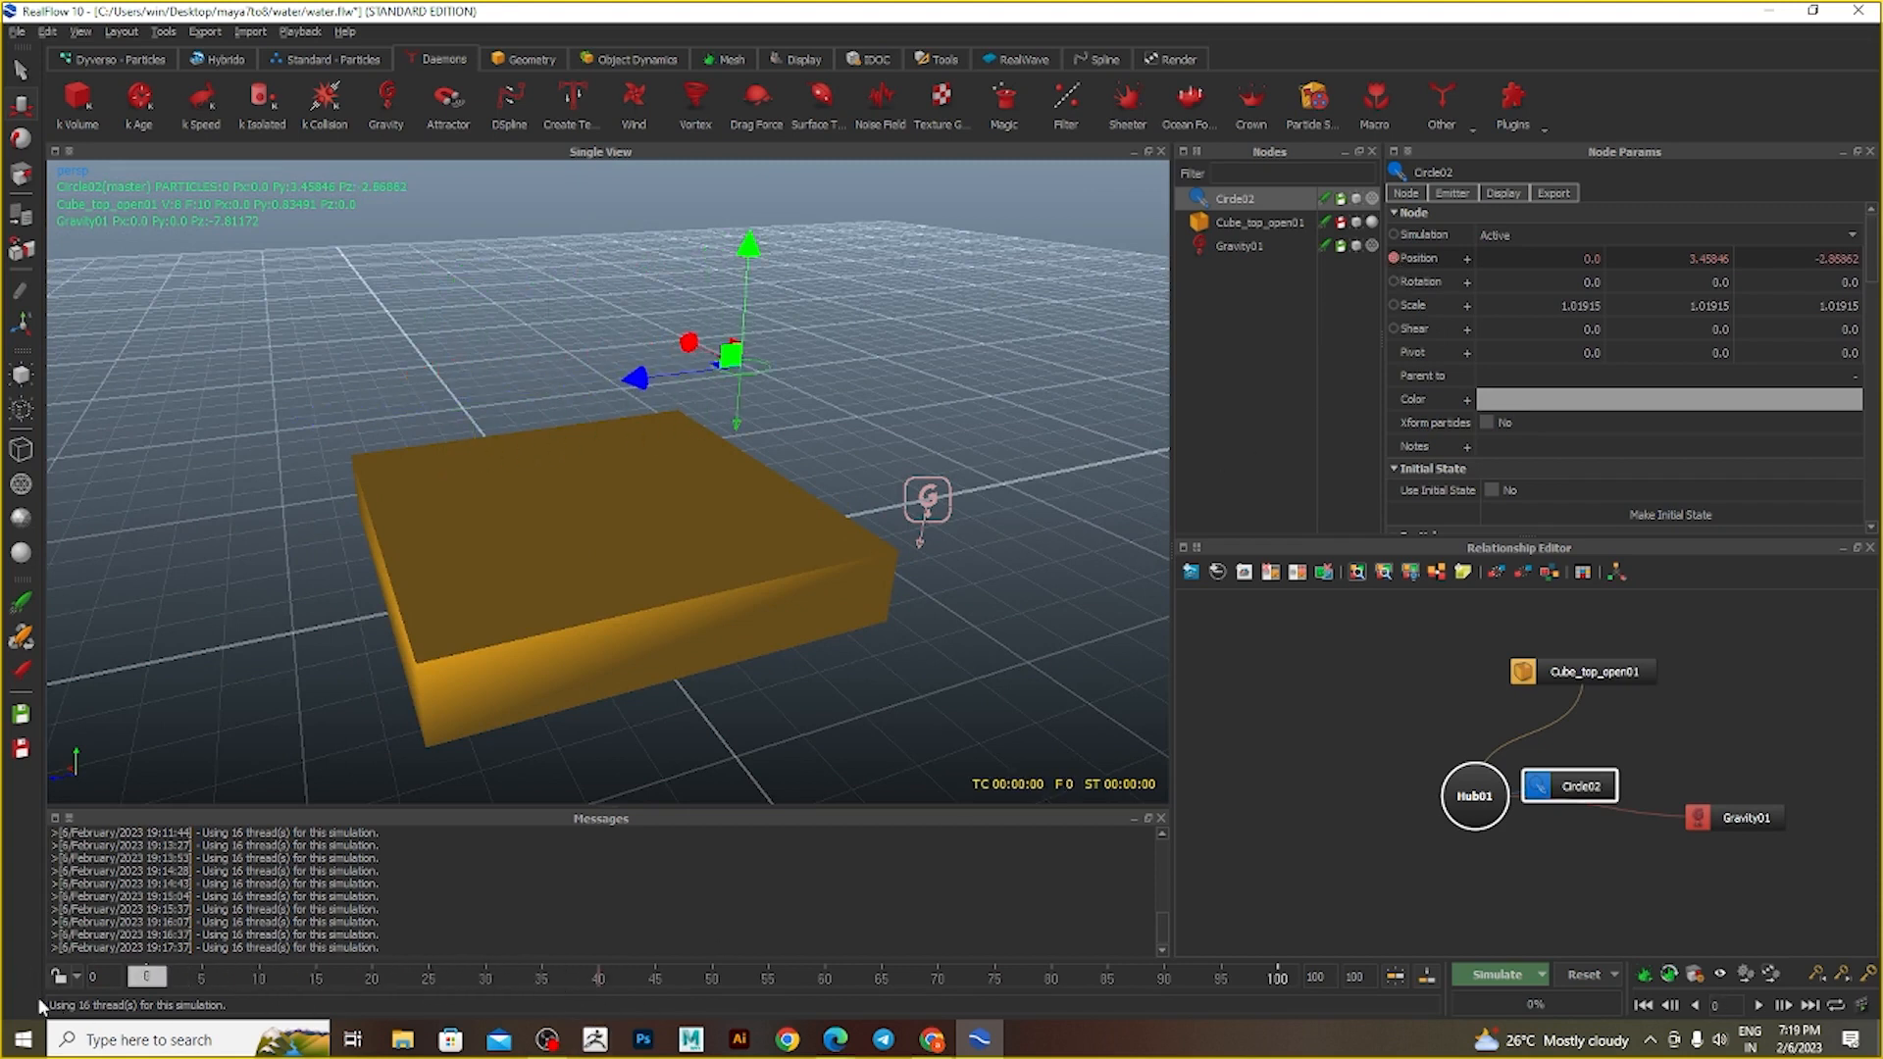
- Run the simulation with the moving emitter, examine the particle stream across the tray, and reset all simulation data
left_click(1499, 972)
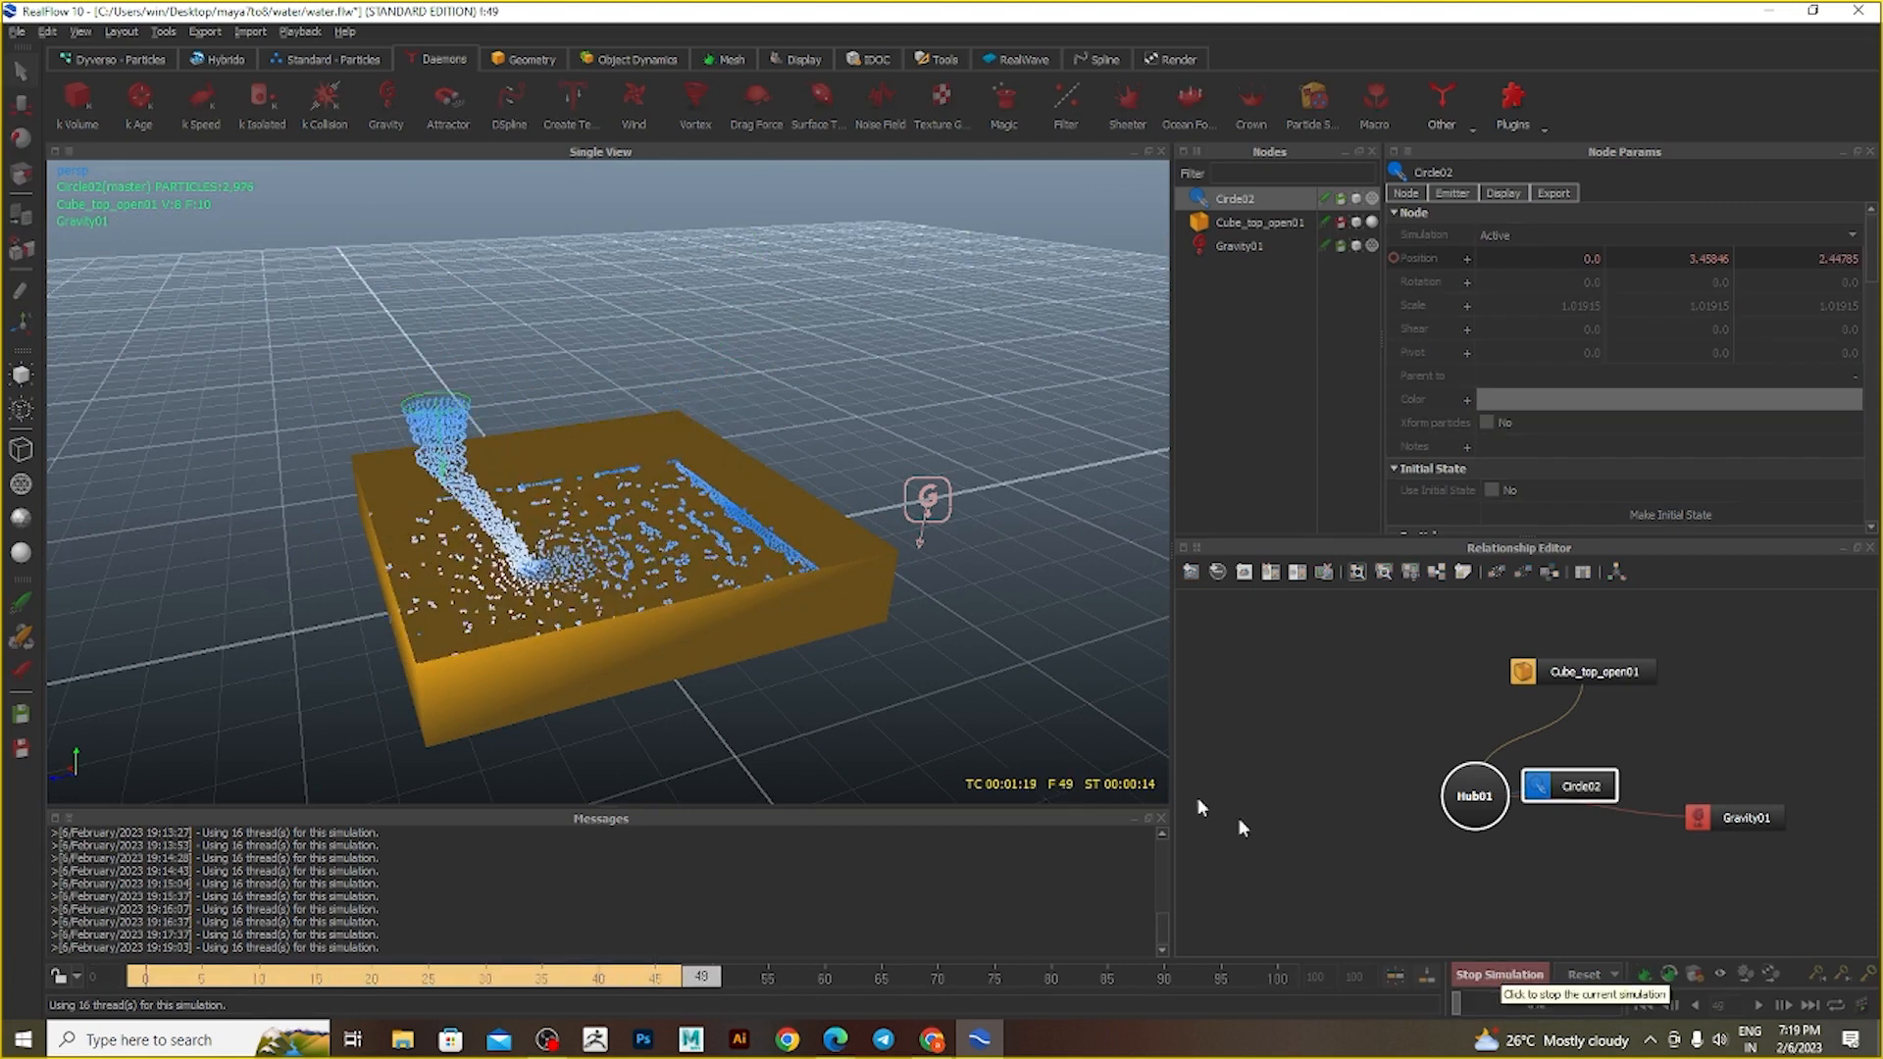
left_click_drag(770, 638, 569, 547, "alt")
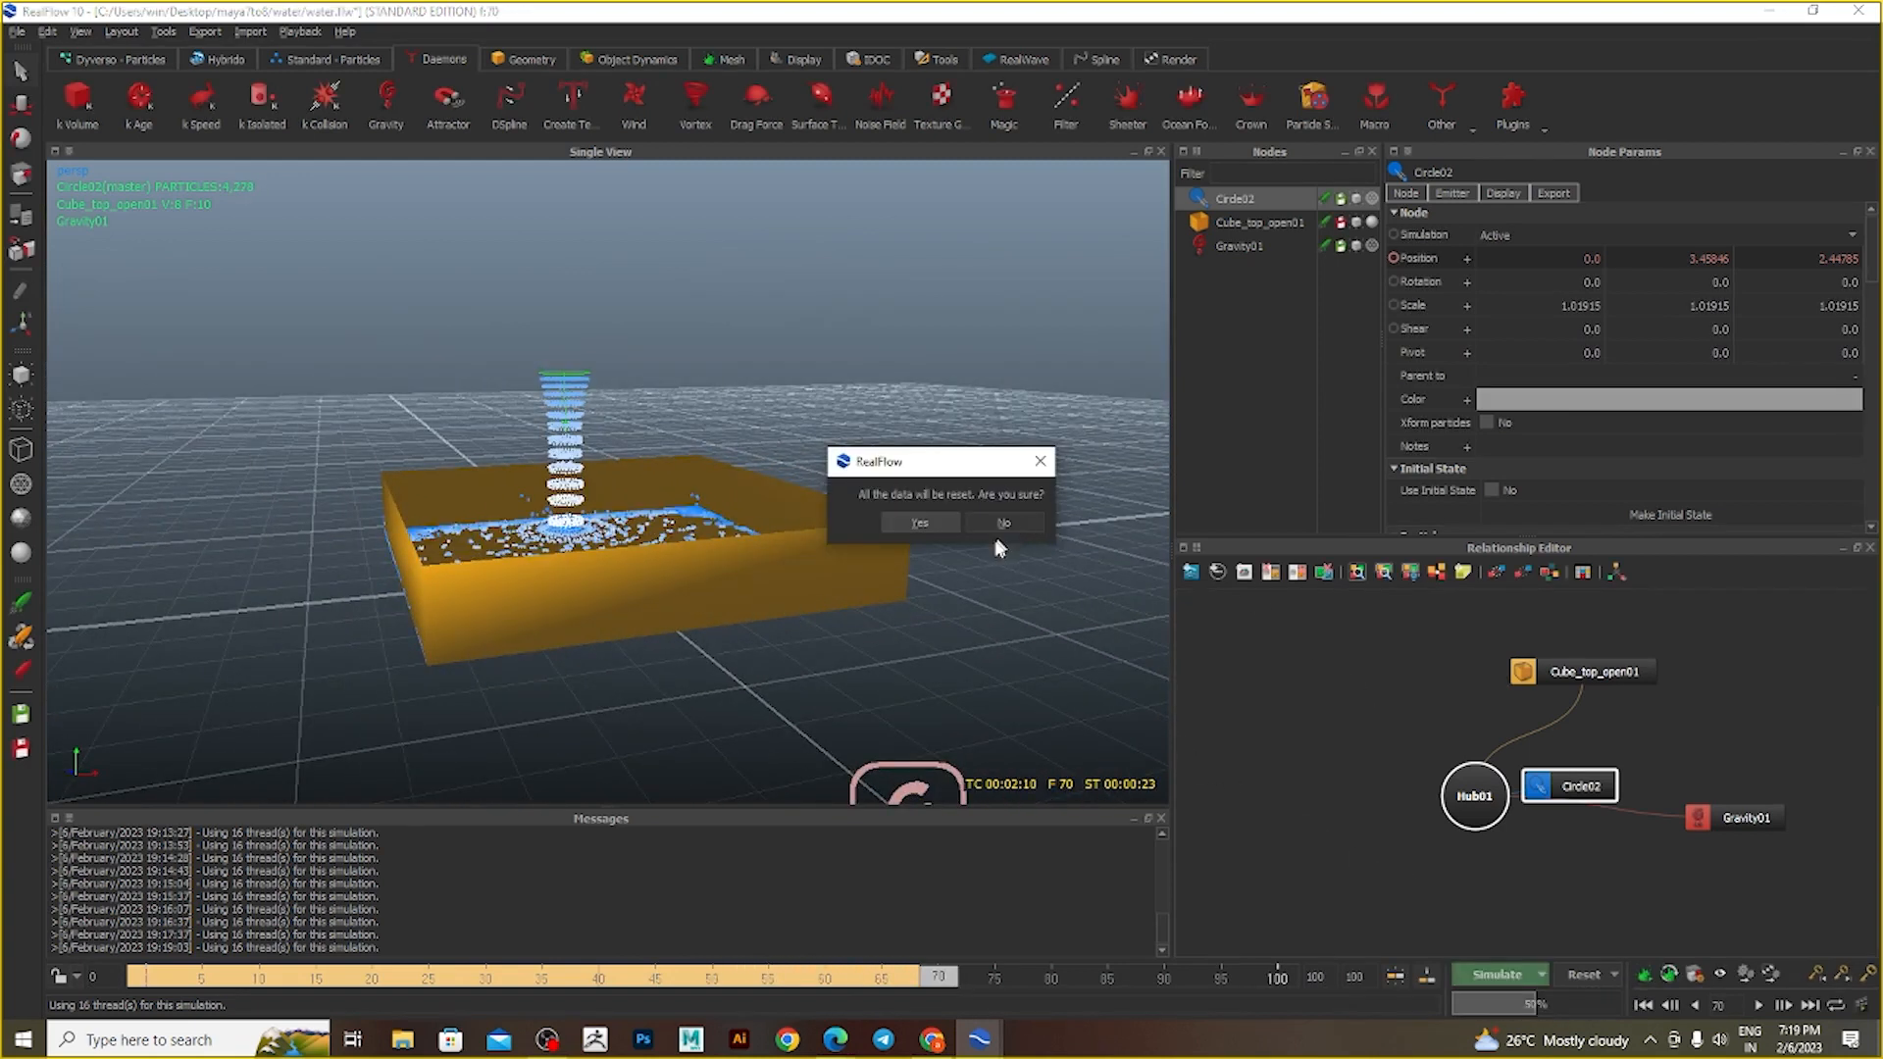
left_click(922, 524)
left_click_drag(617, 434, 801, 376, "alt")
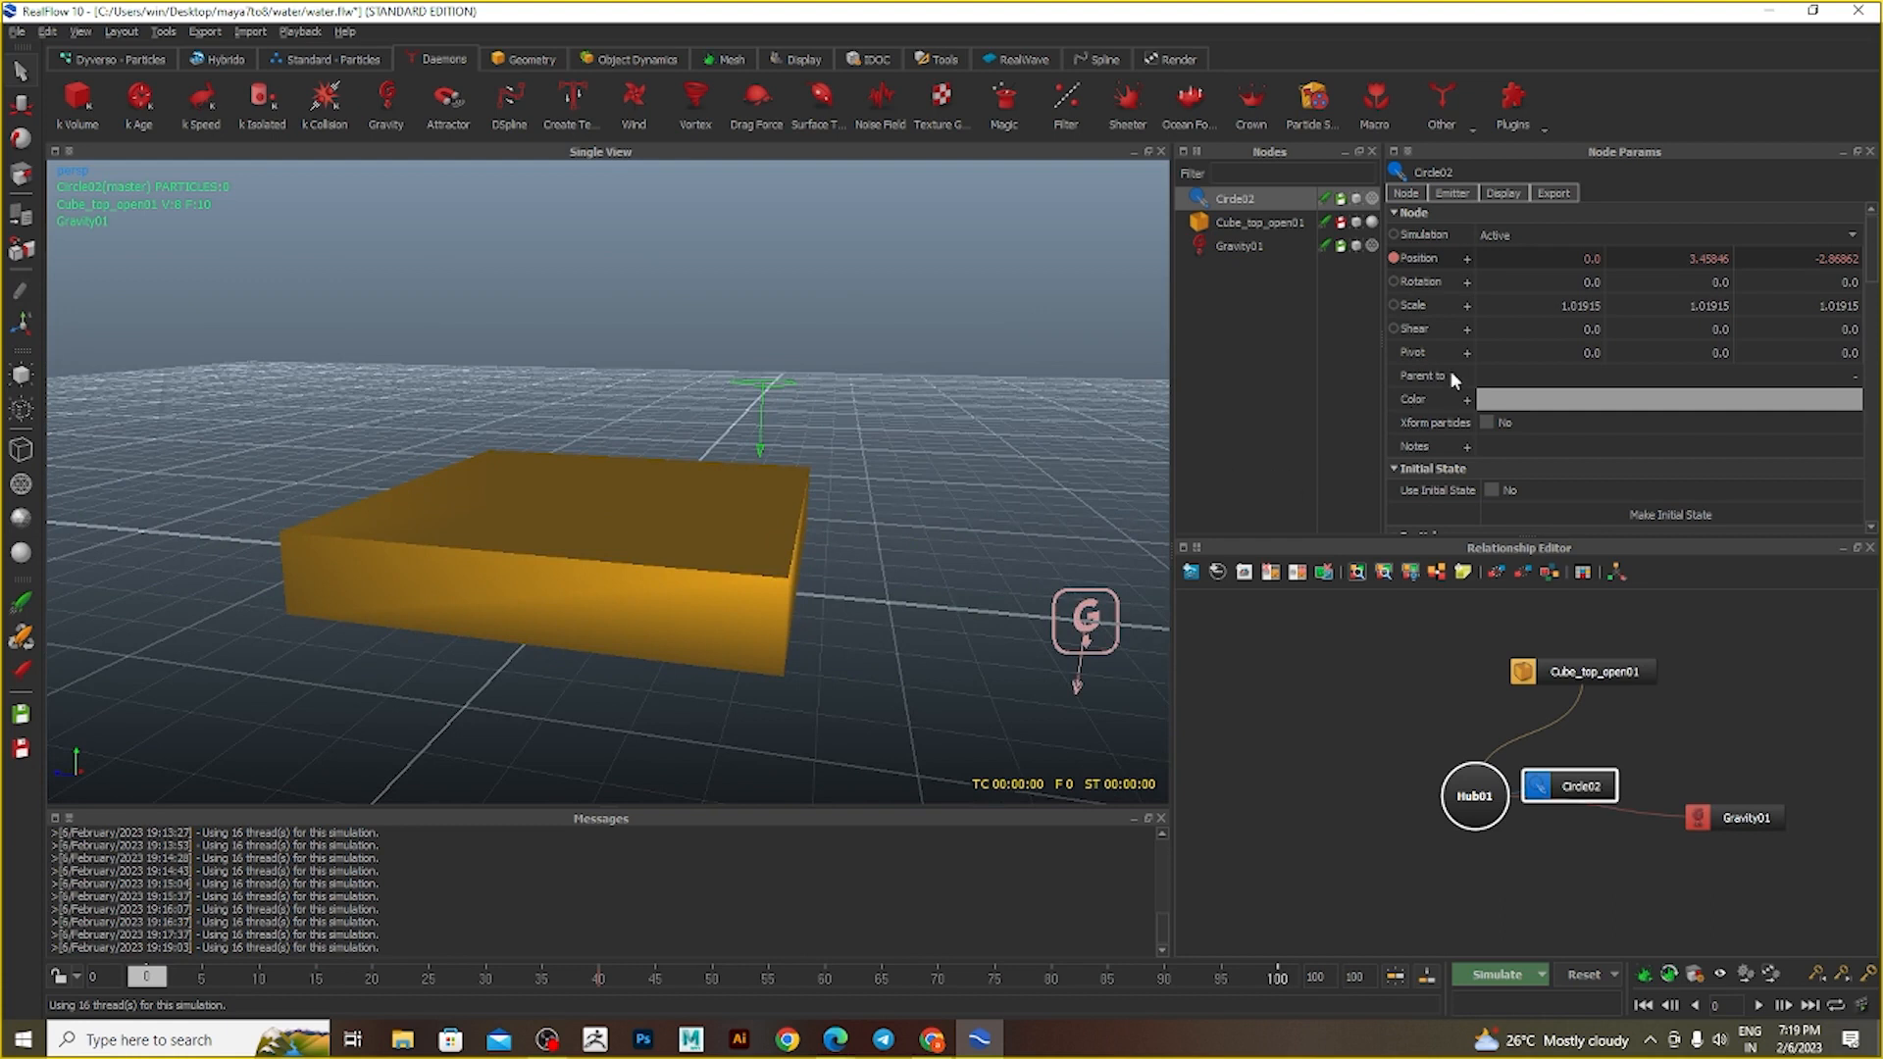
- Animate the circle emitter's Speed with keys of 2.0 at frame 0 and 0.0 at frame 40
scroll(1452, 376, "down", 10)
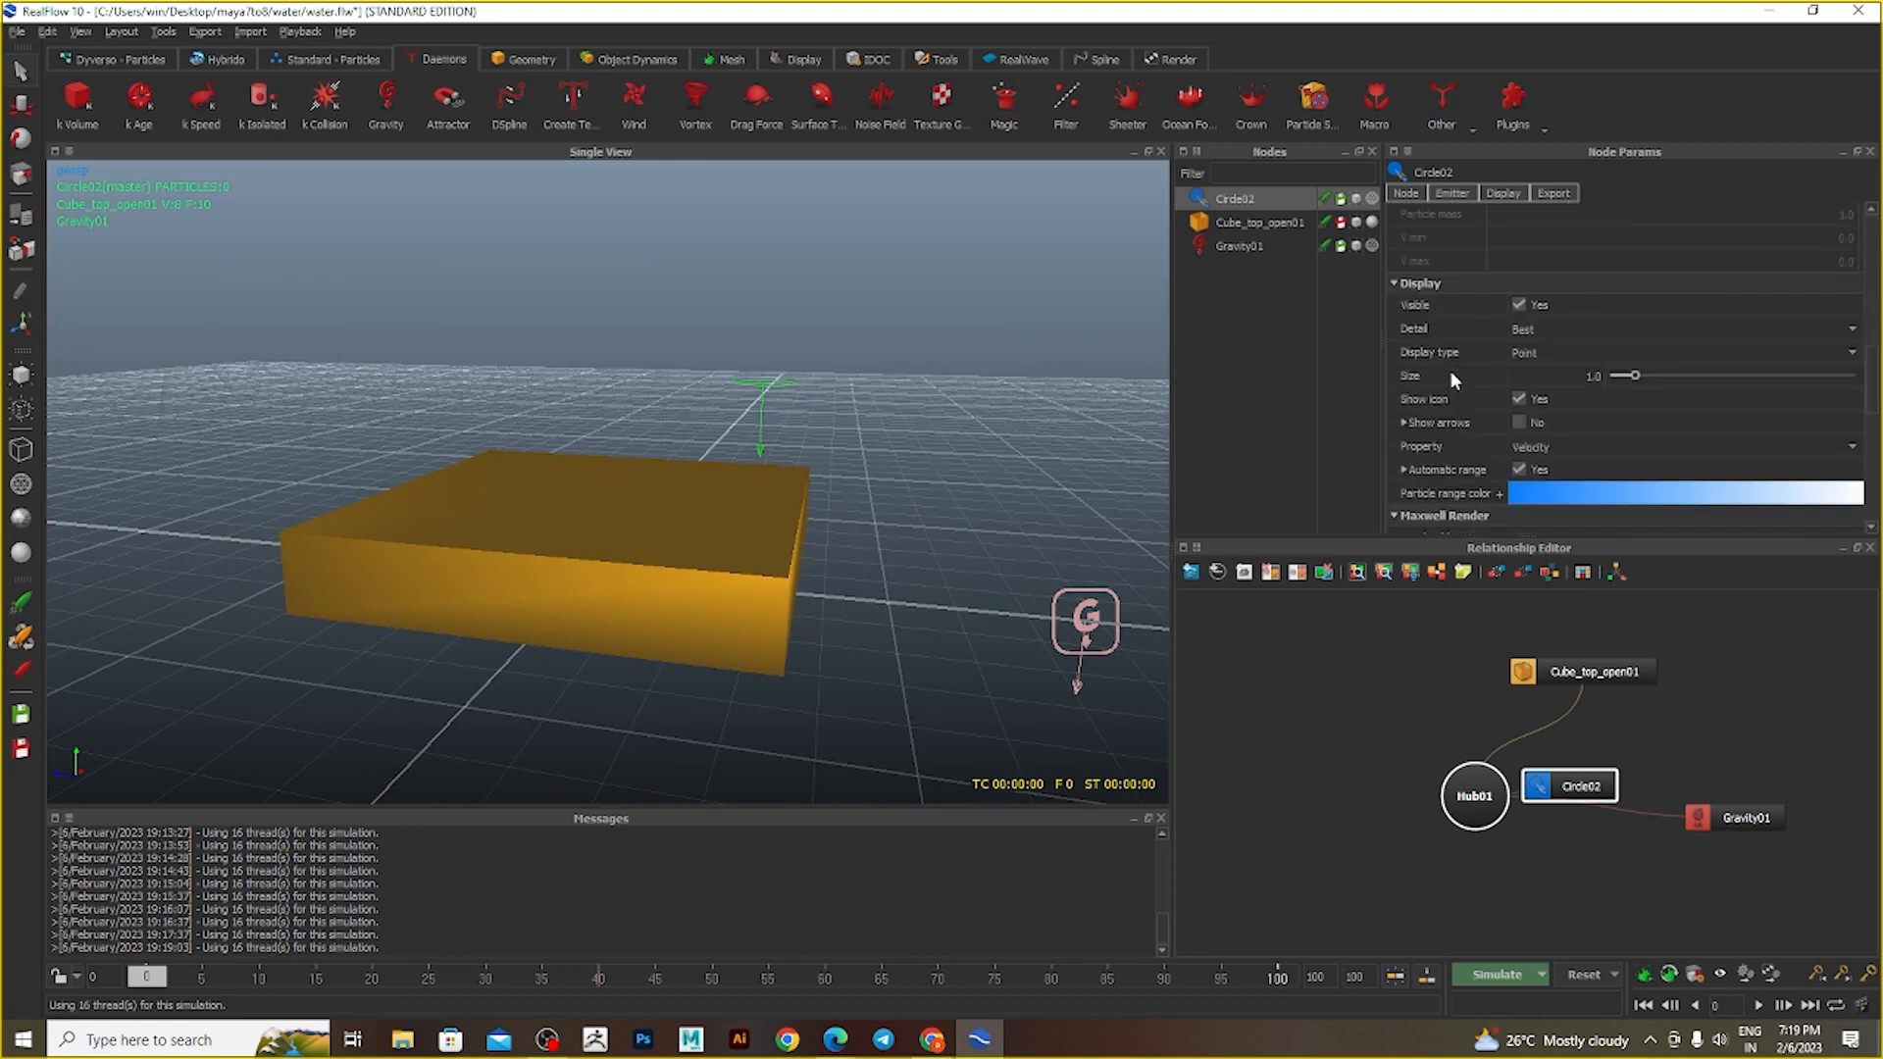
scroll(1453, 378, "down", 5)
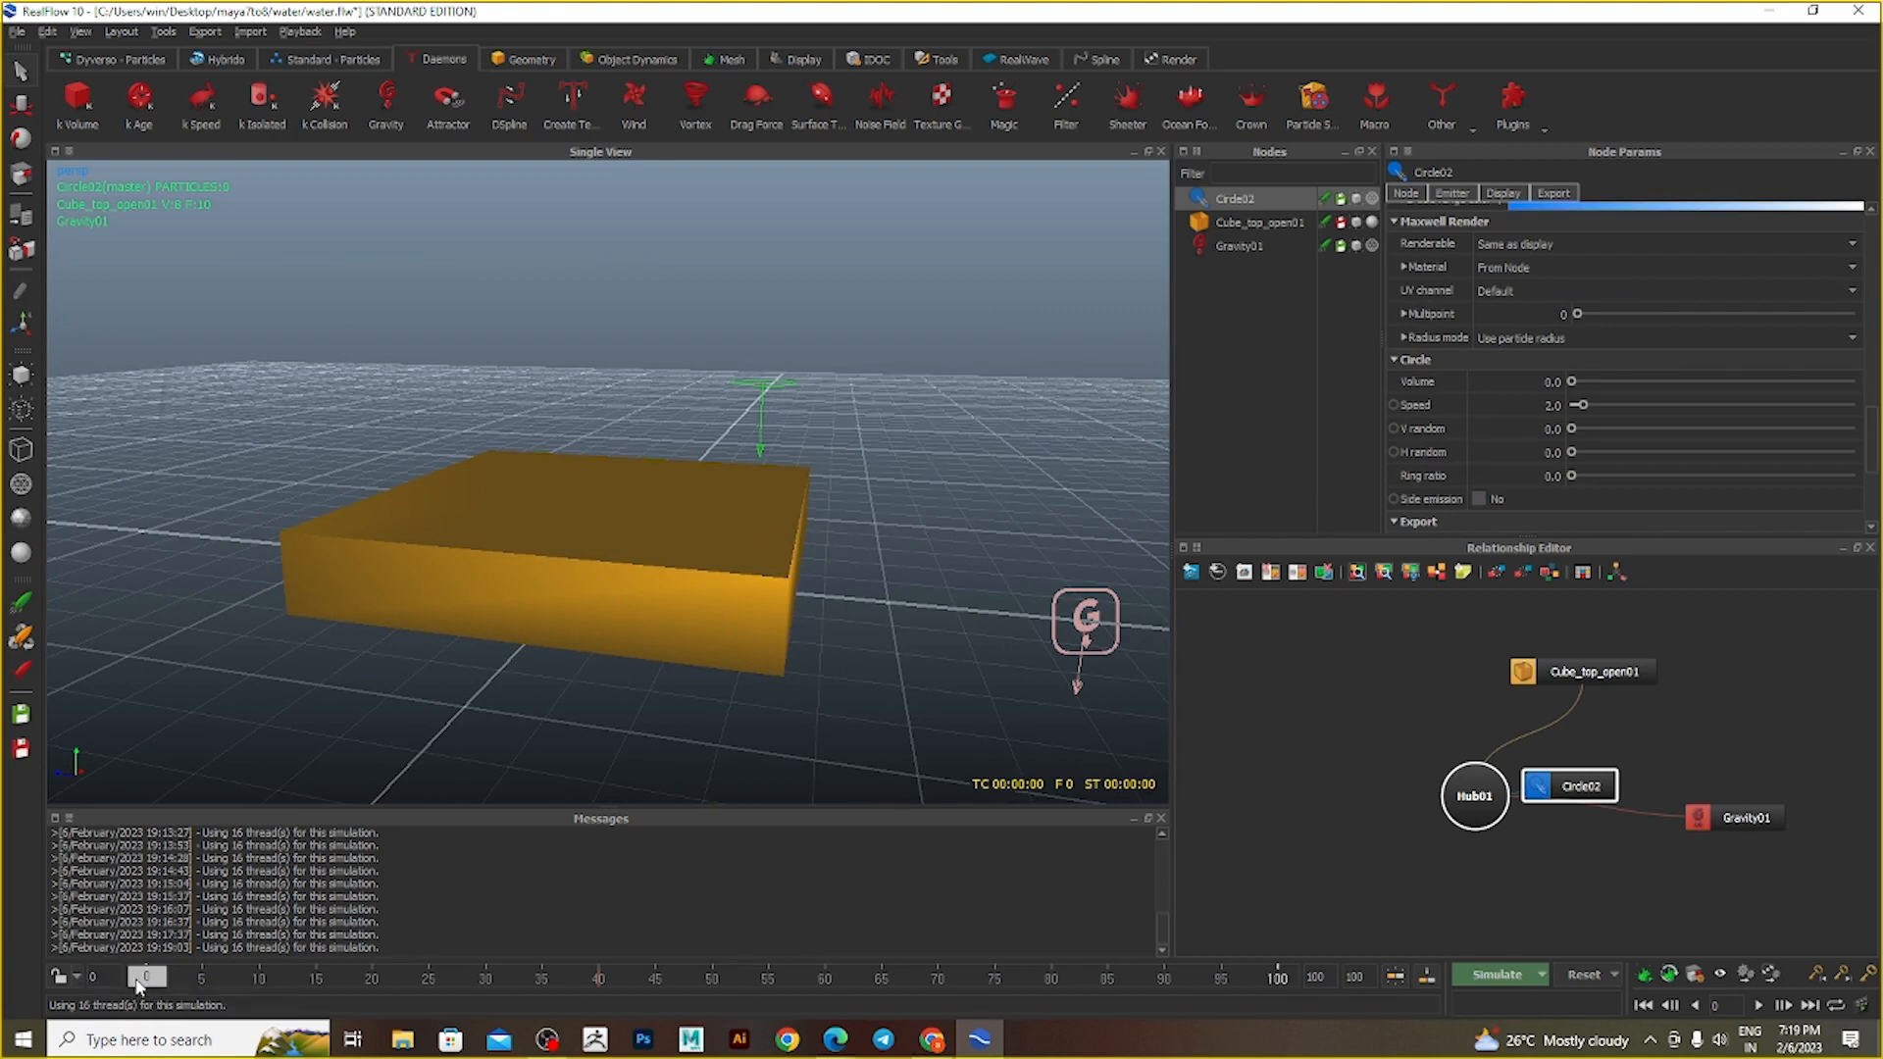
left_click(1393, 404)
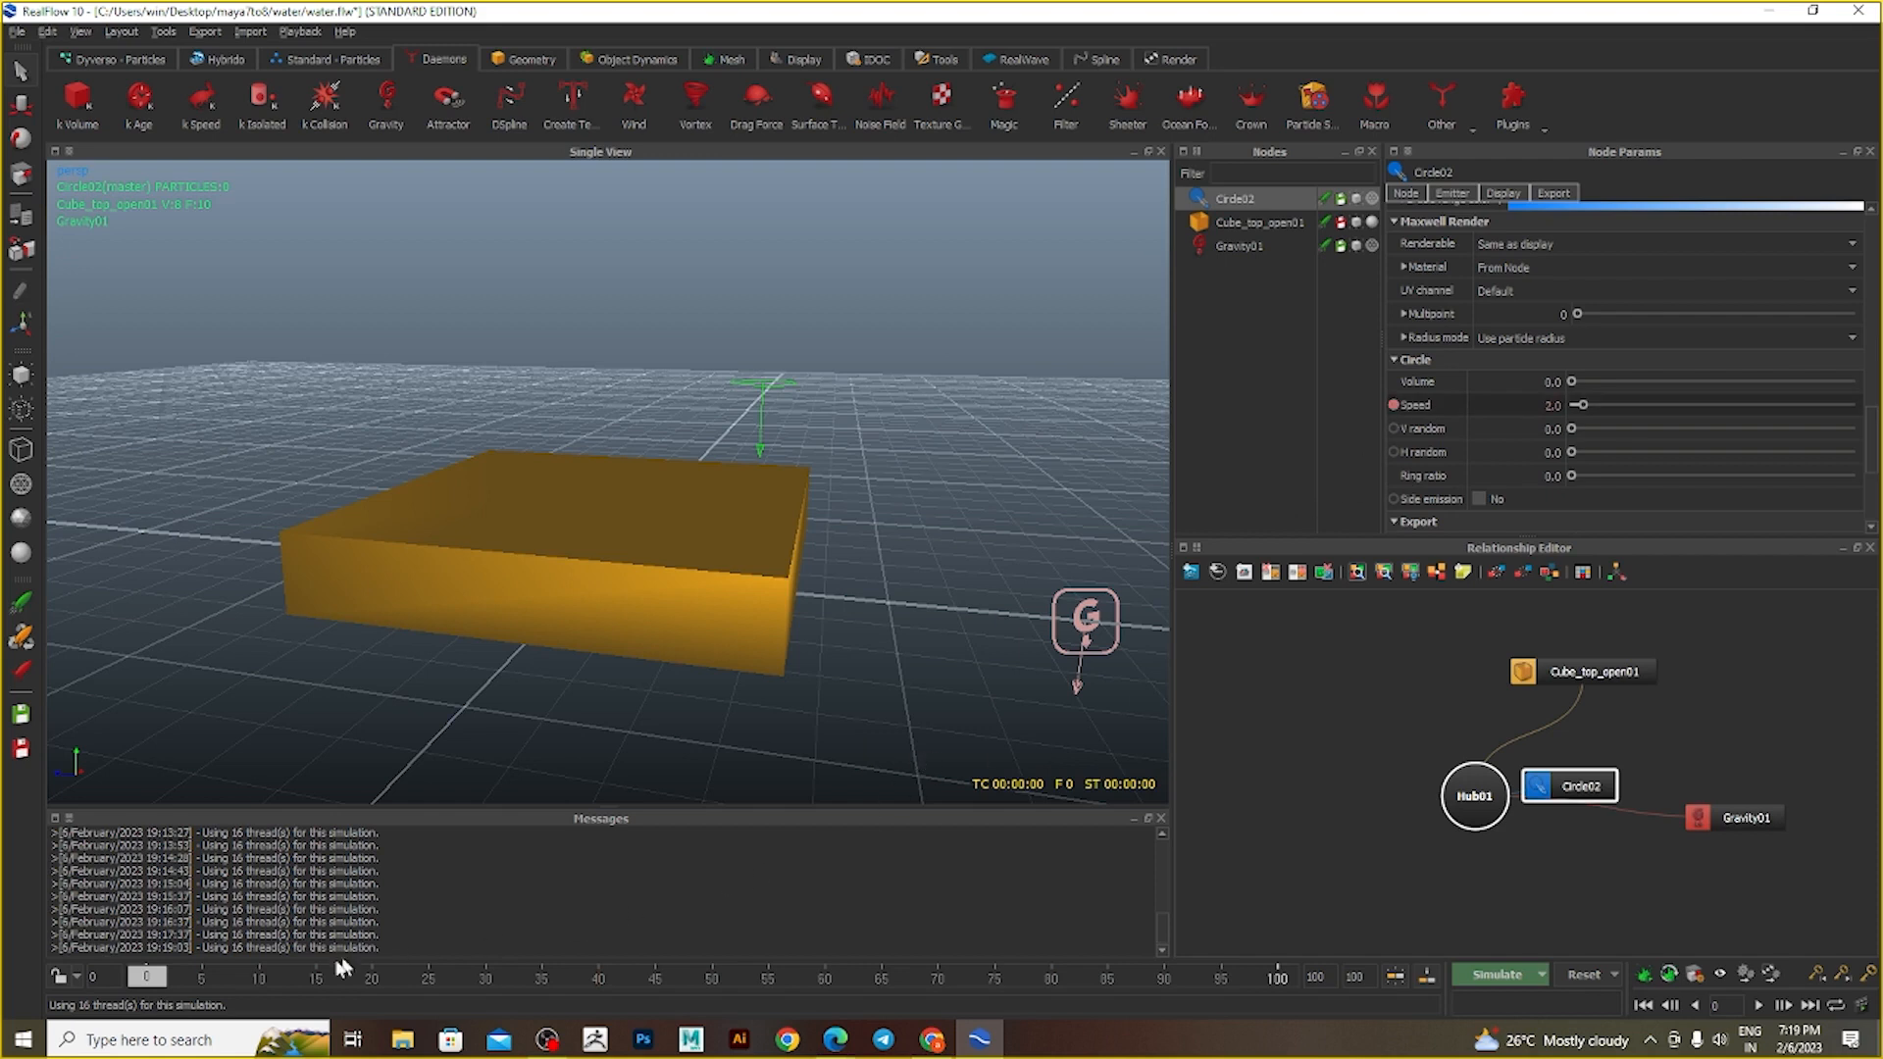
left_click_drag(145, 980, 599, 1015)
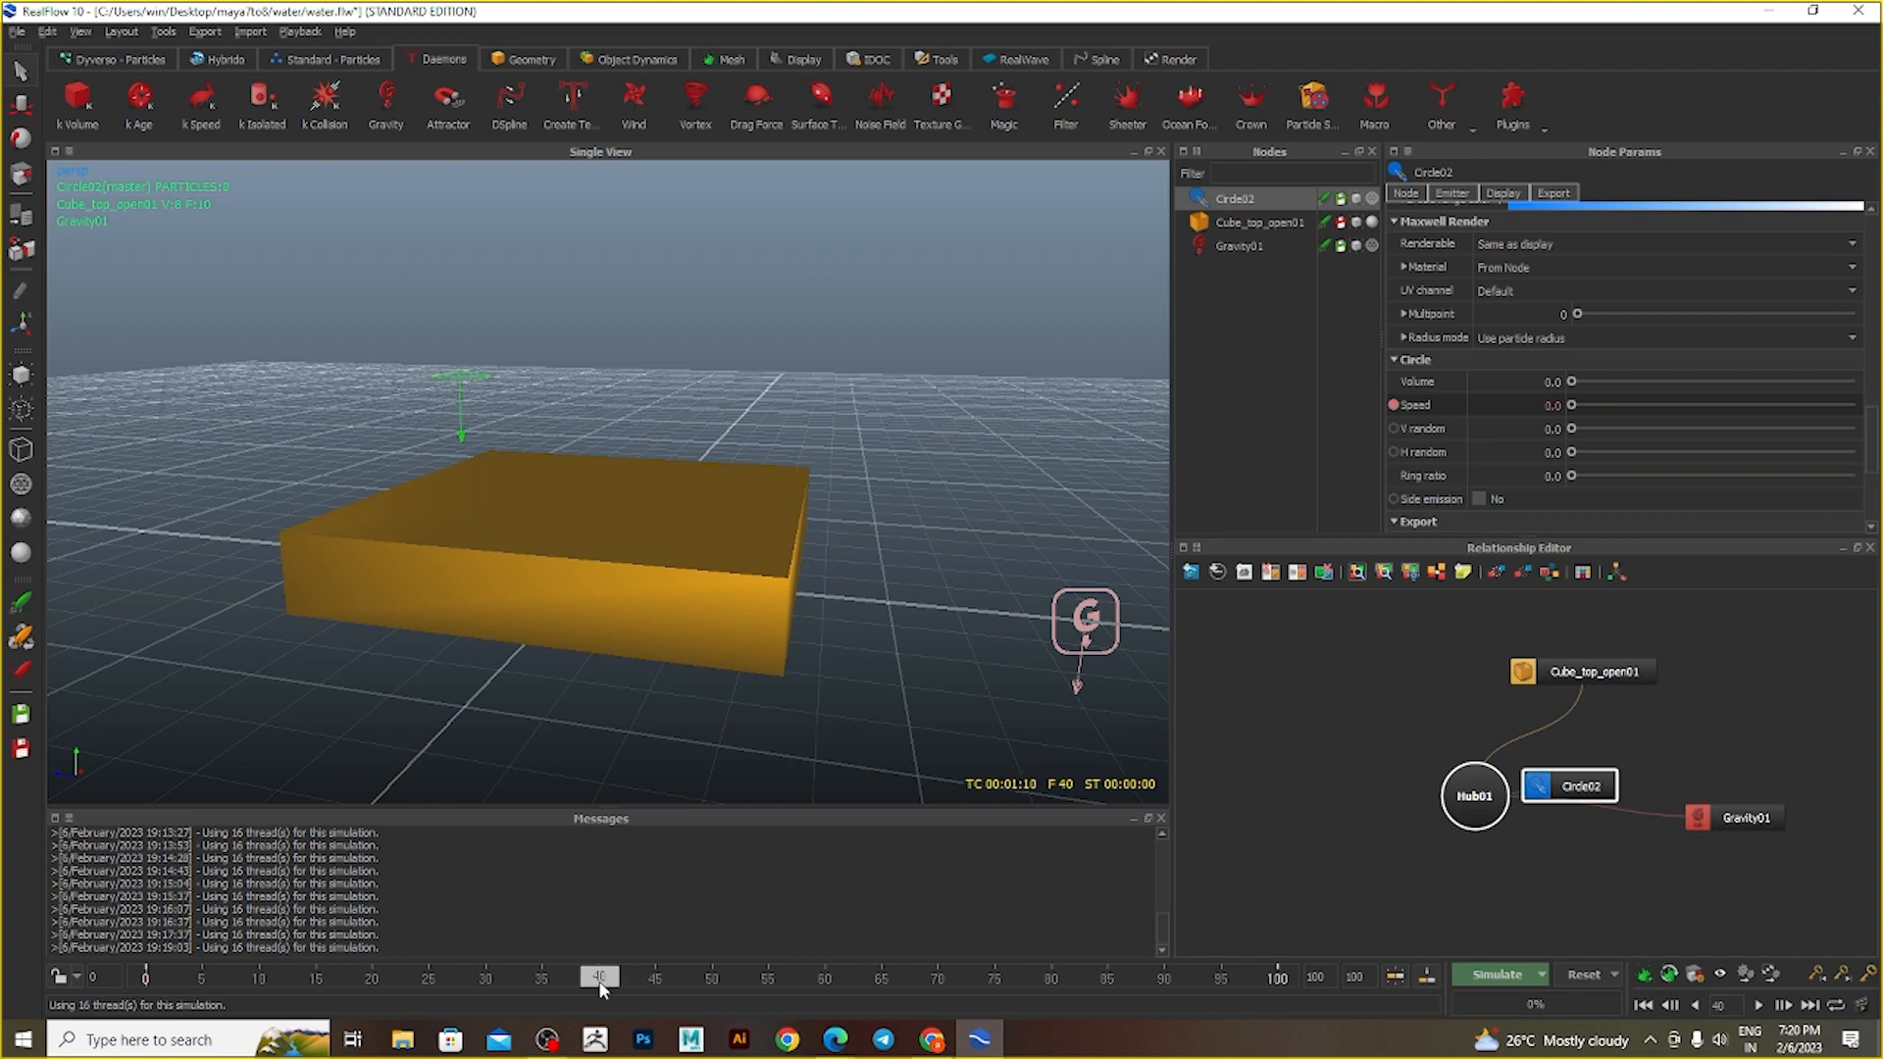
left_click_drag(600, 988, 379, 992)
left_click_drag(609, 978, 141, 976)
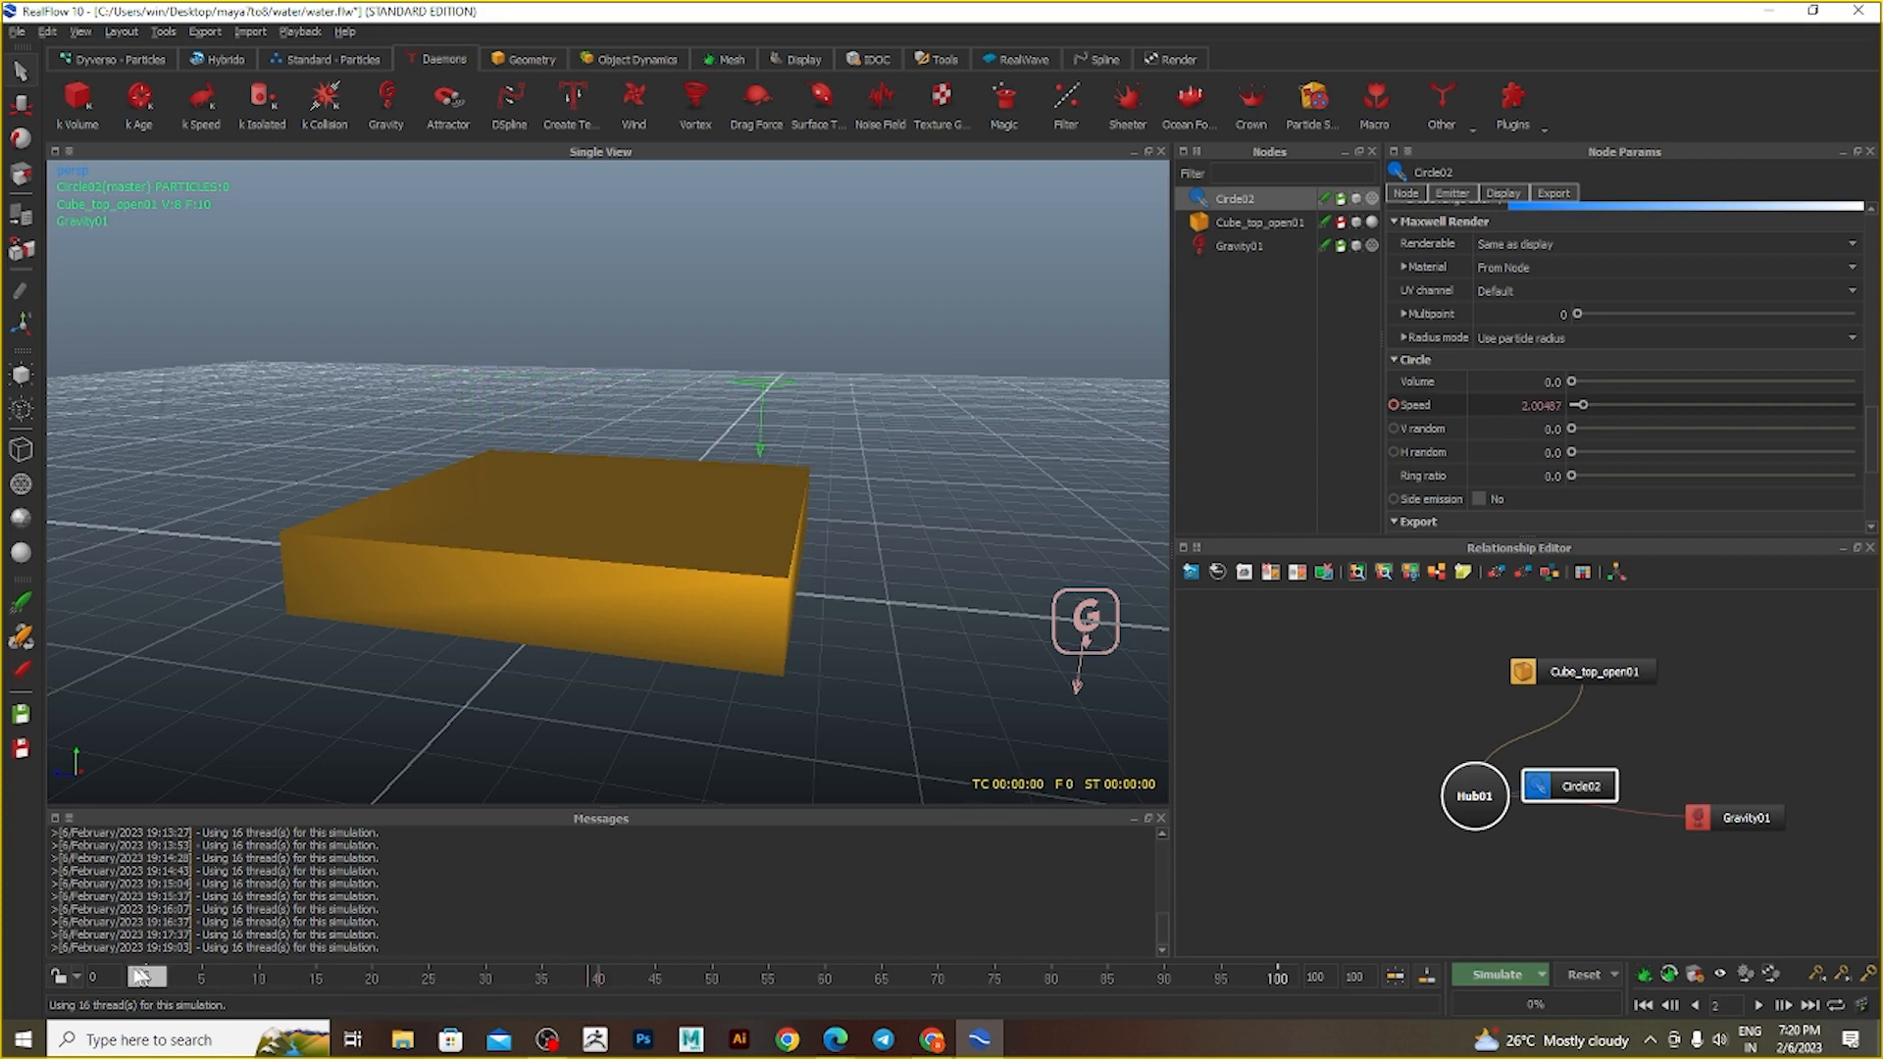
- Simulate the emitter with its animated speed, stop at frame 65, and keep the simulated data without resetting
left_click(1508, 979)
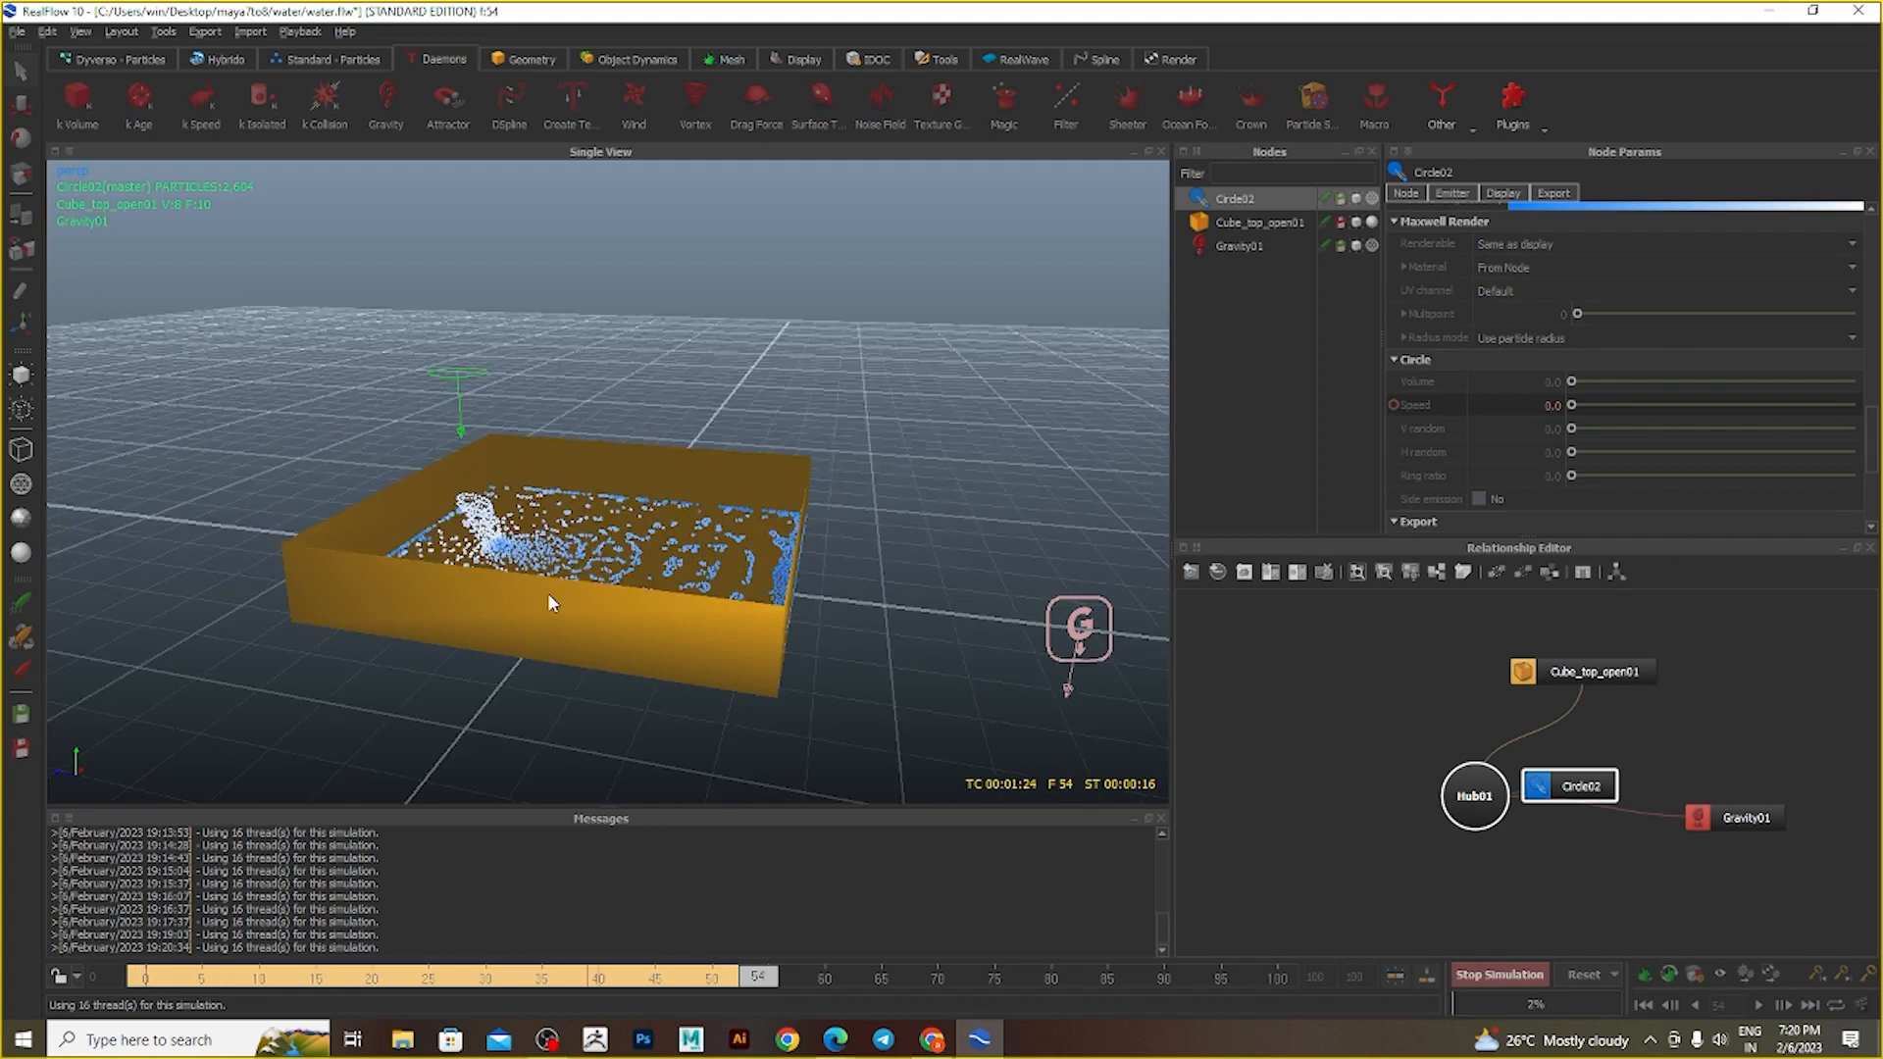
left_click_drag(547, 592, 626, 596, "alt")
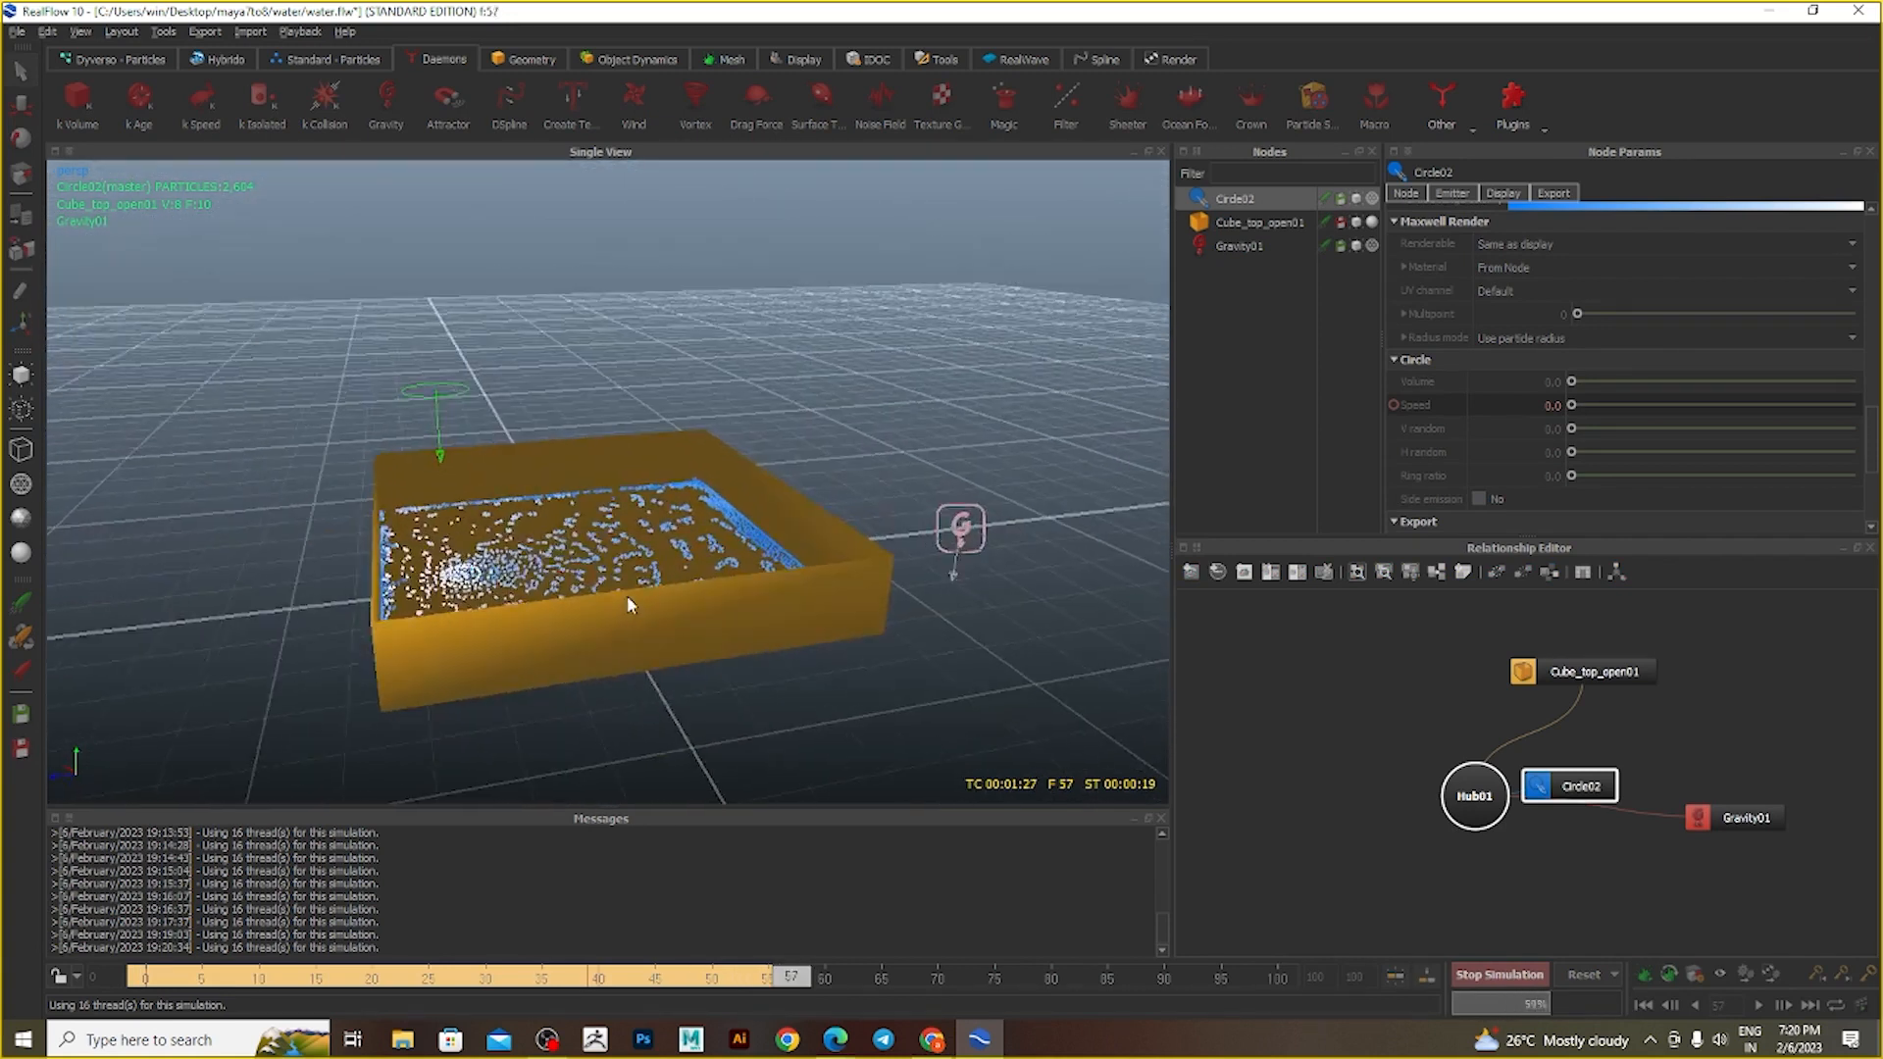
left_click(1510, 974)
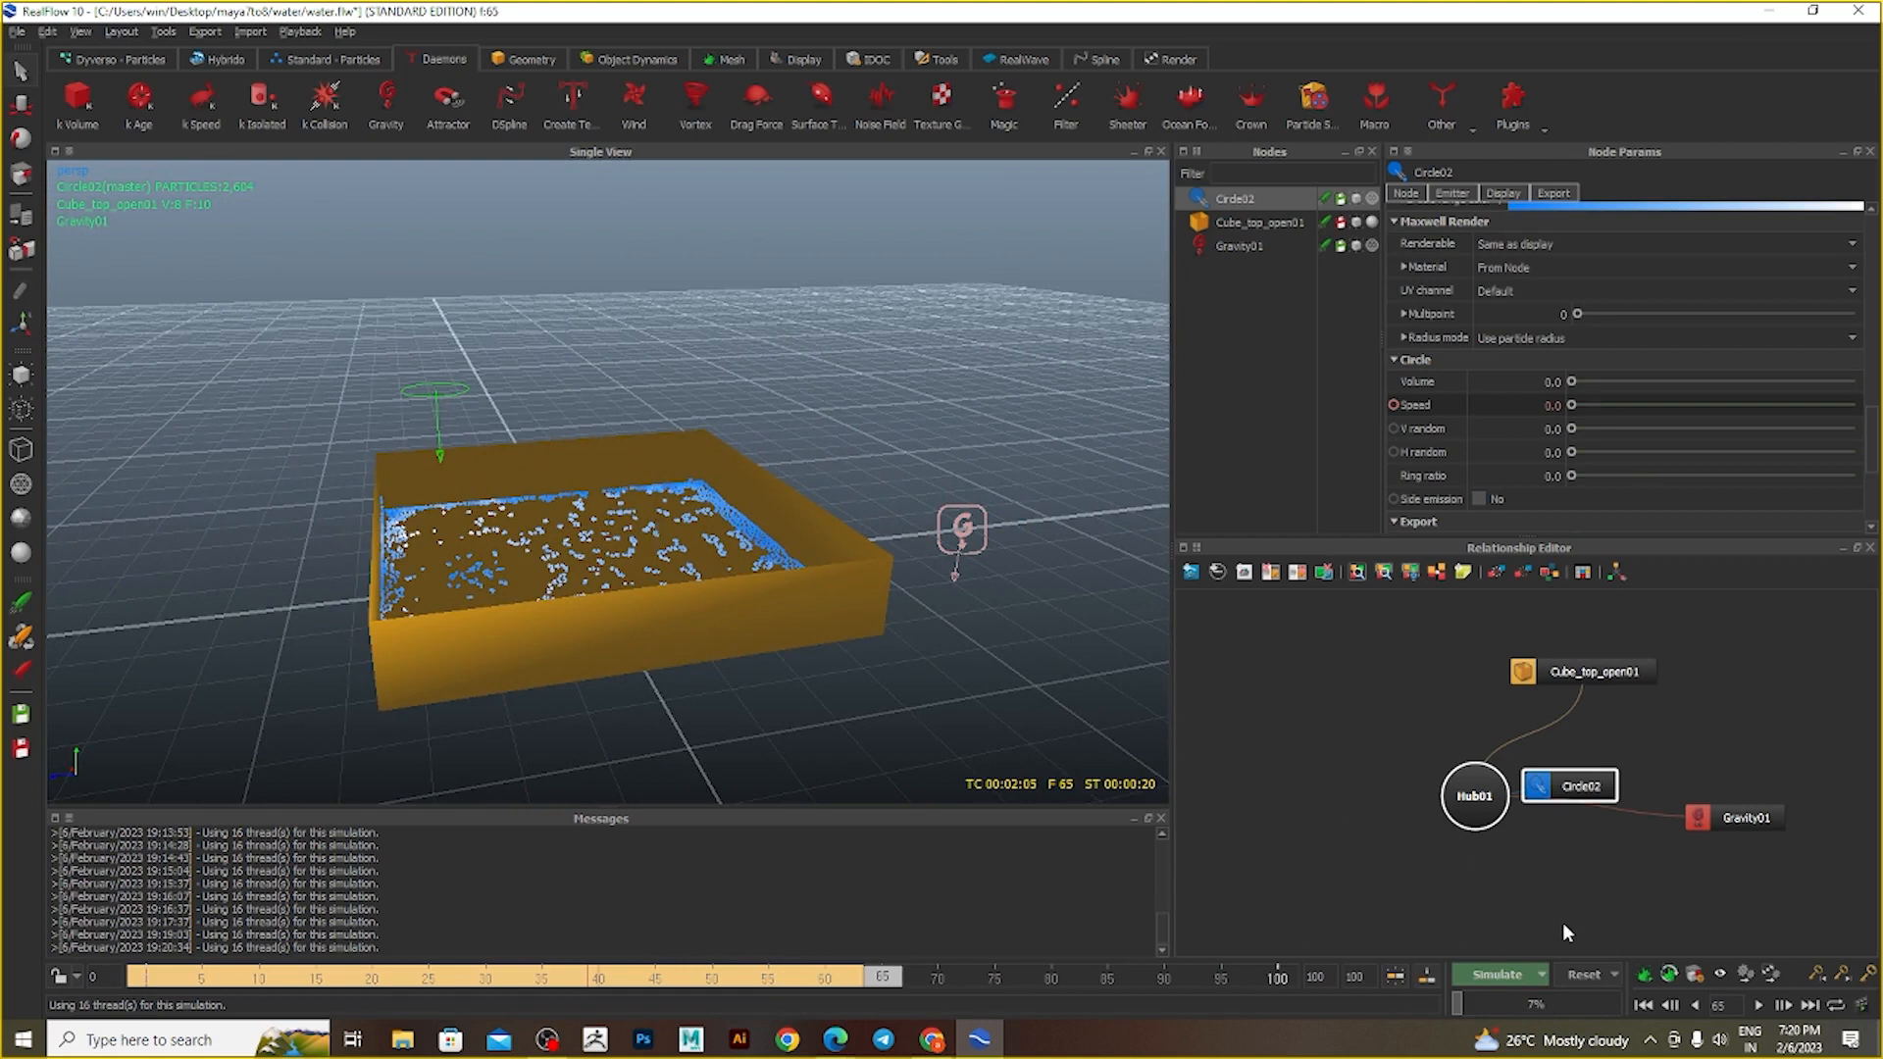
left_click(1599, 974)
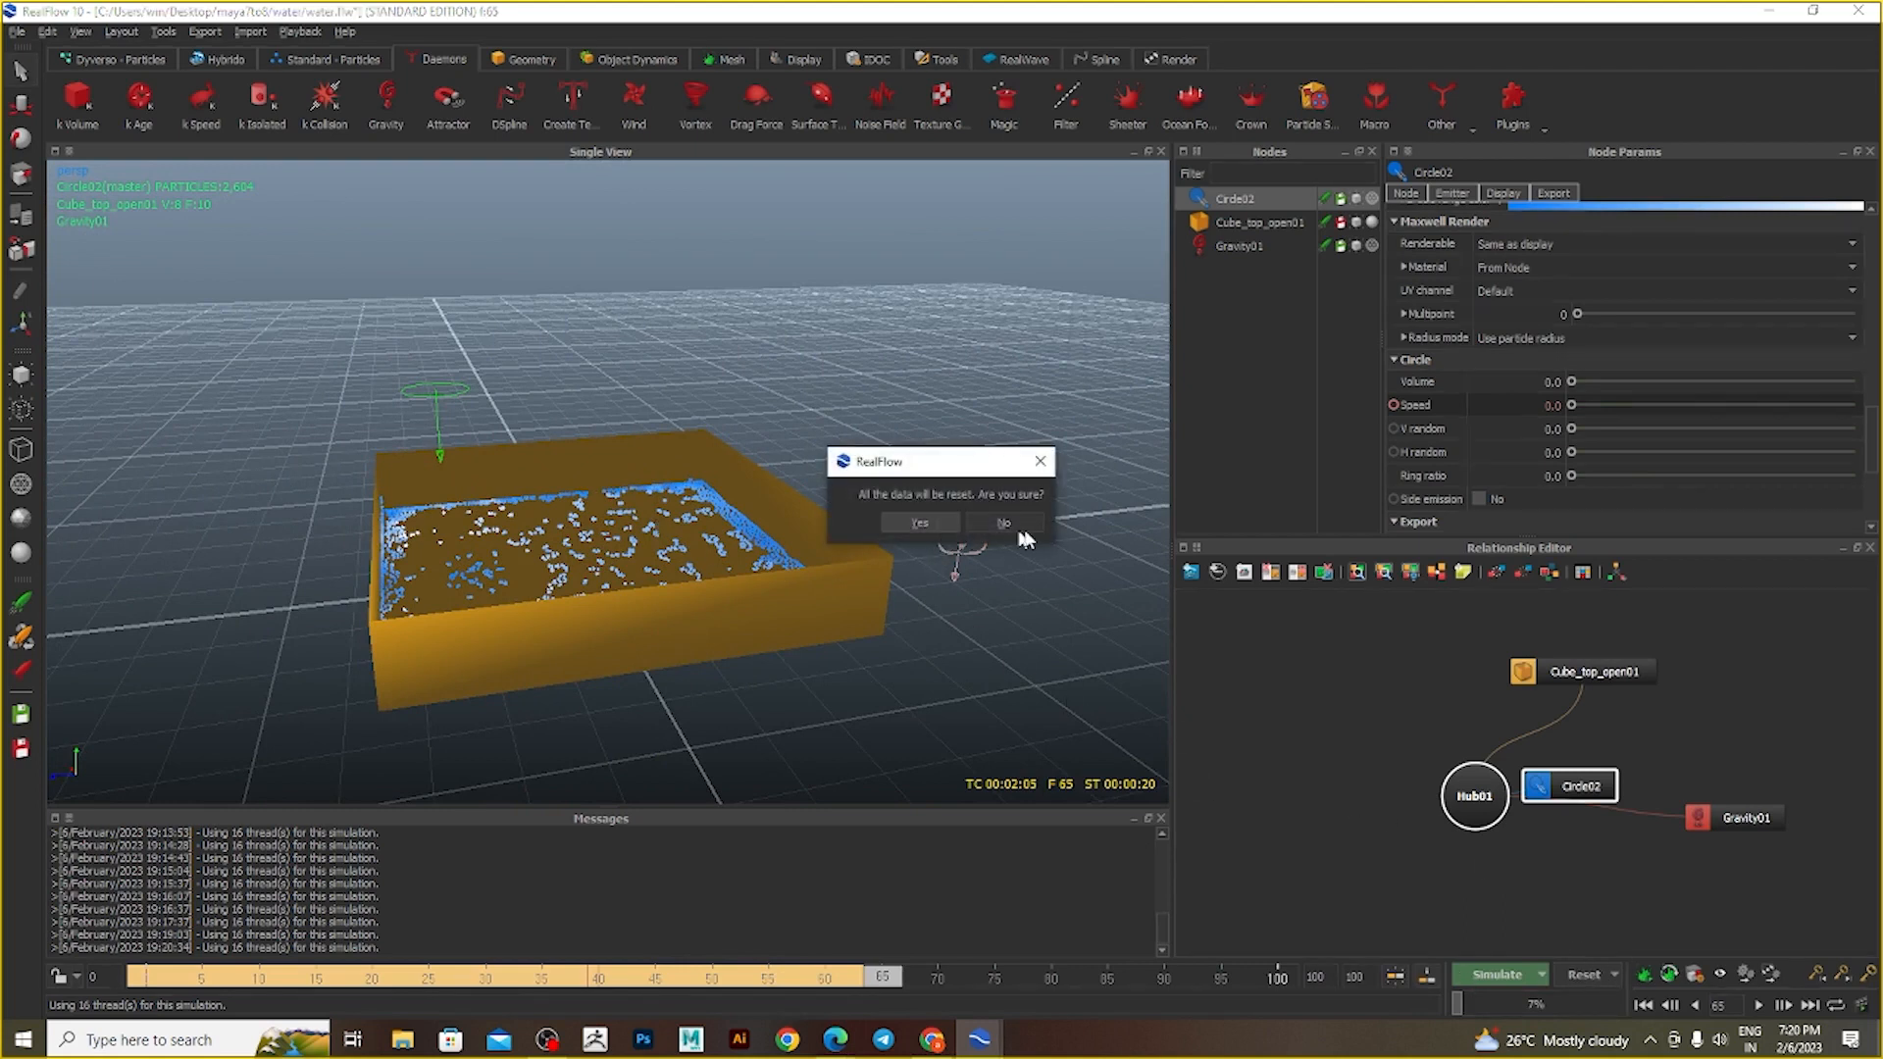
left_click(1043, 466)
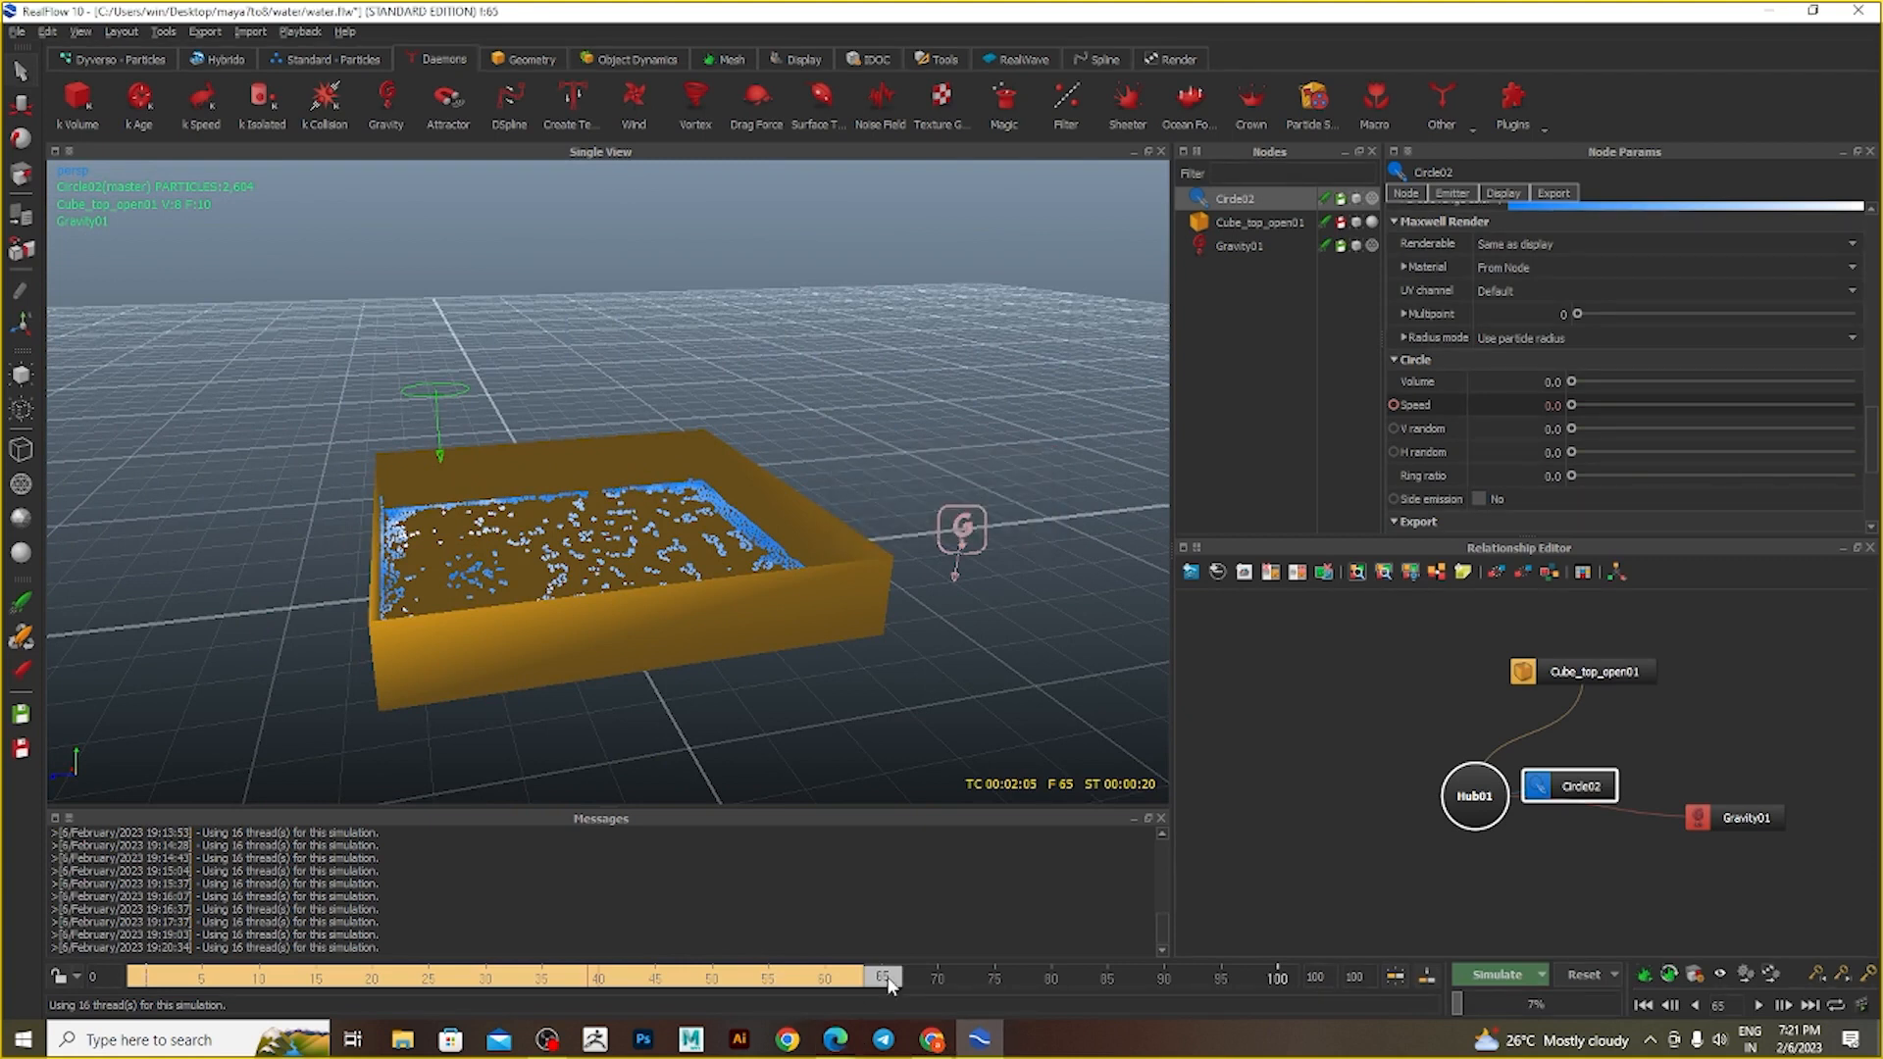
- Return to frame 0, add a VDB particle mesh for the emitter, and build its mesh sequence
left_click_drag(889, 986, 145, 978)
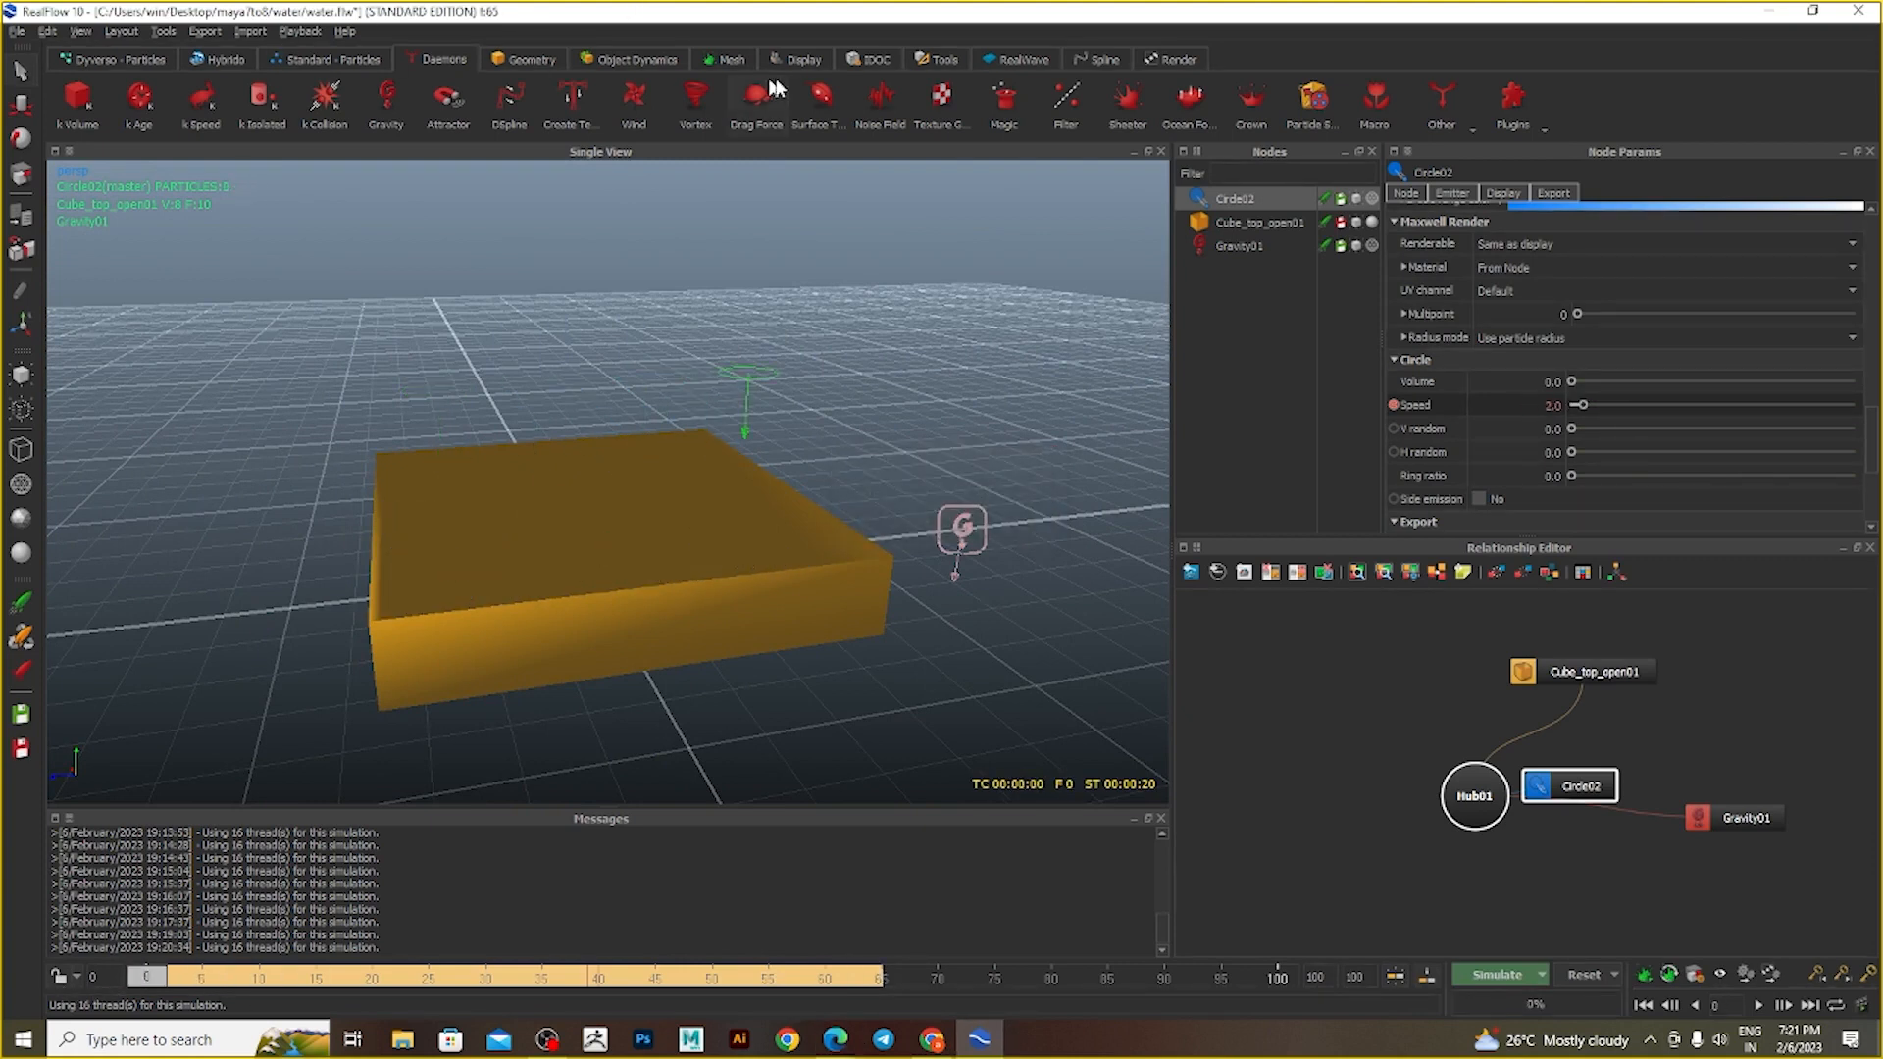
left_click(743, 64)
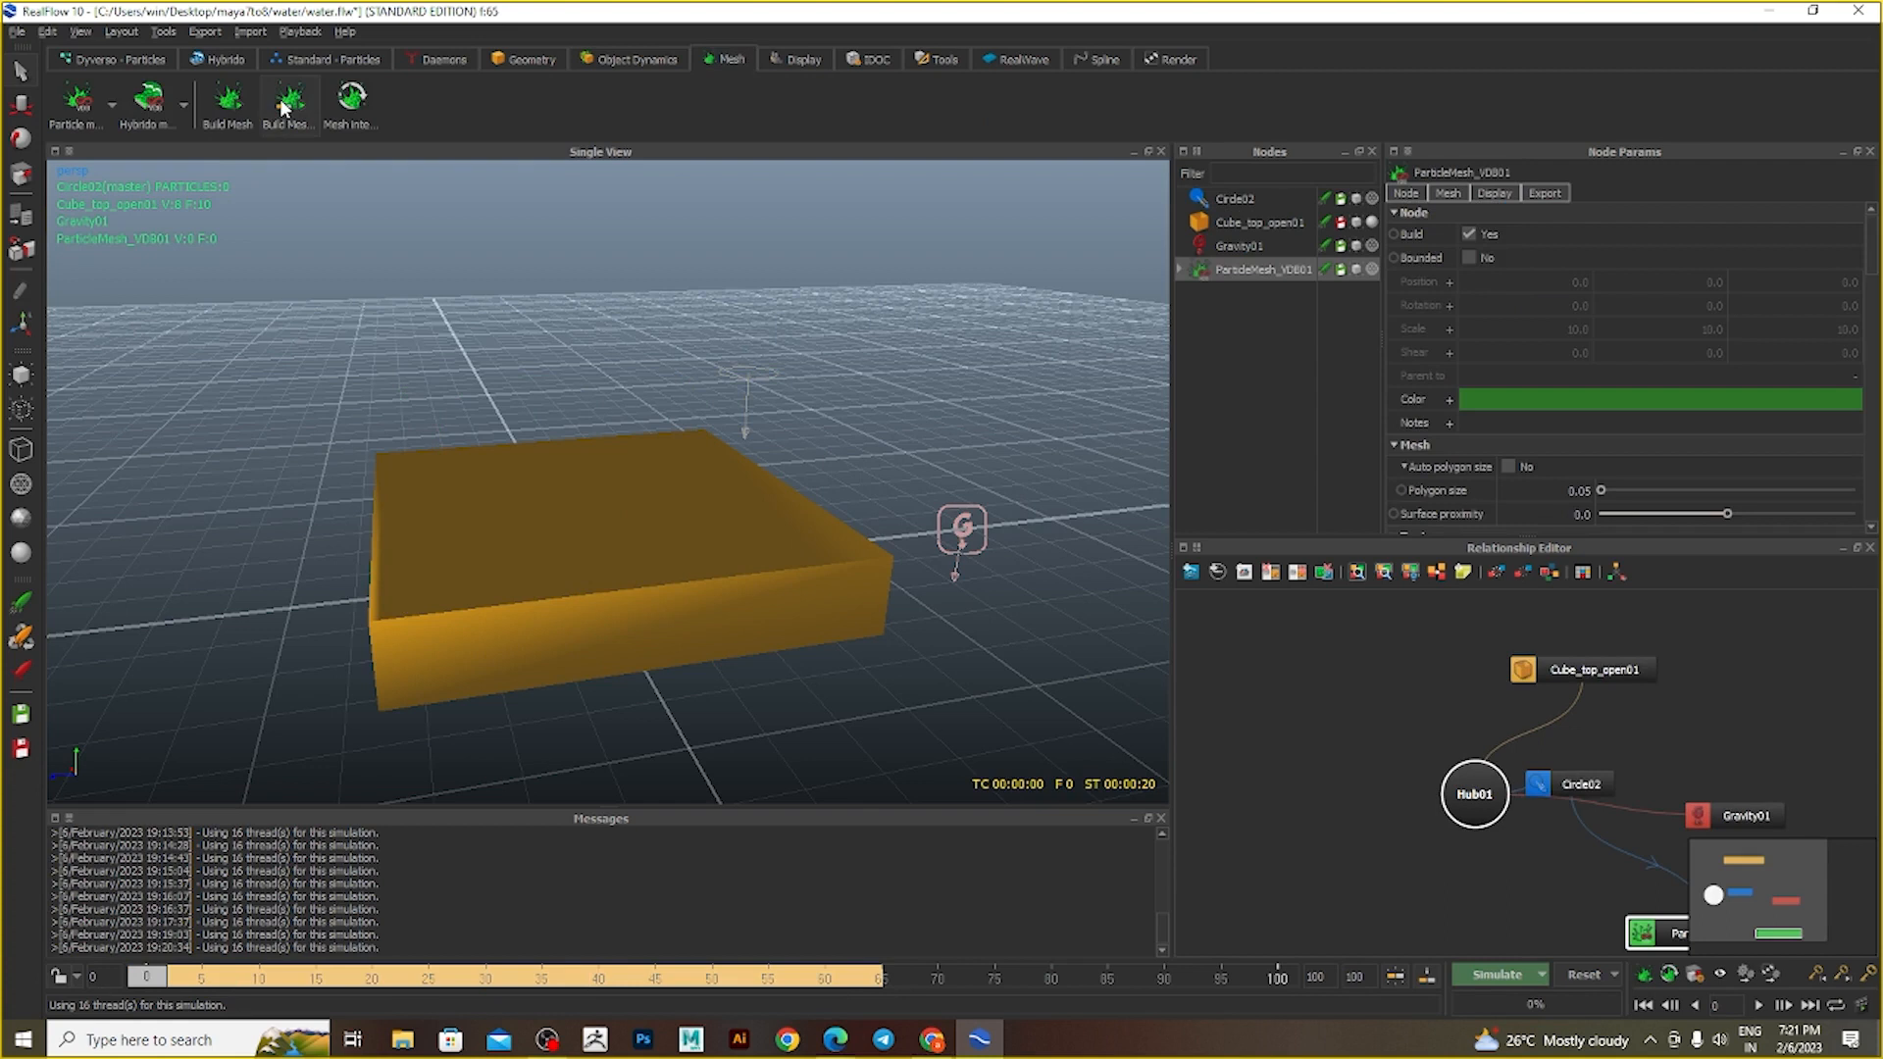
left_click(286, 102)
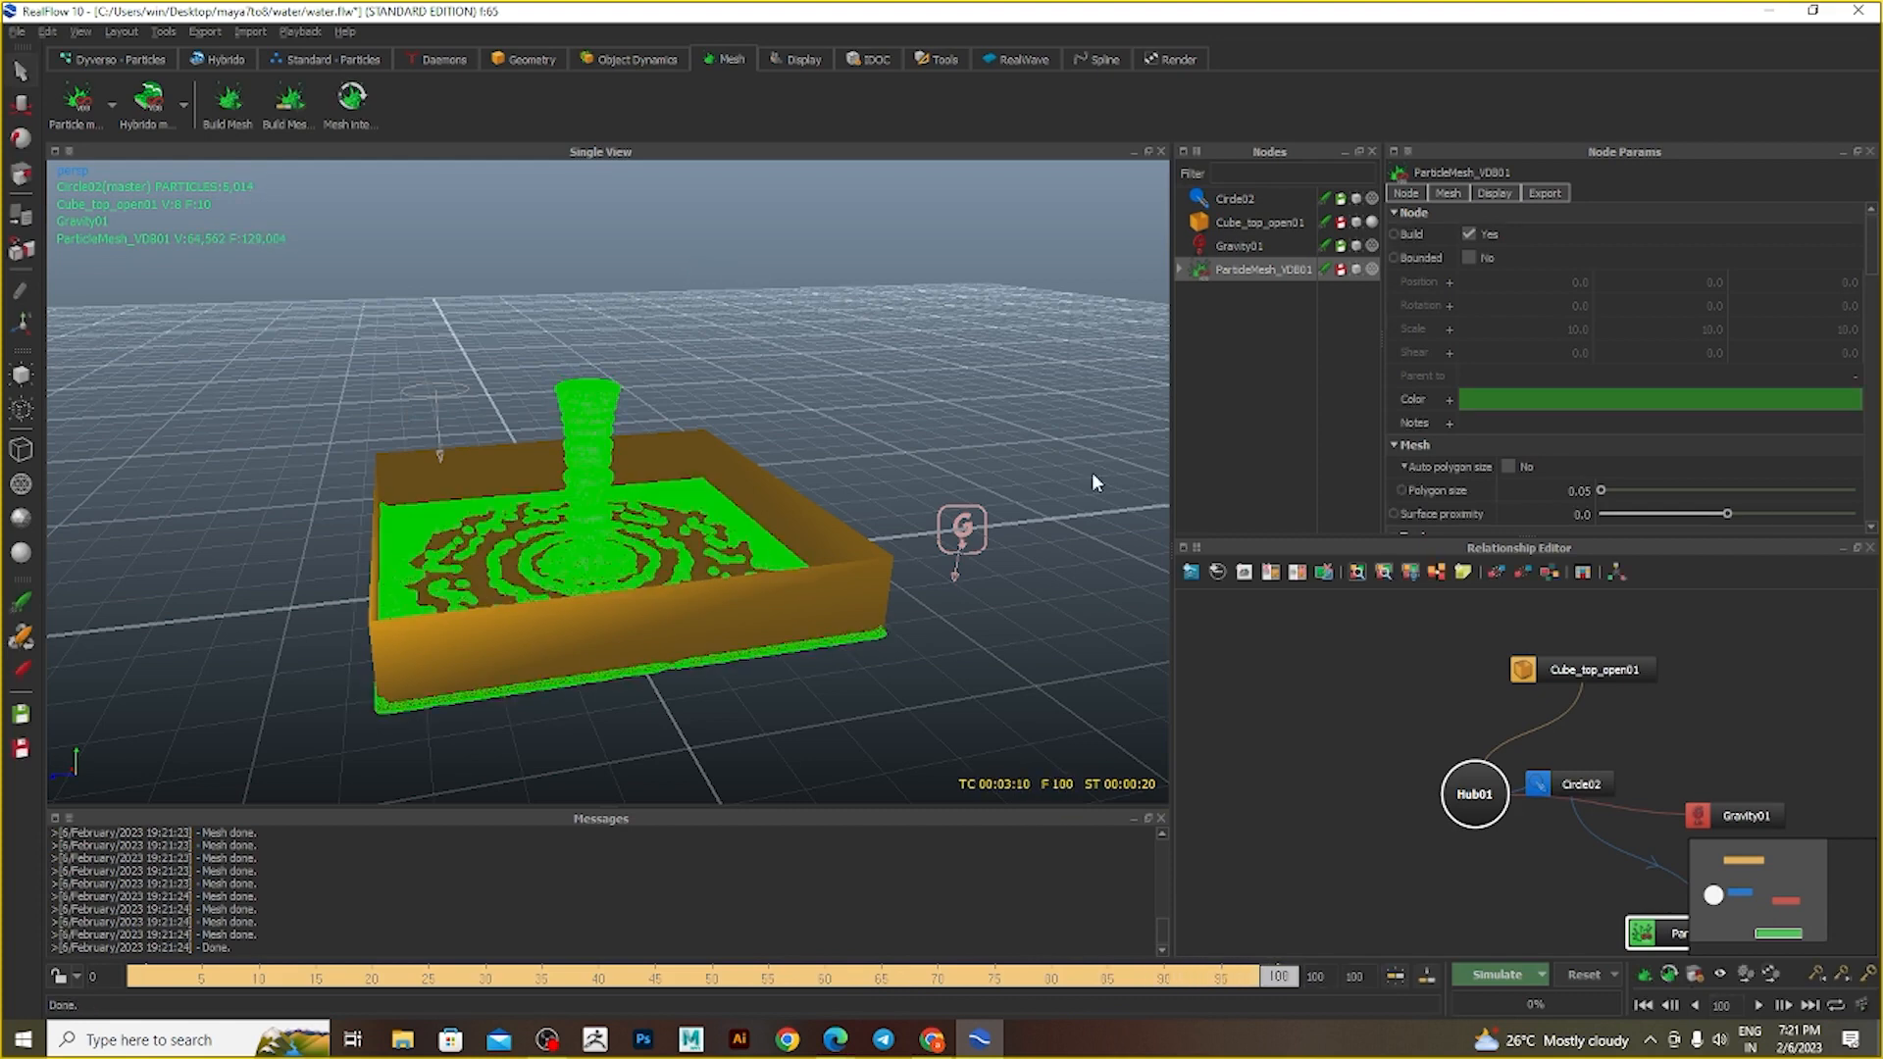
- Scrub through the timeline between frames 0 and 100 and examine the particle mesh of the water stream and tray surface up close
scroll(538, 564, "up", 5)
middle_click_drag(651, 602, 679, 441, "alt")
left_click_drag(1221, 969, 87, 927)
scroll(518, 502, "down", 5)
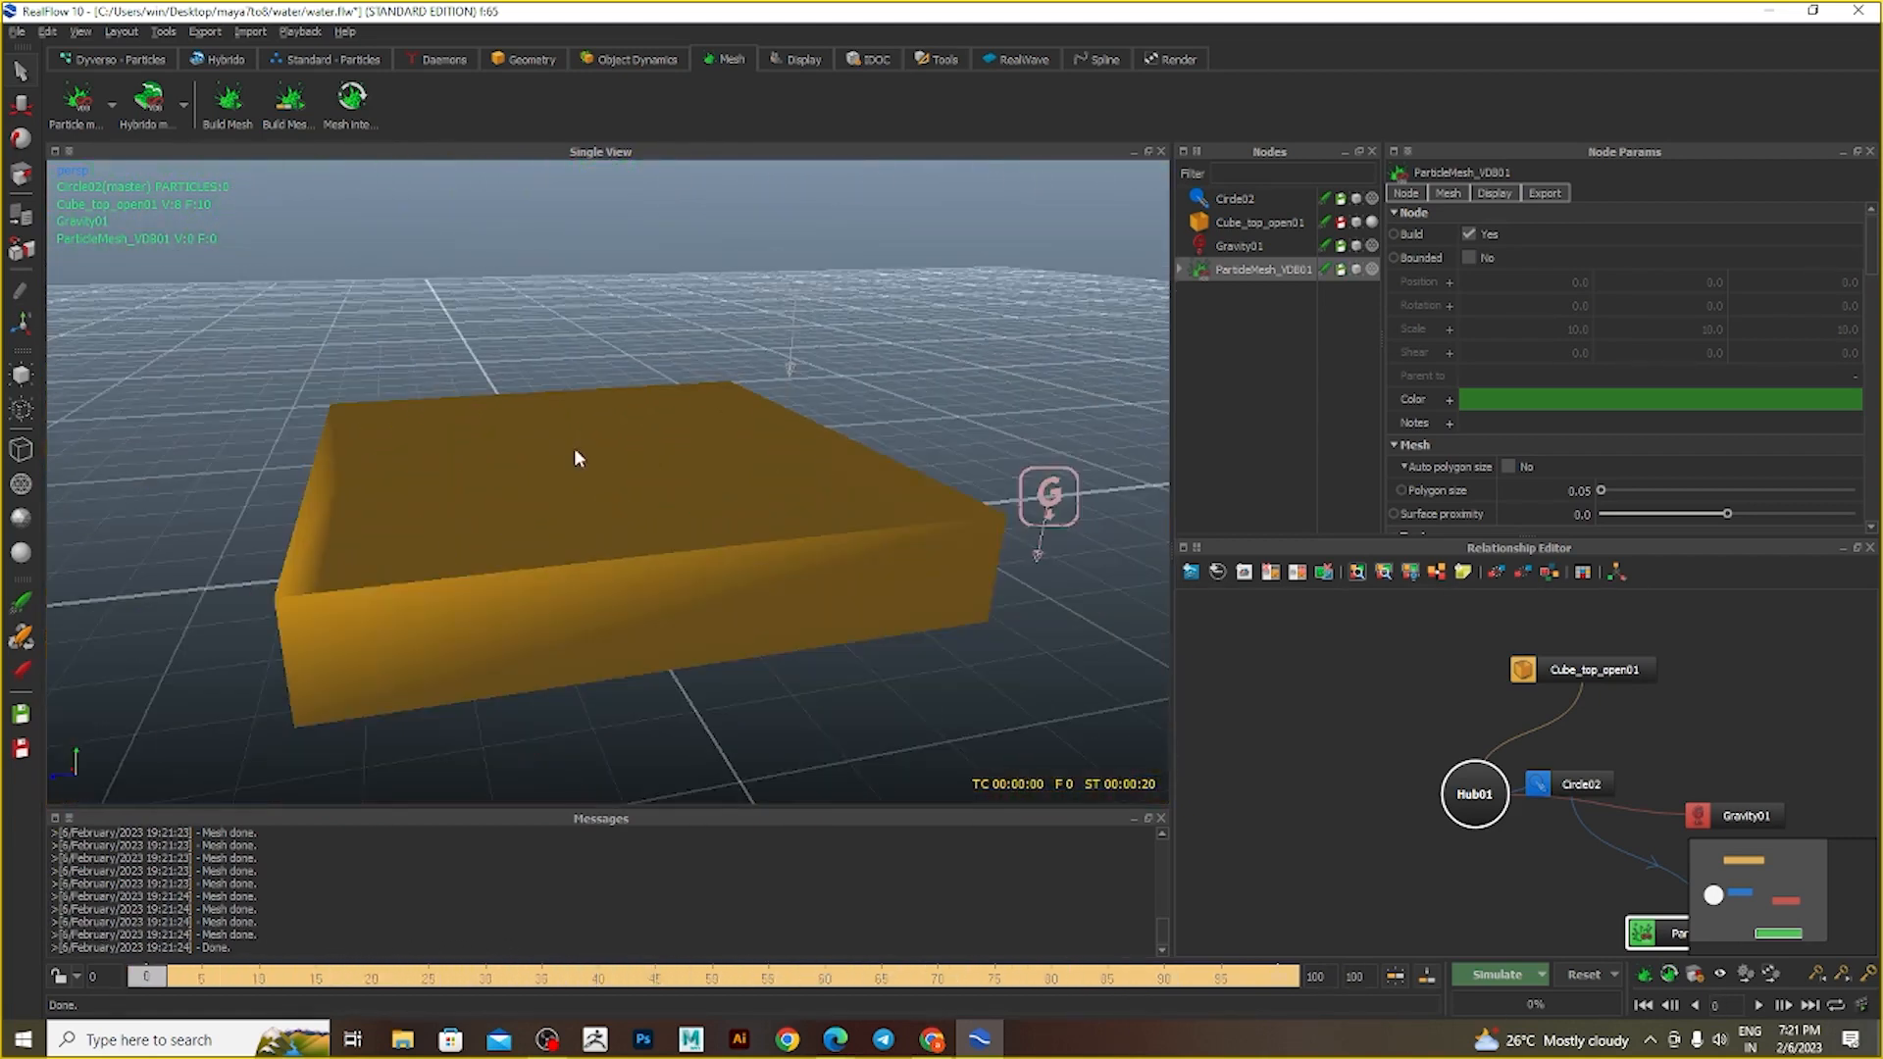
middle_click_drag(573, 447, 594, 675, "alt")
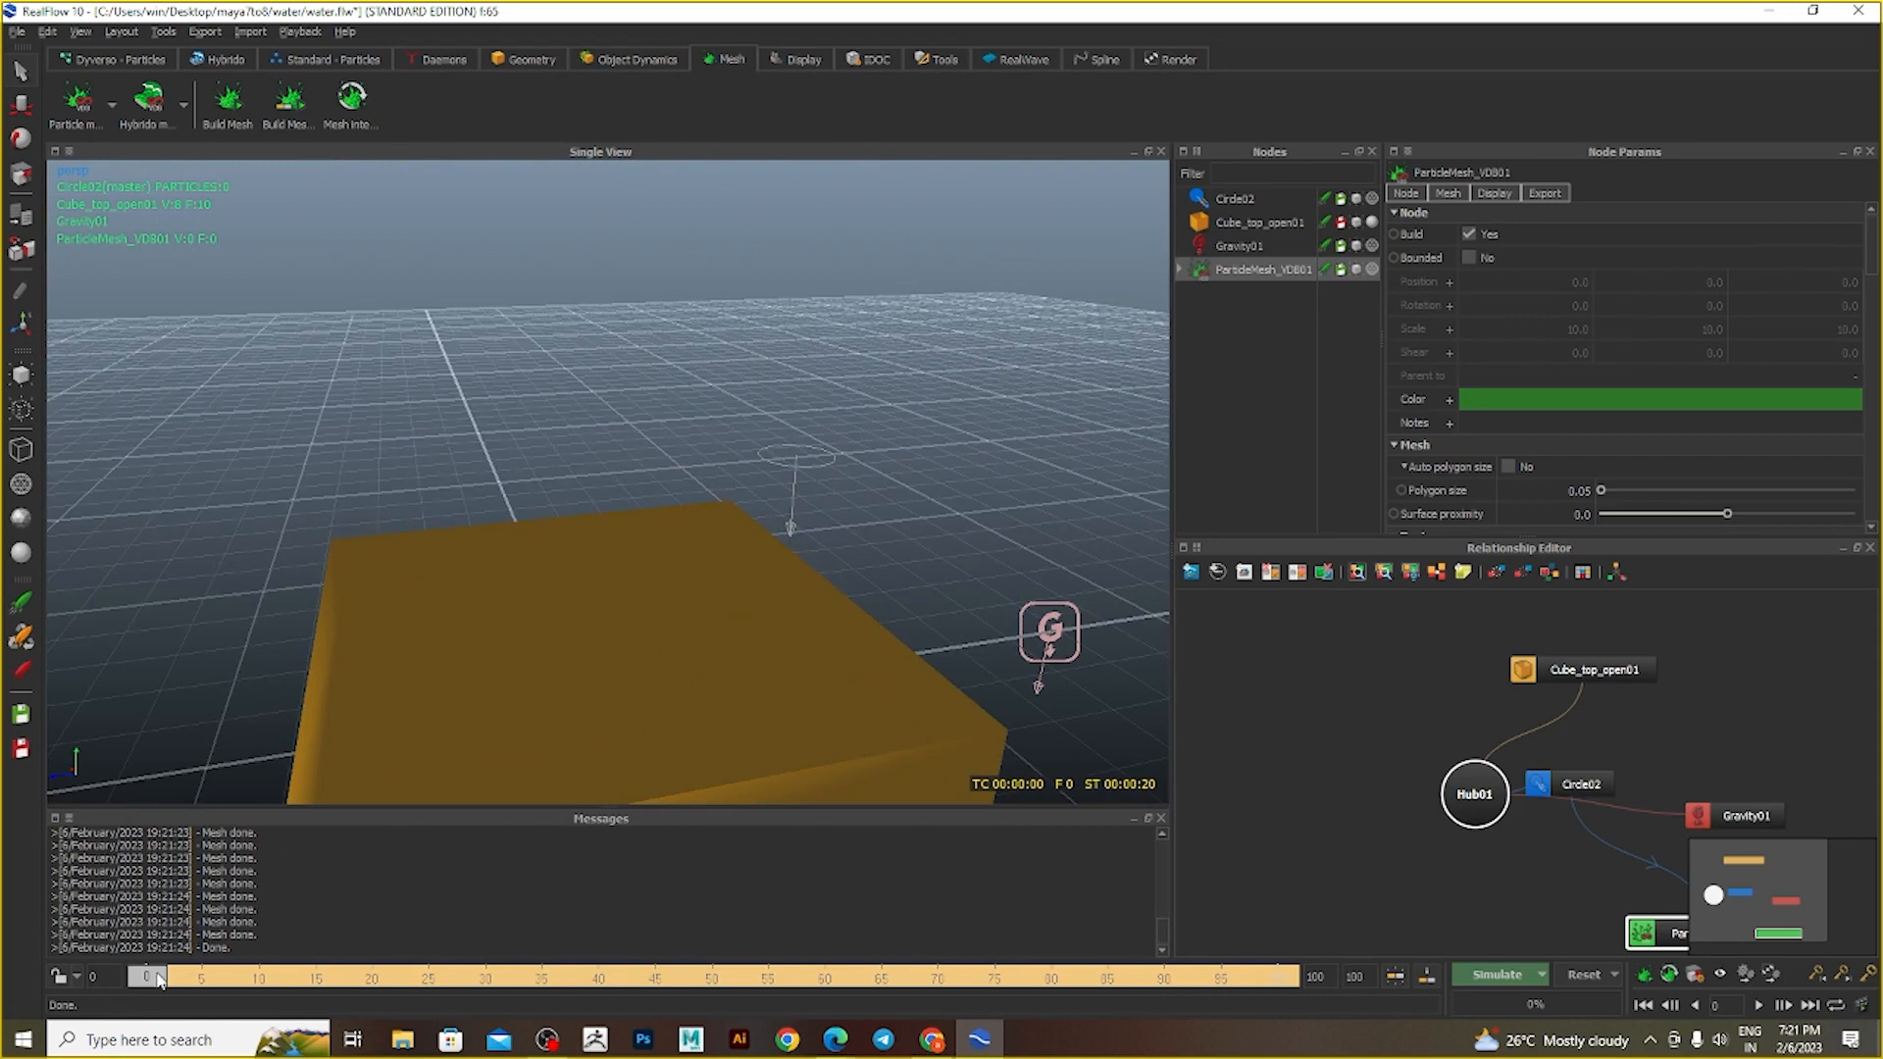
left_click_drag(160, 979, 463, 1016)
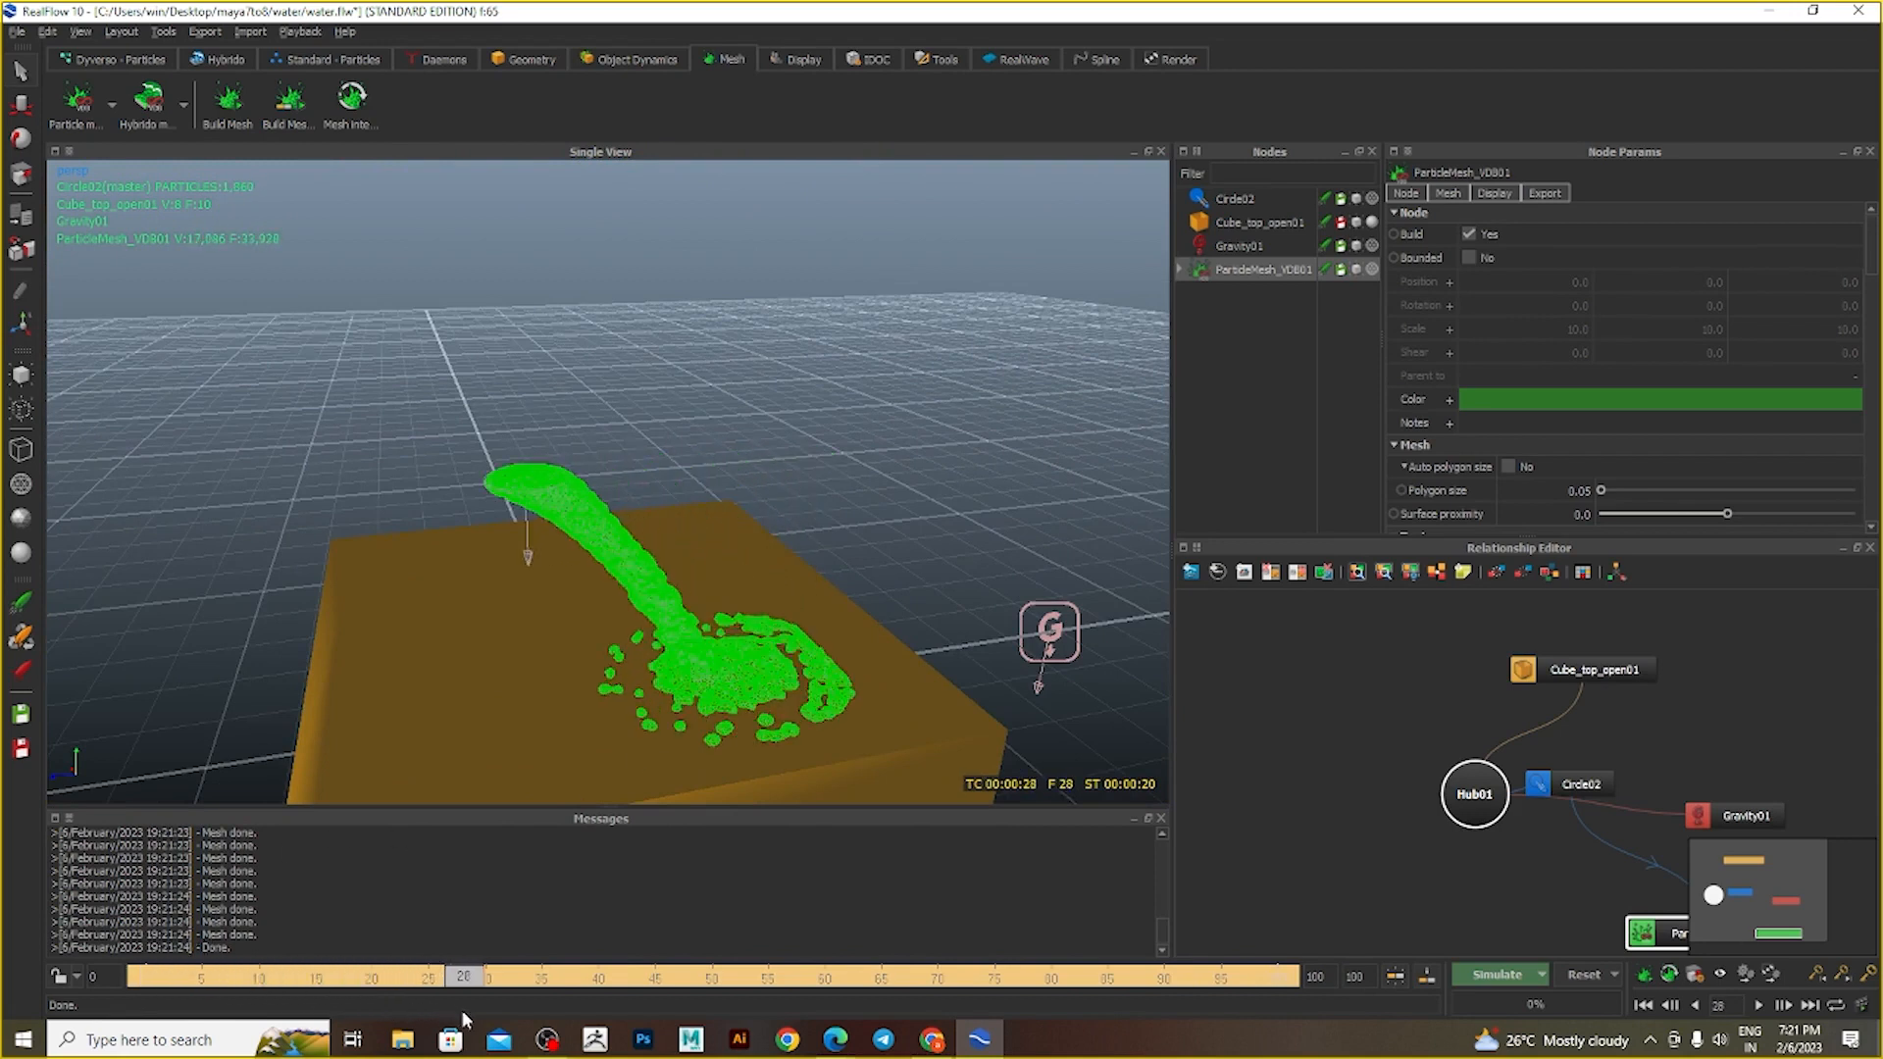
scroll(674, 724, "up", 6)
middle_click_drag(753, 610, 541, 382, "alt")
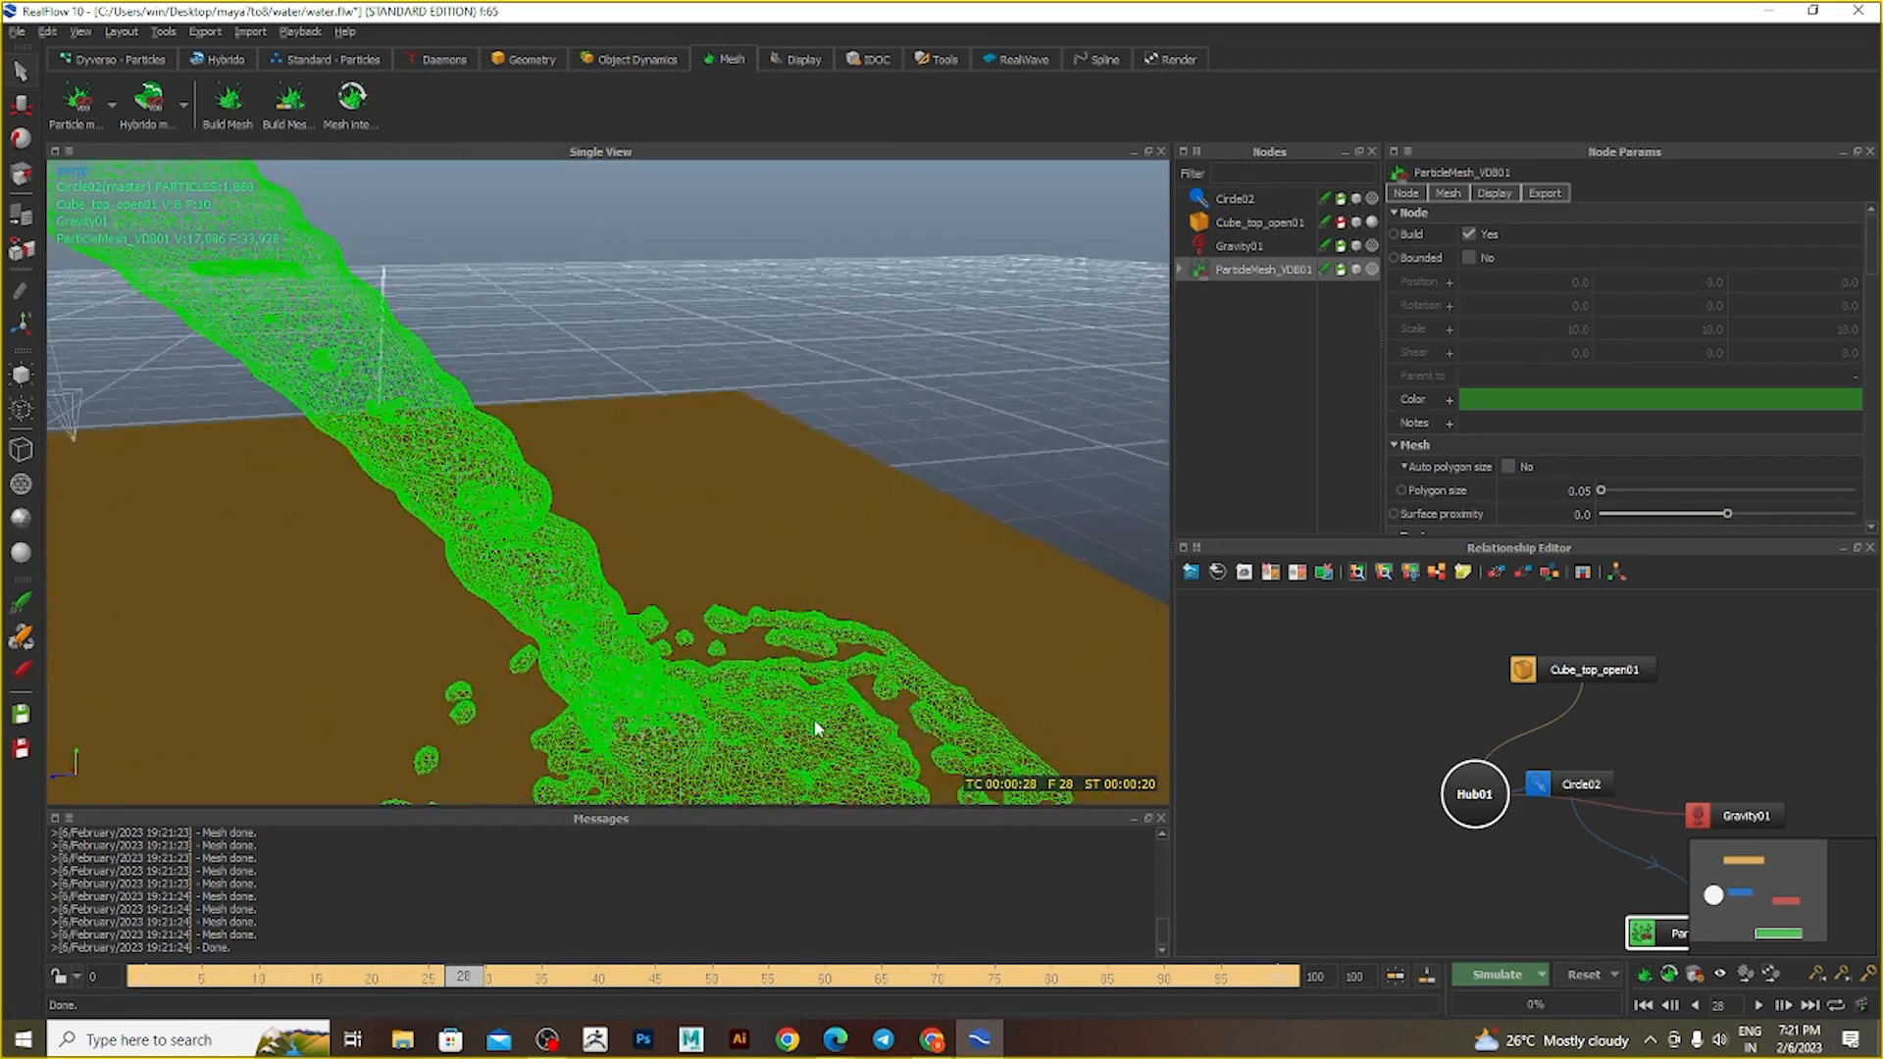
scroll(815, 728, "down", 3)
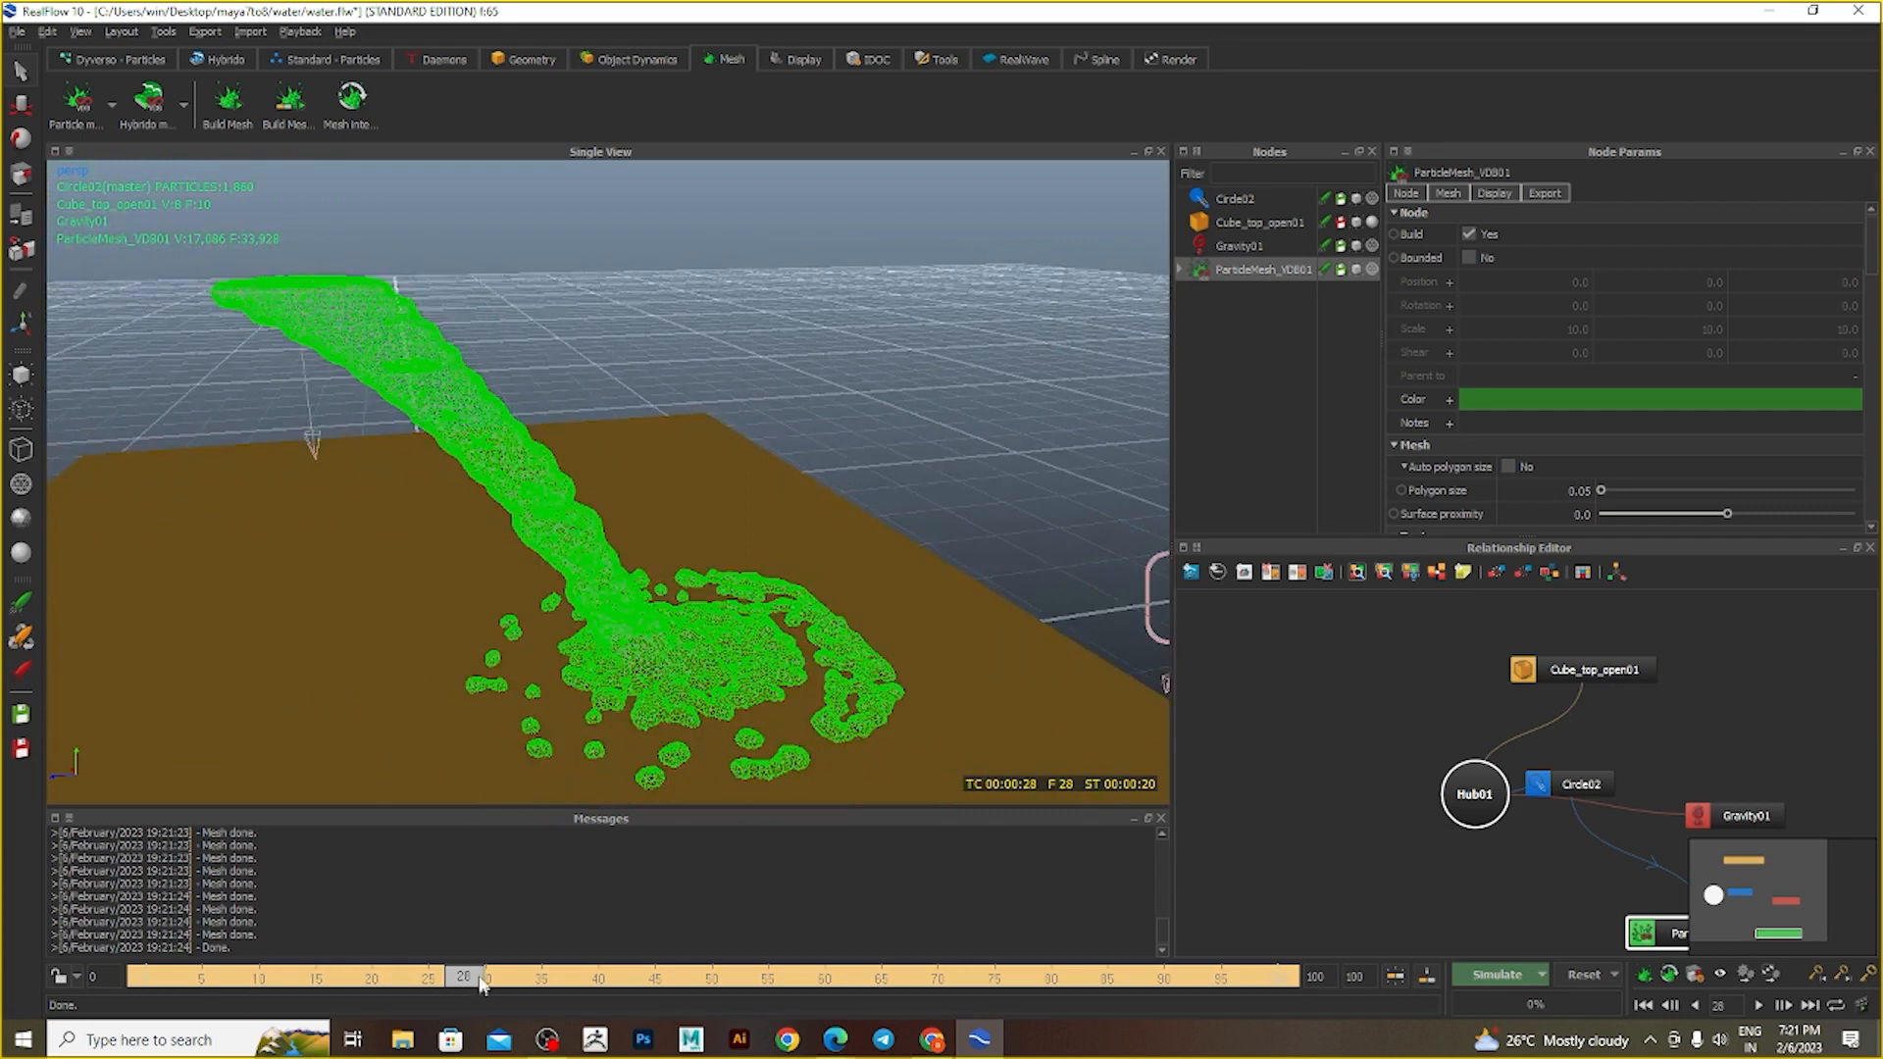
left_click_drag(480, 985, 1398, 996)
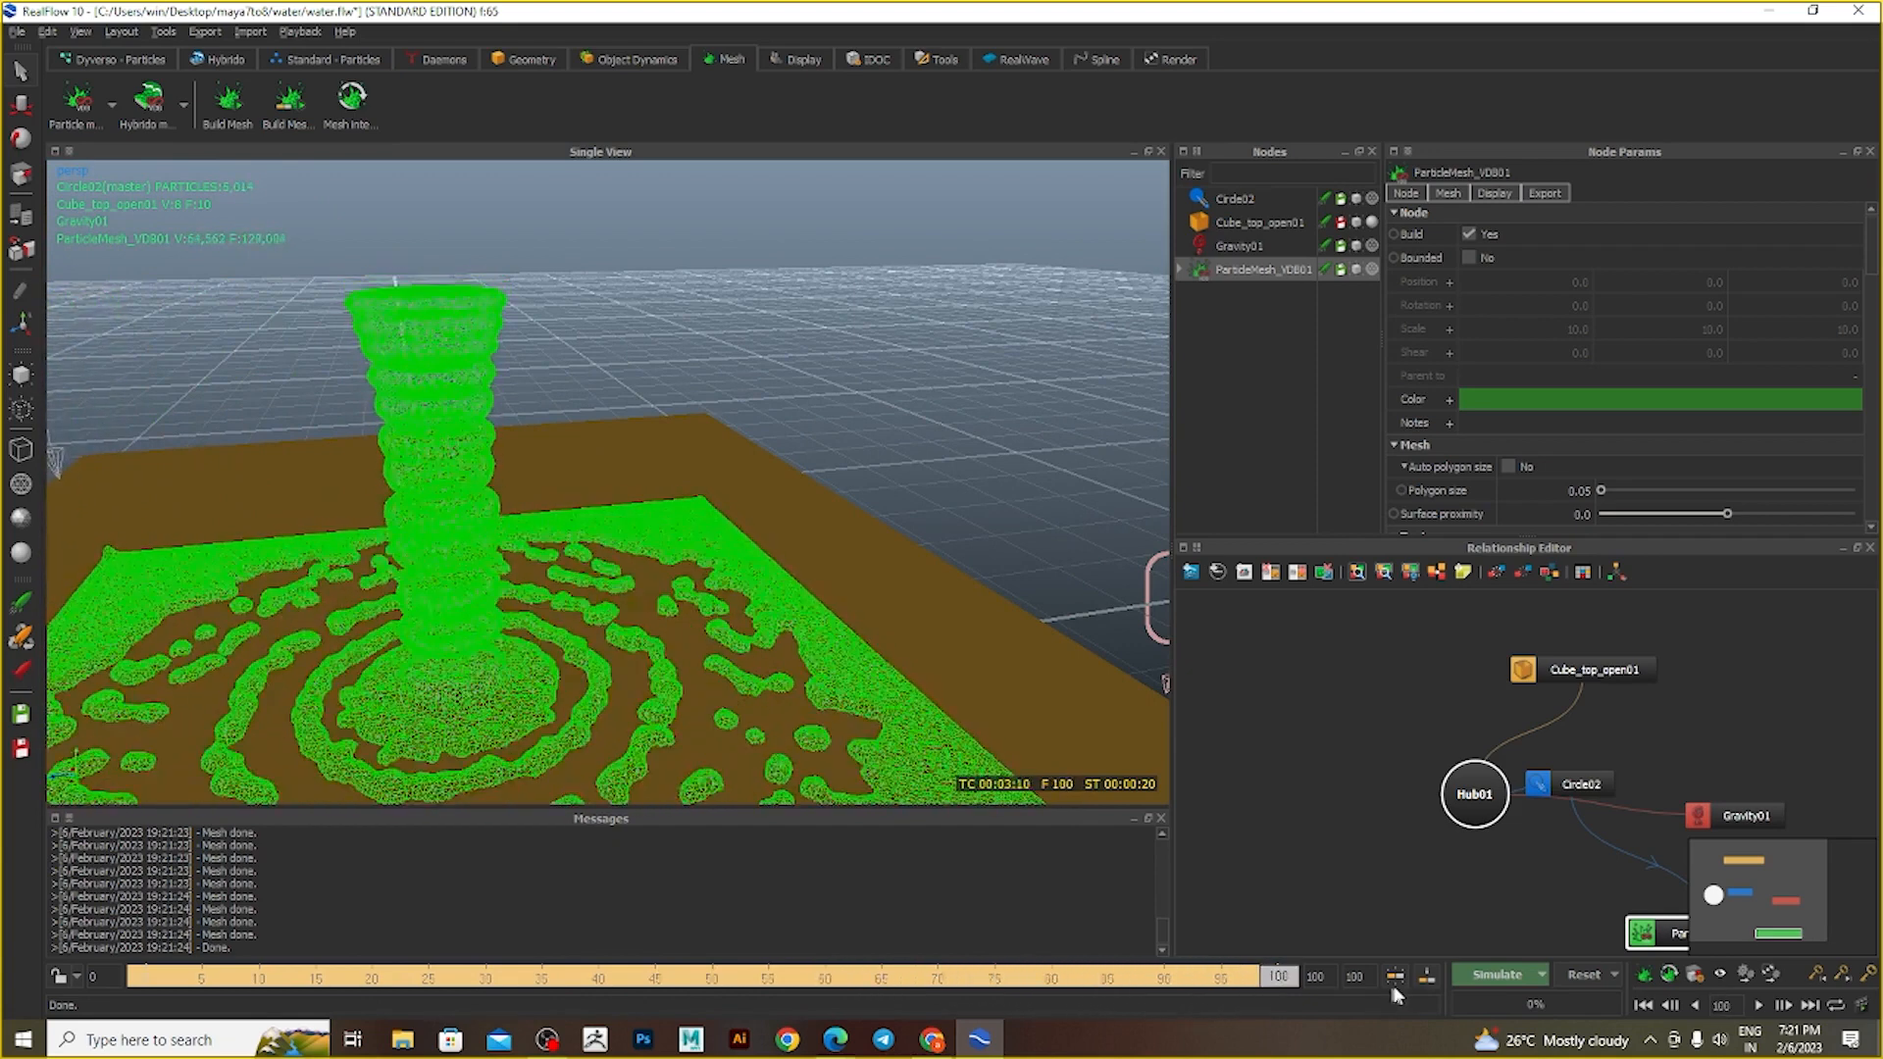
left_click_drag(1285, 977, 1050, 919)
- Undo the creation of the VDB particle mesh and delete the circle emitter from the scene
key("ctrl+z")
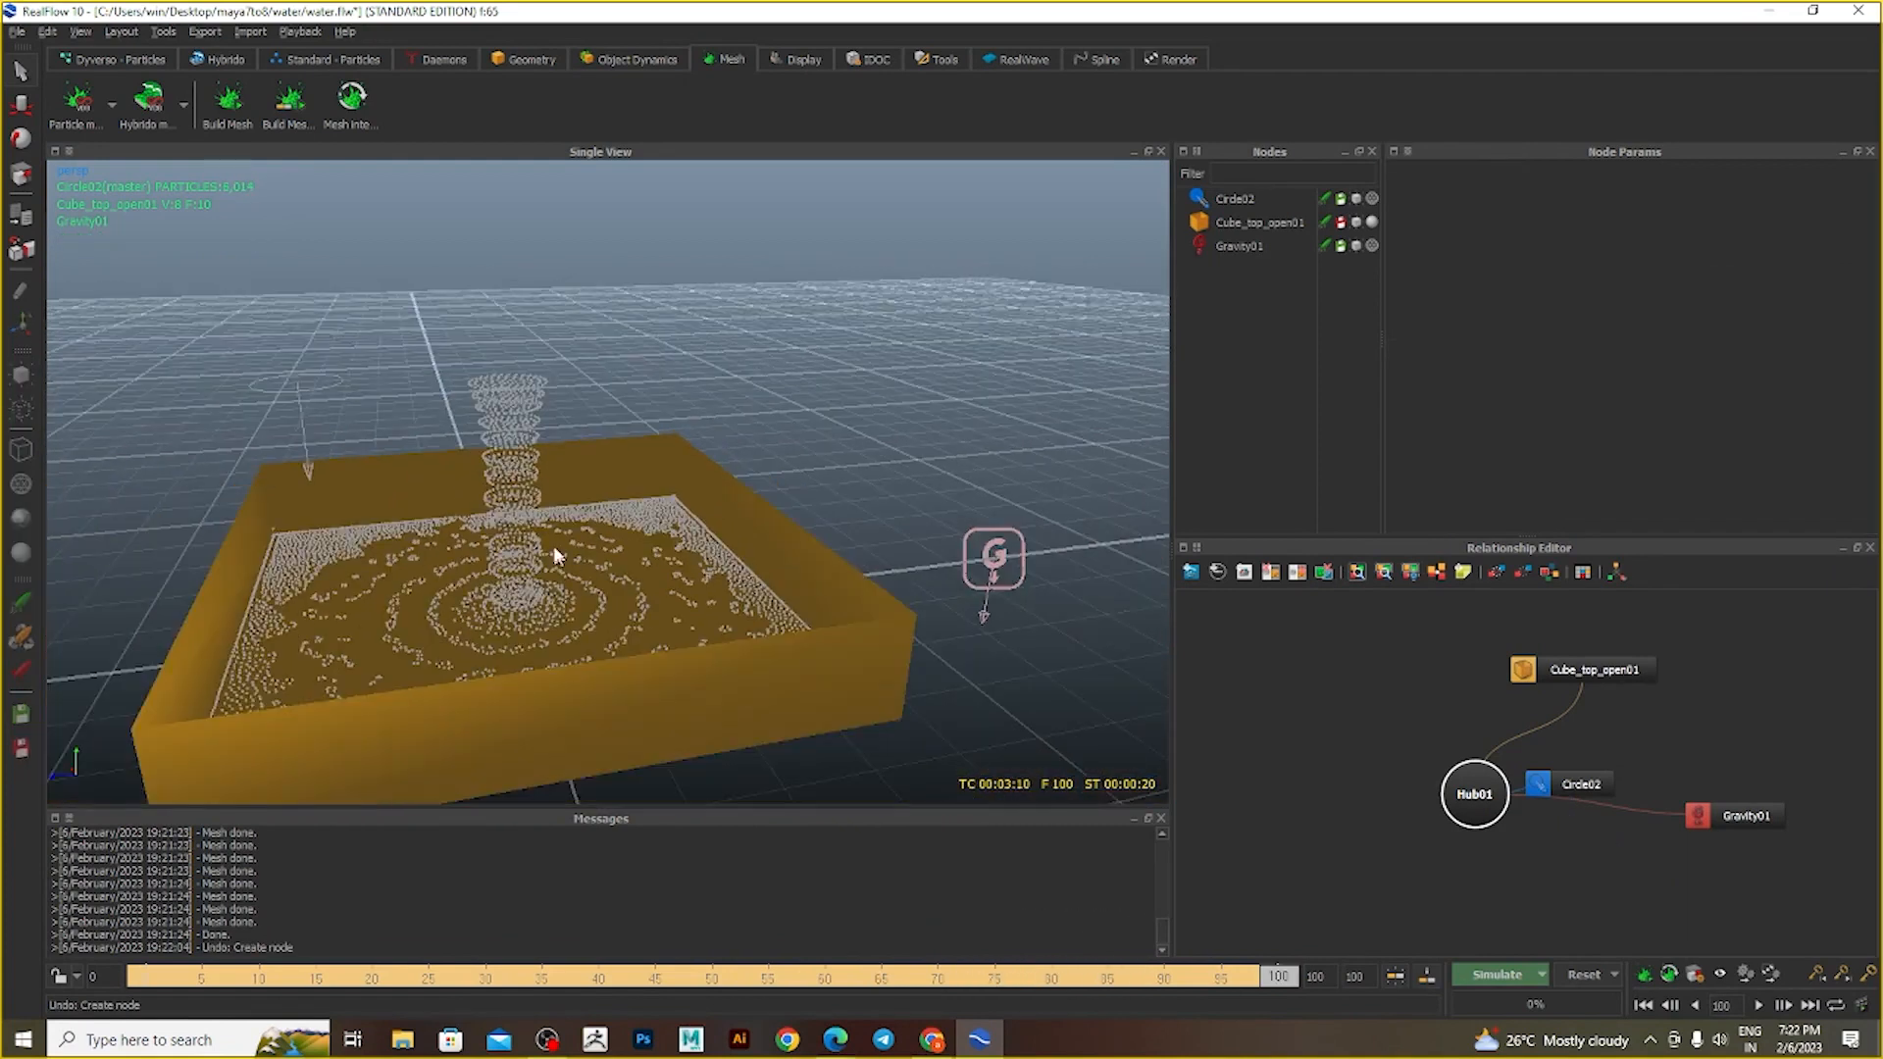
left_click_drag(619, 353, 64, 438, "alt")
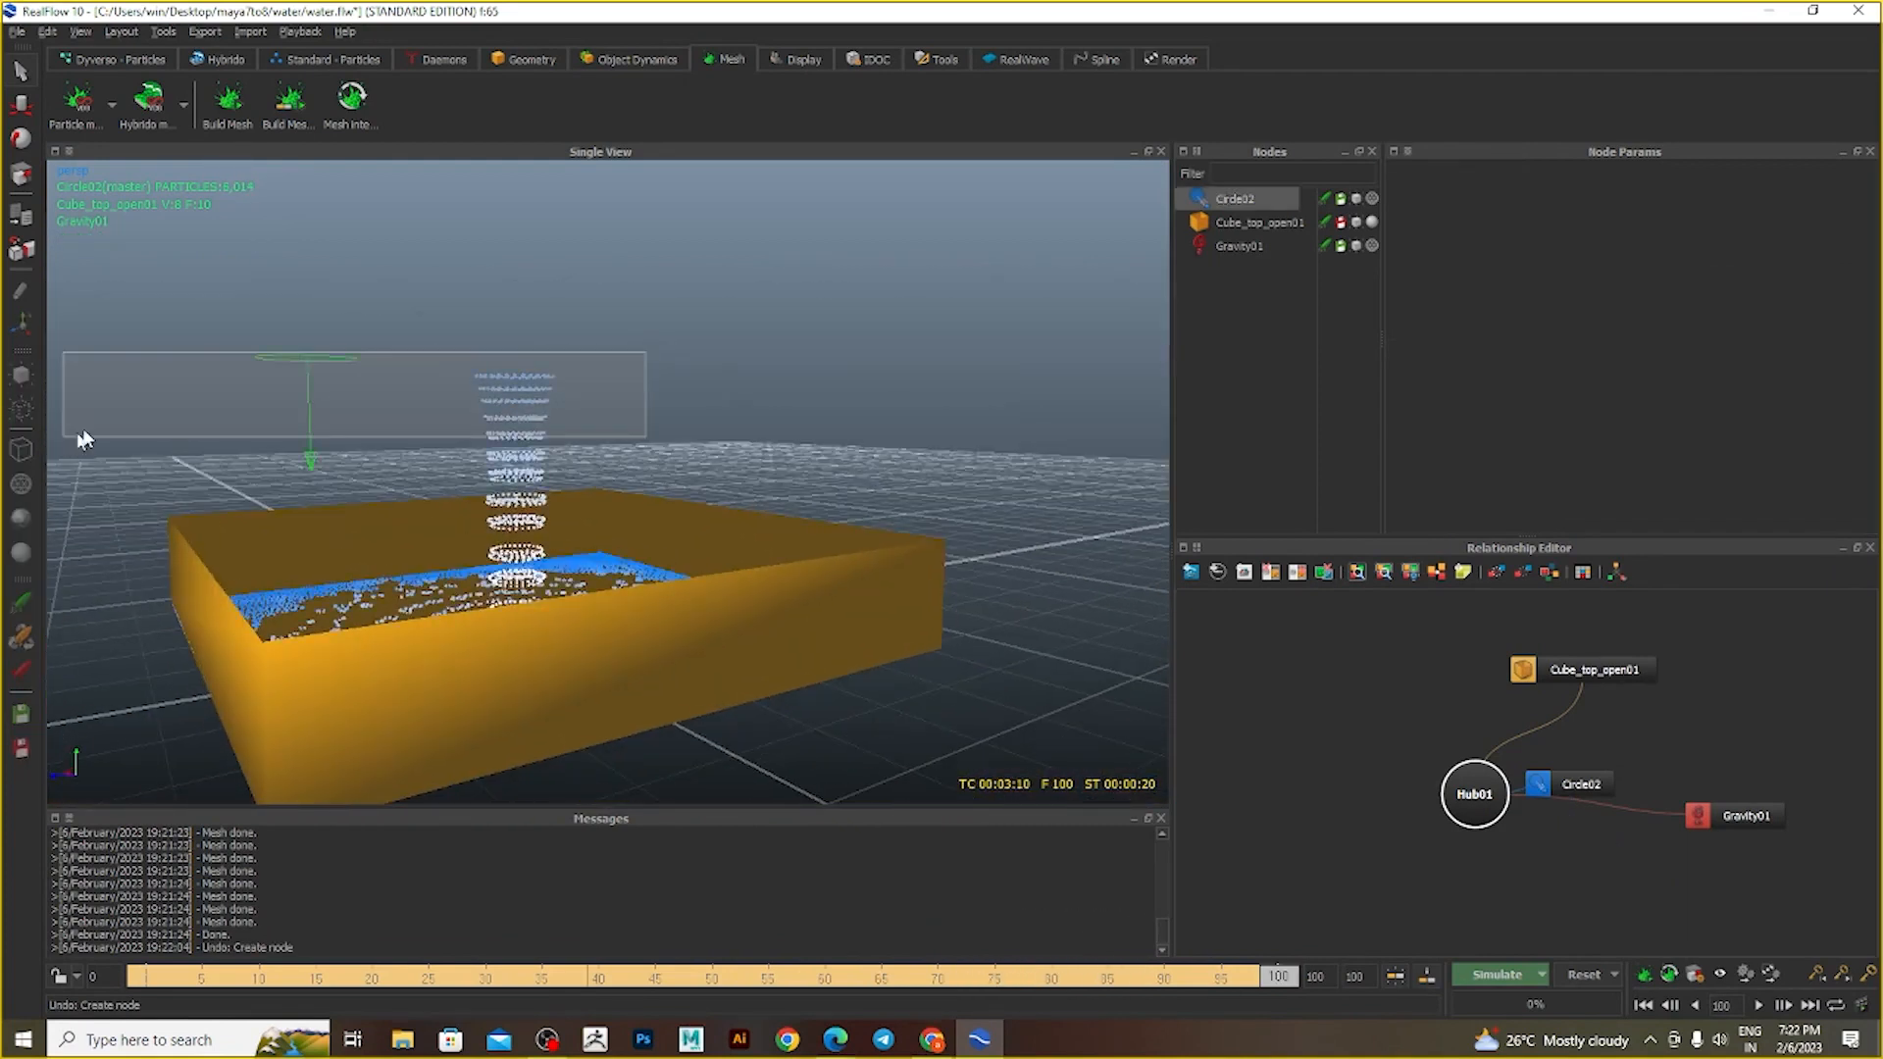
key("Delete")
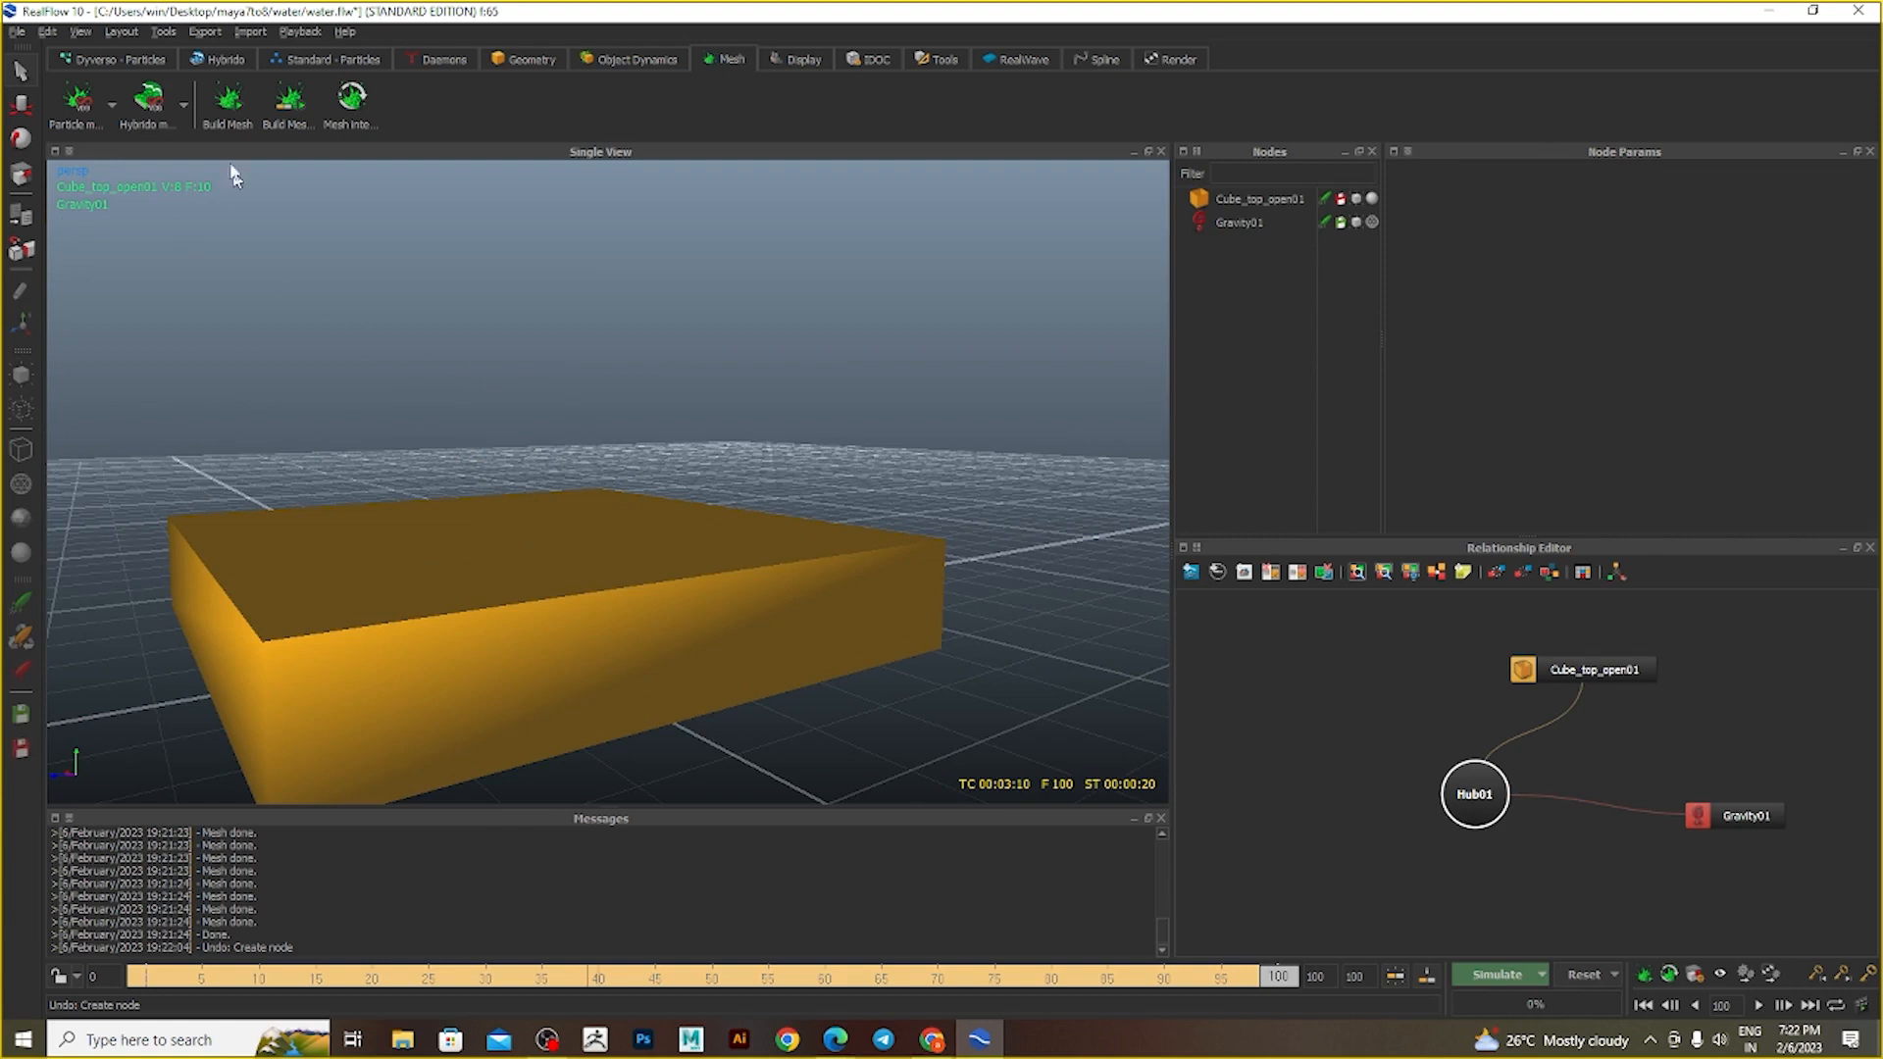
- Add a square emitter scaled into a narrow strip, about 0.09 in X and 4.8 in Z, and place it above one side of the tray
left_click(314, 59)
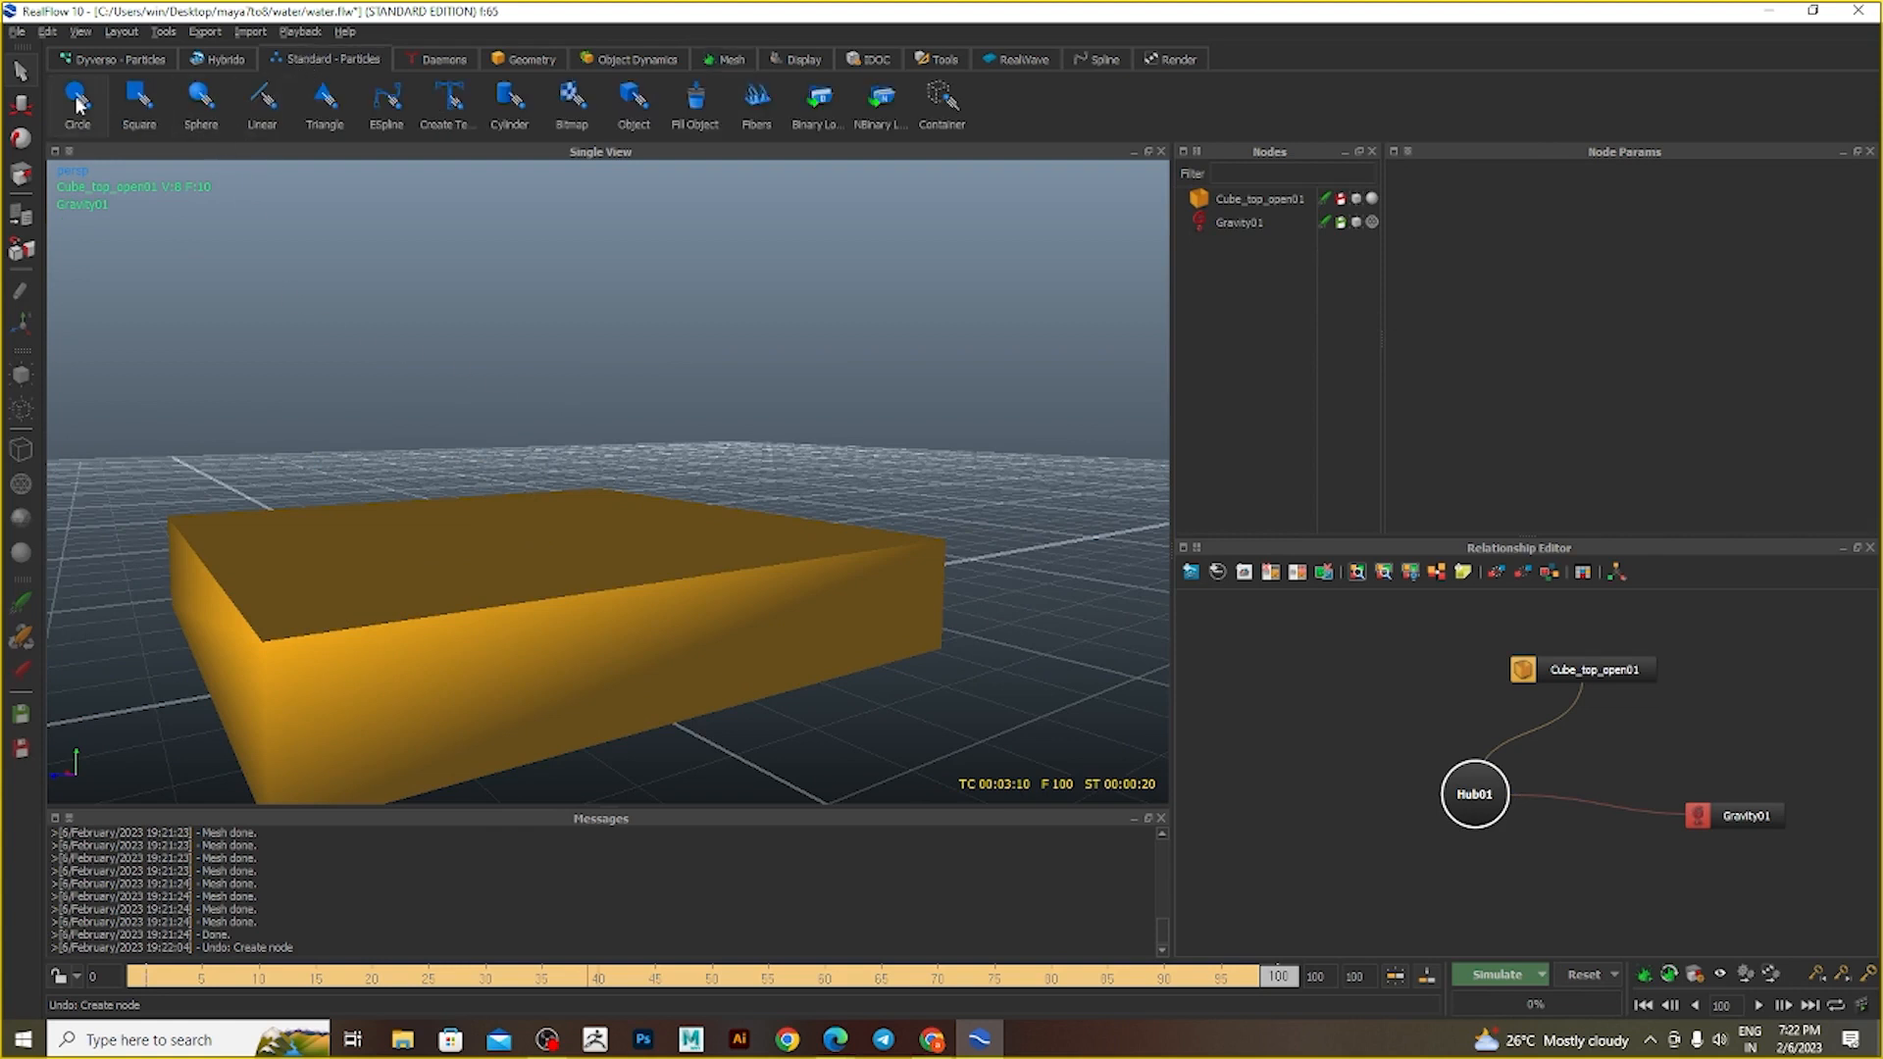
left_click(139, 102)
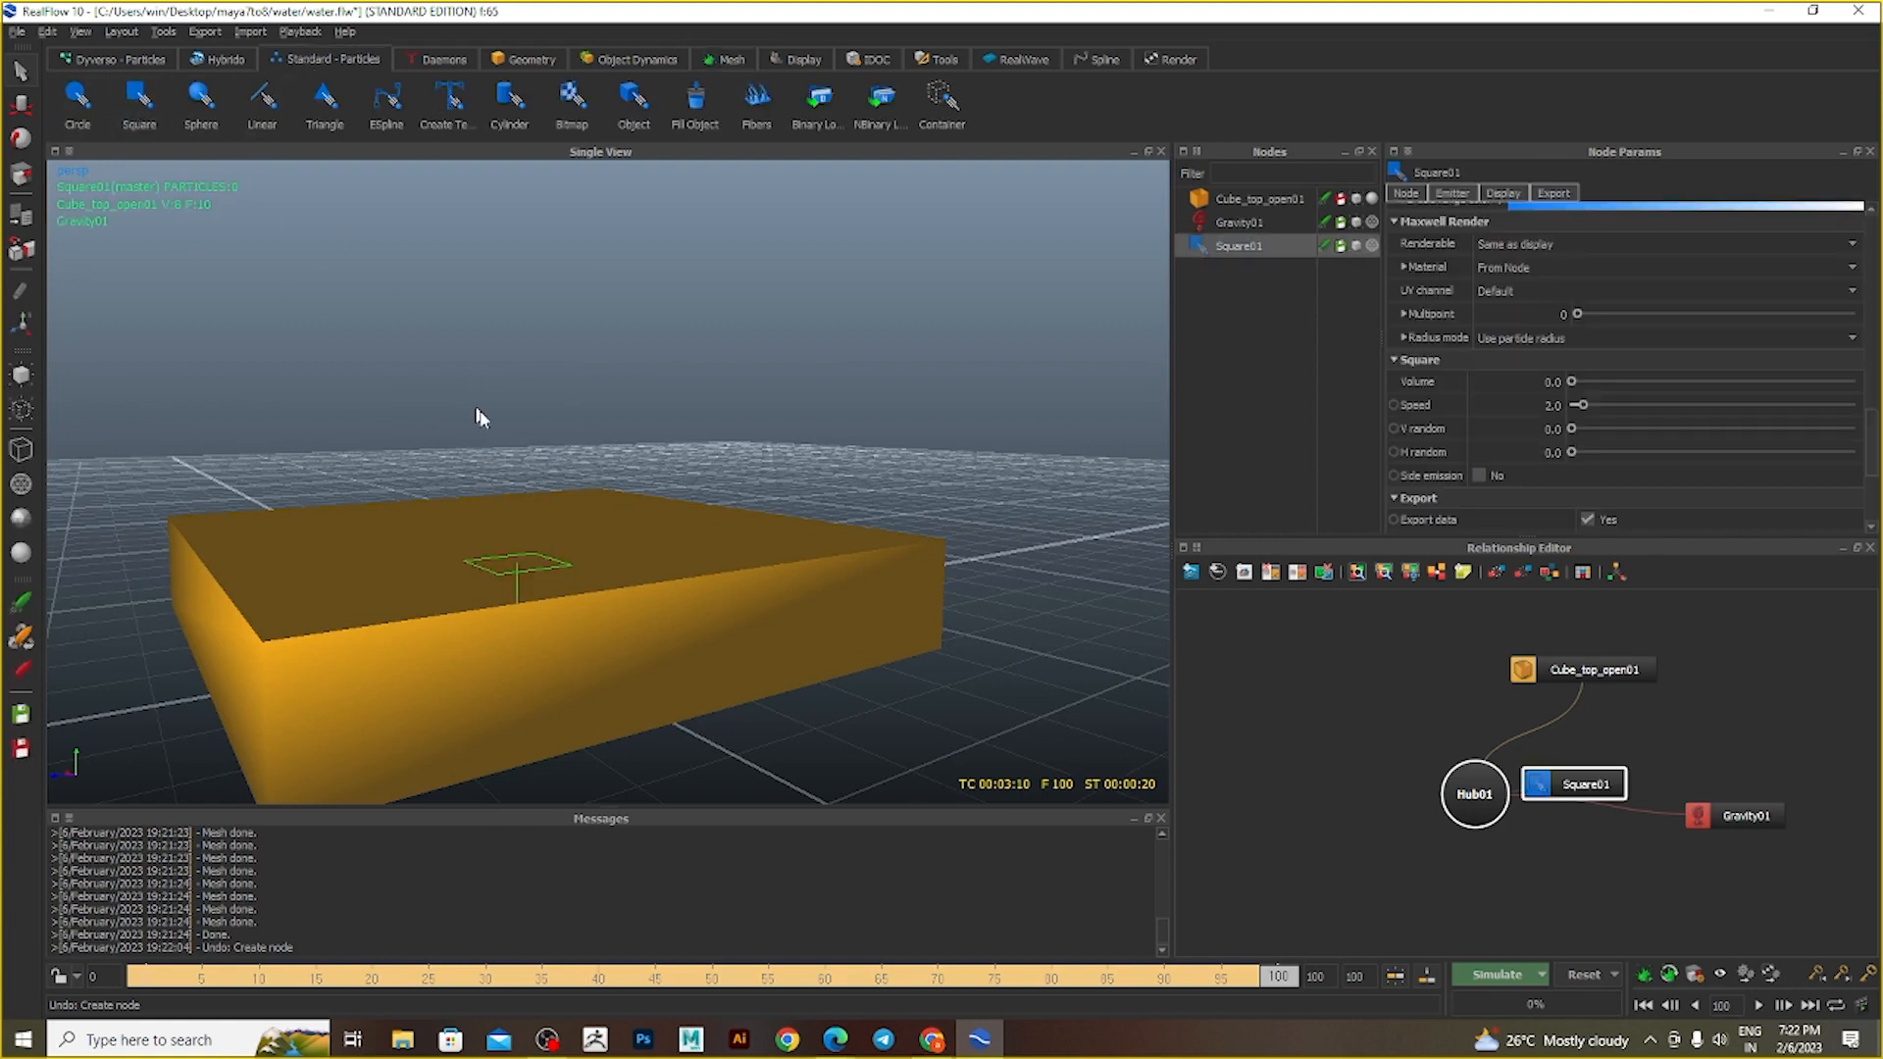
left_click_drag(484, 412, 729, 524, "alt")
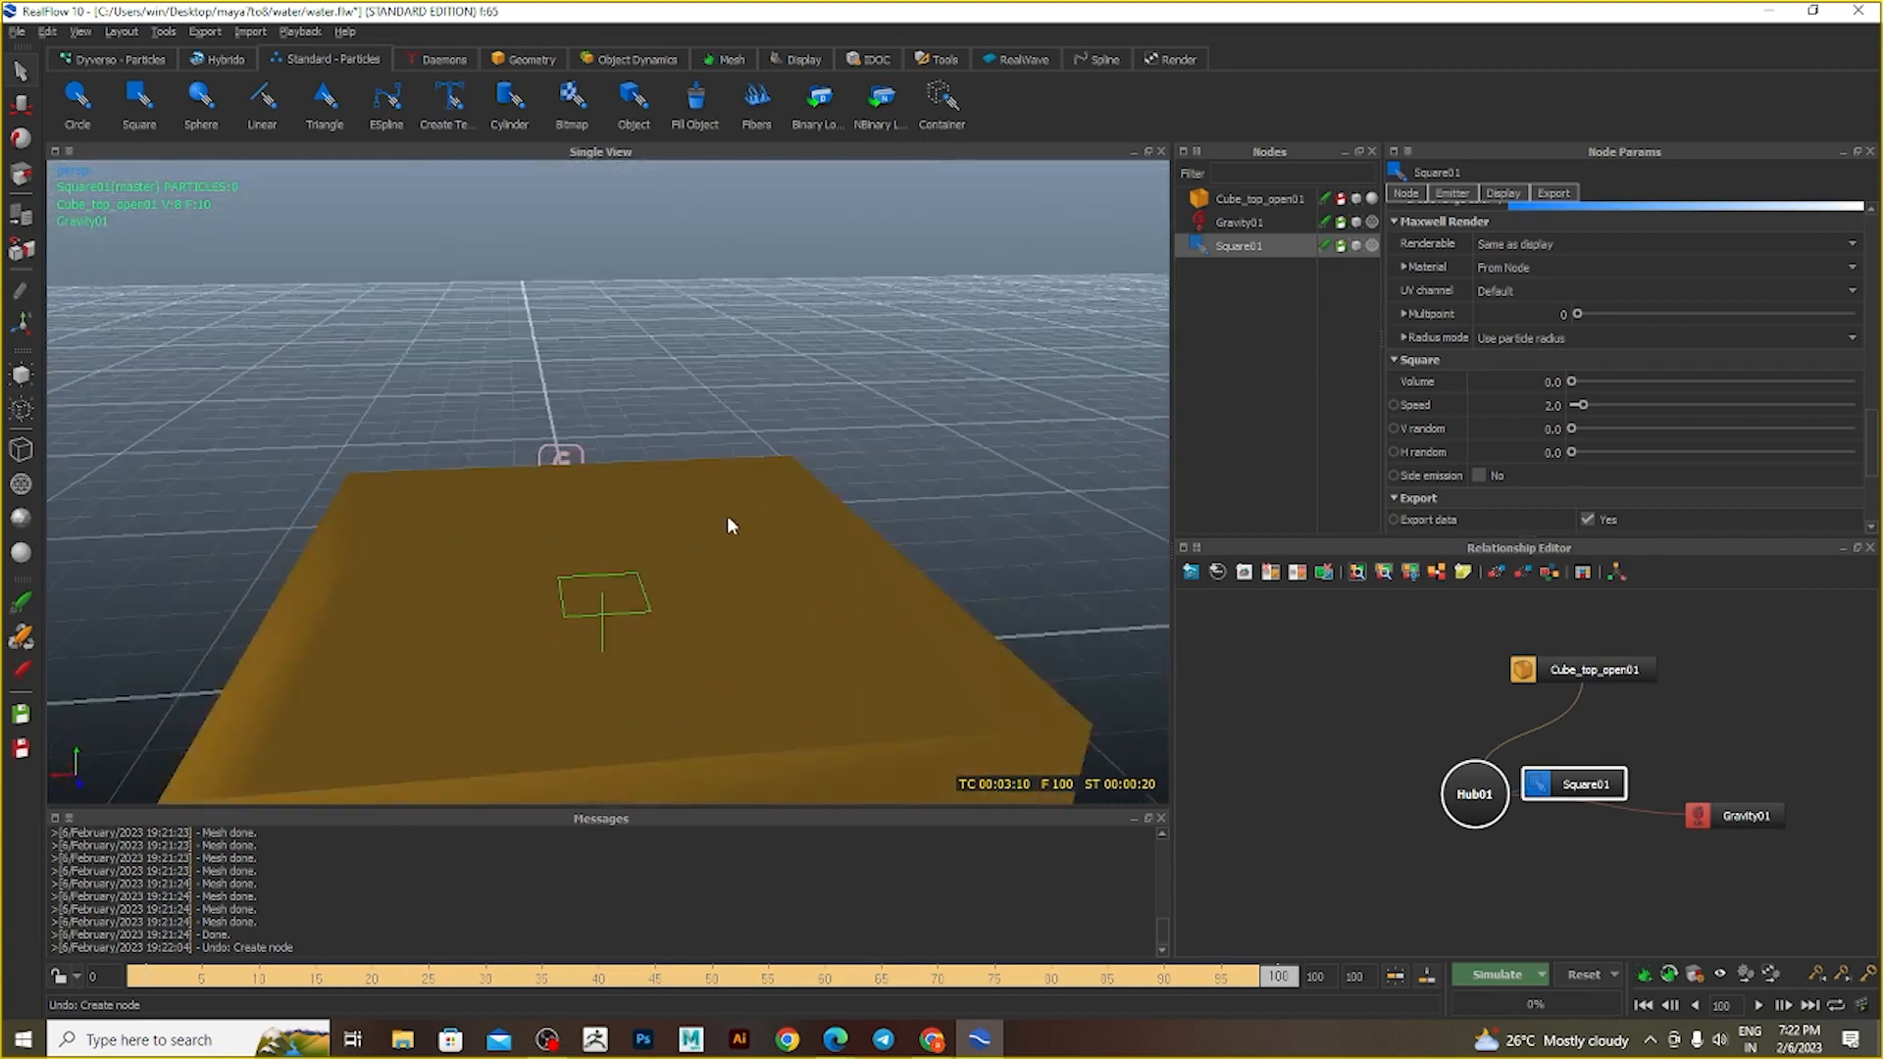
key("r")
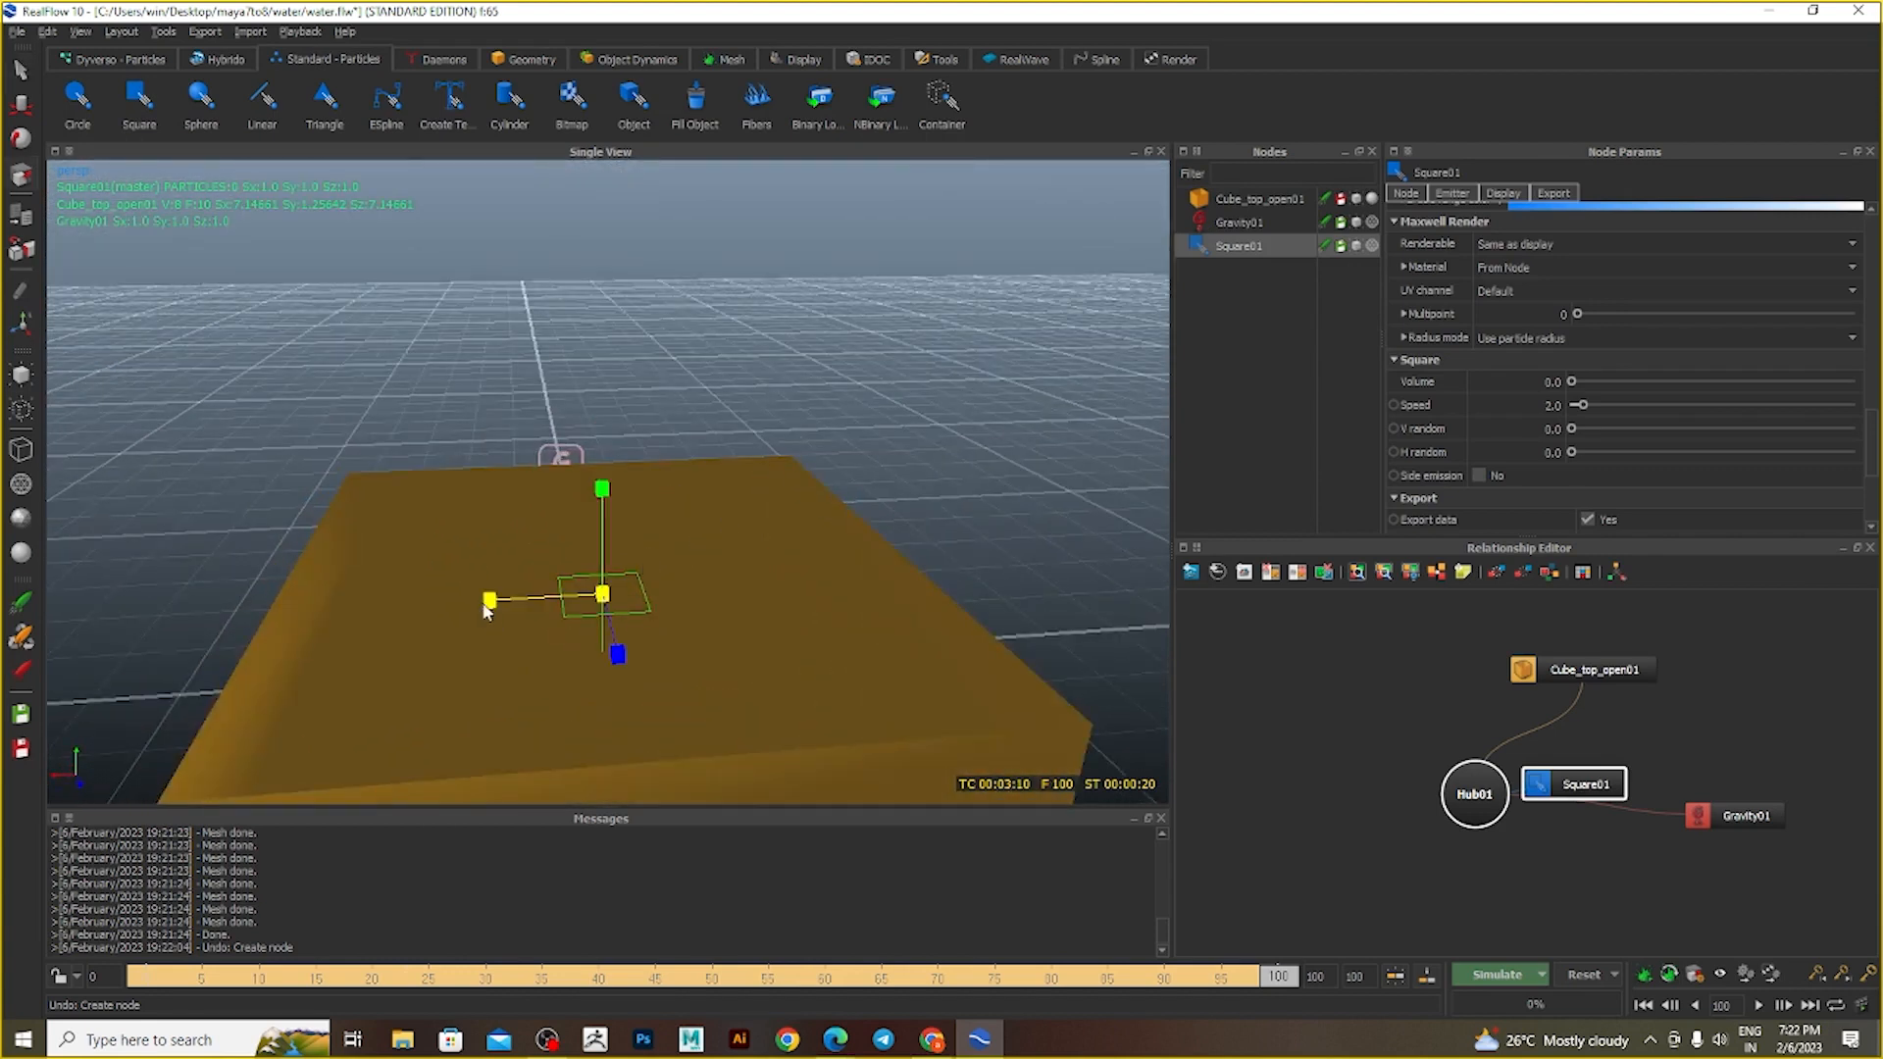
left_click_drag(623, 654, 602, 733)
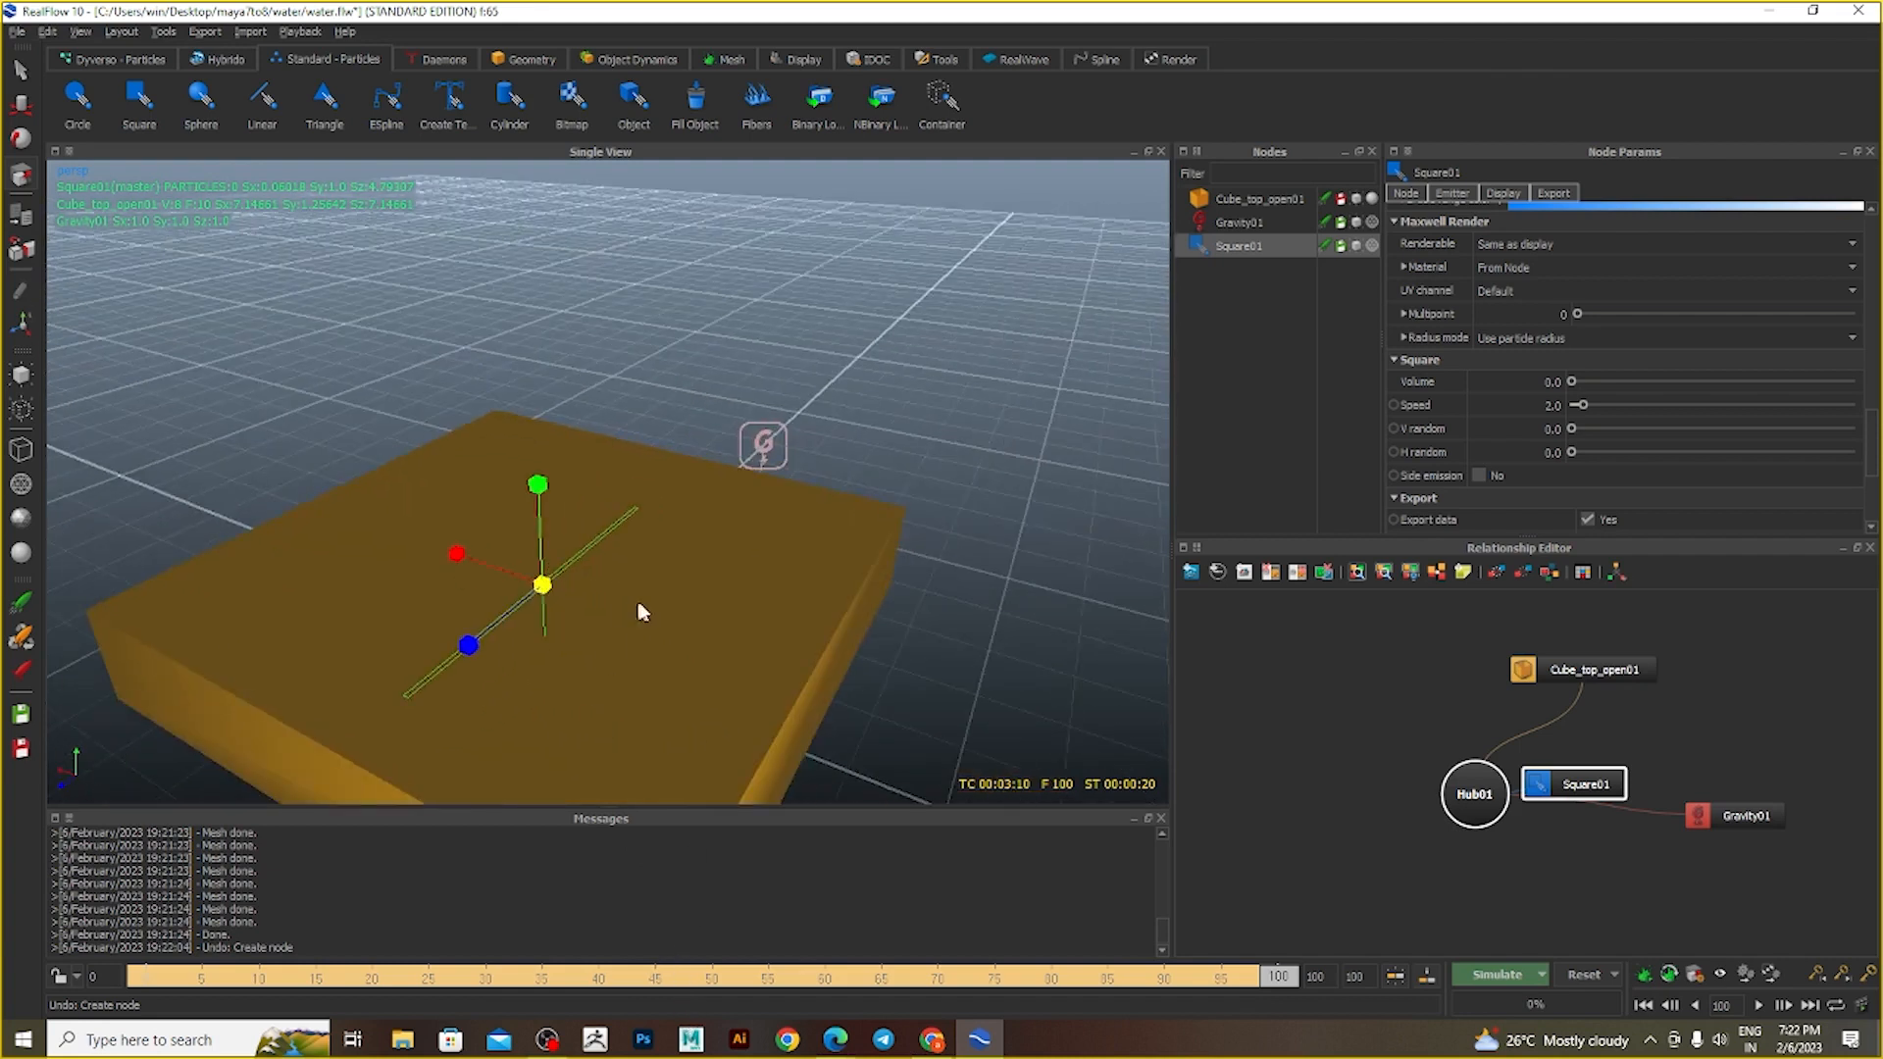
key("w")
left_click_drag(485, 563, 358, 361)
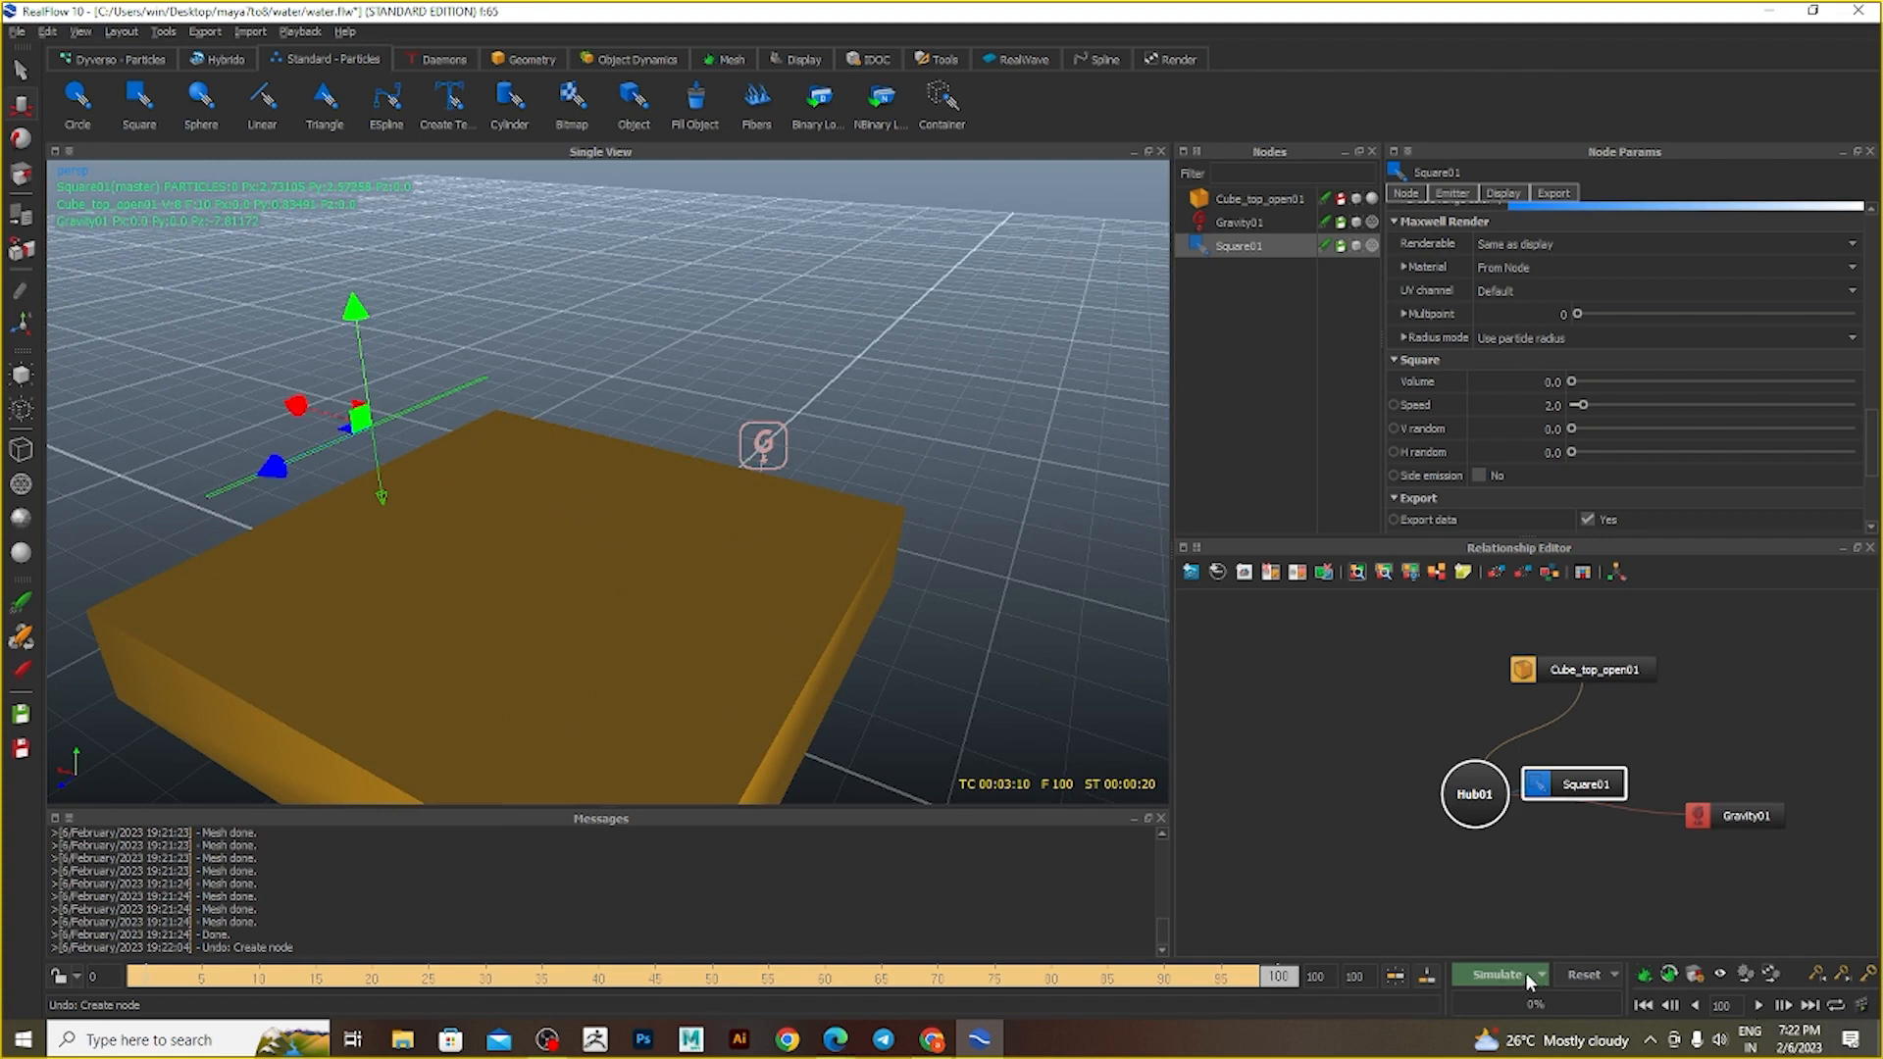
- Reset the old simulation data, simulate the strip-shaped square emitter to frame 100, examine the particle sheet, and reset all data
left_click(1574, 975)
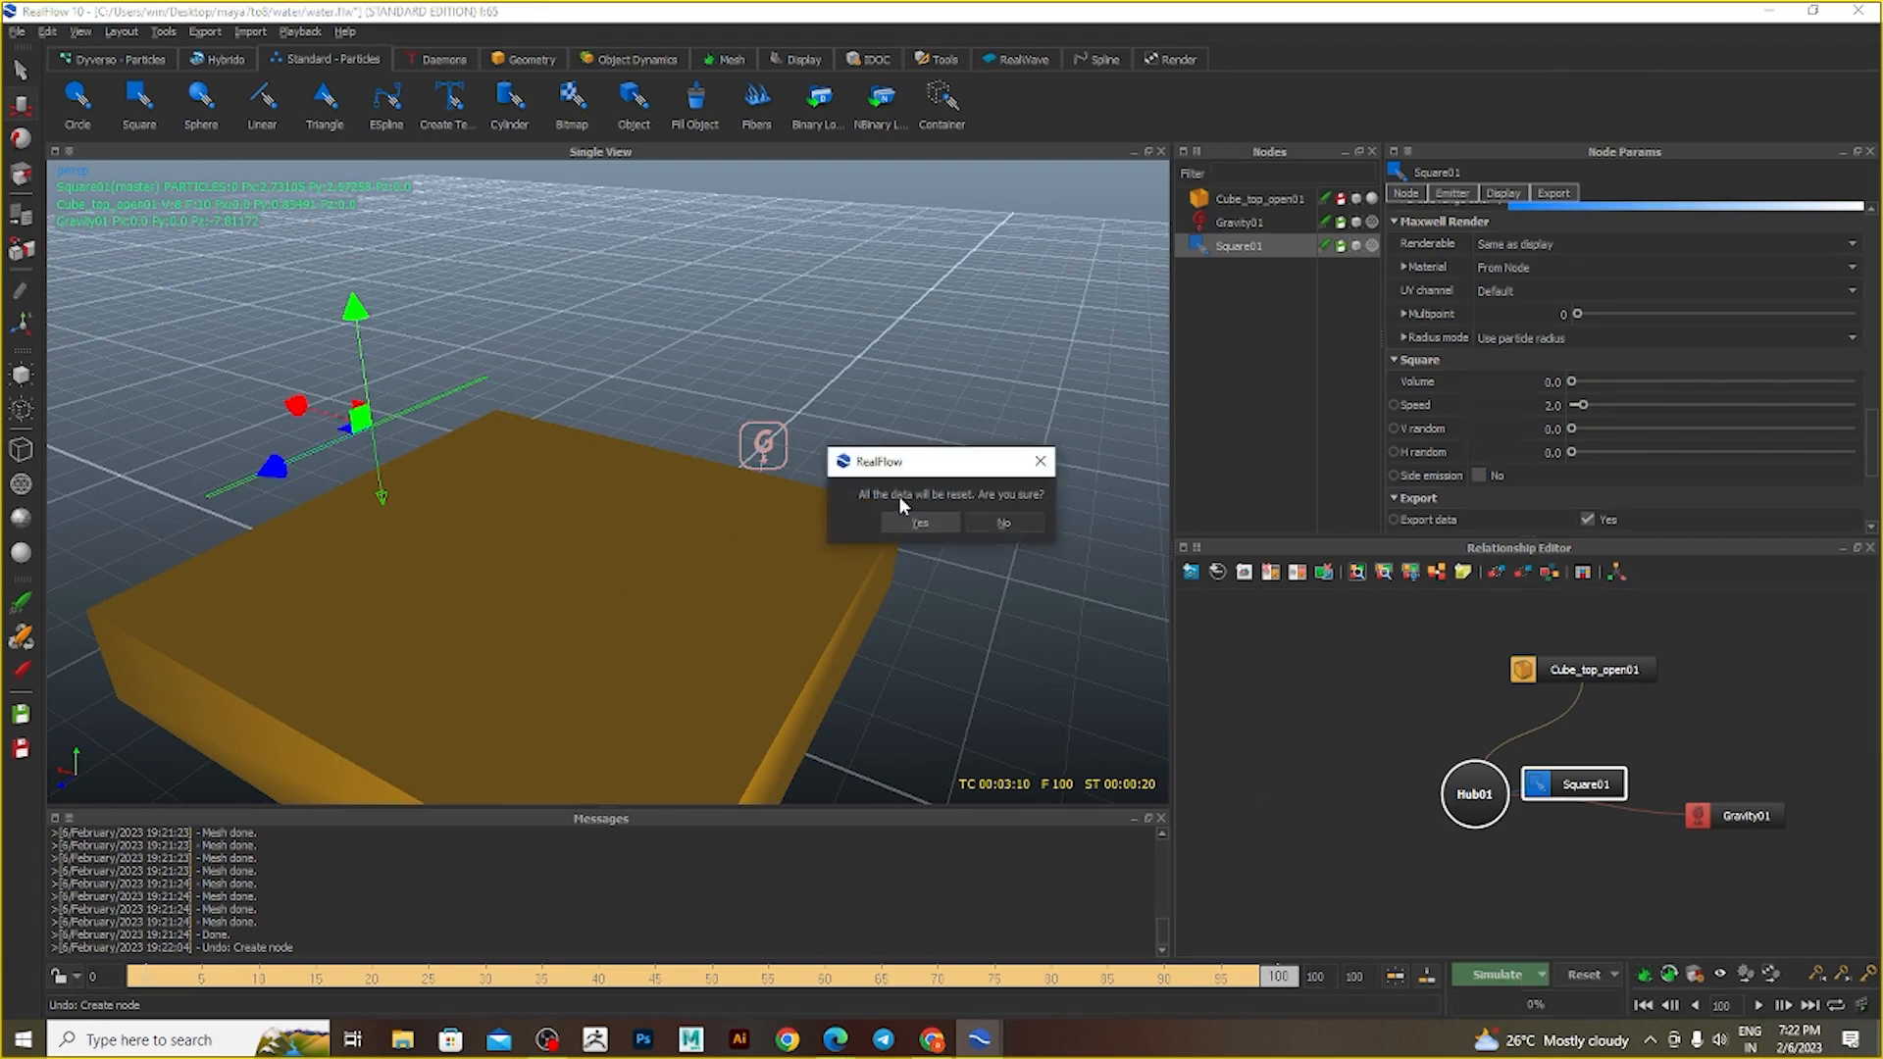
left_click(915, 525)
left_click(1510, 983)
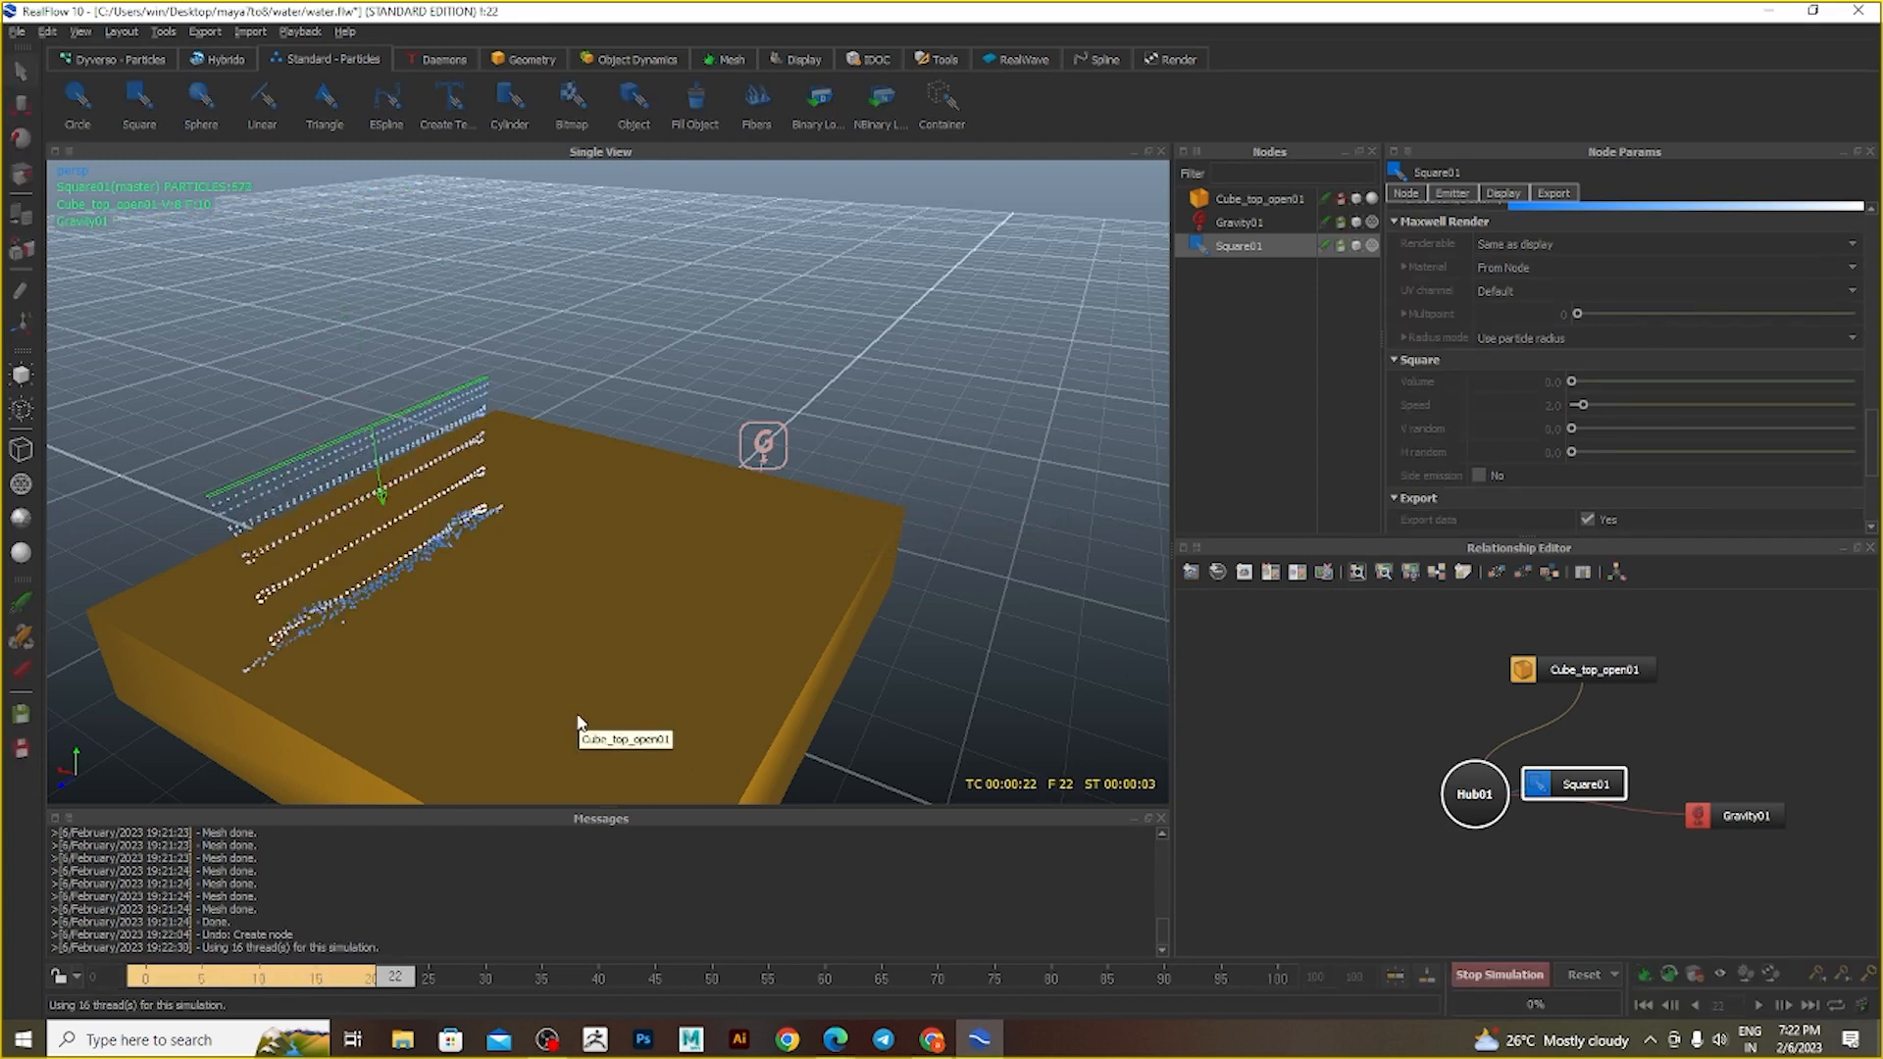
left_click_drag(514, 702, 616, 671, "alt")
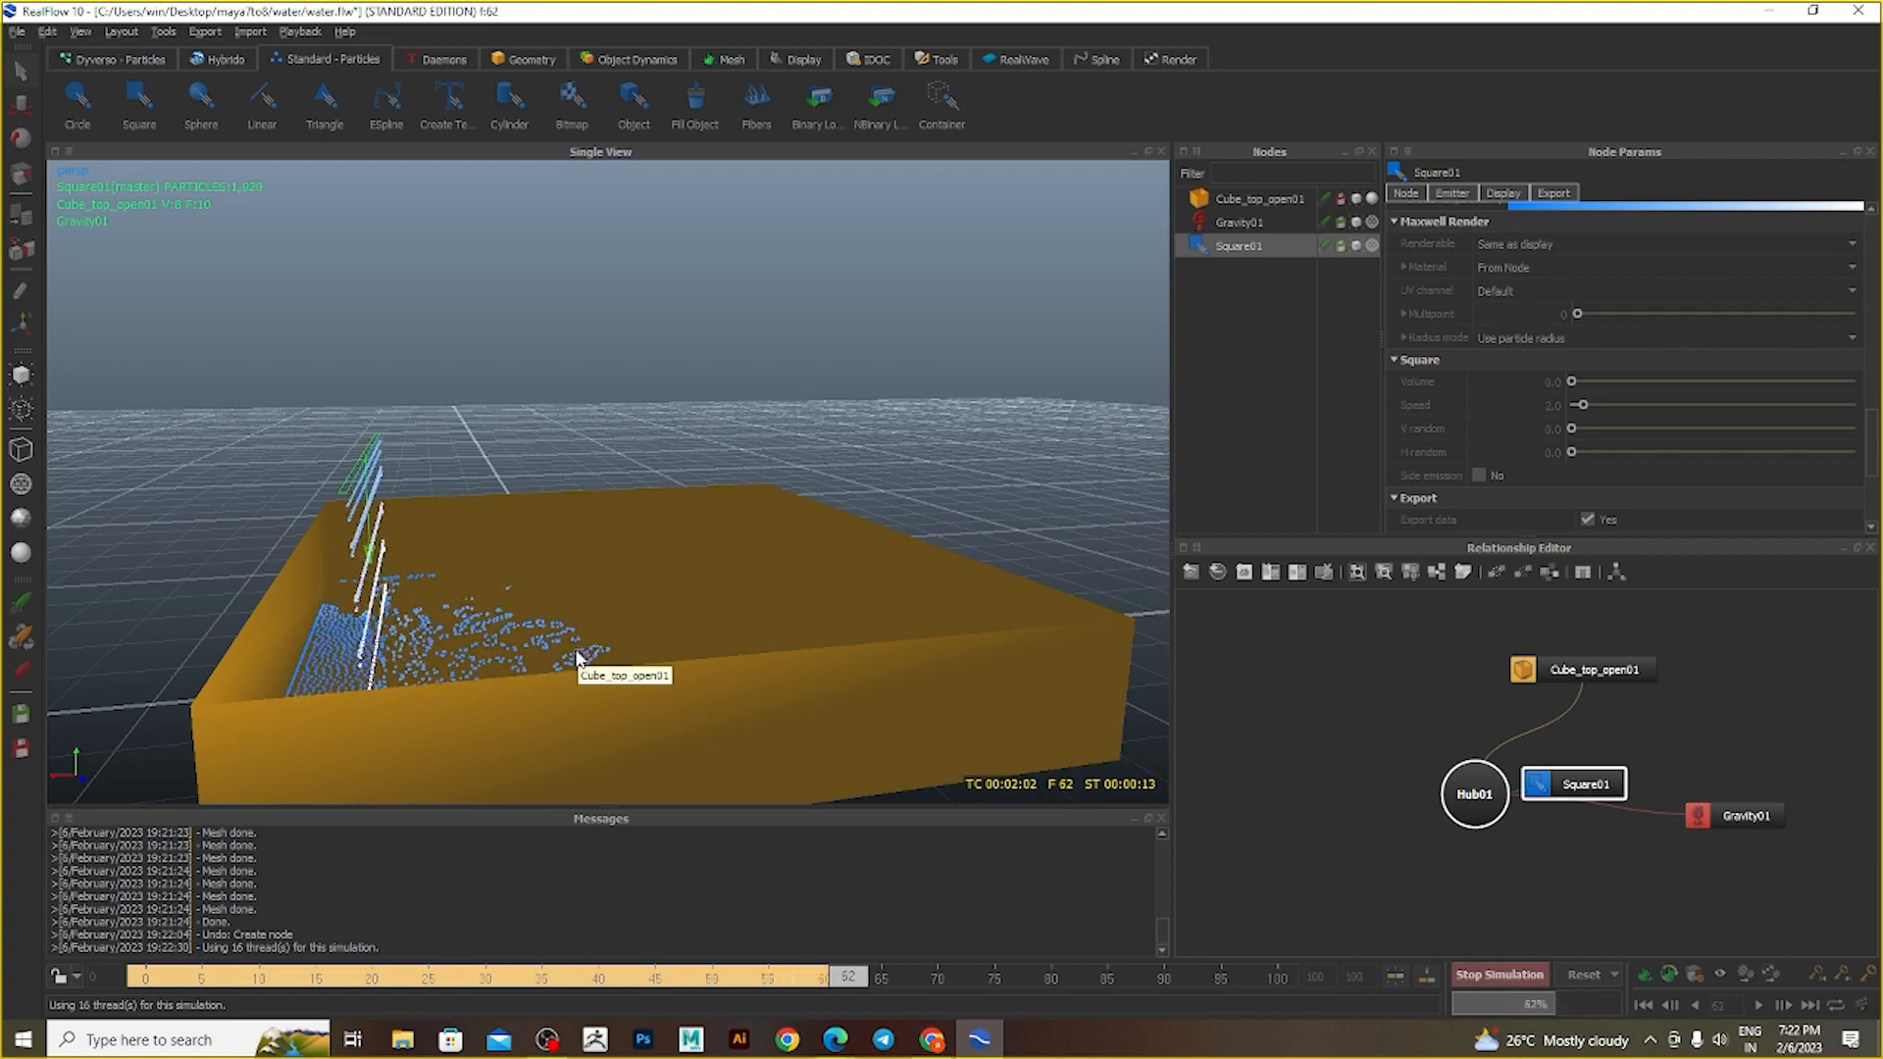
left_click_drag(285, 593, 444, 504, "alt")
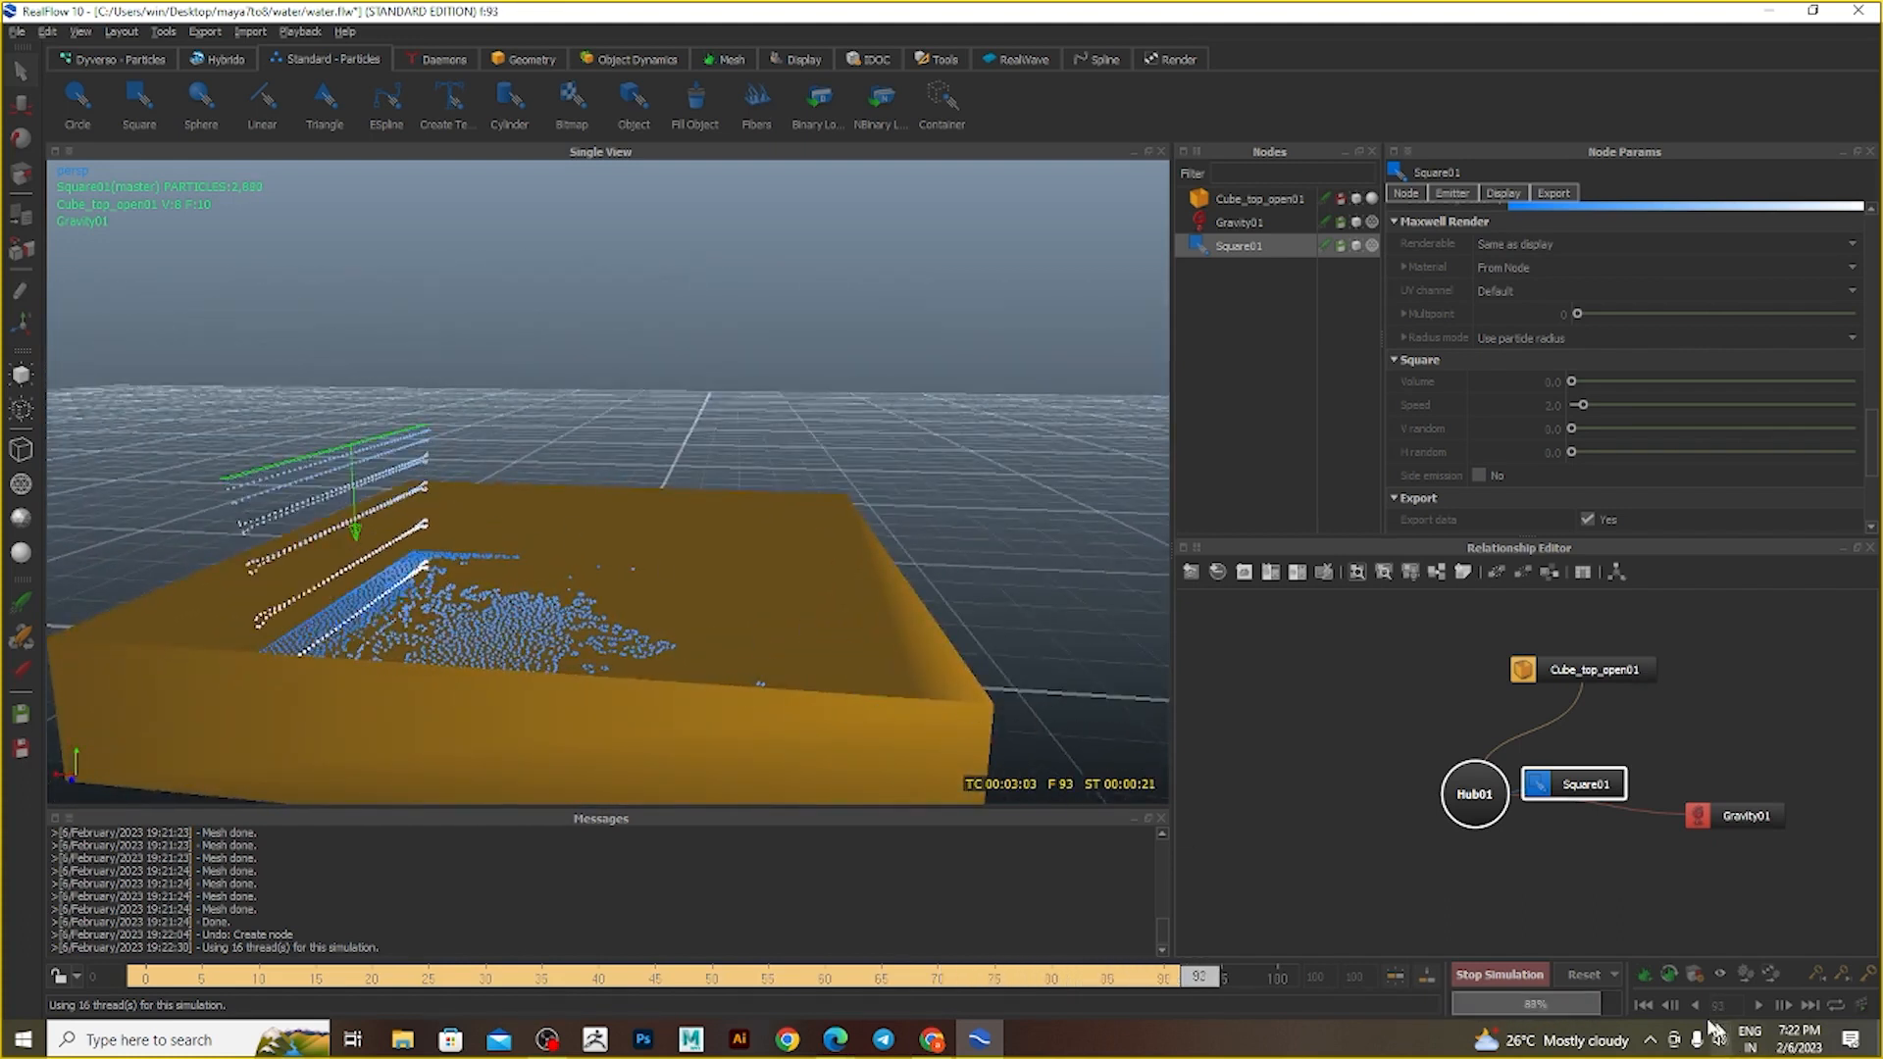
left_click(1596, 976)
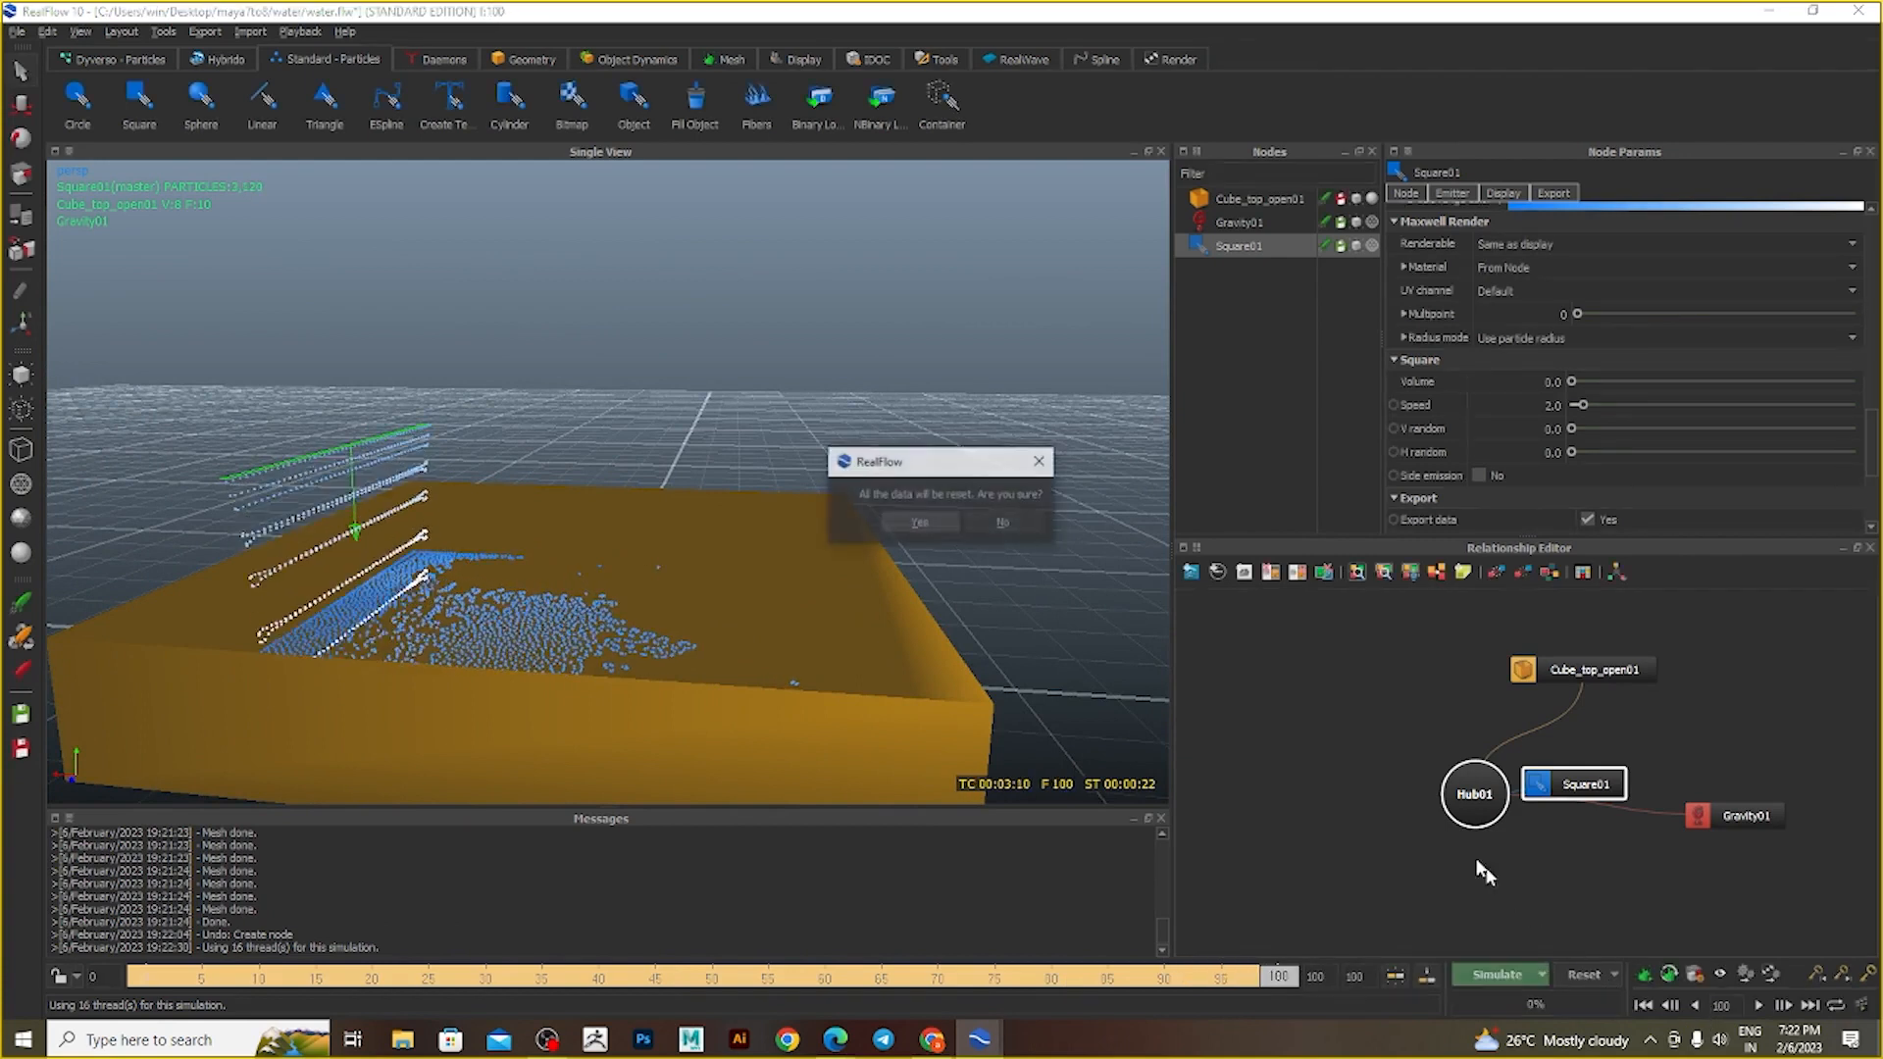
left_click(918, 525)
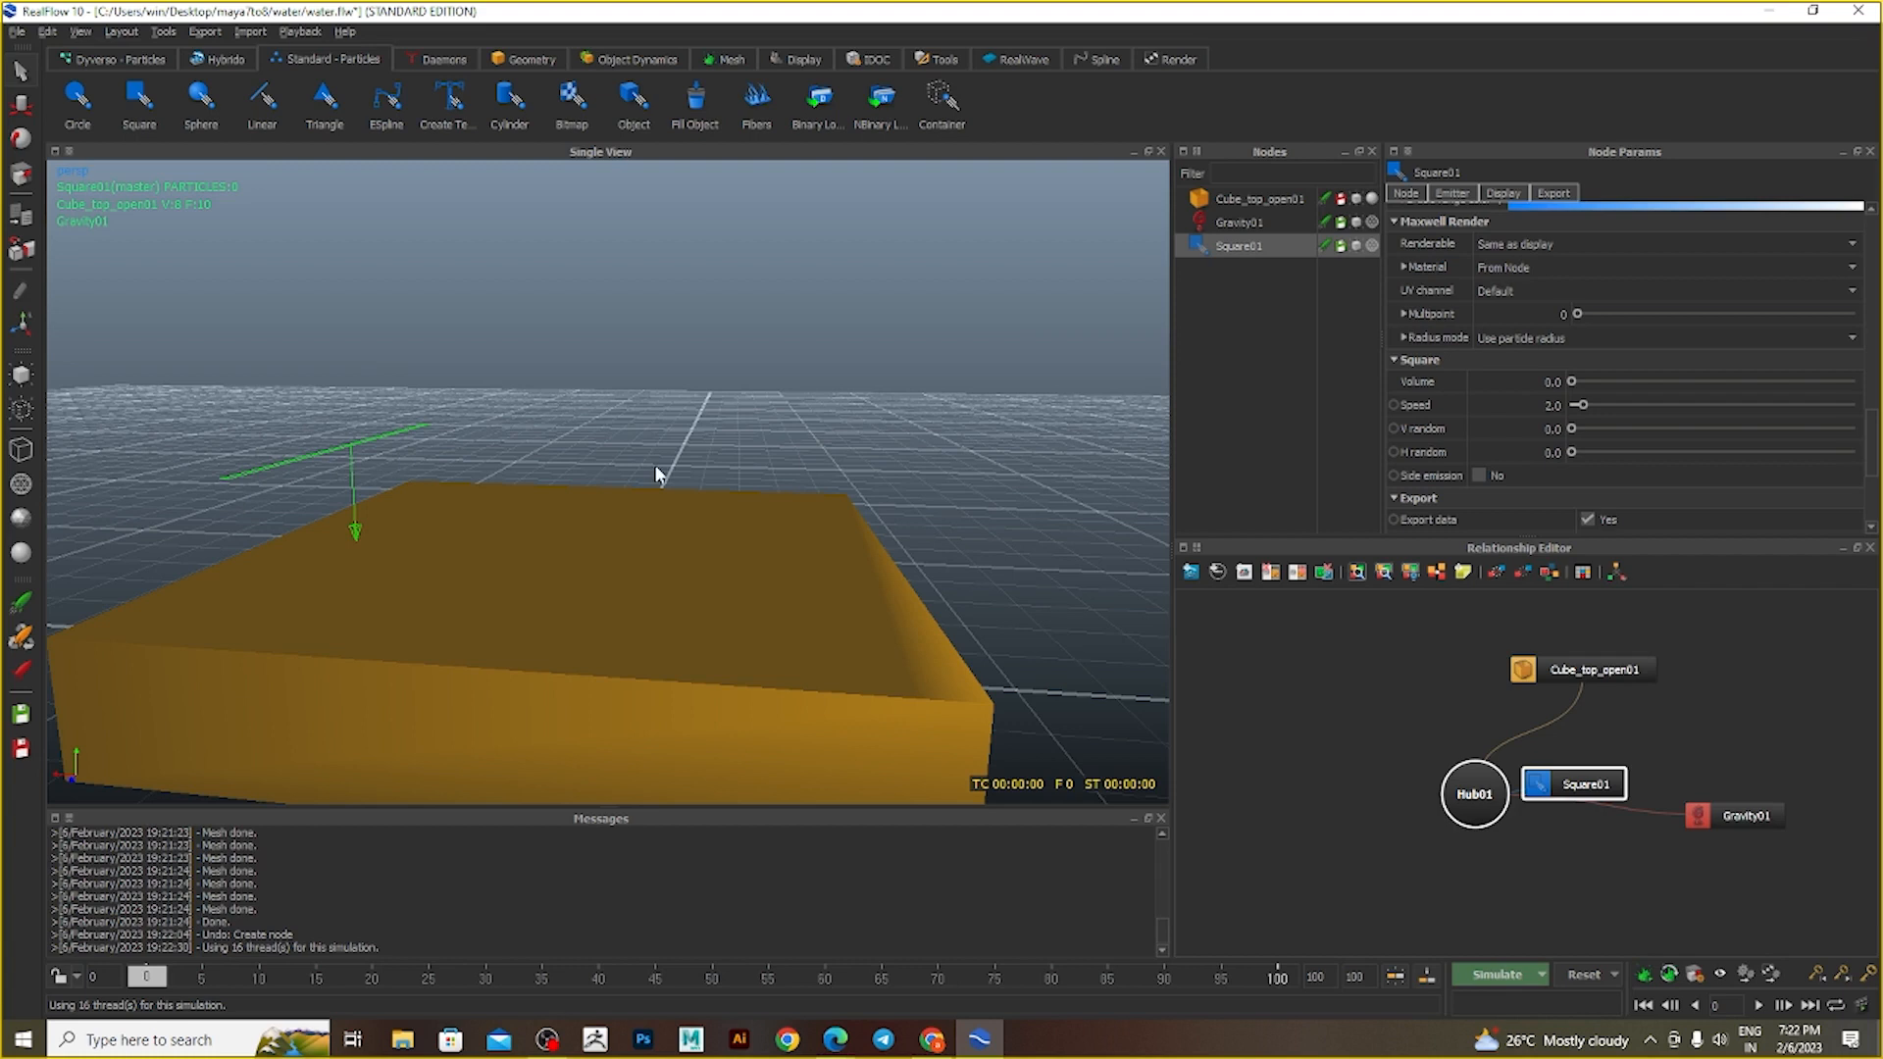
- Widen the square emitter to an X scale of about 1.7 and shift it inward over the tray
key("r")
left_click(225, 443)
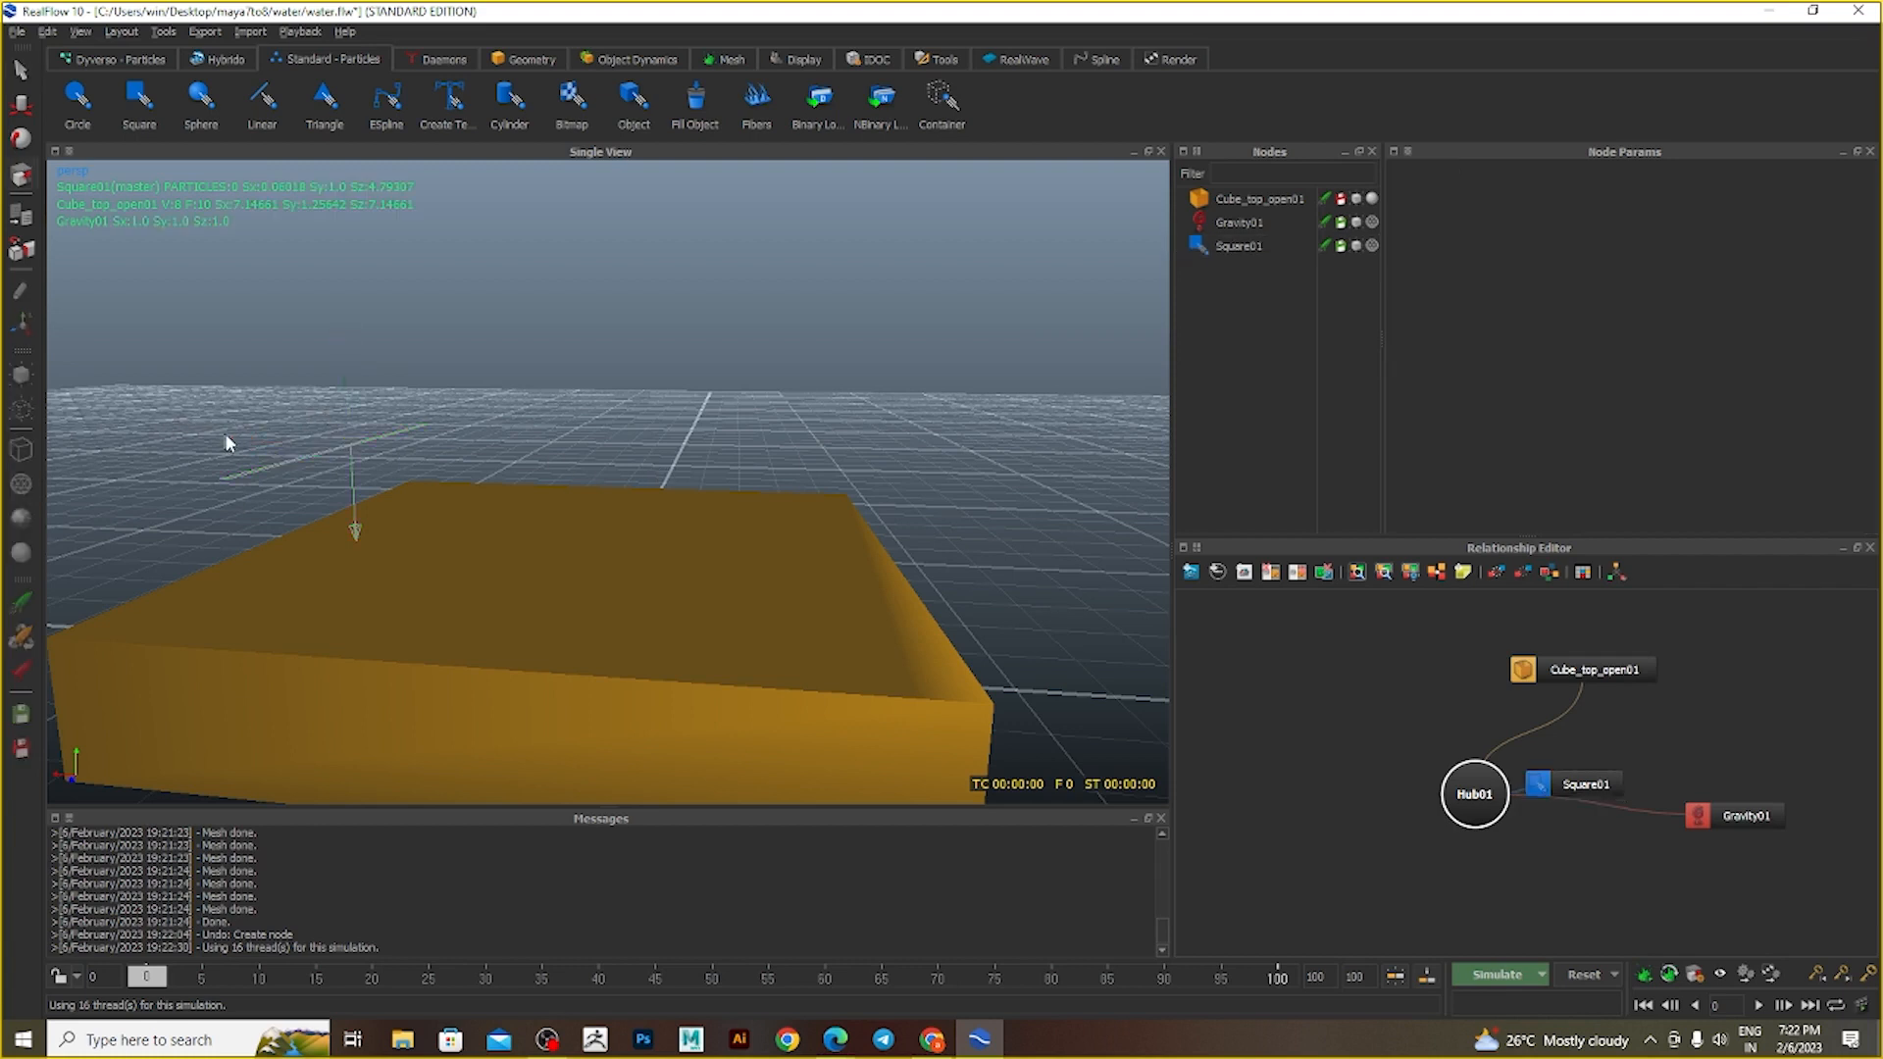
left_click_drag(425, 424, 113, 428)
left_click(286, 475)
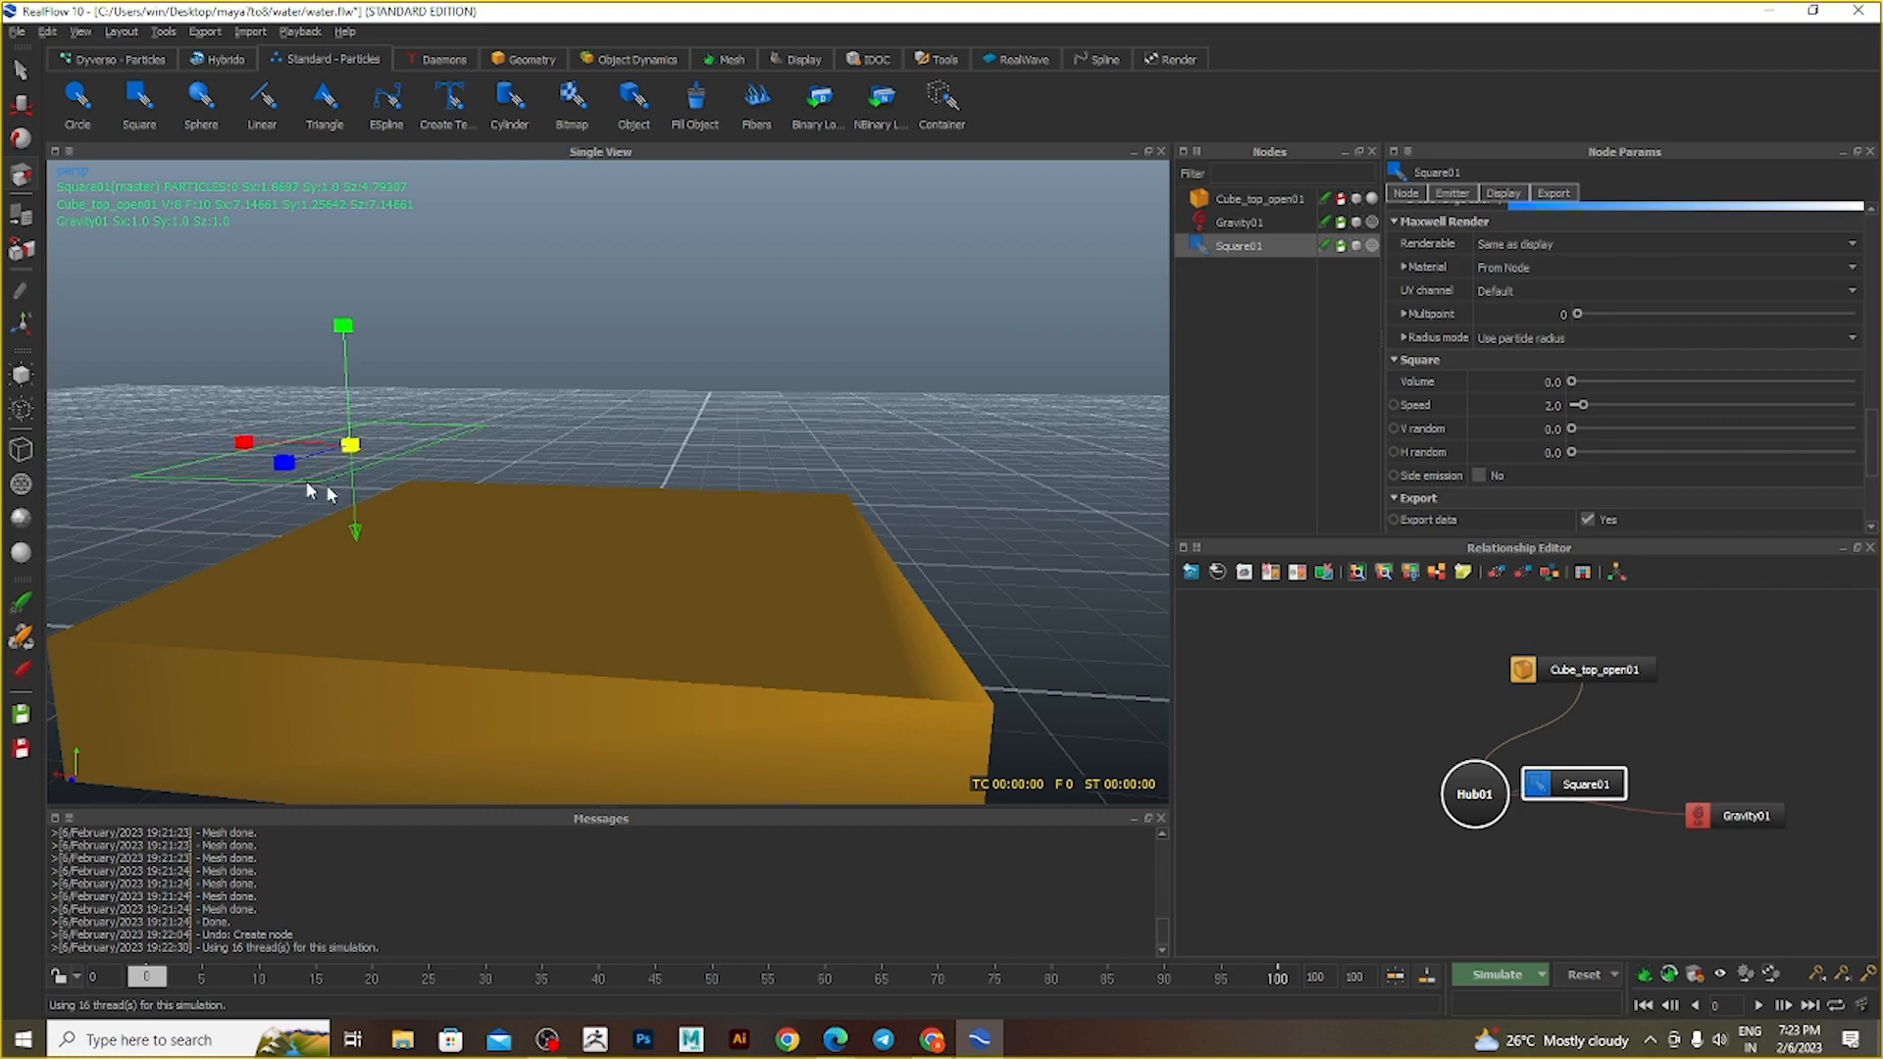
key("w")
left_click_drag(255, 447, 365, 462)
- Simulate the widened square emitter to frame 100, examine the splashing particles from several angles, and reset all simulation data
left_click(1487, 975)
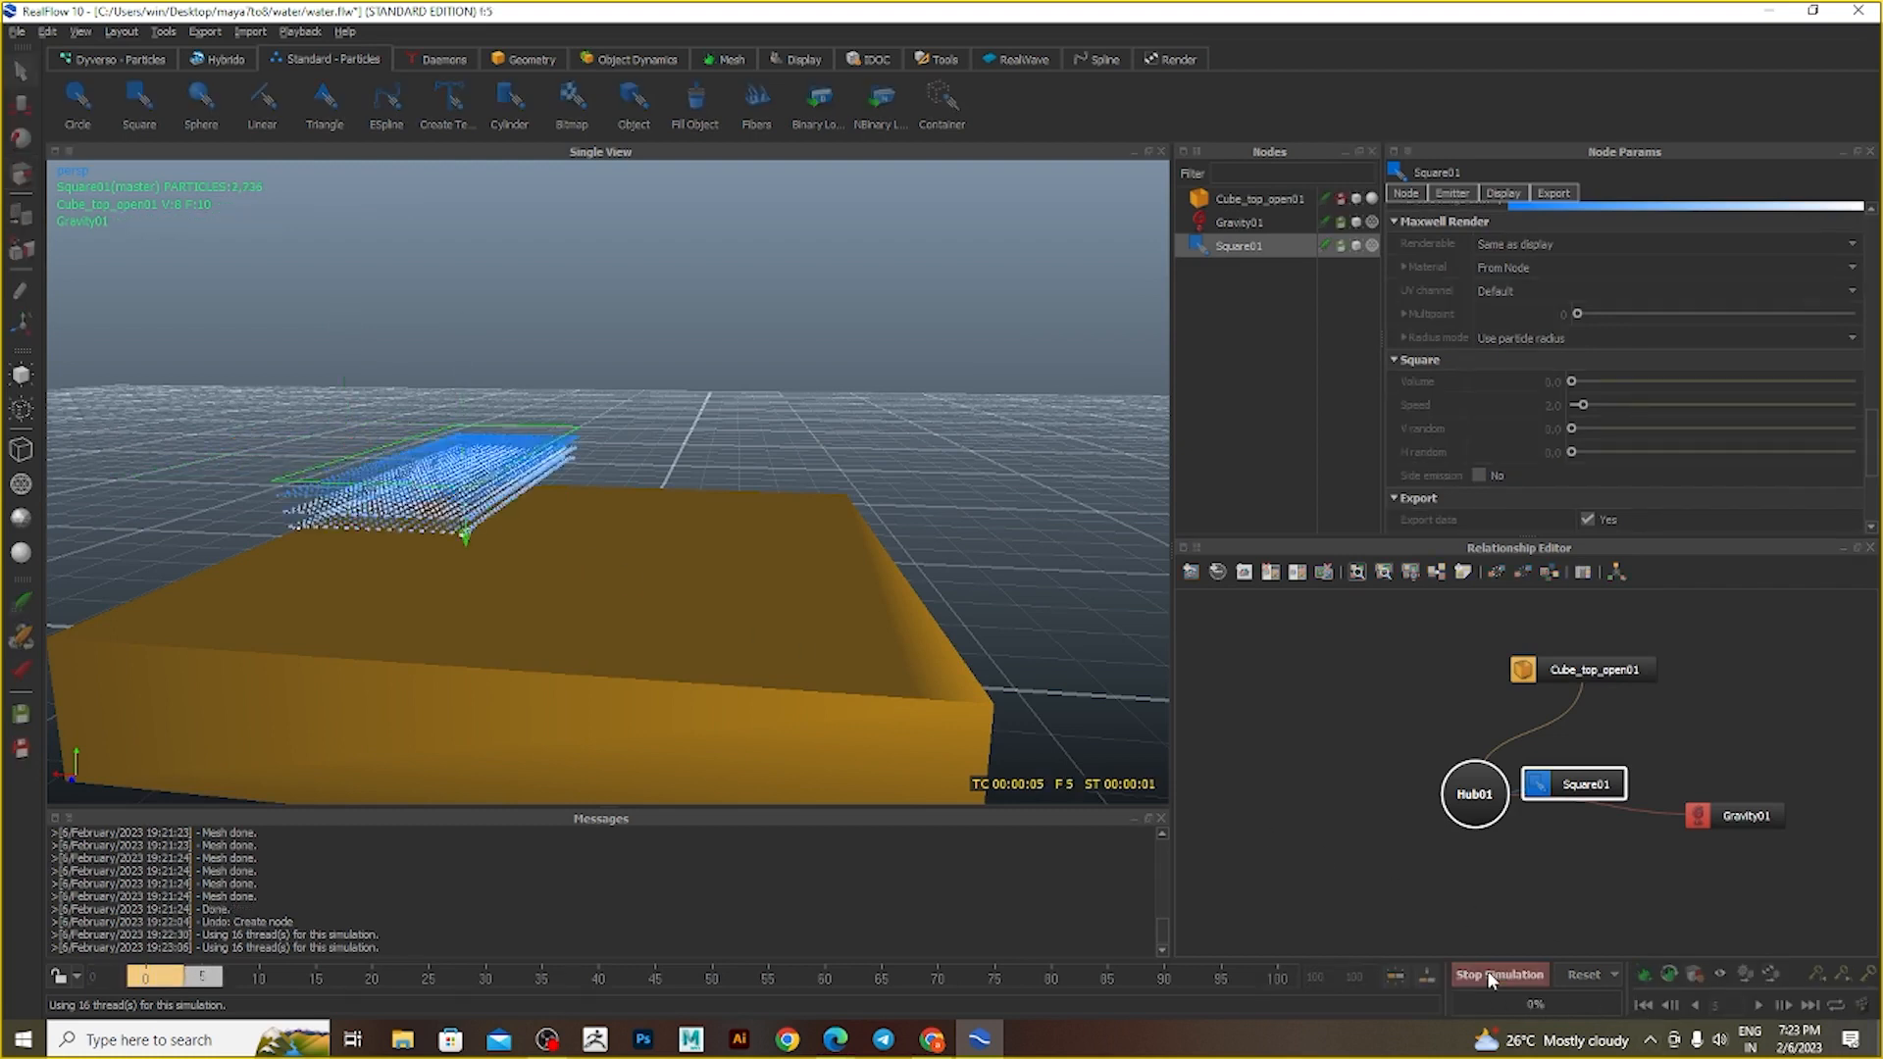
left_click_drag(910, 662, 779, 693, "alt")
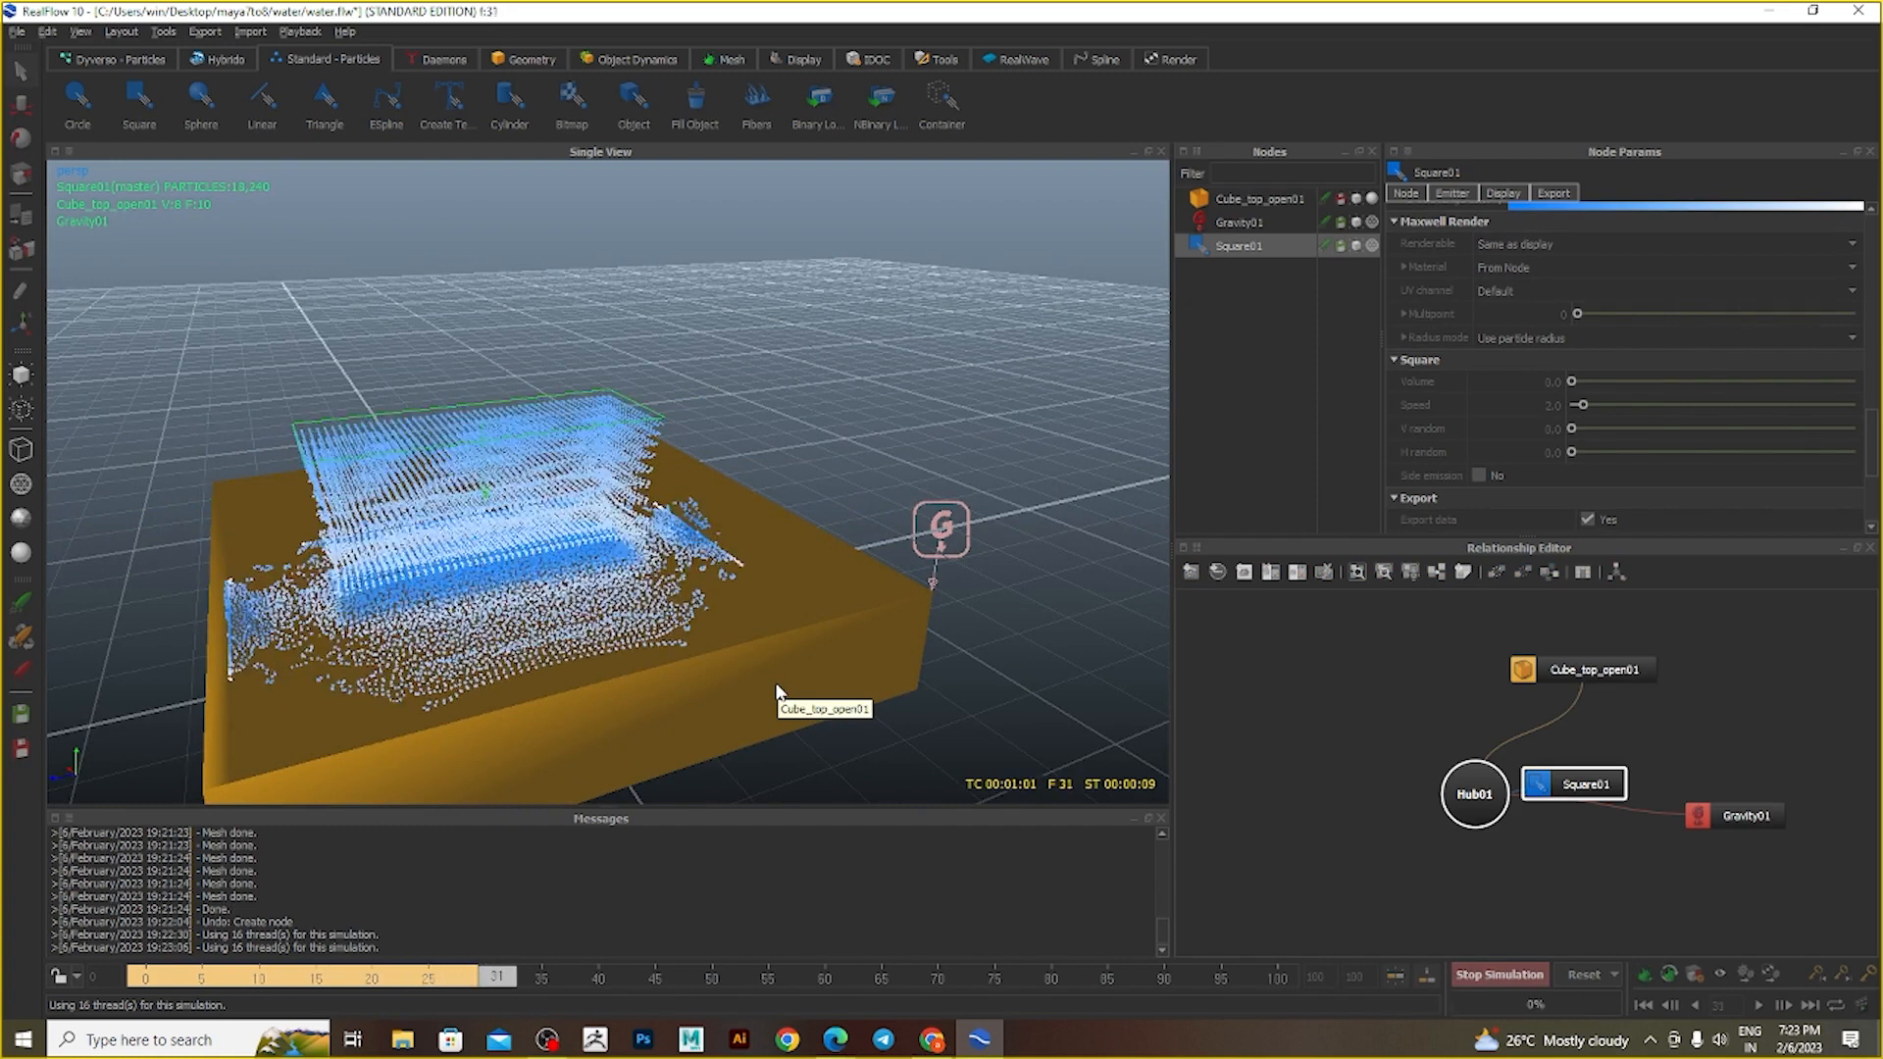
left_click_drag(777, 691, 530, 620, "alt")
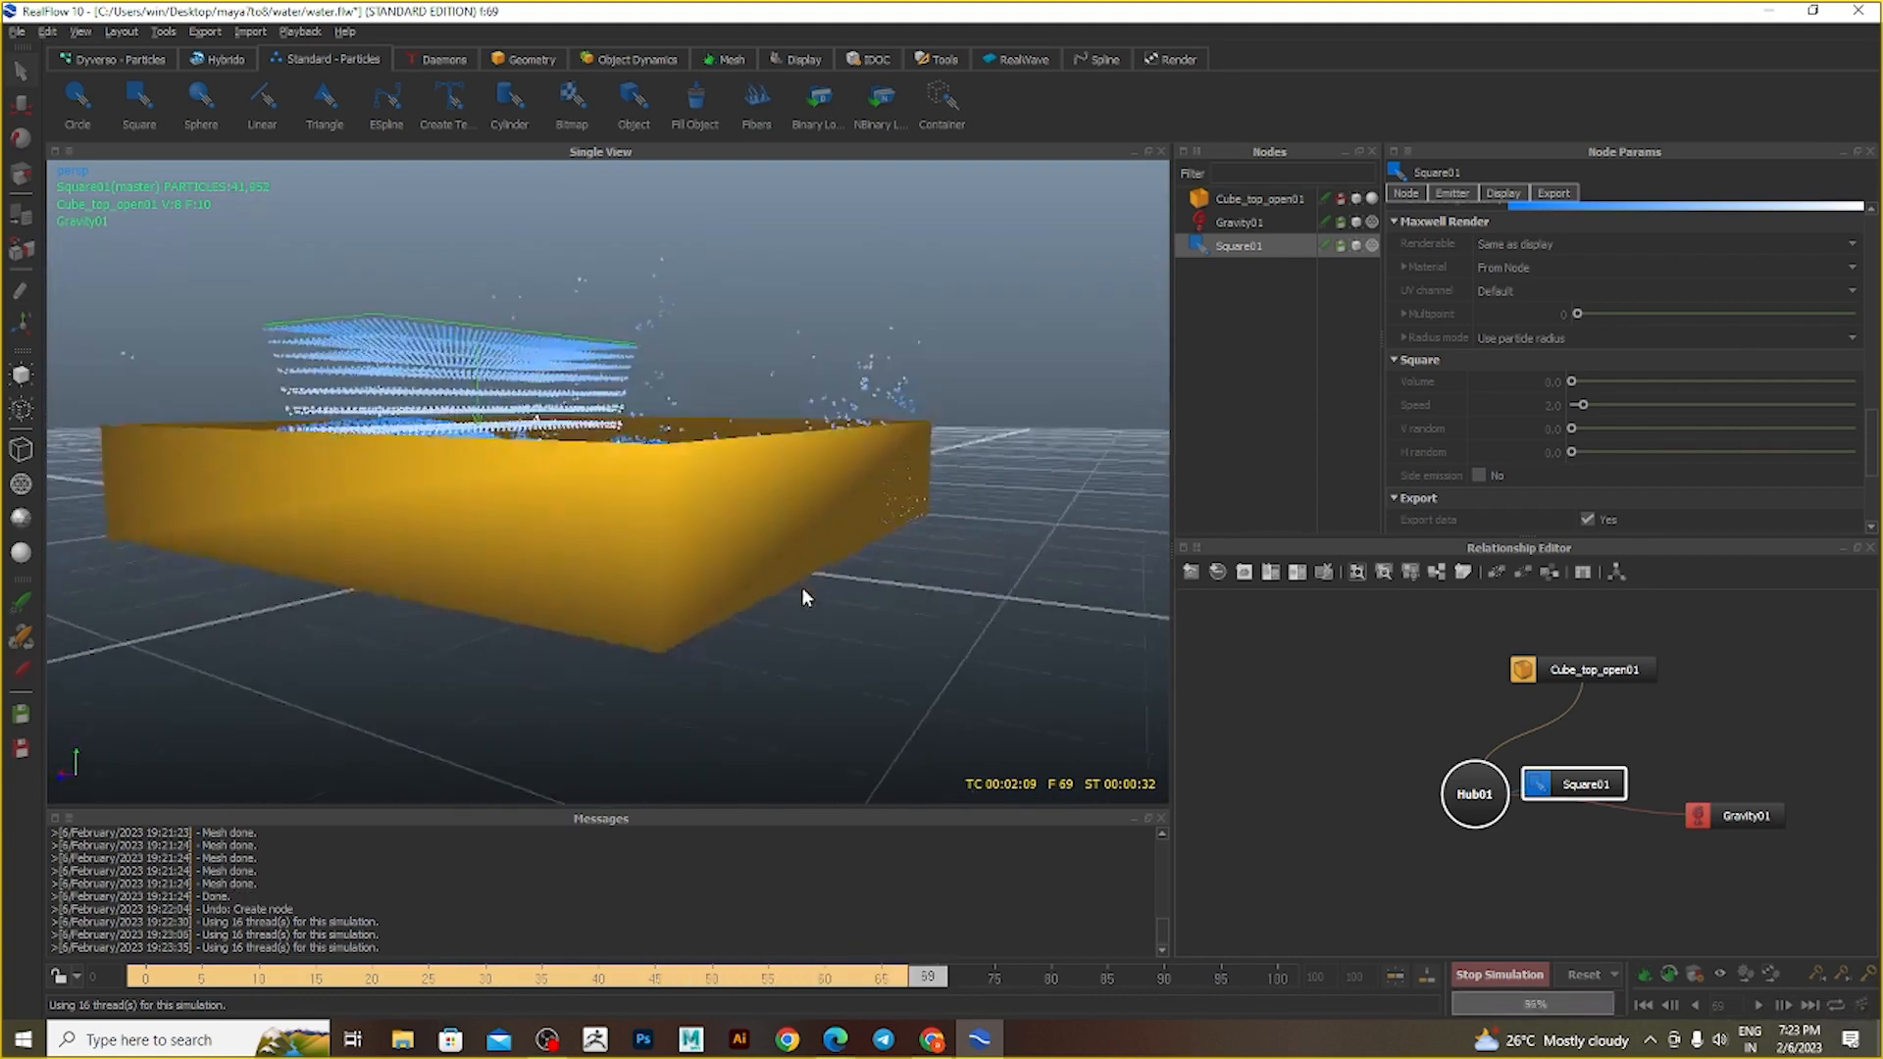
left_click_drag(802, 587, 822, 394, "alt")
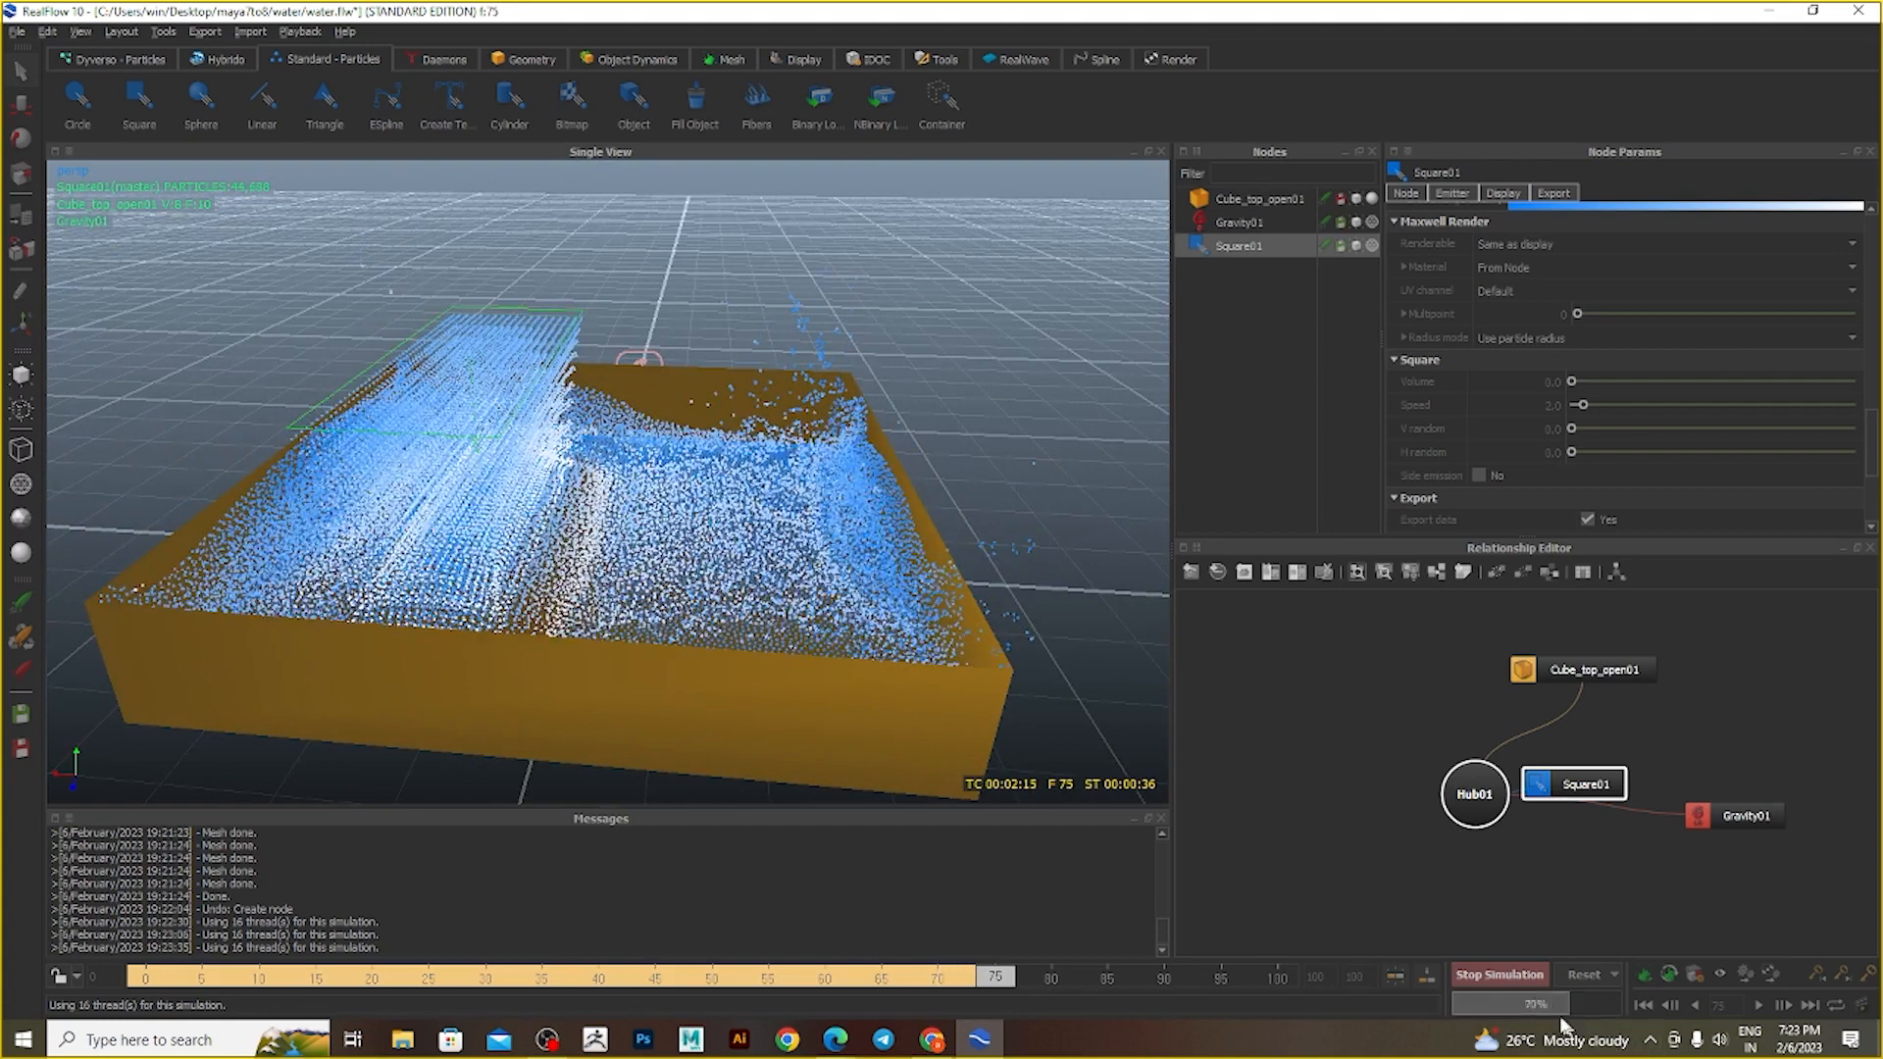
left_click_drag(836, 738, 882, 724, "alt")
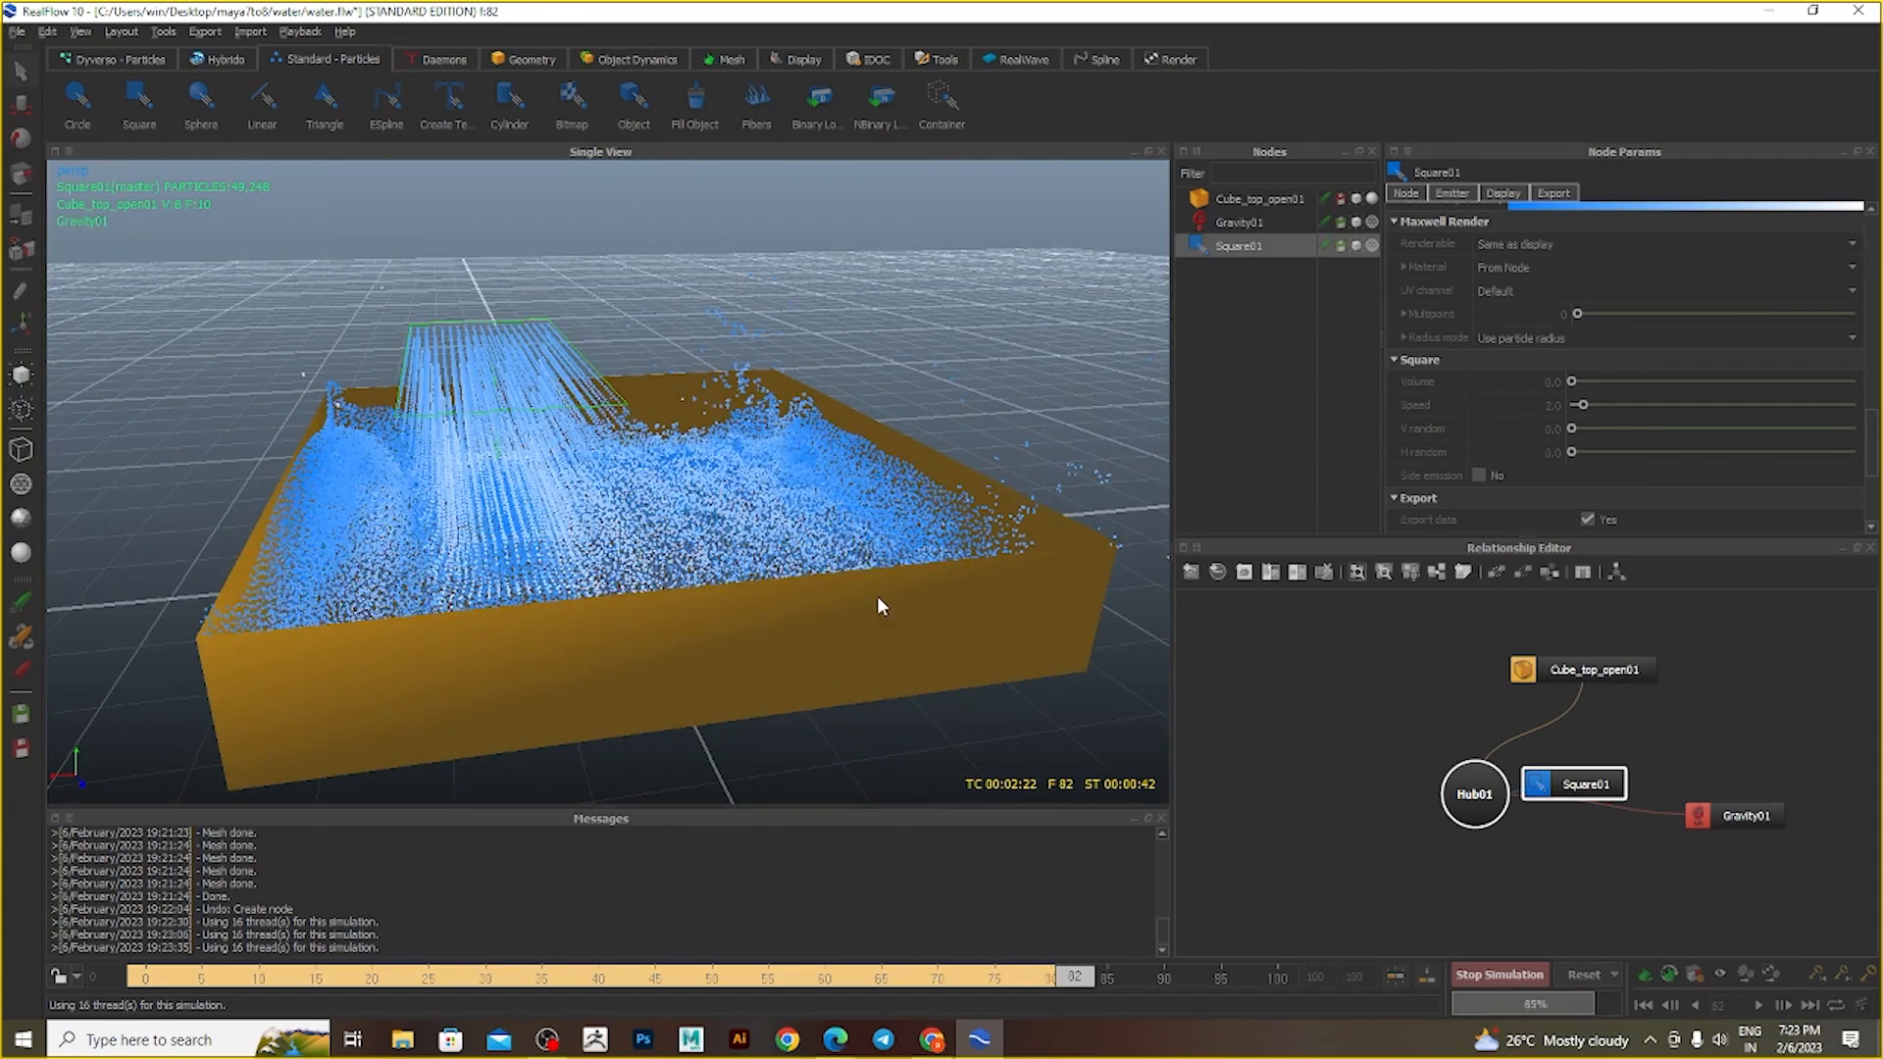
left_click_drag(918, 647, 713, 562, "alt")
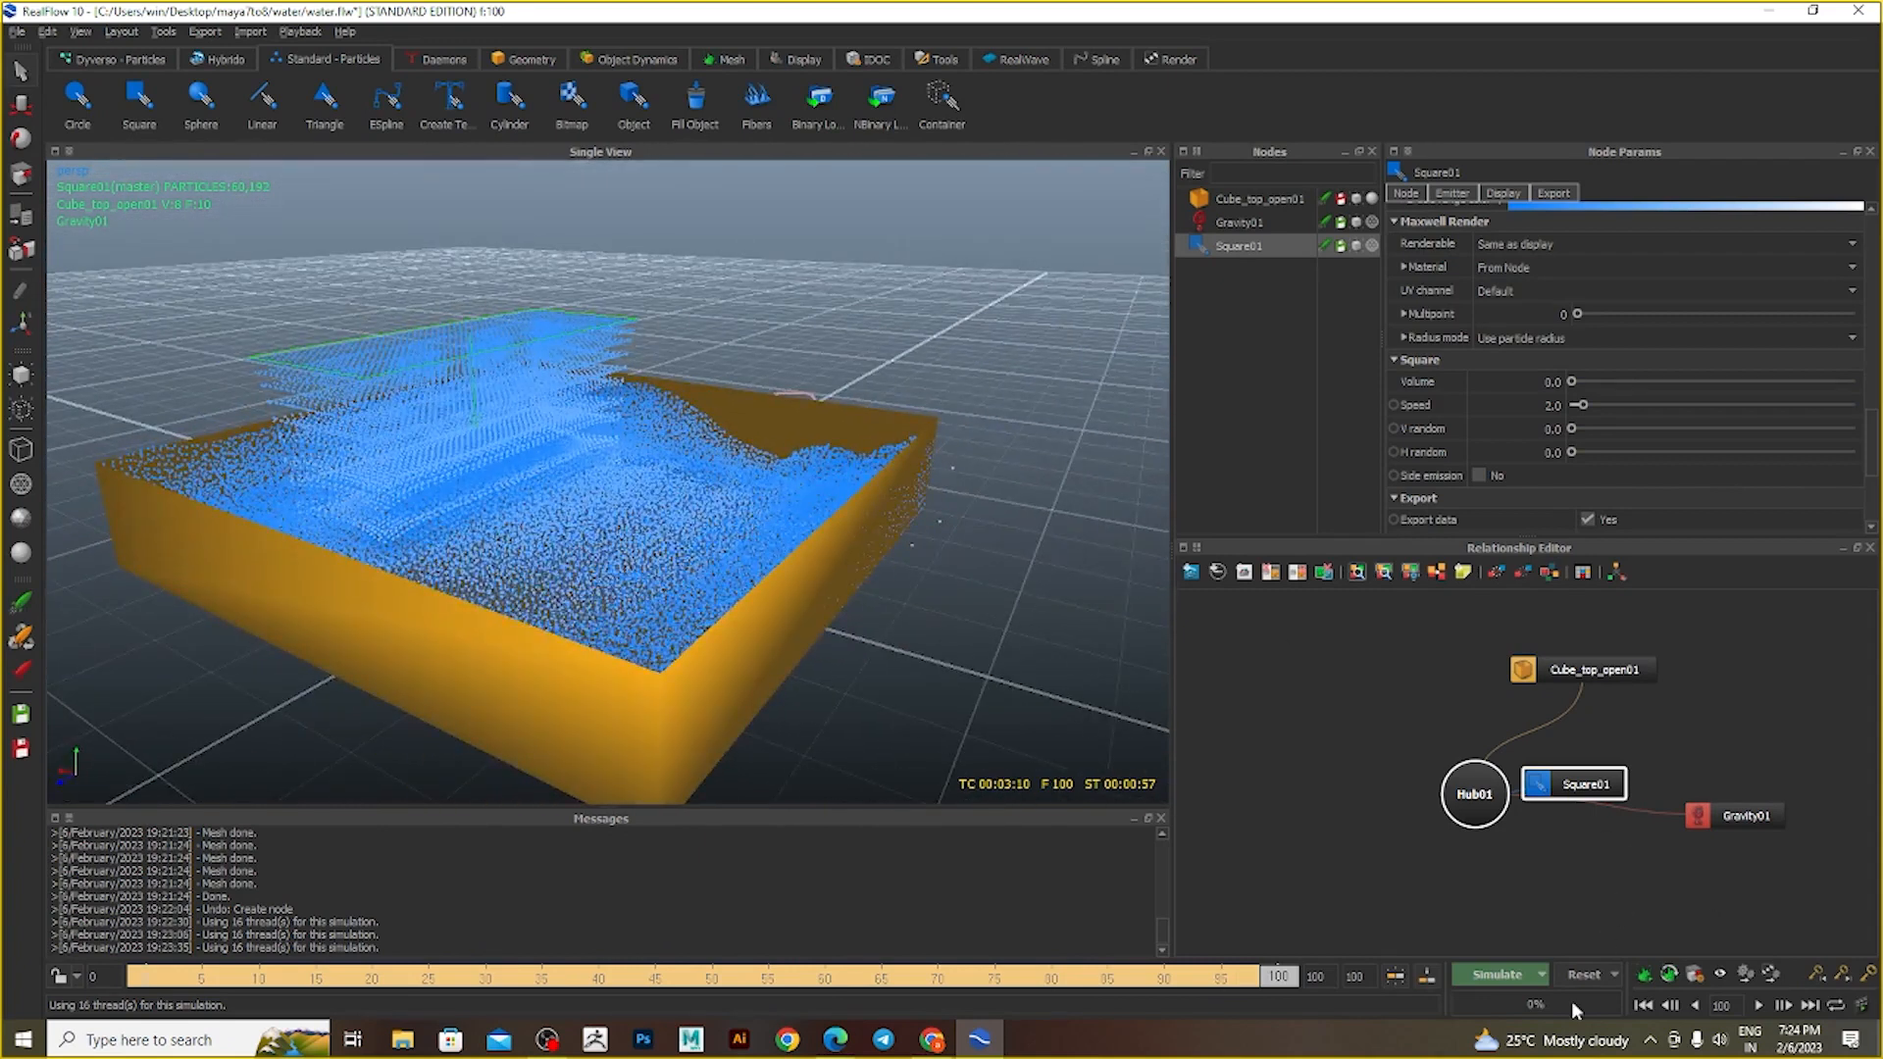
left_click(1586, 976)
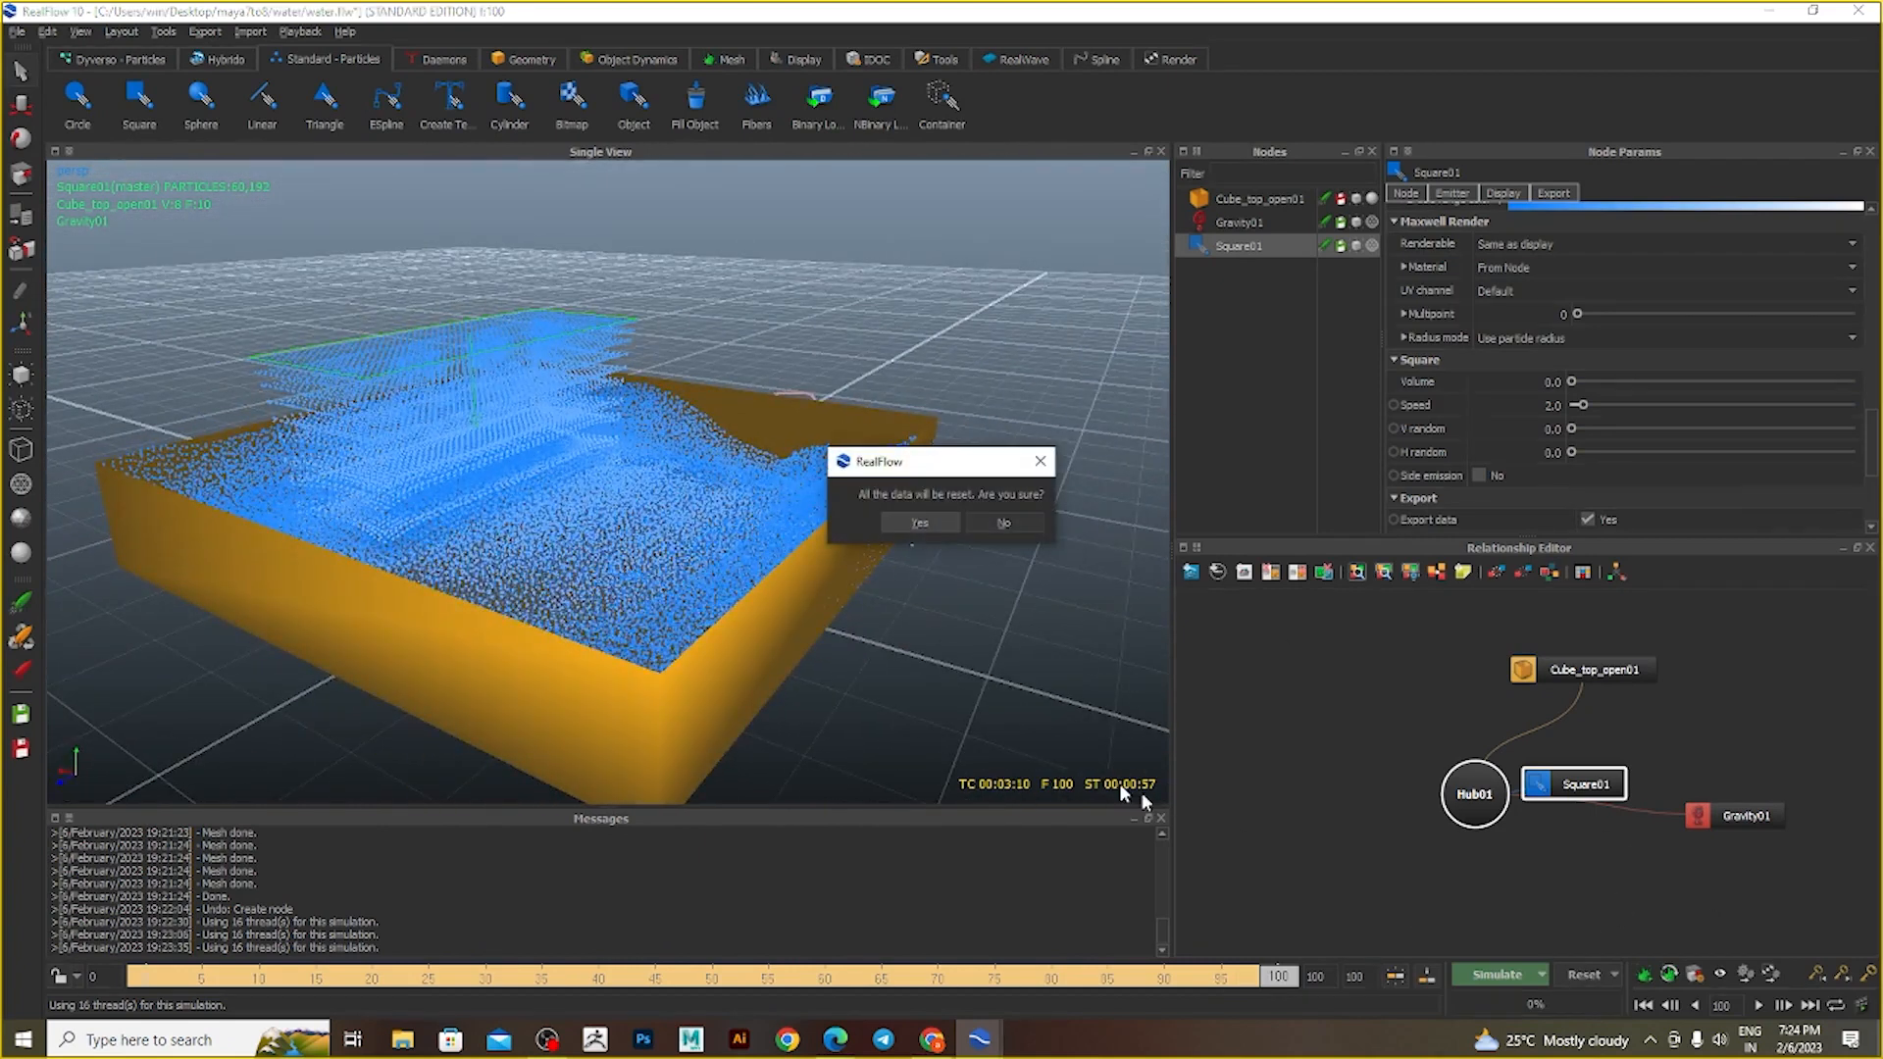
left_click(930, 525)
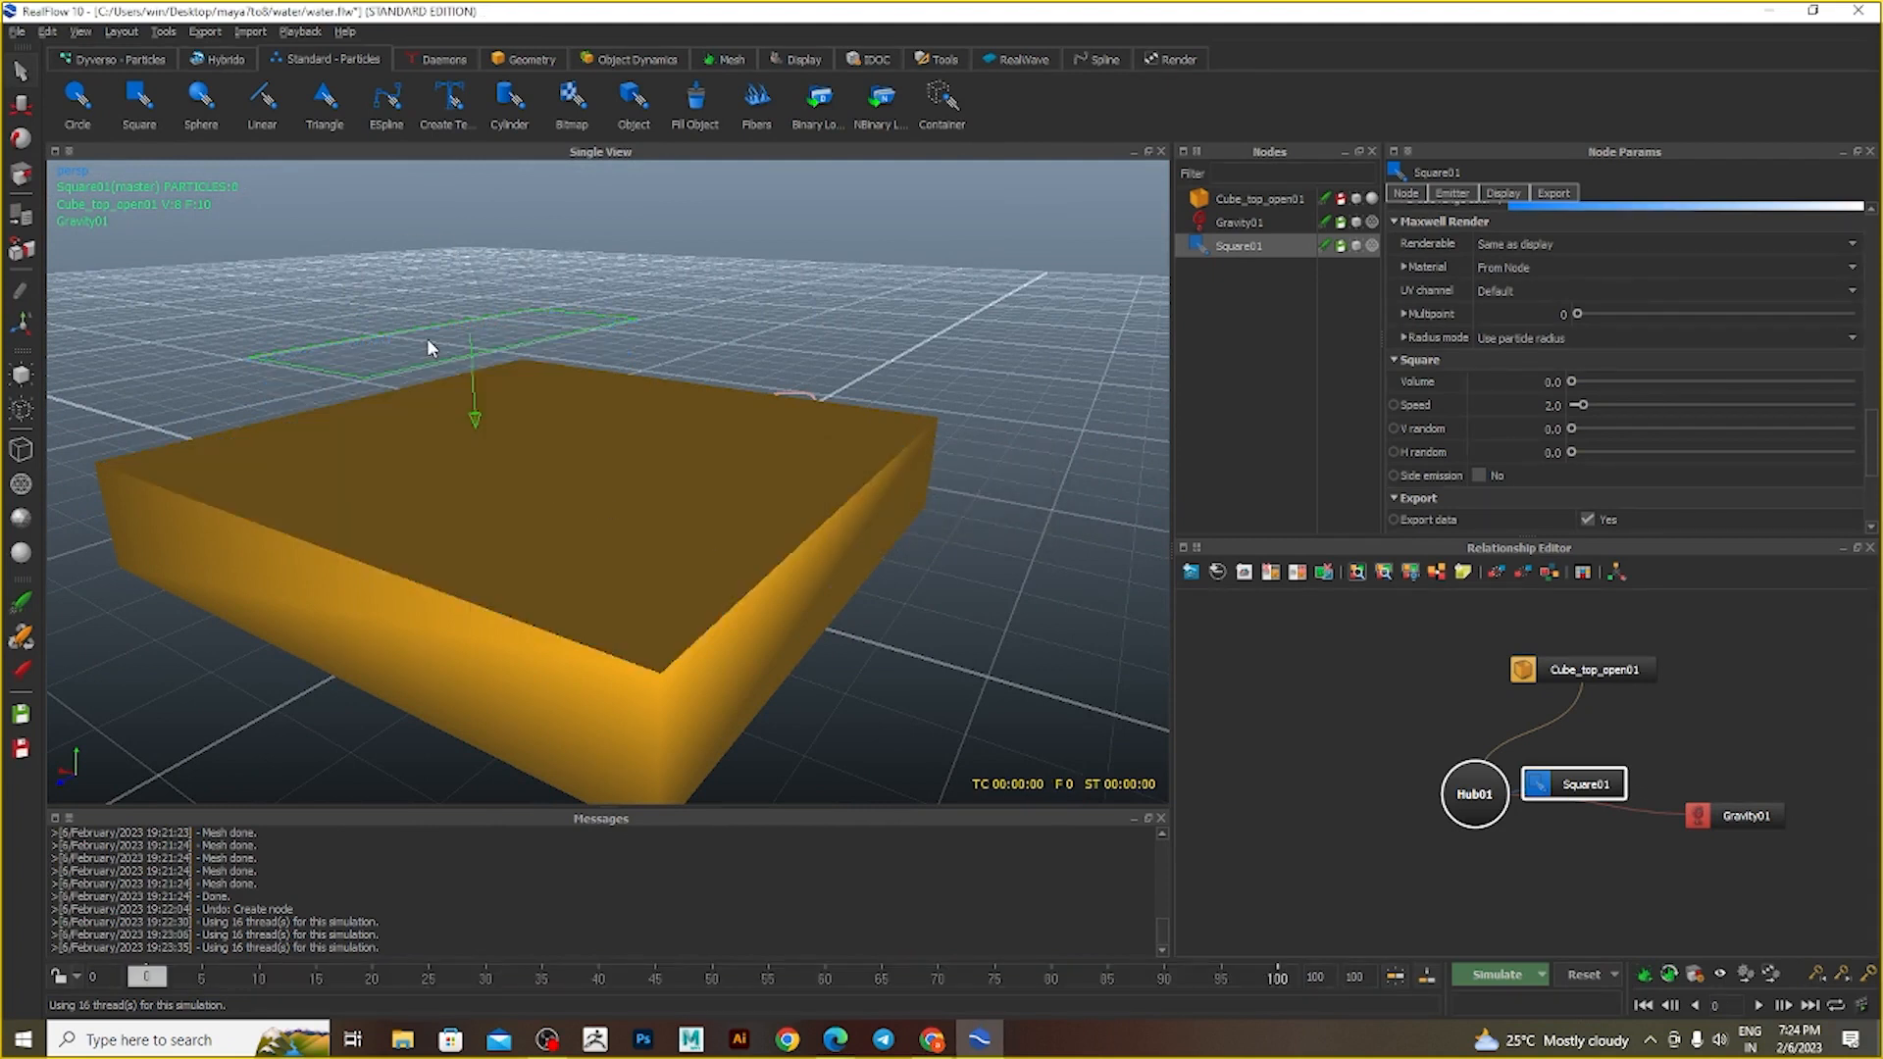
- Replace the square emitter with a standard sphere particle emitter and raise it vertically above the centre of the tray
key("Delete")
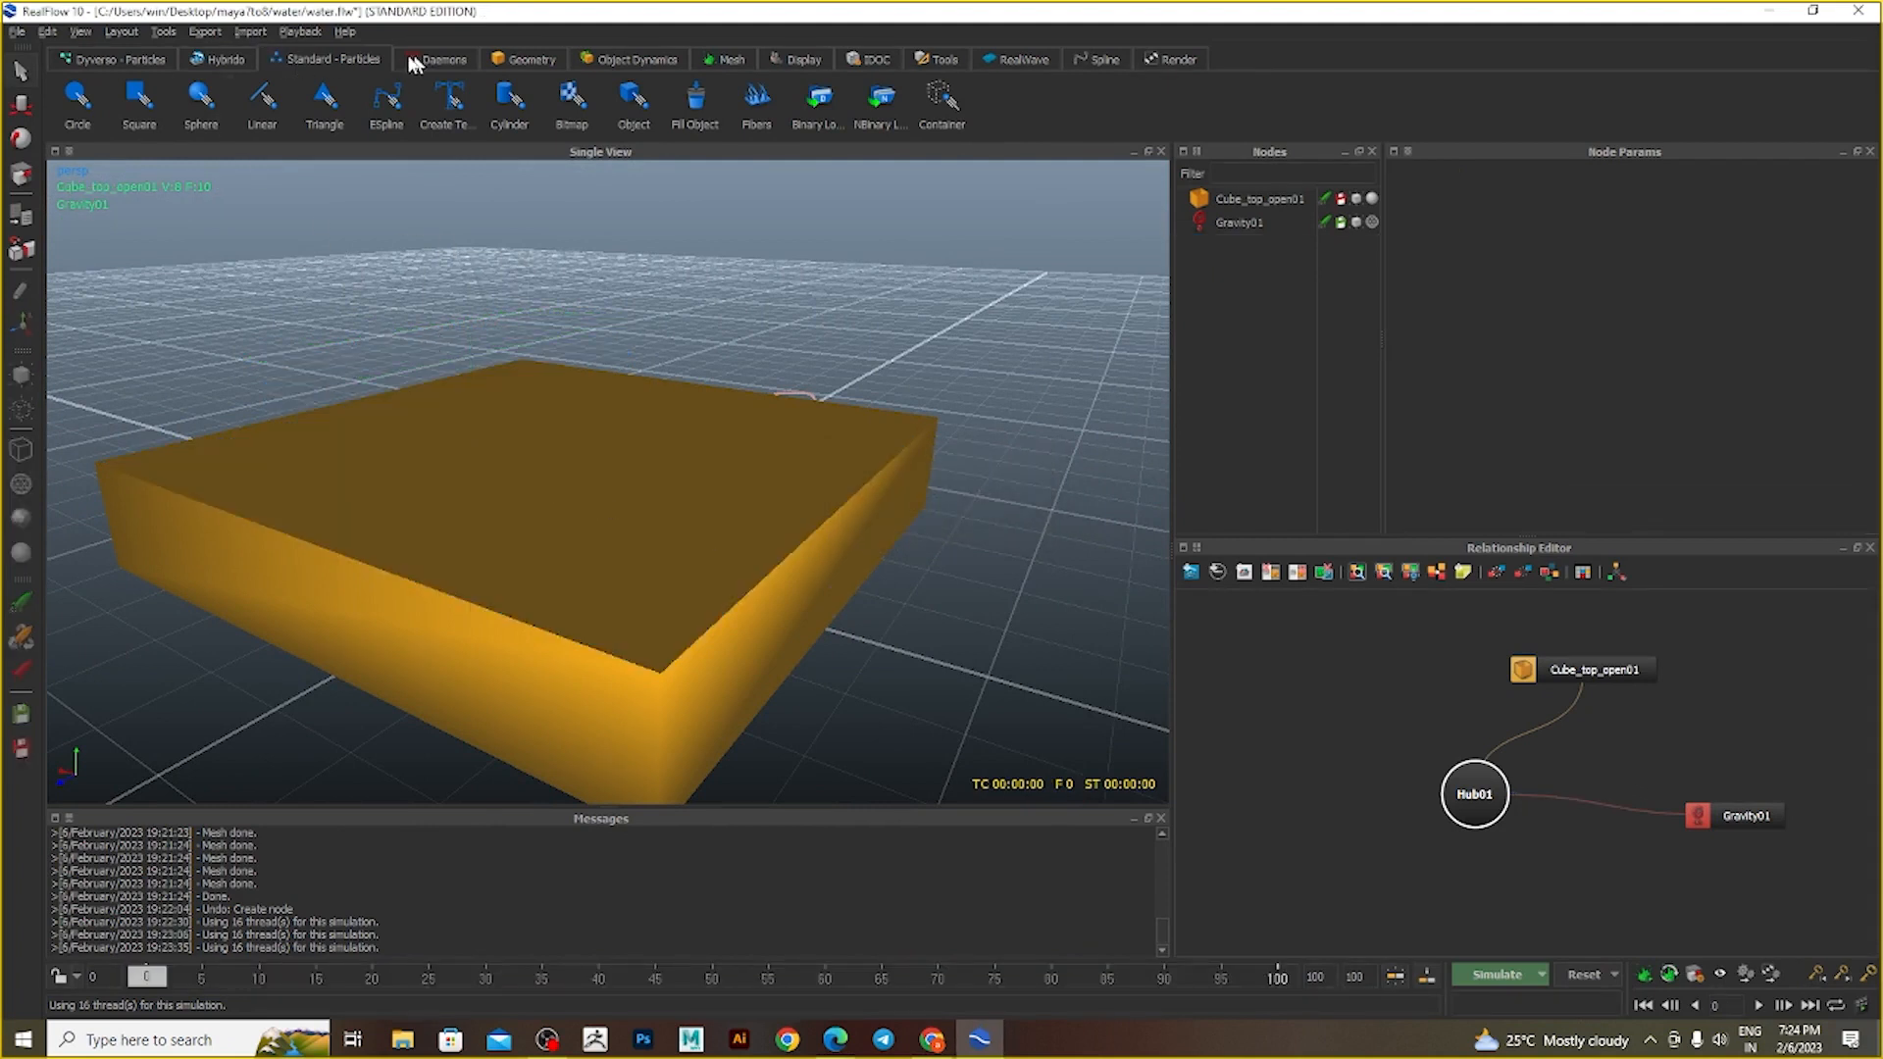
left_click(201, 103)
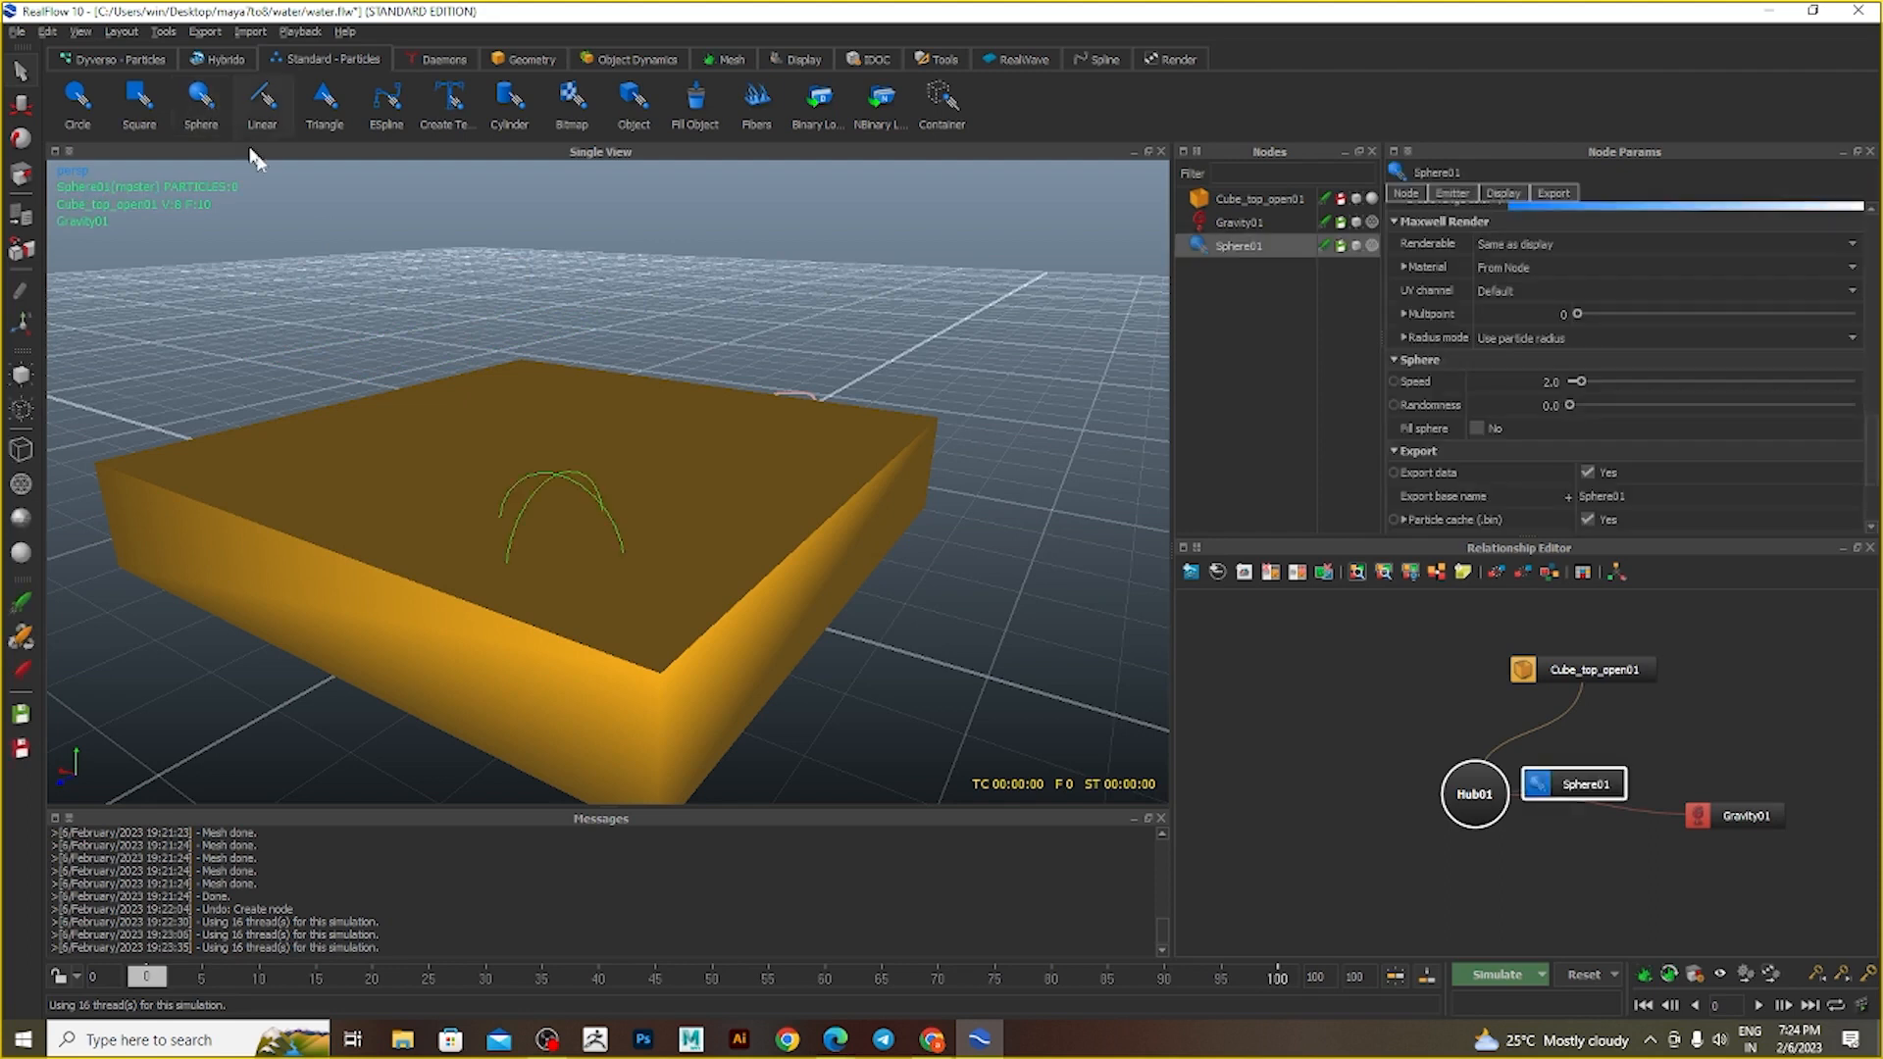
key("w")
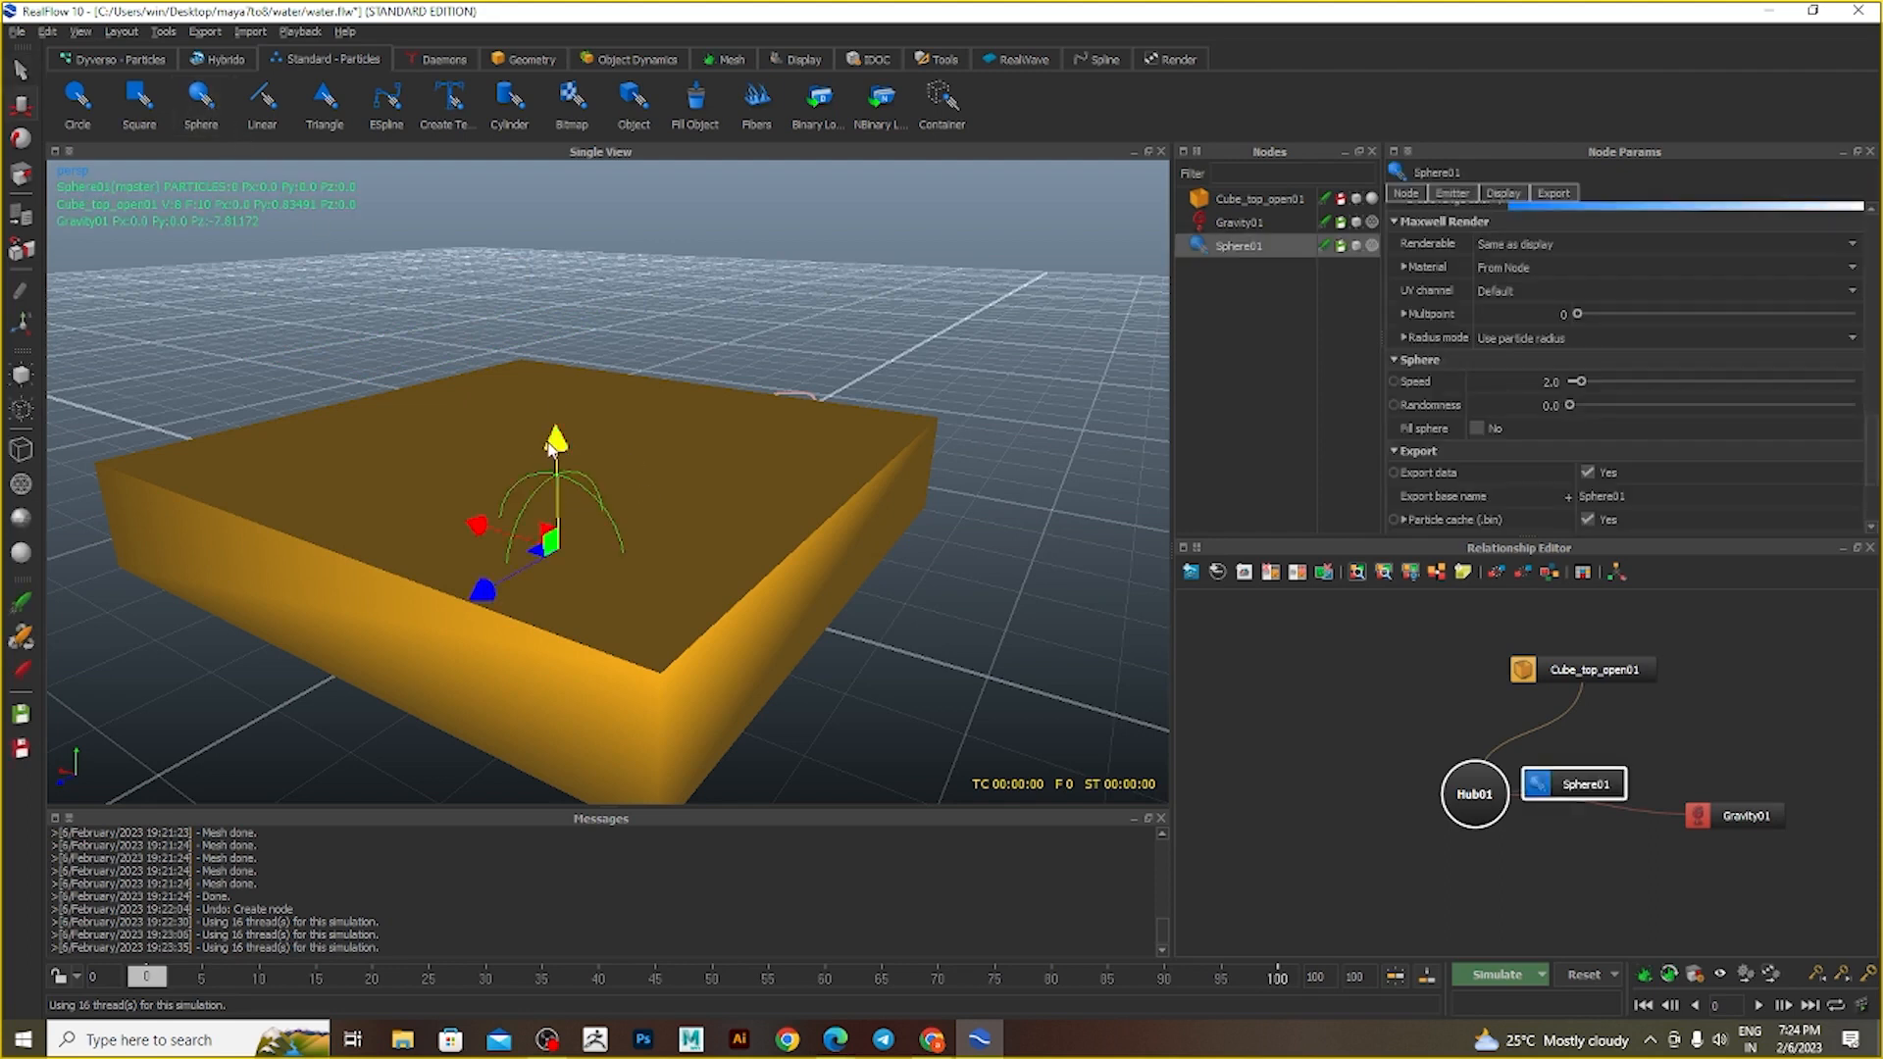
left_click_drag(551, 438, 552, 208)
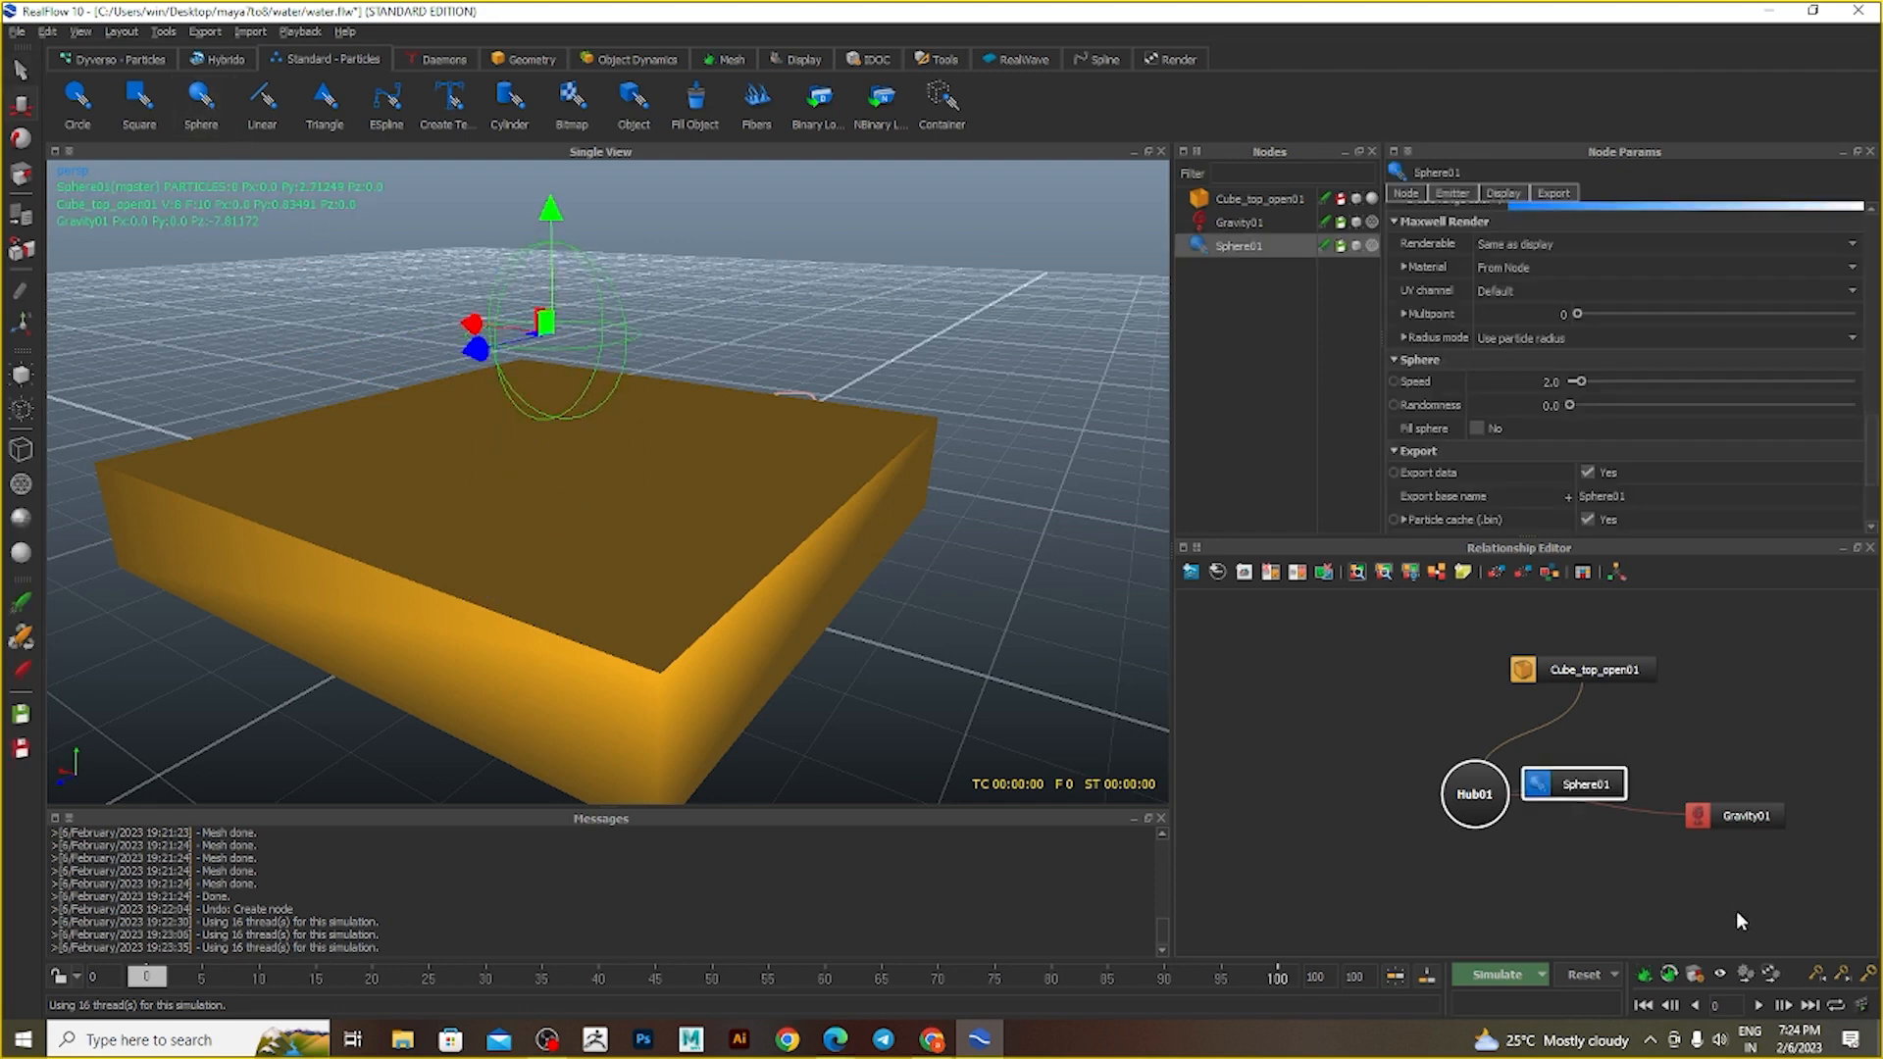
- Simulate the sphere emitter to frame 15 with gravity active and examine the particle shell around the tray
left_click(1512, 977)
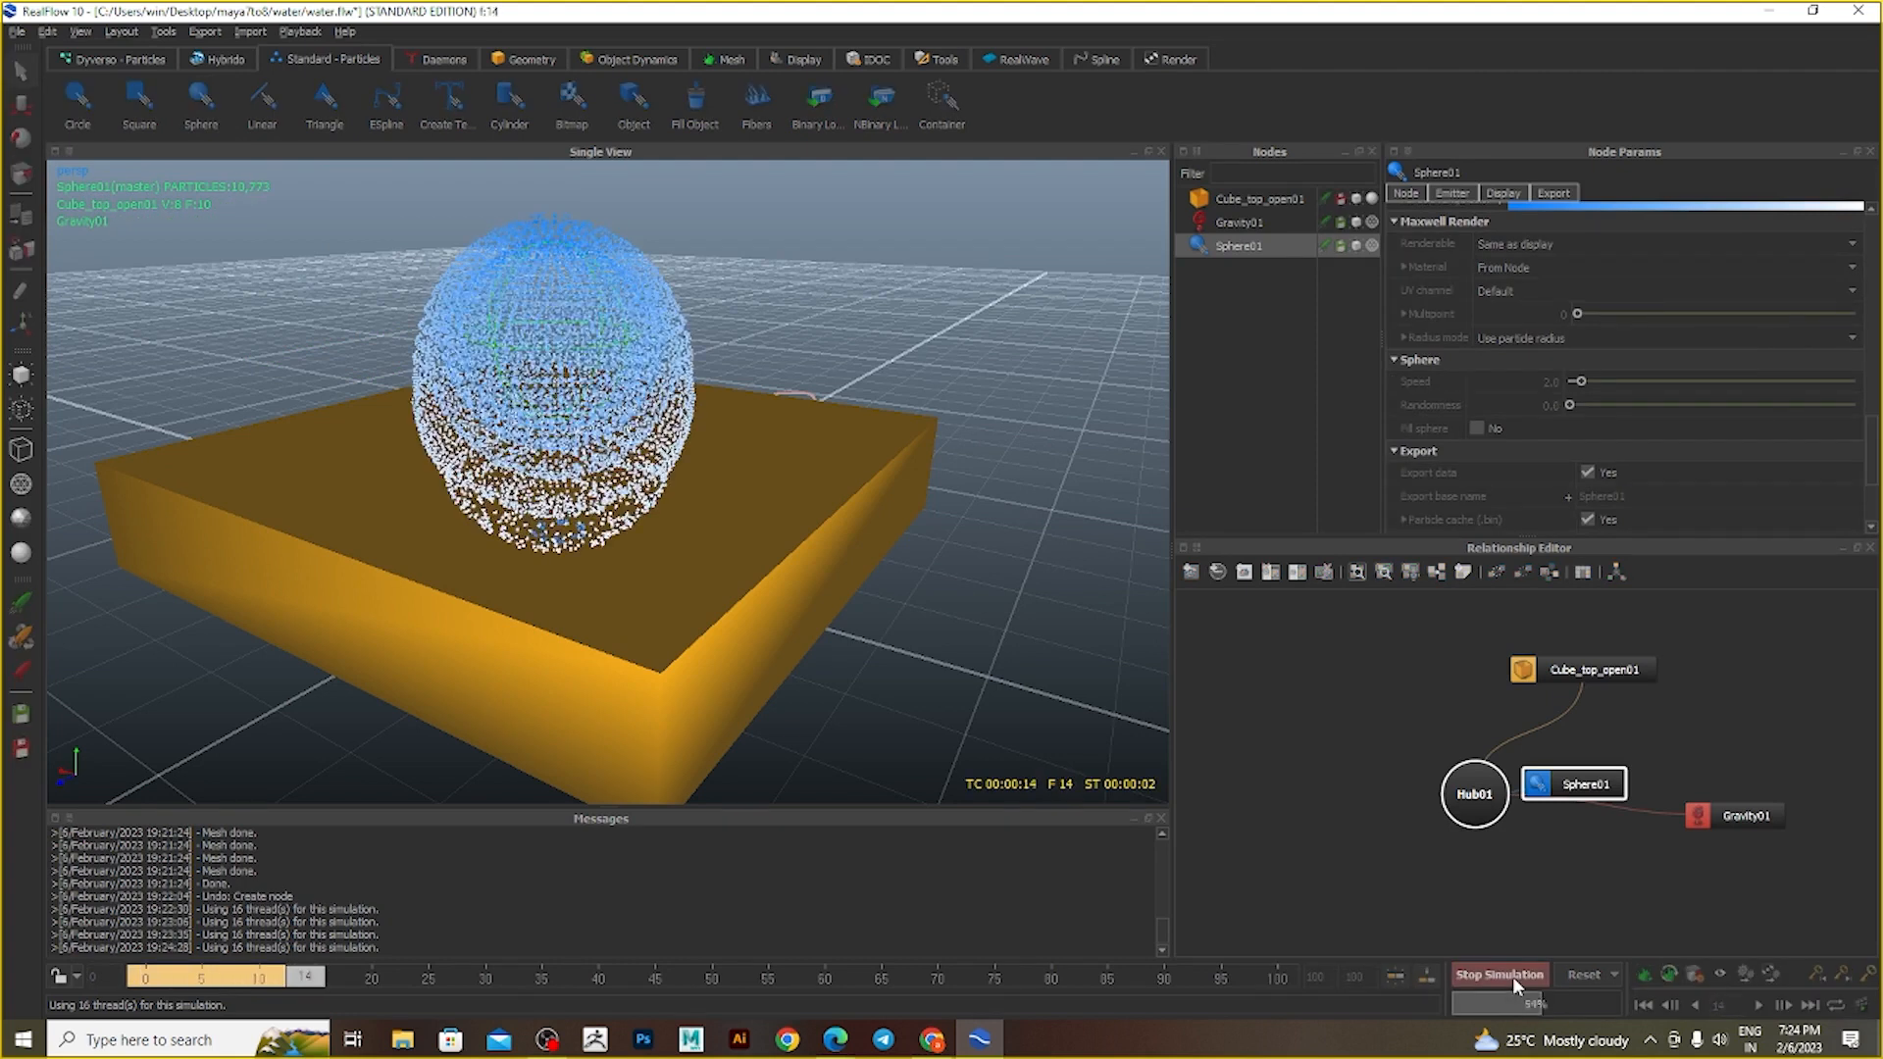
left_click(1513, 977)
left_click_drag(863, 643, 655, 608, "alt")
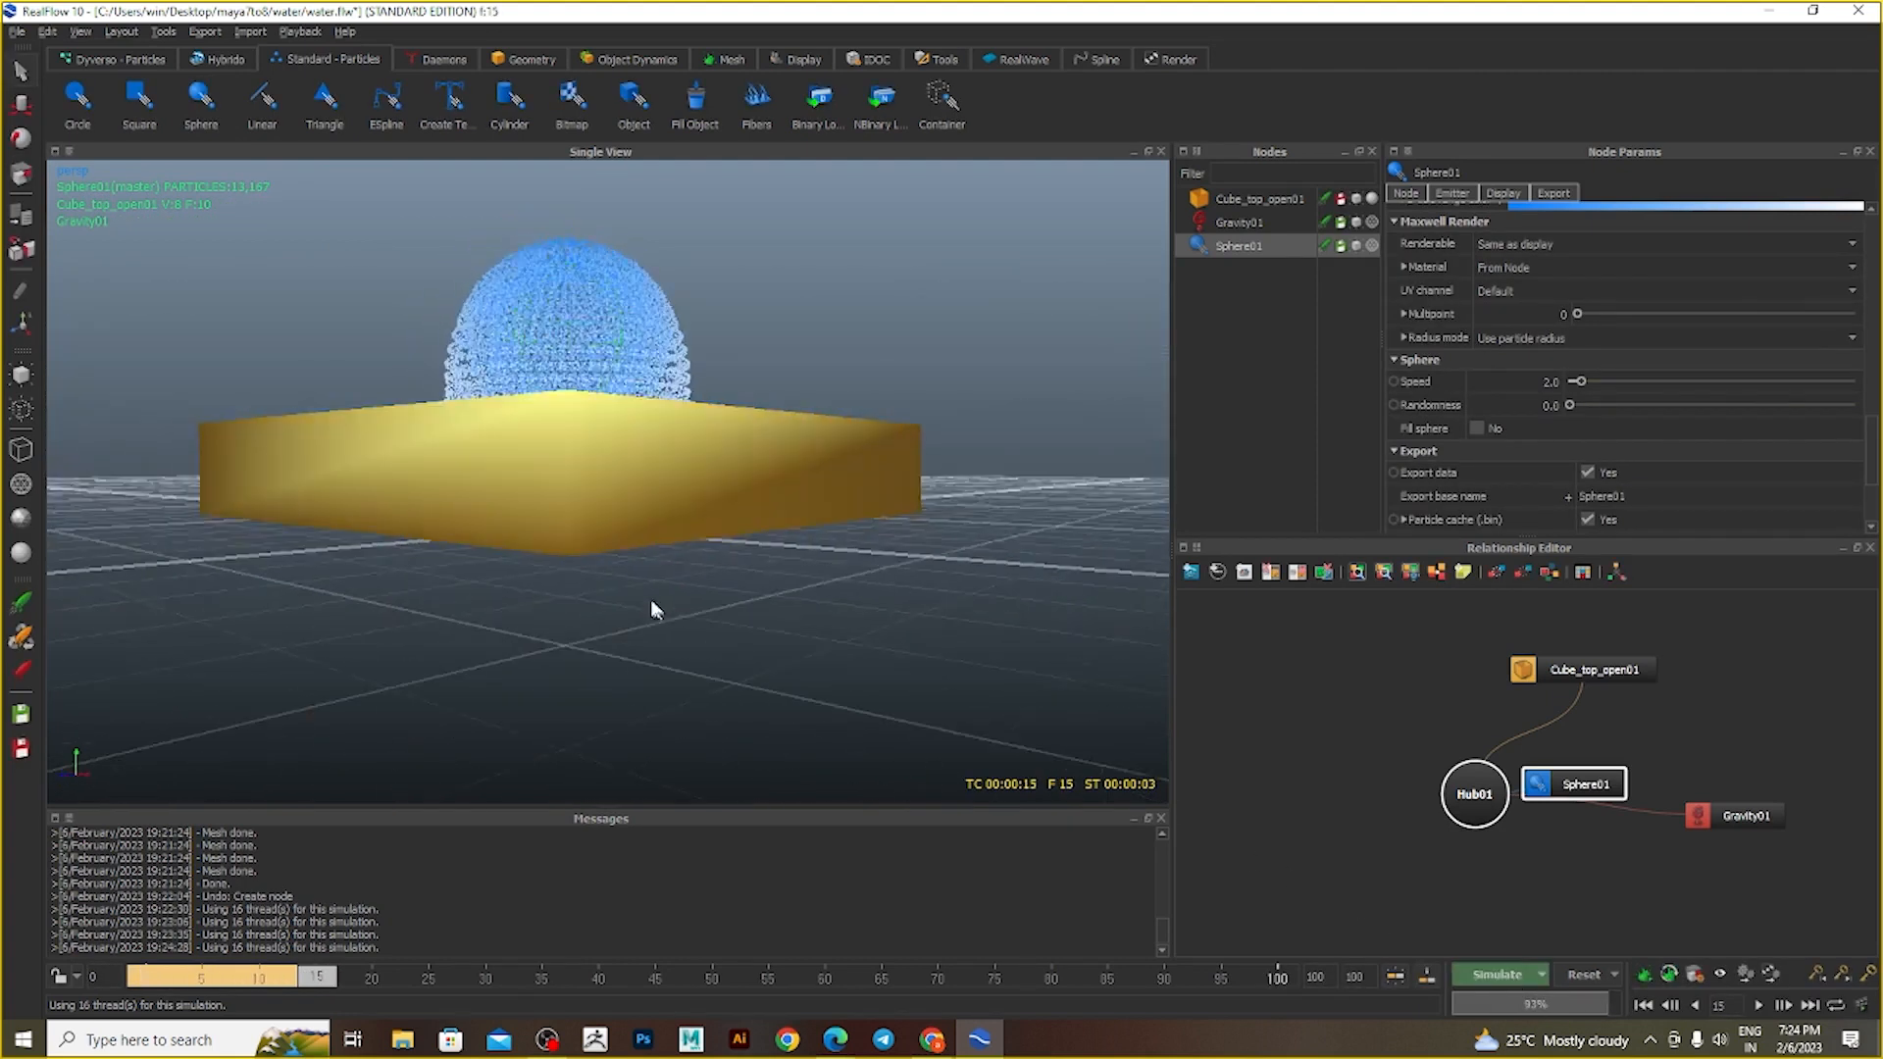
left_click_drag(579, 496, 1206, 586, "alt")
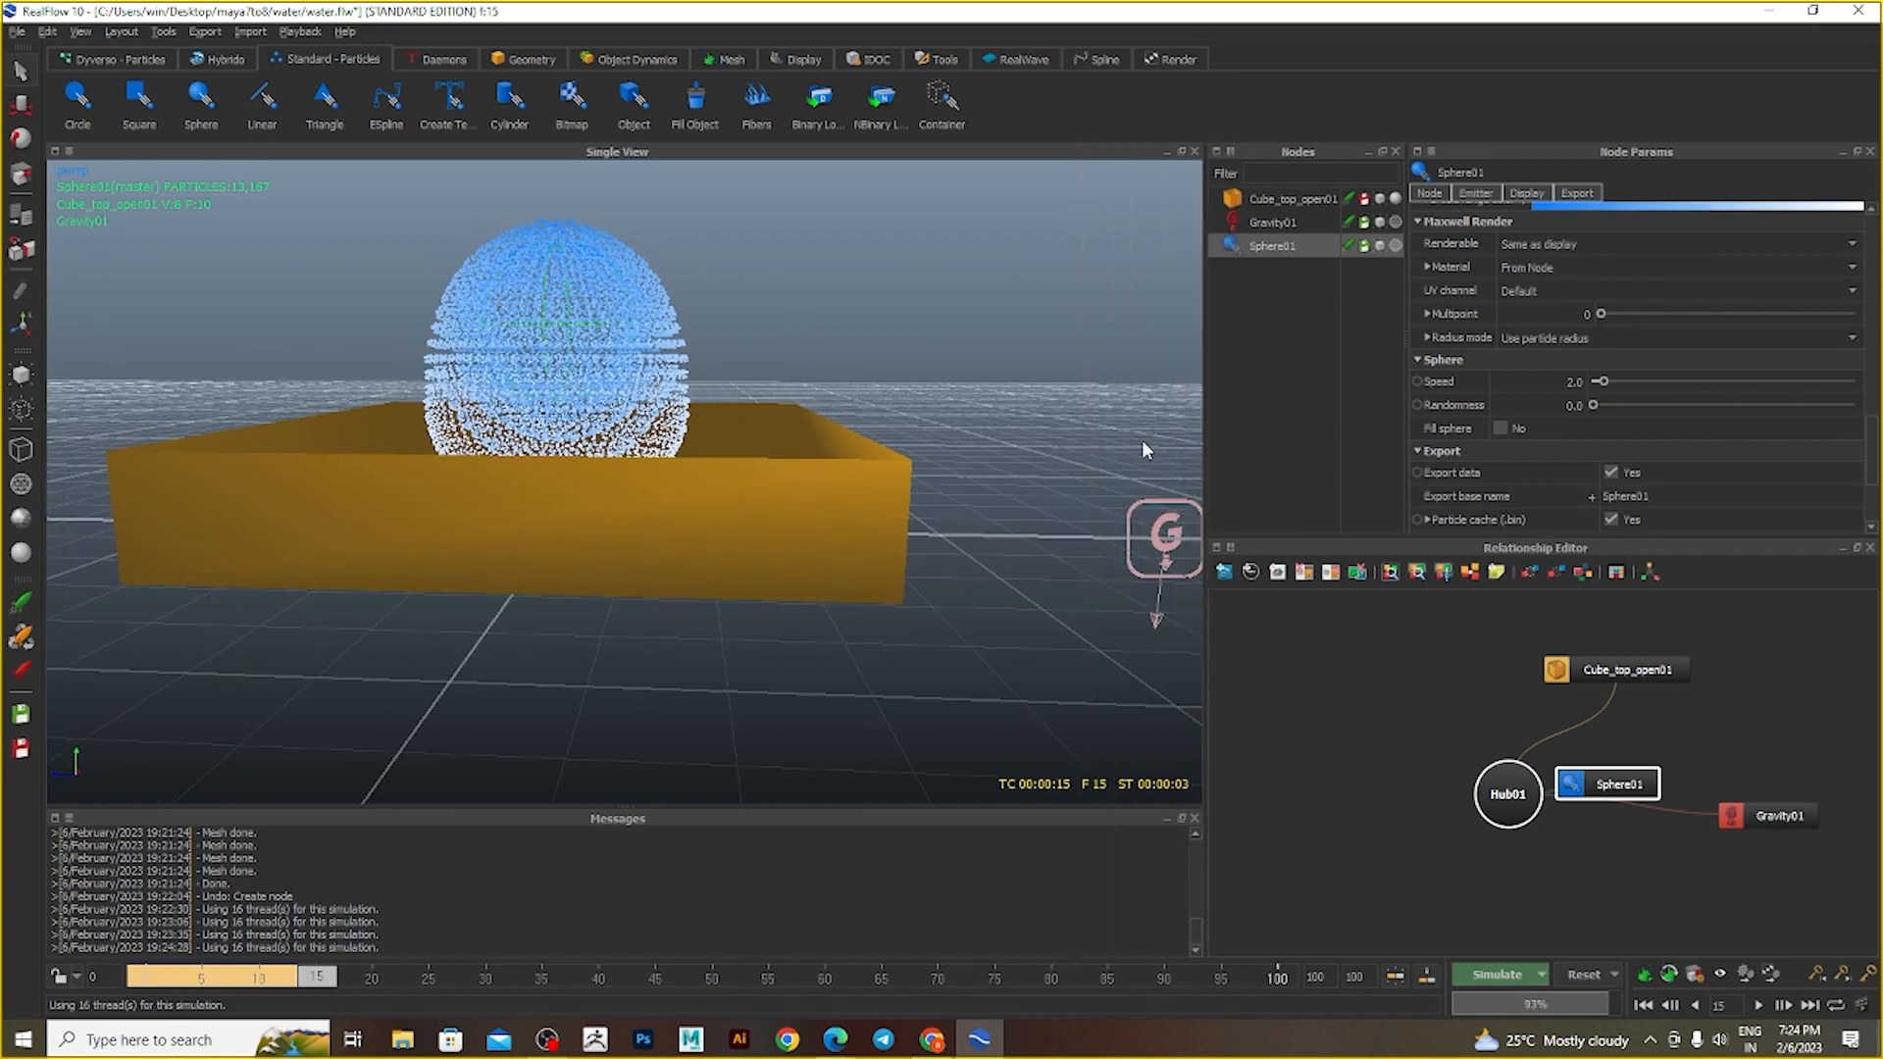
- Delete the gravity daemon beside the tray and reset all simulation data
left_click(1134, 579)
key("Delete")
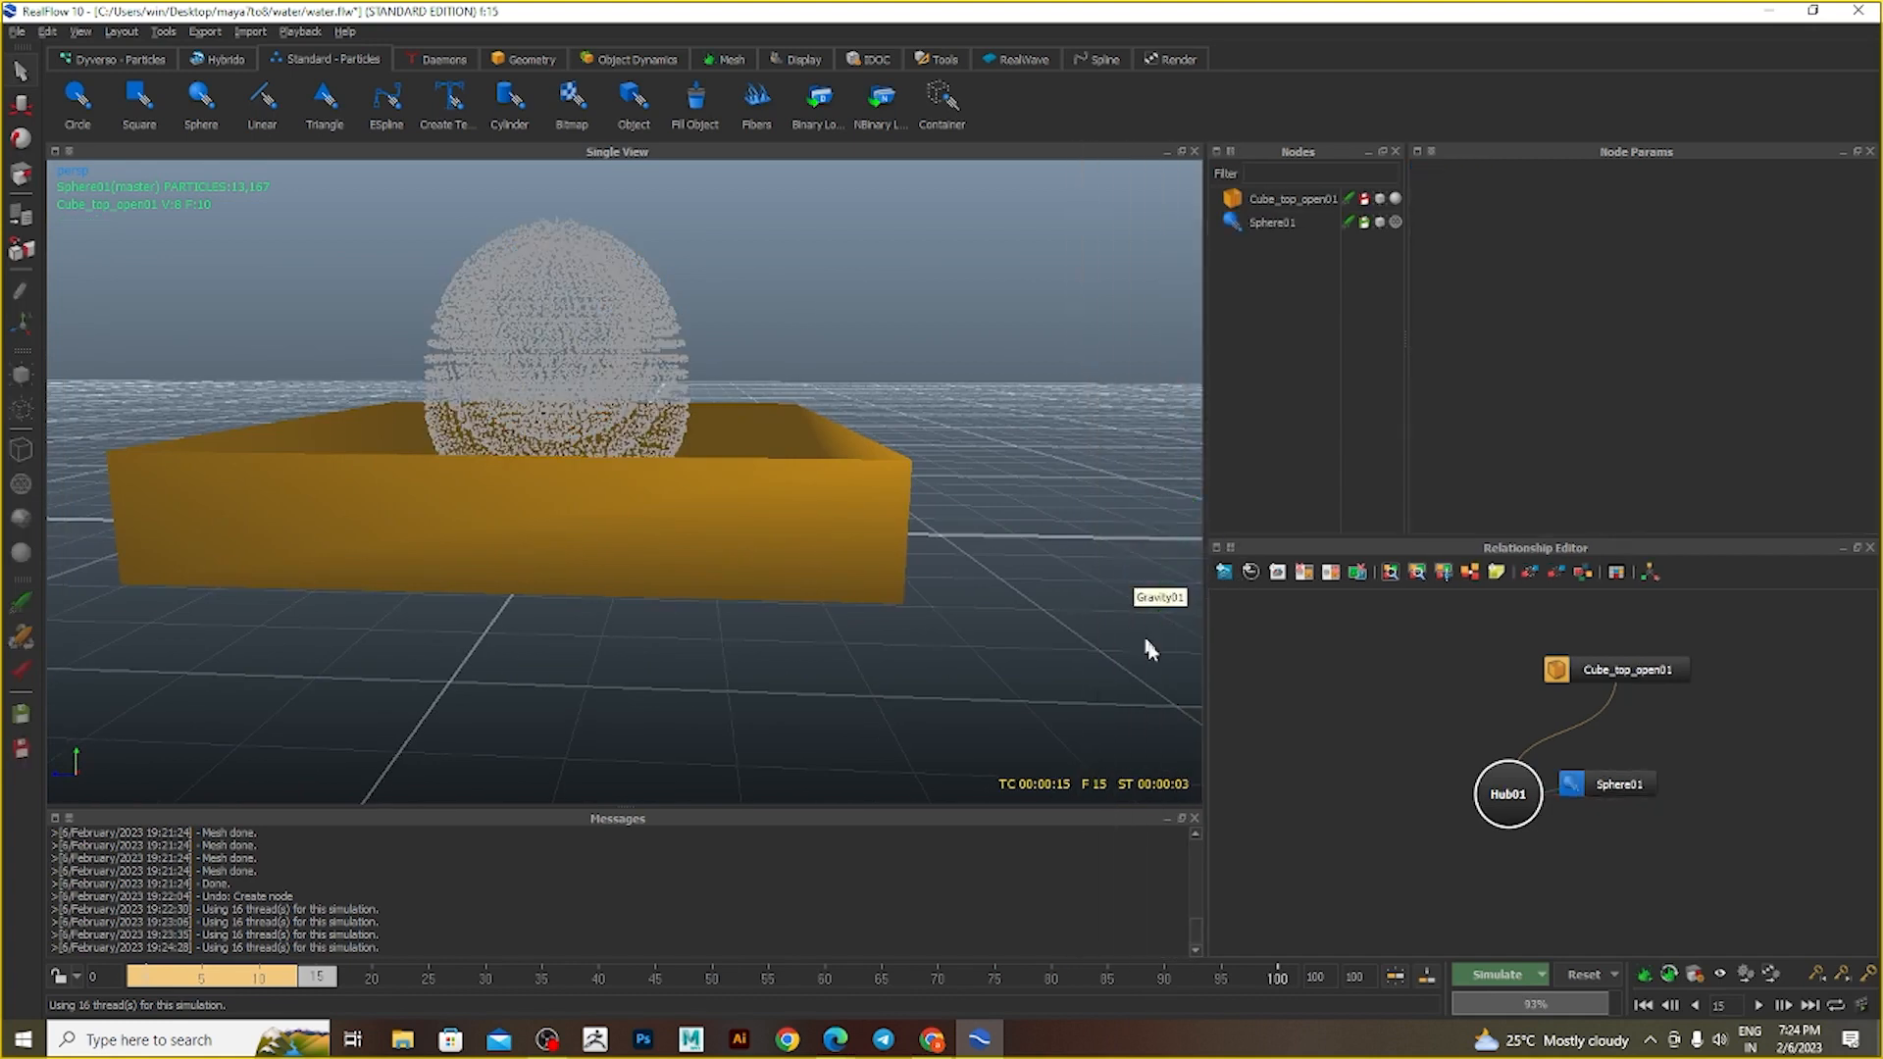
left_click(1580, 980)
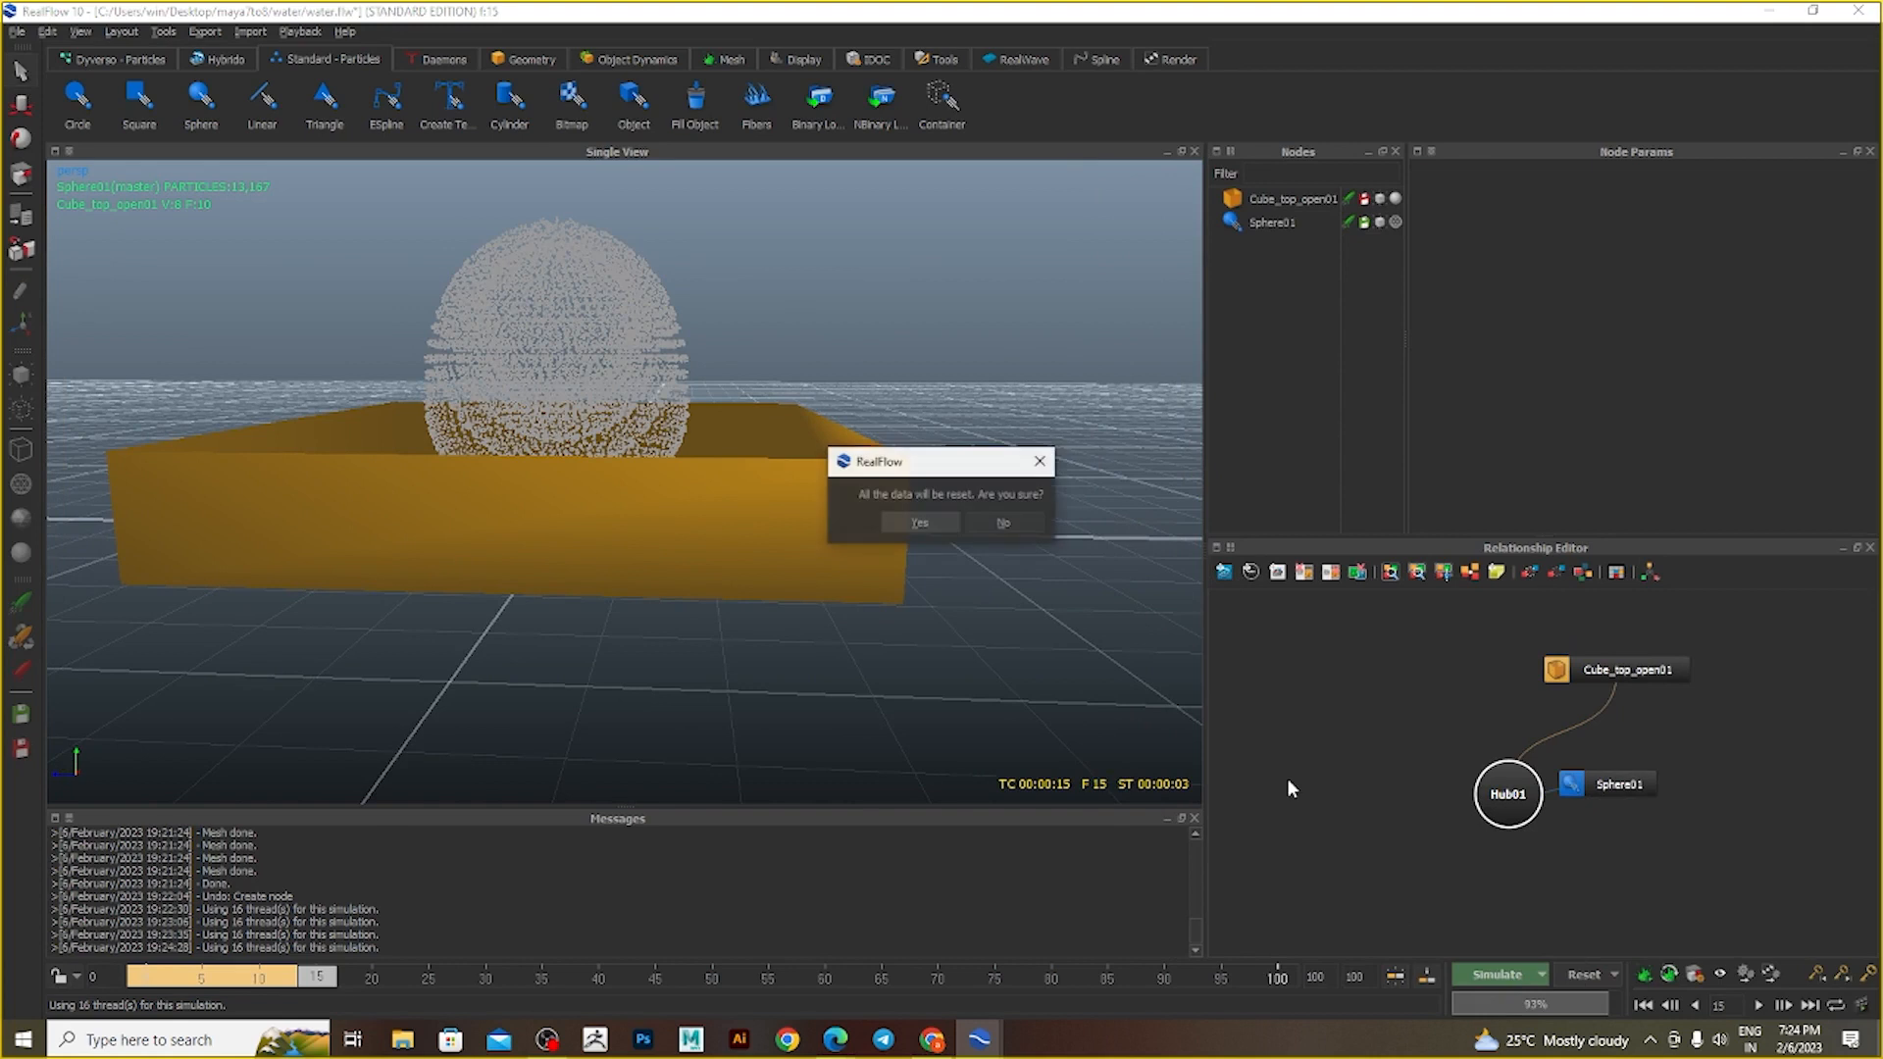
left_click(917, 523)
- Simulate the sphere emitter without gravity to frame 44, examine the expanding particles from above, and reset all data
left_click(1521, 981)
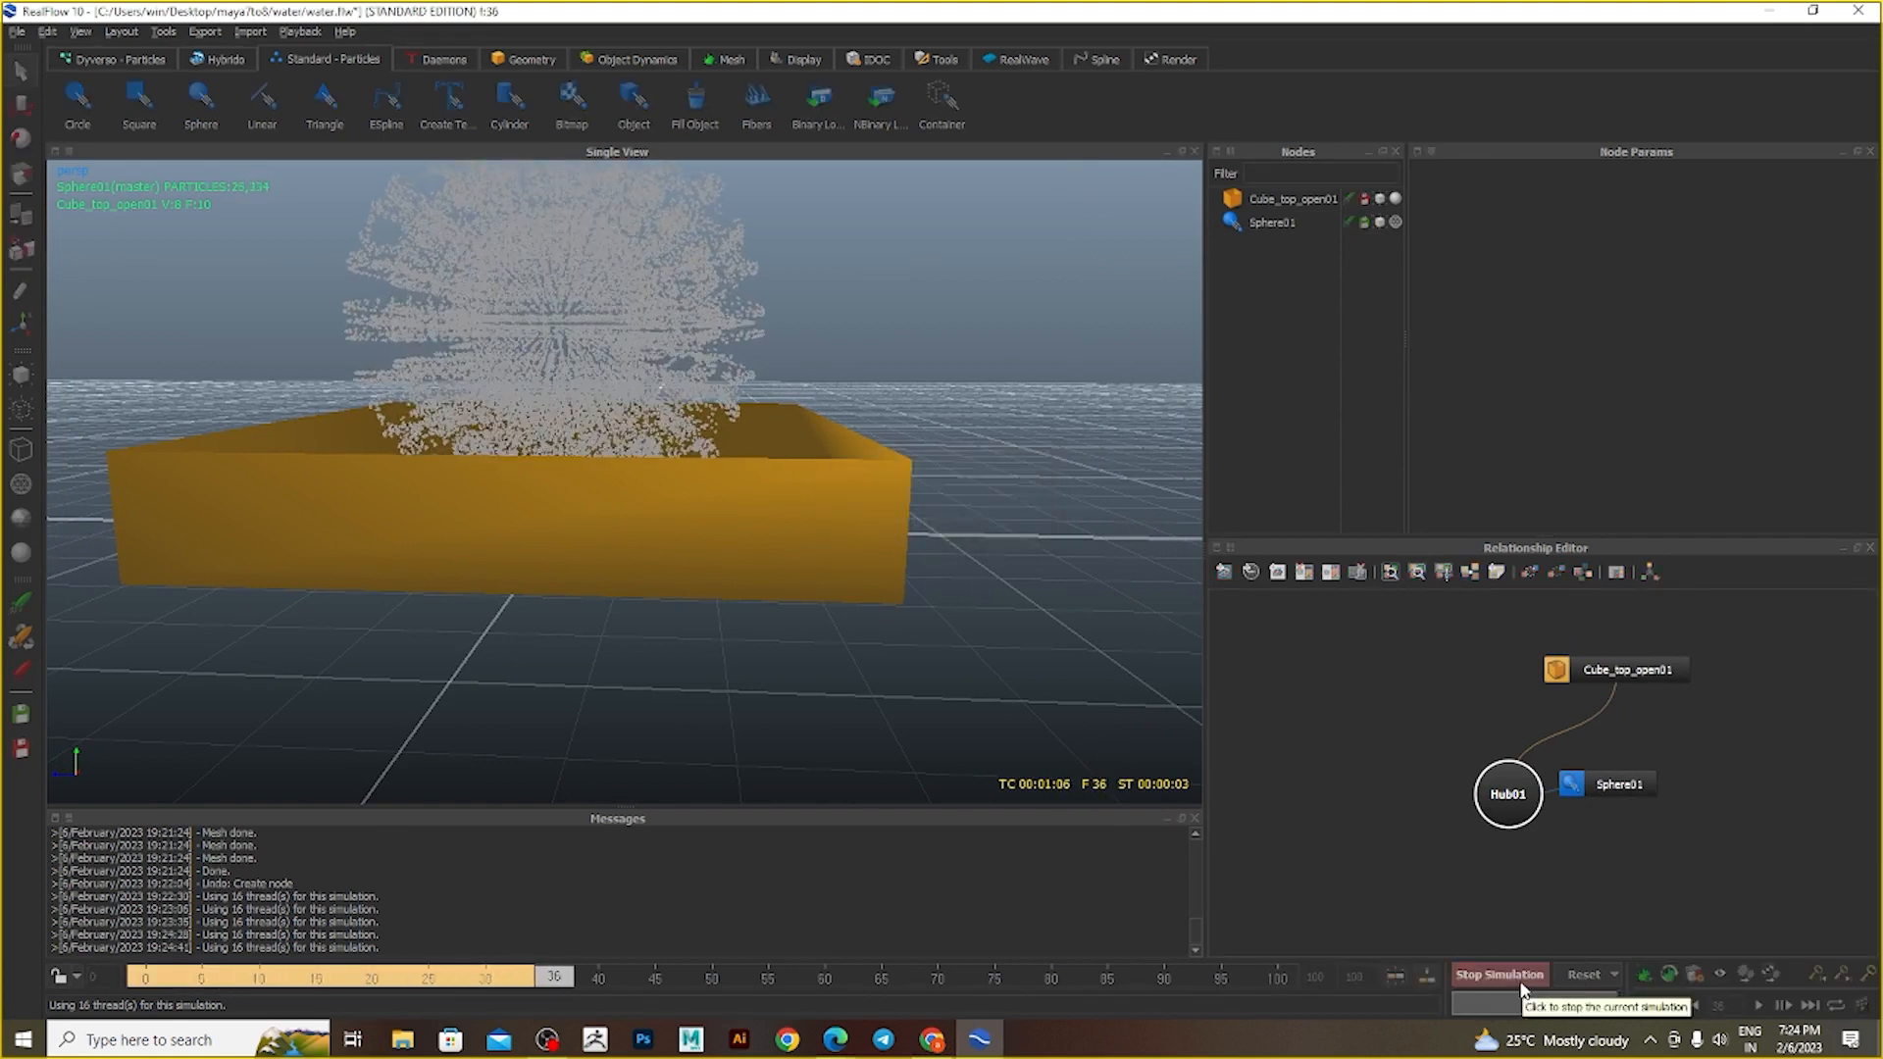
left_click(1523, 976)
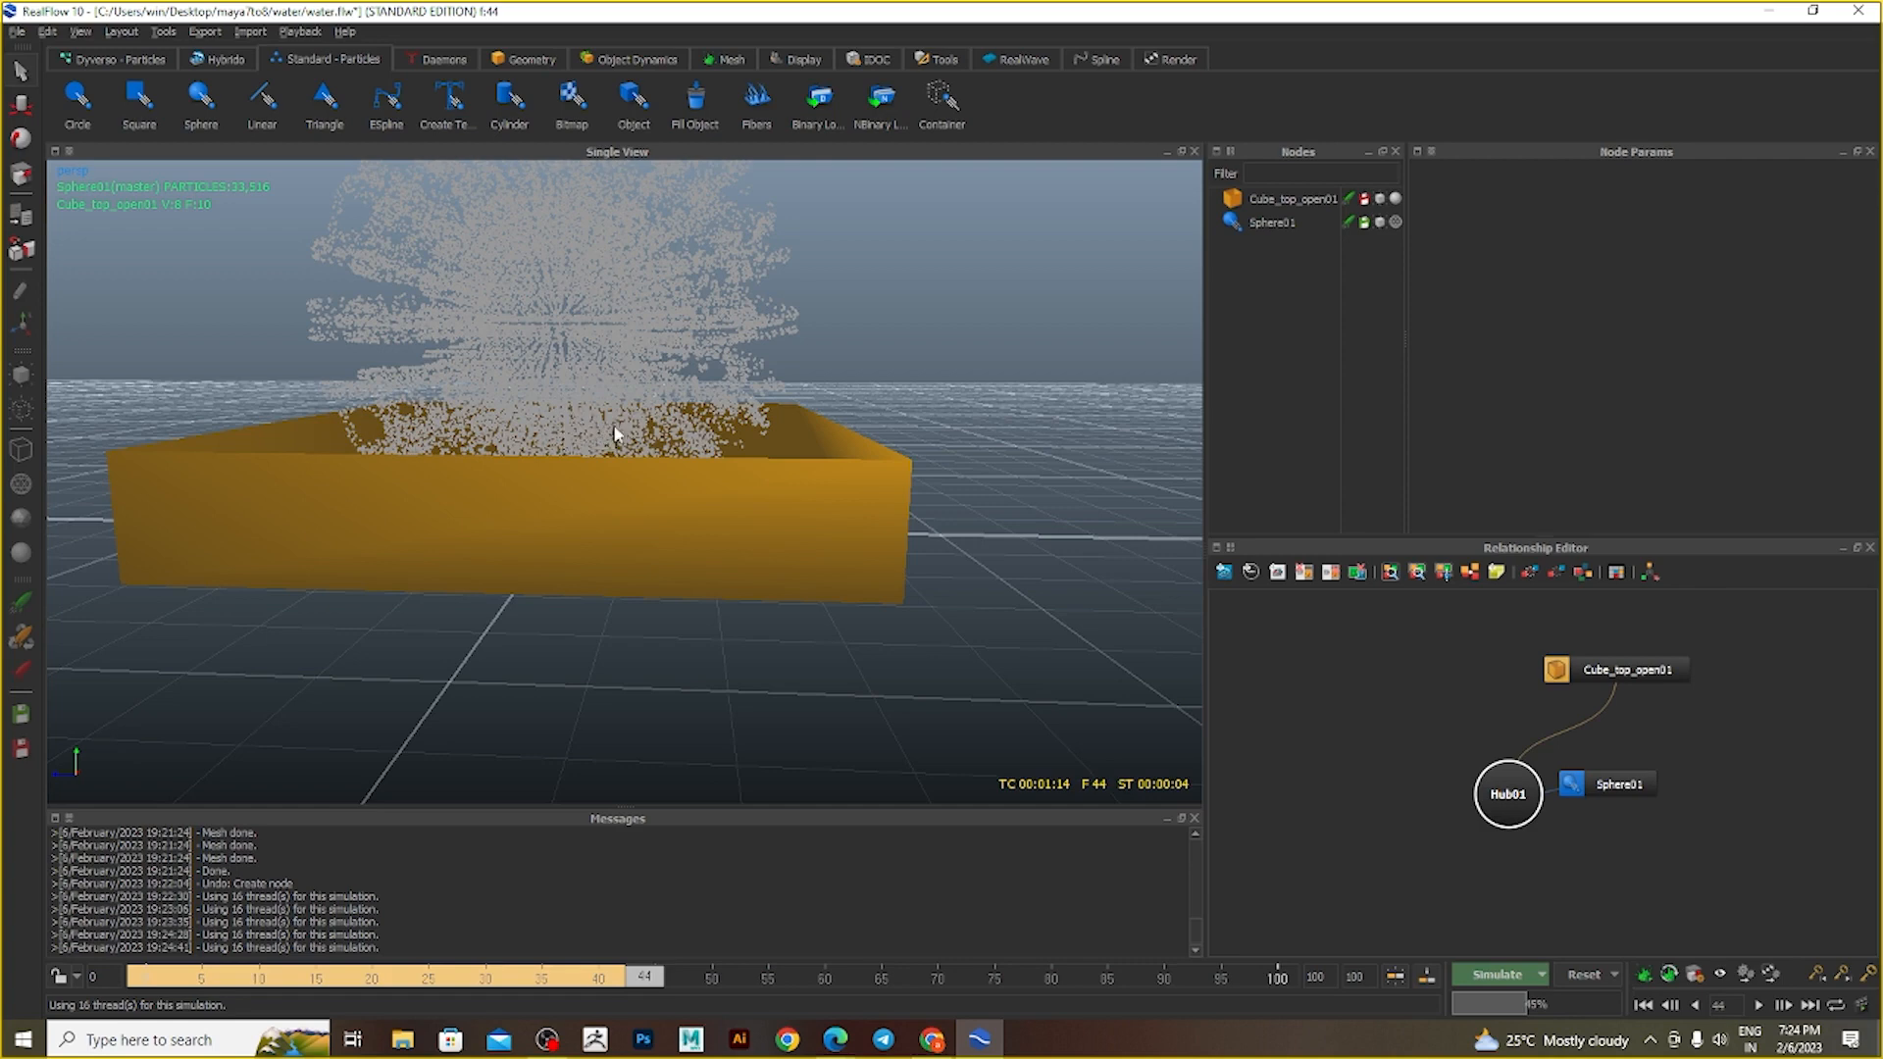
left_click_drag(648, 413, 617, 476, "alt")
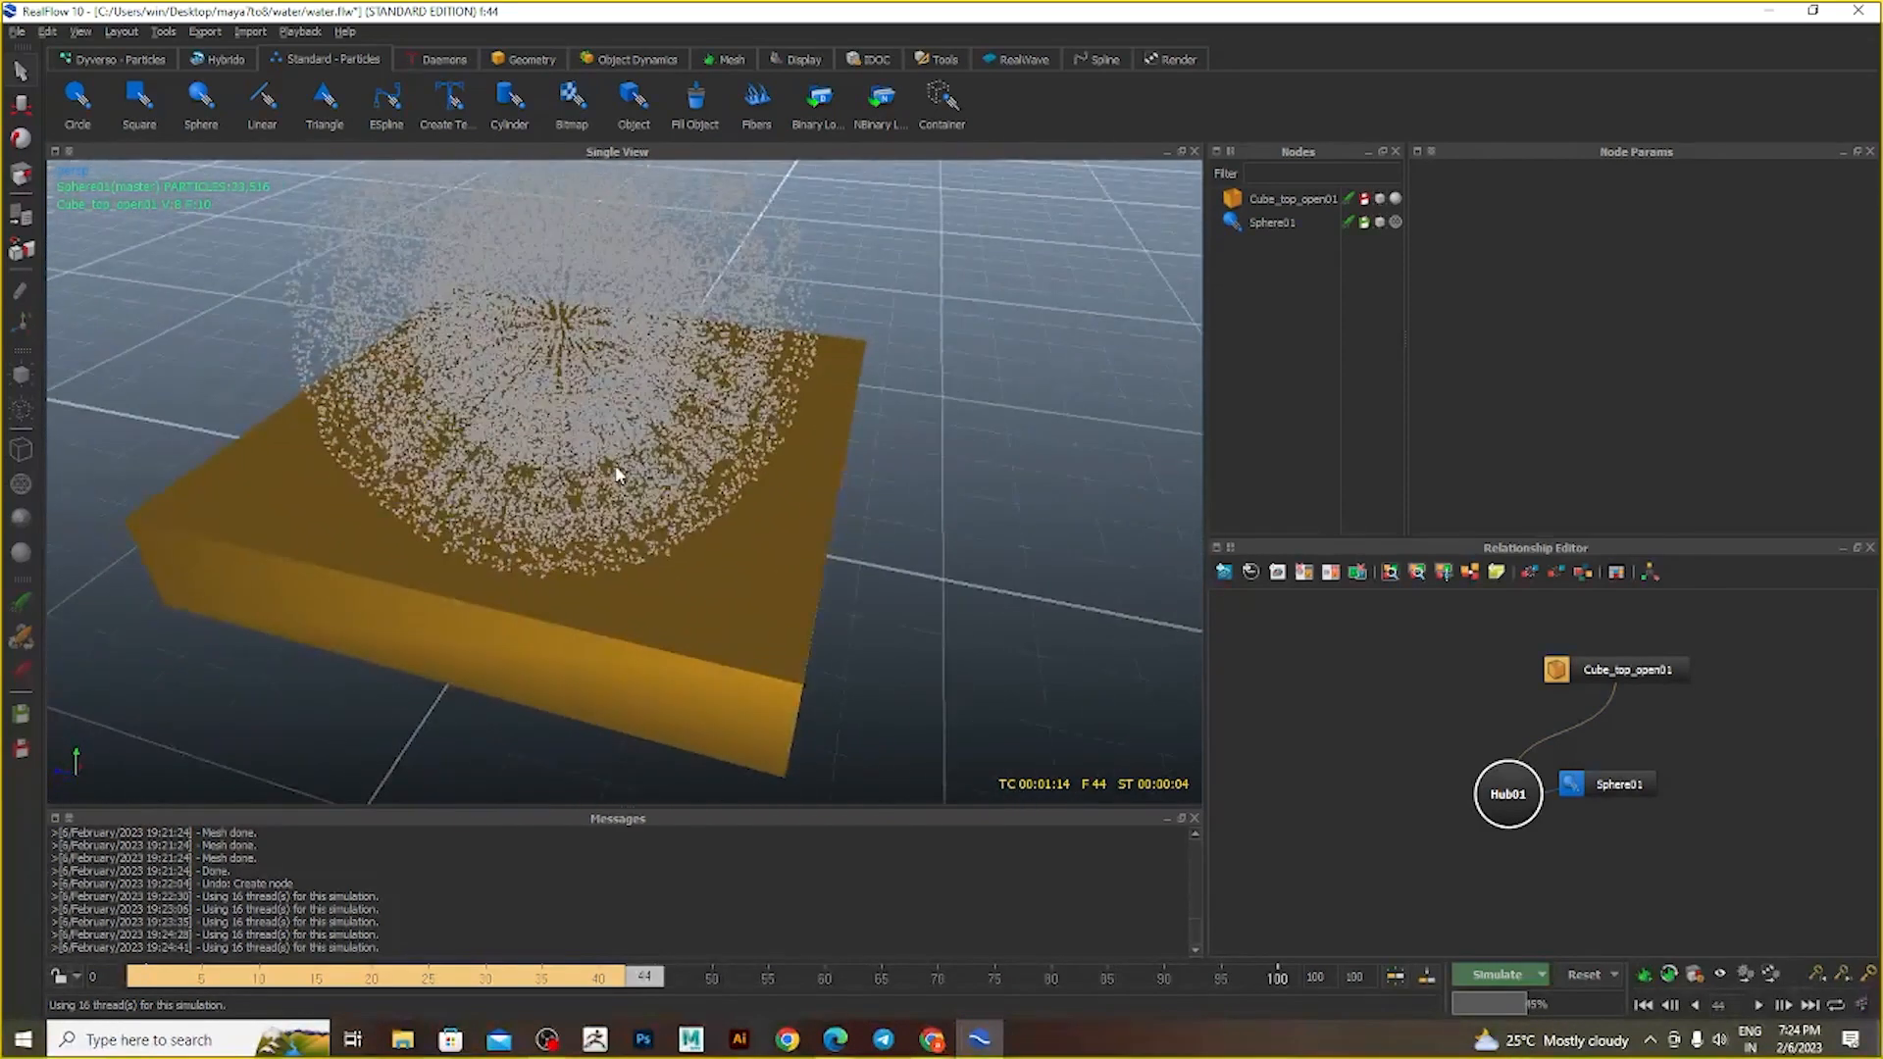
left_click(1580, 976)
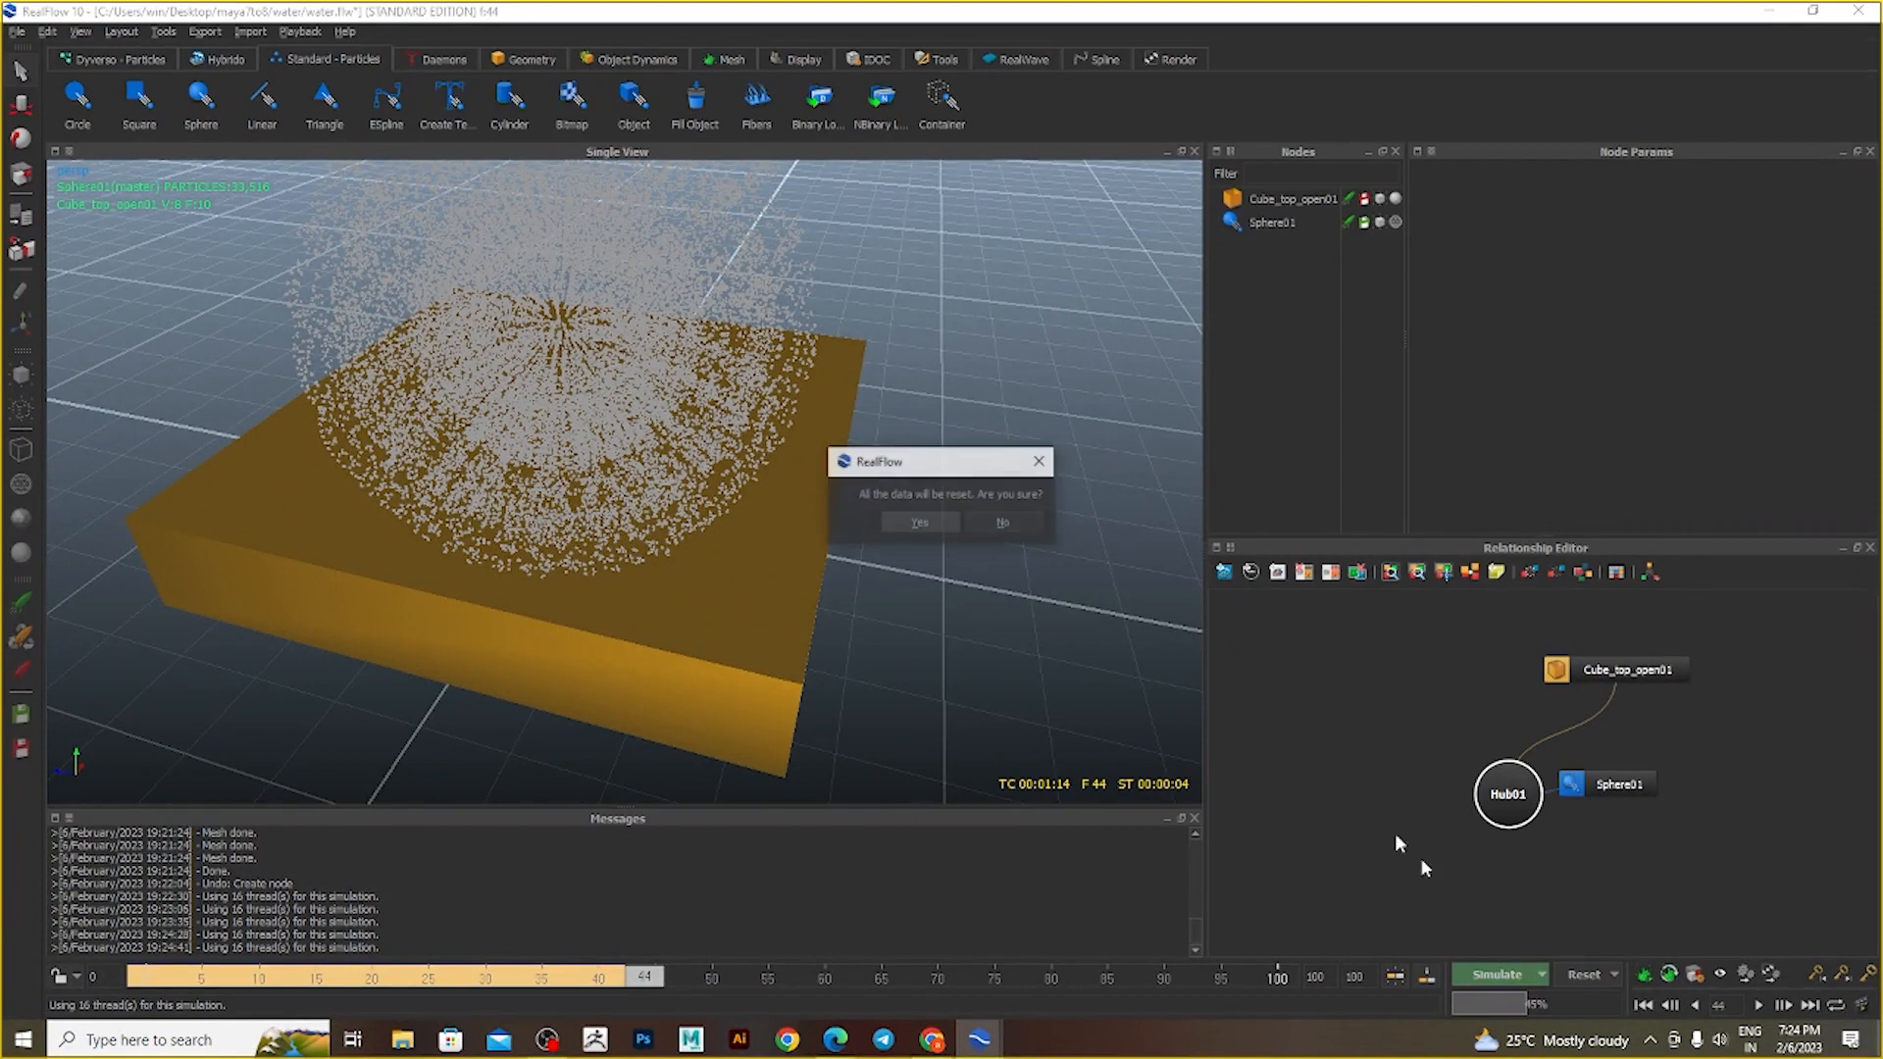
left_click(893, 512)
- Replace the sphere emitter with a standard linear particle emitter at the centre of the tray
left_click(555, 278)
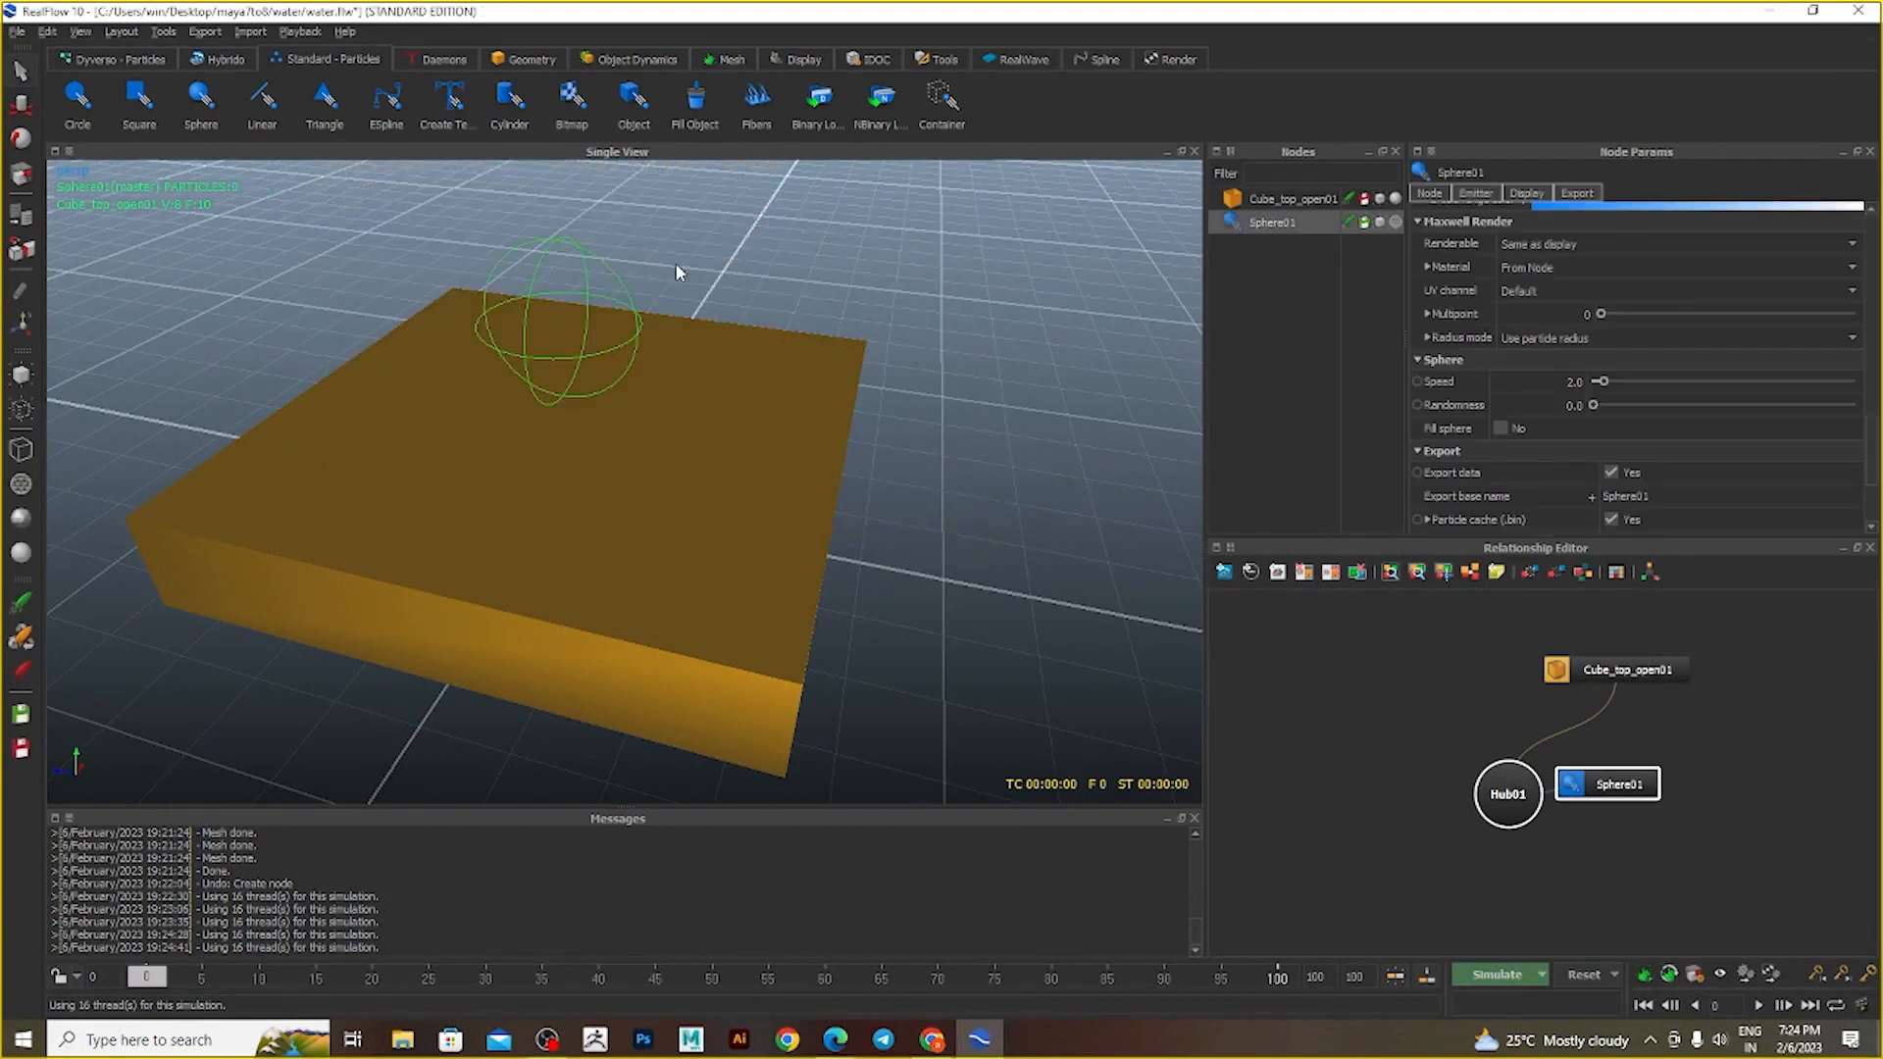
key("Delete")
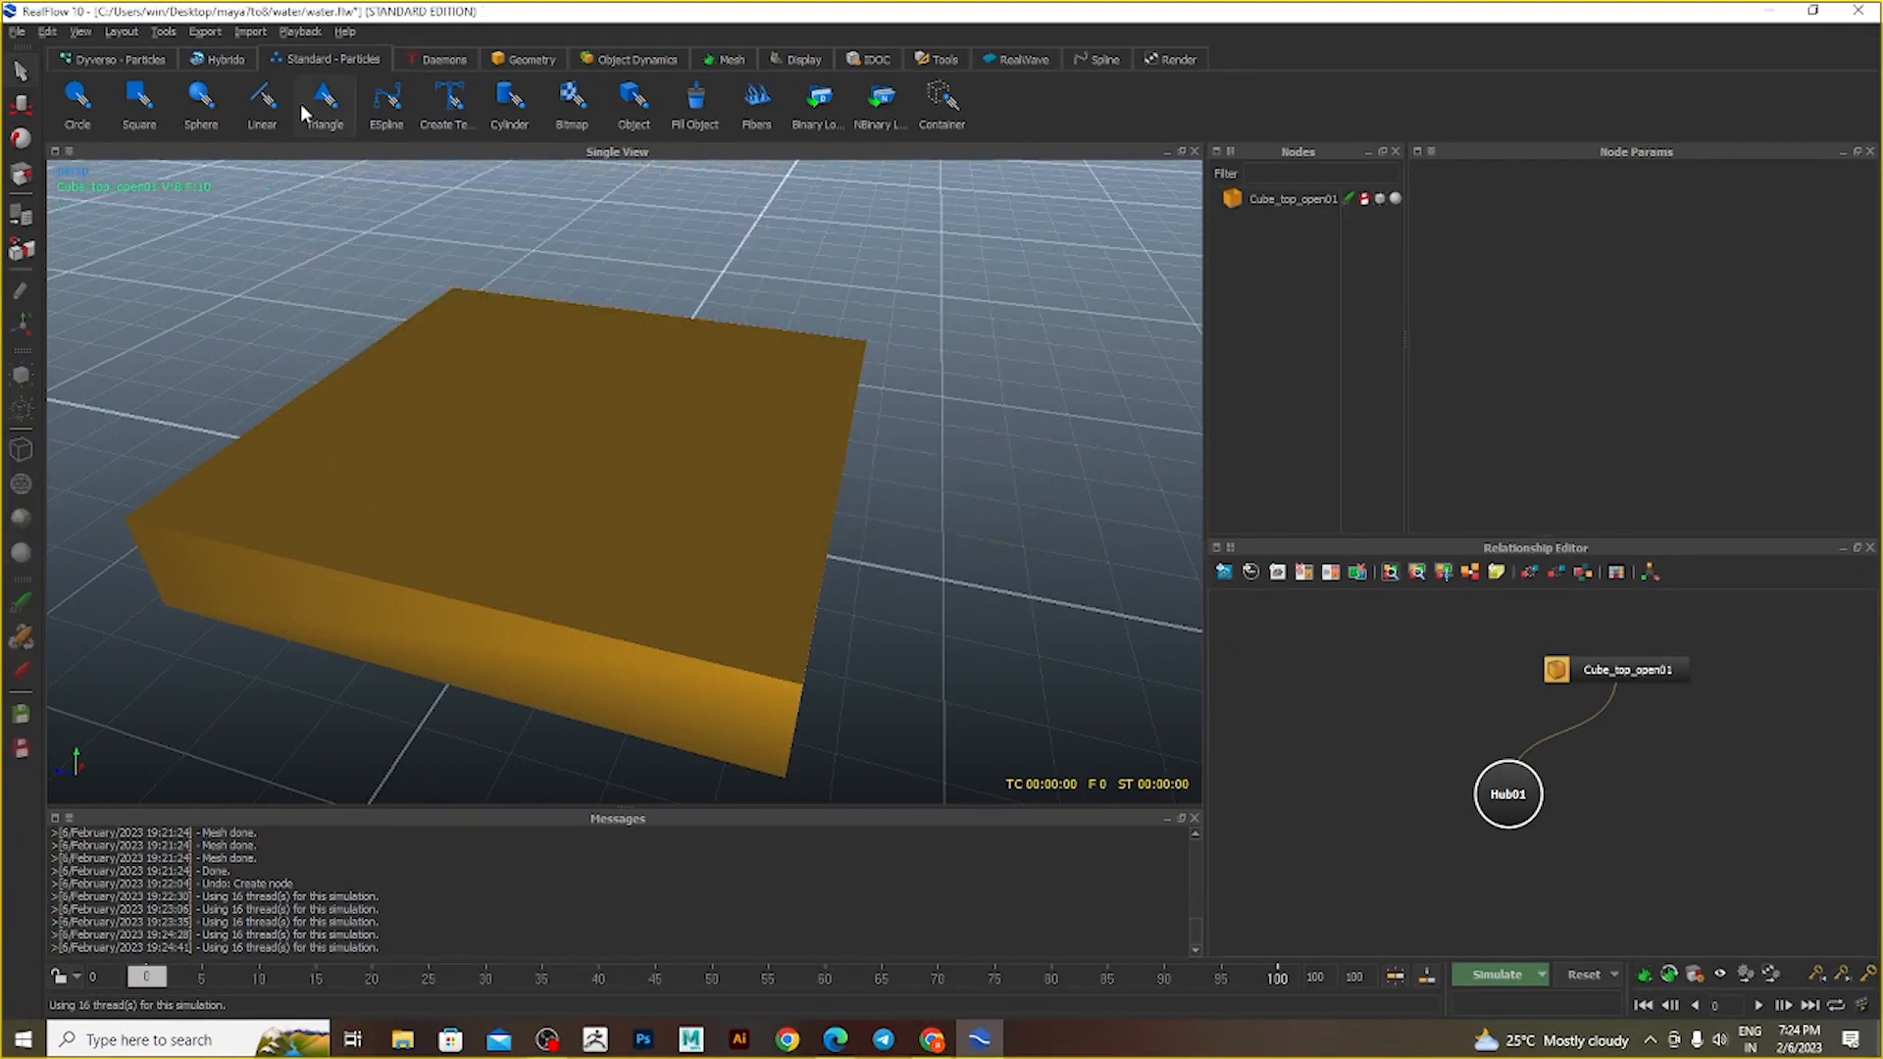
left_click(263, 103)
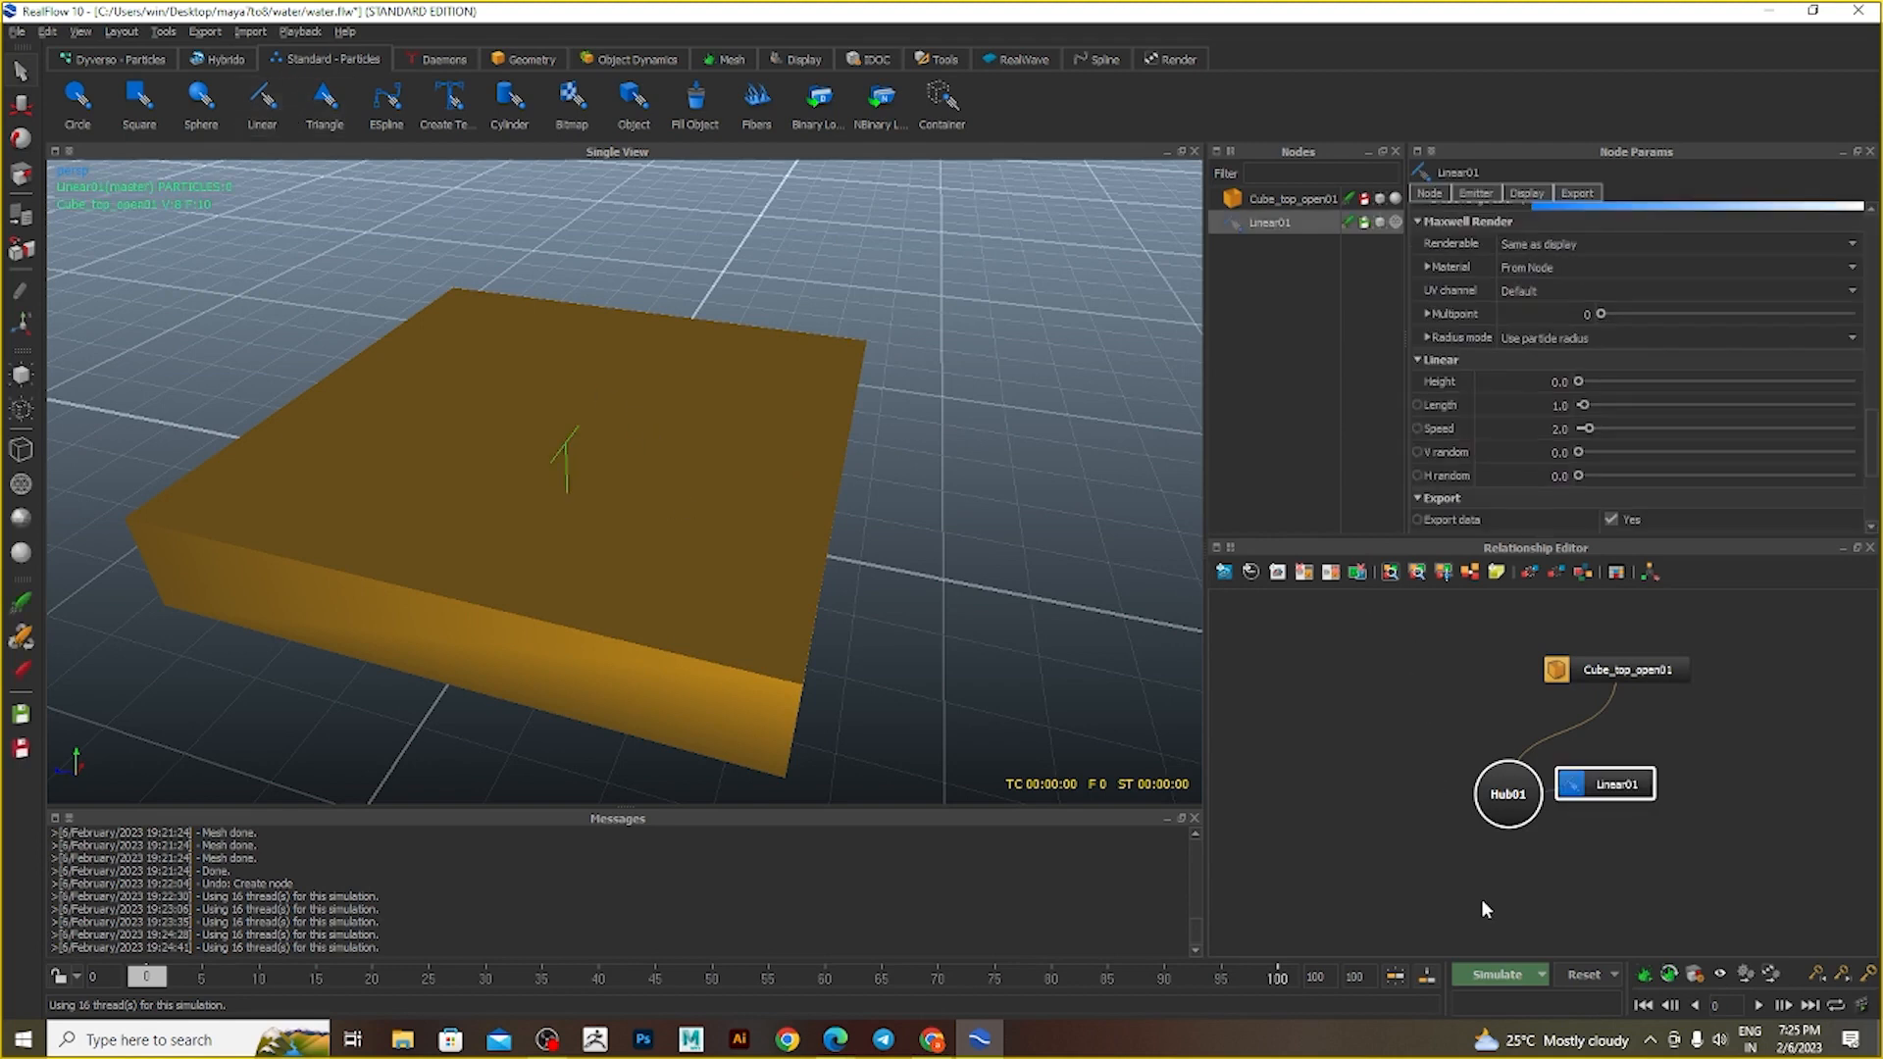
- Simulate the linear emitter to frame 81, examine its thin particle sheet up close, and reset all simulation data
left_click(1496, 972)
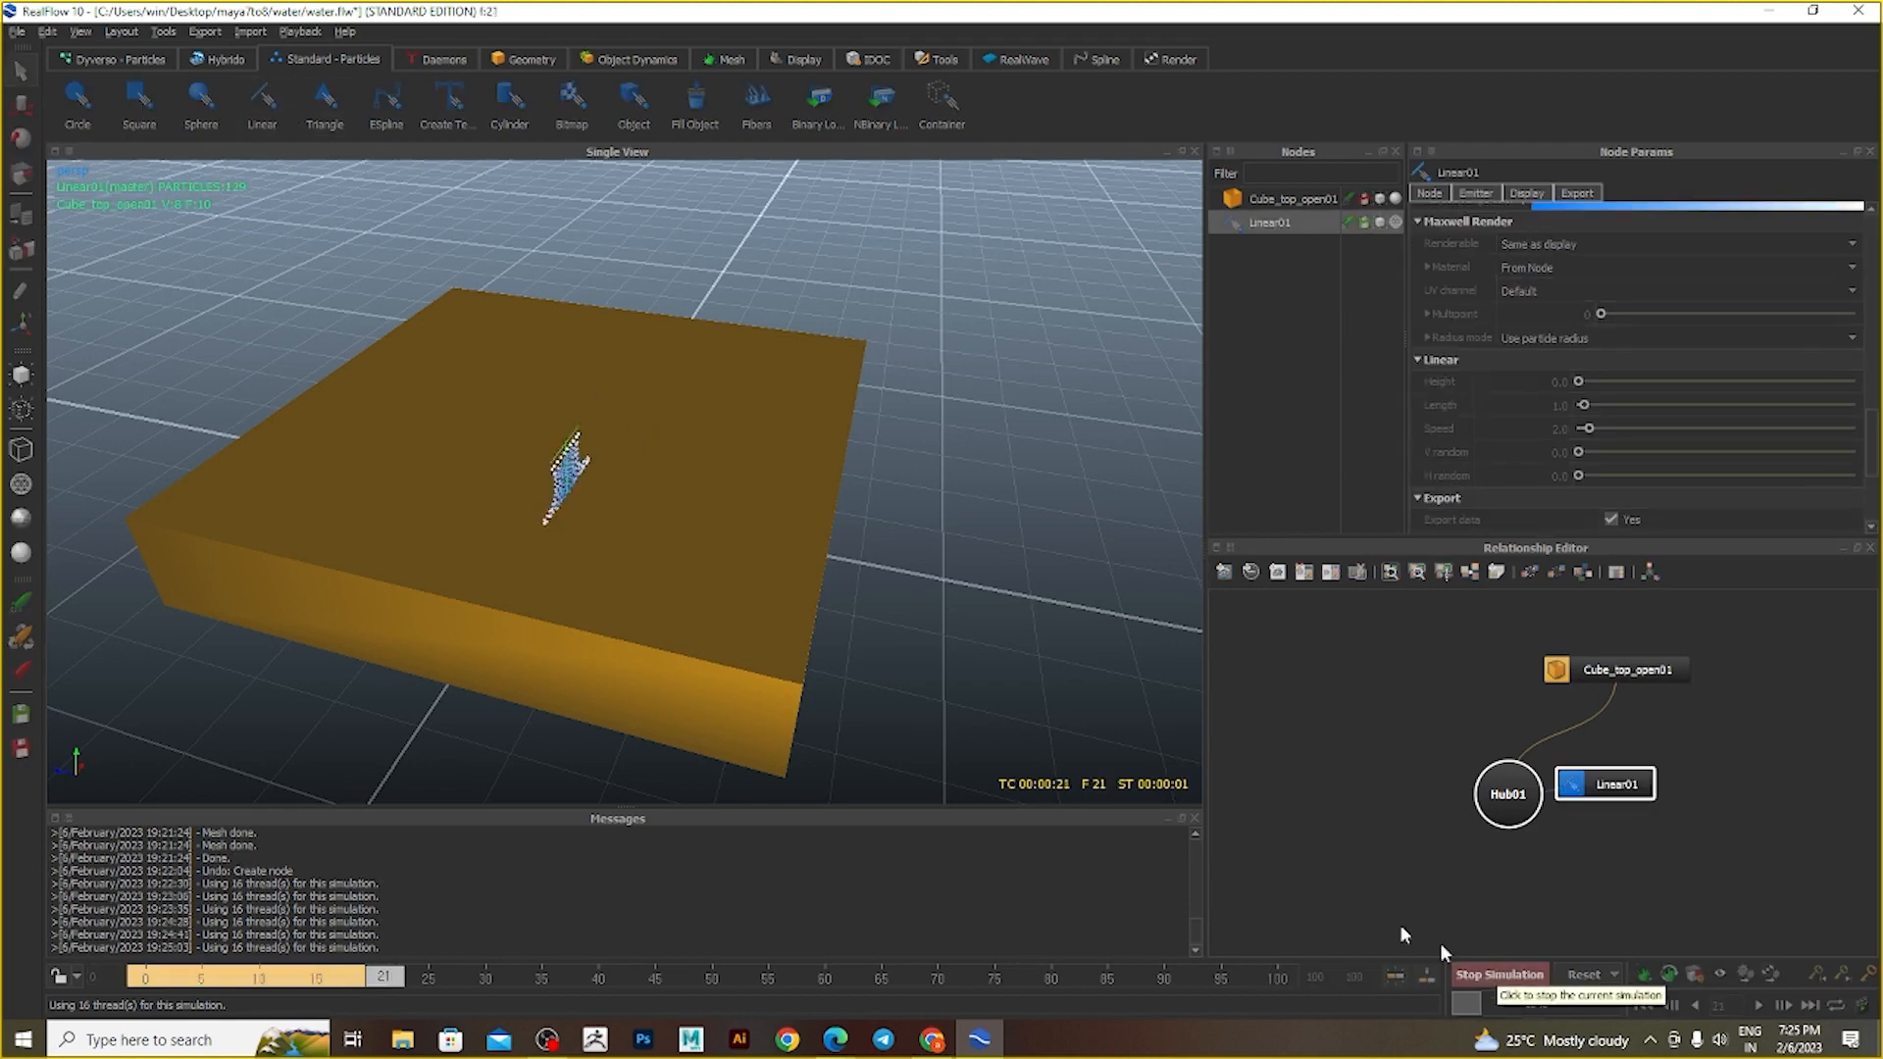
left_click_drag(903, 677, 762, 598, "alt")
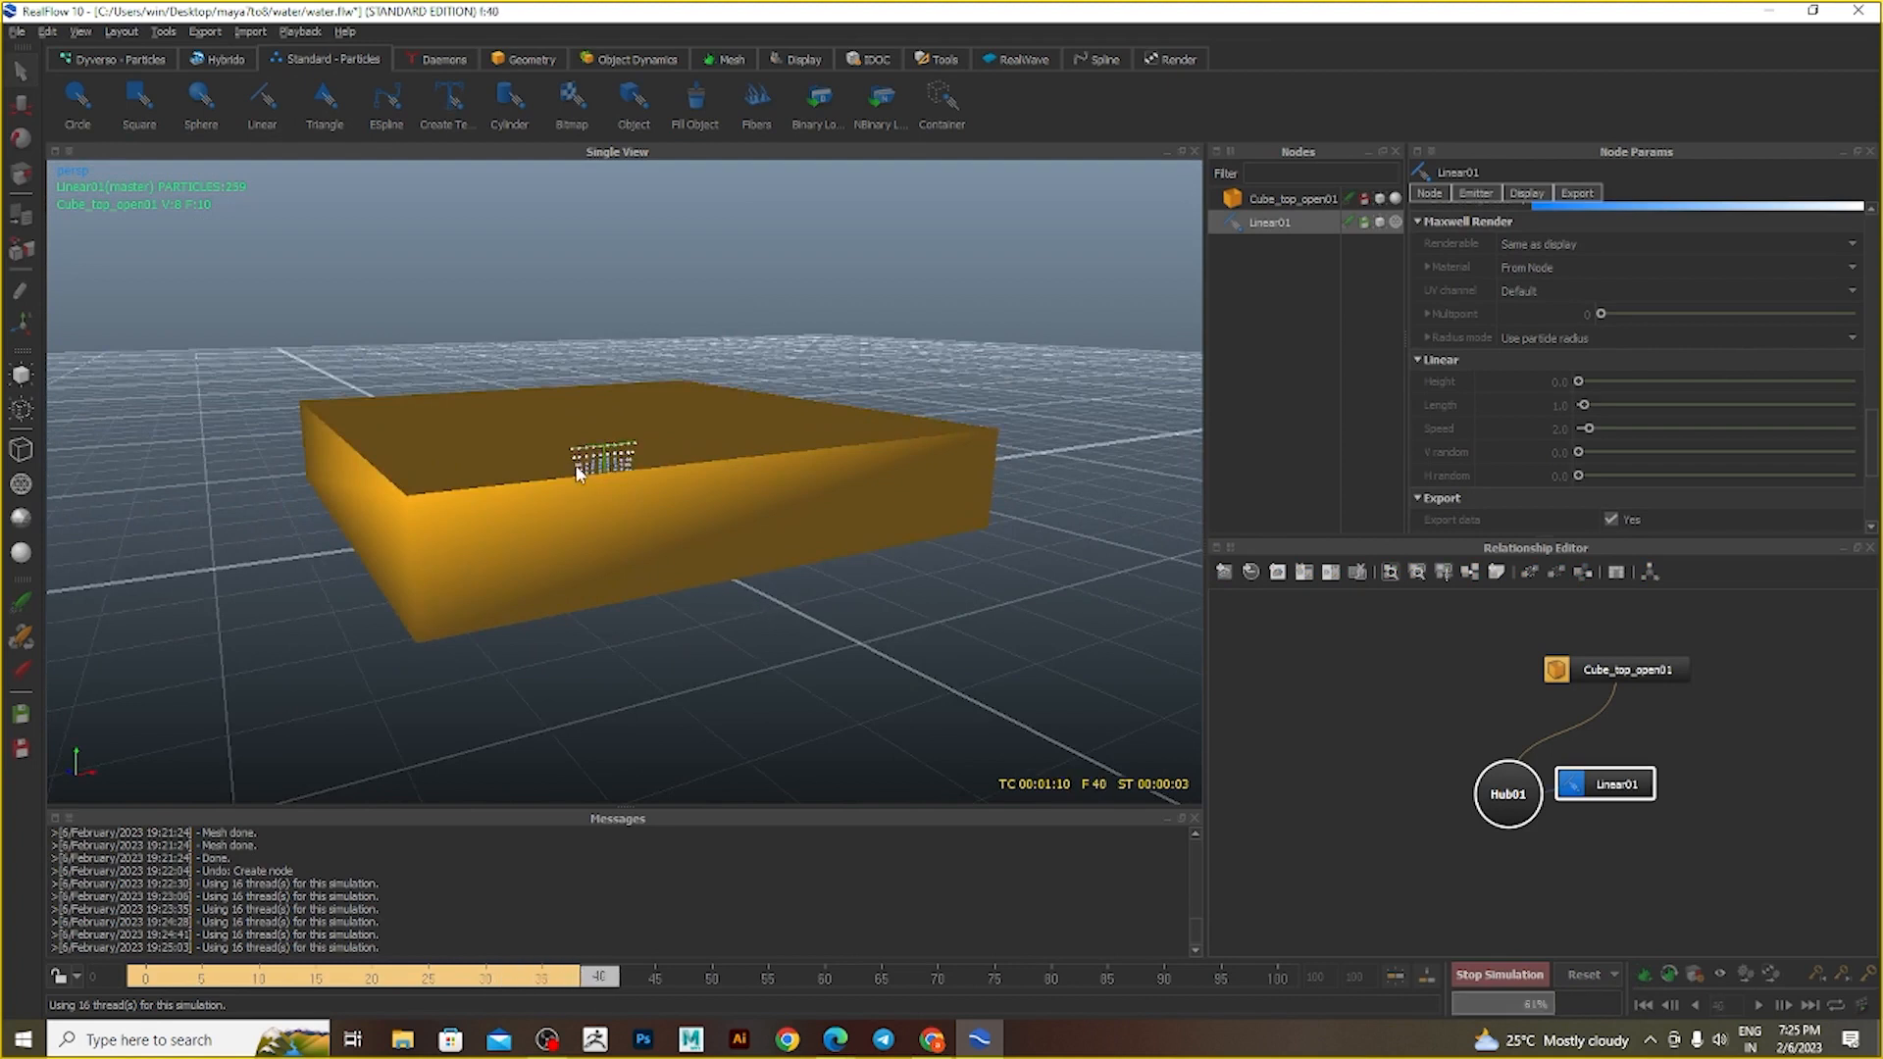
scroll(577, 466, "up", 3)
left_click_drag(577, 474, 609, 509, "alt")
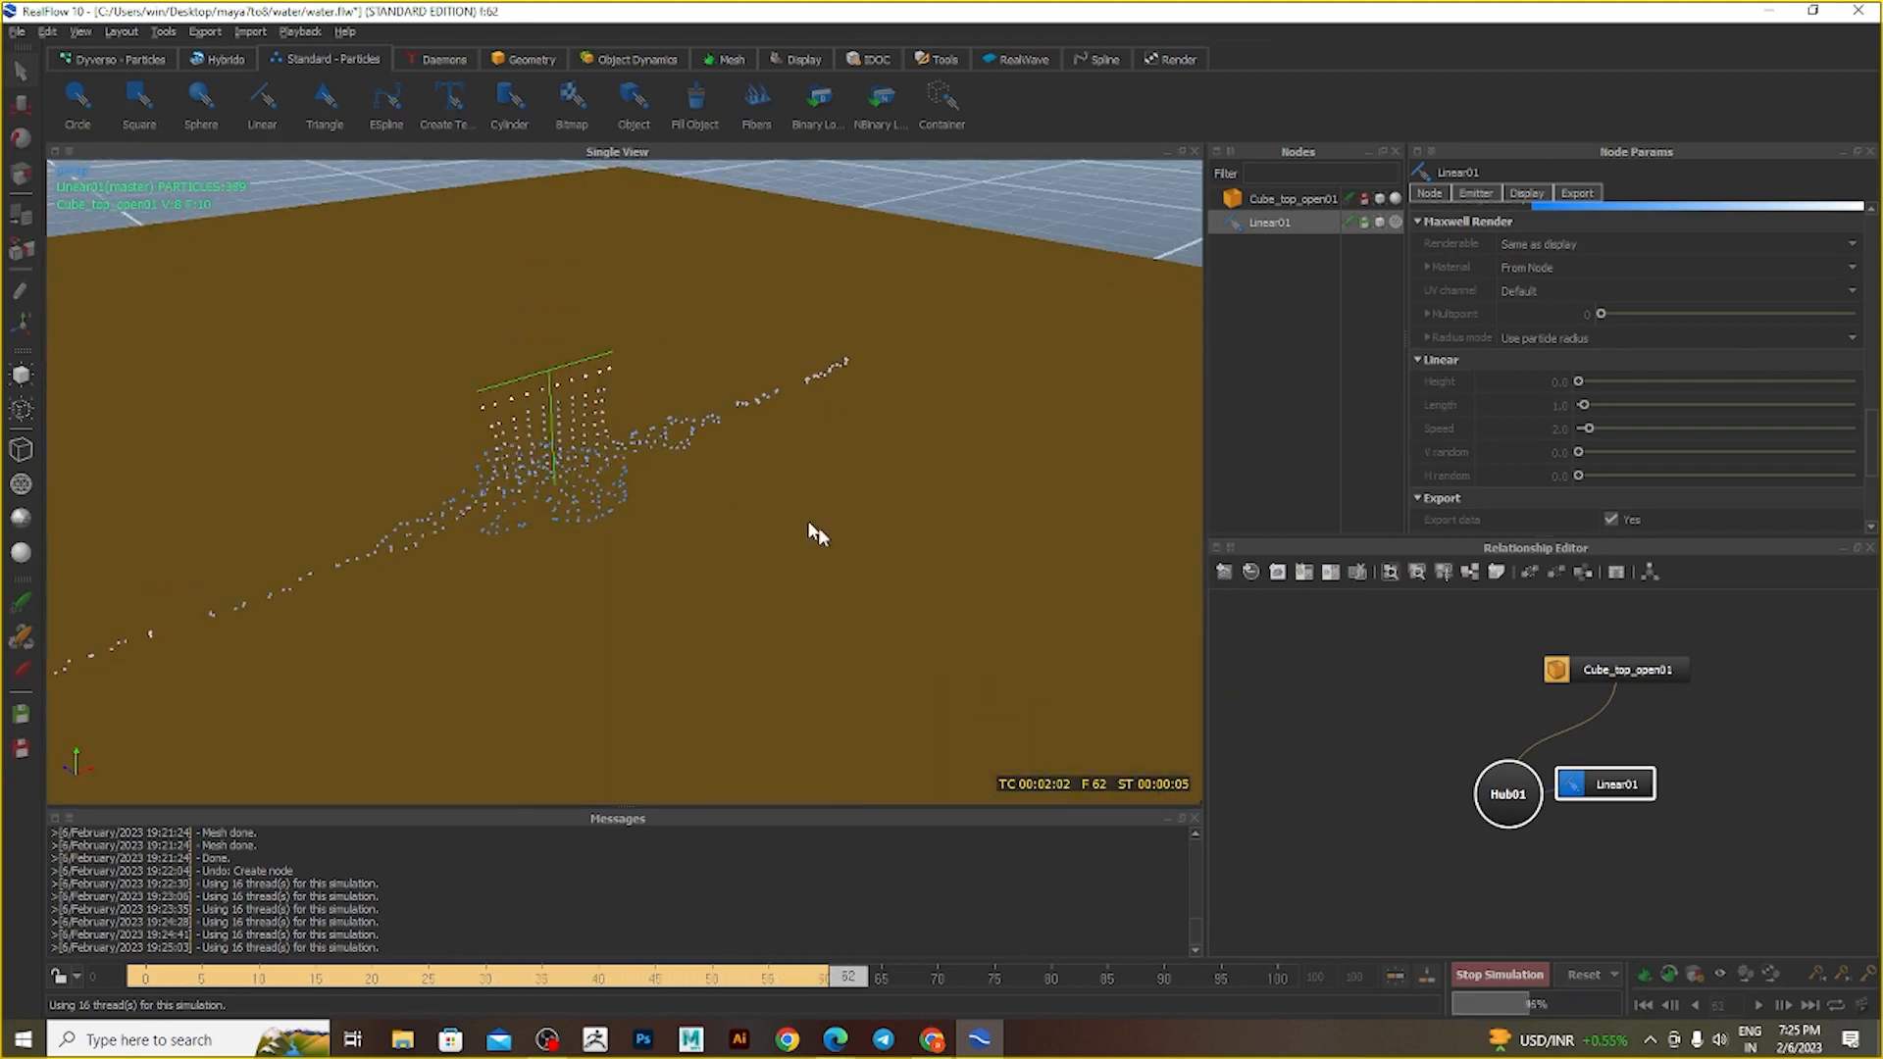
left_click(1504, 977)
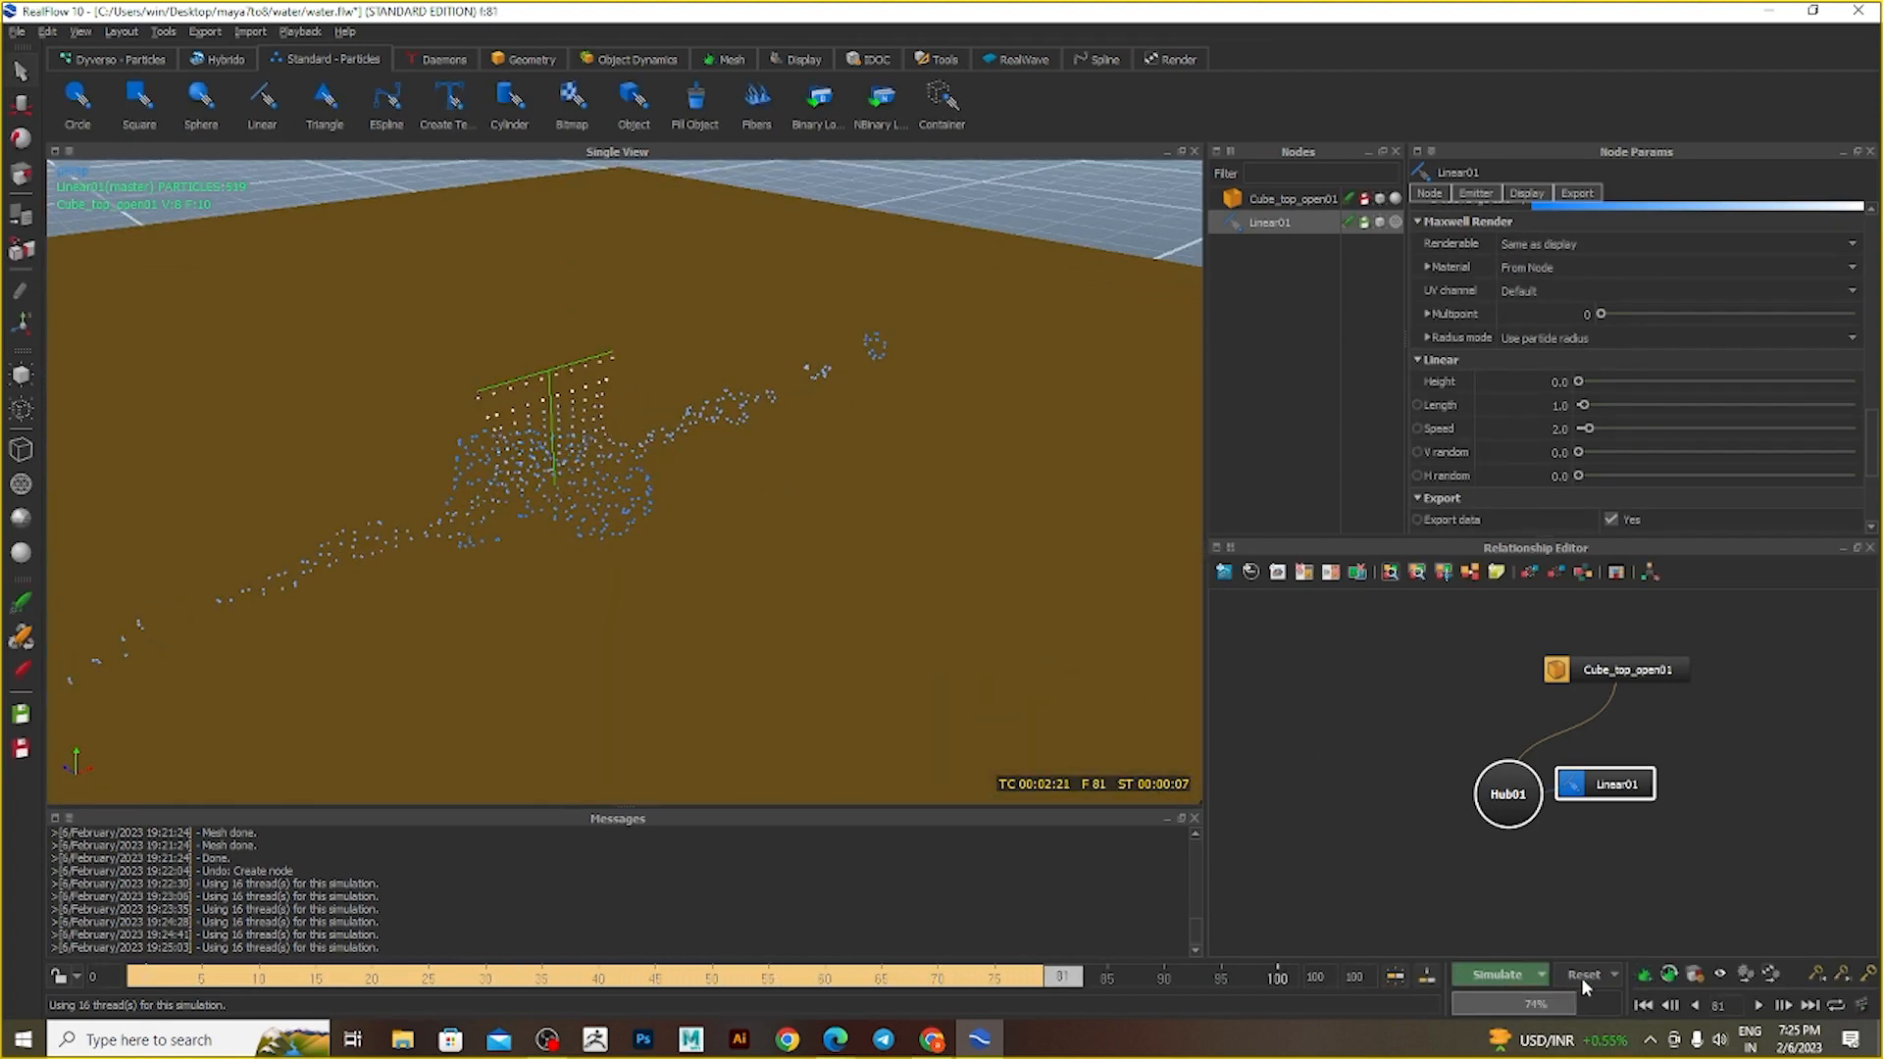
left_click(1567, 974)
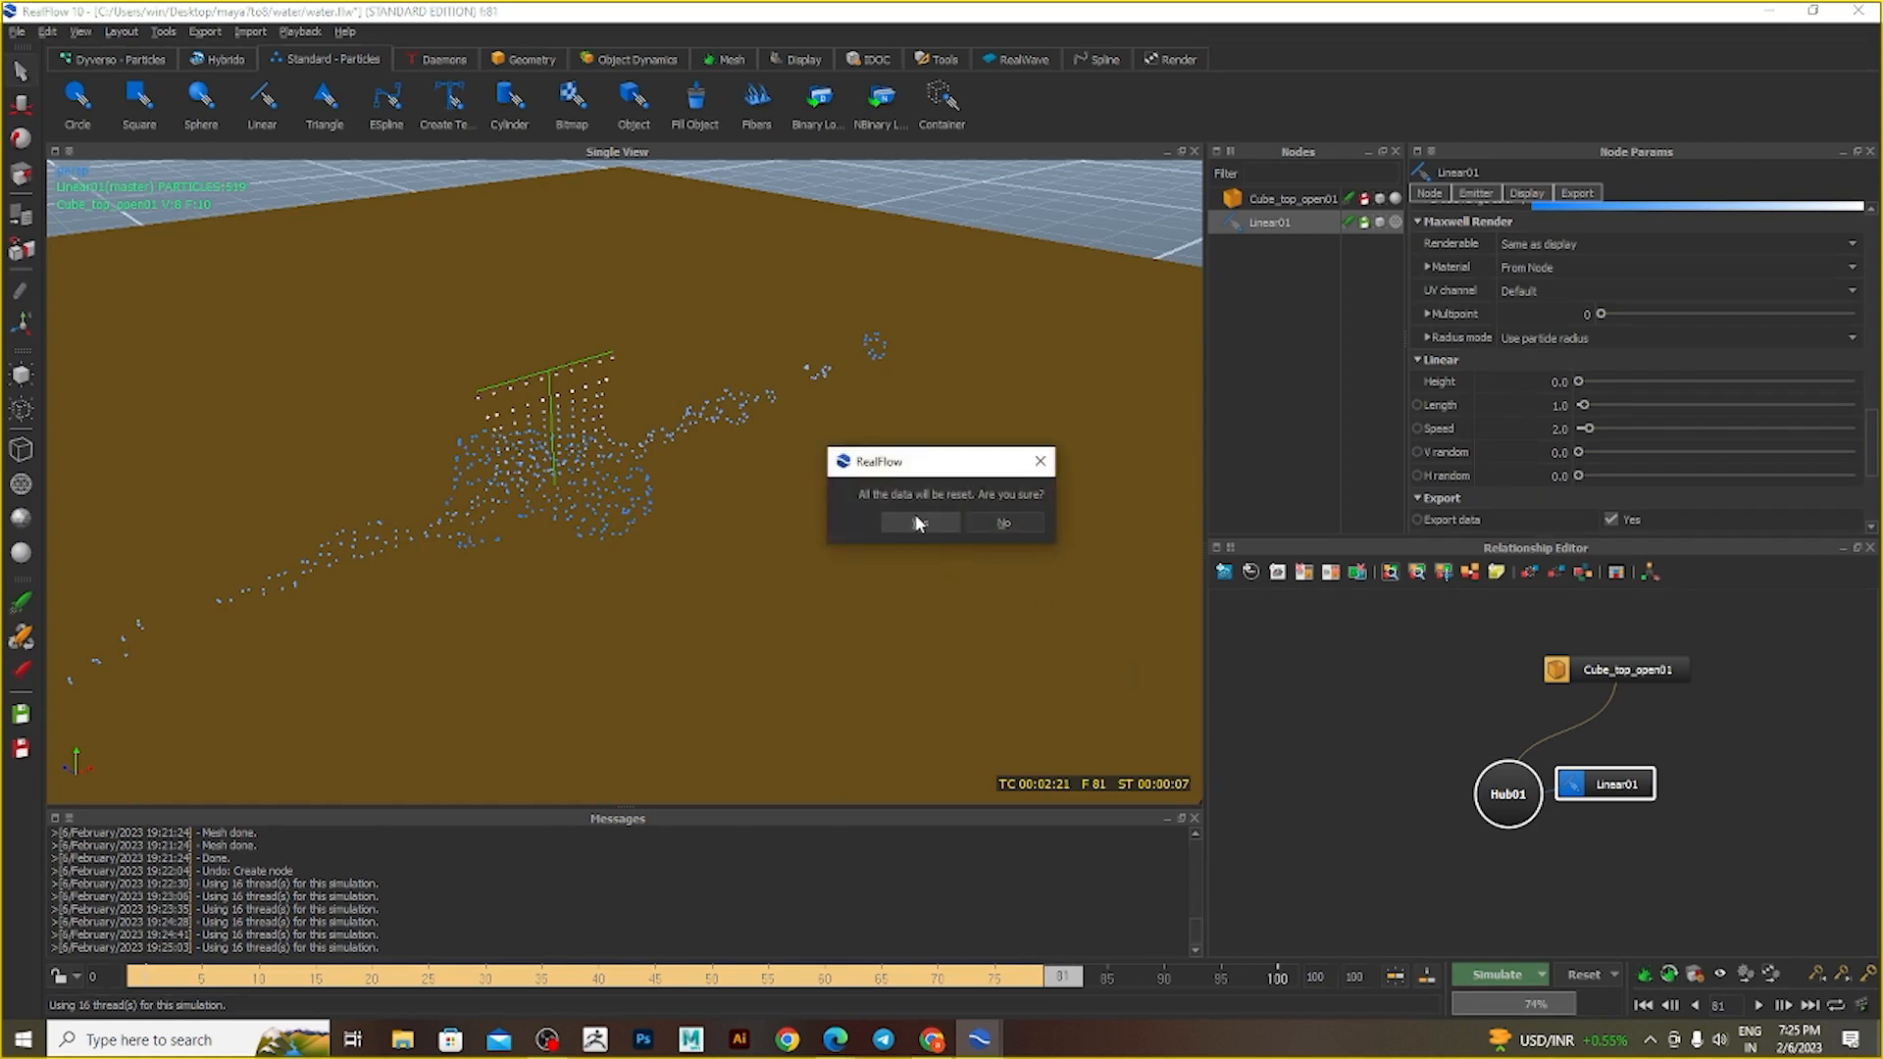
left_click(919, 523)
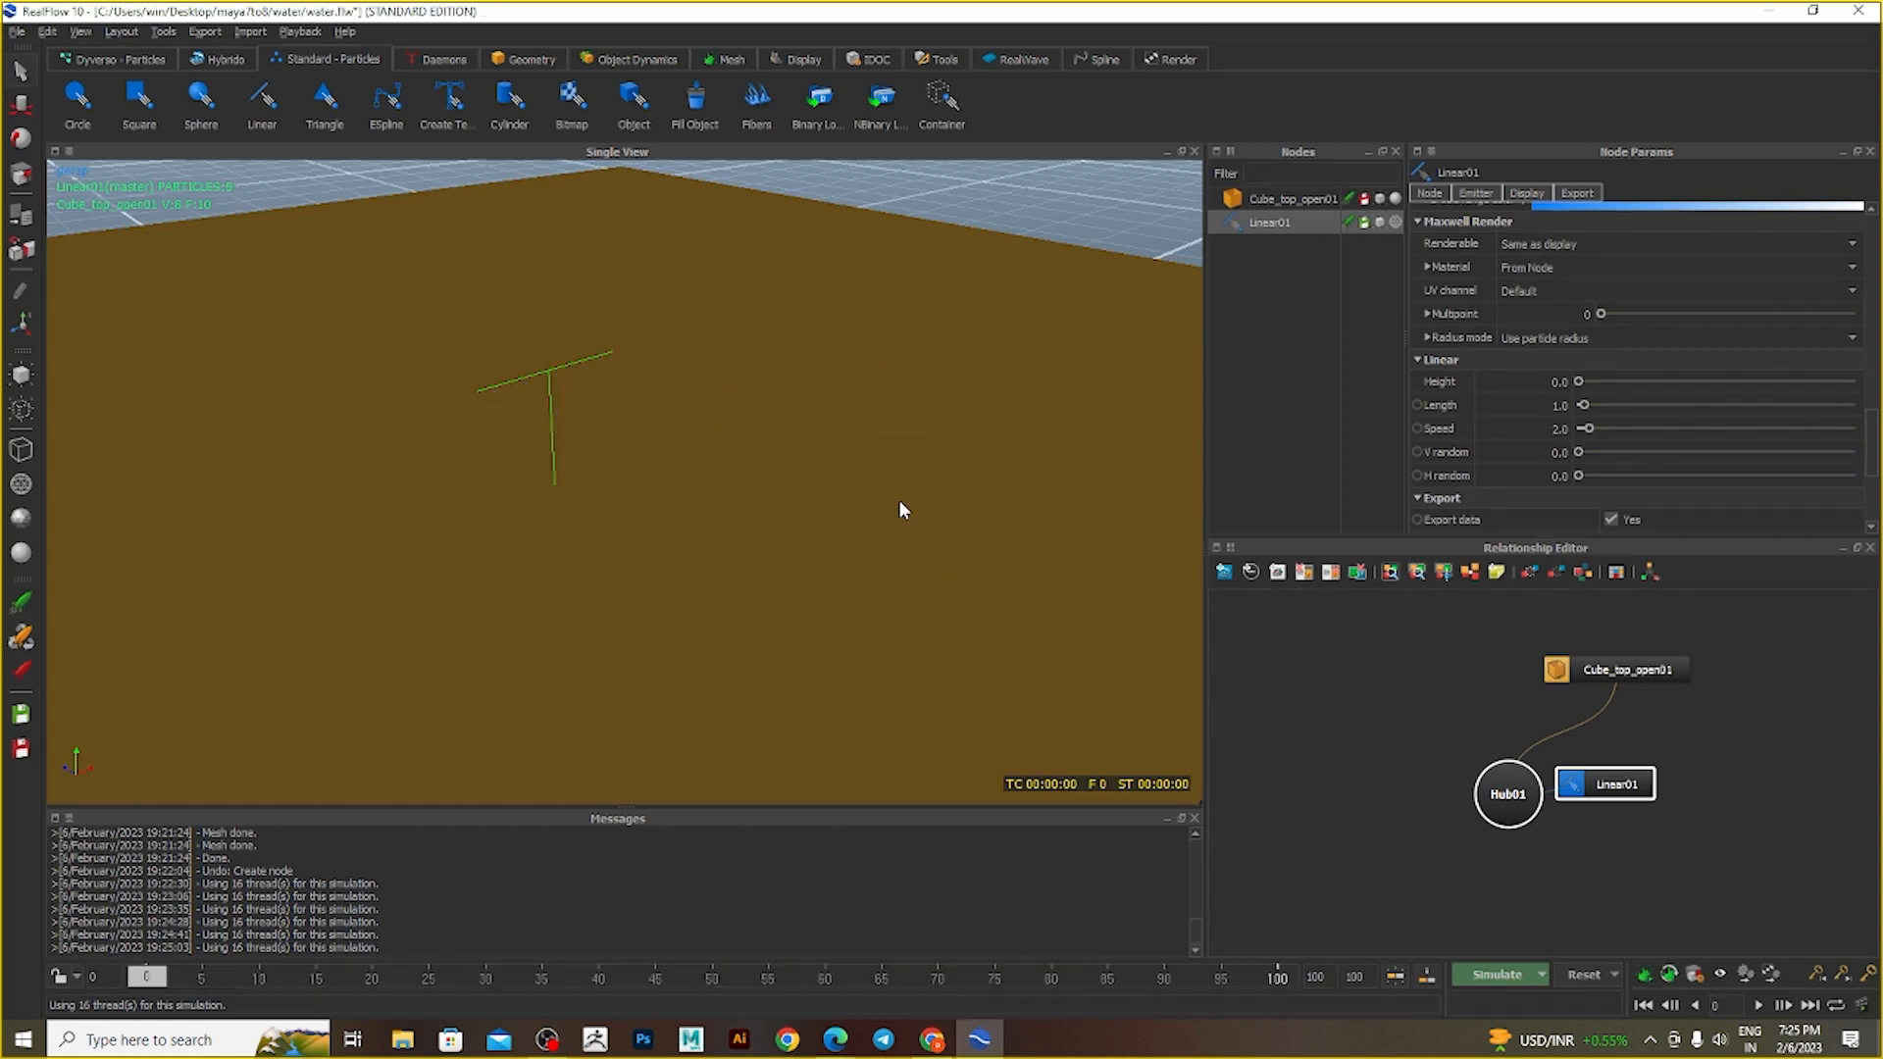
- Add a standard triangle particle emitter in the tray and delete the linear emitter
left_click(324, 103)
left_click(533, 438)
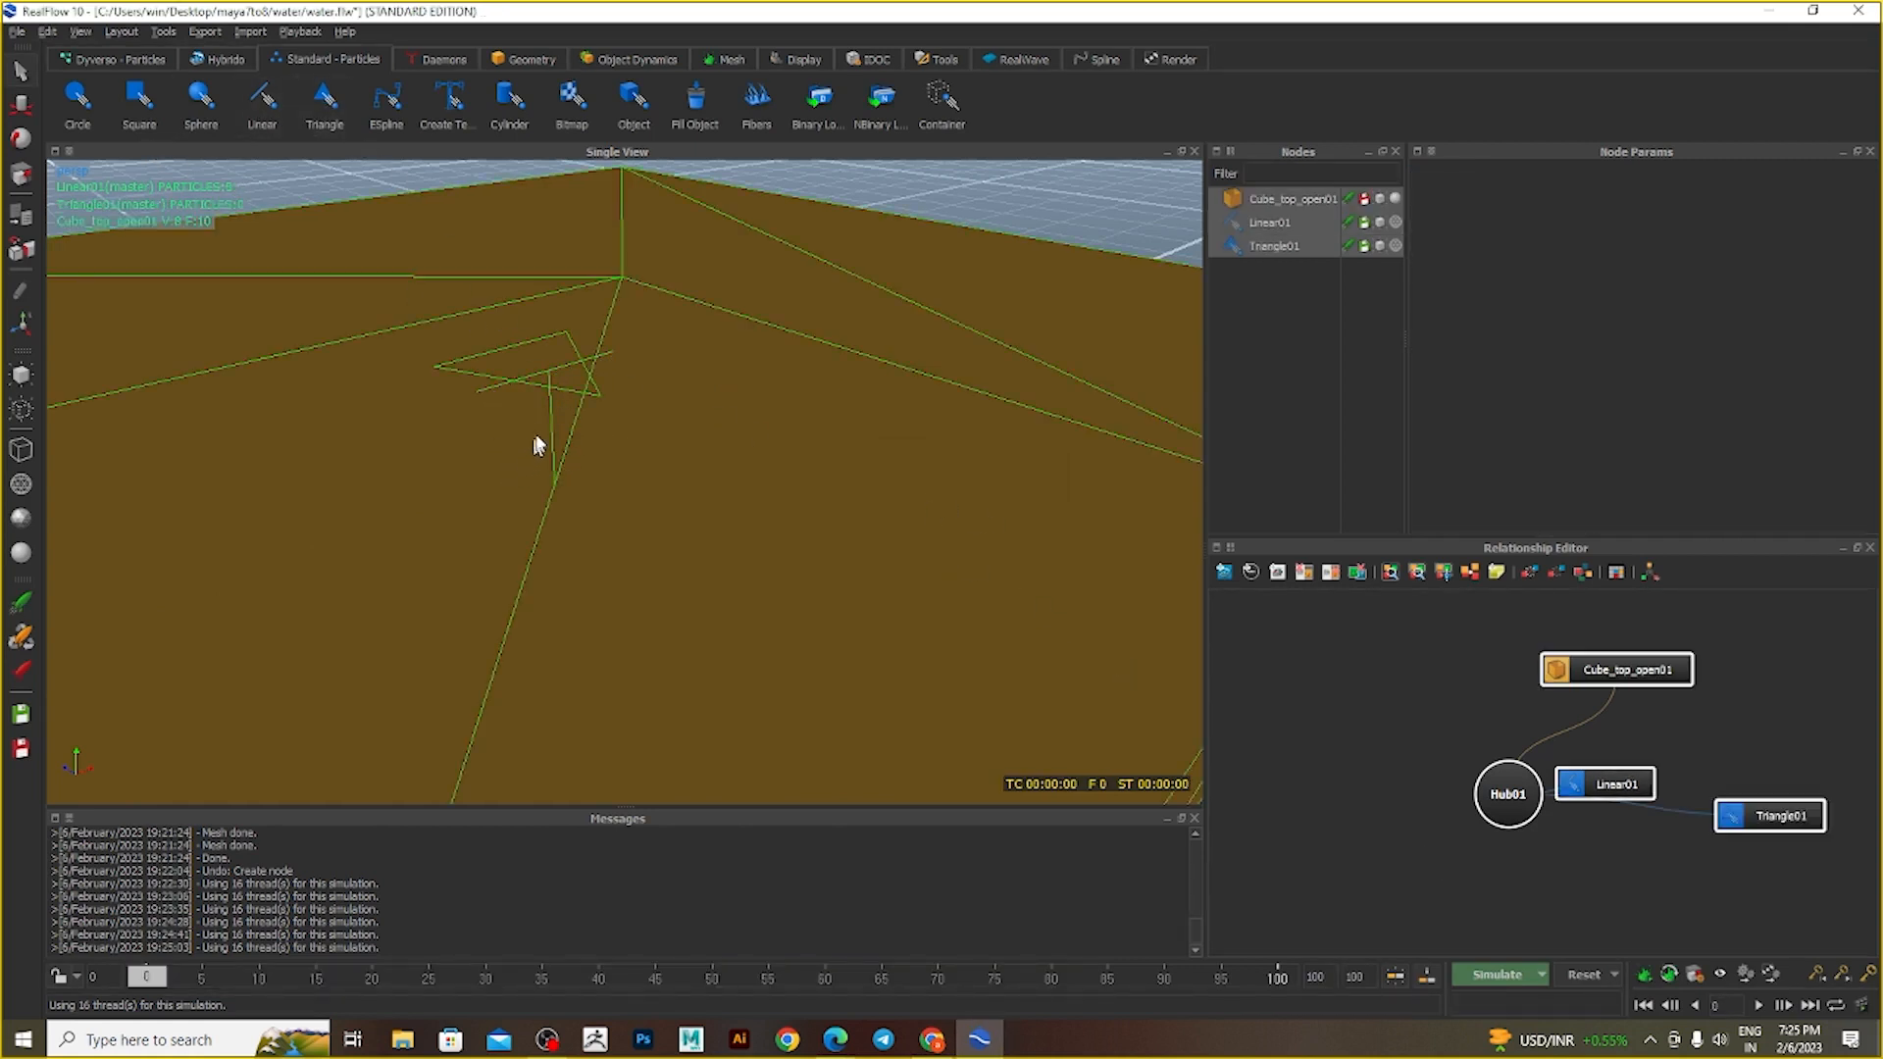
left_click(1275, 223)
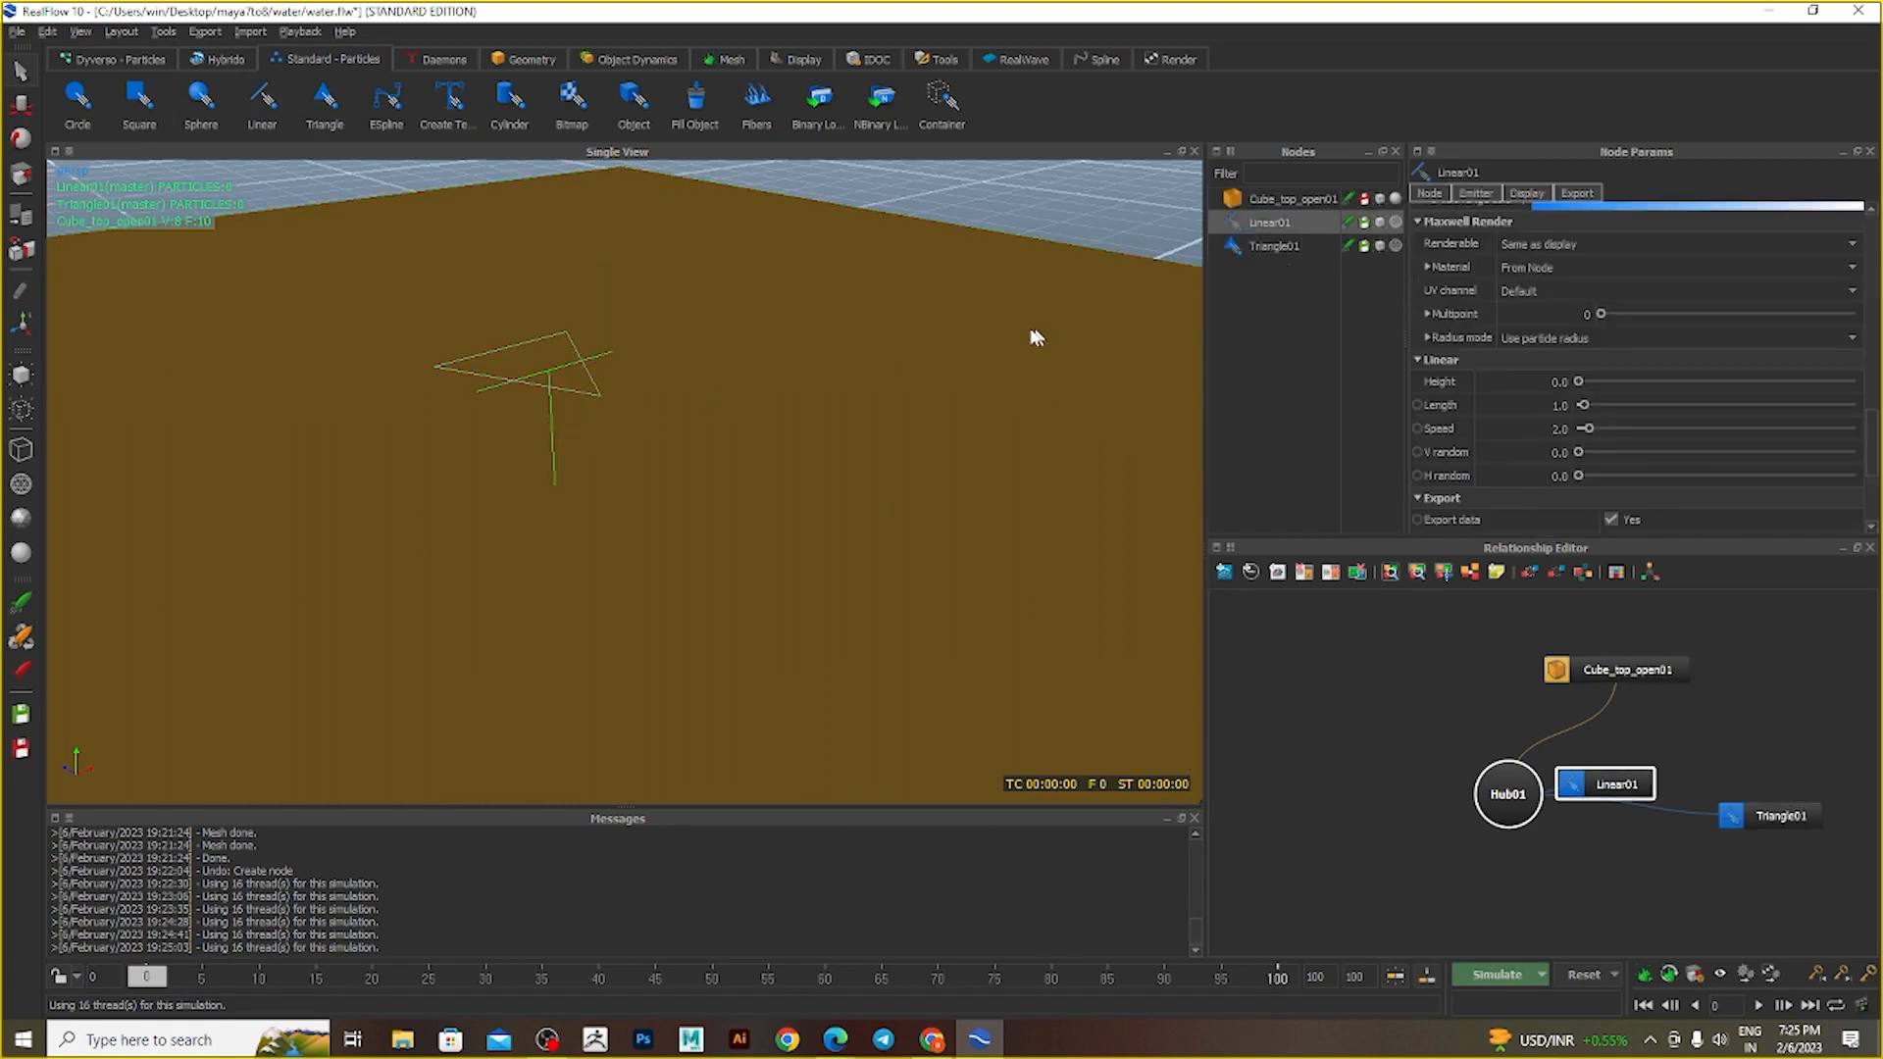
key("Delete")
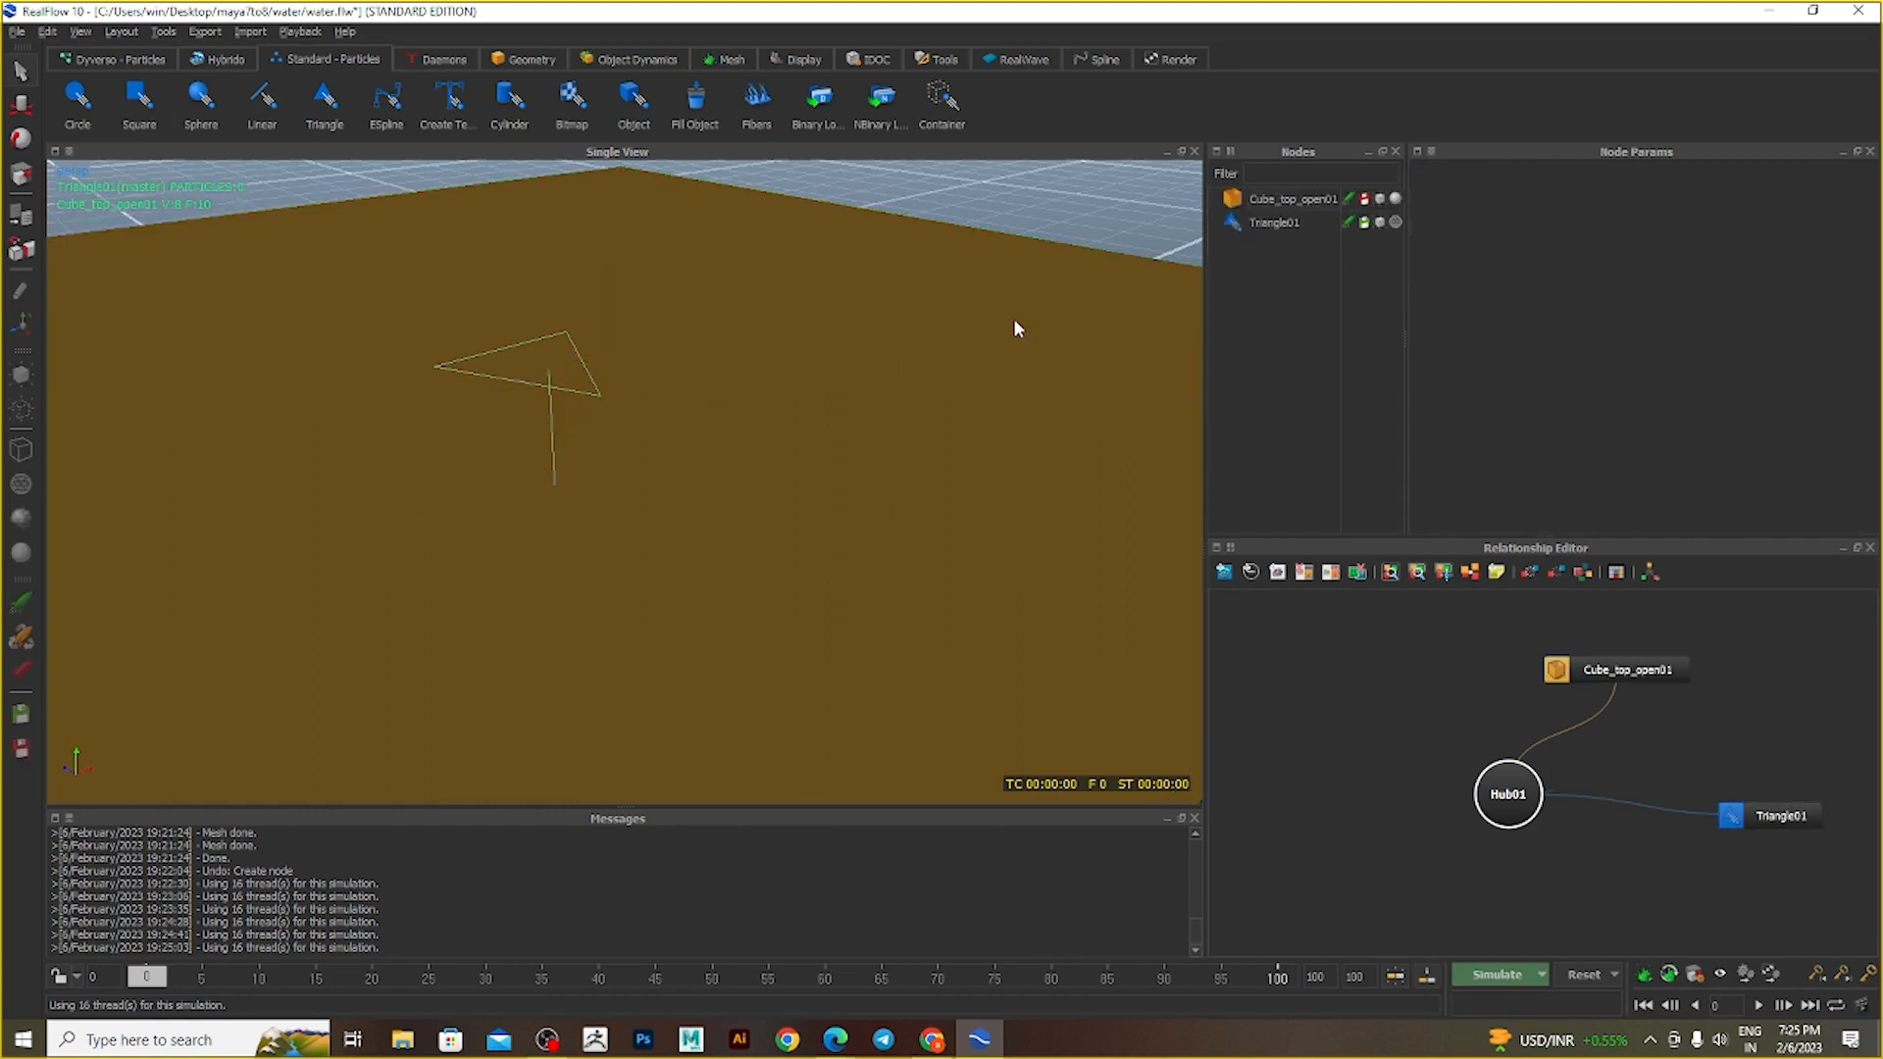
- Simulate the triangle emitter to frame 97, examine the particles spreading over the tray floor, and reset all data
left_click(1483, 977)
left_click_drag(807, 581, 848, 555, "alt")
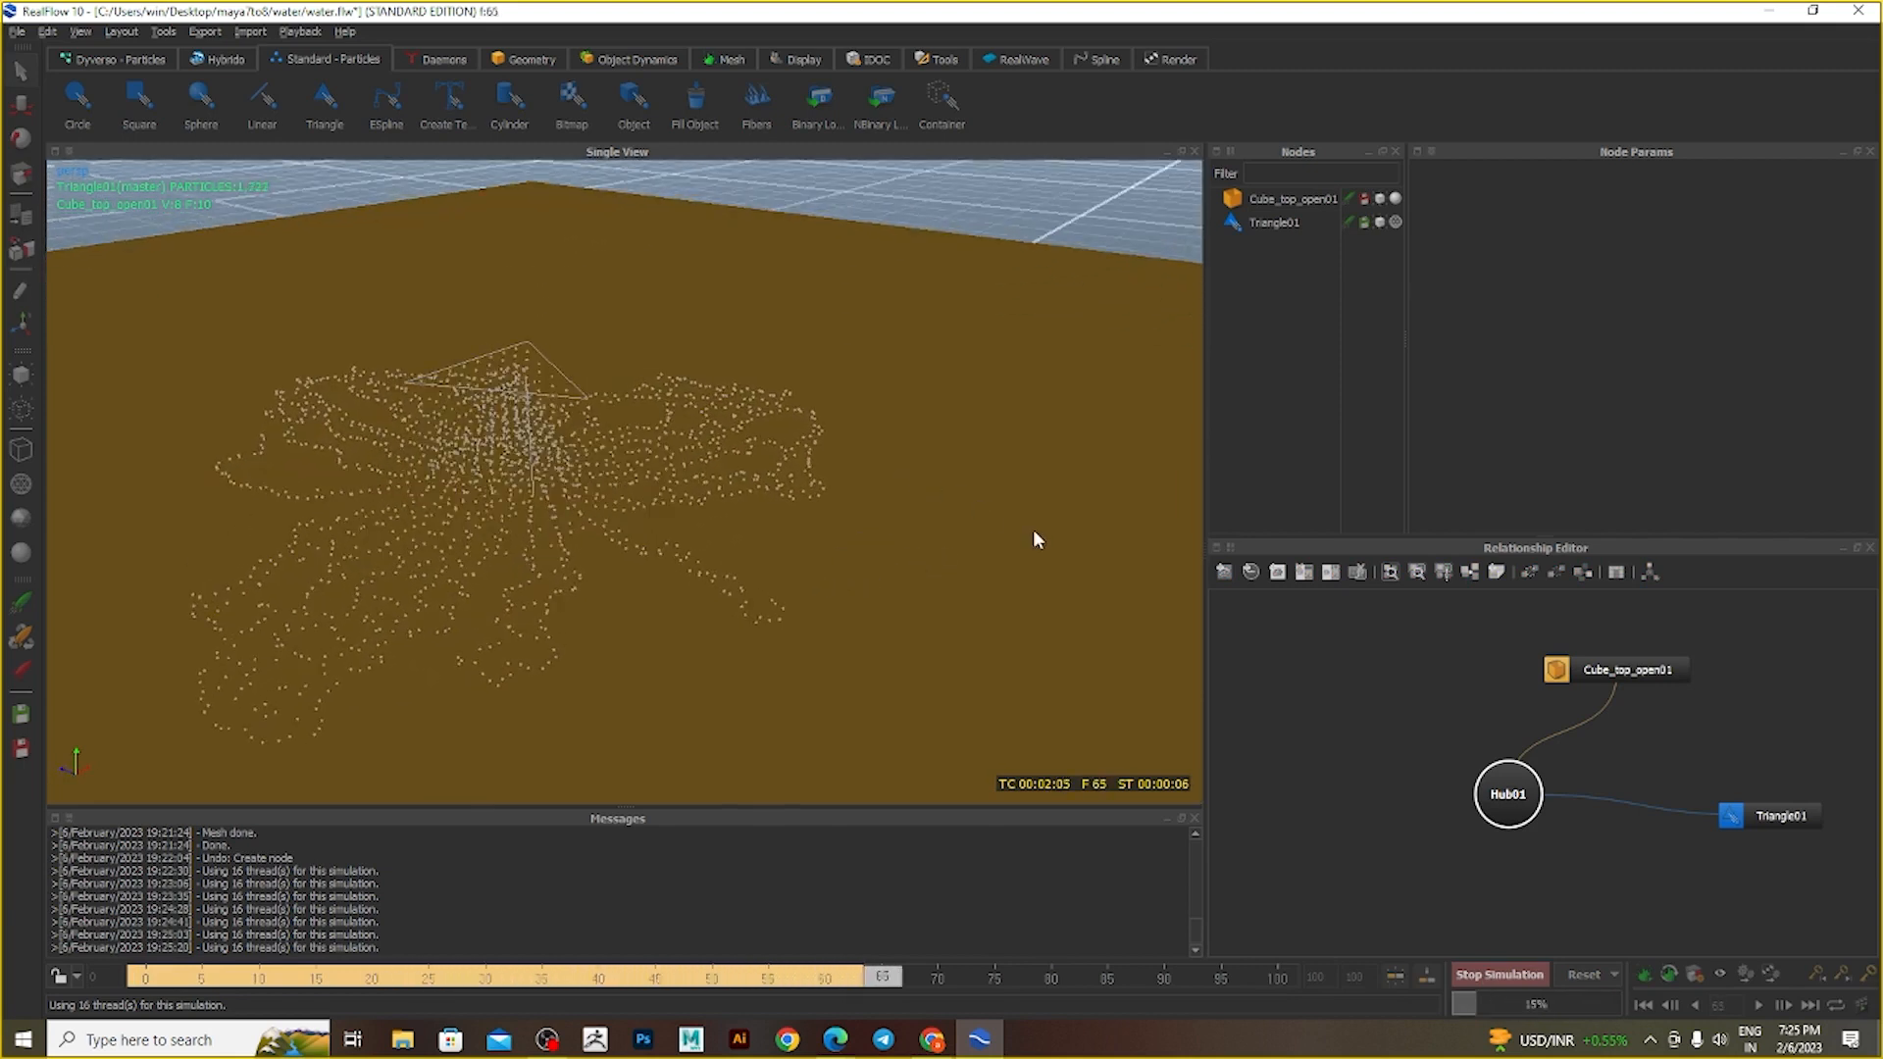
left_click(1510, 977)
left_click(1585, 975)
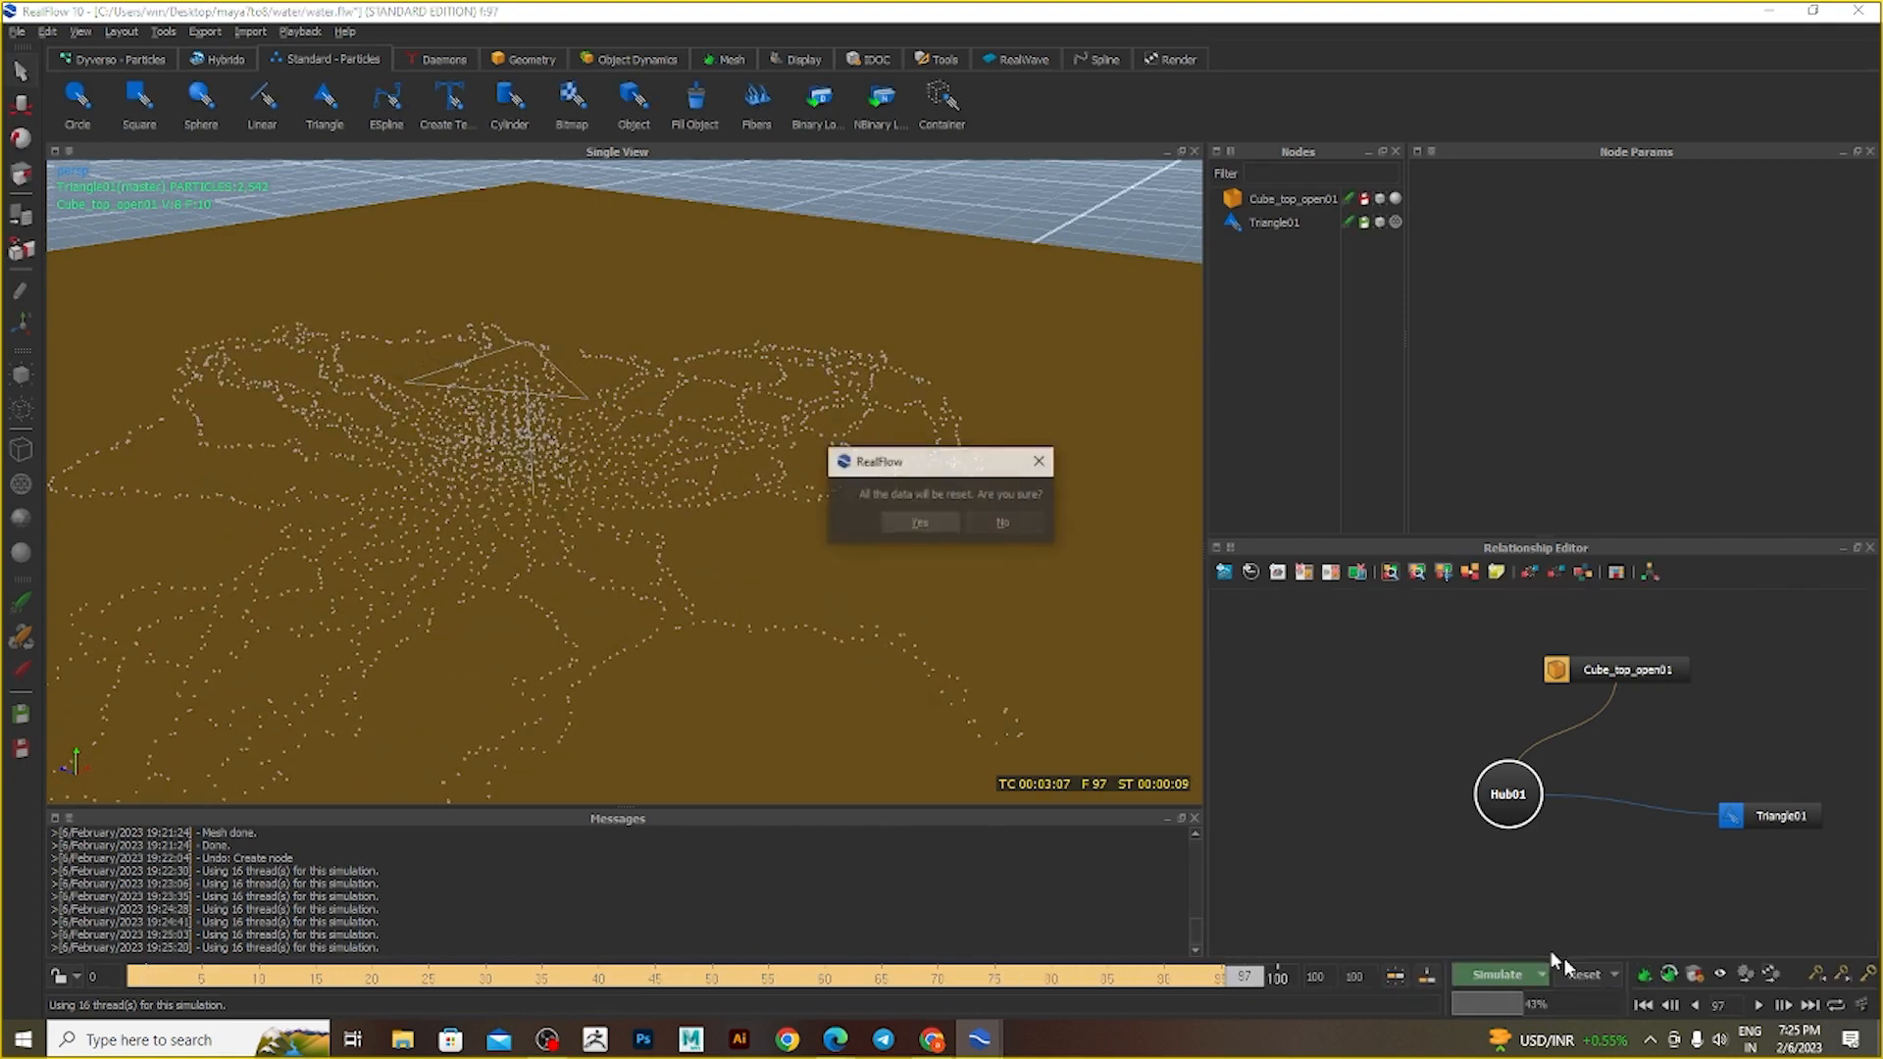
left_click(913, 532)
- Replace the triangle emitter with a geometry sphere positioned above the tray at about X -0.85 and Y 1.67
key("Delete")
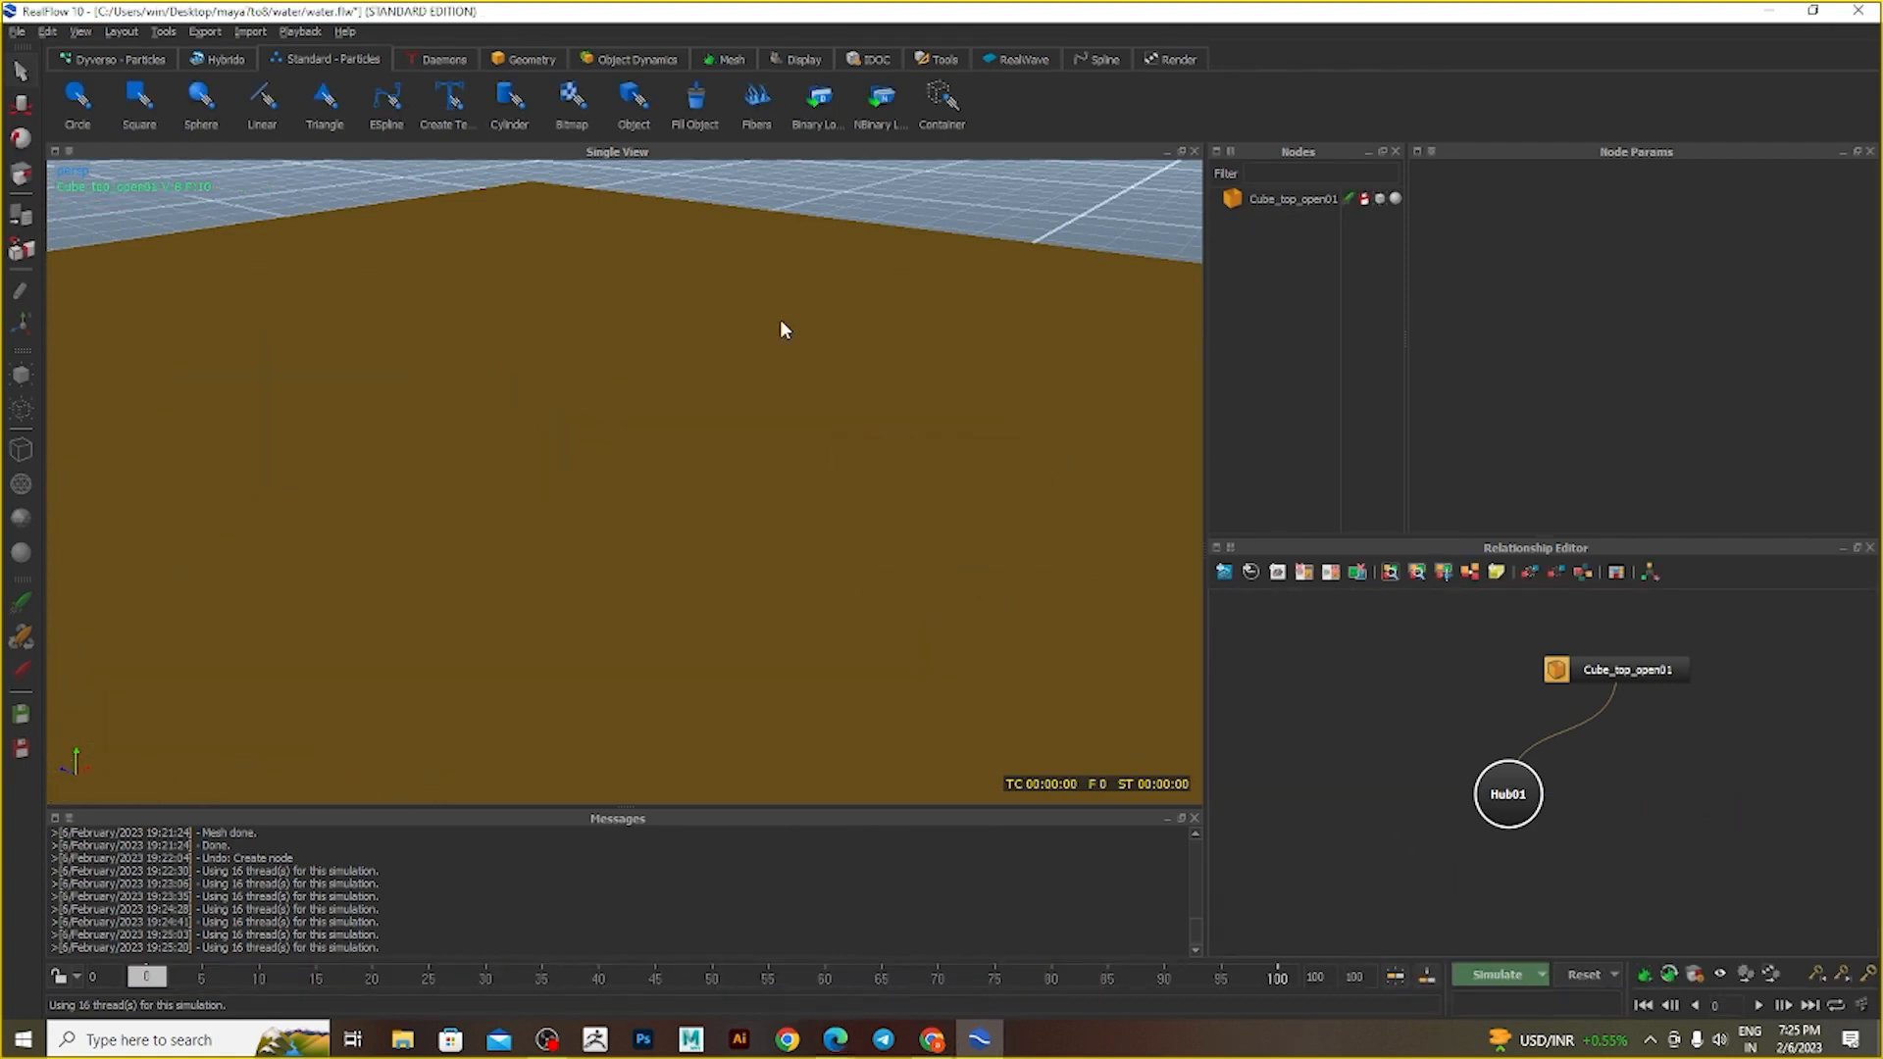
scroll(782, 324, "down", 5)
left_click_drag(820, 362, 250, 137, "alt")
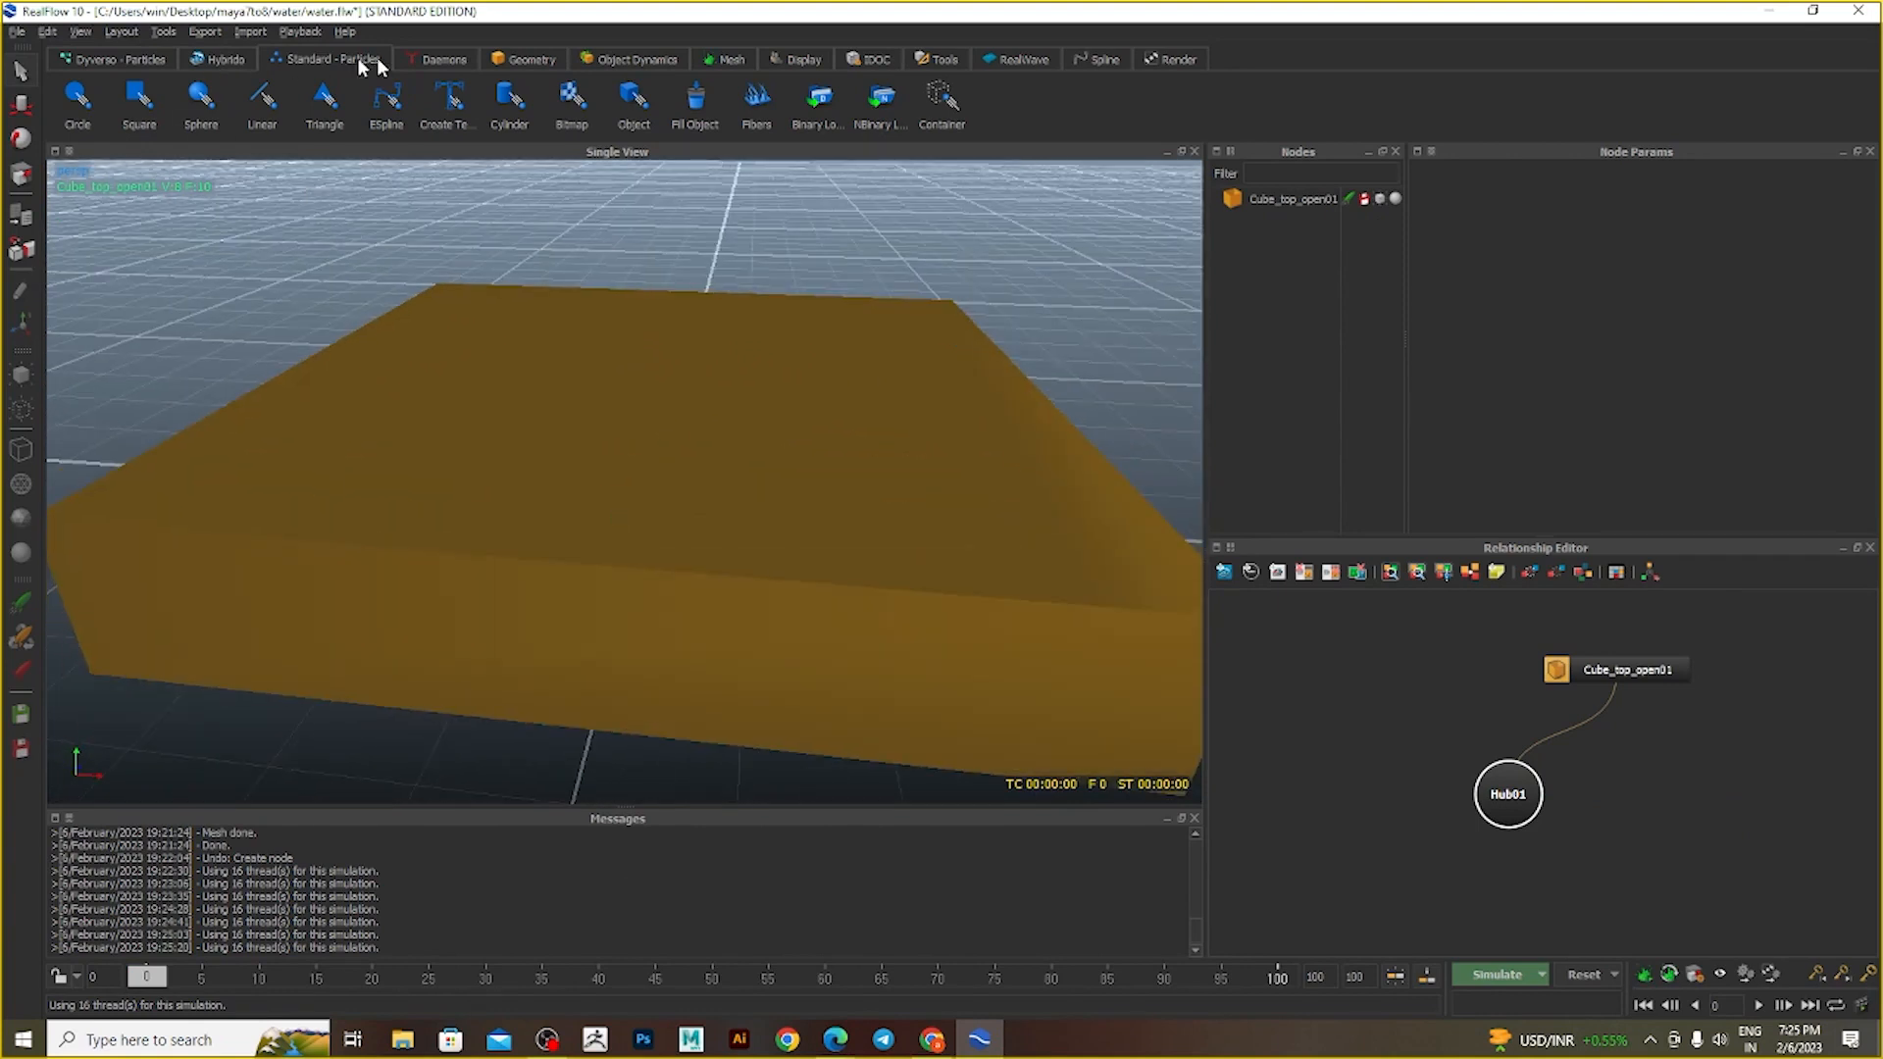
left_click(506, 63)
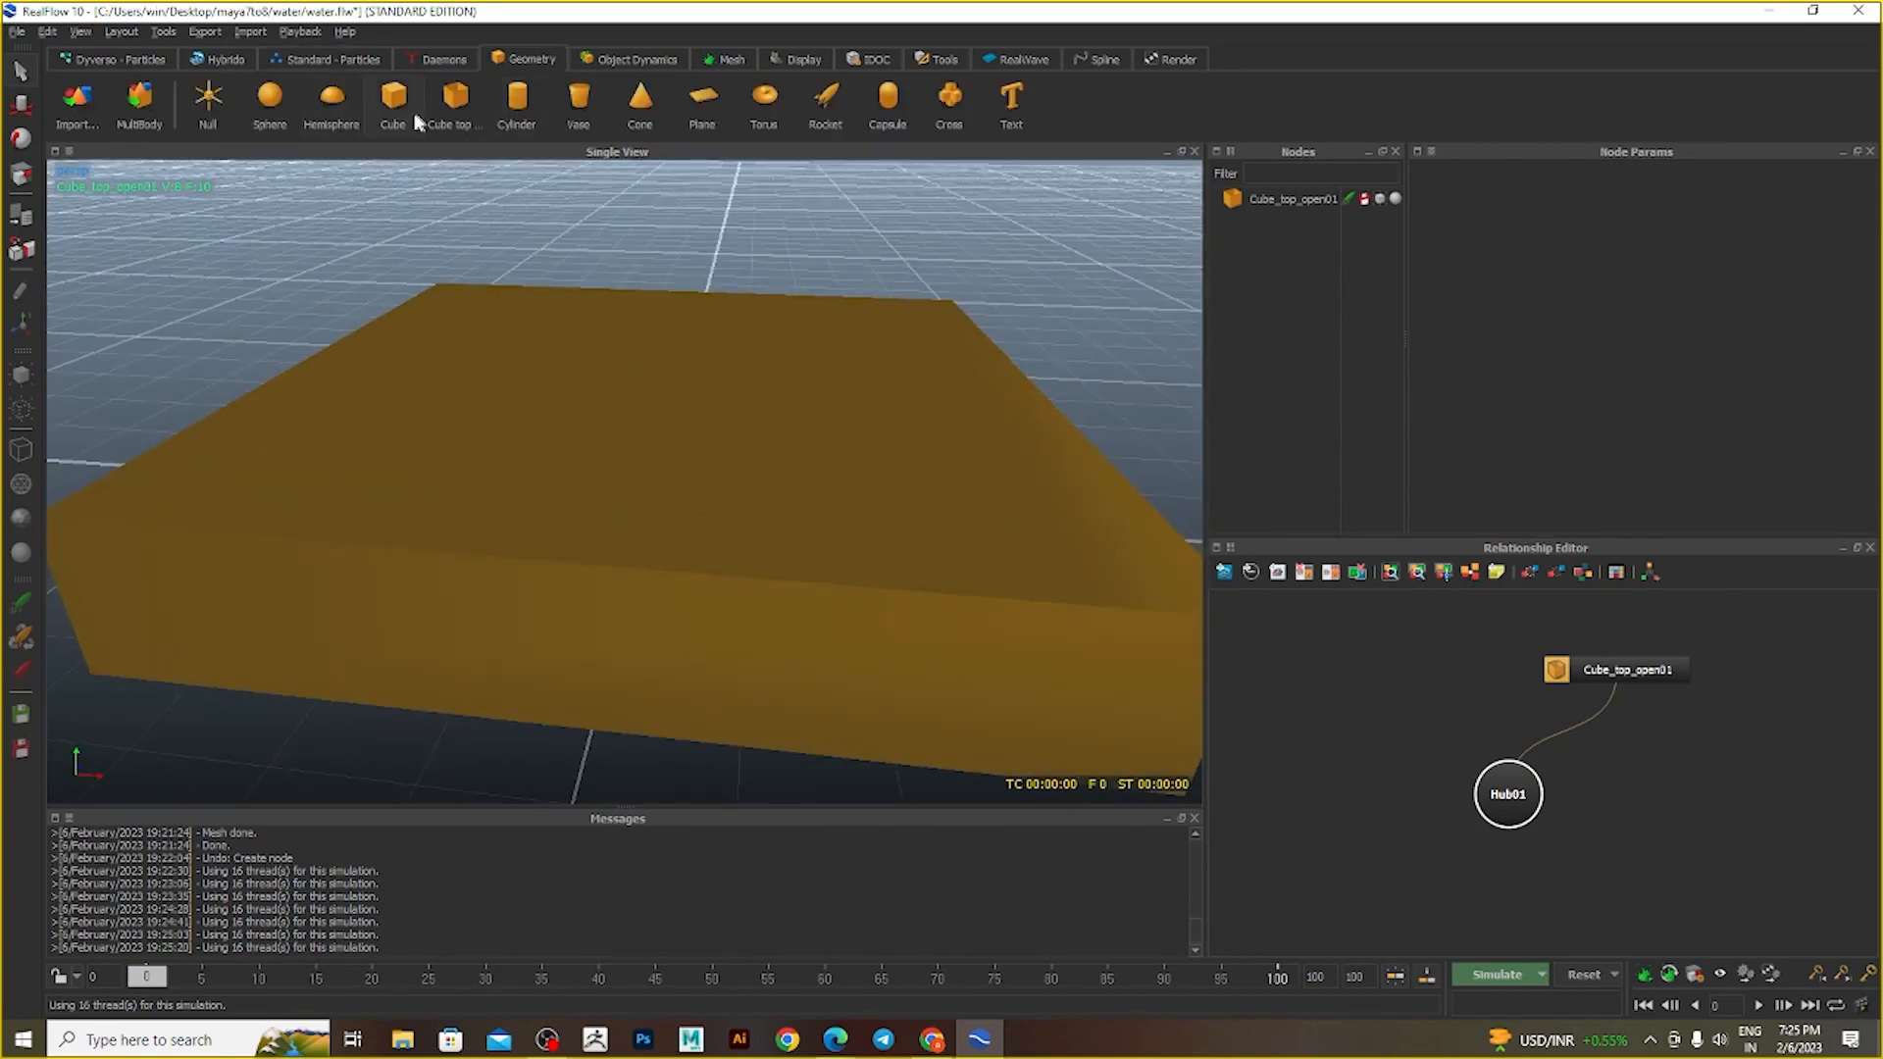
left_click(271, 99)
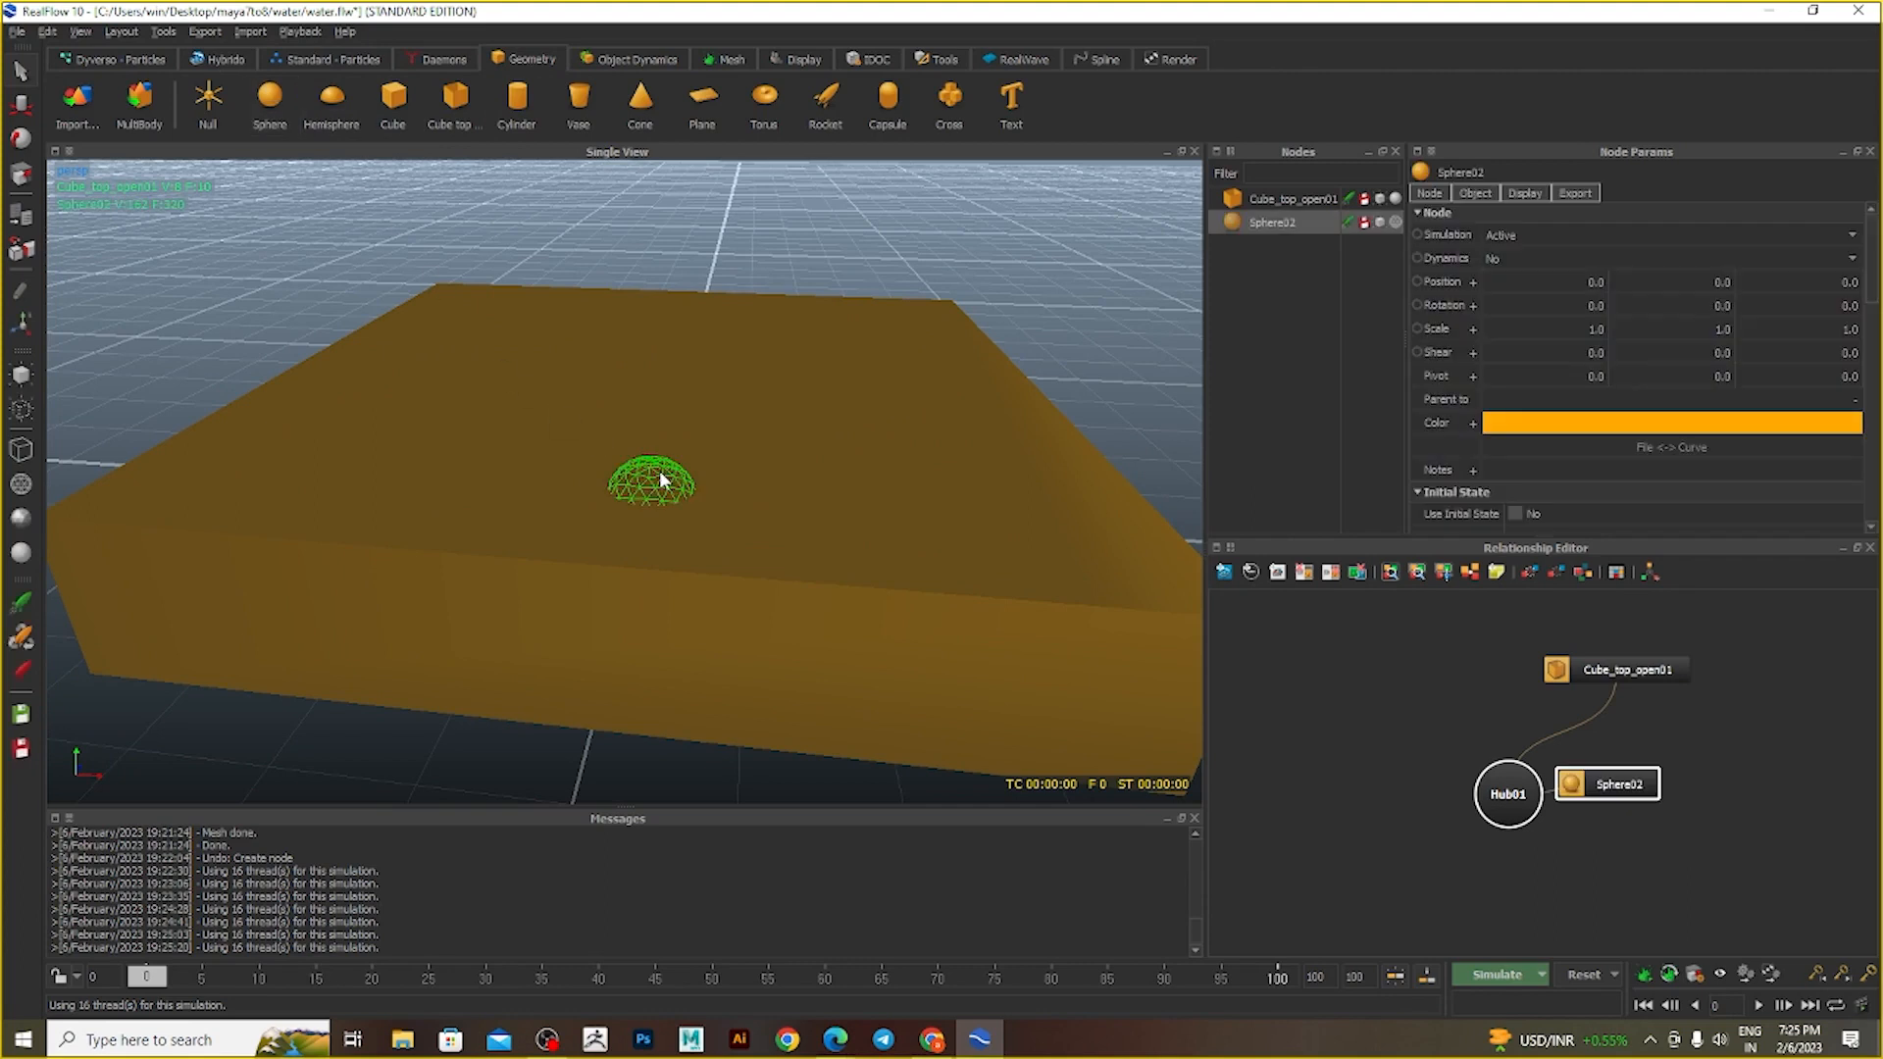
key("w")
left_click_drag(652, 402, 700, 238)
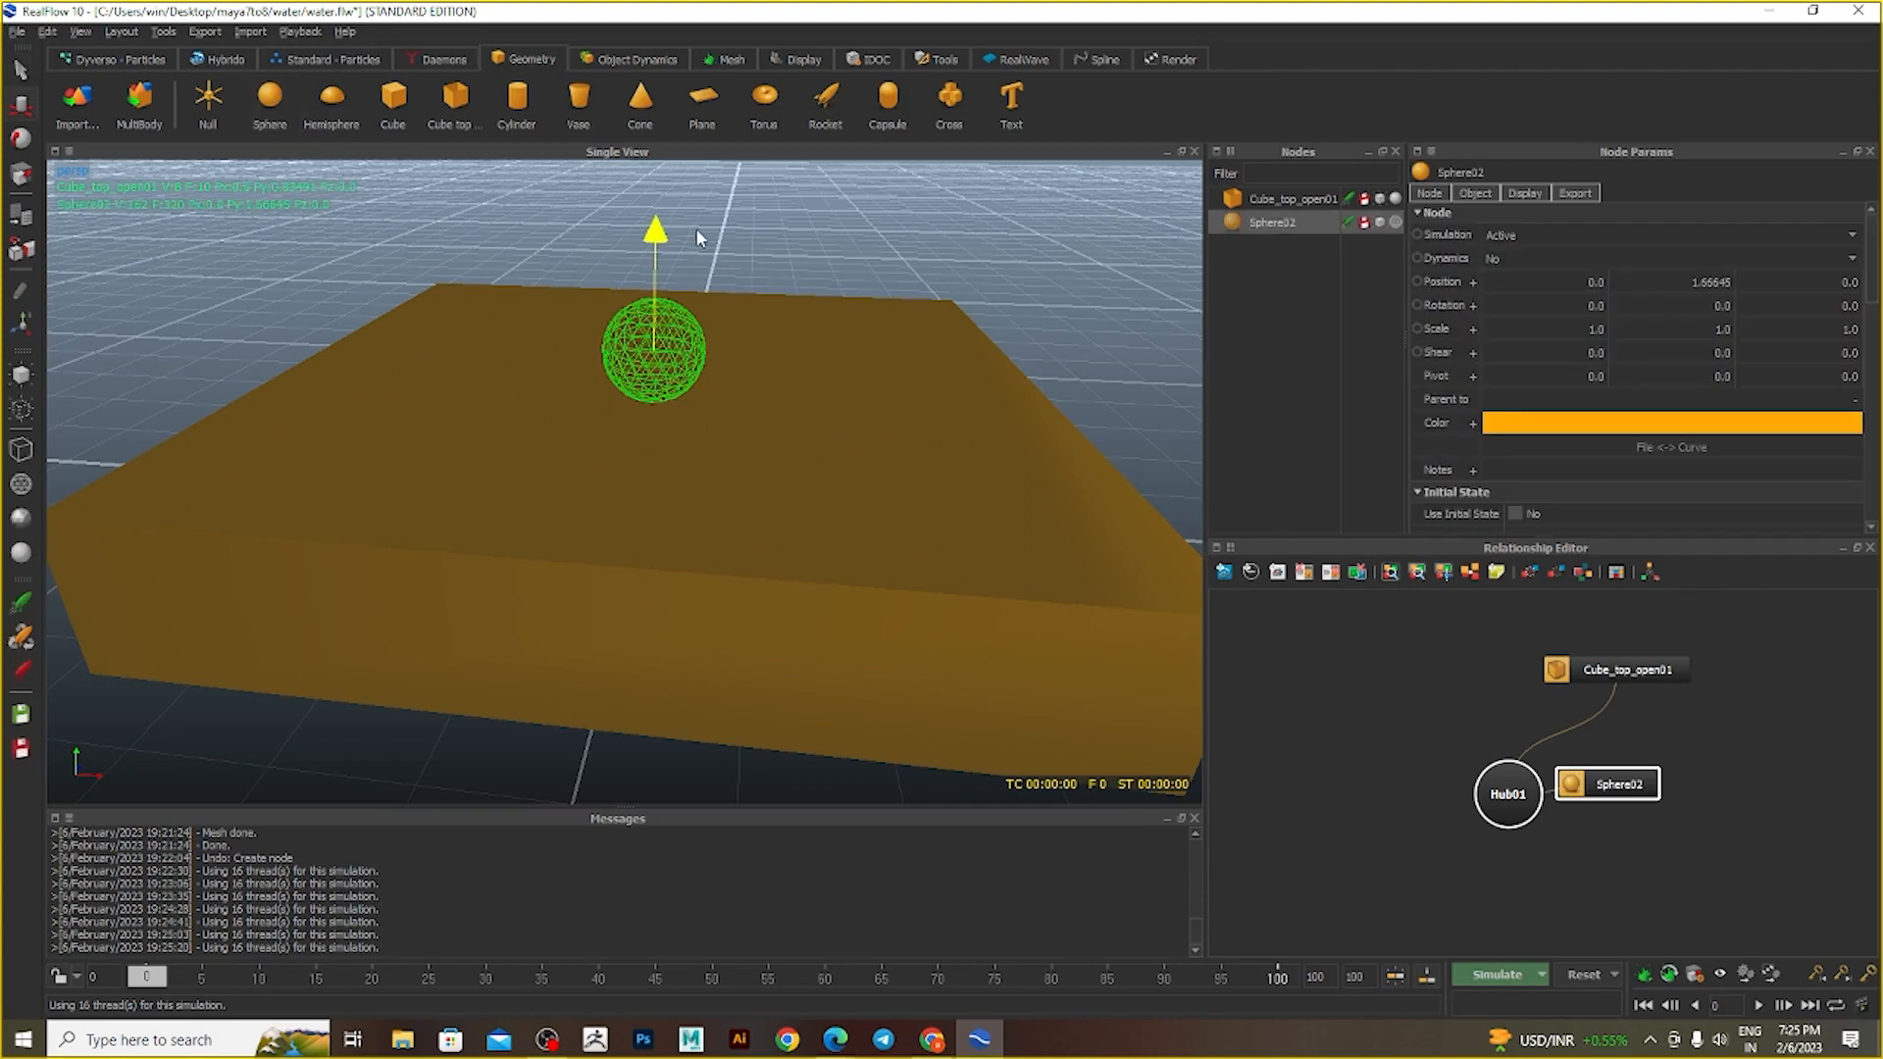
left_click_drag(739, 355, 652, 355)
- Add a standard object particle emitter, raise it slightly, and assign the geometry sphere Sphere02 as its source object
left_click(355, 61)
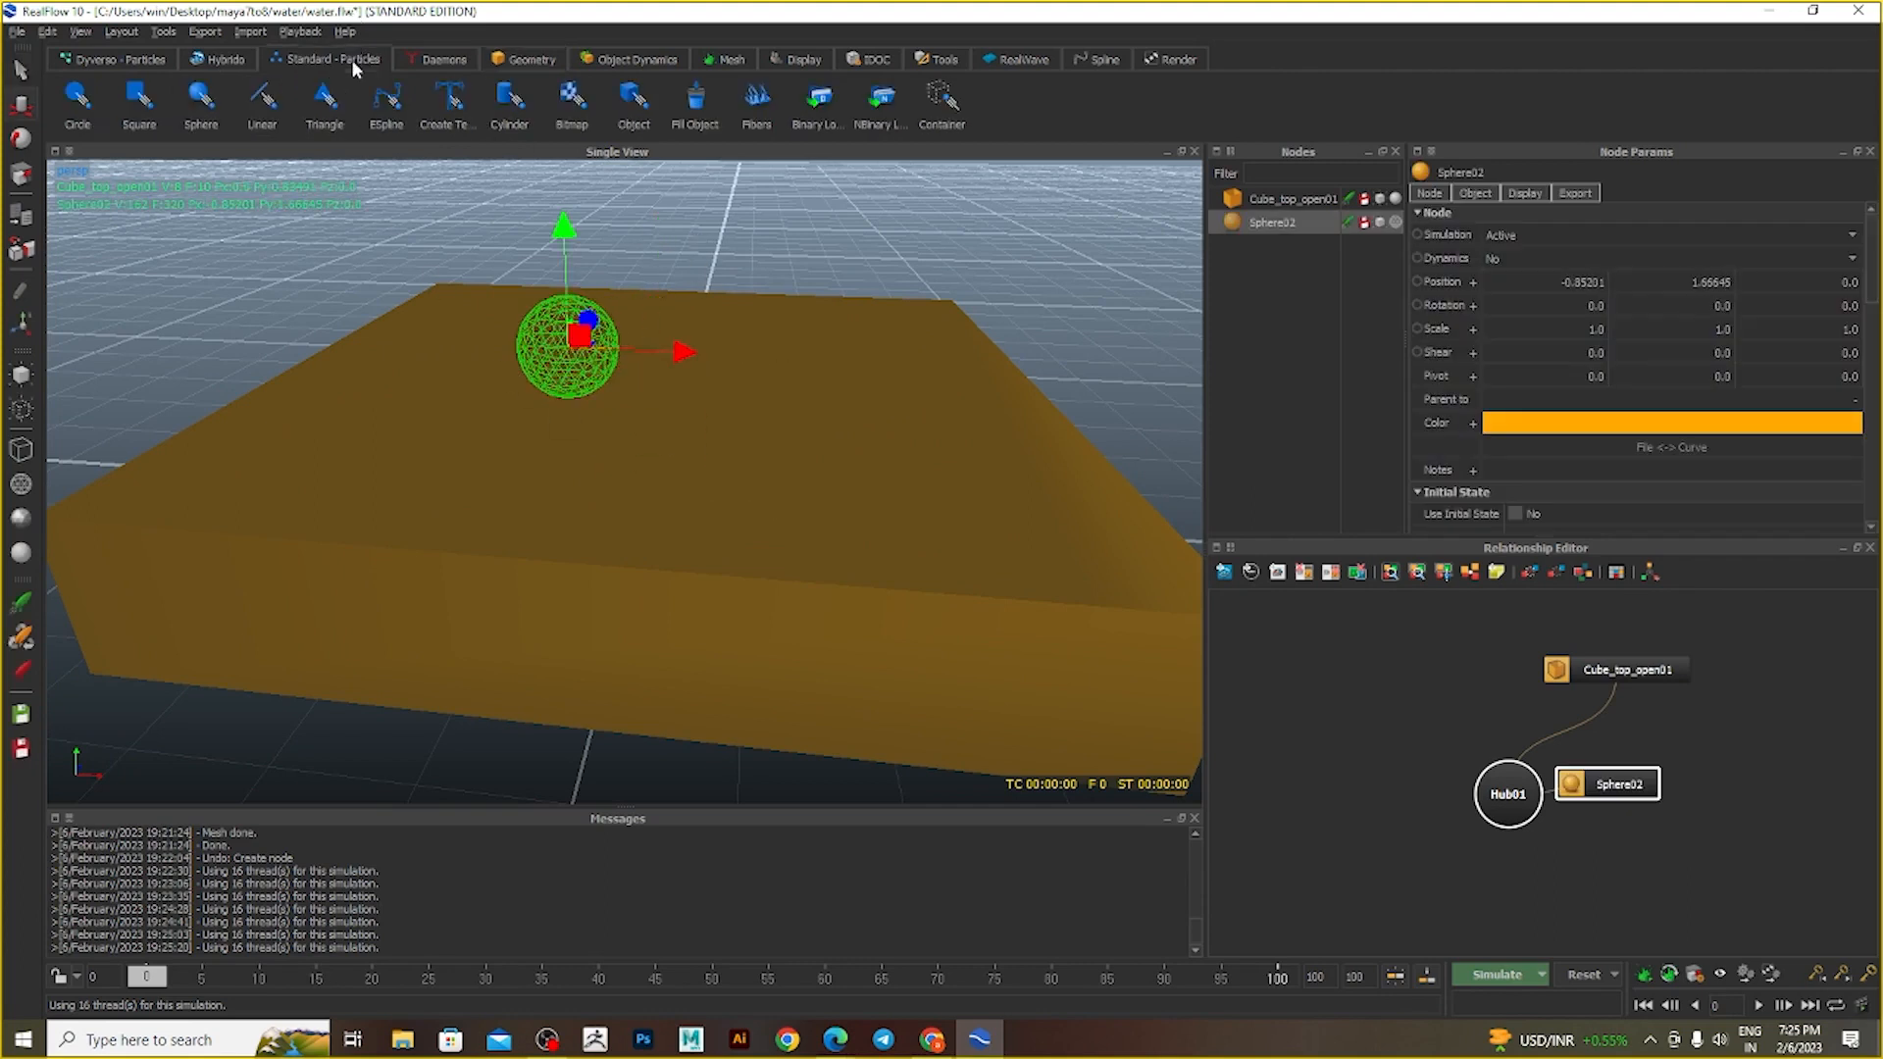
left_click(645, 108)
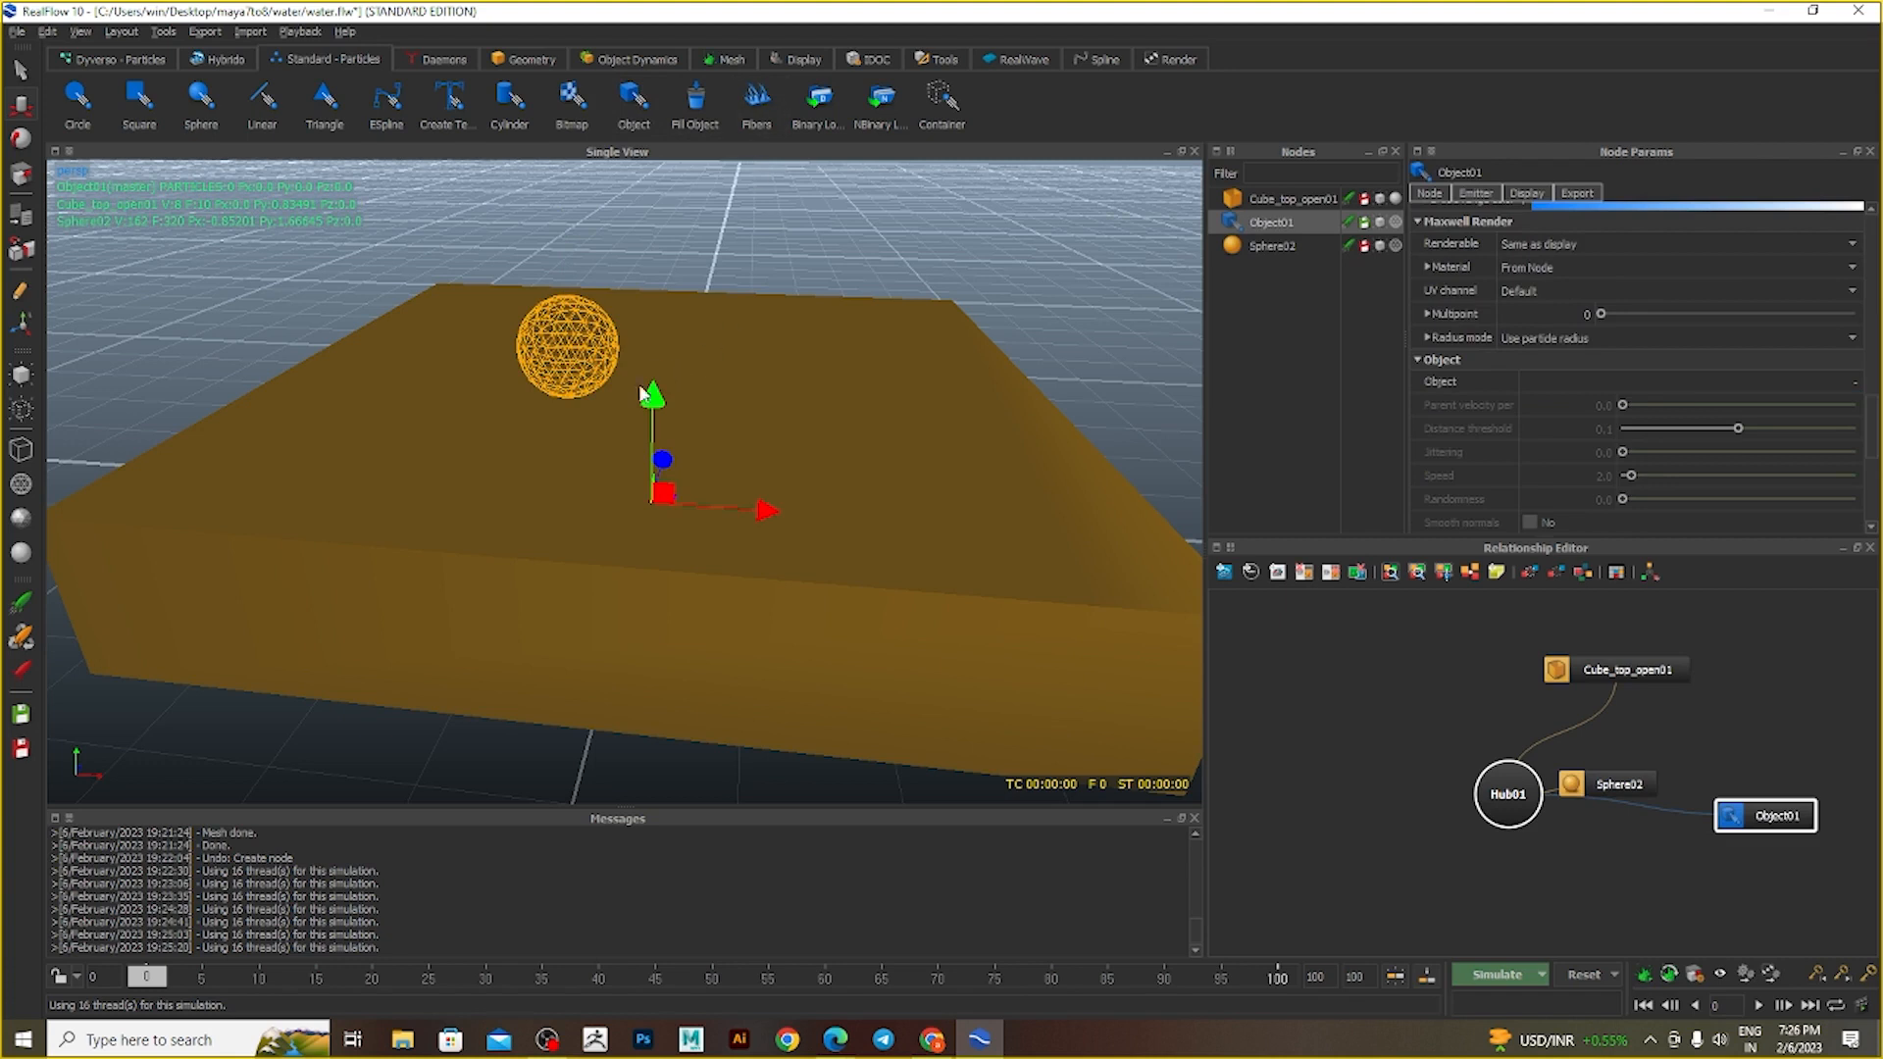
left_click(565, 346)
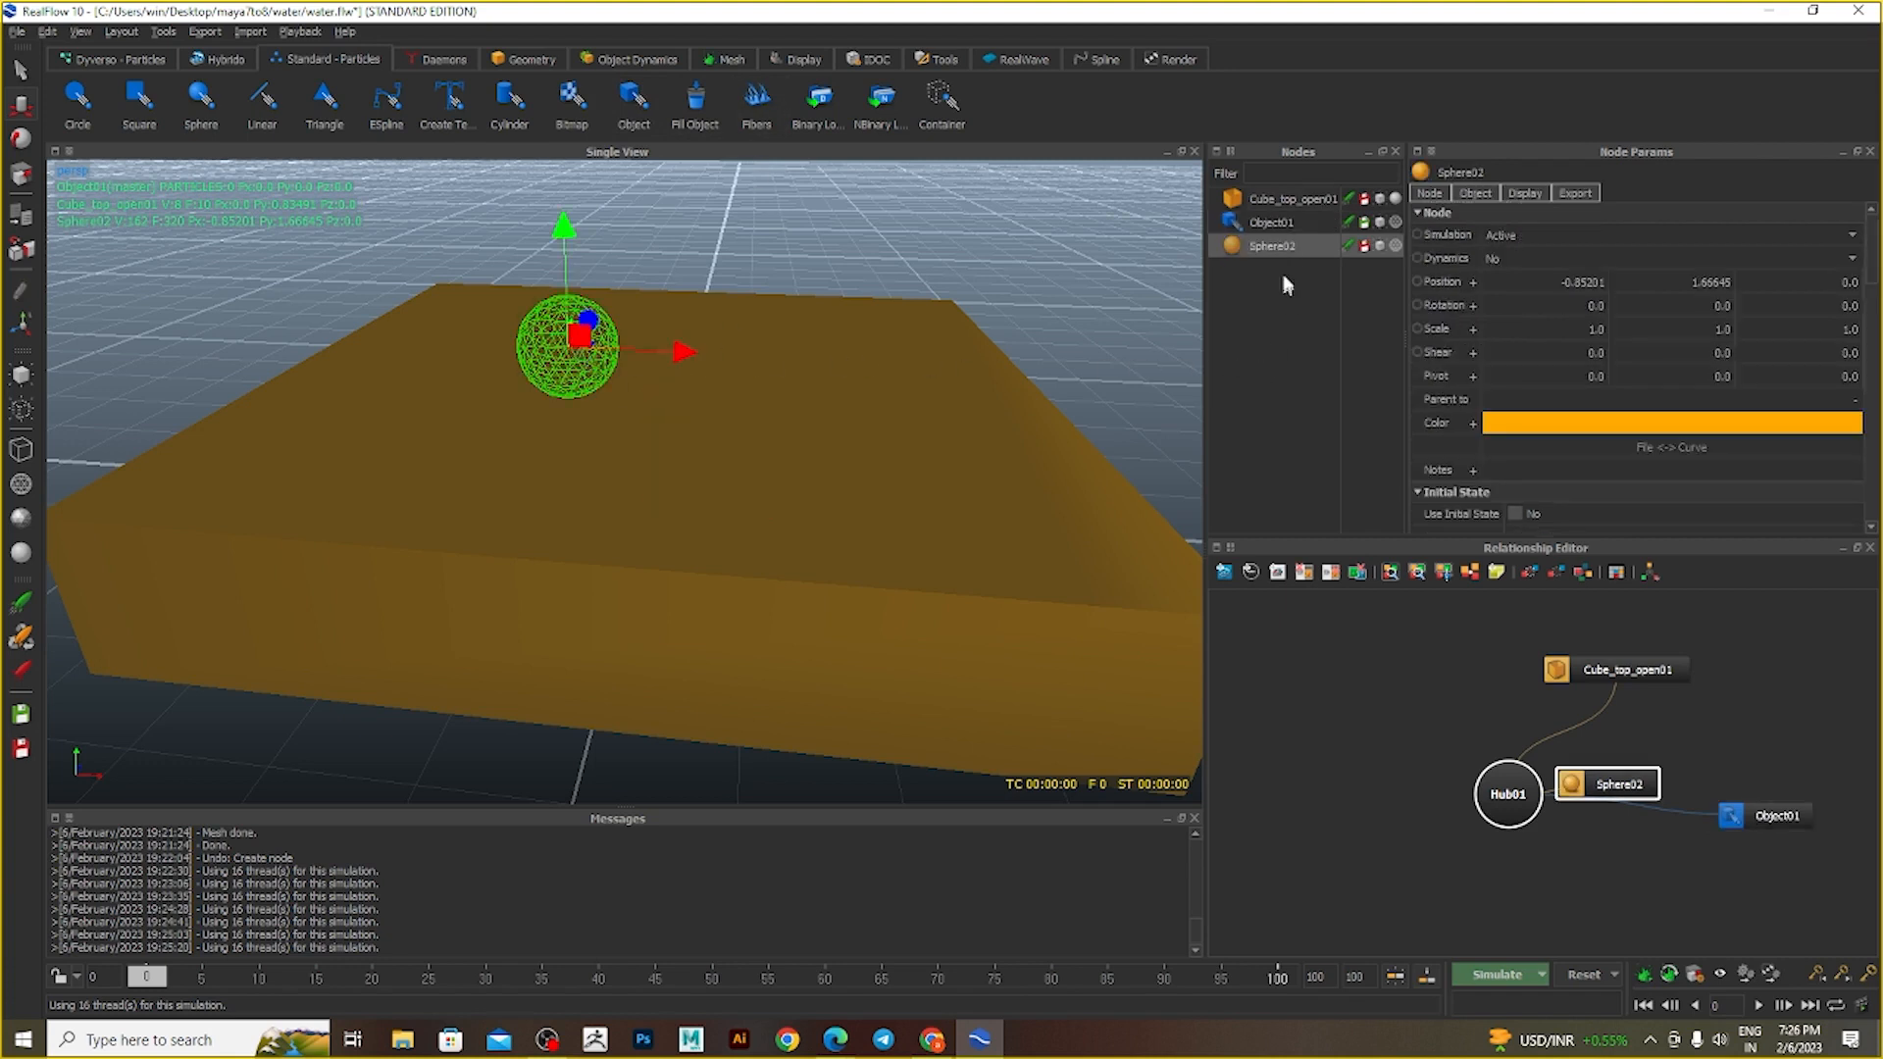
left_click(1283, 223)
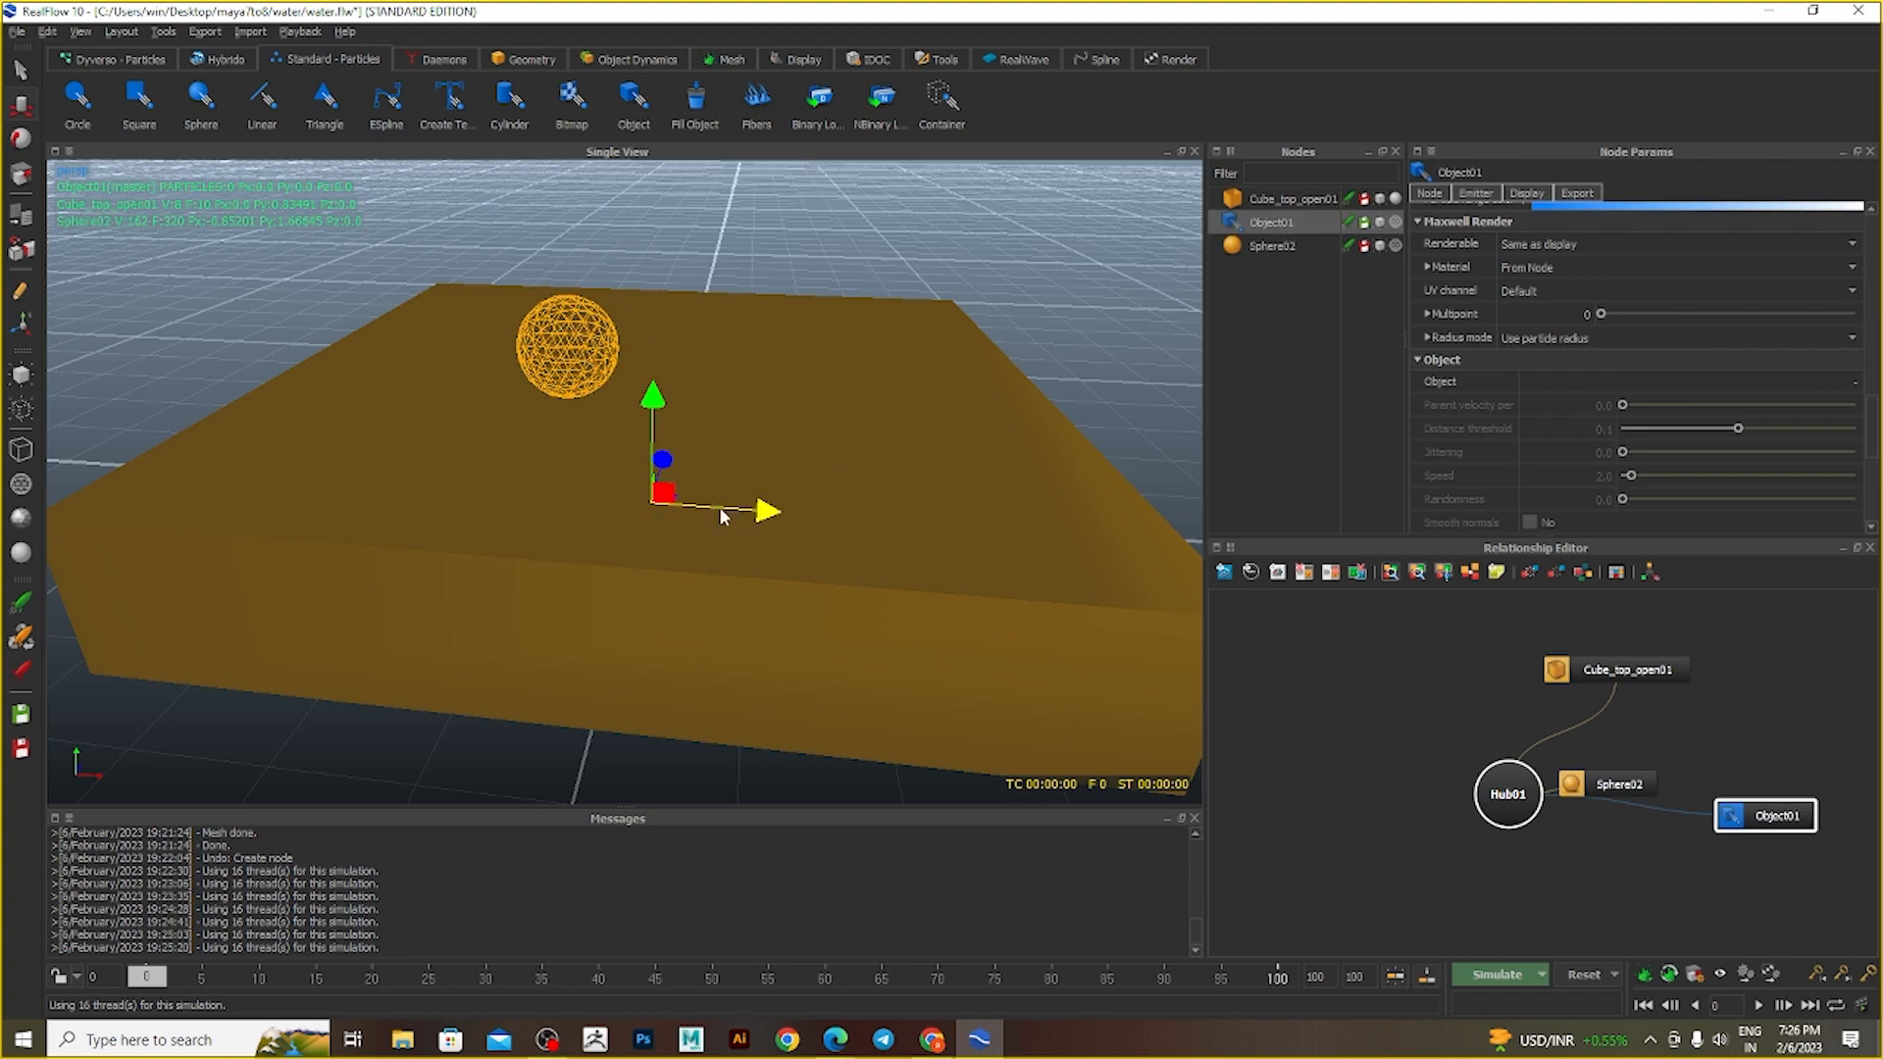
left_click_drag(652, 402, 692, 392)
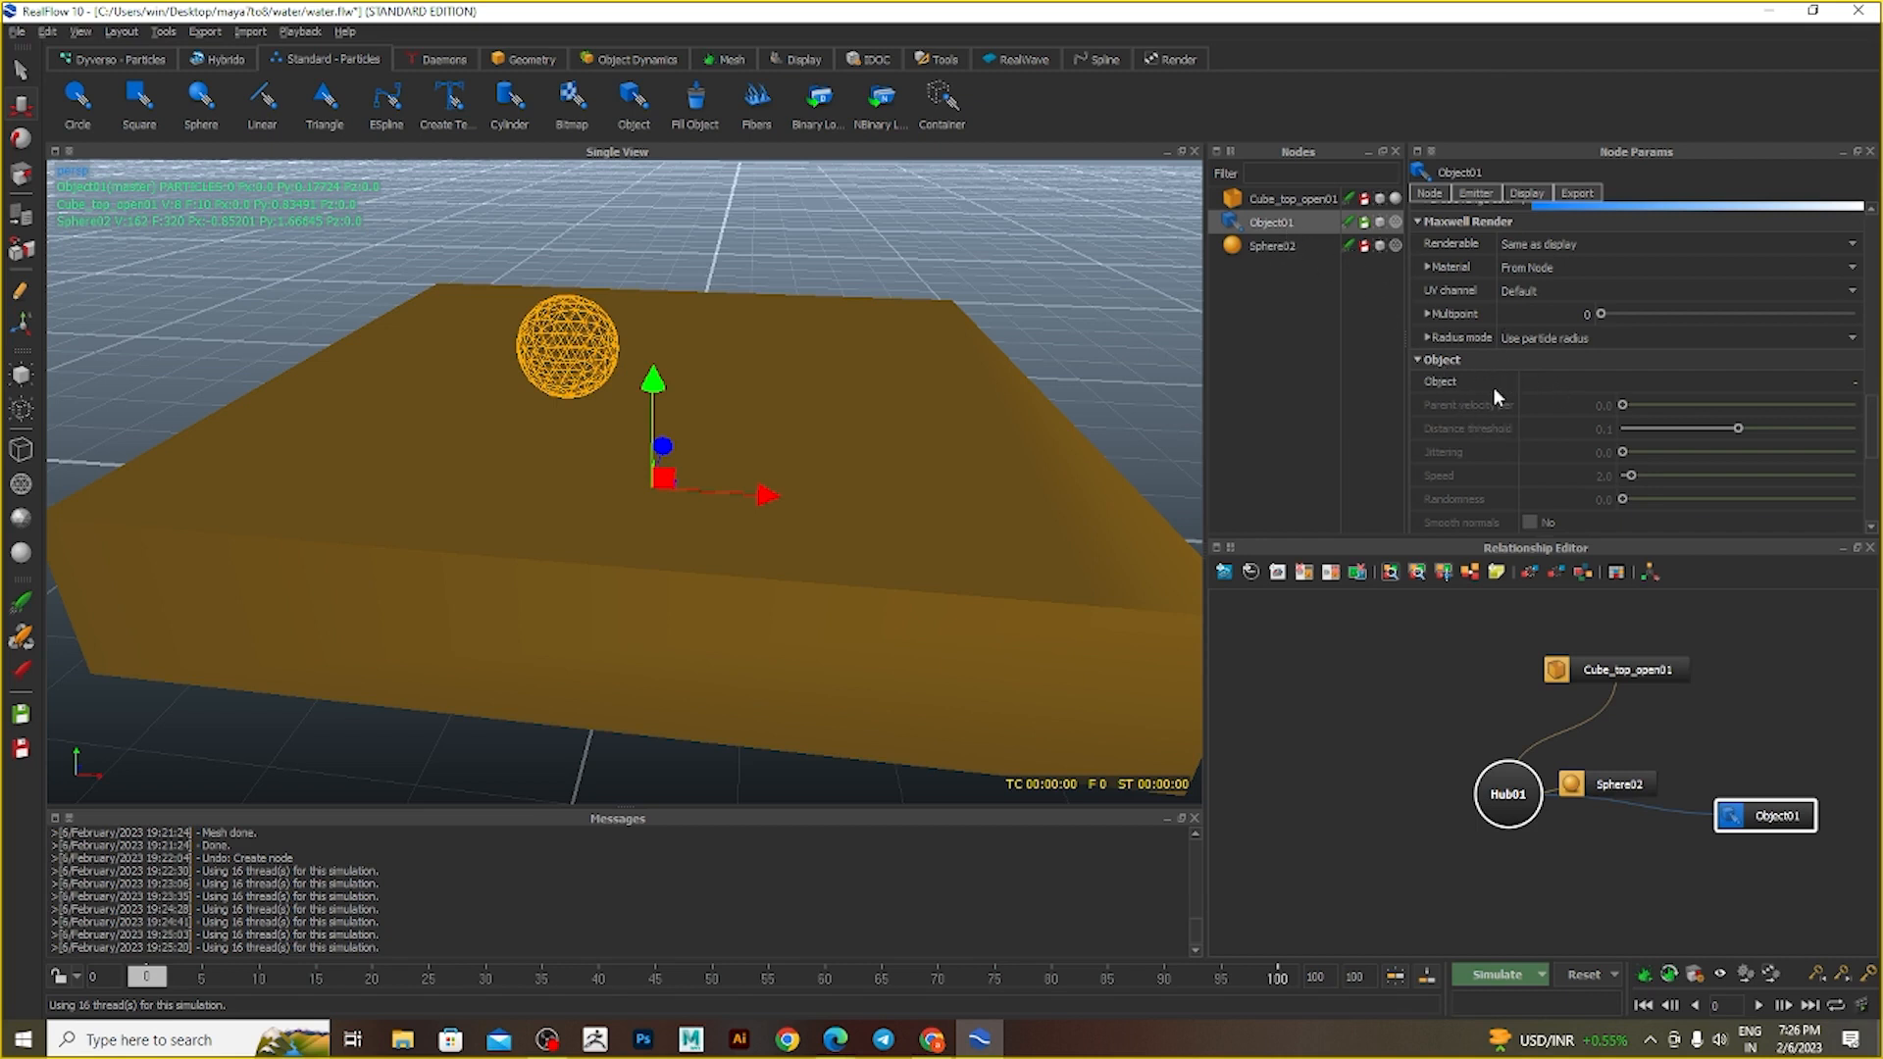
left_click(1743, 388)
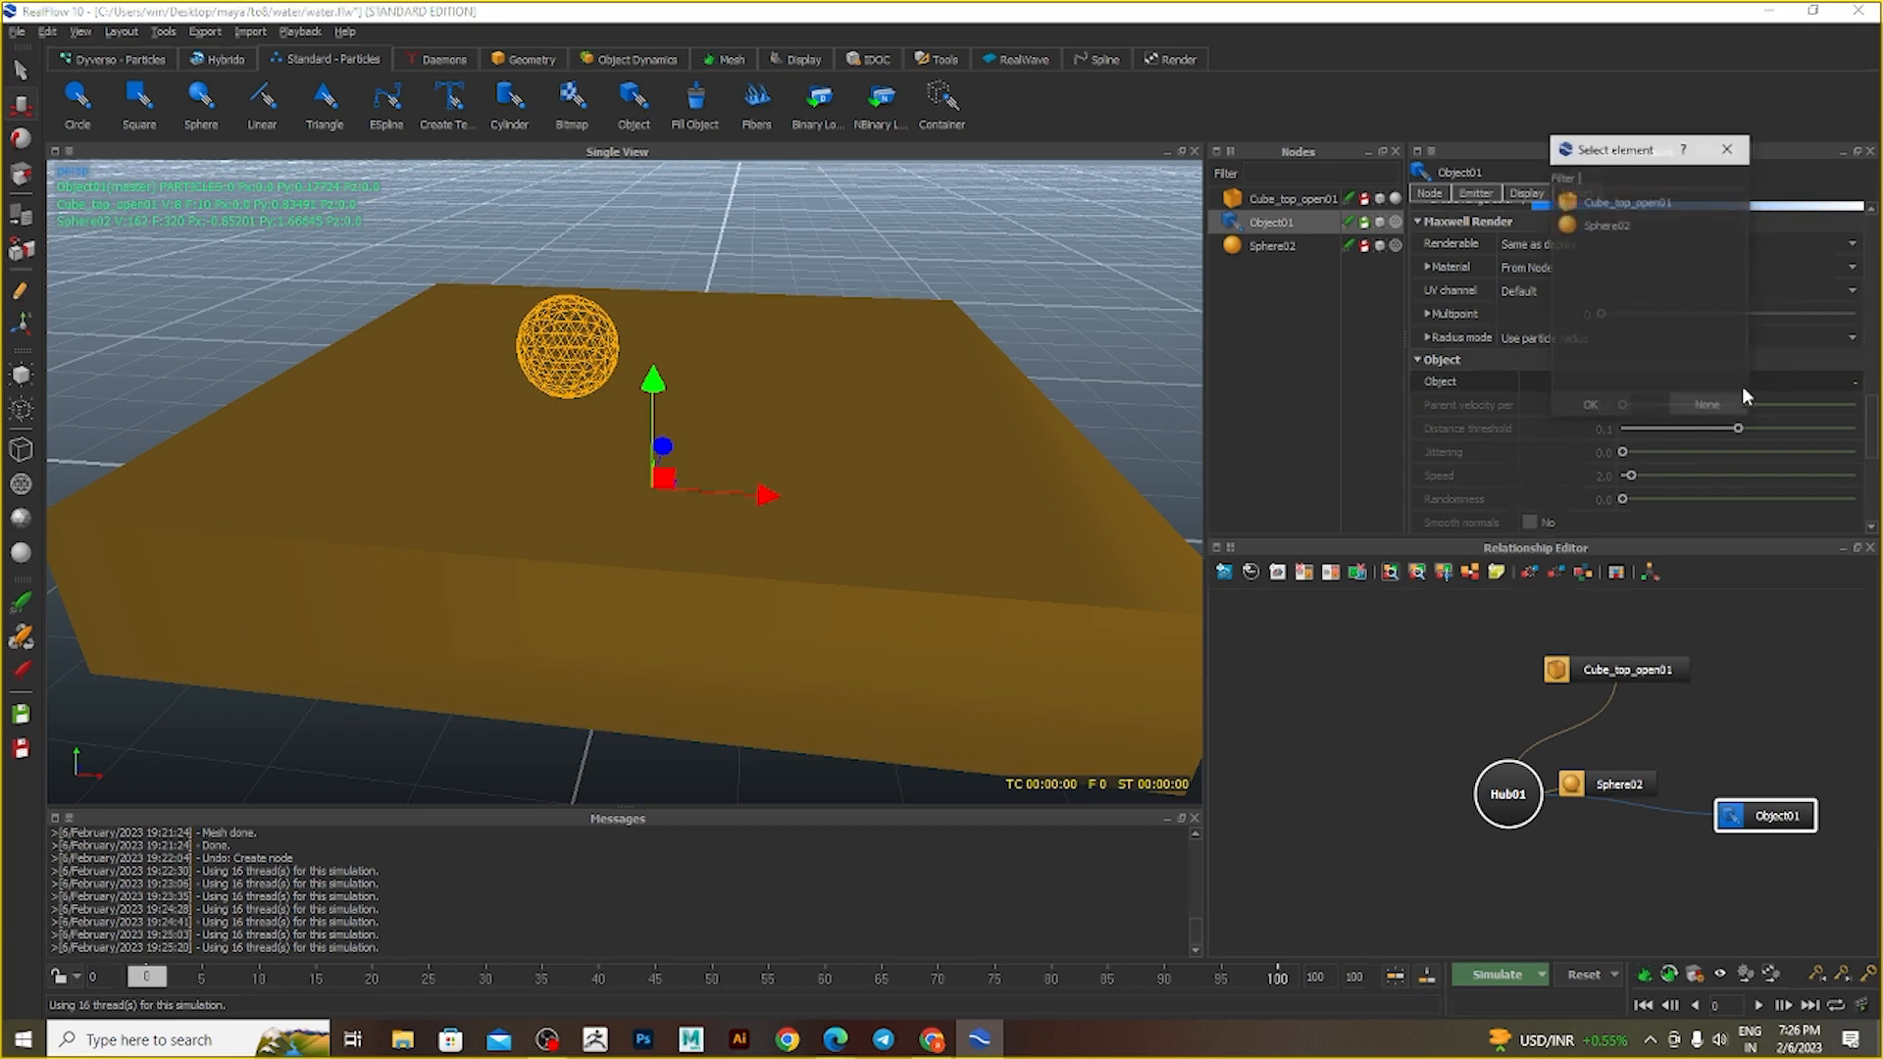
left_click(1603, 226)
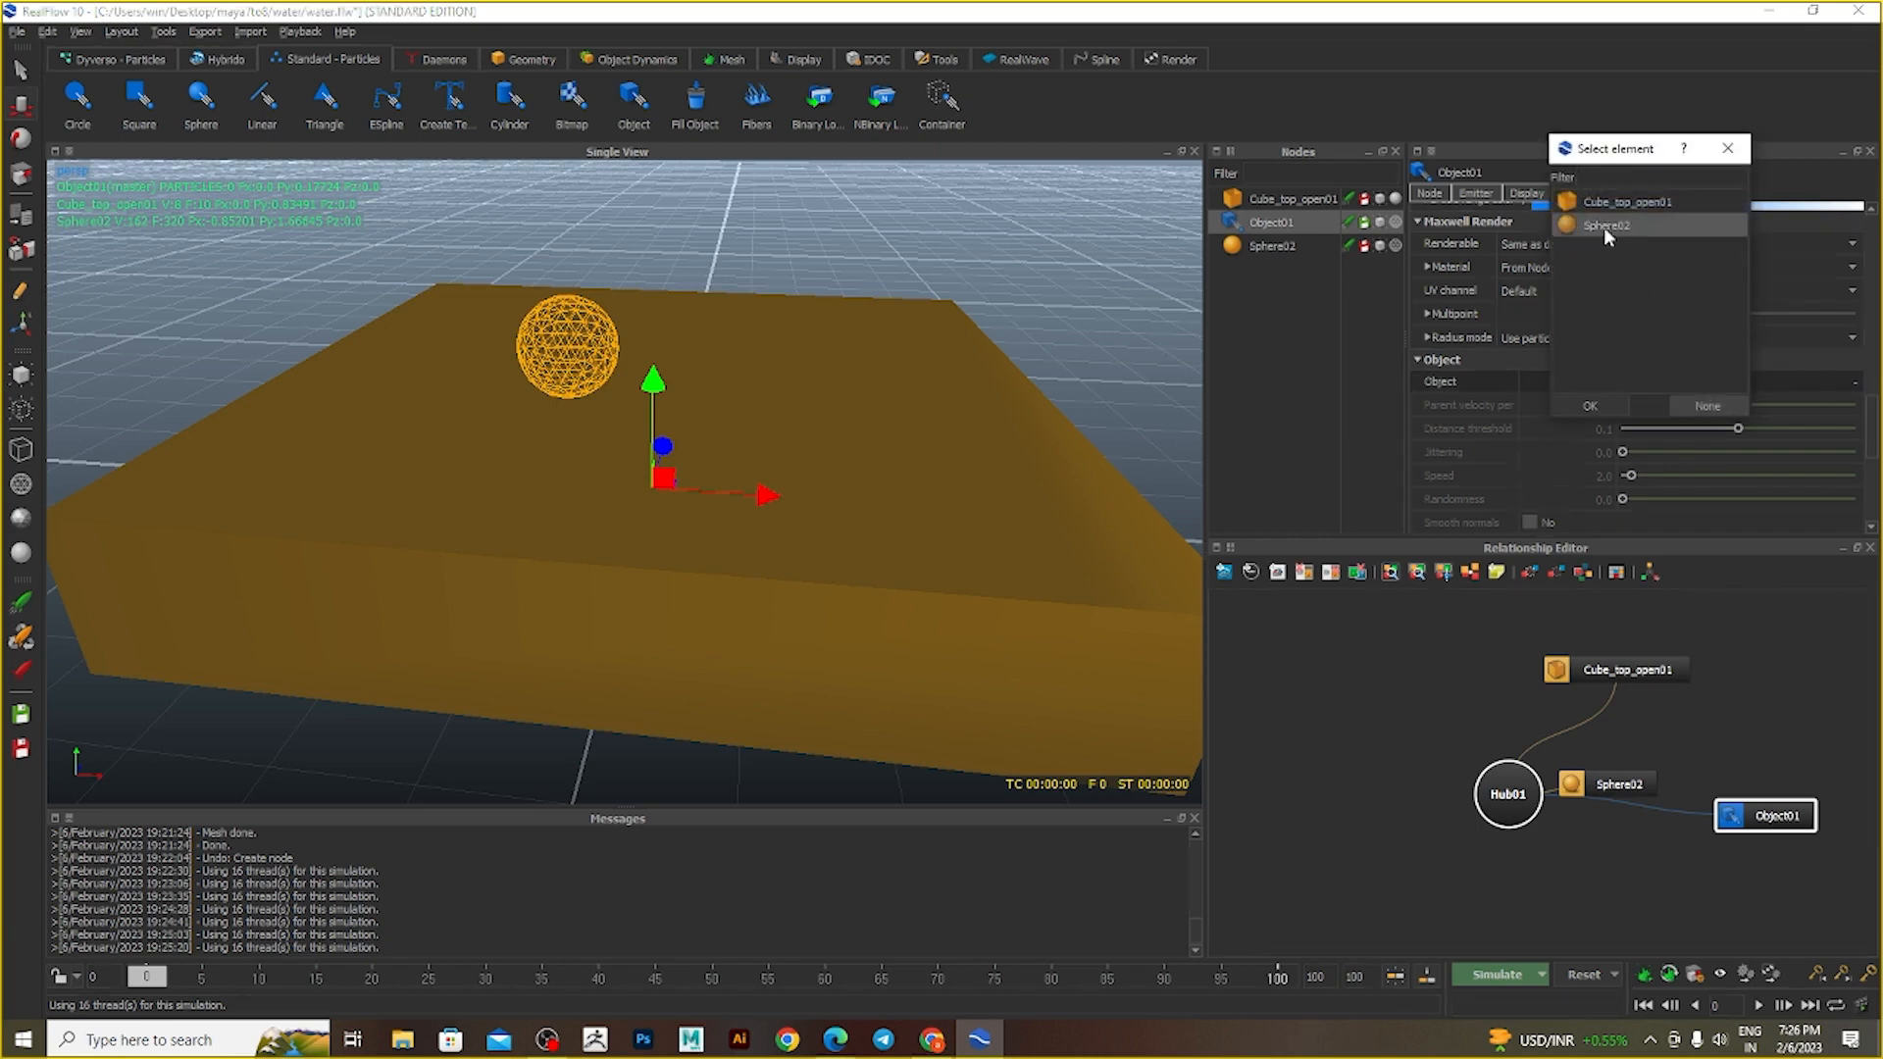
left_click(1586, 408)
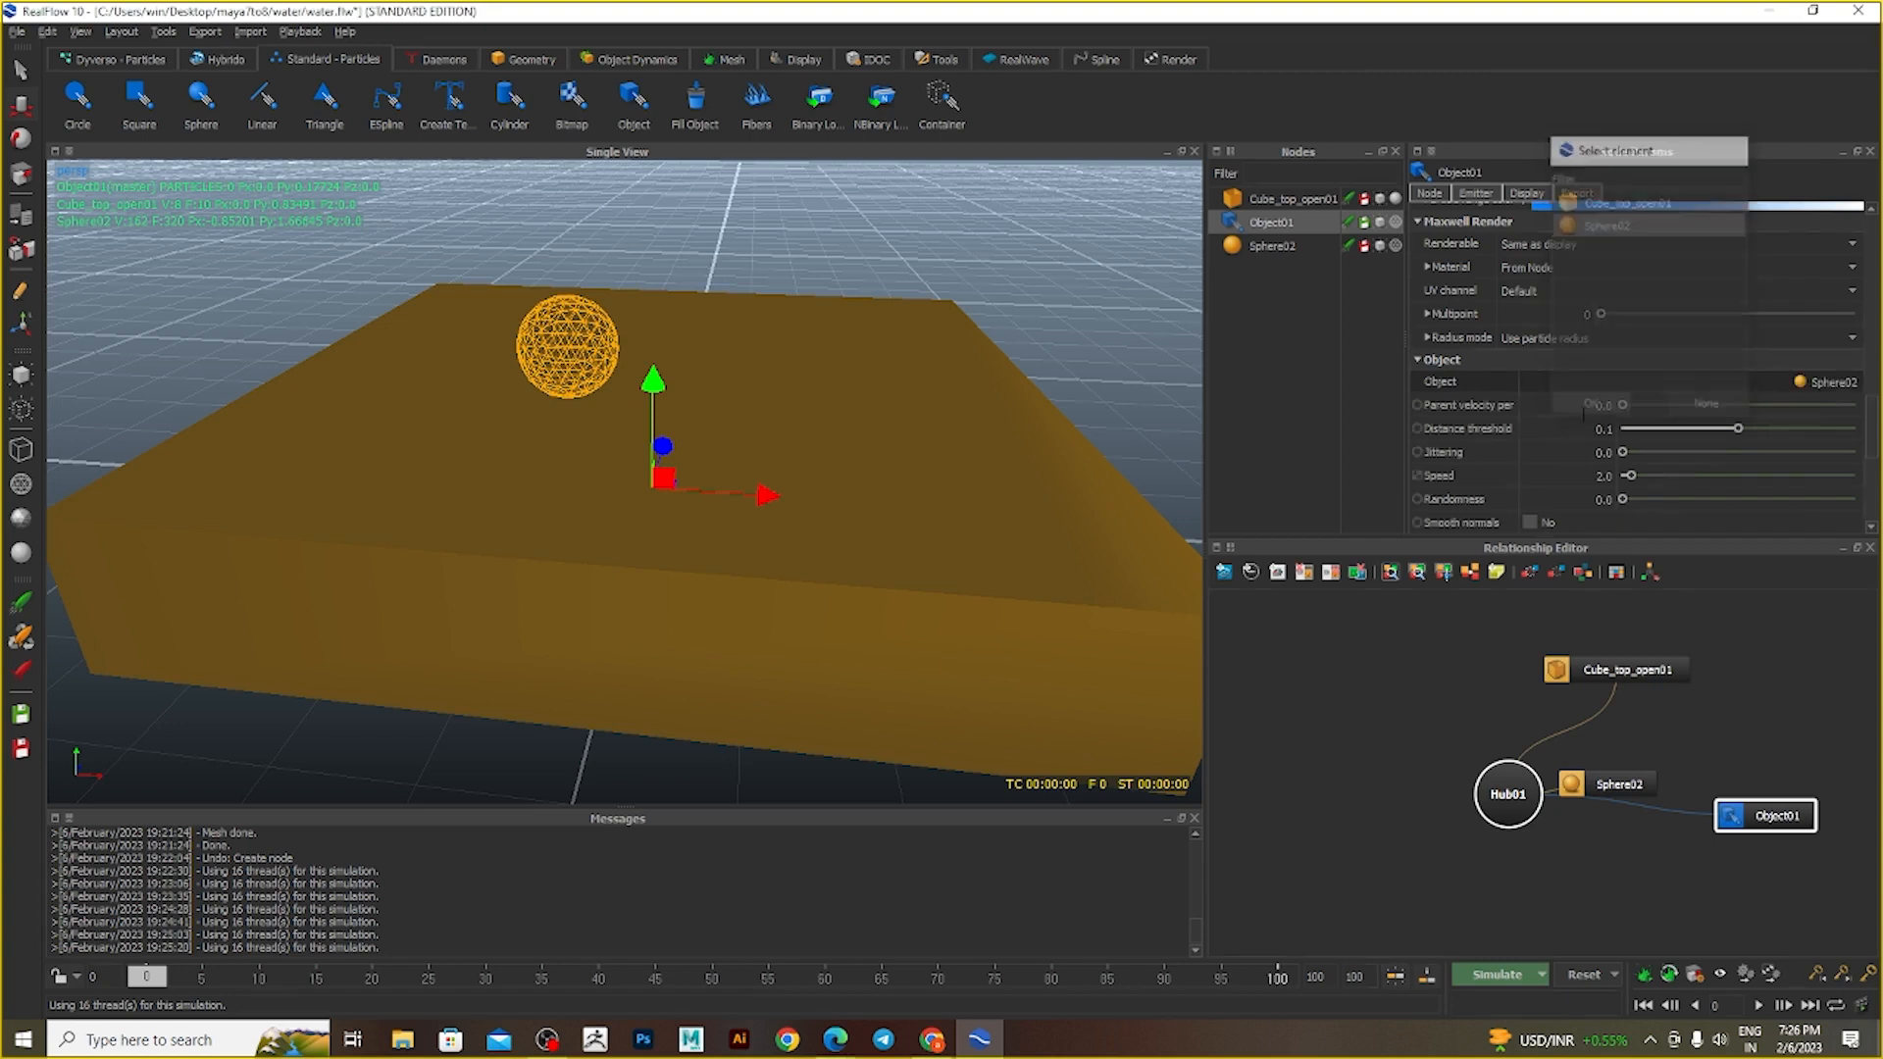
- Simulate the object emitter and examine the particles streaming from its source geometry over the tray
left_click(1507, 972)
left_click(1481, 977)
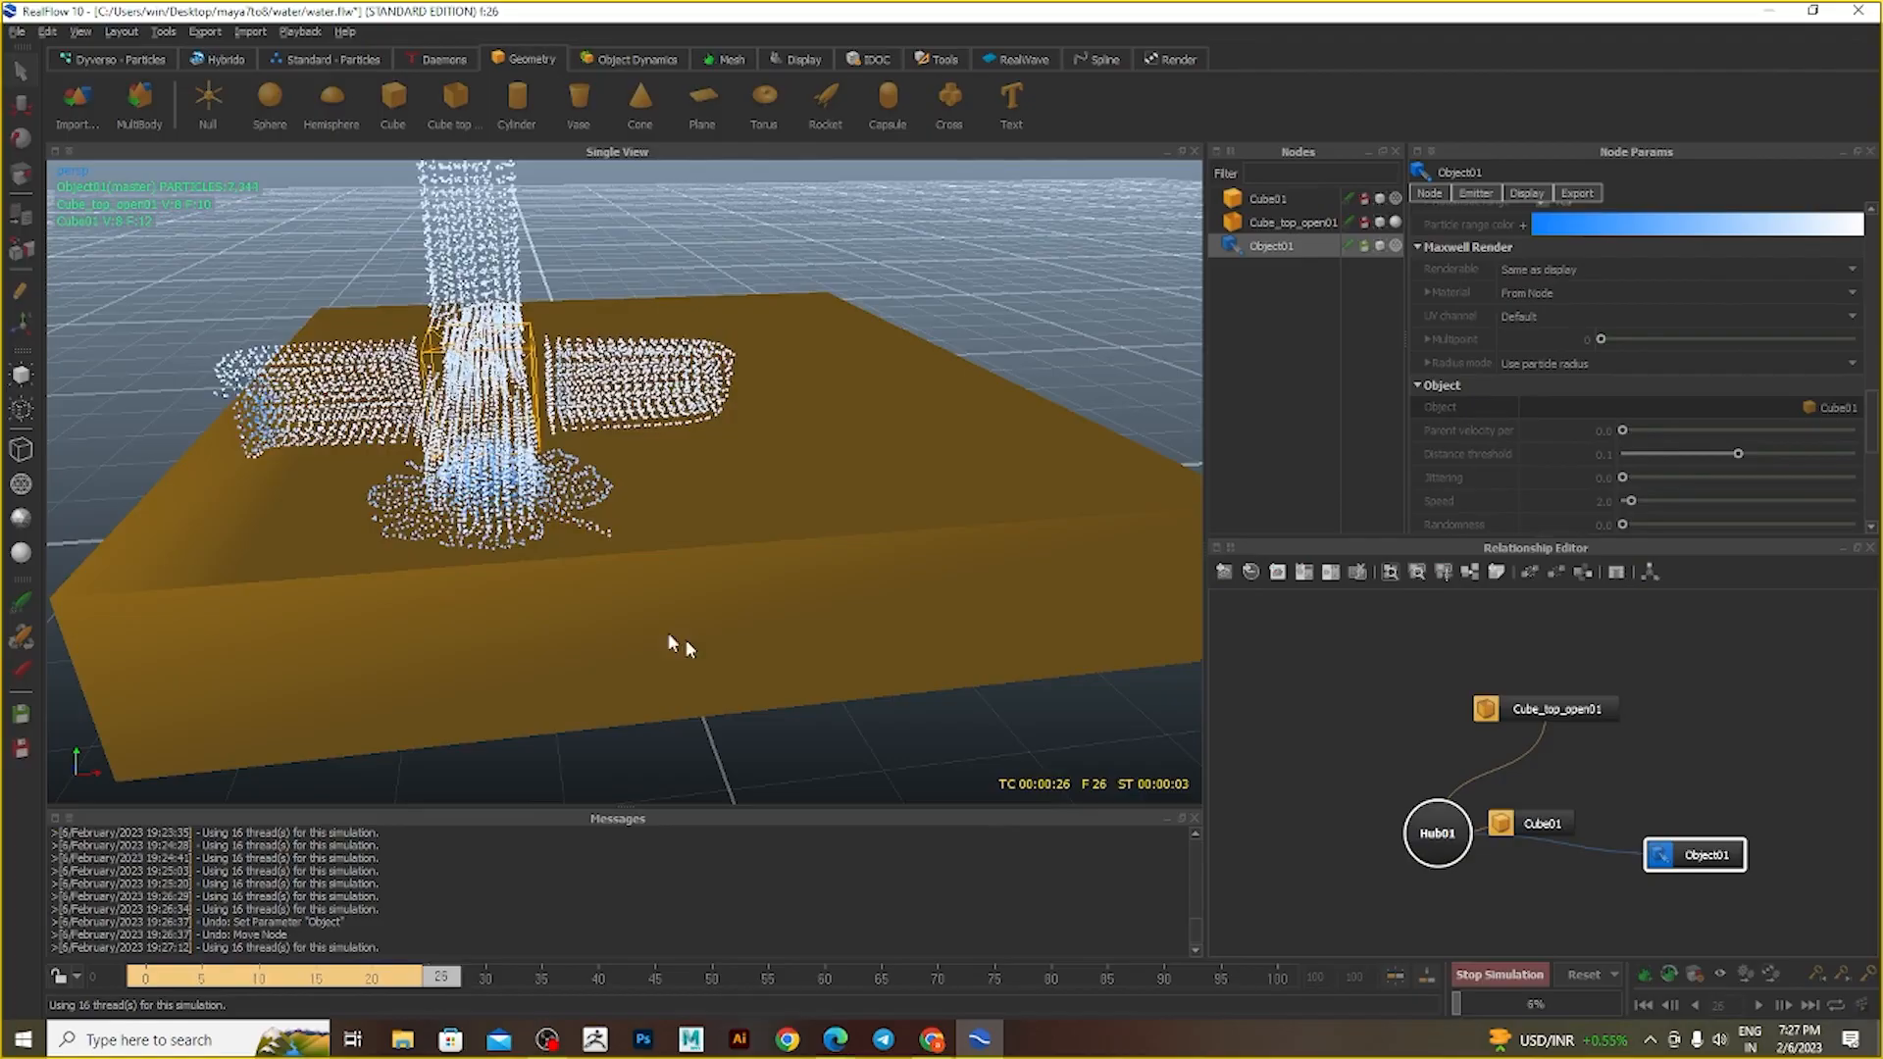
left_click_drag(686, 640, 412, 580, "alt")
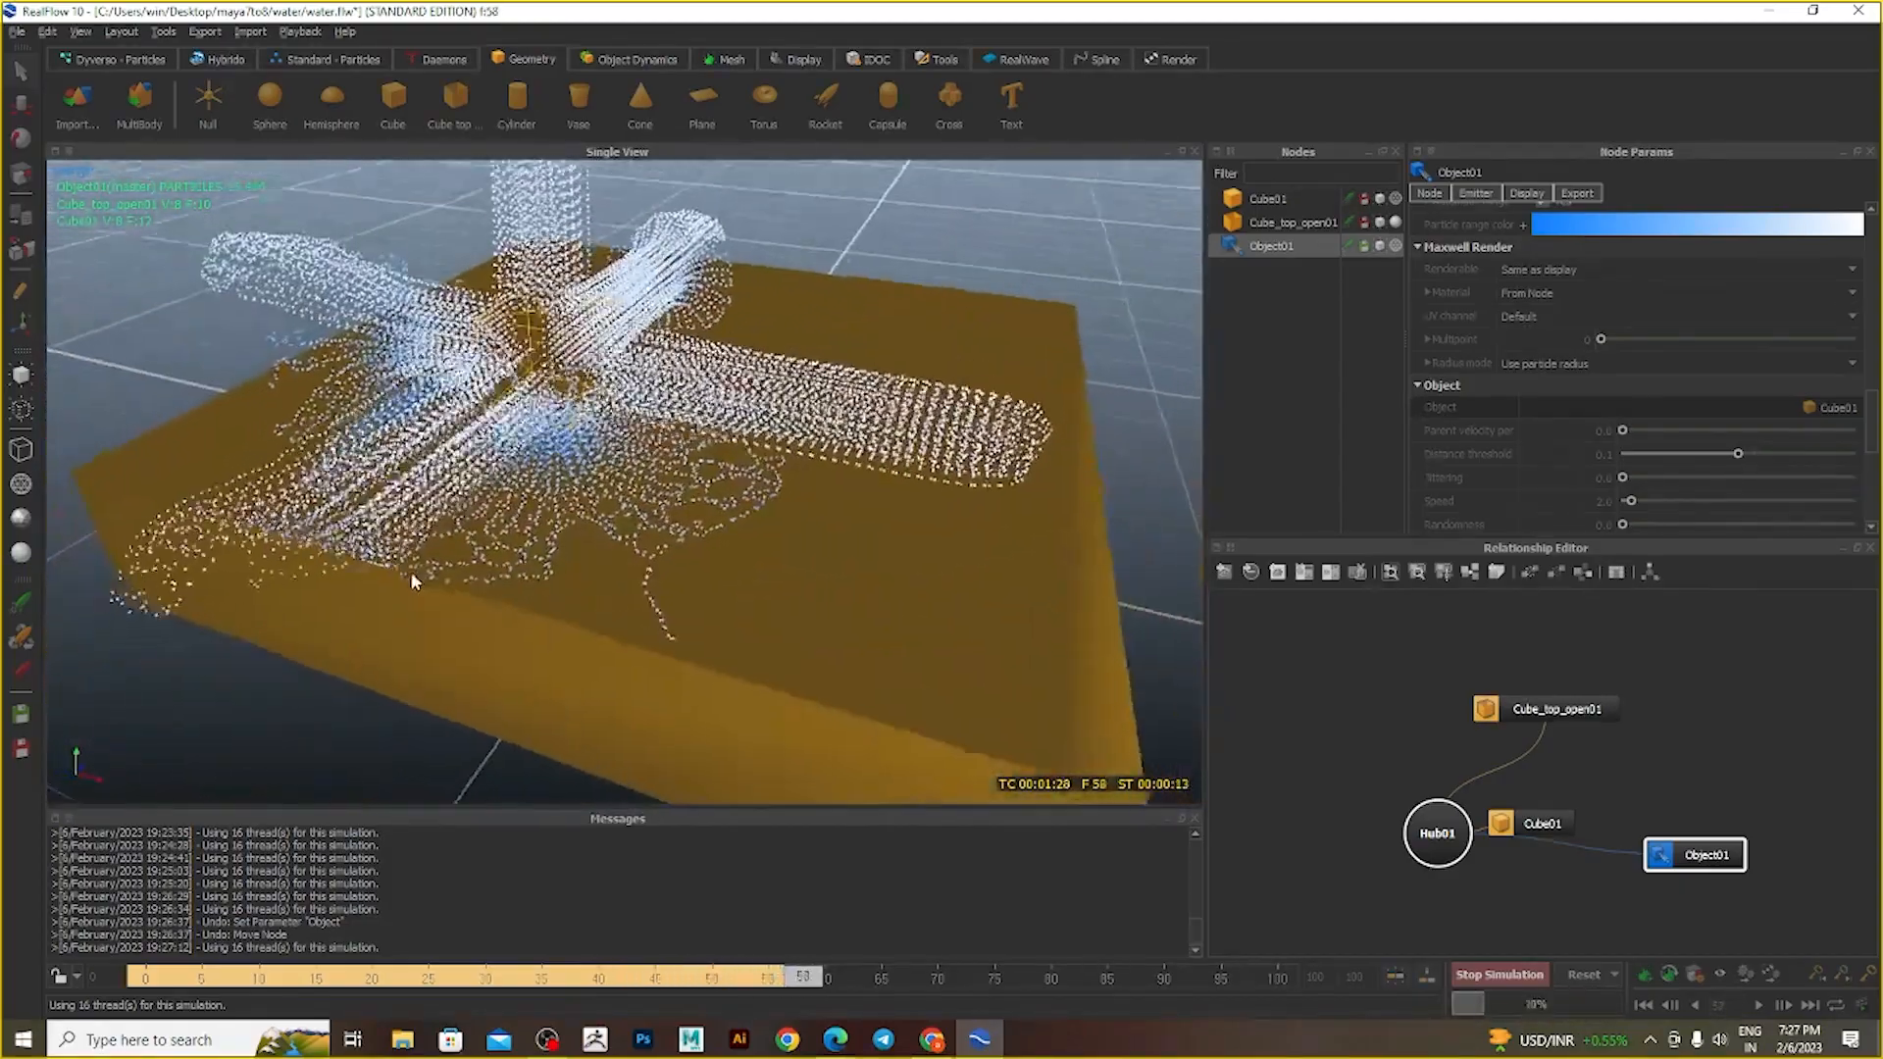